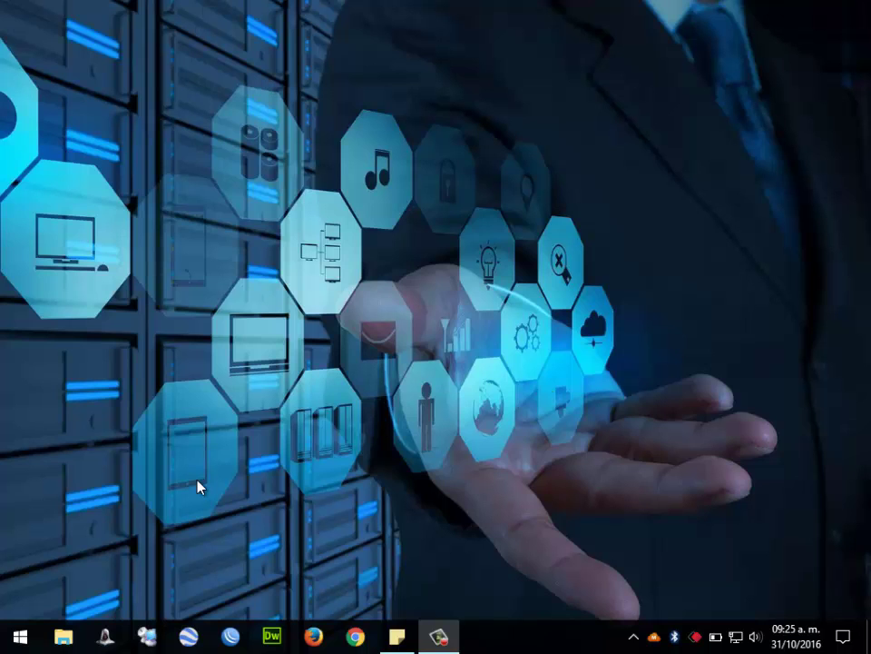
Step: Launch WinBox, rescan Neighbors, and pick the MikroTik router's MAC address as Connect To
click(230, 636)
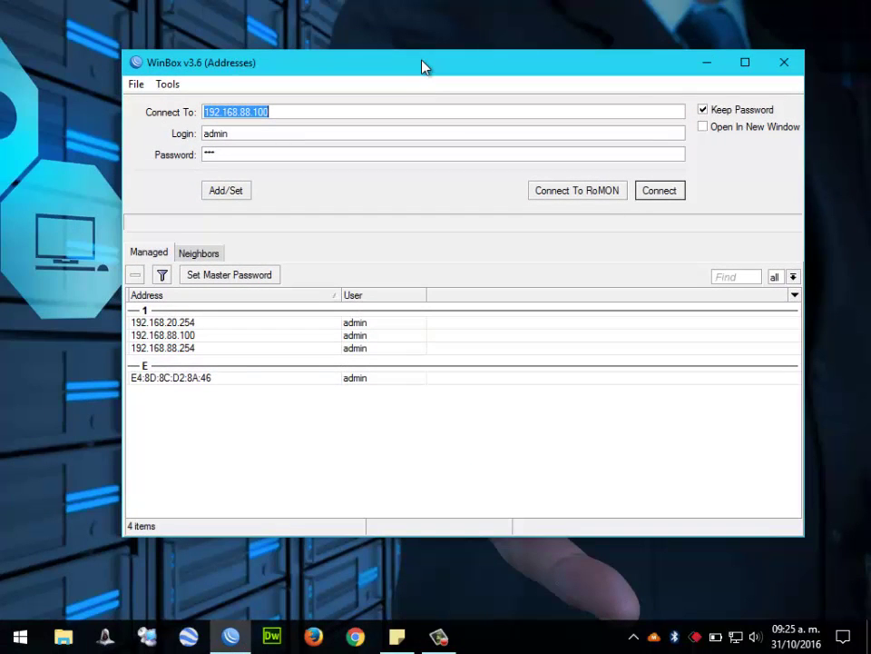
click(200, 254)
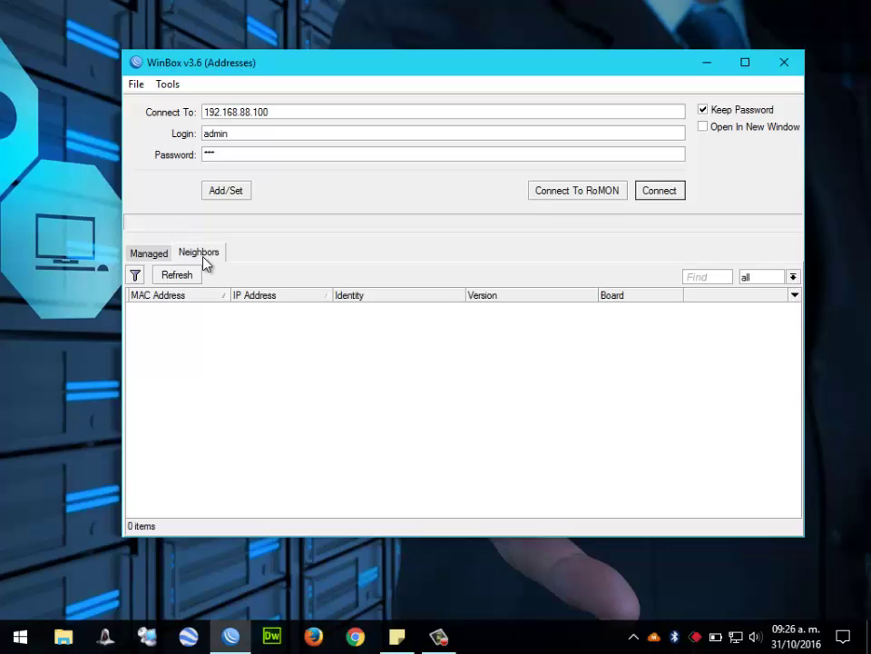
click(177, 275)
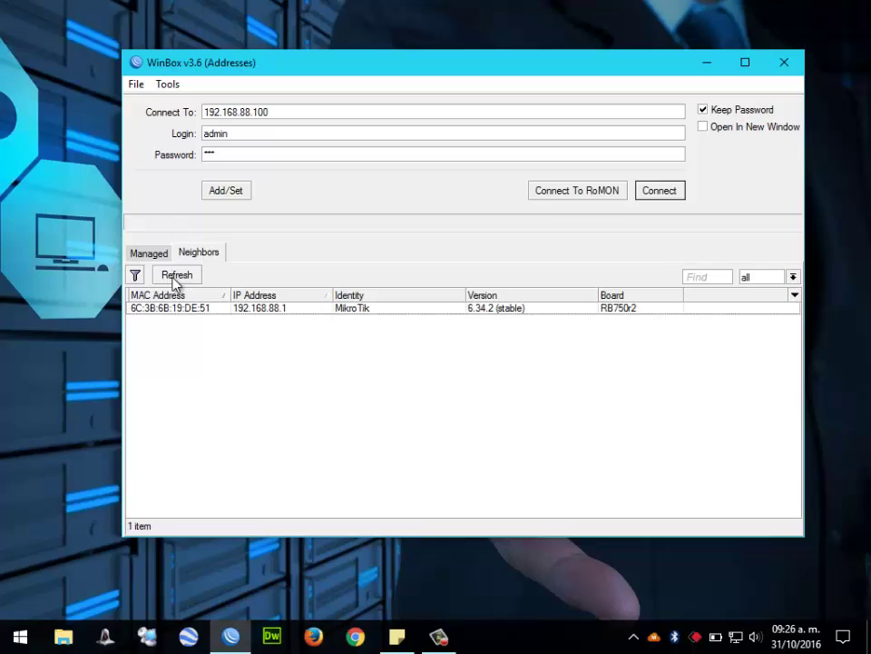
click(179, 308)
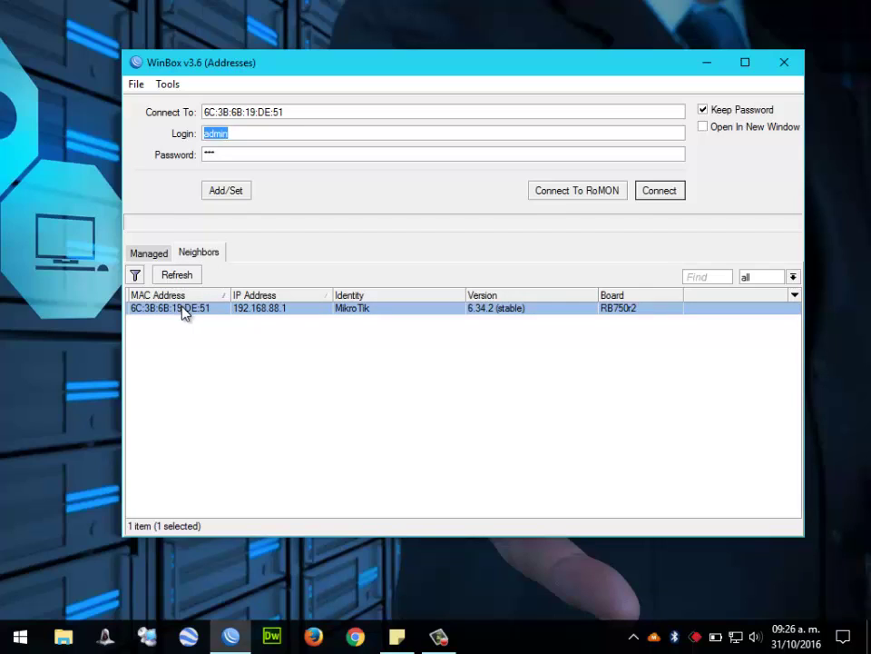
click(355, 635)
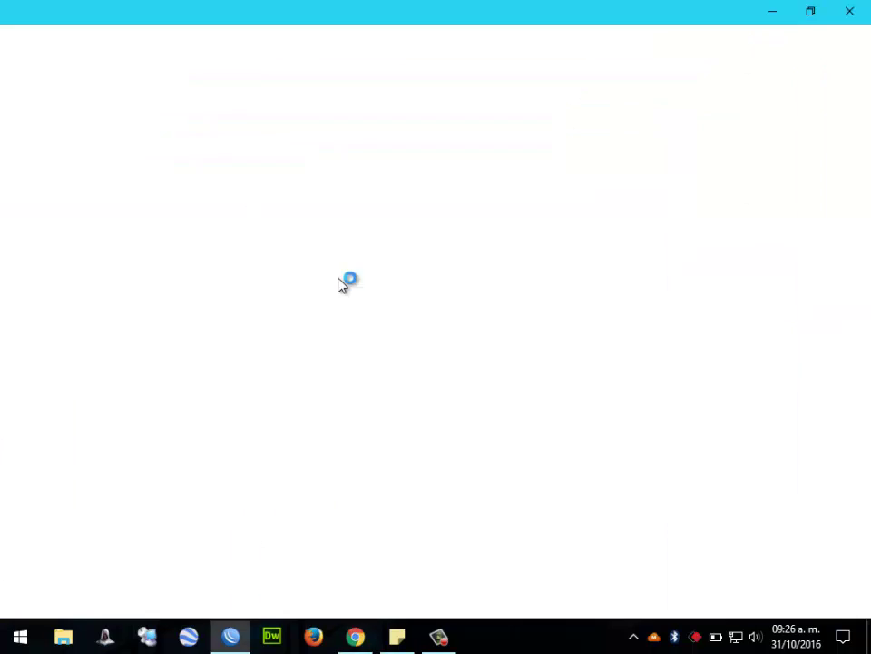
Step: Download Winbox version 3.7 from the Useful tools section of mikrotik.com's Downloads page
click(696, 25)
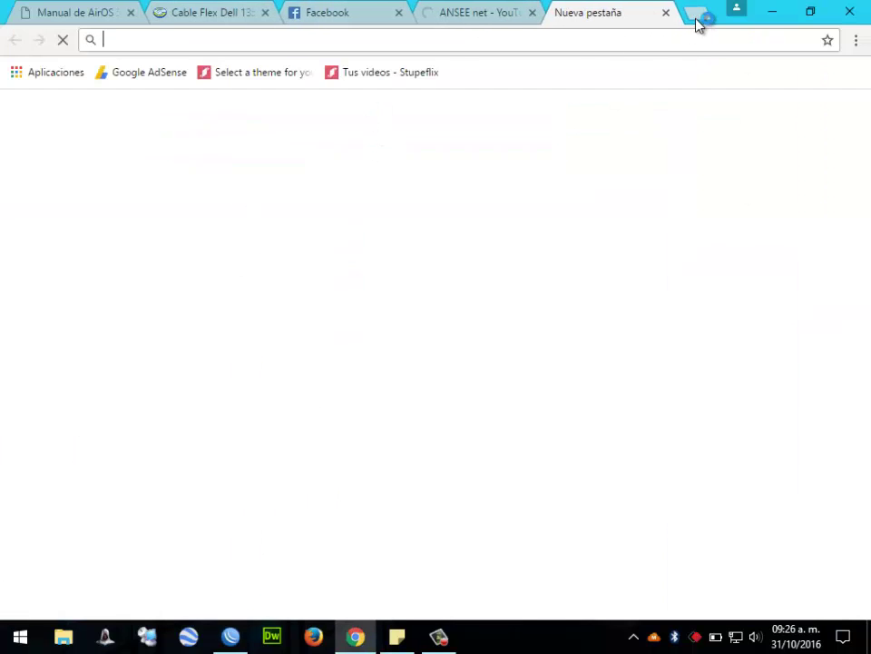
text(mikrotik)
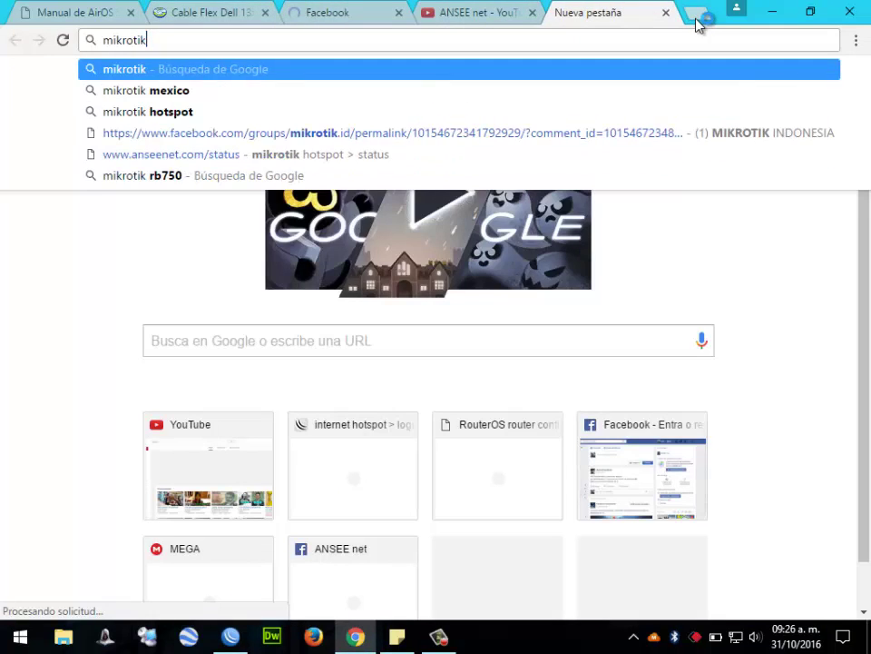
text(.com)
key(Return)
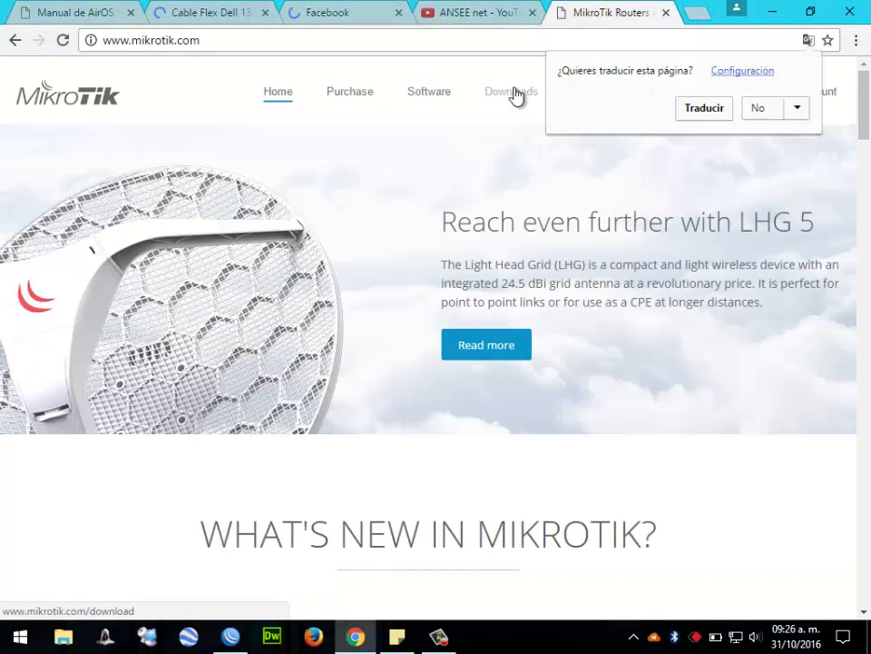
click(514, 94)
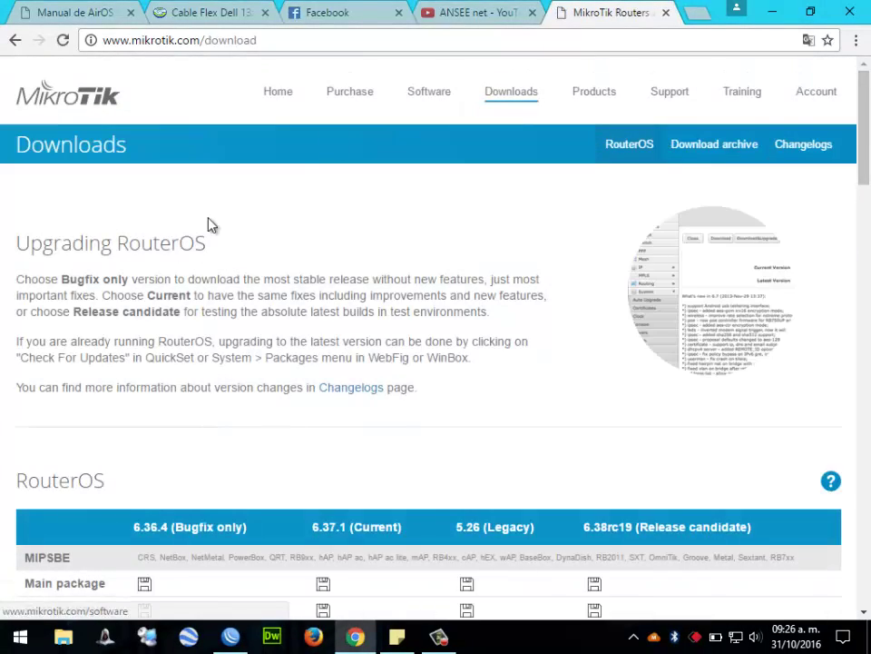
scroll(206, 232, down, 5)
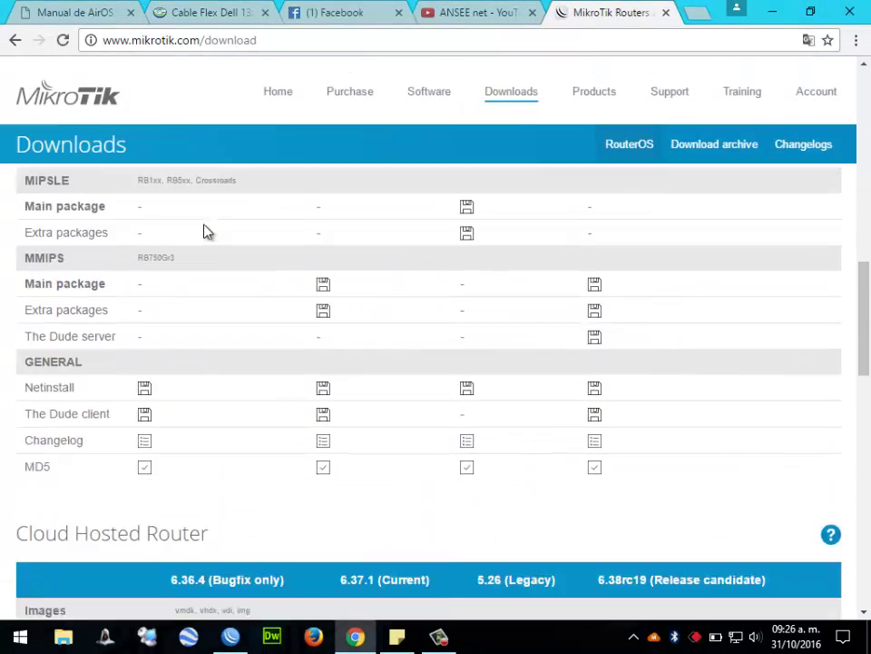
scroll(205, 231, down, 9)
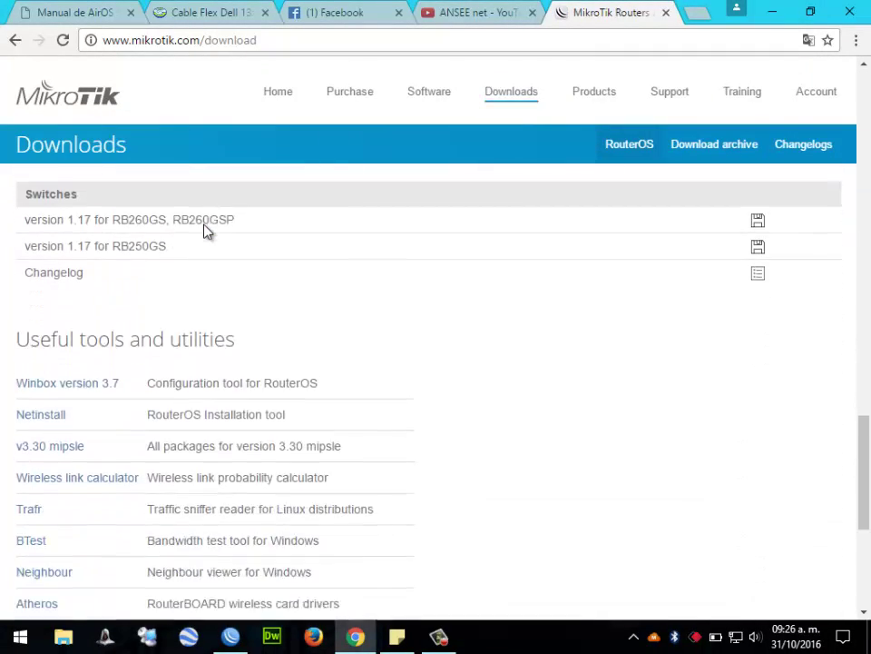
scroll(205, 231, down, 2)
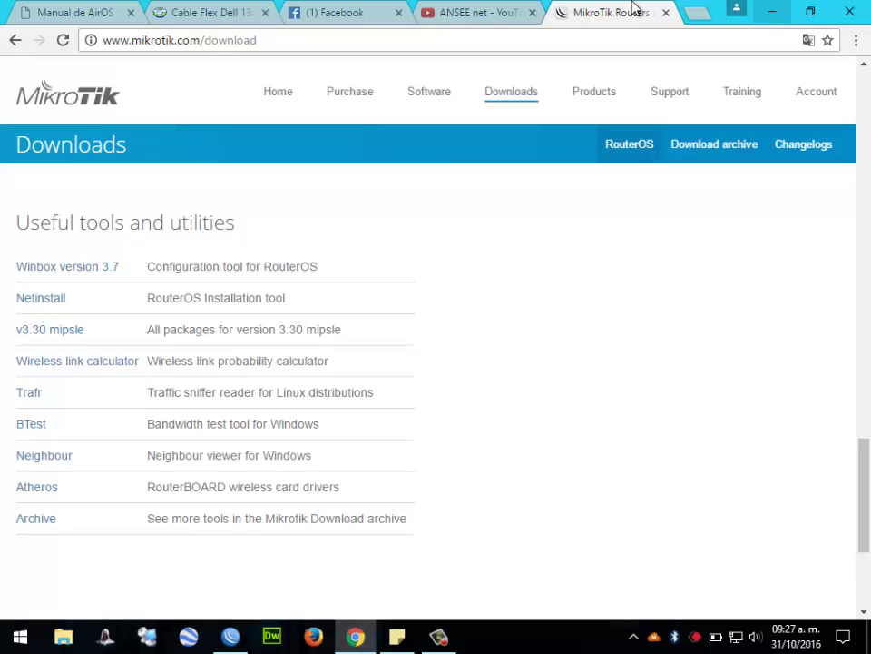
click(100, 272)
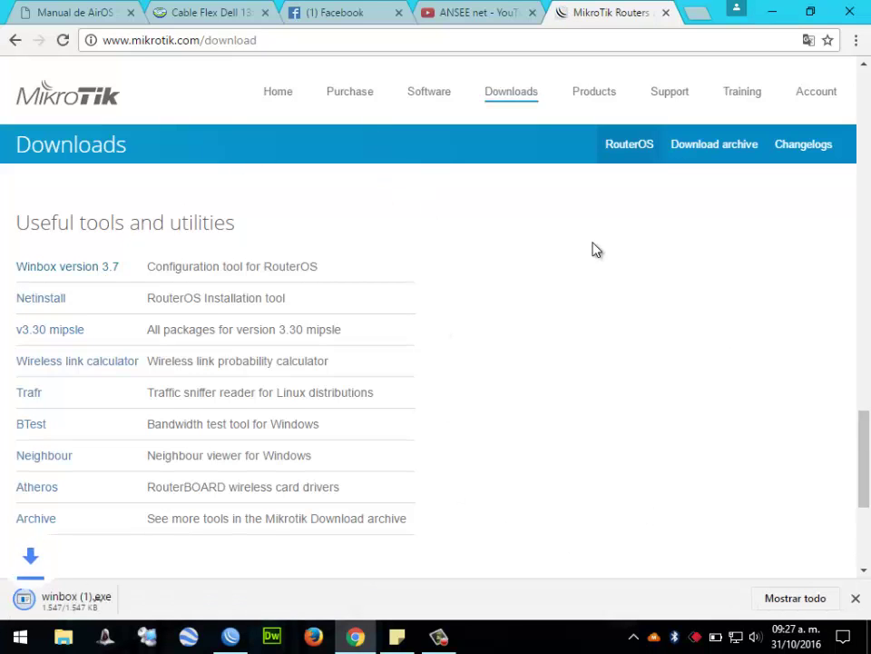
Step: Locate winbox (1).exe on the Virus007 (D:) drive, then close both Explorer windows
click(816, 606)
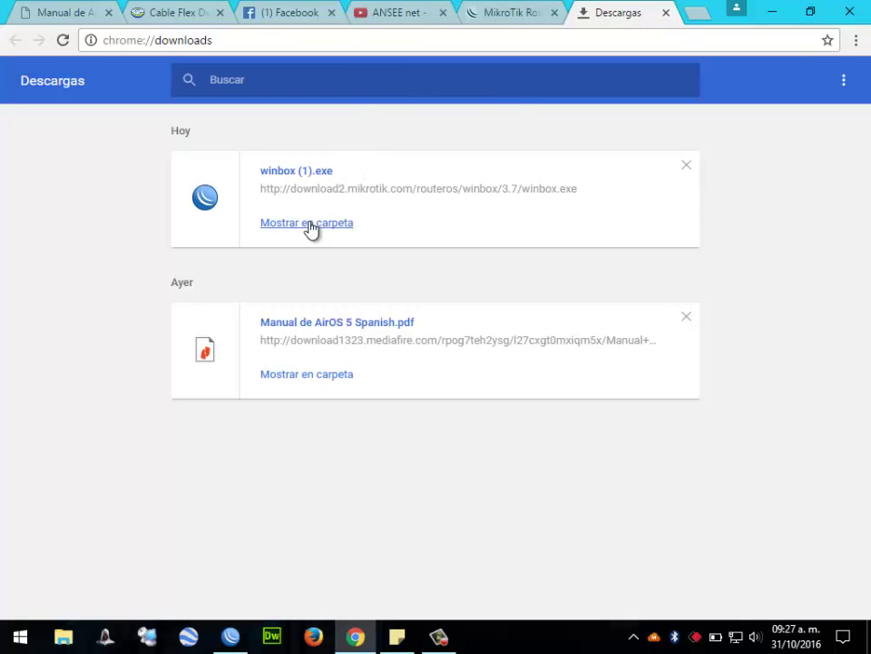
click(314, 226)
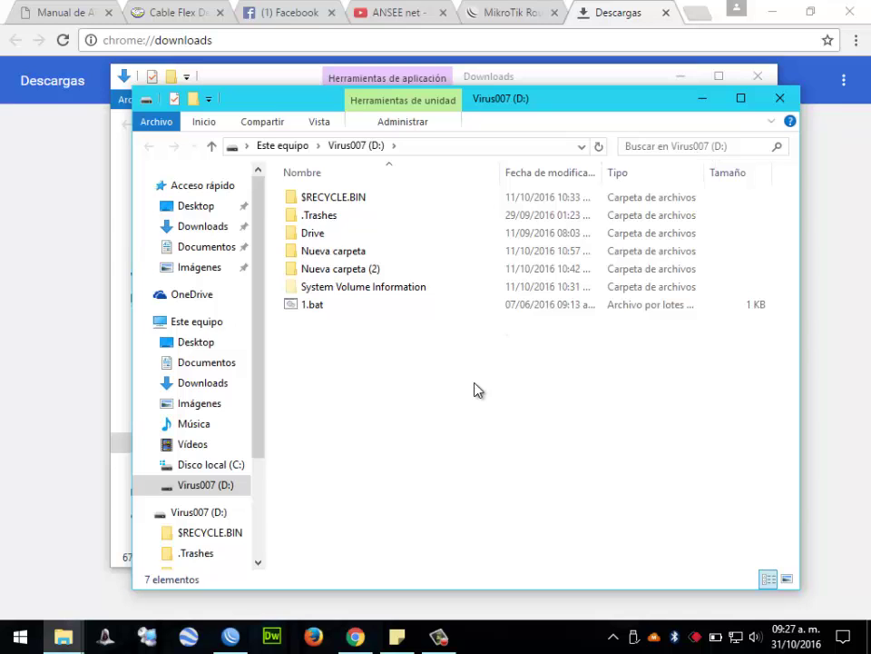
key(alt+Tab)
key(alt+Tab)
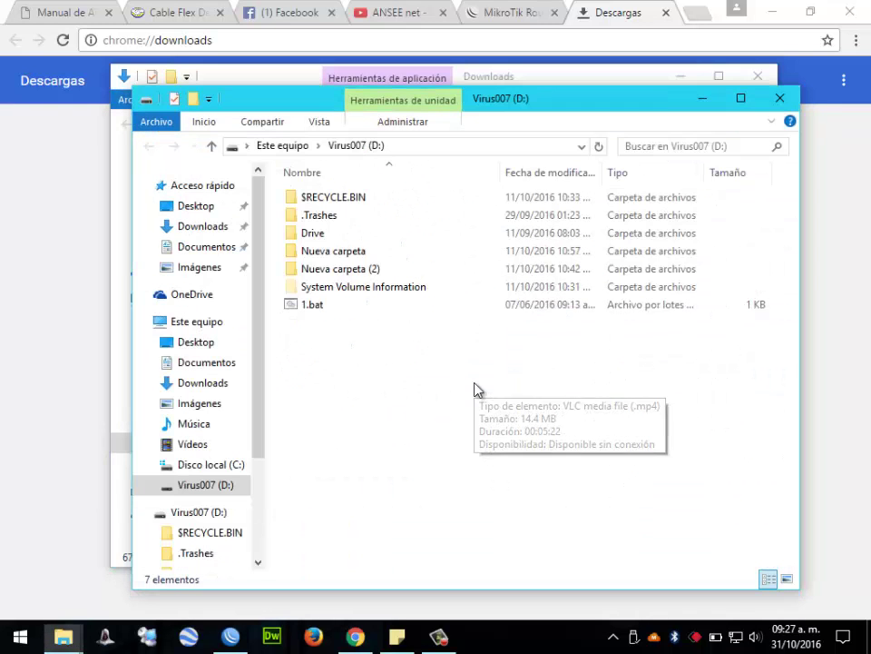
key(ctrl+v)
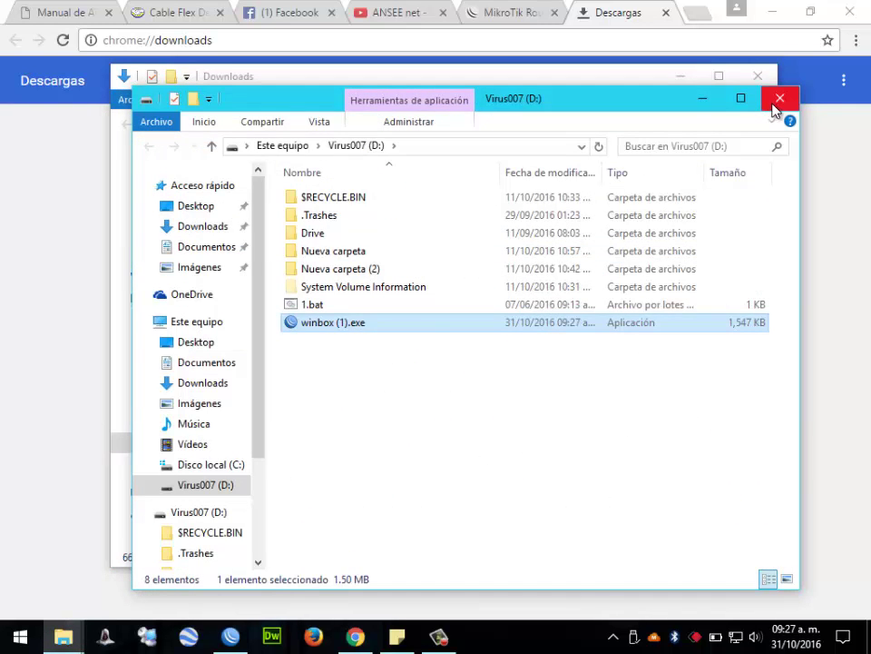
click(779, 97)
click(760, 80)
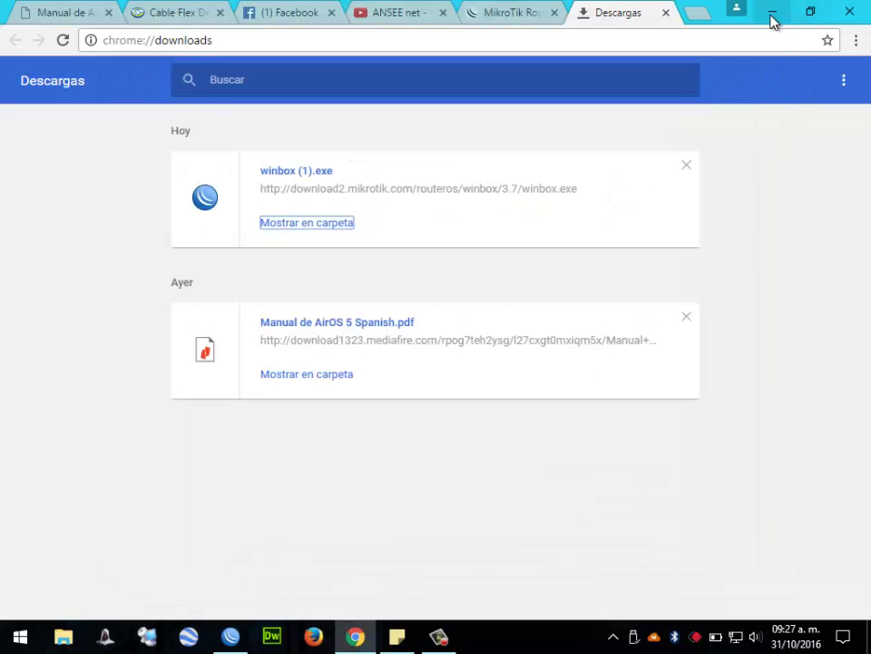
click(771, 14)
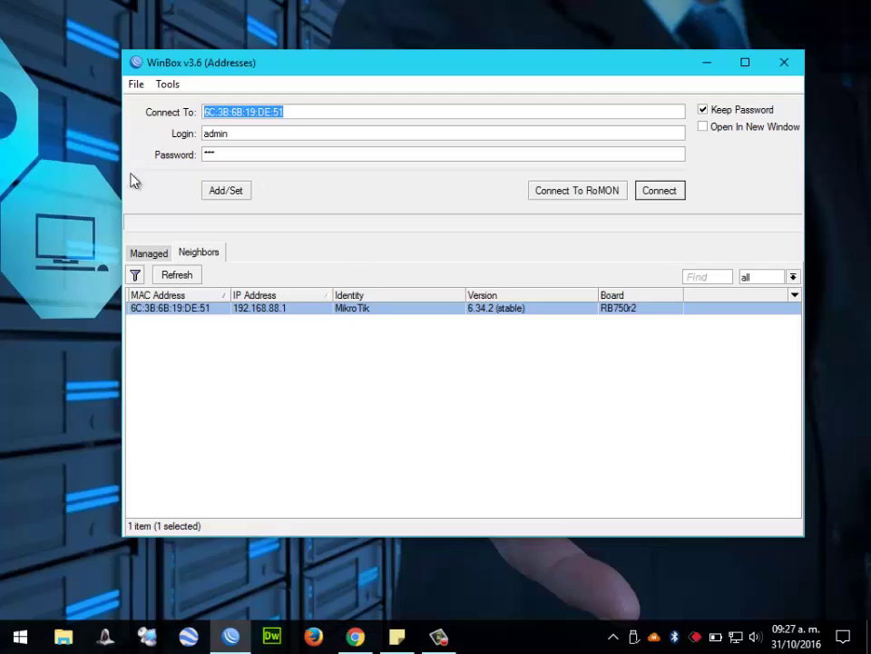
Step: Erase the stored password for admin and target the neighbor router by its MAC address
click(155, 255)
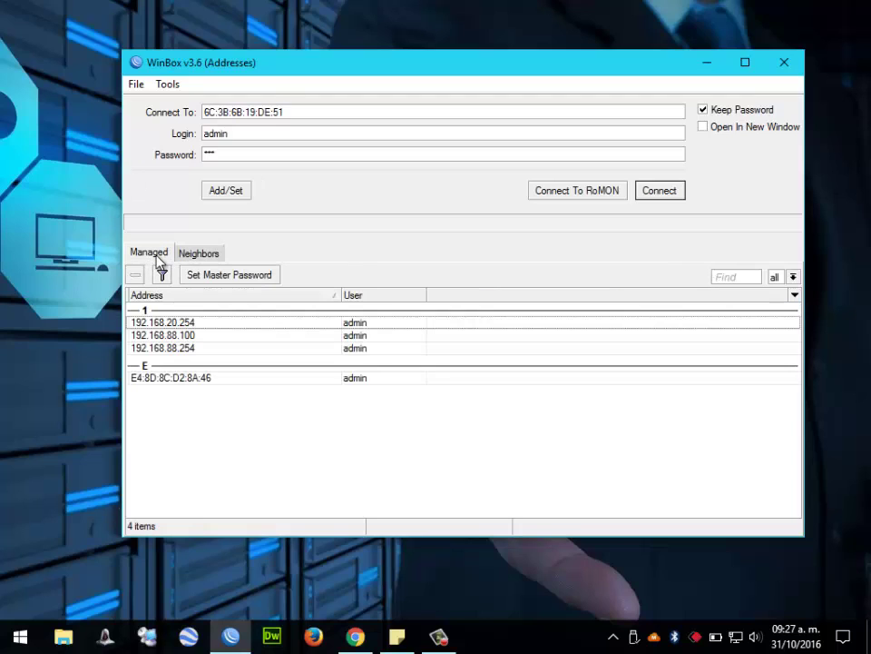
click(211, 263)
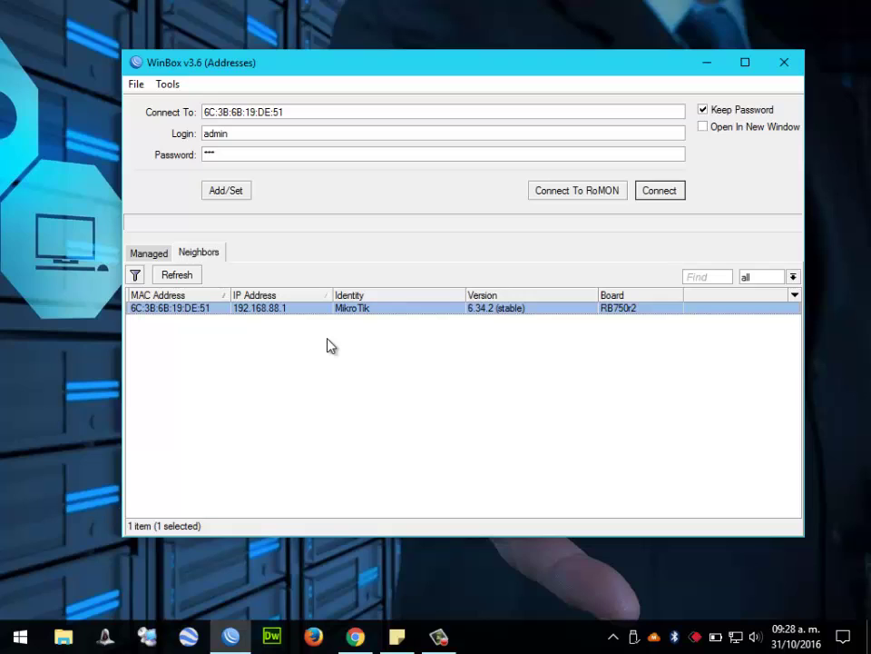
click(181, 311)
key(Tab)
key(BackSpace)
click(264, 309)
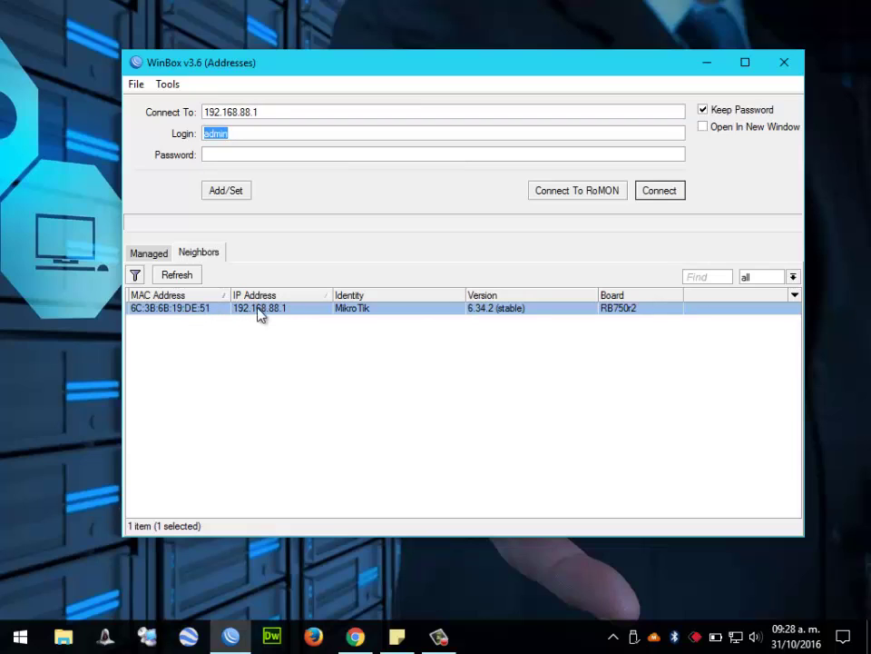
click(180, 309)
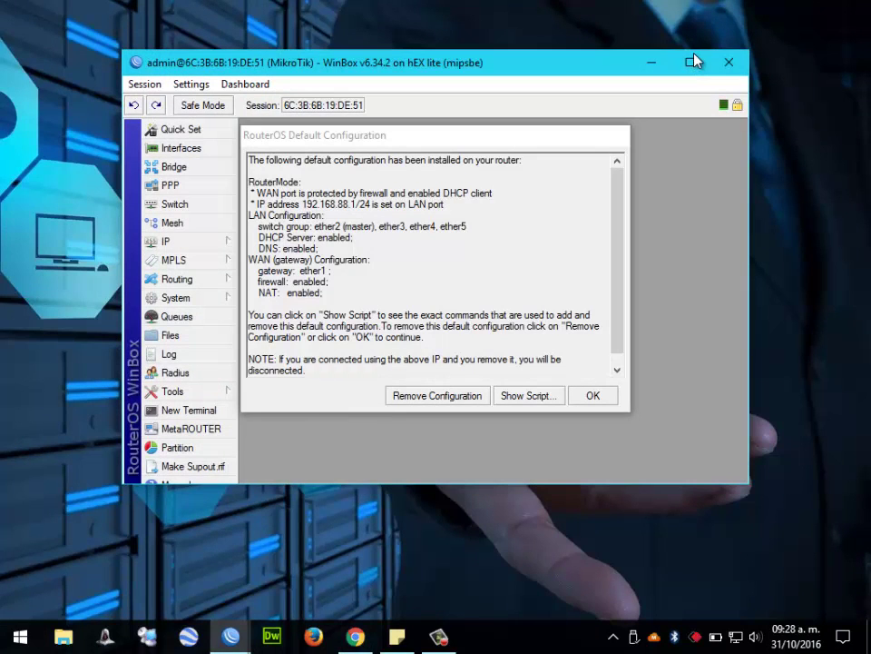
Step: Choose Remove Configuration on the hEX lite's Default Configuration notice, then exit the session
drag(565, 136, 611, 137)
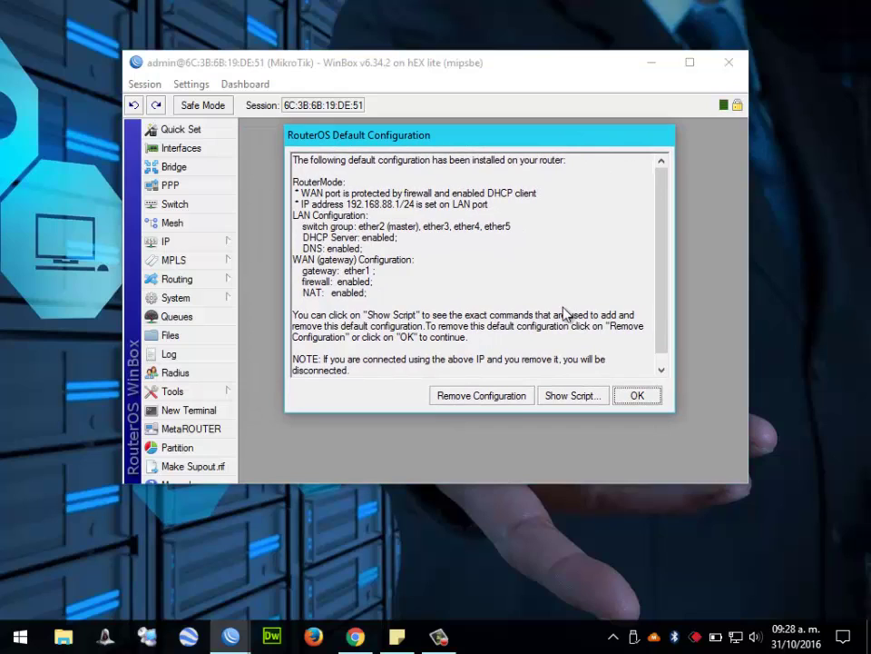
click(491, 400)
click(692, 62)
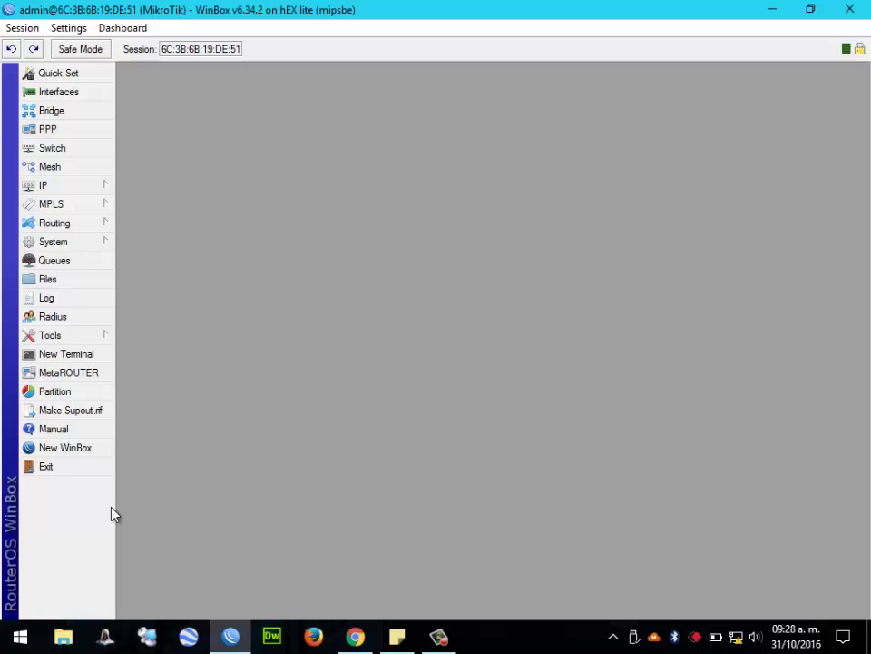
click(50, 469)
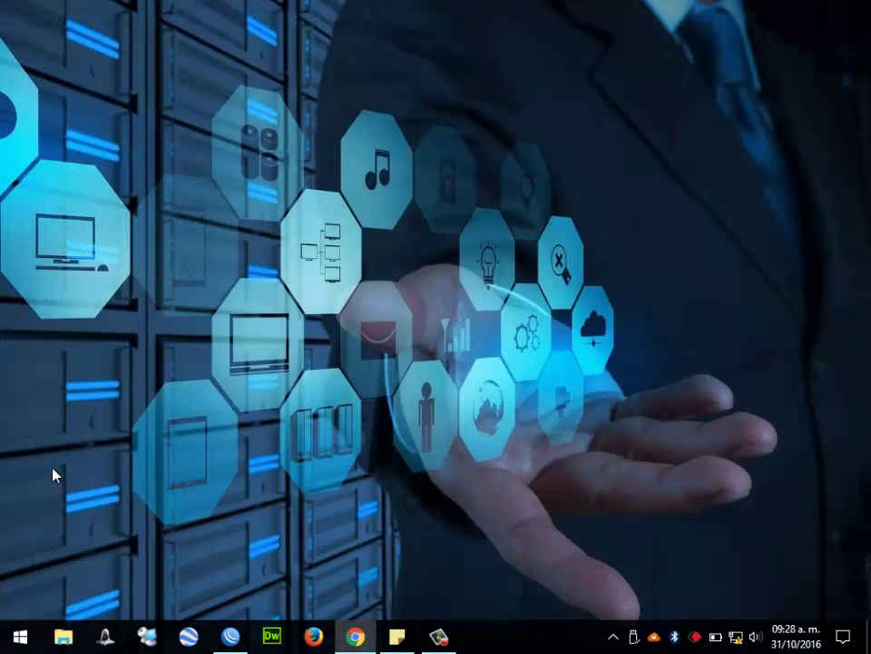
Step: Relaunch WinBox and connect to the reset router via MAC 6C:3B:6B:19:DE:54
click(232, 636)
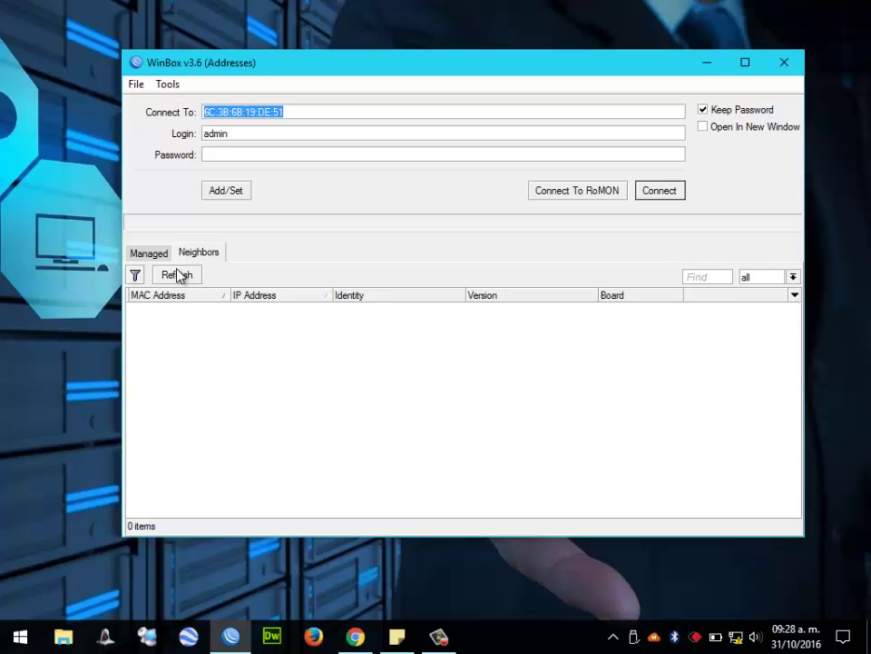
click(177, 275)
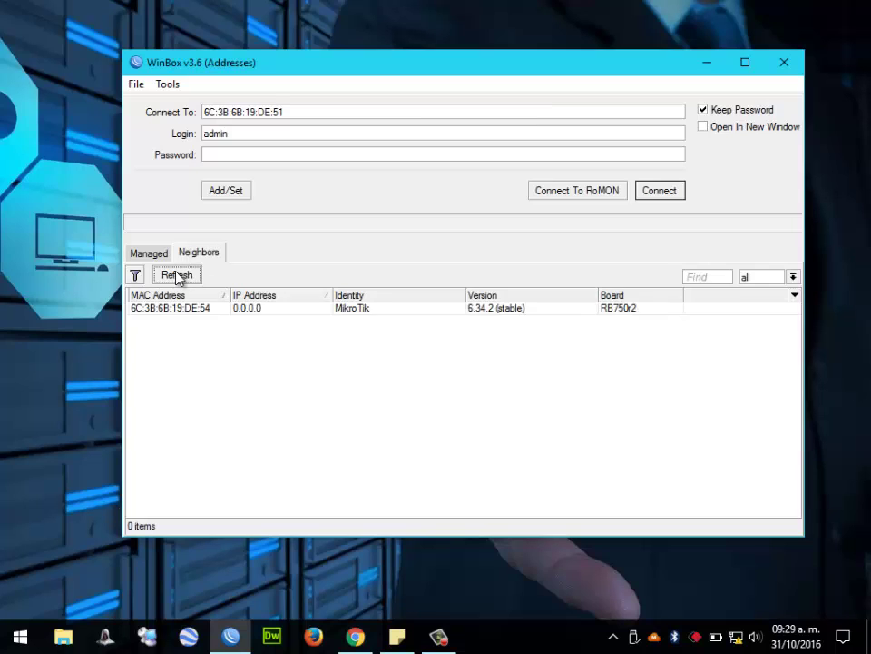
click(307, 311)
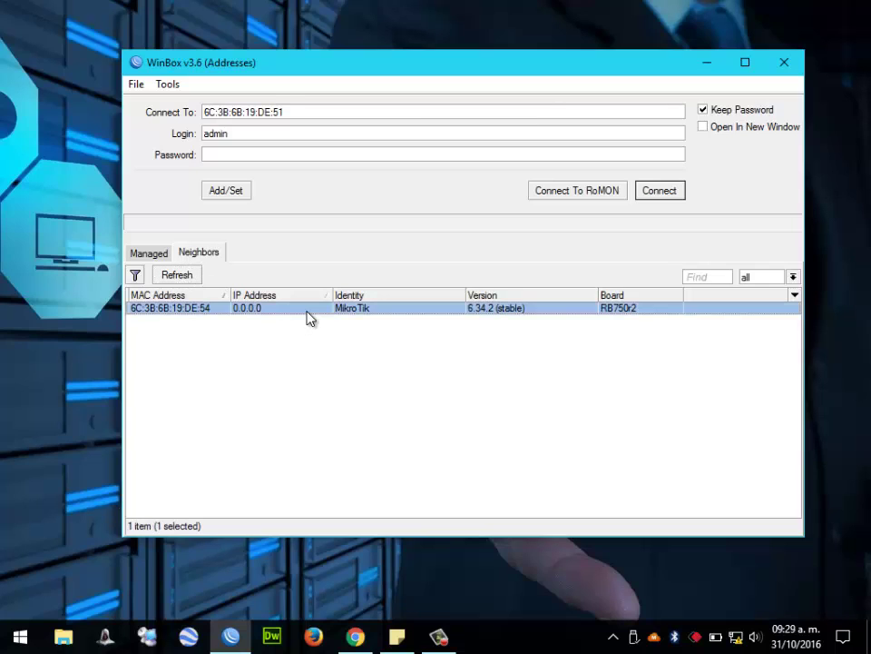
click(307, 311)
click(660, 191)
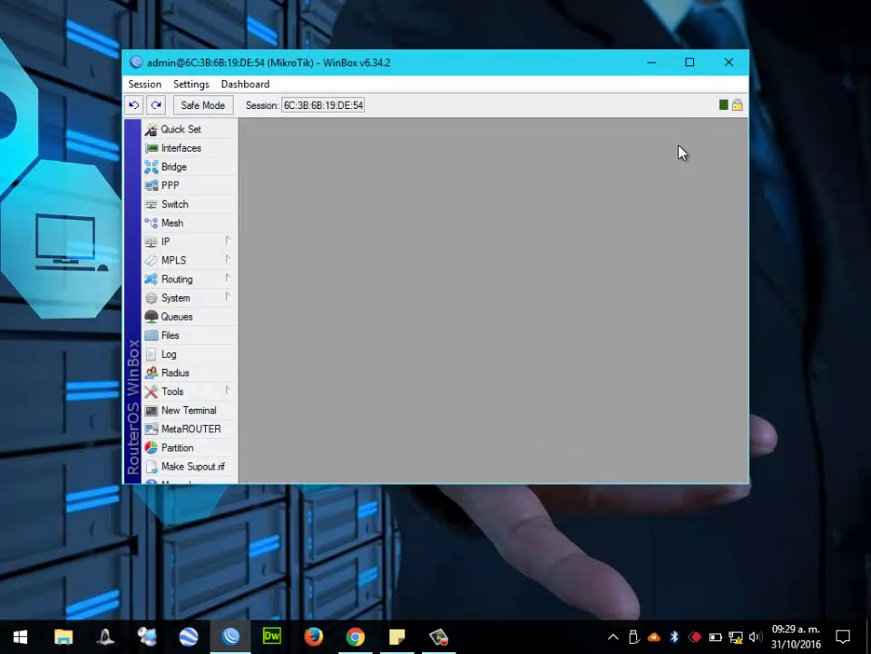
Step: Maximize the session, open Interfaces, and step through the ether1–ether5 rows
click(701, 66)
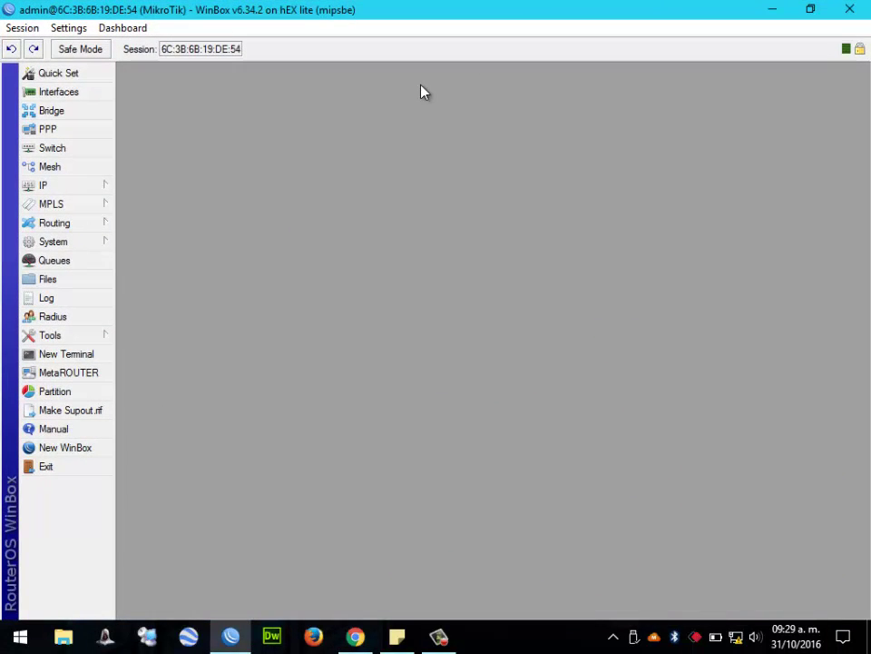
click(64, 98)
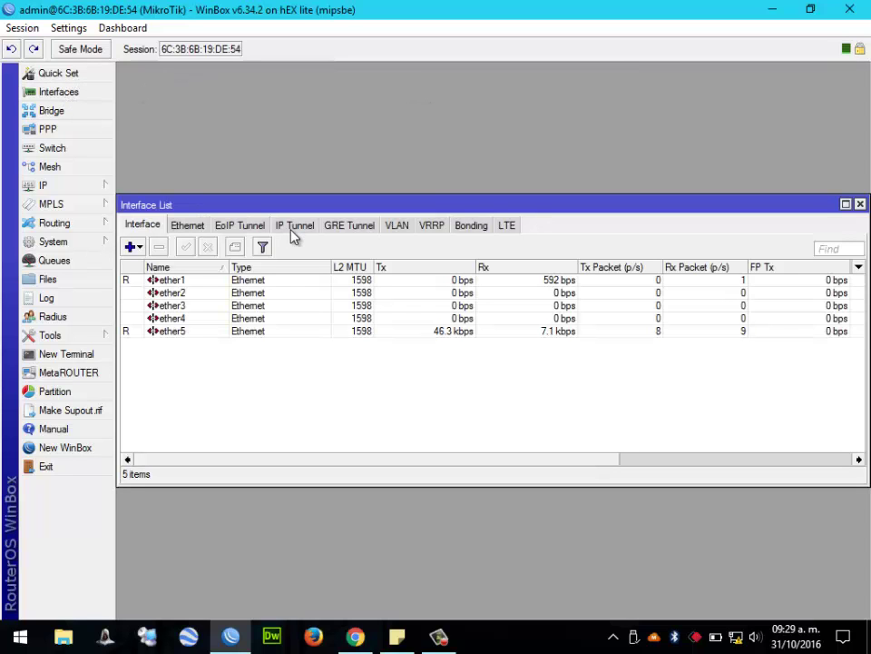
click(181, 283)
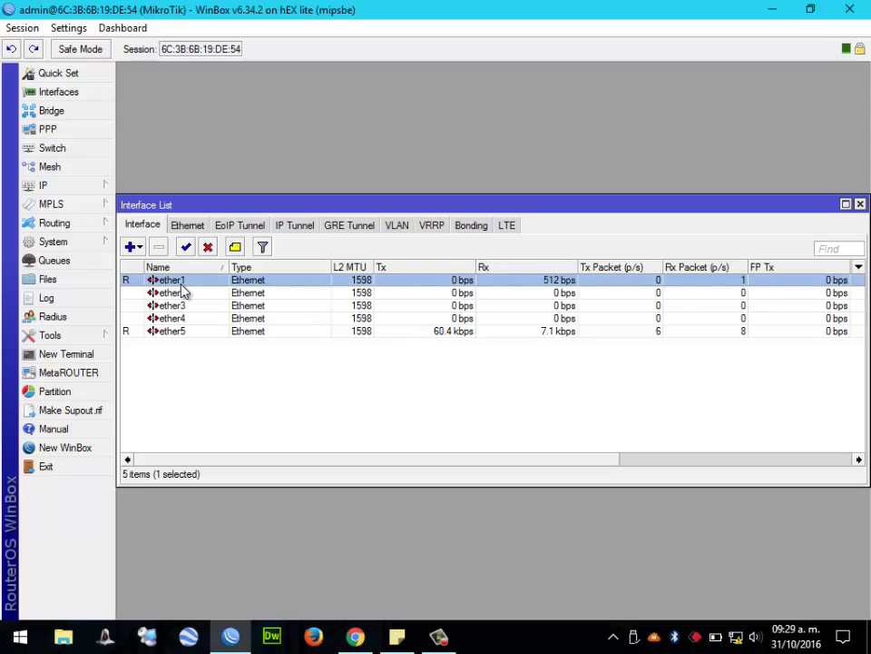
key(shift+Down)
key(shift+Down)
key(shift+Down)
key(shift+Down)
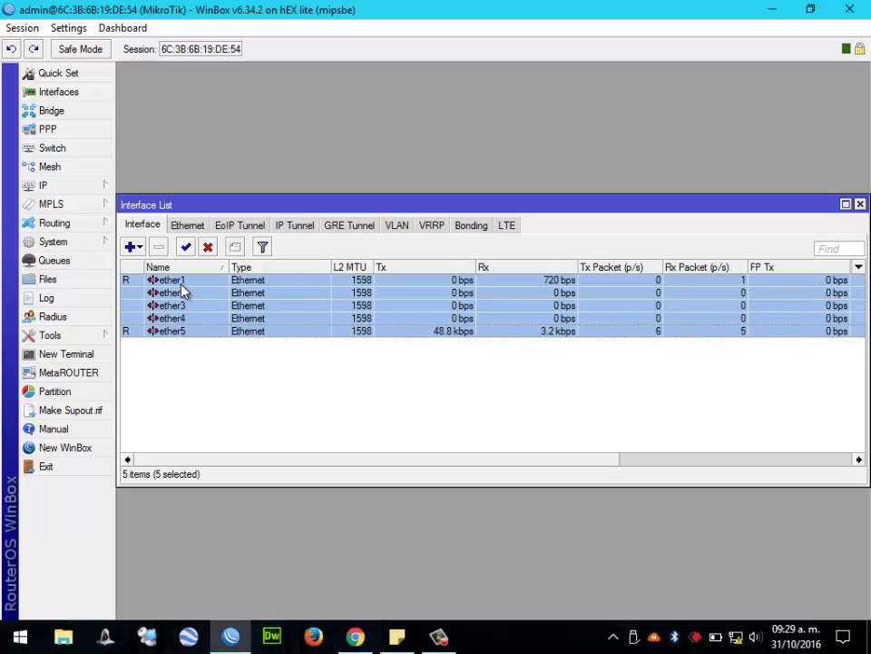
click(202, 294)
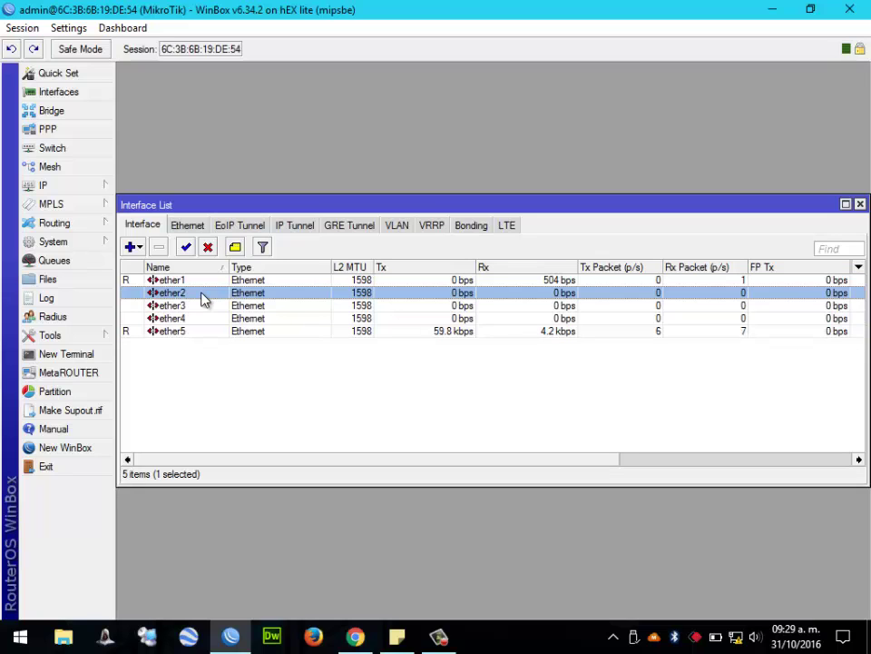
click(168, 282)
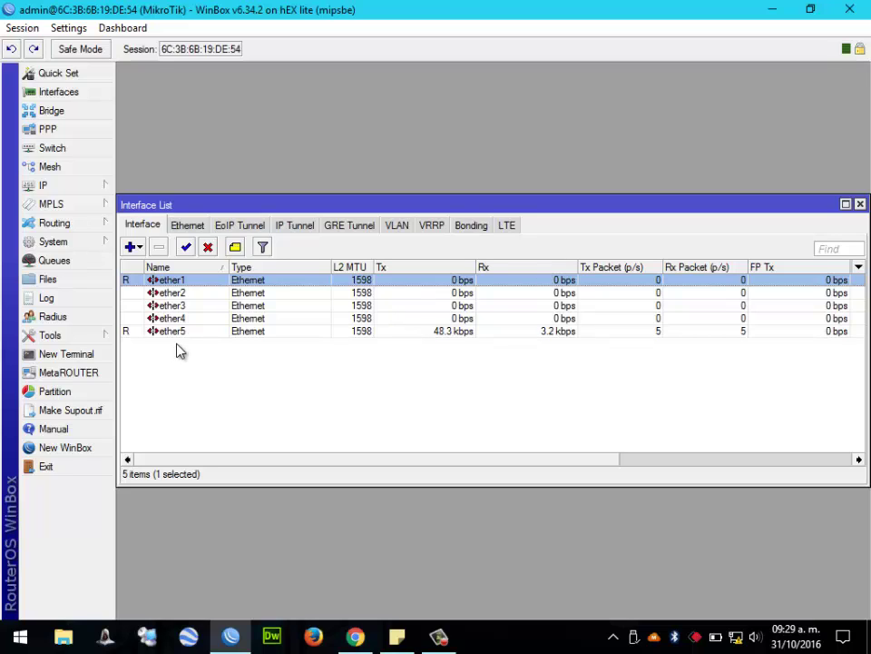
click(183, 334)
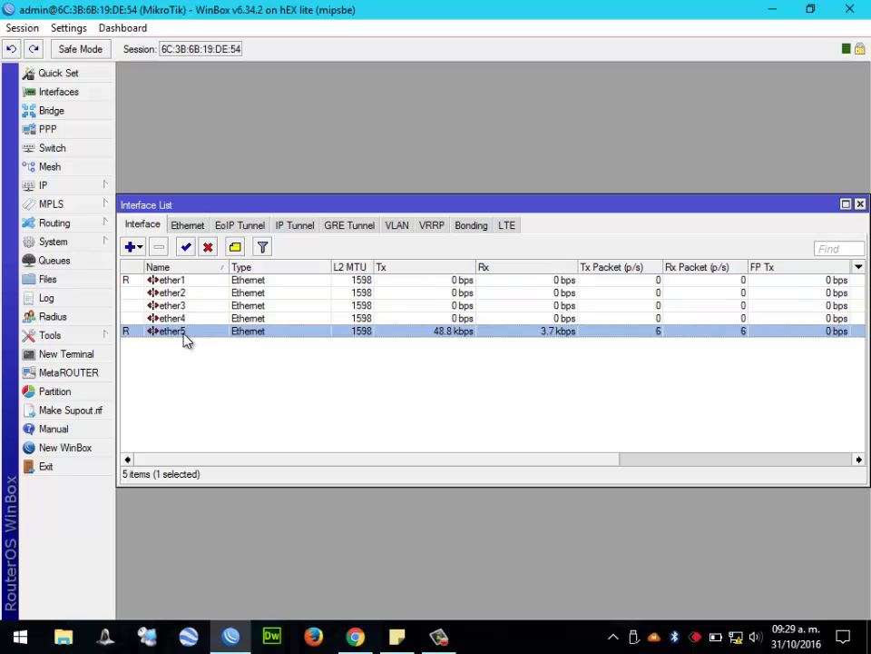
key(Up)
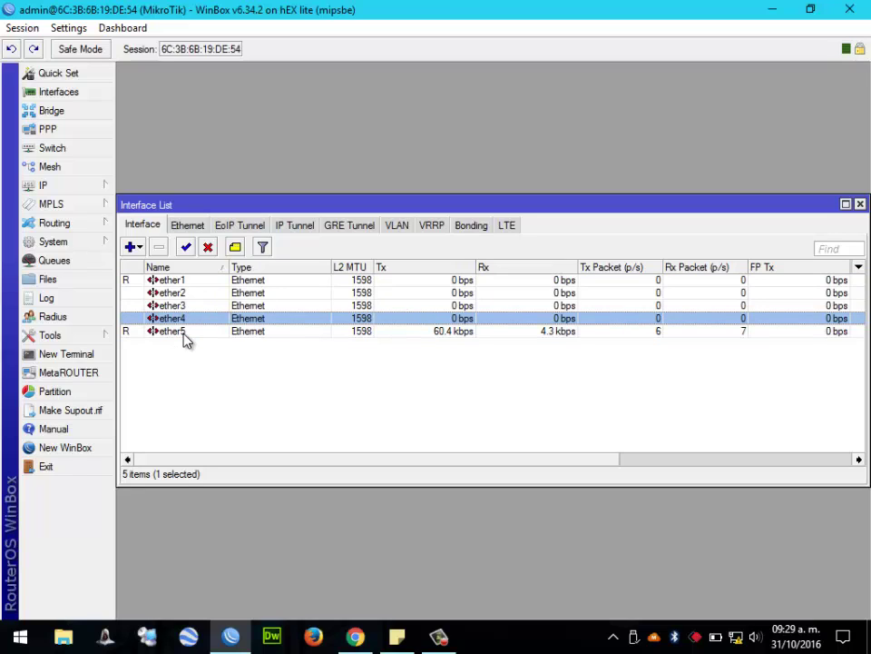
key(Up)
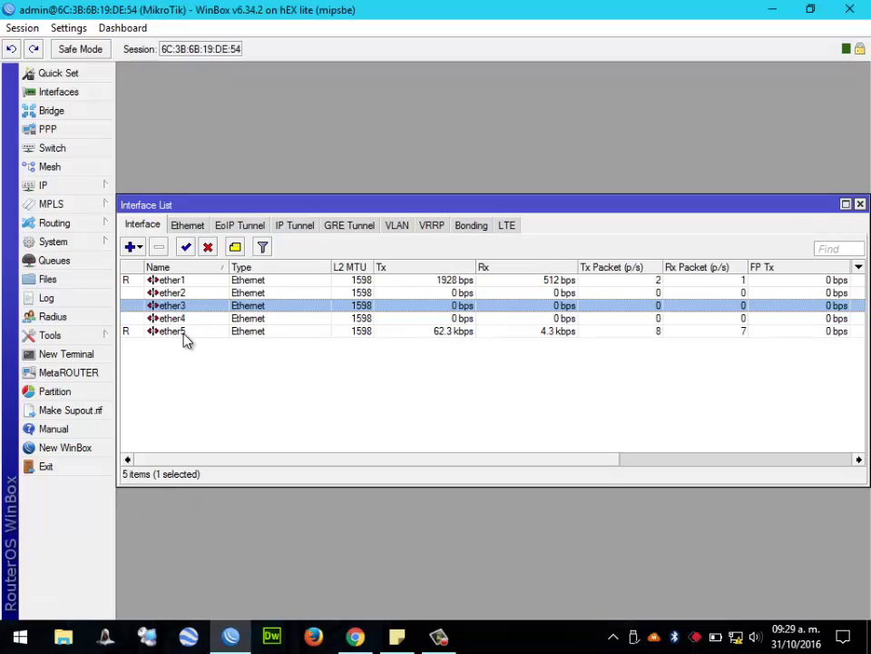
key(Up)
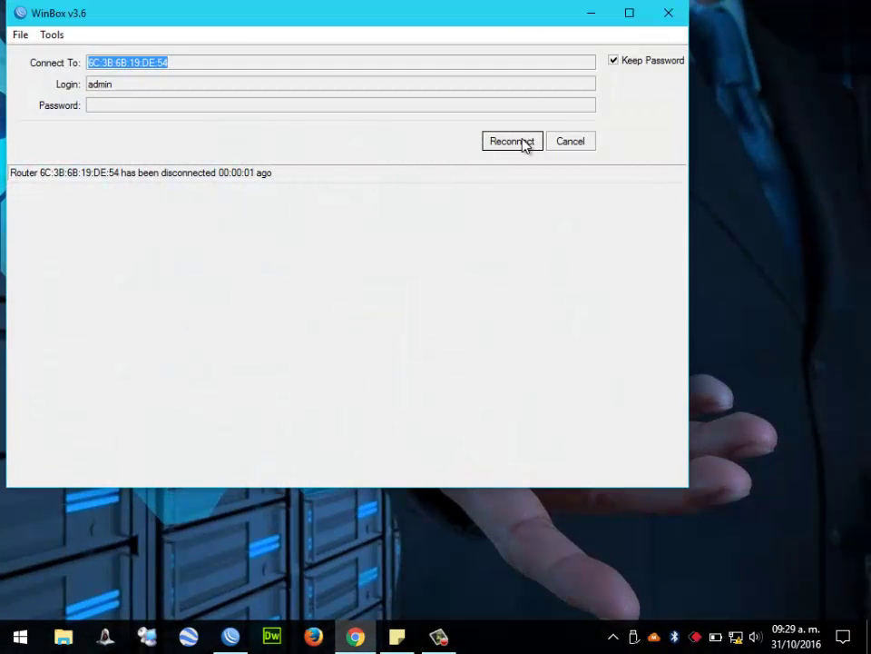
Step: Reconnect and log in again, then select ether2–ether5 and finally ether1 in the Interface List
click(513, 142)
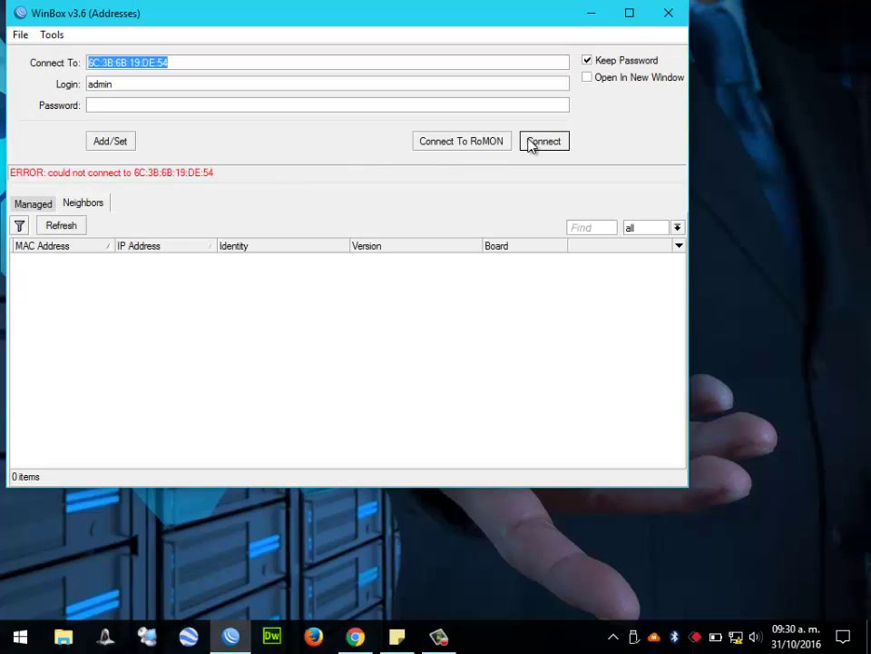
click(543, 141)
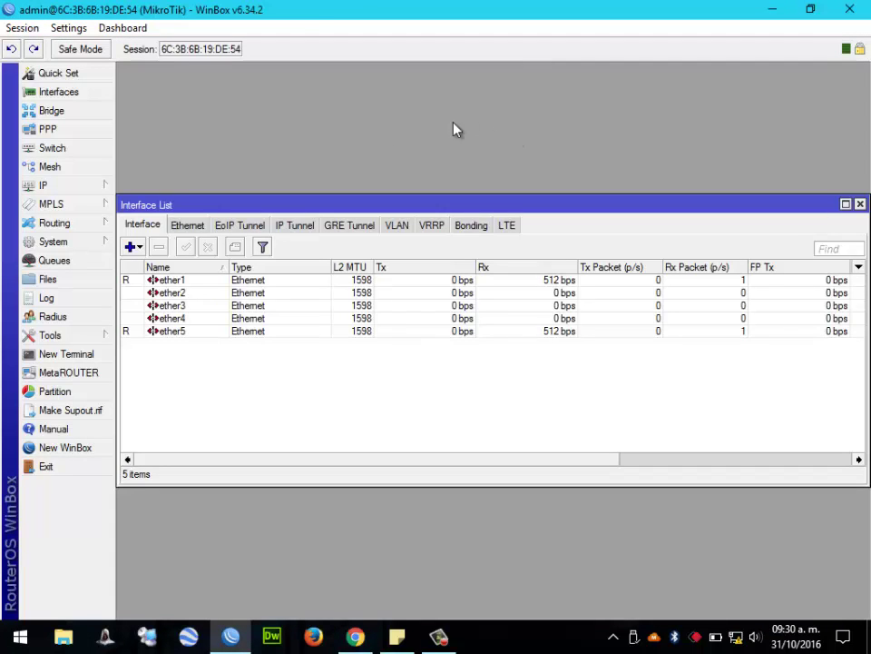
click(156, 291)
key(shift+Down)
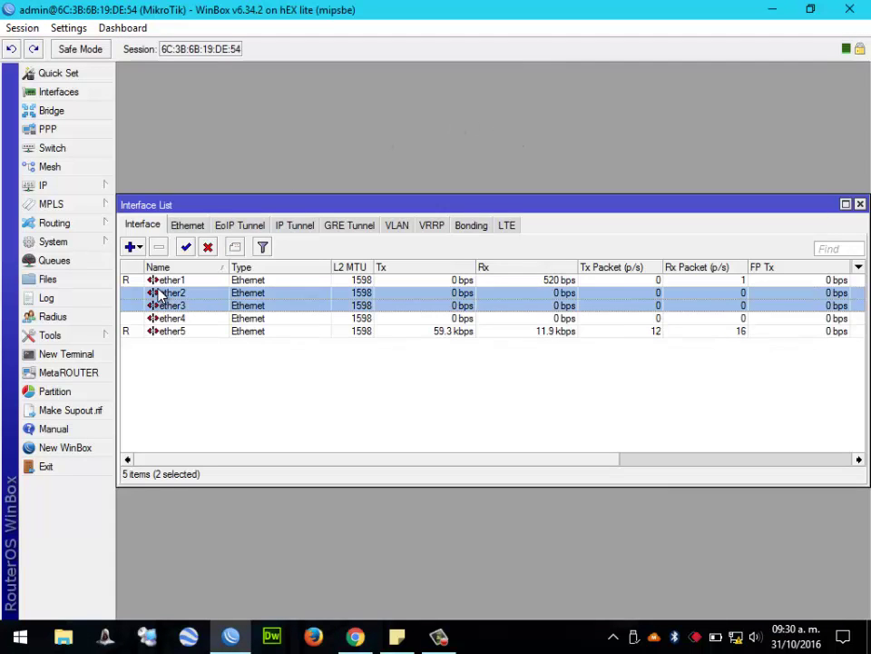
key(shift+Down)
key(shift+Down)
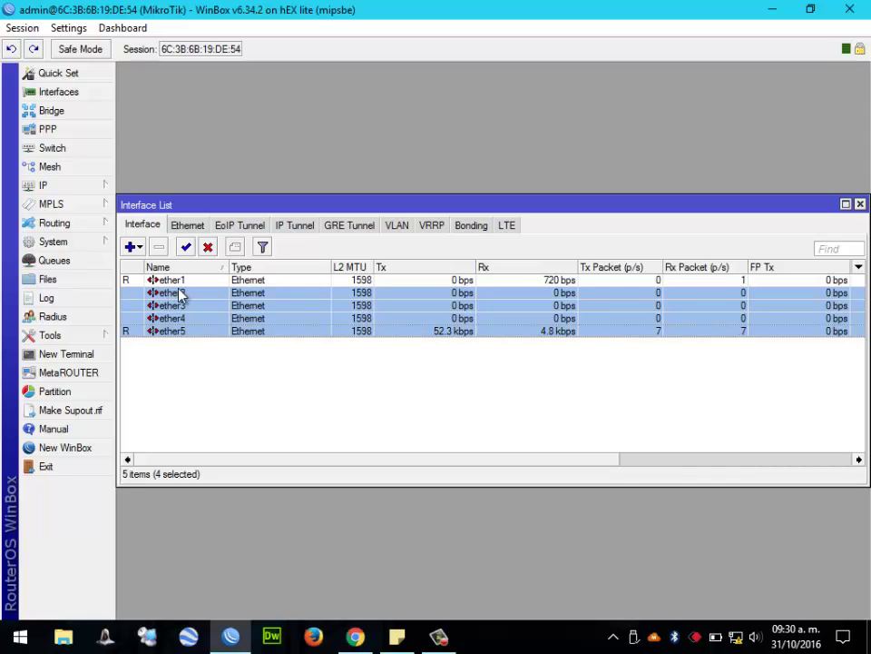
click(166, 280)
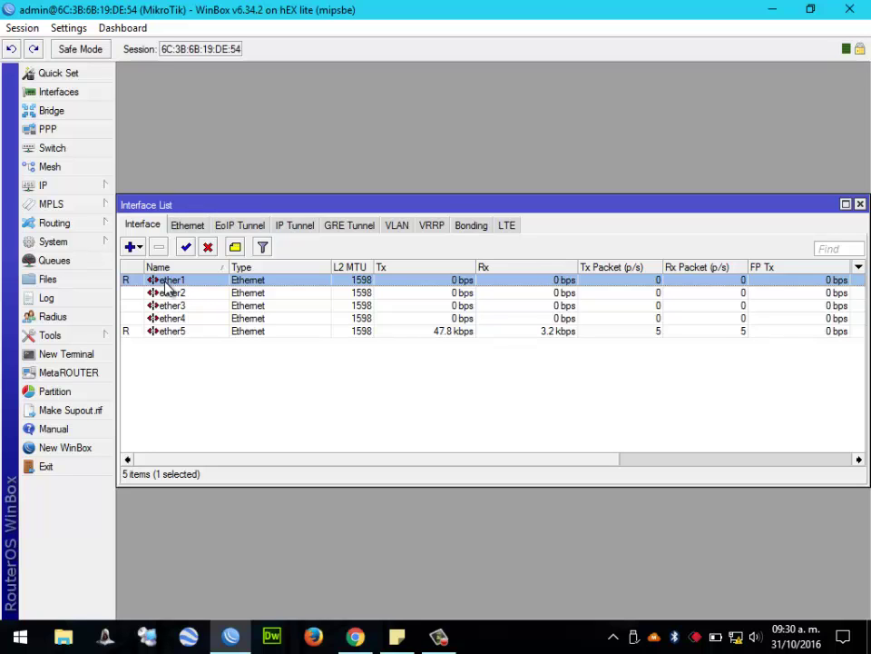
click(92, 361)
text(pi)
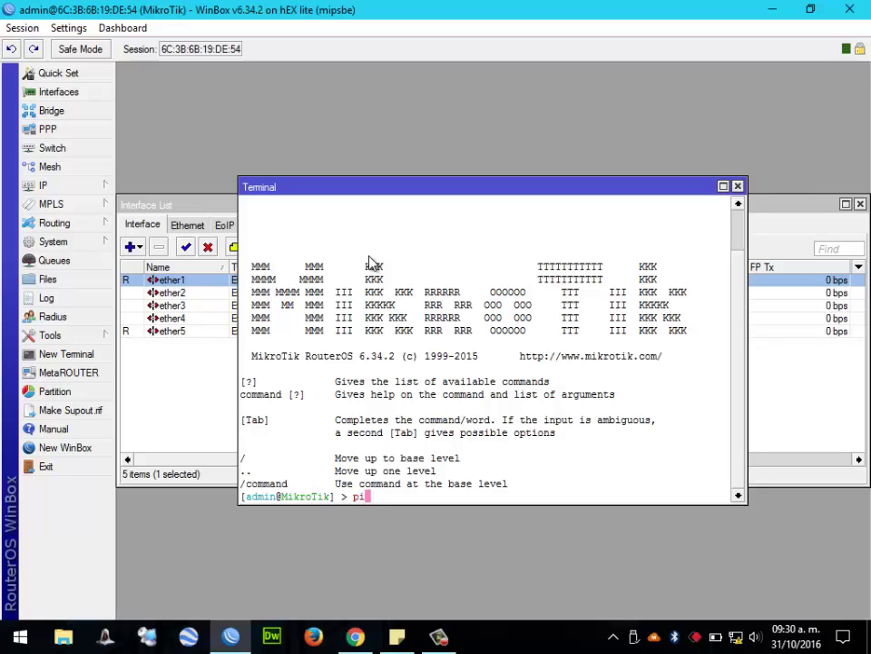
text(ng 8.8.8.8)
key(Return)
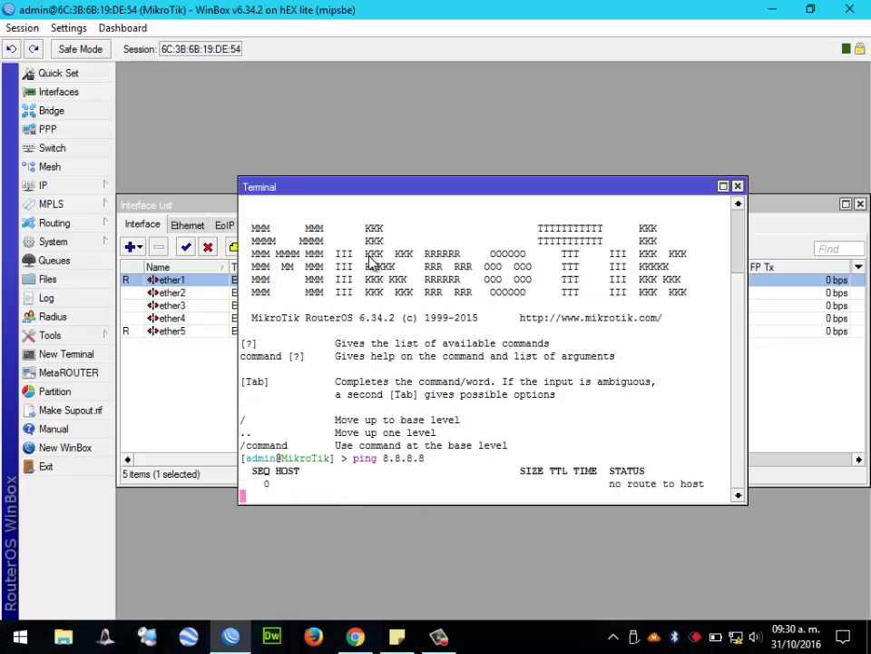
click(738, 186)
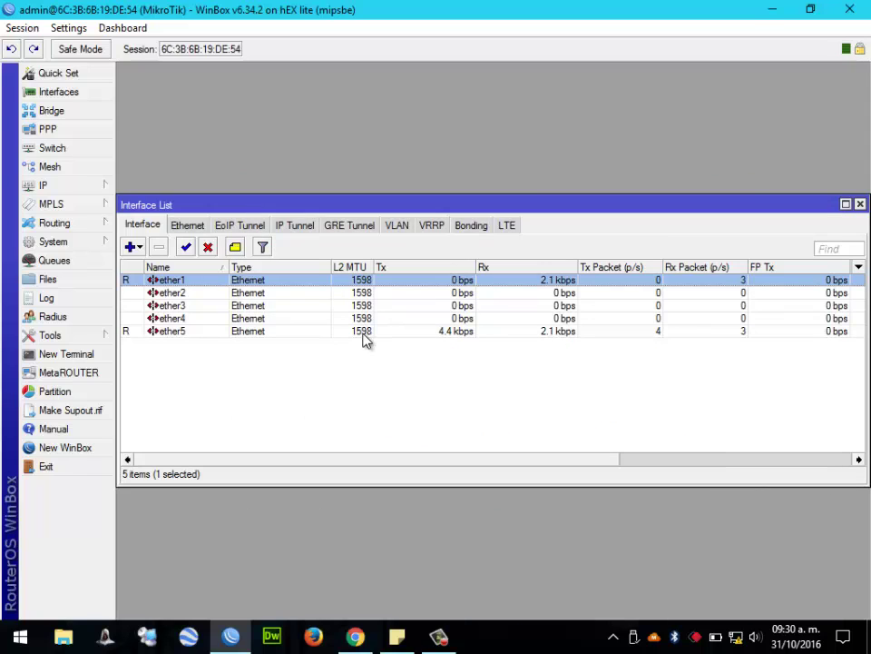
Step: Open IP > Addresses and move and widen the empty Address List to the upper right
click(97, 189)
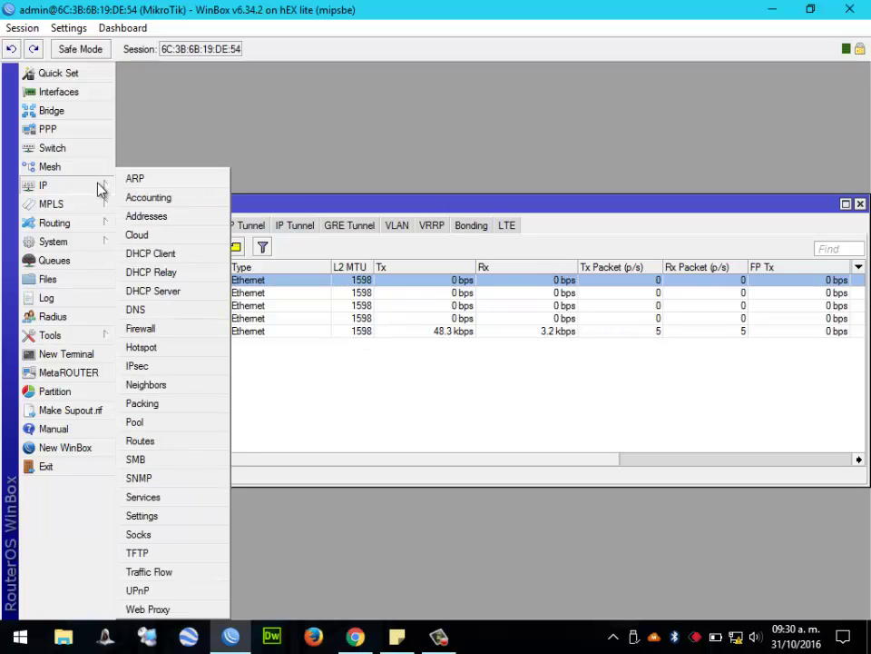
click(150, 216)
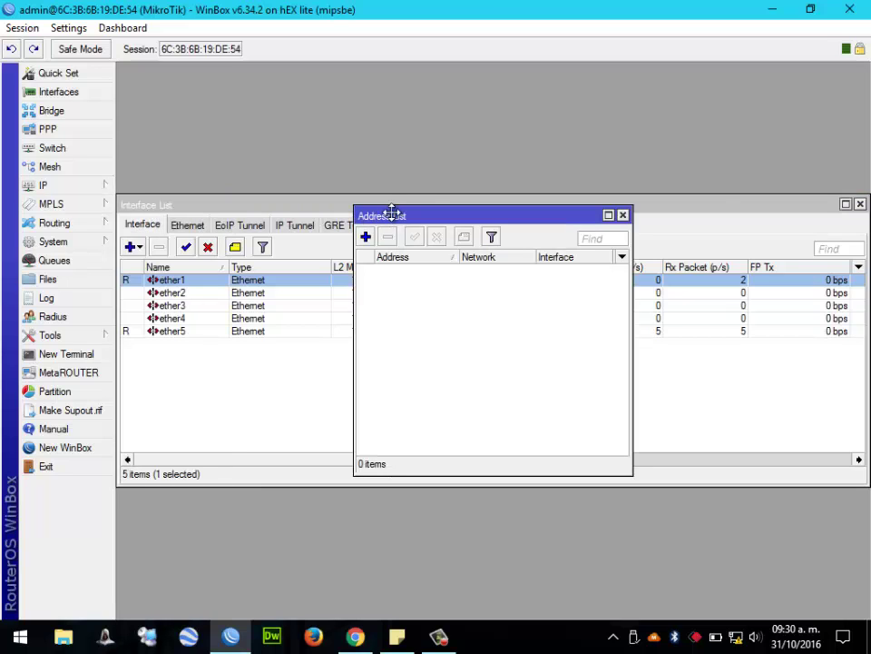
drag(393, 212, 611, 69)
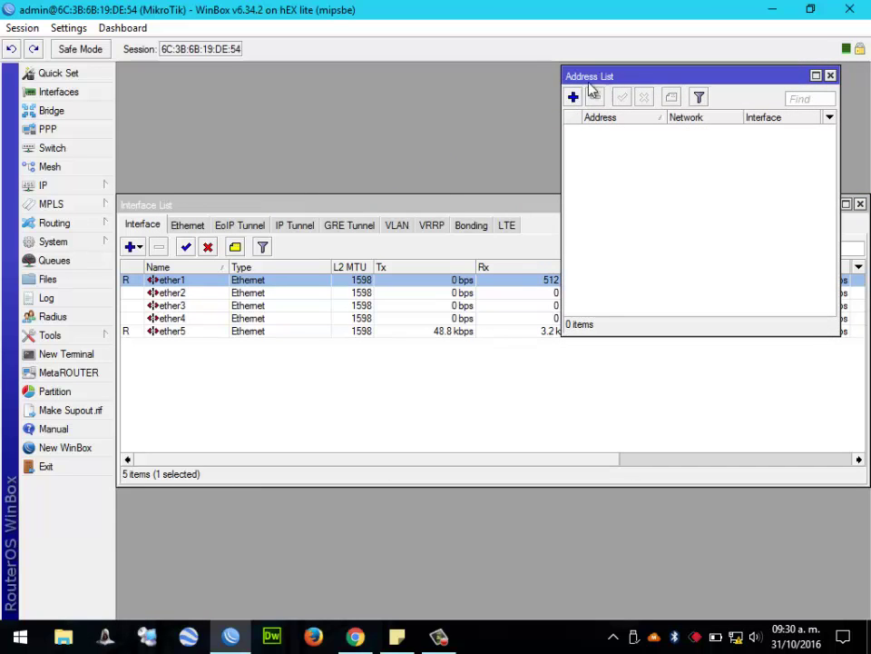
drag(561, 155, 452, 155)
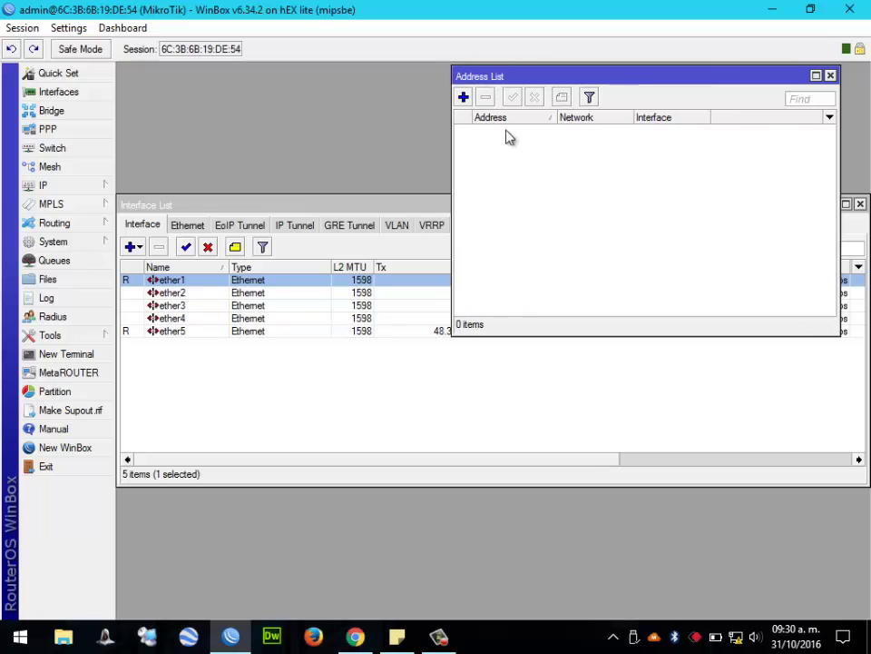
drag(570, 85, 589, 81)
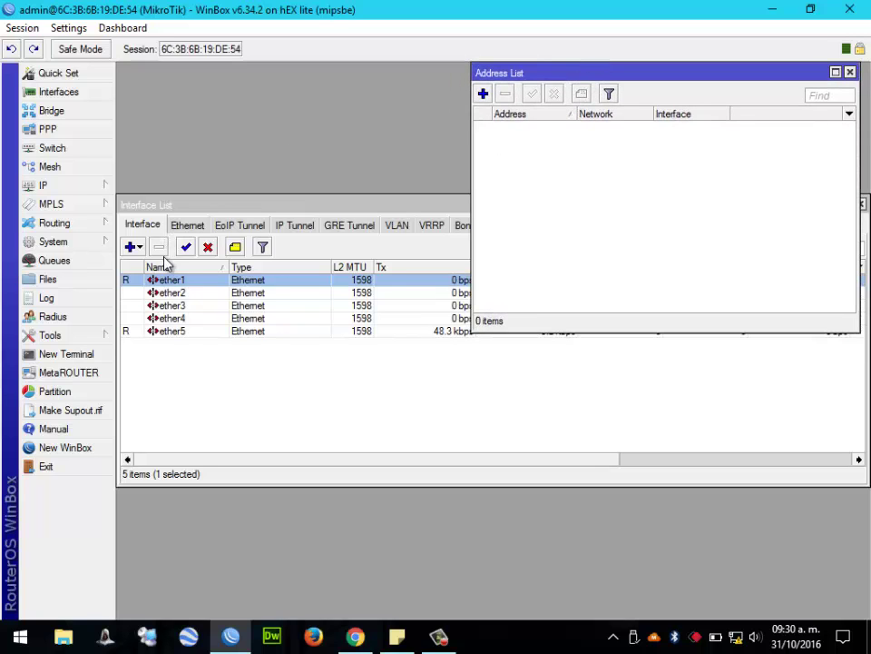
Step: Set ether1's Name to WAN and its comment to 'ether1', confirming both dialogs
click(166, 285)
double_click(166, 285)
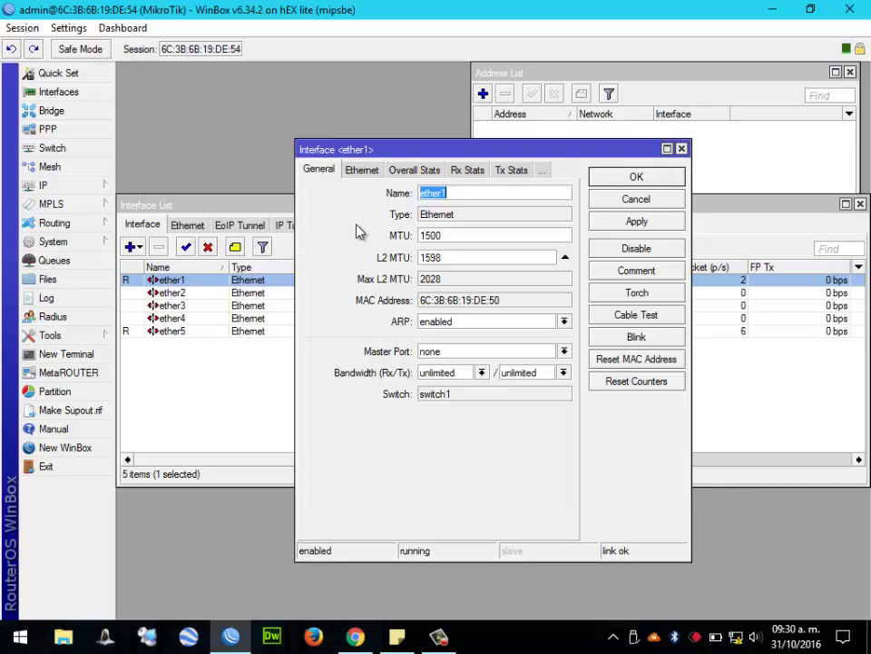
text(WAN)
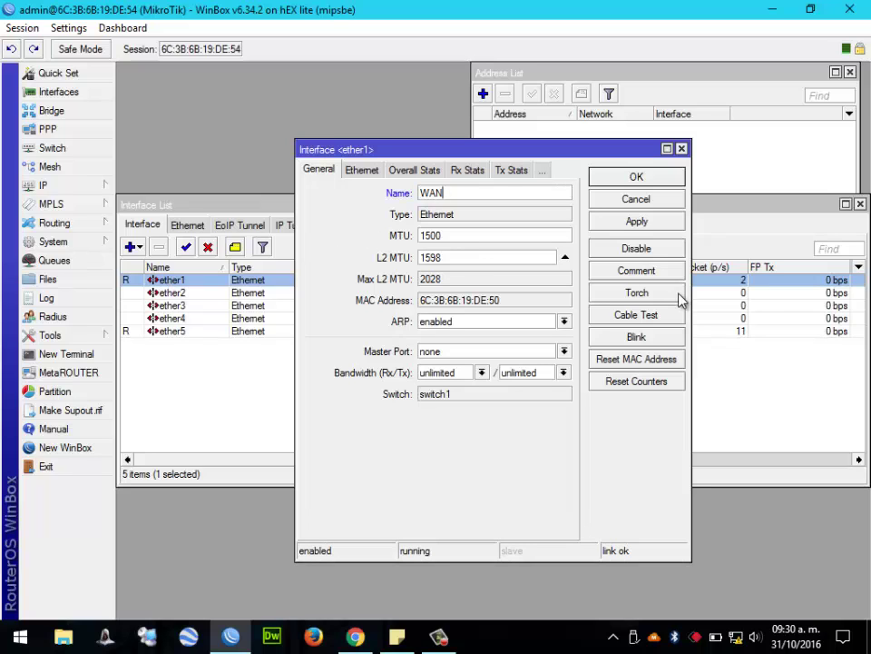
click(634, 270)
text(e)
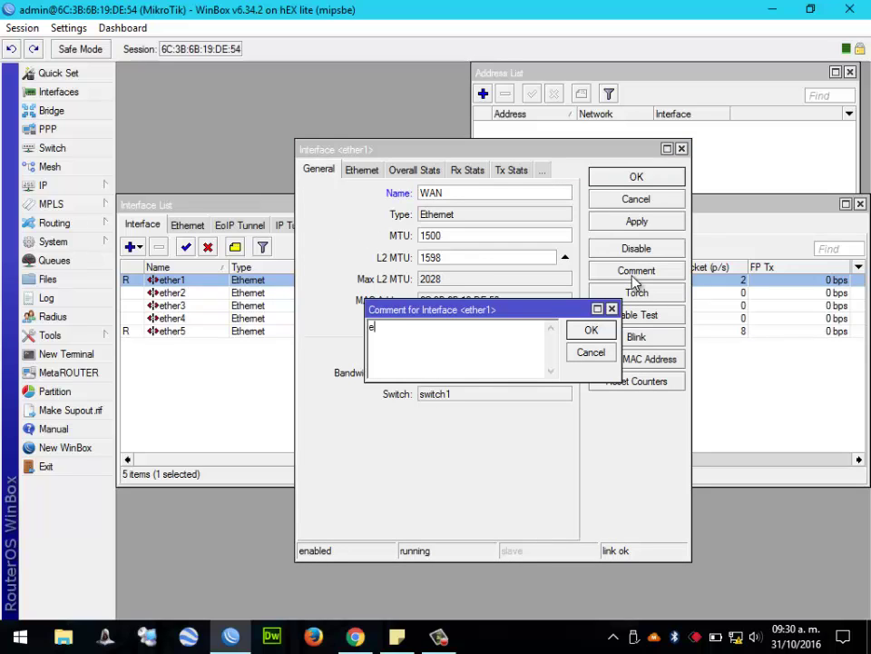
text(ther1)
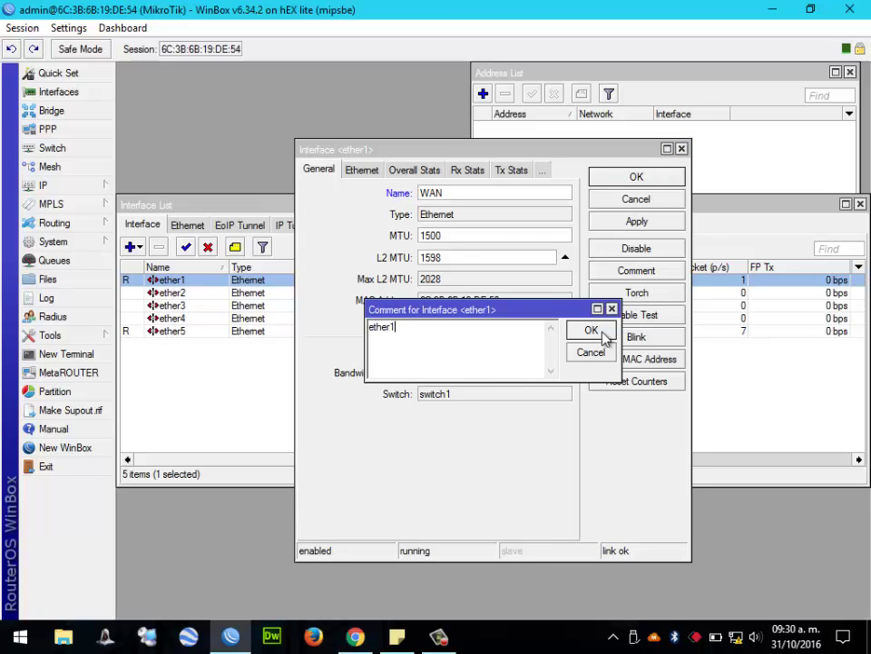
click(591, 331)
click(637, 177)
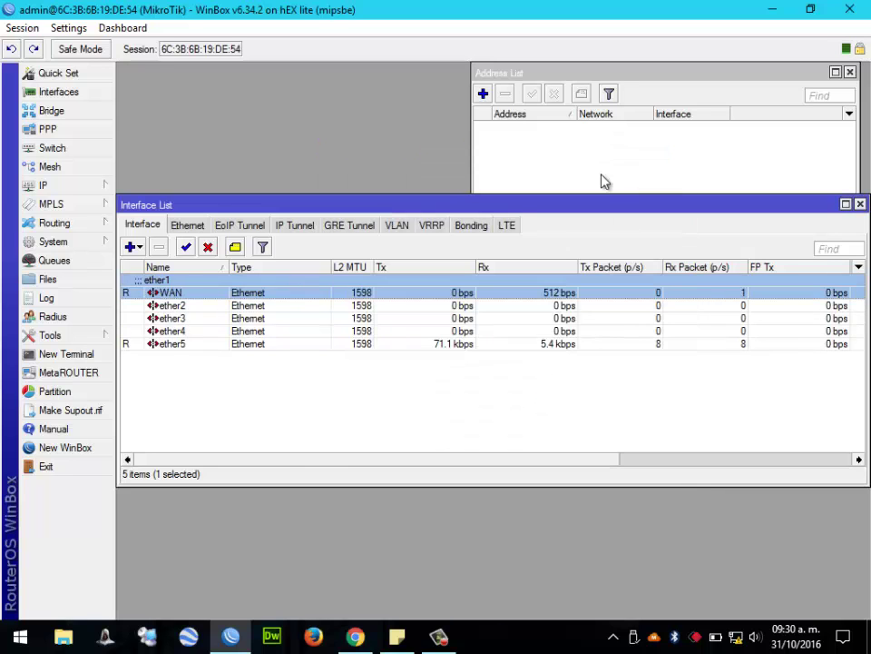
right_click(168, 345)
Step: Rename ether5 to LAN and give it the comment 'ether5'
double_click(170, 344)
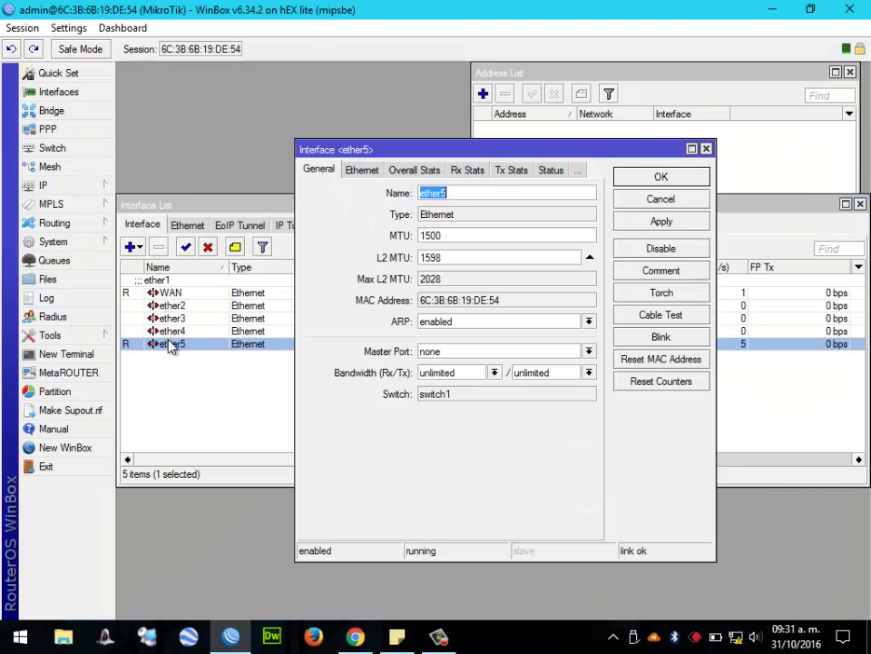
text(LAN)
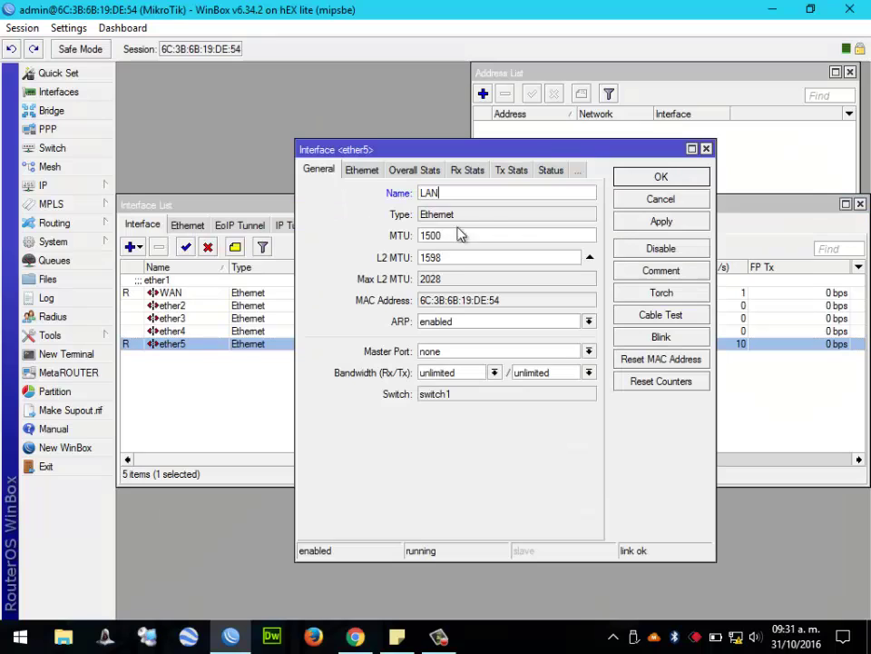
click(662, 271)
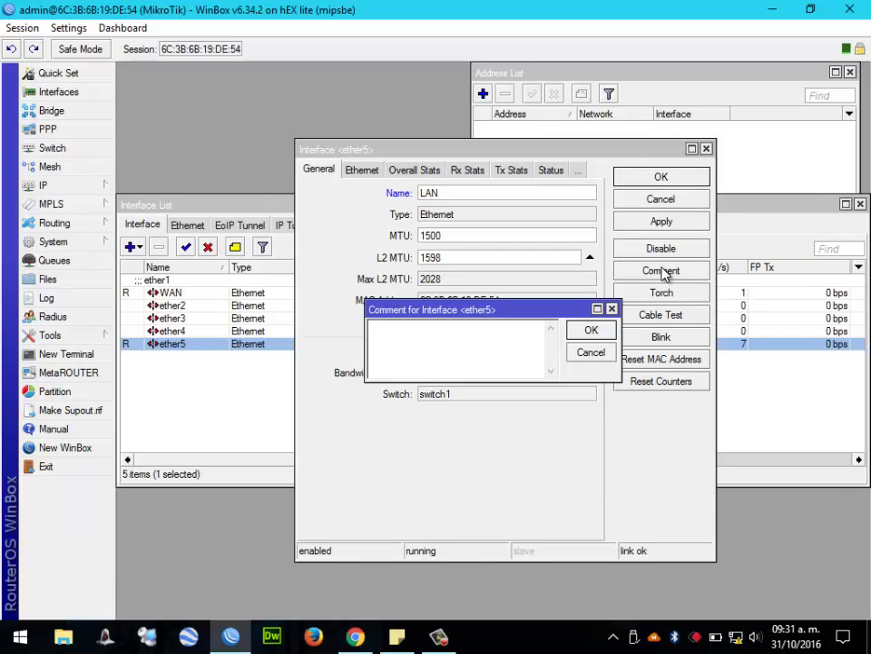
text(ether5)
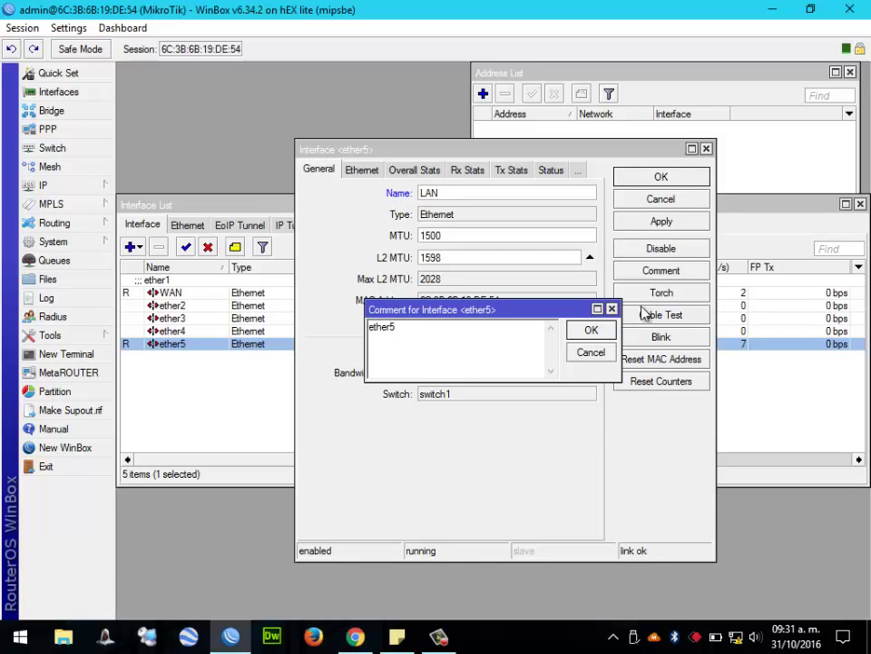
click(605, 331)
click(631, 180)
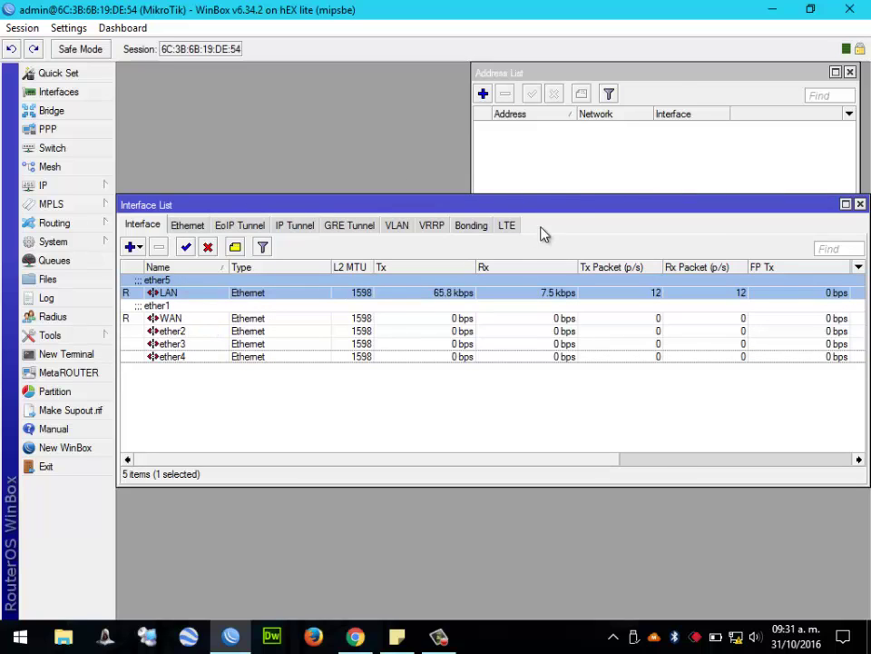
Step: Rearrange the Address List and Interface List windows and open the IP menu
drag(672, 77, 681, 78)
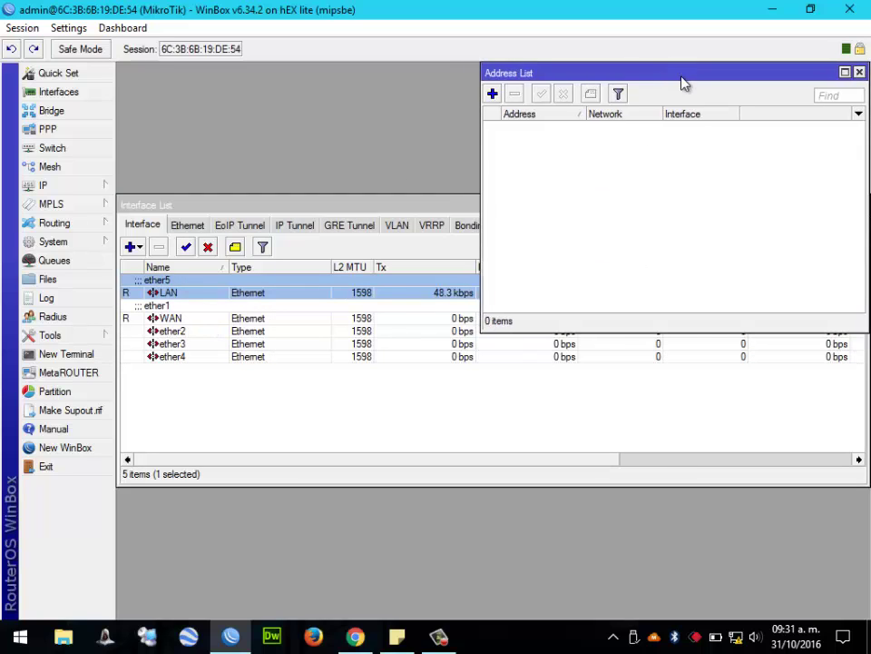
click(232, 207)
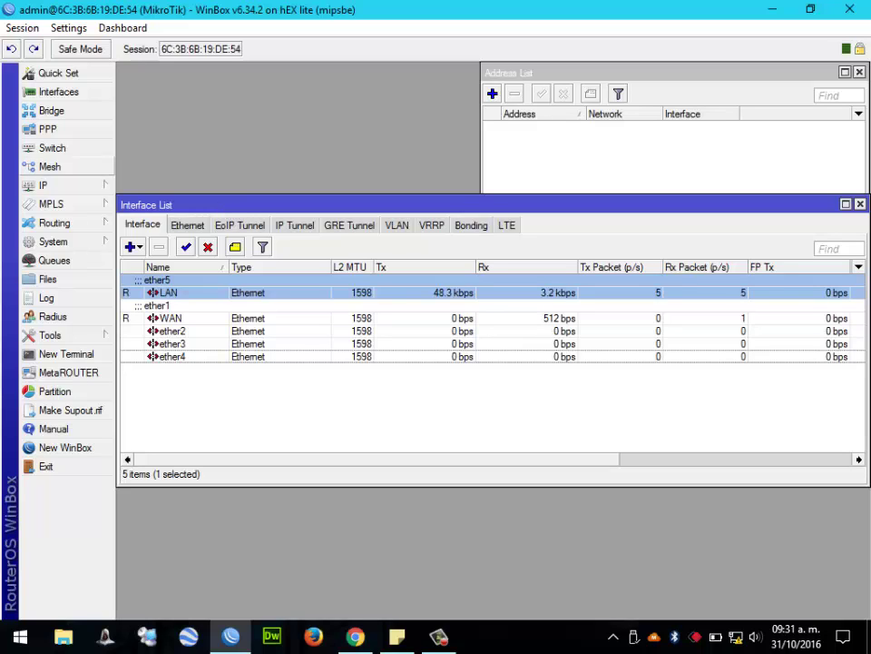
click(97, 192)
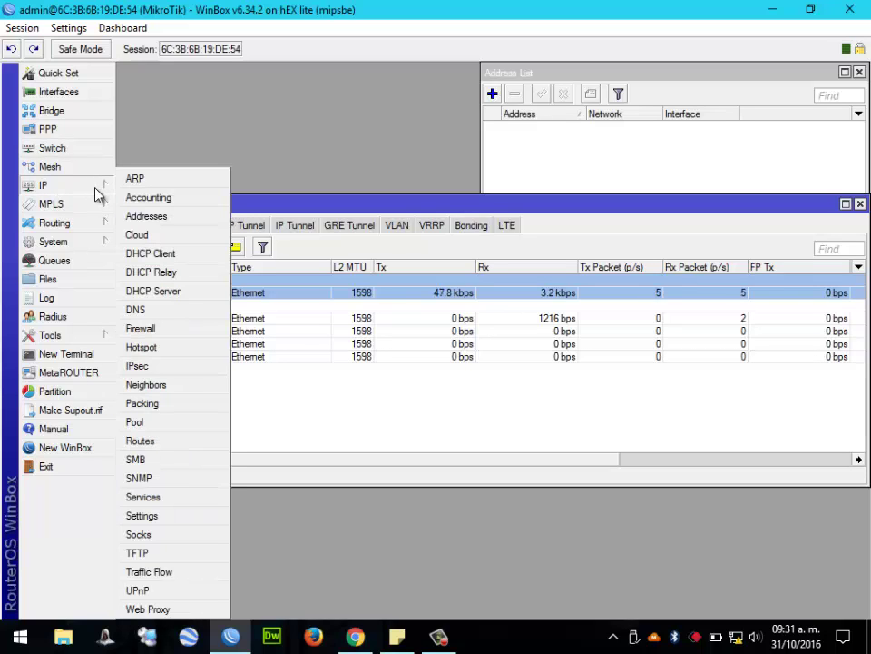
Step: Add and apply a DHCP client on the WAN interface
click(151, 258)
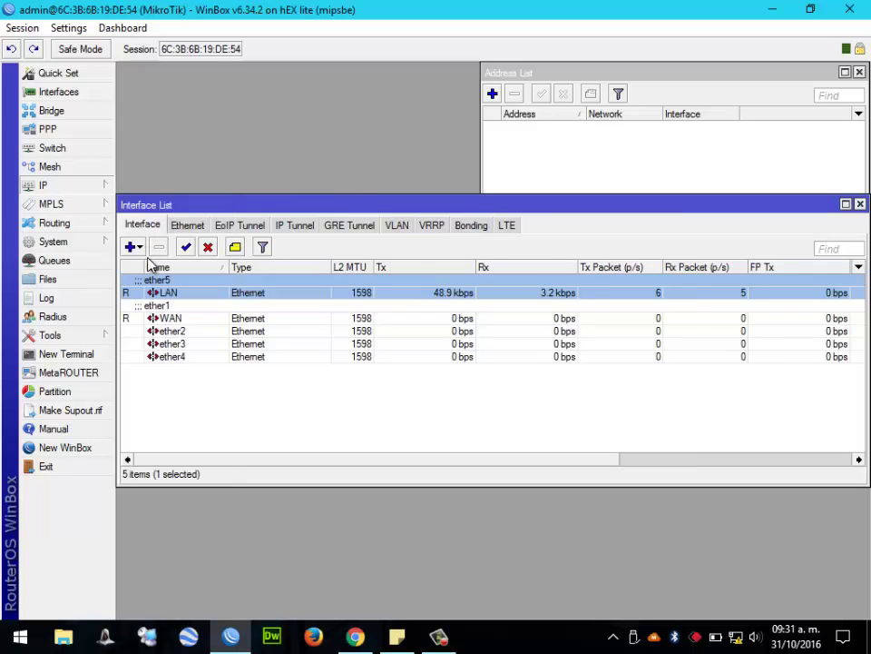
drag(355, 200, 288, 97)
click(239, 136)
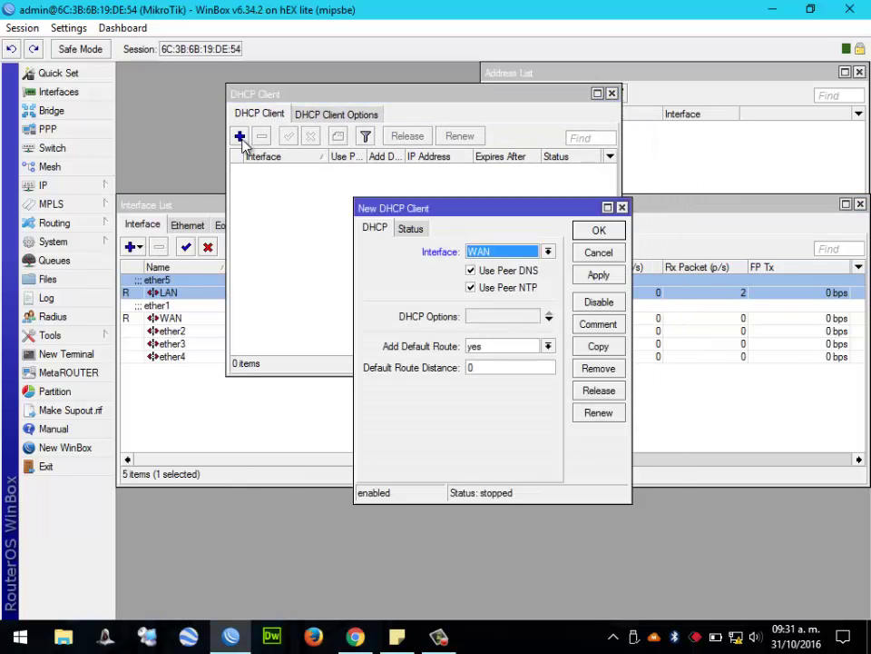
click(492, 255)
click(486, 275)
click(598, 276)
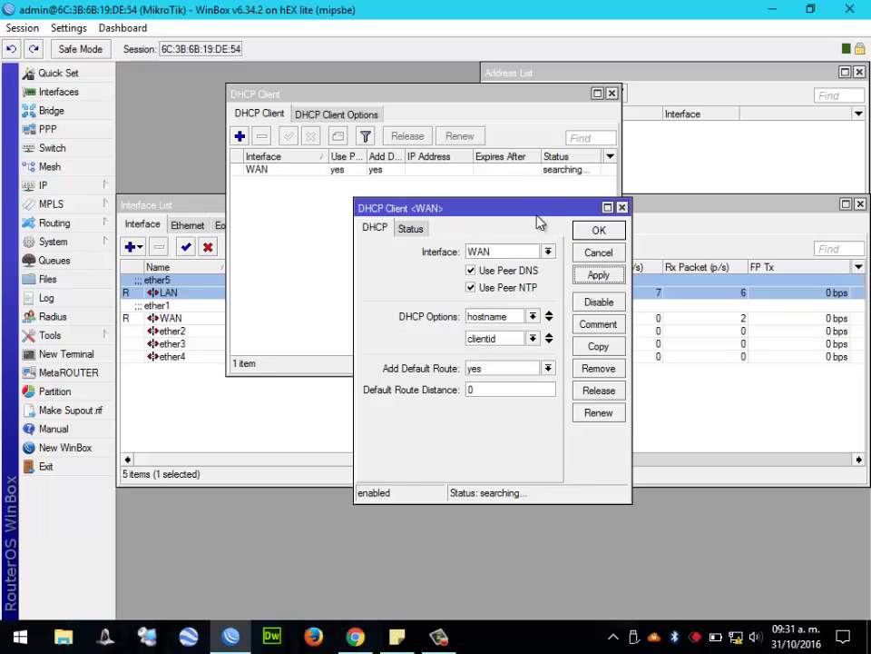
Step: Read the lease status showing gateway and DHCP server 192.168.1.254, then remove the WAN client
click(413, 229)
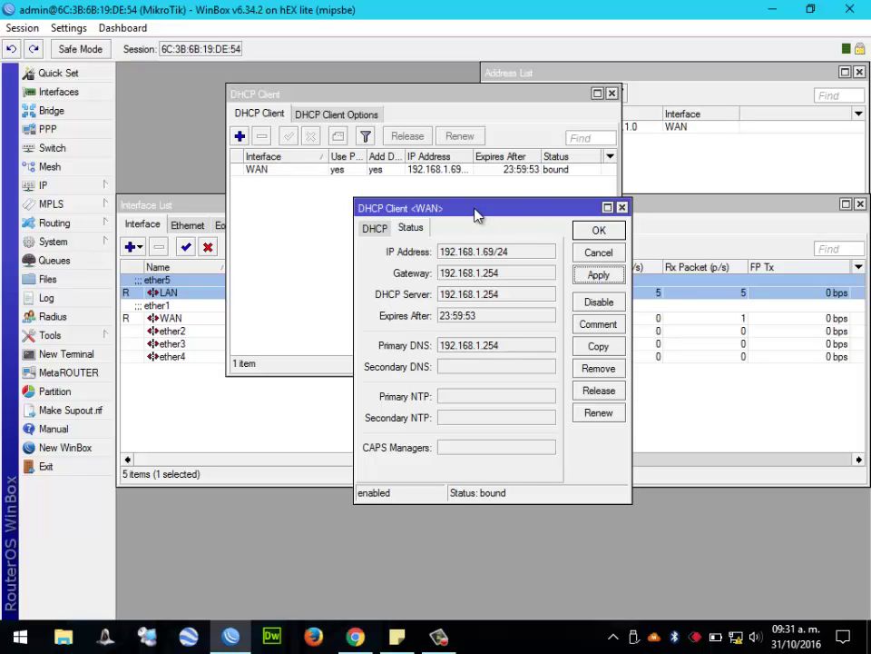
drag(474, 215, 394, 258)
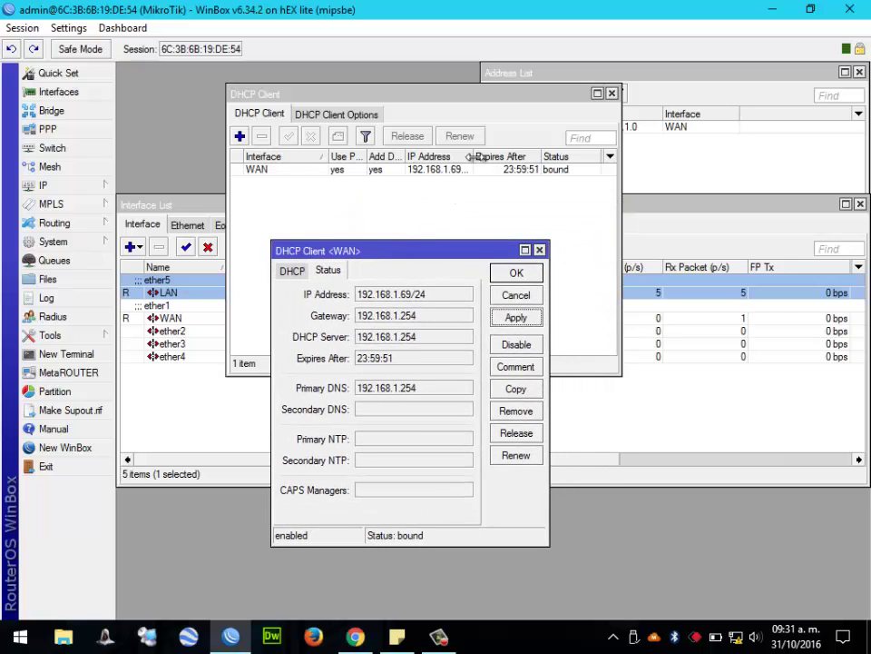
click(483, 156)
drag(483, 156, 499, 156)
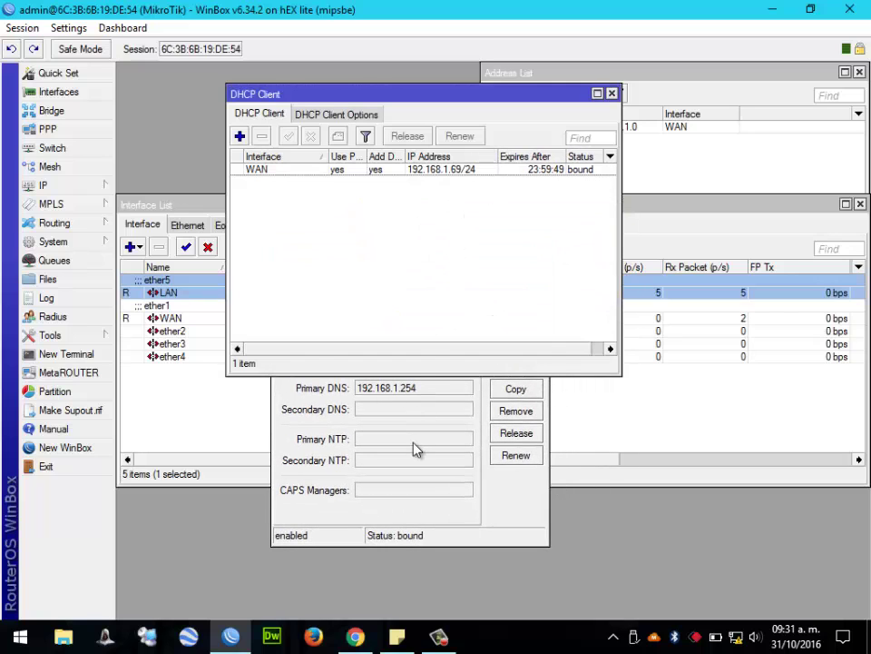
click(414, 449)
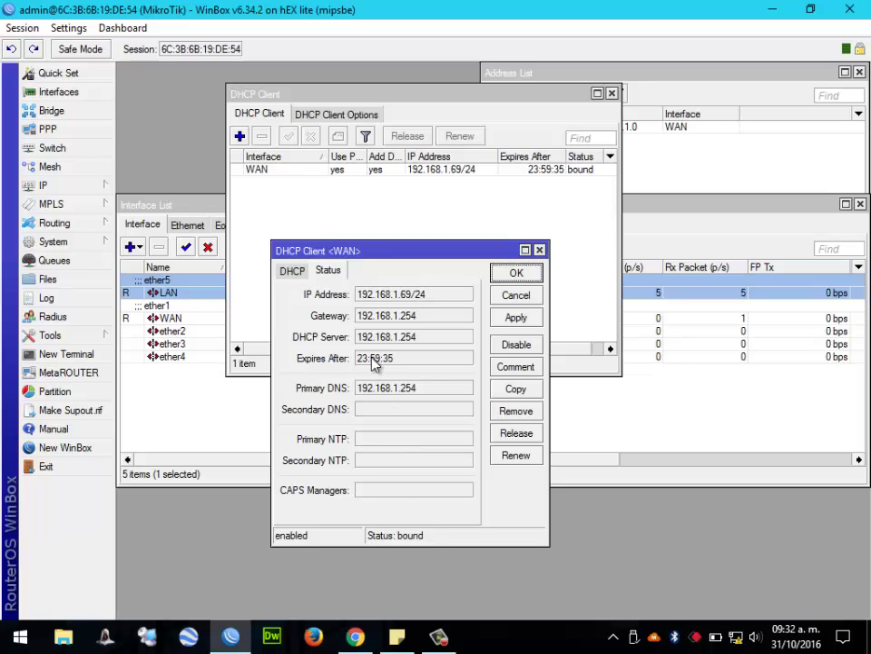
drag(420, 342, 361, 343)
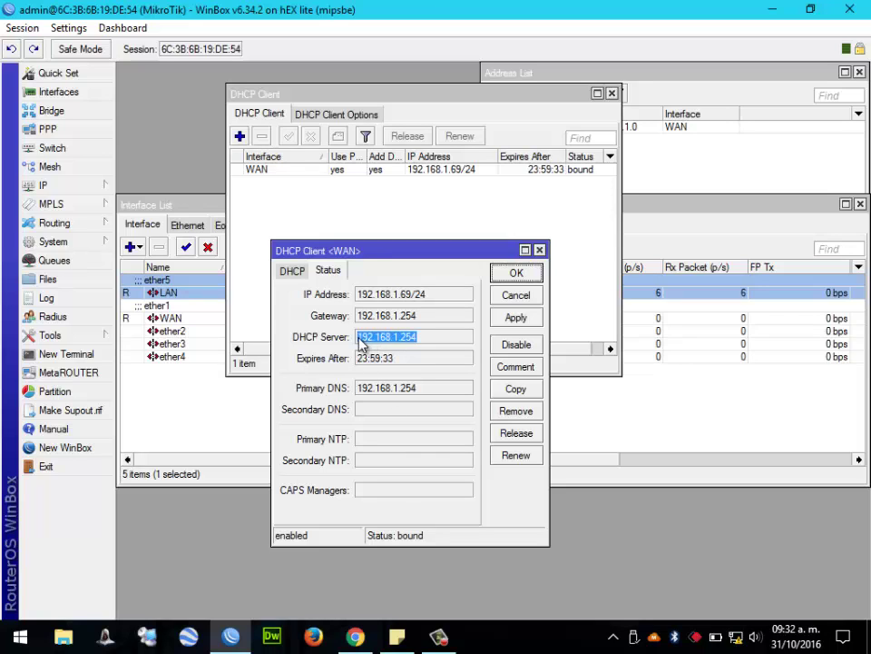
drag(420, 318, 354, 324)
click(417, 319)
click(507, 413)
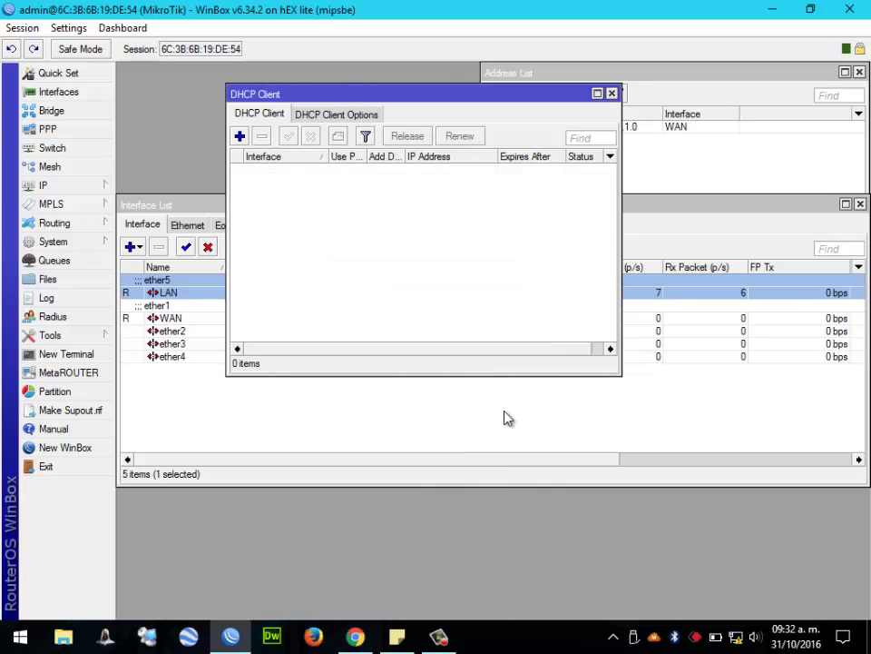
Step: Close the DHCP client list, start a new address 192.168.1.23/24, and bring up the tray network options
click(614, 95)
click(492, 94)
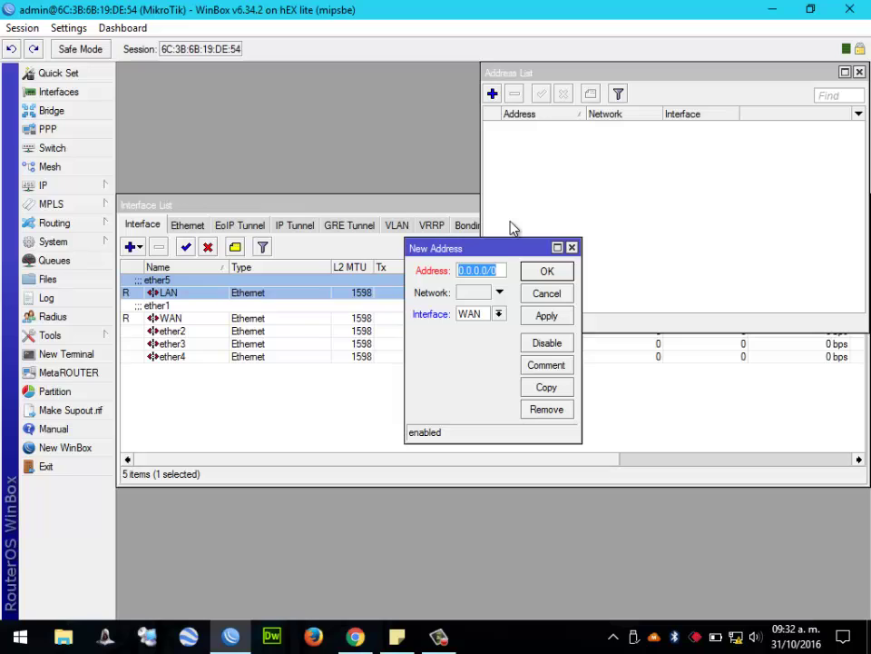
text(192)
text(.168.)
text(1.)
text(23)
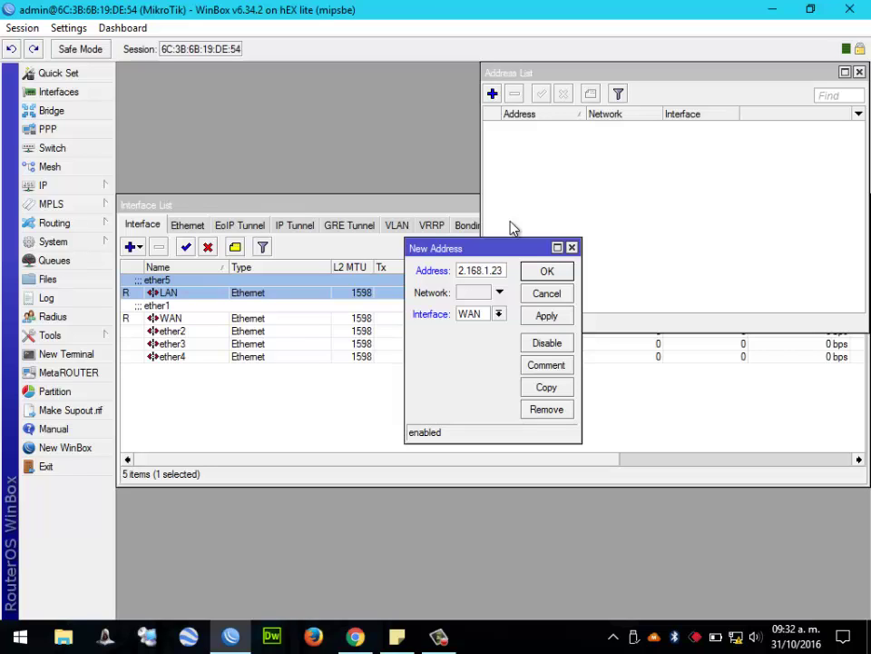
text(/24)
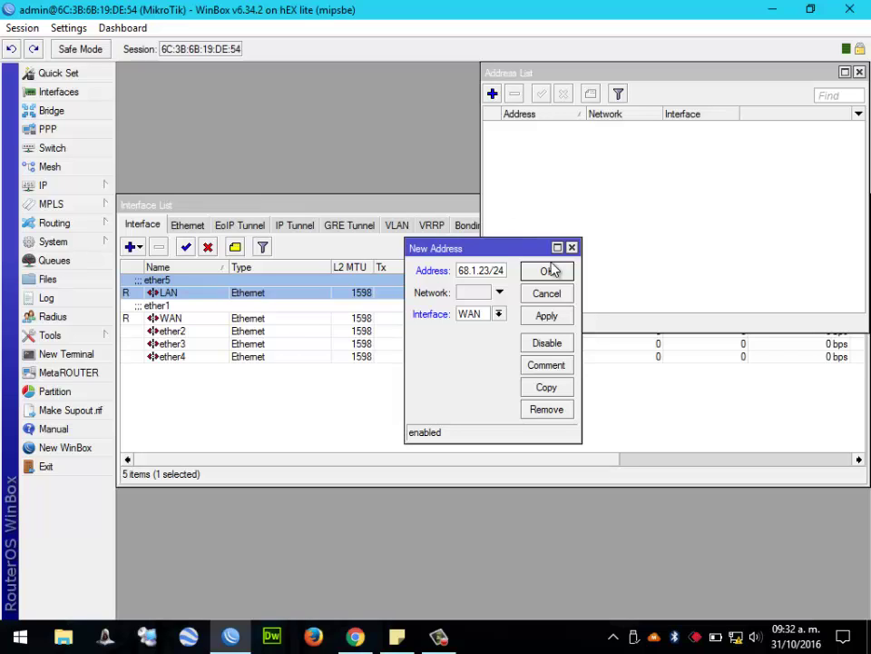
click(737, 646)
right_click(737, 646)
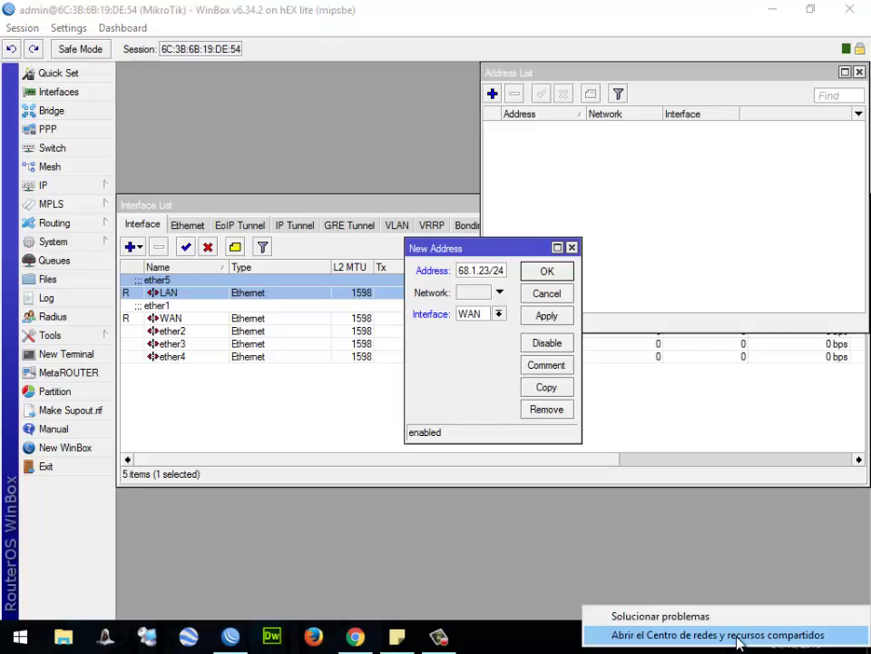
Step: Open the Ethernet adapter's IPv4 properties from the Network and Sharing Center
click(726, 634)
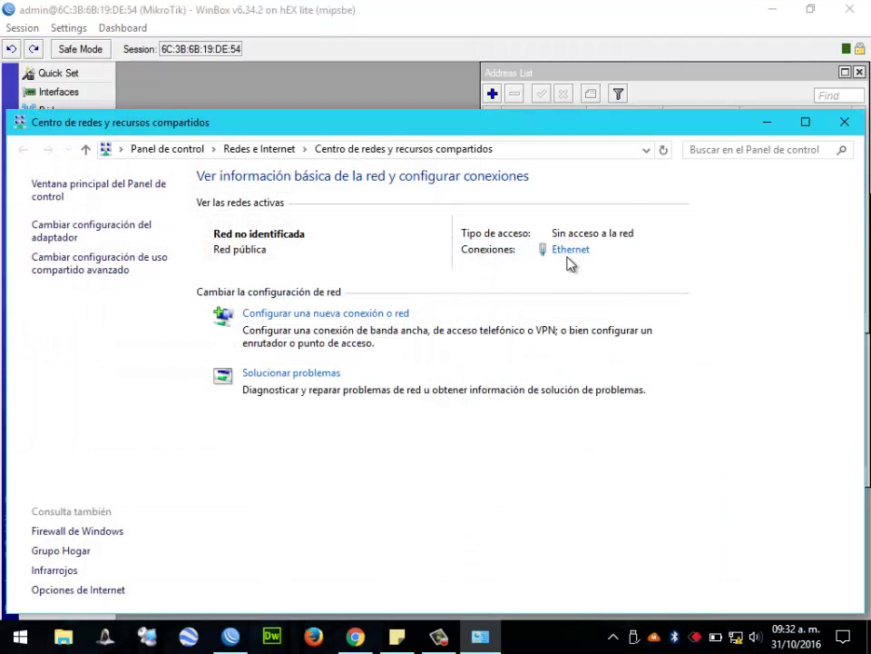
click(574, 251)
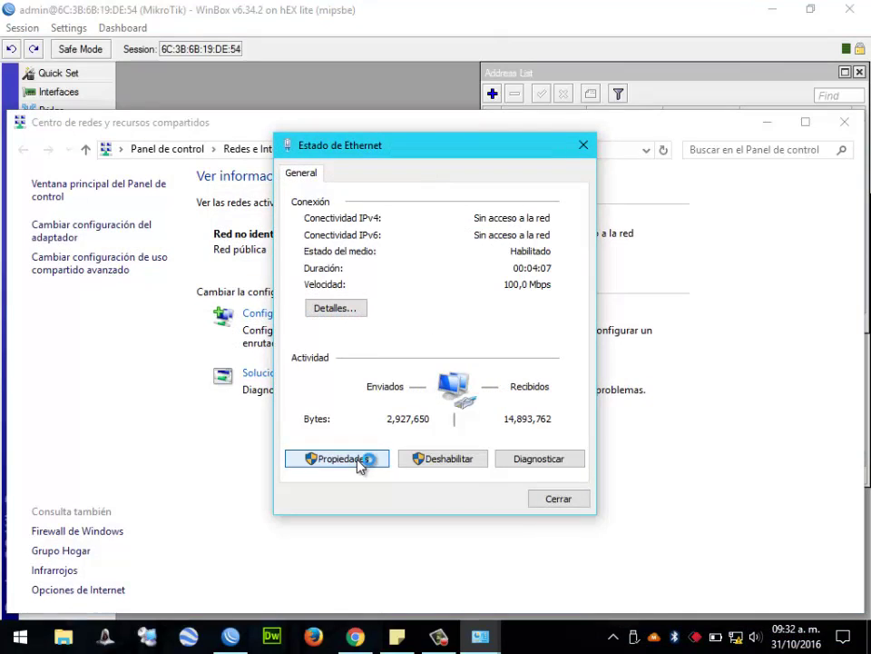
click(367, 460)
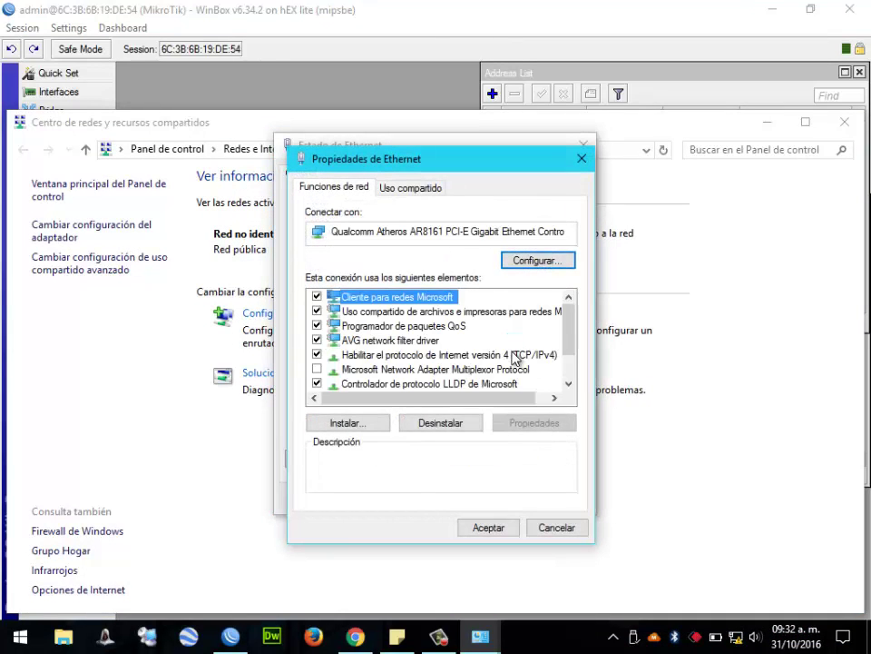
double_click(513, 355)
Step: Enter static IP 192.168.1.243 with mask 255.255.255.0, then close the dialogs without accepting
click(385, 347)
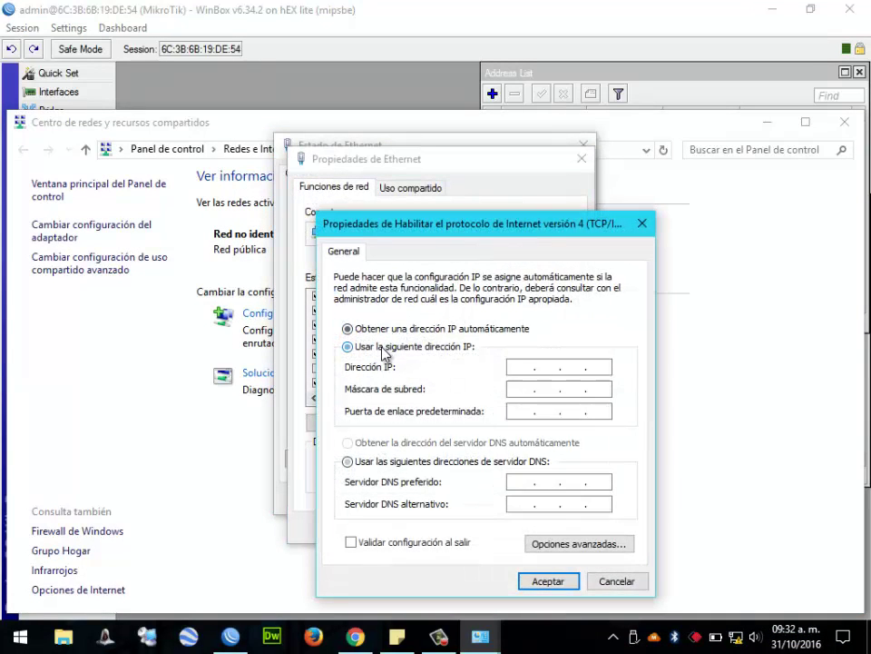
click(514, 366)
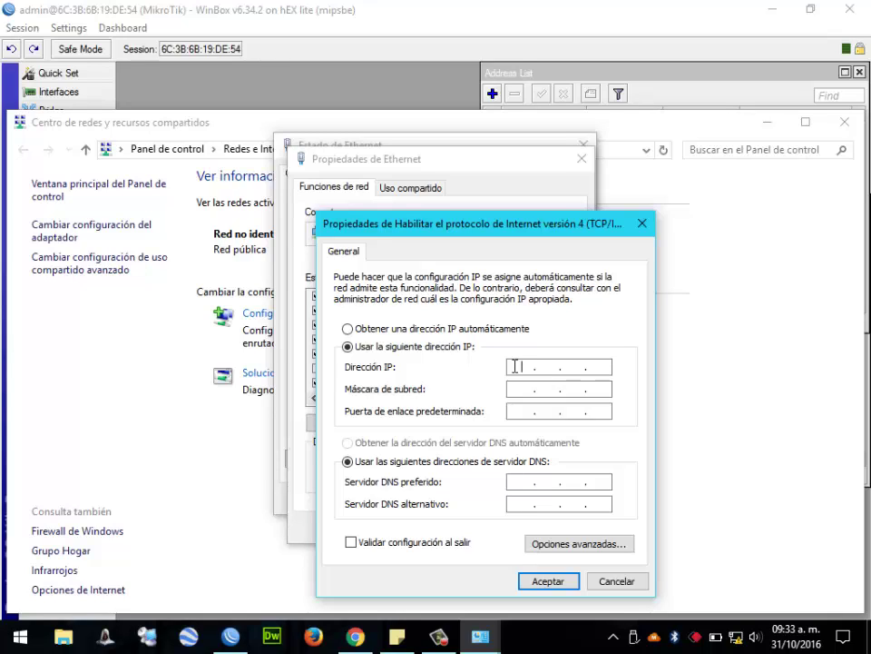
text(192 . 168 . 1 . 243)
key(Tab)
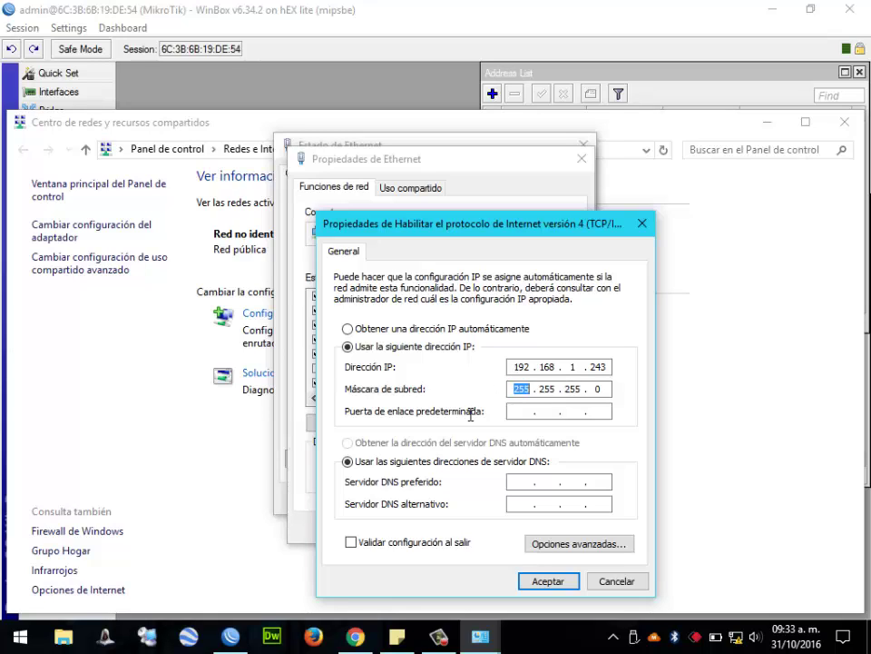
click(609, 388)
drag(609, 389, 510, 390)
click(641, 226)
click(582, 159)
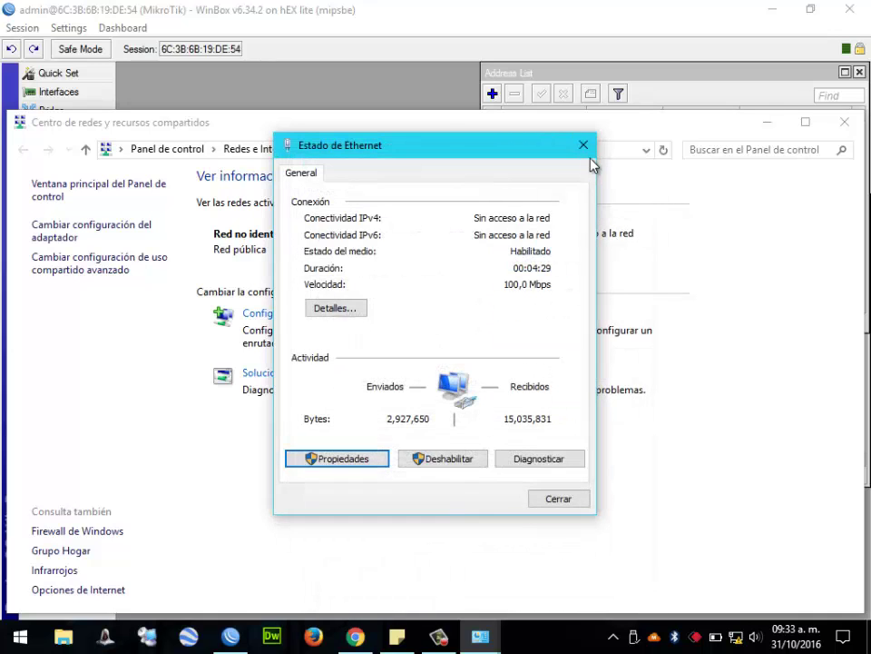
click(583, 145)
Step: Save the address 192.168.1.23/24 on the WAN interface
click(845, 121)
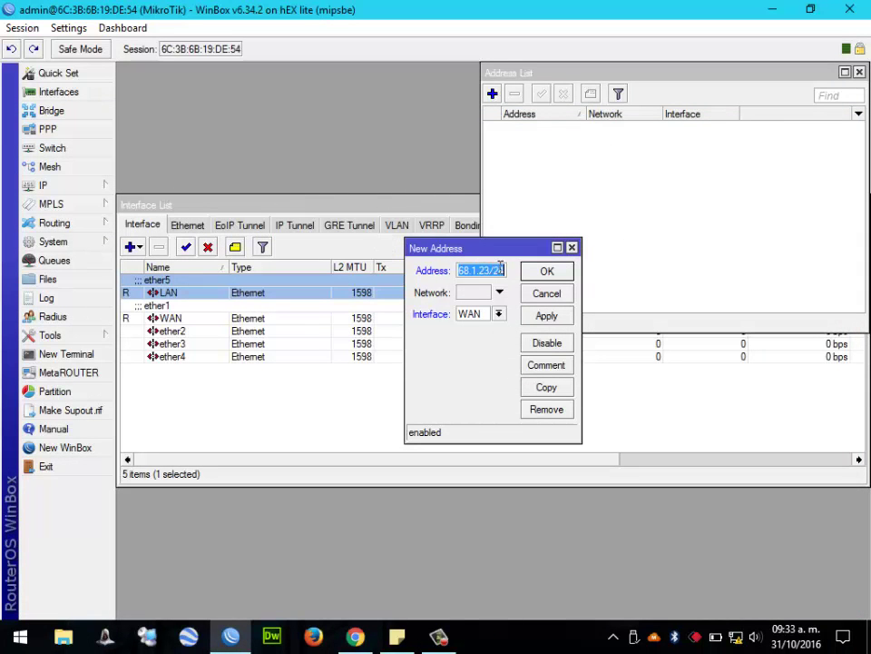
click(547, 272)
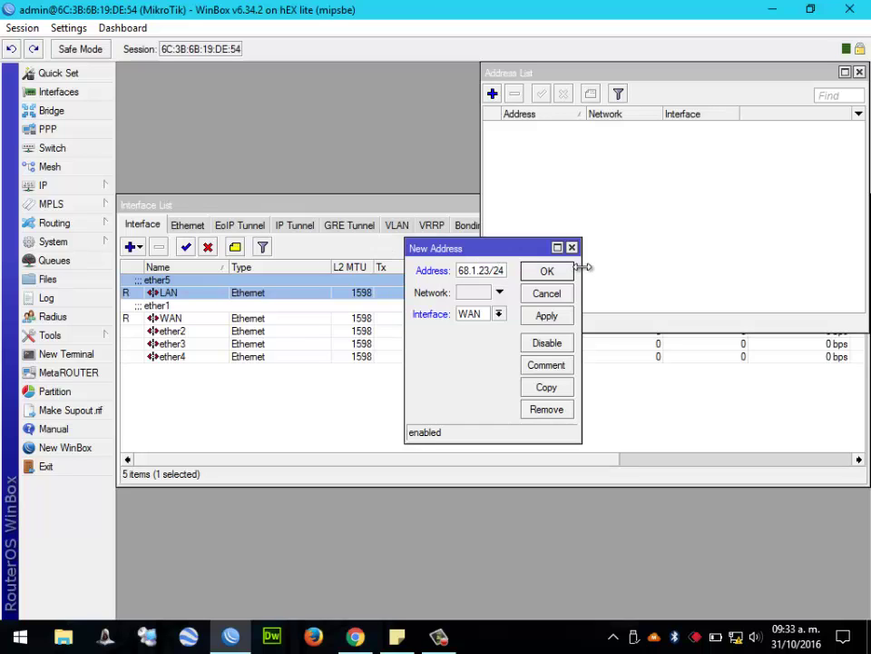
click(498, 314)
click(497, 314)
click(498, 314)
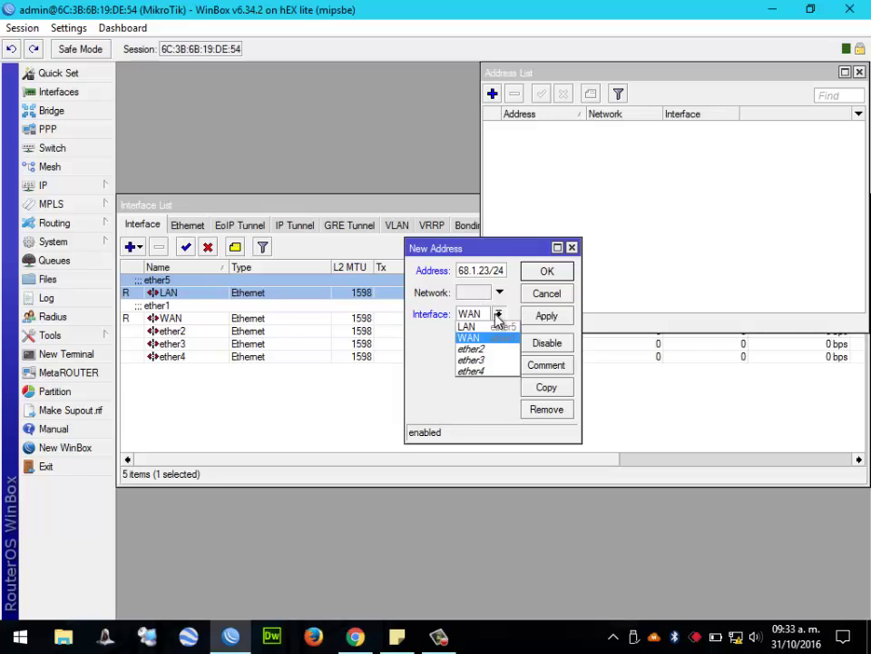
click(497, 315)
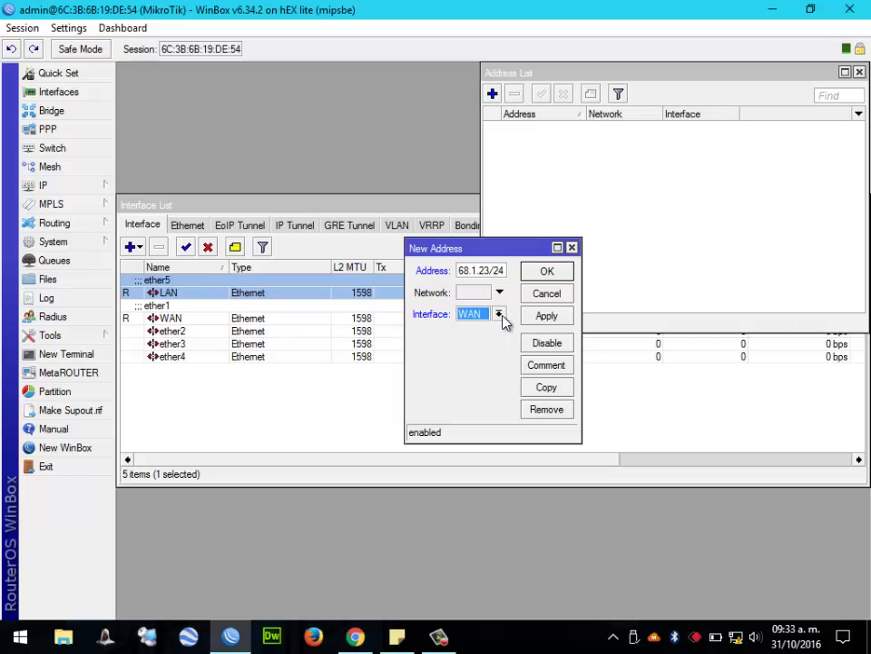
click(536, 321)
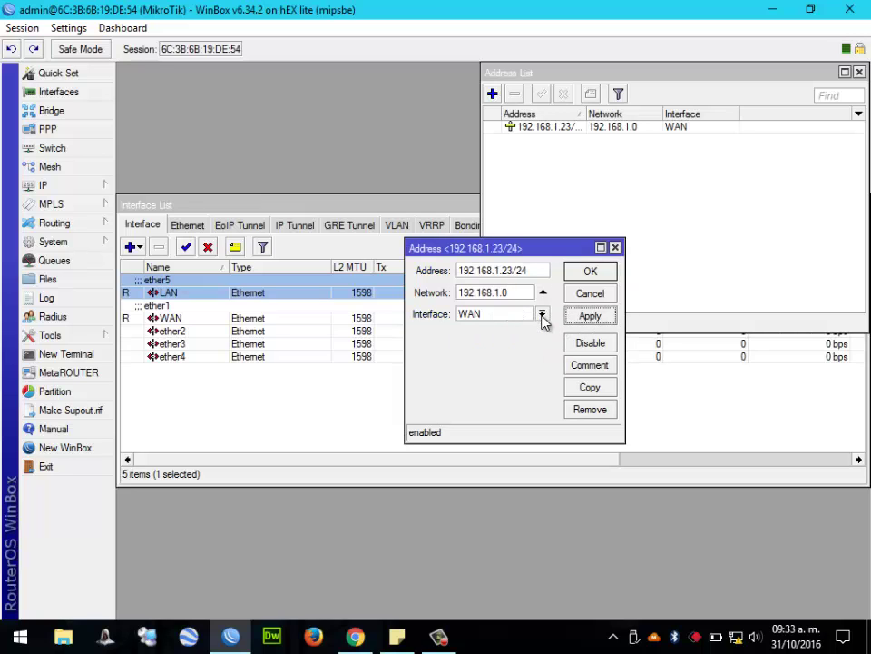
click(607, 275)
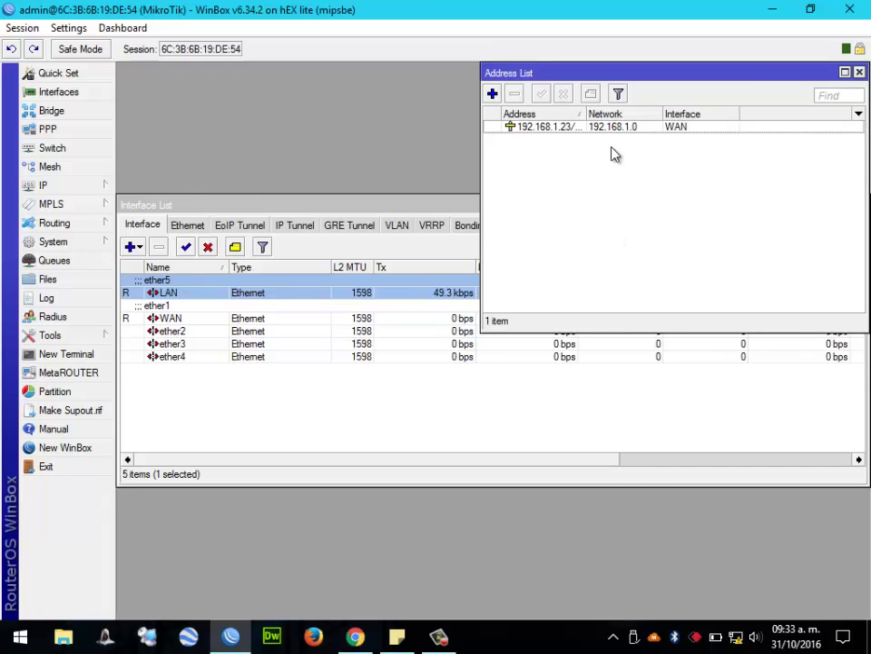
drag(585, 114, 608, 114)
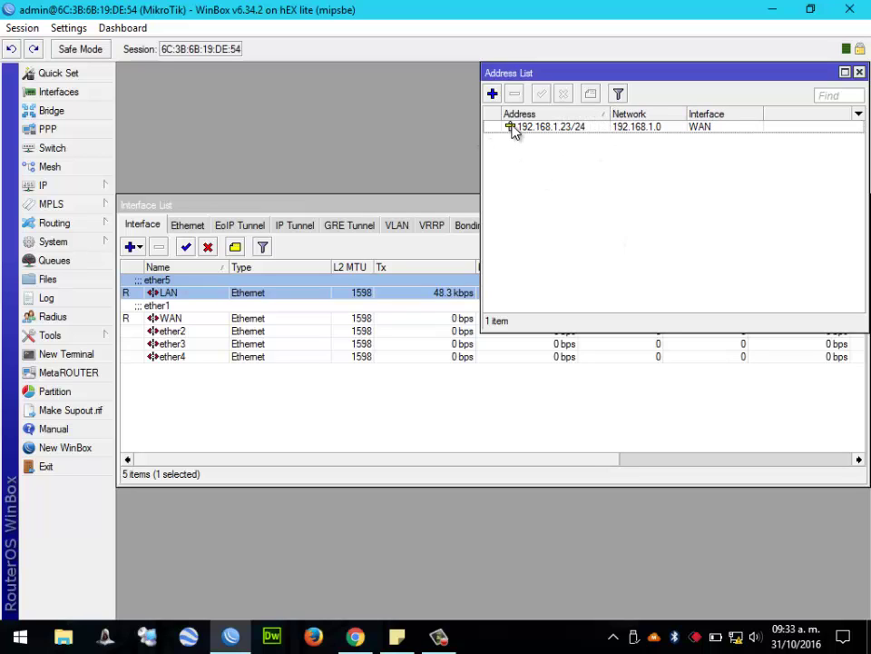
Step: Add the address 192.168.20.254/24 on the LAN interface
click(493, 94)
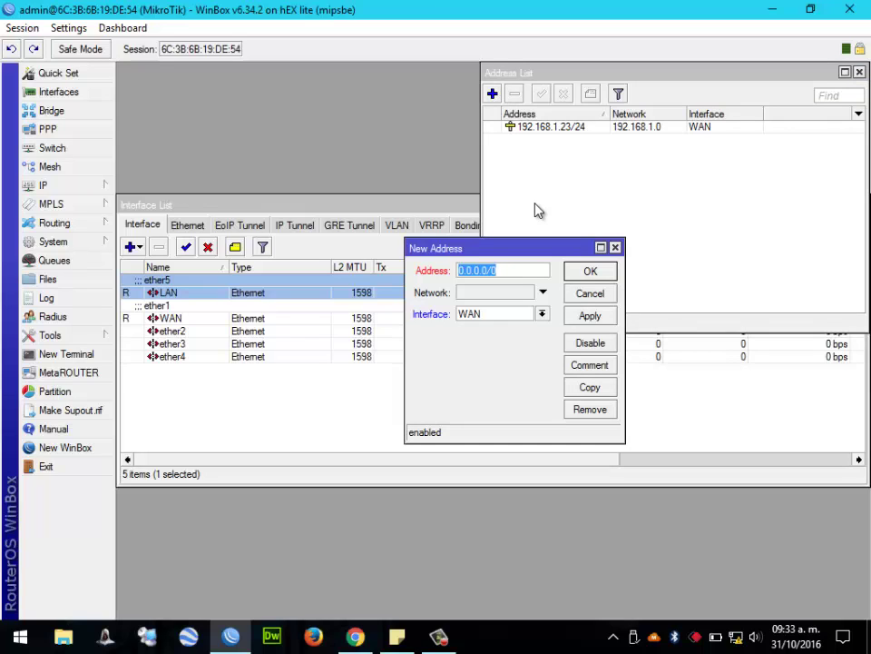
text(192.168.20.254)
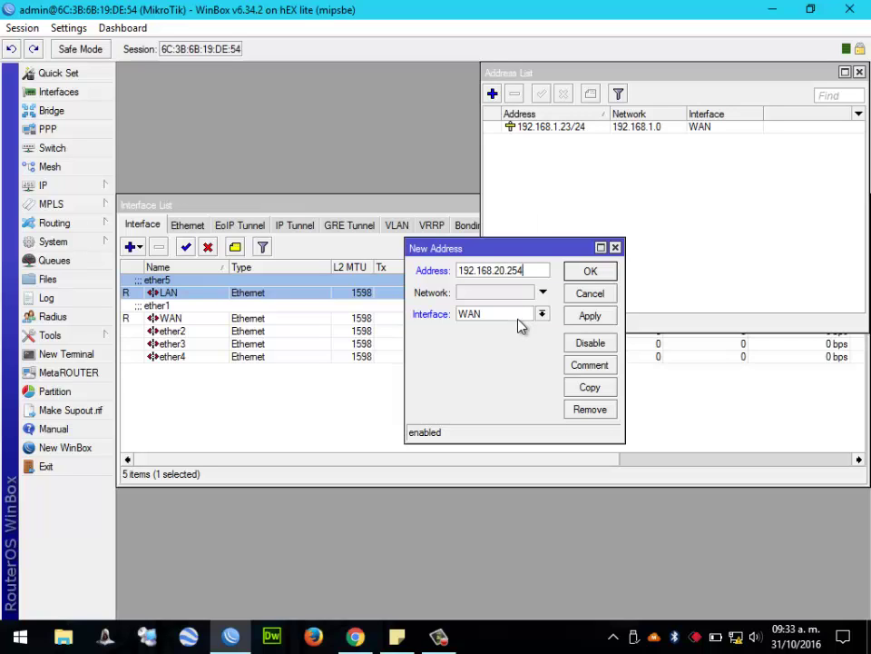
text(/24)
click(541, 314)
click(533, 326)
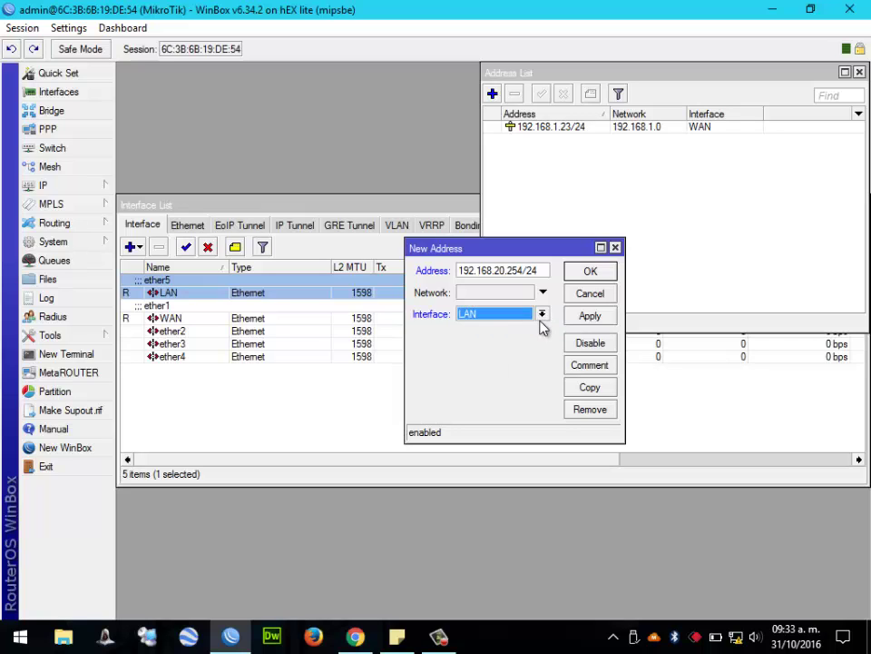
click(585, 318)
click(592, 272)
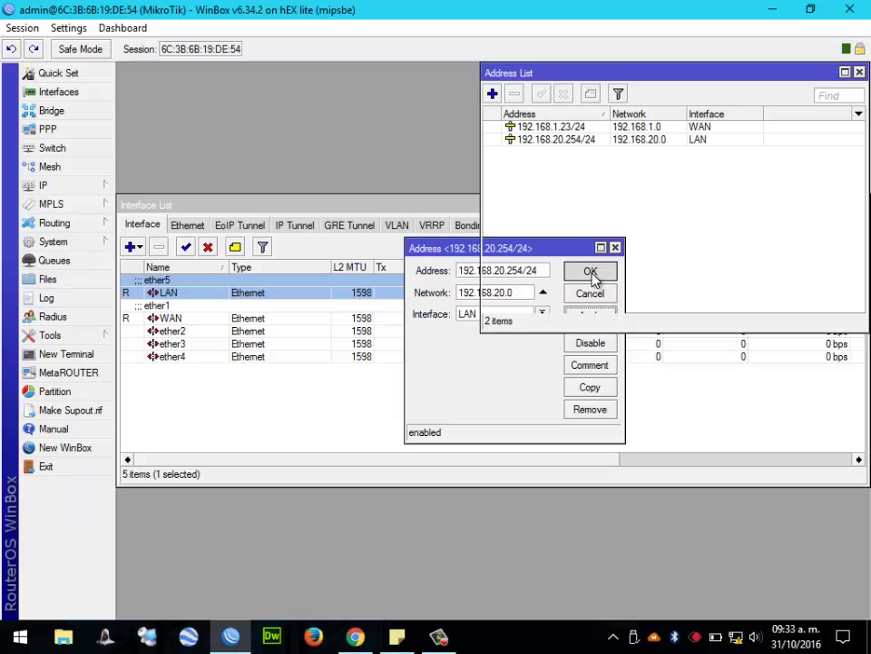
drag(412, 205, 413, 252)
Step: Add a DHCP client on the WAN interface from IP > DHCP Client
click(499, 228)
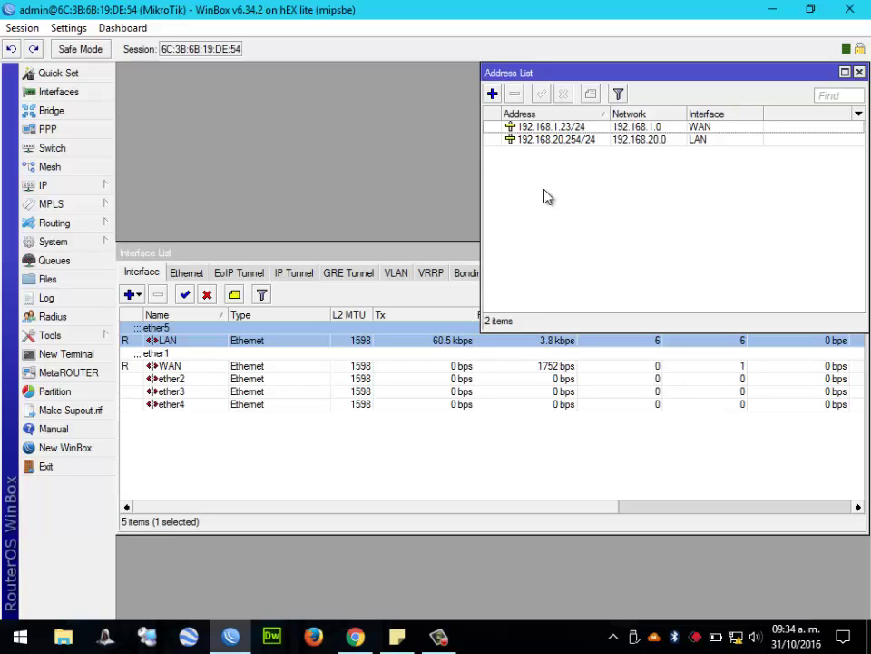
click(571, 128)
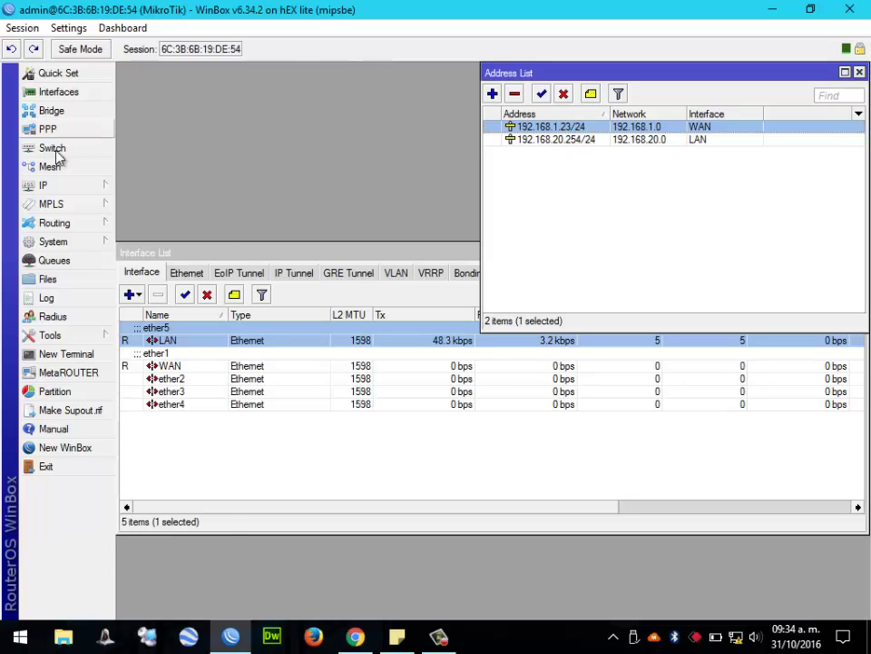
click(81, 186)
click(135, 254)
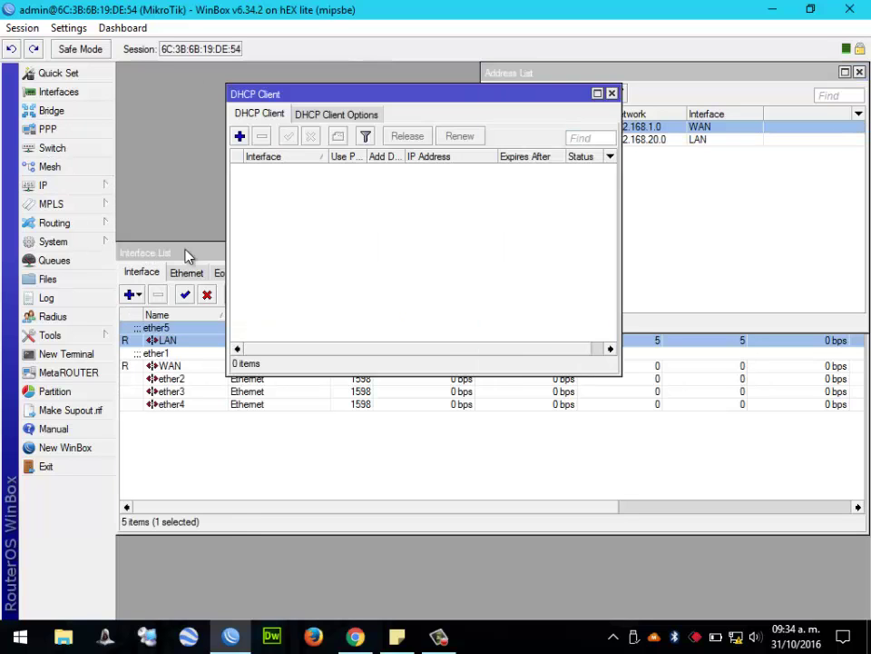
drag(319, 100, 221, 152)
click(182, 180)
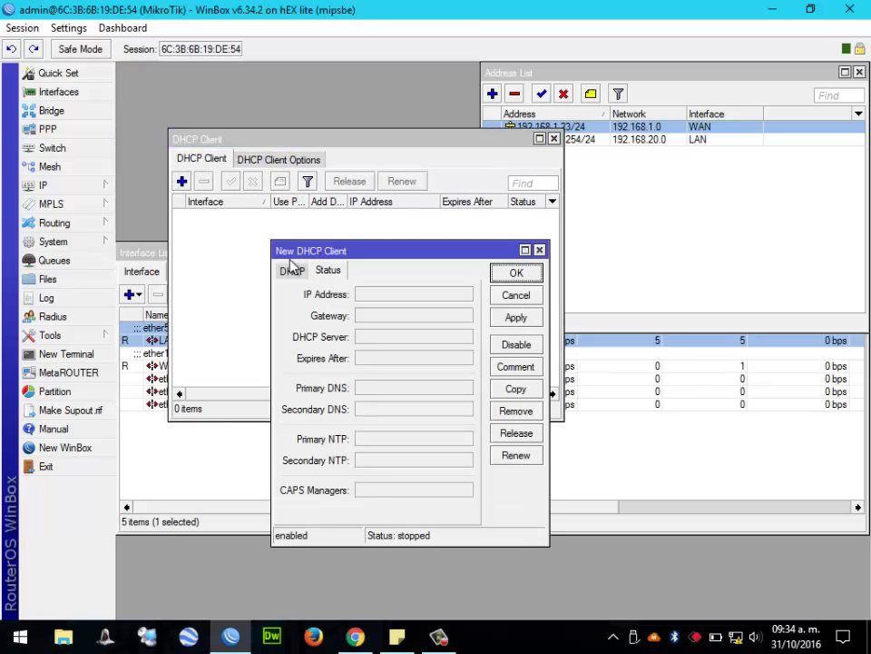
click(291, 271)
click(516, 317)
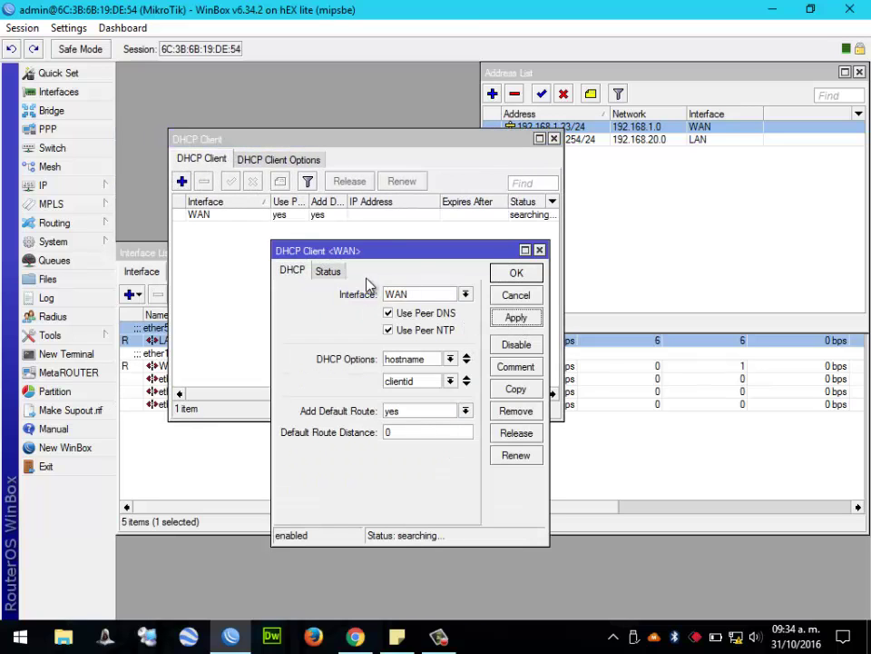
Step: Check the leased 192.168.1.69/24 address, then remove the WAN DHCP client
click(328, 271)
drag(386, 250, 335, 254)
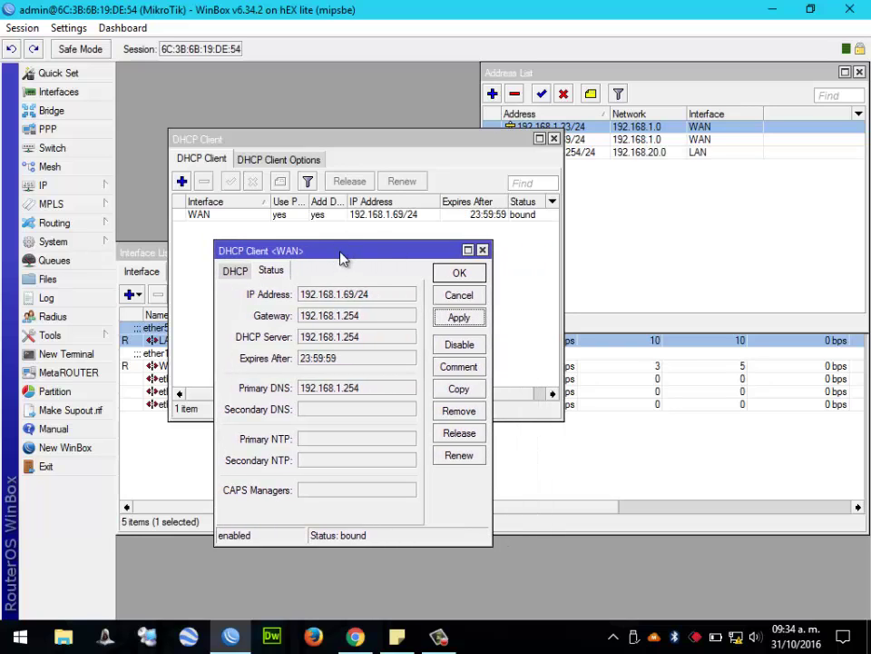
click(662, 80)
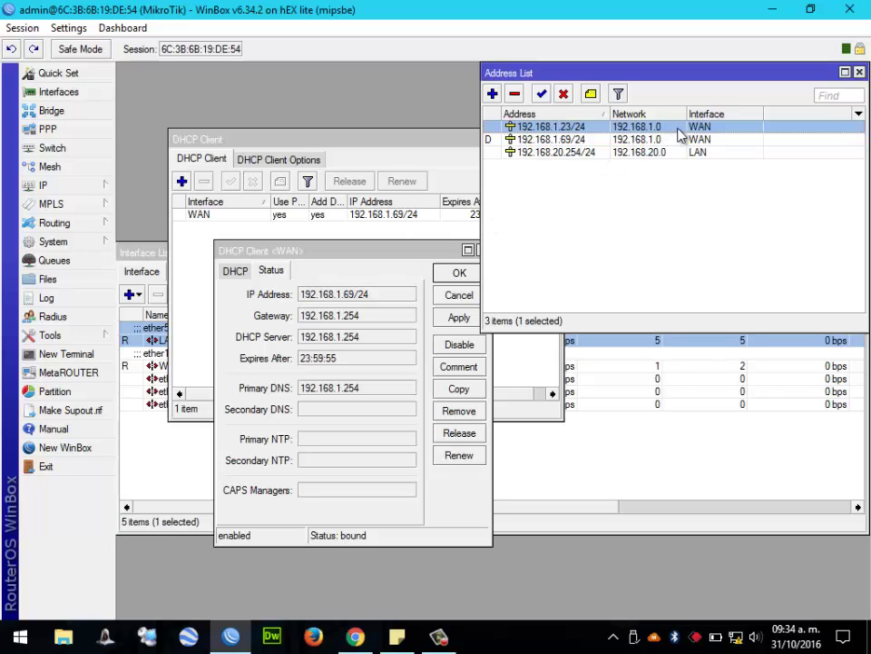
click(536, 144)
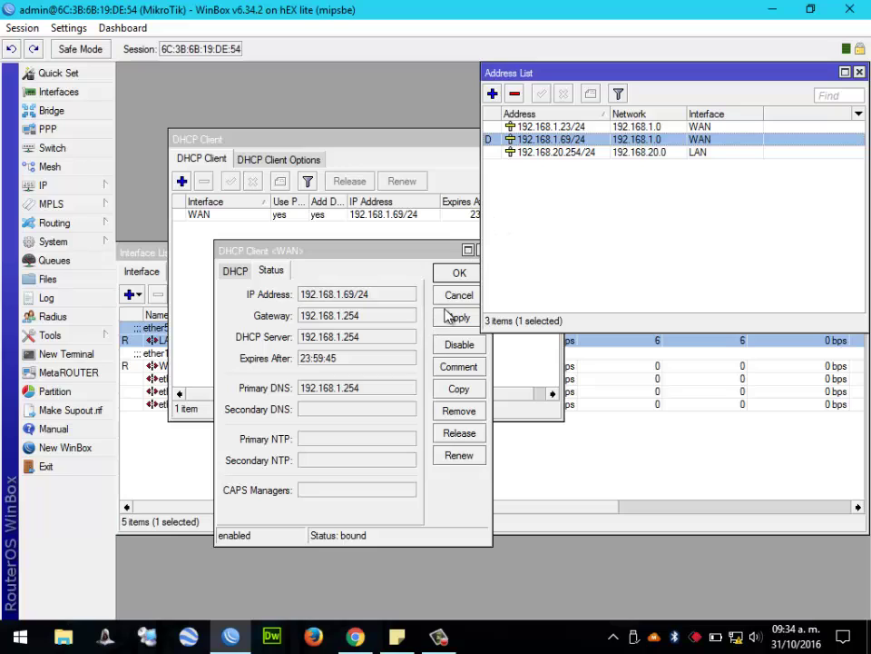
click(445, 414)
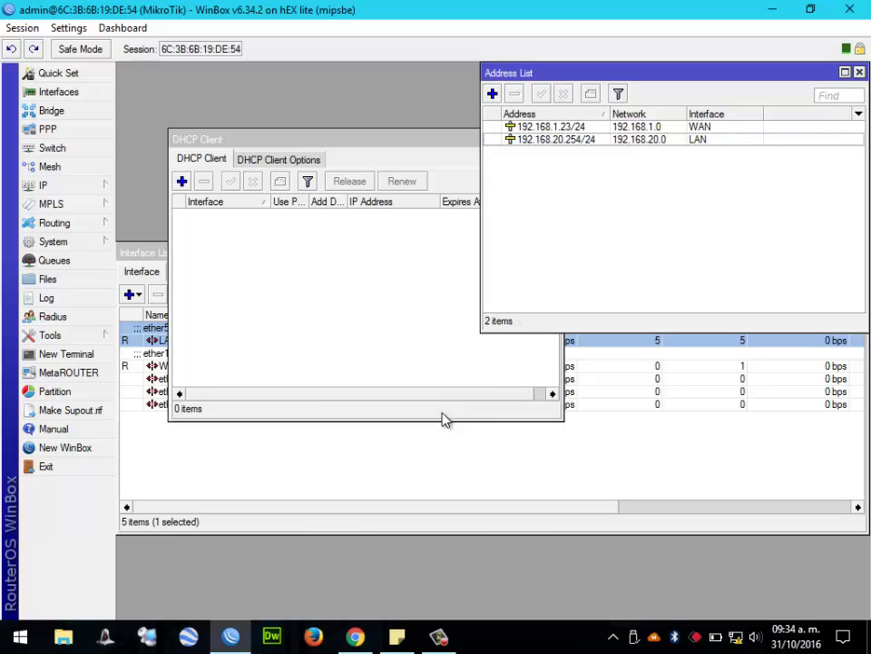
click(433, 350)
Step: Close the DHCP Client window and select the 192.168.20.254/24 LAN address
click(553, 139)
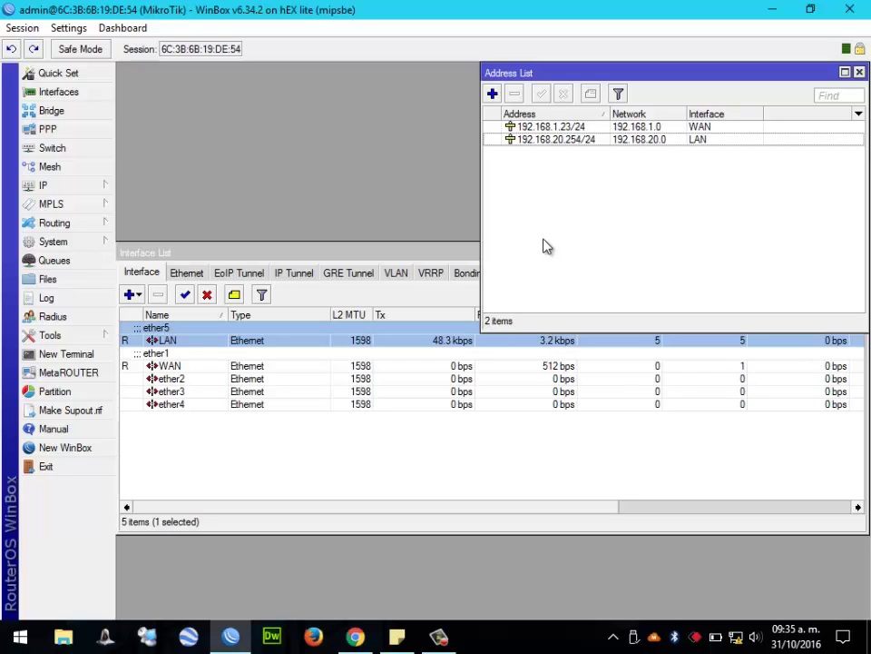
click(571, 143)
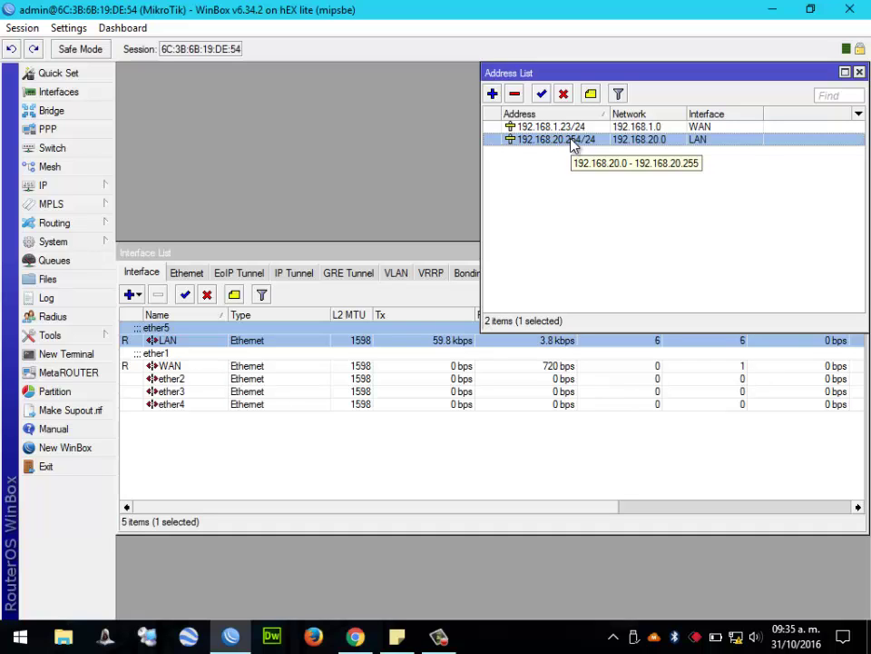
click(493, 95)
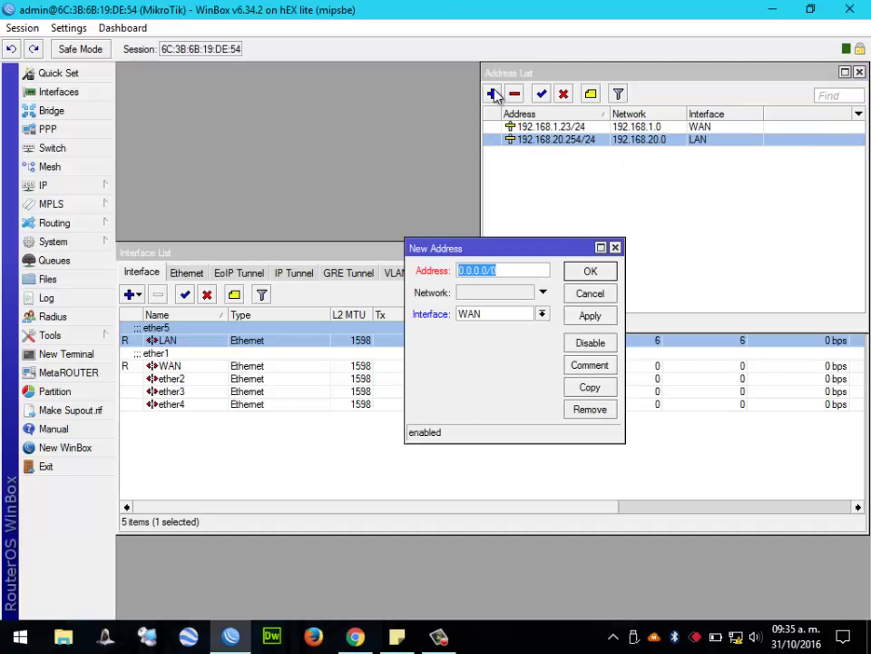
text(192.168.2.1)
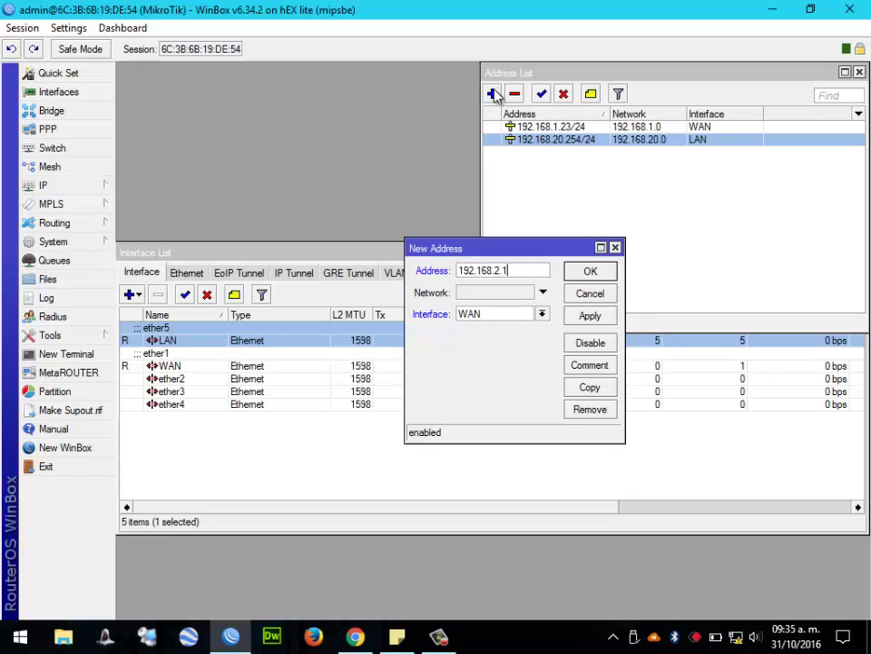
text(.24)
click(542, 313)
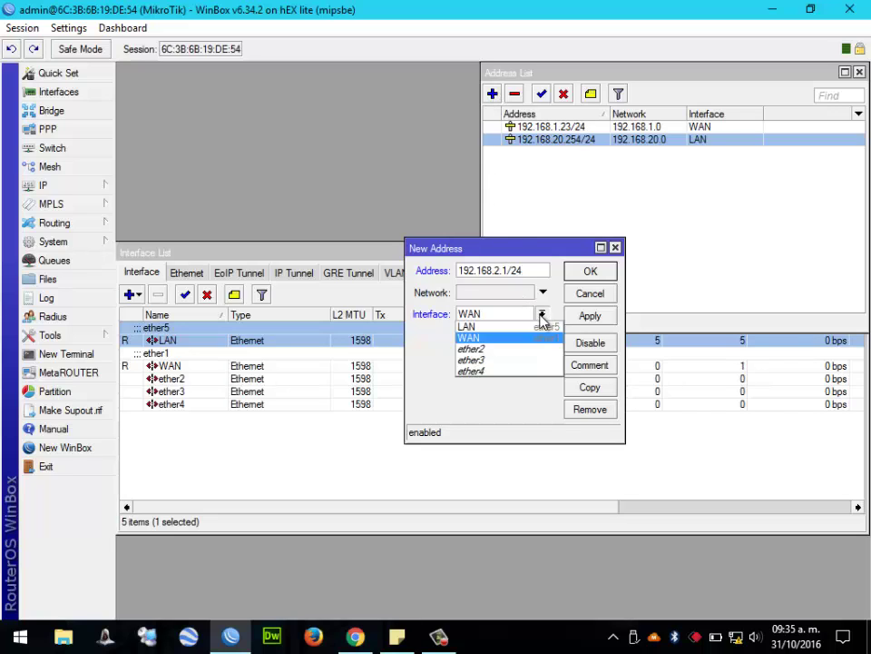
click(528, 355)
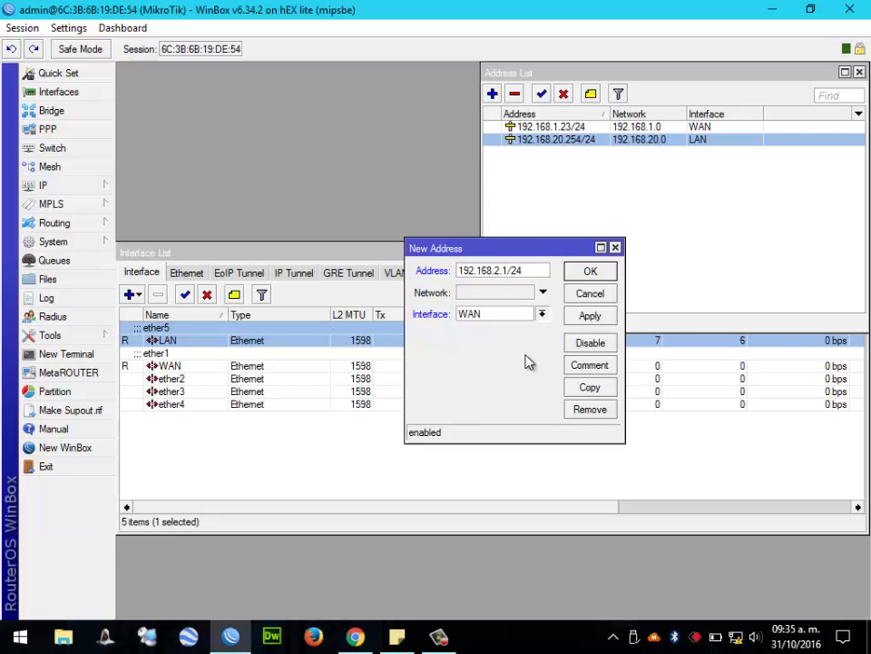
click(542, 314)
click(529, 370)
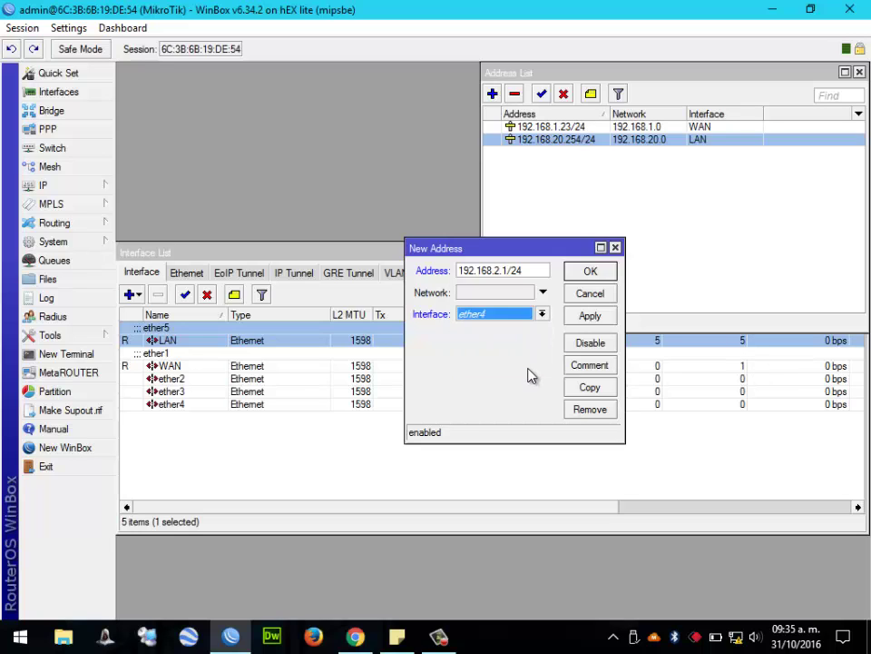
click(590, 317)
click(590, 271)
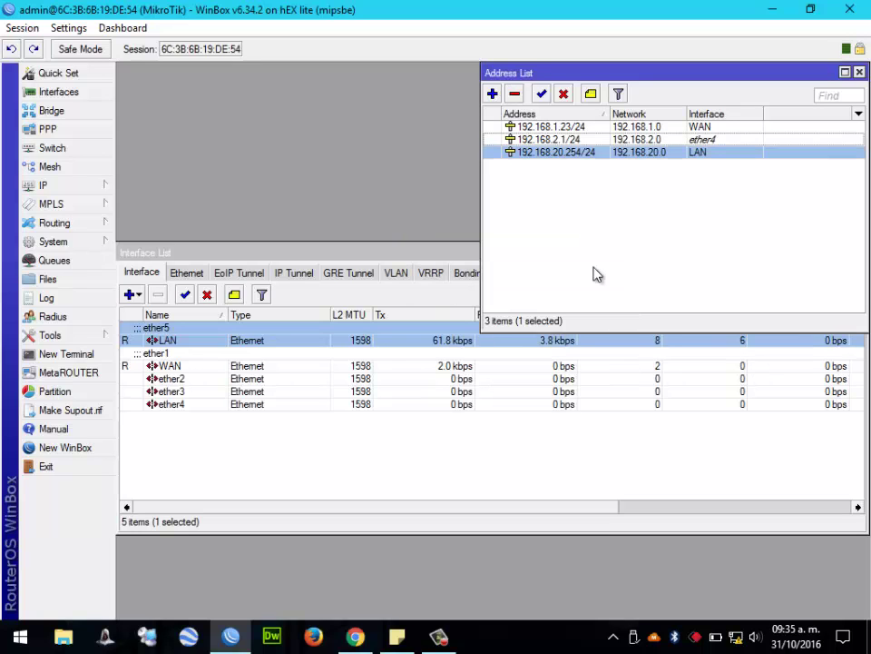
click(583, 142)
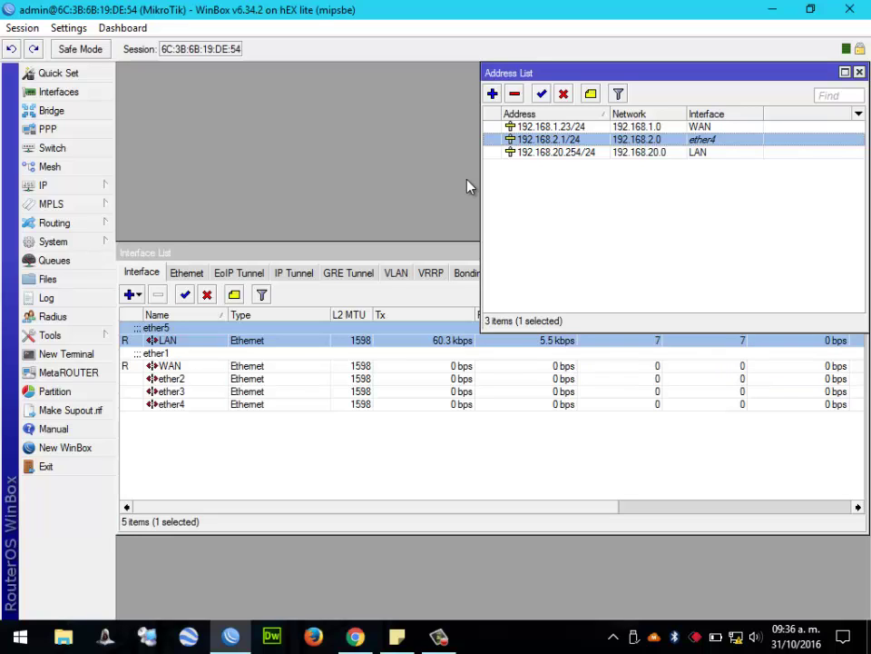
click(515, 94)
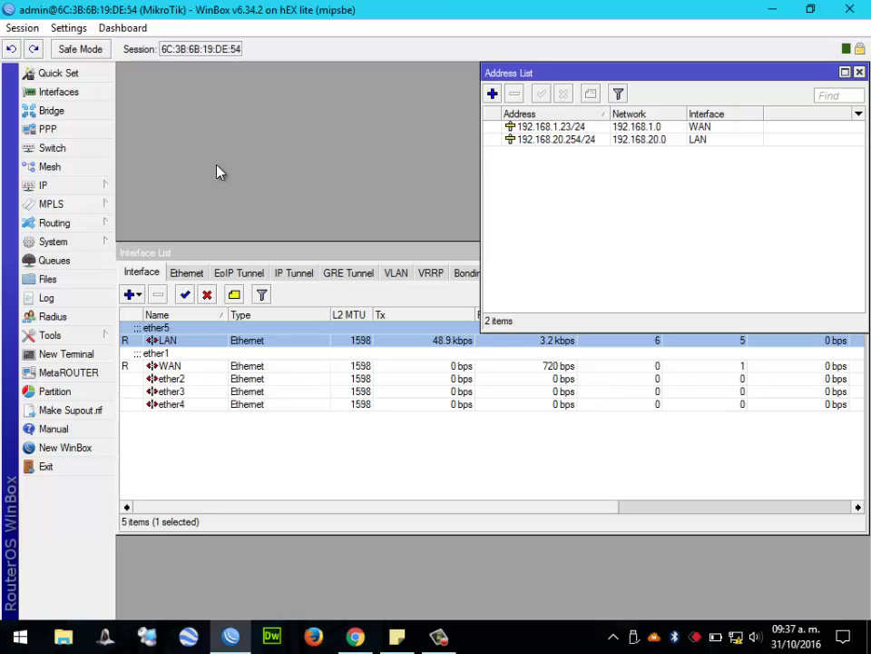
Step: Open IP > Firewall and show its empty NAT rules list
click(100, 185)
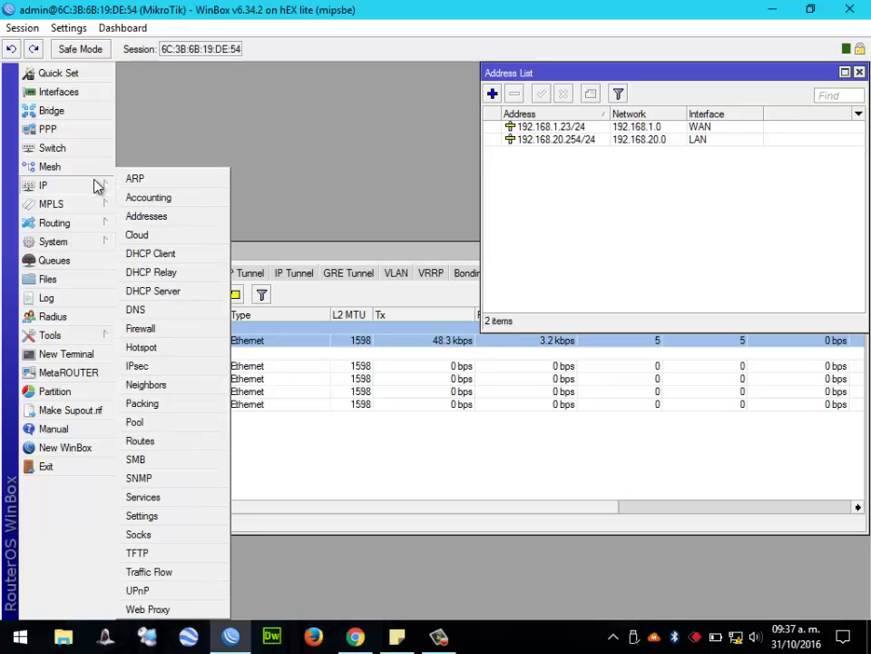
click(162, 332)
drag(356, 206, 325, 173)
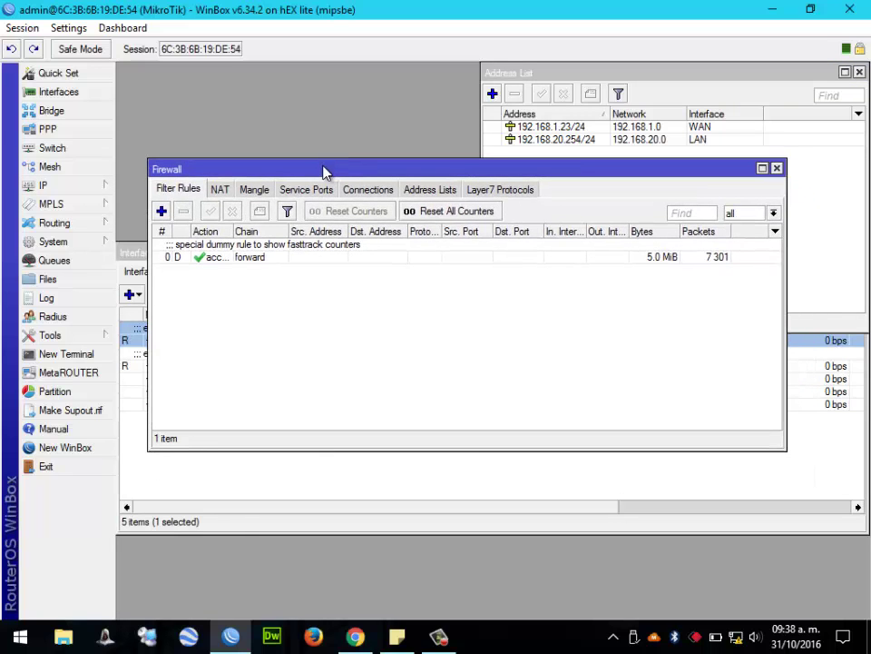
click(219, 192)
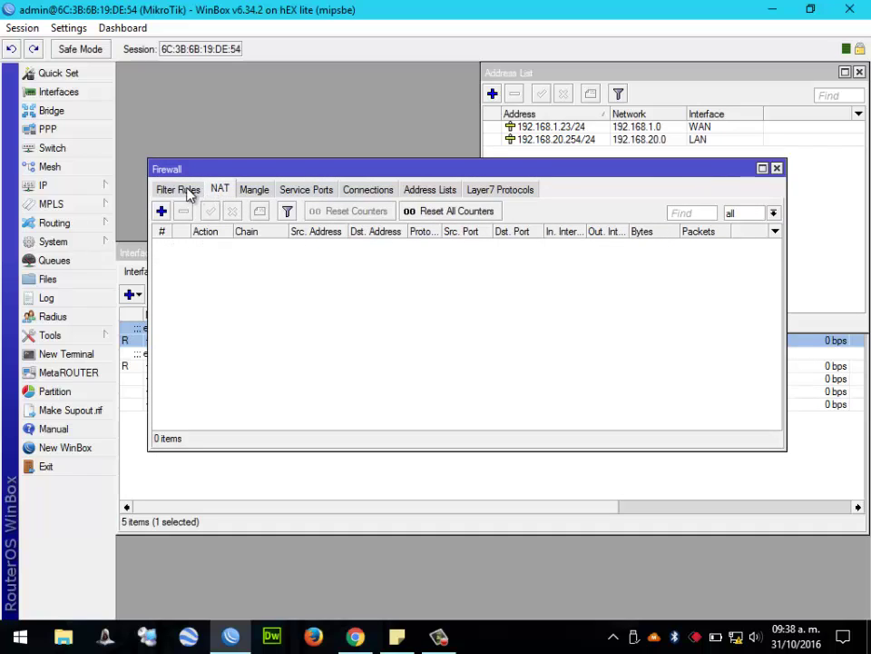
click(186, 193)
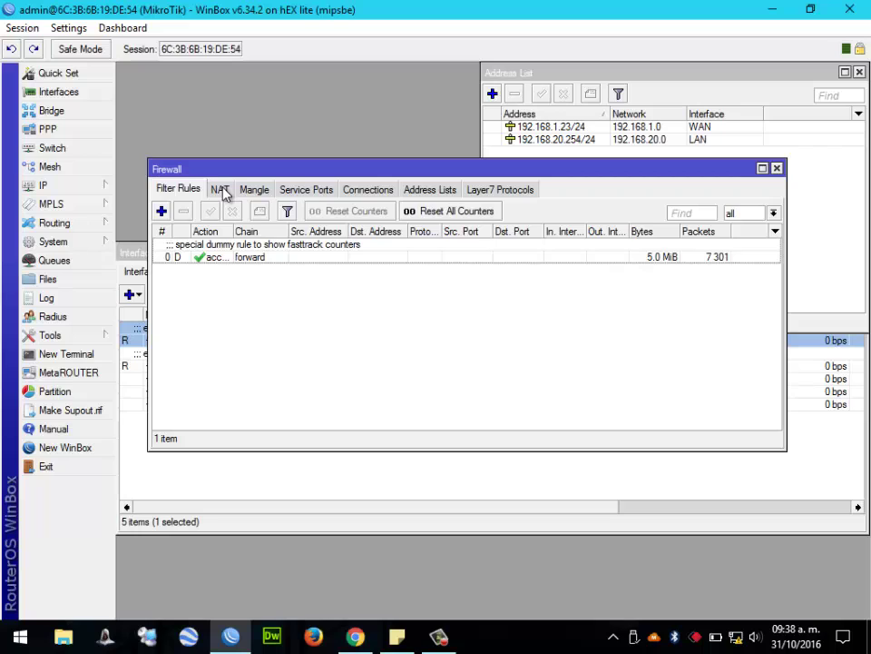
click(221, 191)
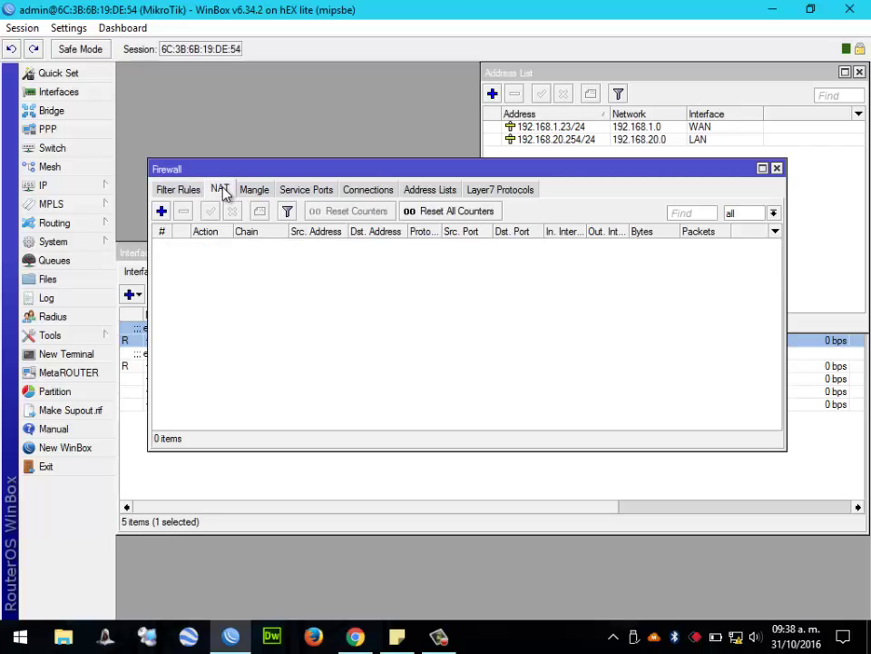
Step: Create a srcnat NAT rule with Out. Interface WAN and action masquerade
click(162, 212)
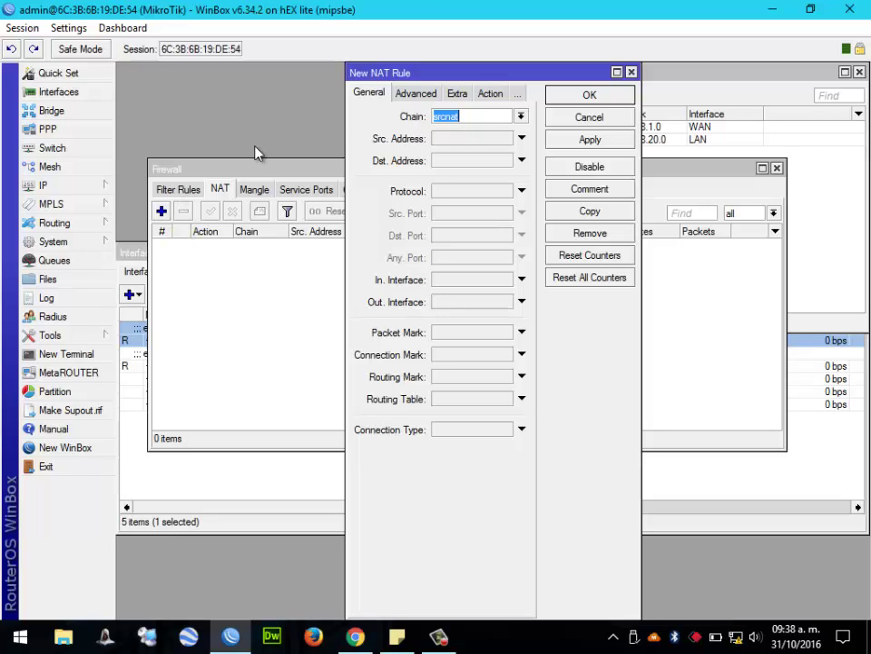
click(492, 116)
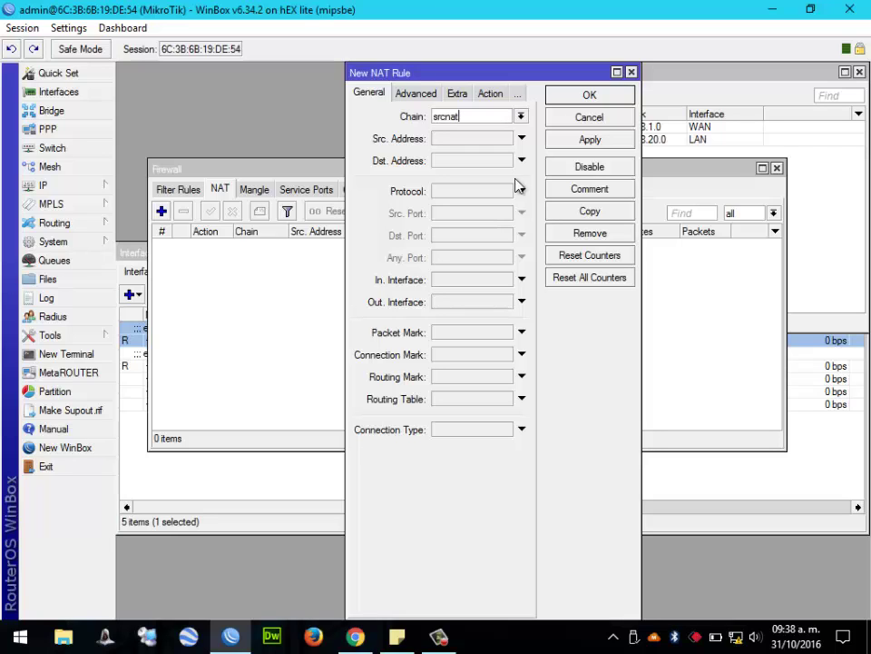
click(522, 305)
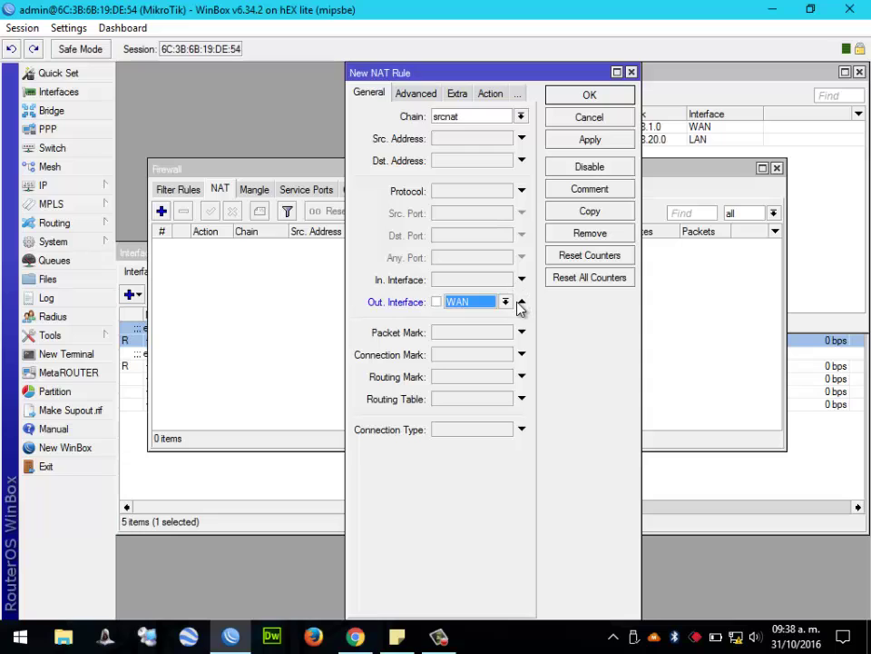
click(505, 304)
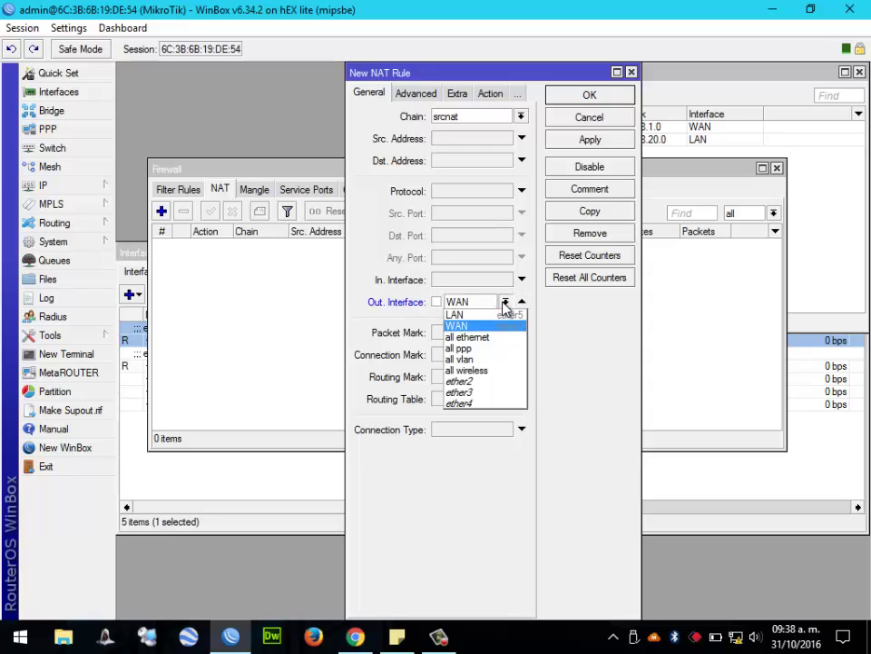
click(506, 304)
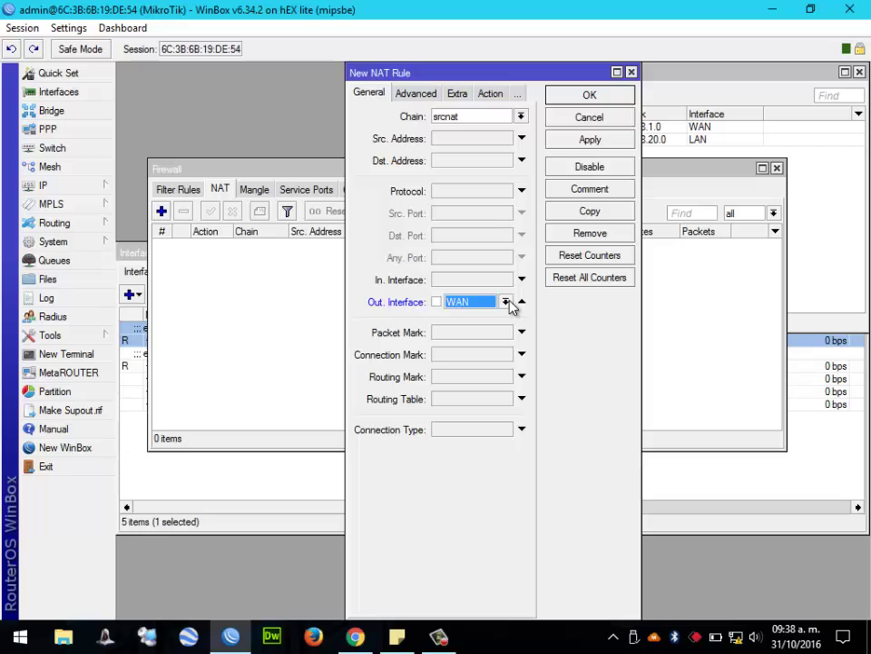
click(491, 96)
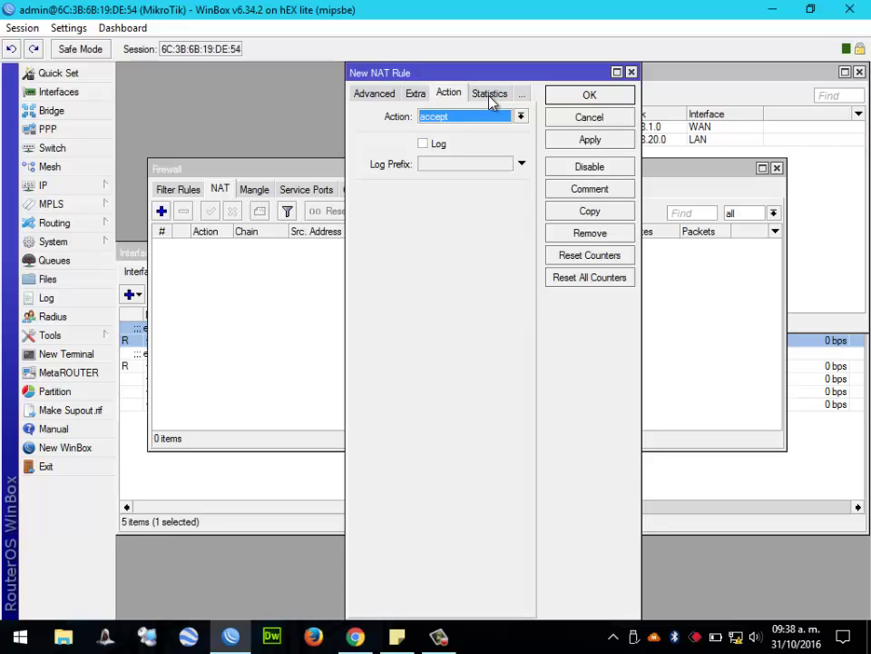
click(519, 117)
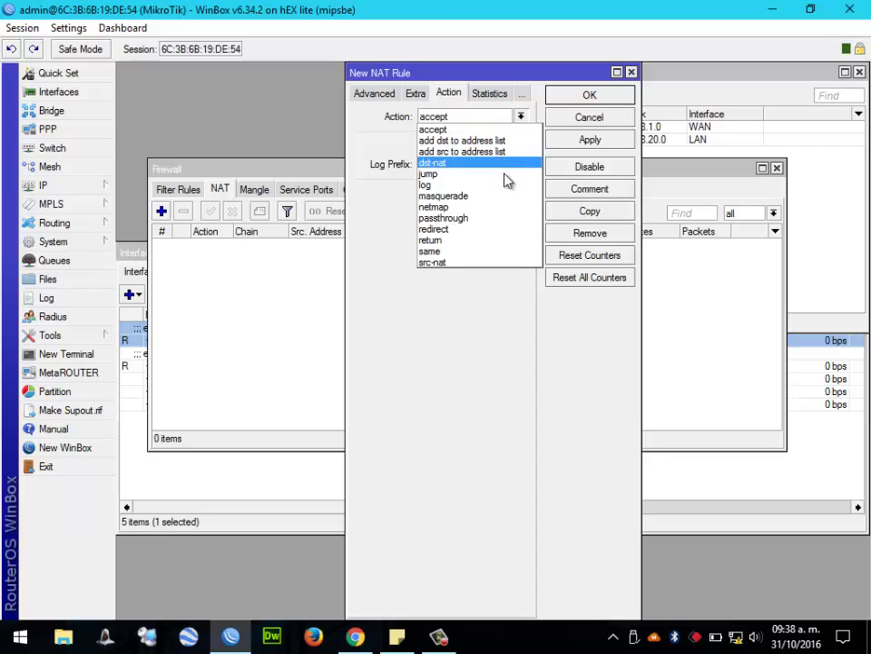
click(499, 198)
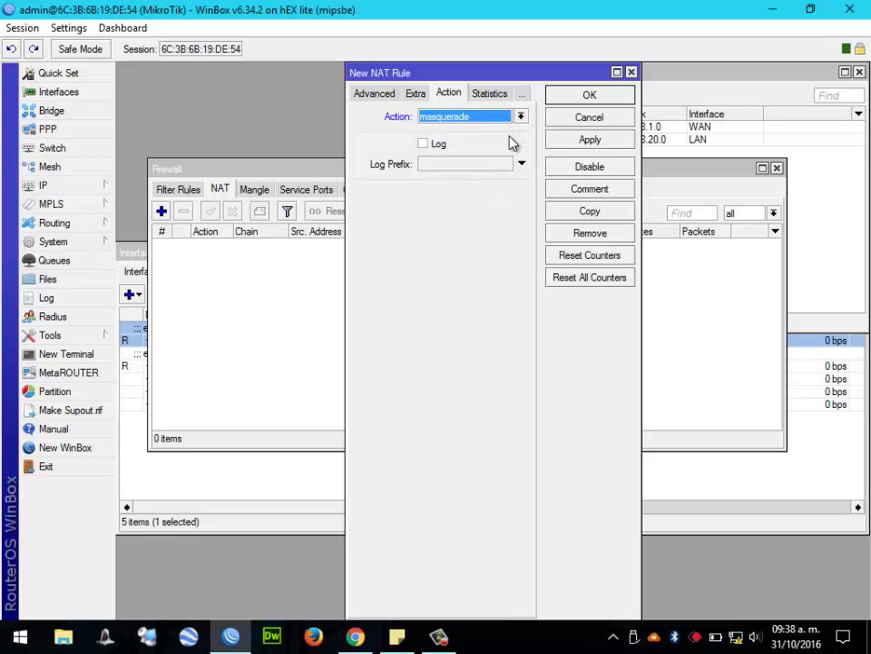
click(586, 141)
click(589, 94)
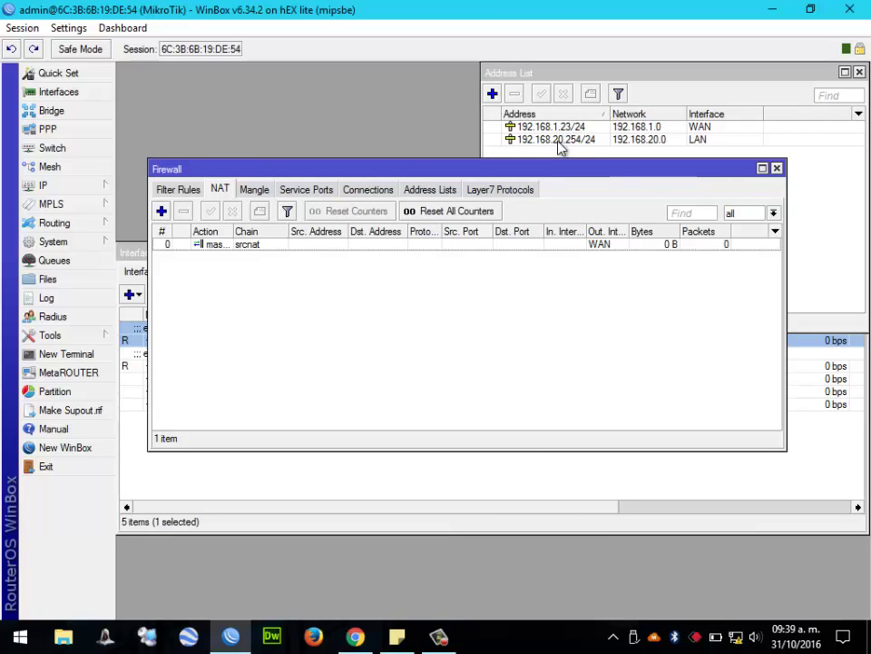
Step: Close the Firewall window, move the Interface List down, and open the IP menu
drag(550, 175, 550, 198)
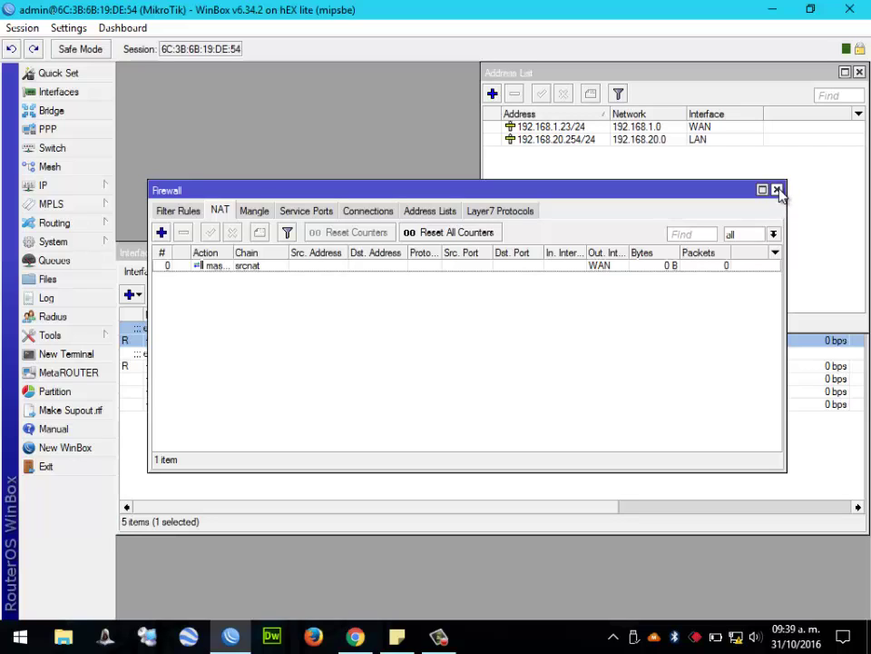
click(776, 191)
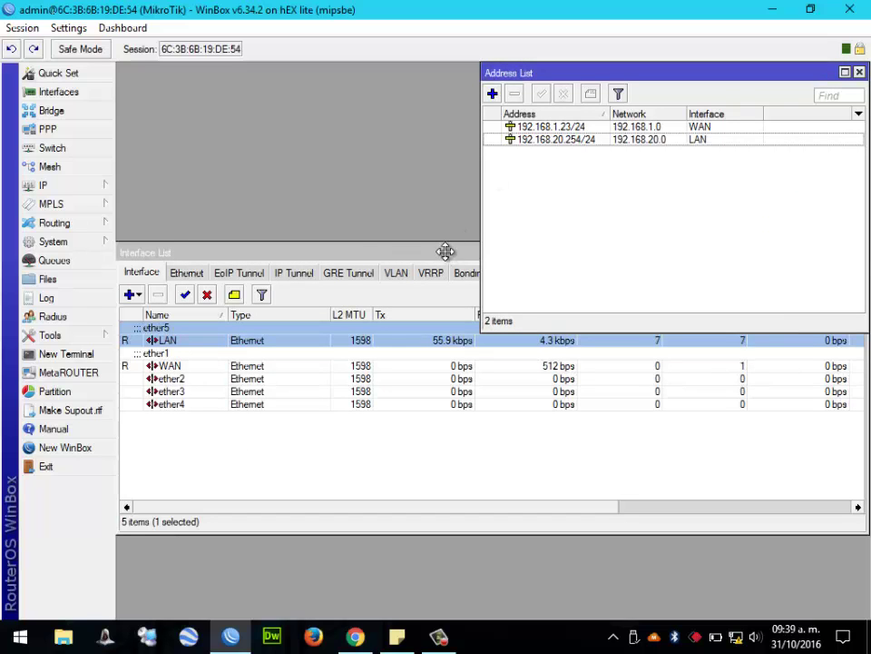
drag(446, 254, 446, 299)
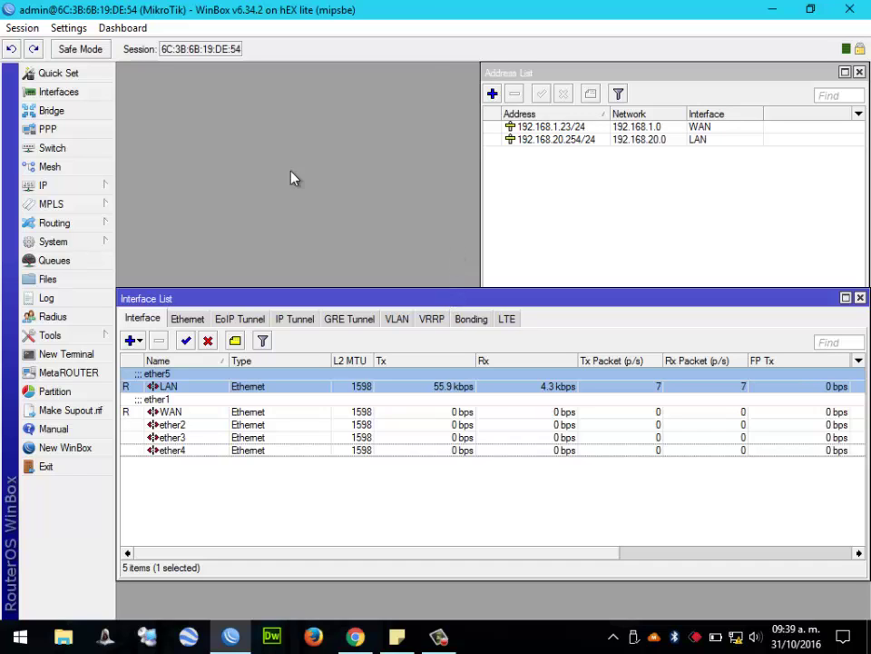
click(107, 185)
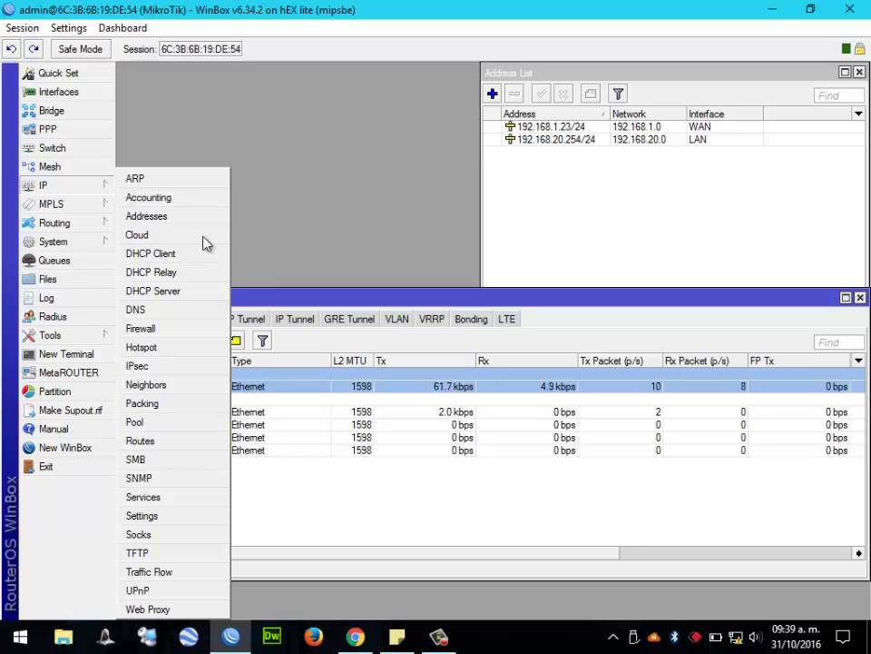
Step: Add route 0.0.0.0/0 with gateway 192.168.1.254 in IP > Routes and apply it
click(170, 443)
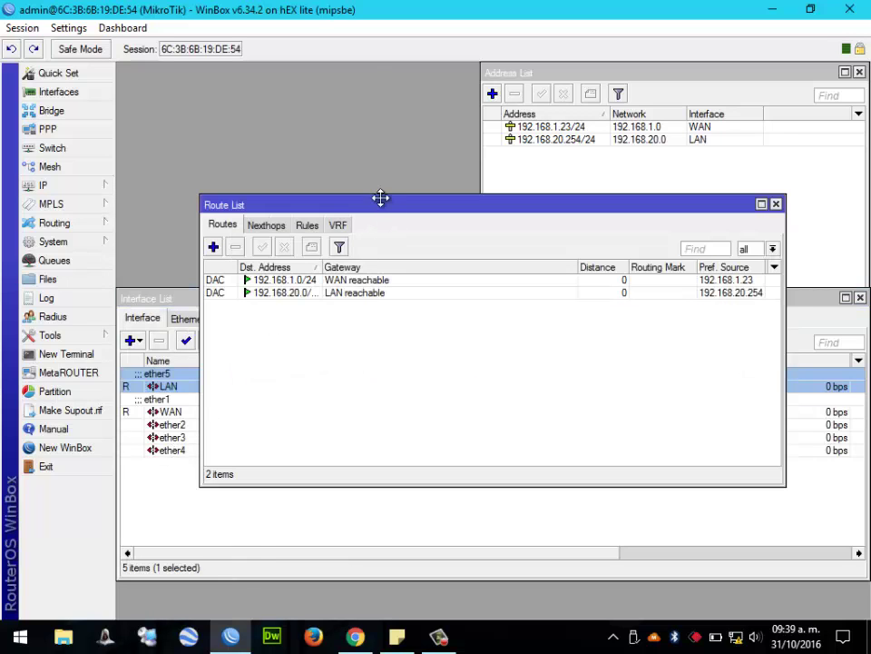
drag(381, 201, 329, 174)
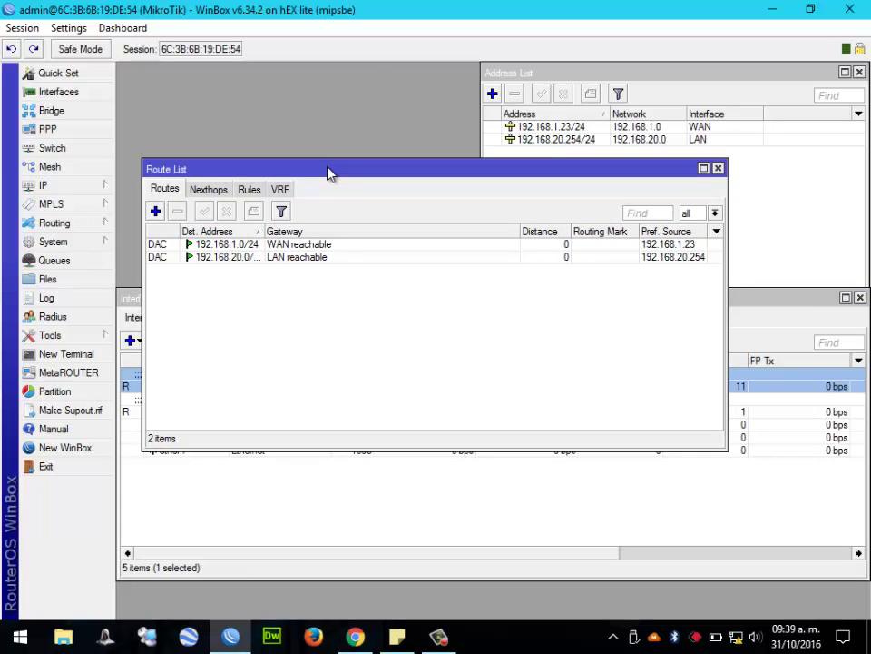
click(156, 211)
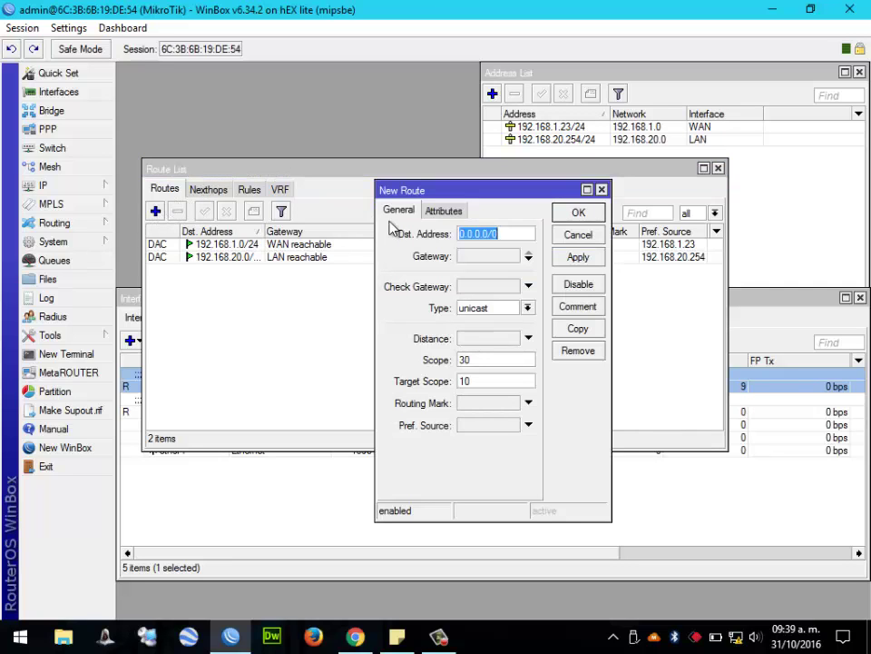
click(460, 258)
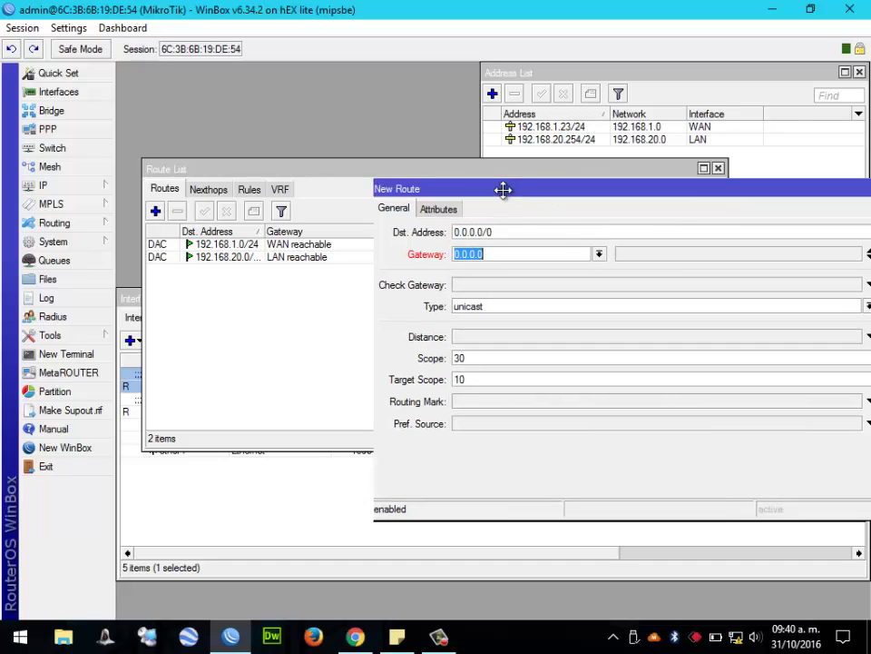
drag(502, 189, 402, 197)
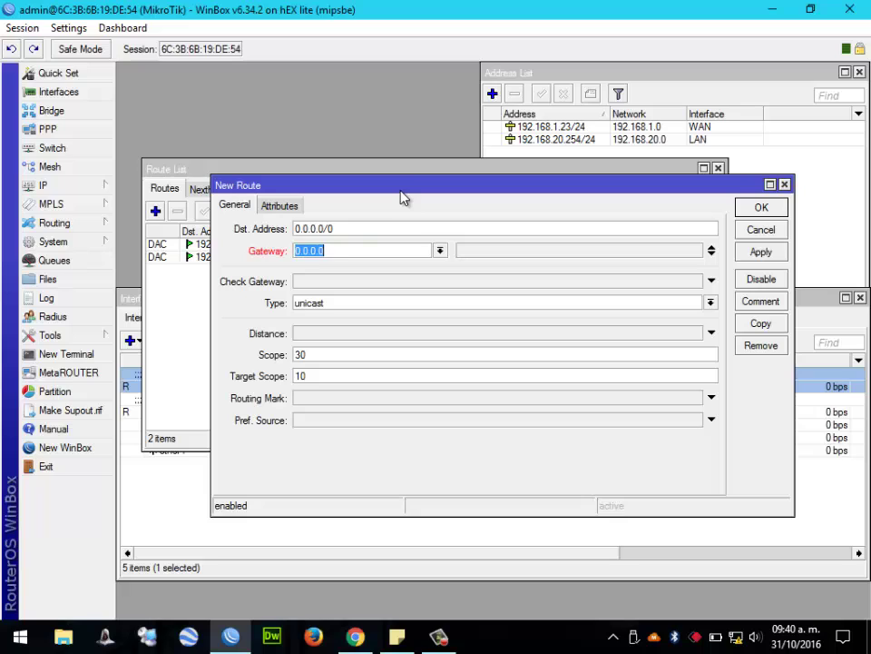
text(192.)
text(168)
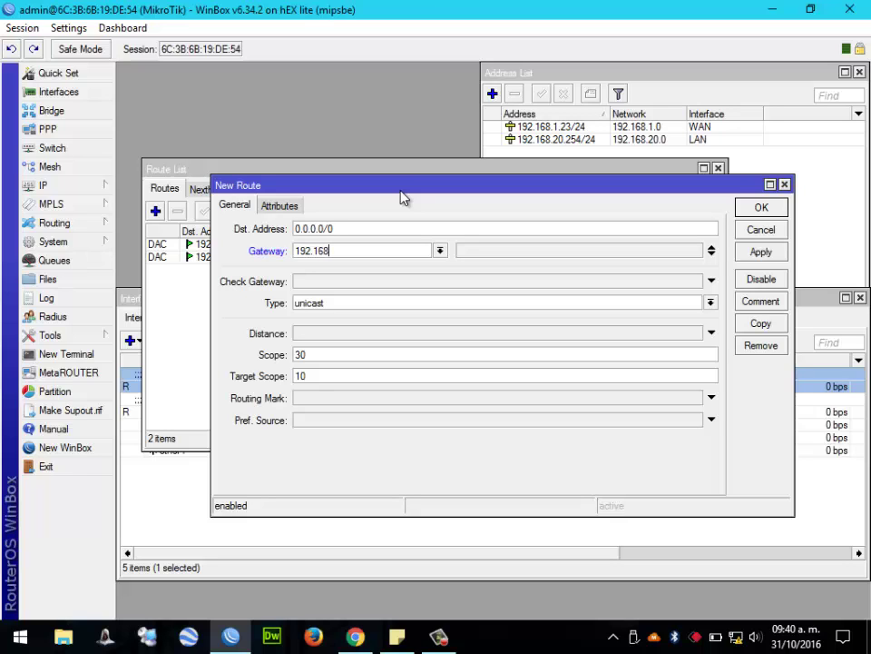
text(.1.254)
mouse_move(475, 187)
mouse_down()
mouse_move(460, 253)
mouse_move(467, 206)
mouse_up()
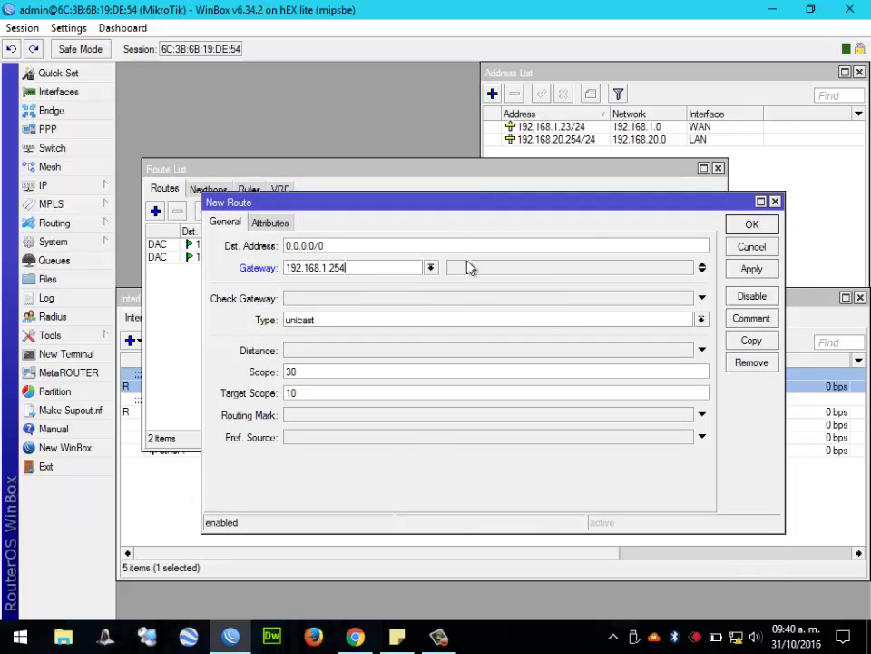
click(755, 269)
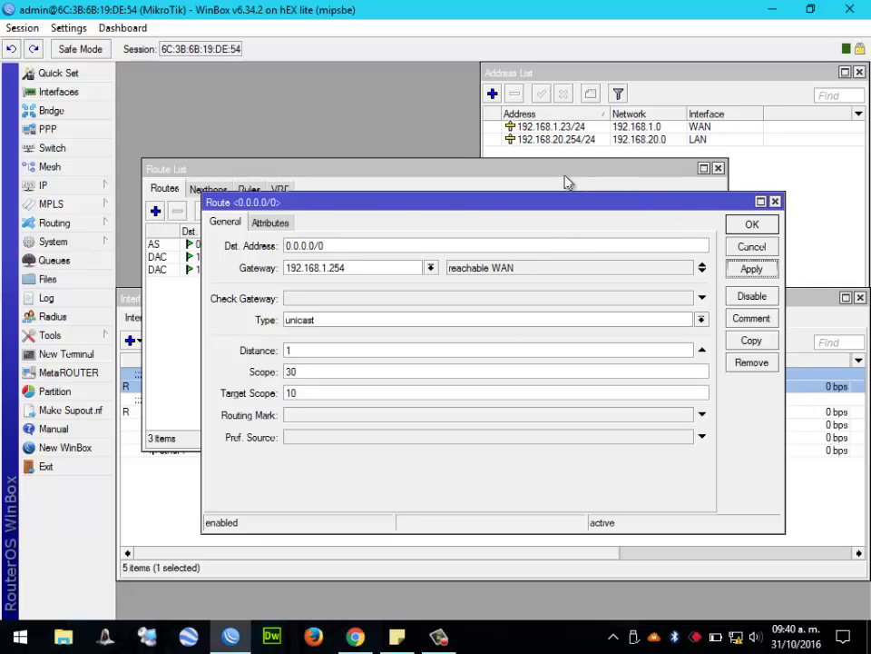
drag(464, 168, 454, 126)
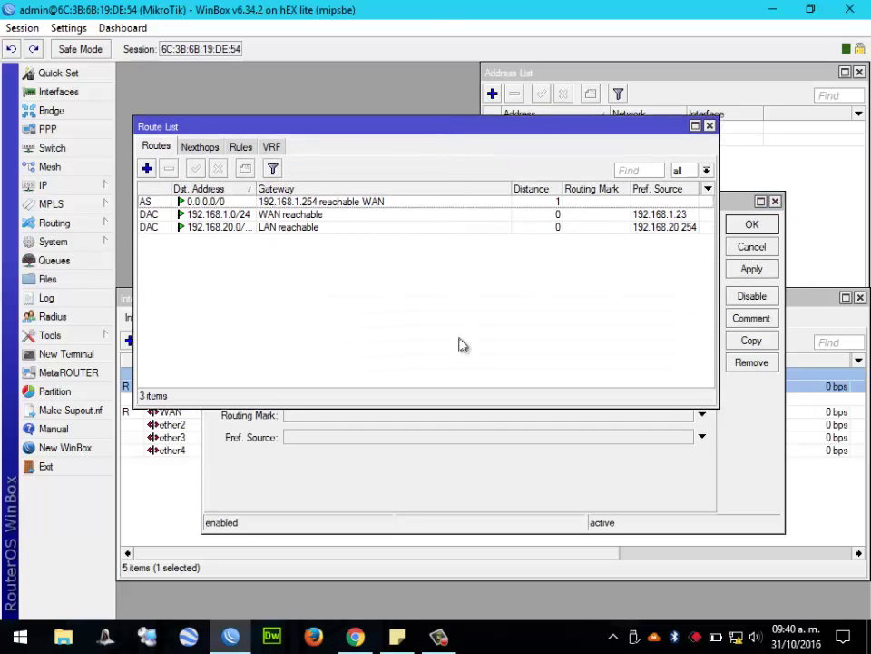
click(483, 470)
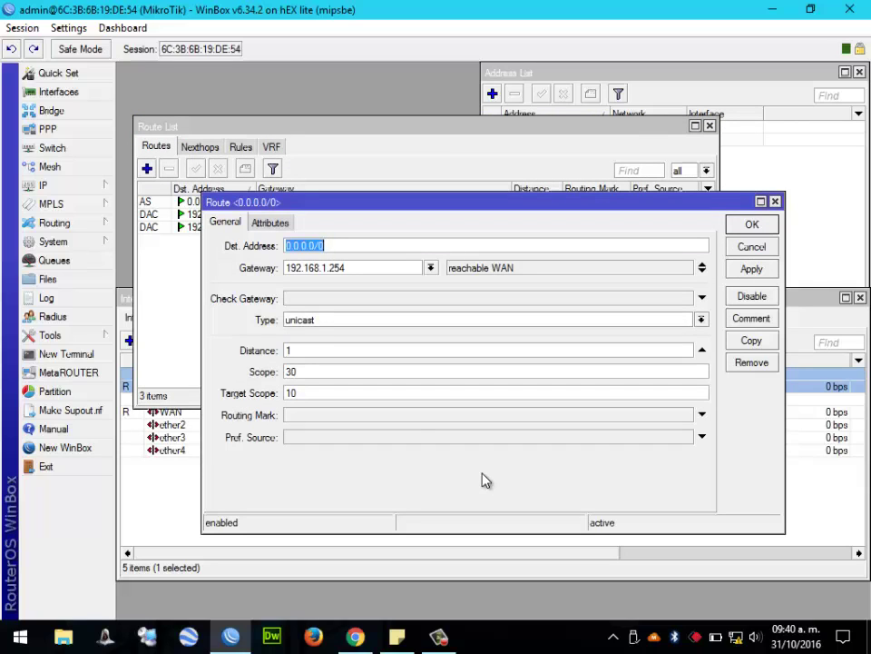
click(65, 354)
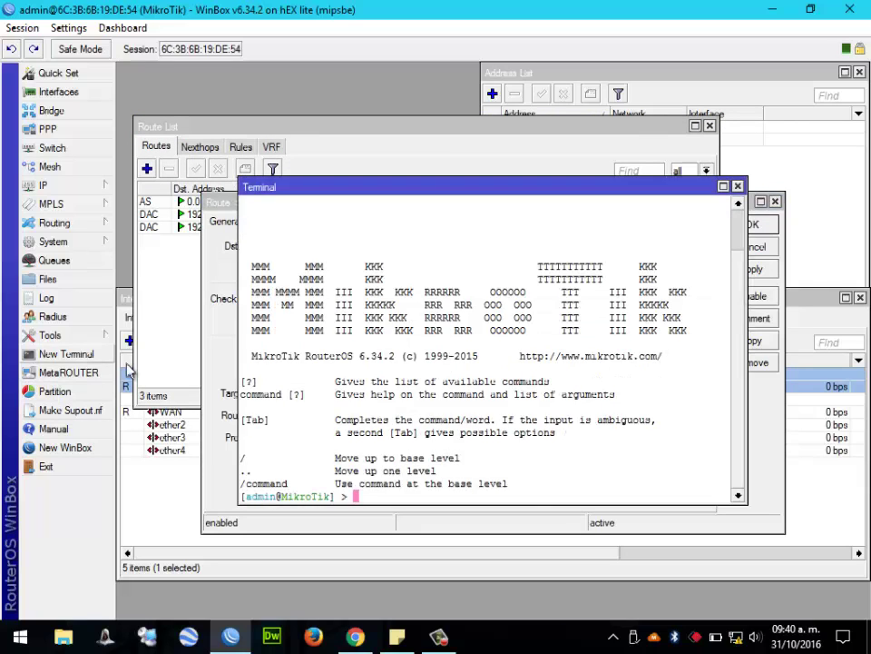
text(ping 8.8.8.8)
key(Return)
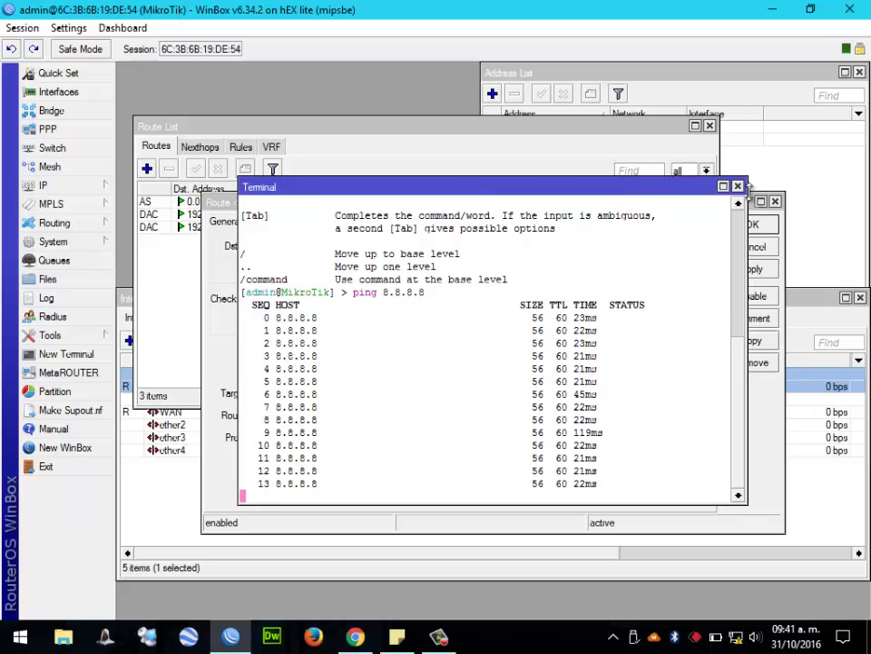
click(737, 186)
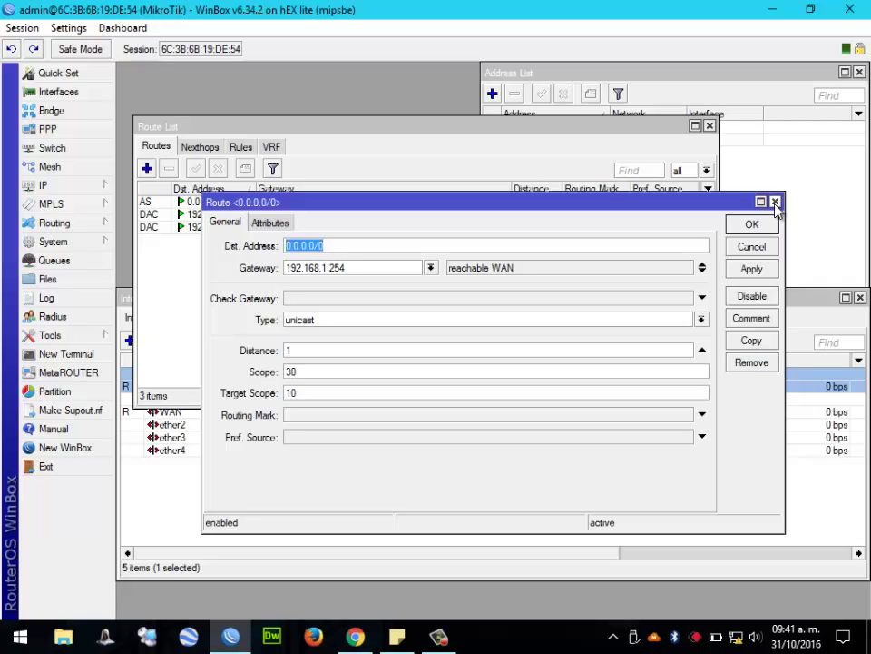
Step: Close the default route details and launch DHCP Setup from IP > DHCP Server
click(775, 201)
drag(525, 127, 520, 174)
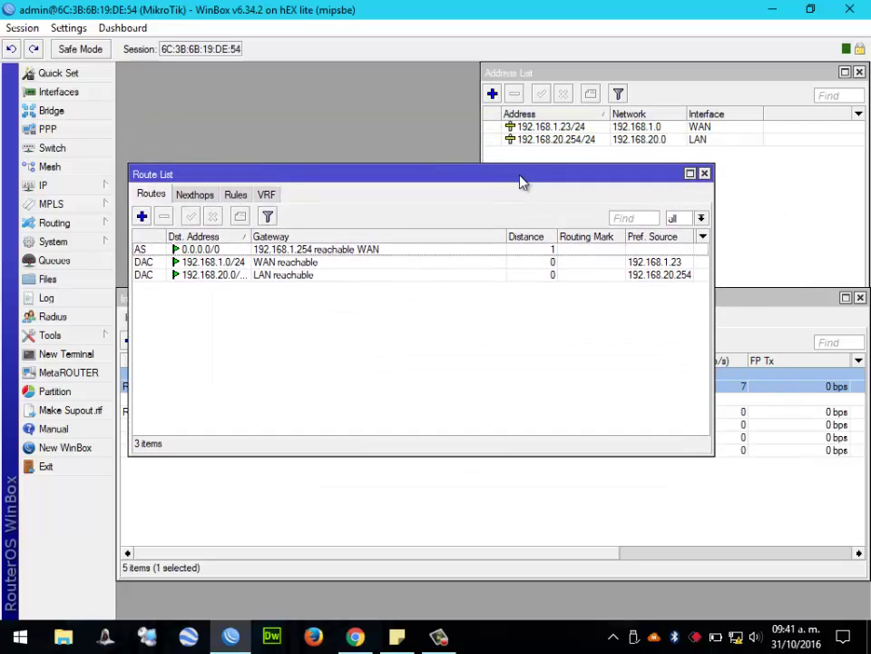
click(100, 186)
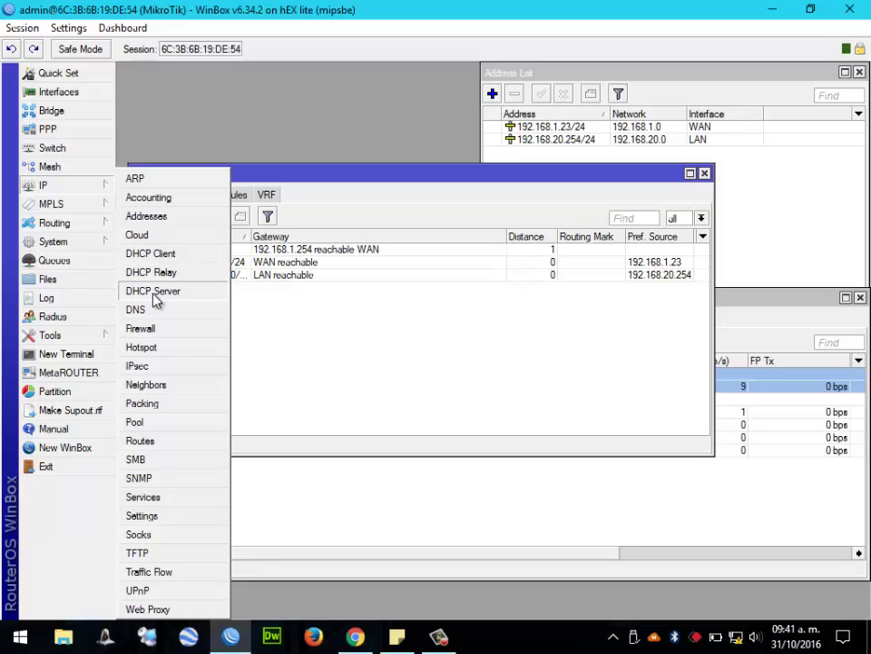
click(154, 292)
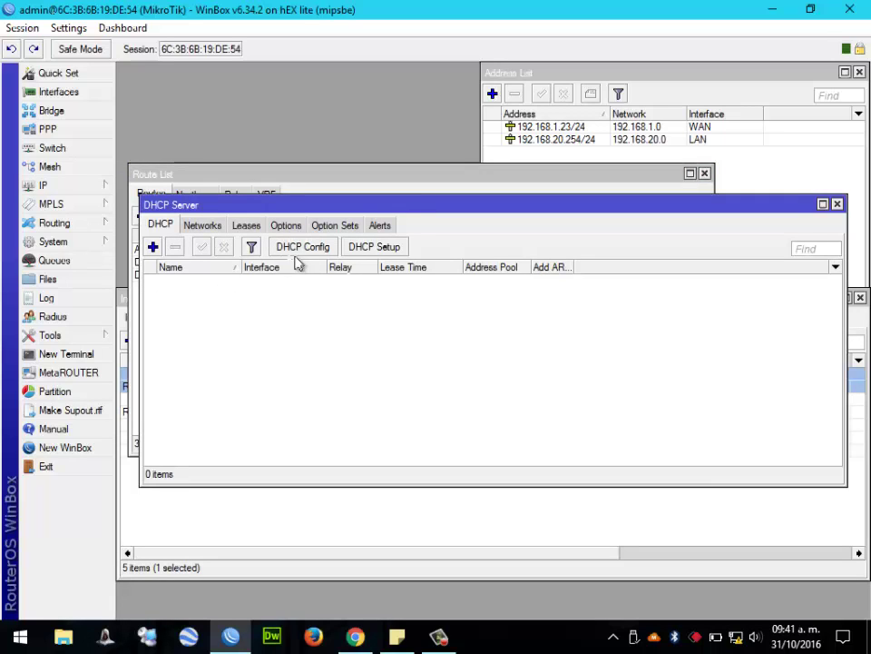
drag(403, 201, 406, 152)
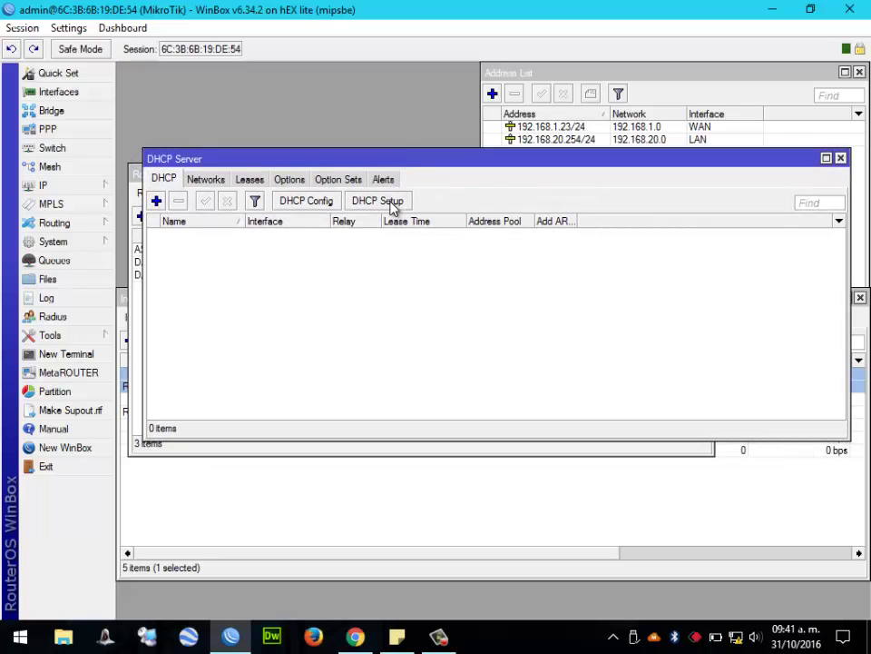
click(391, 204)
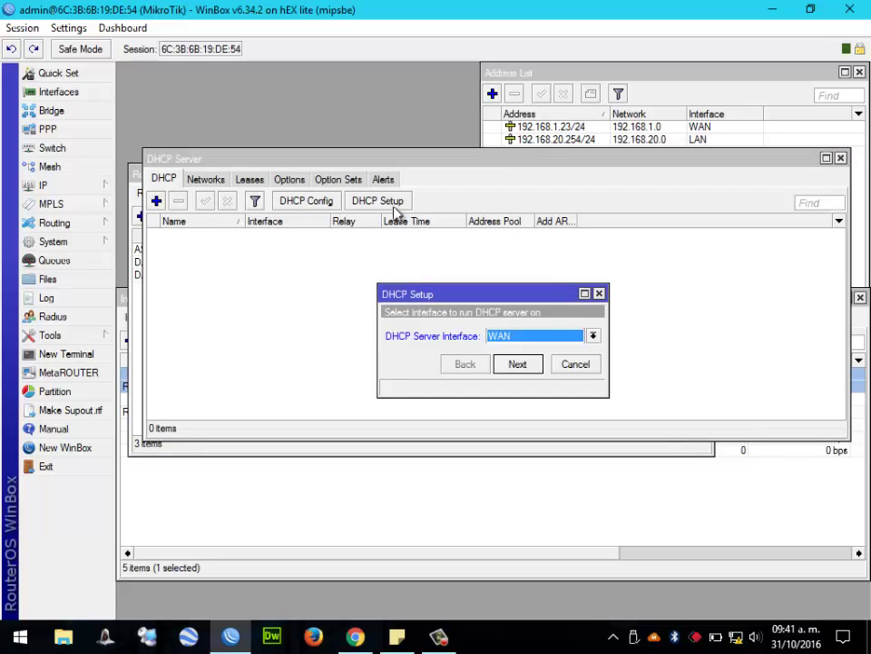
Step: Choose LAN as the DHCP interface, accepting address space 192.168.20.0/24 and gateway 192.168.20.254
click(588, 337)
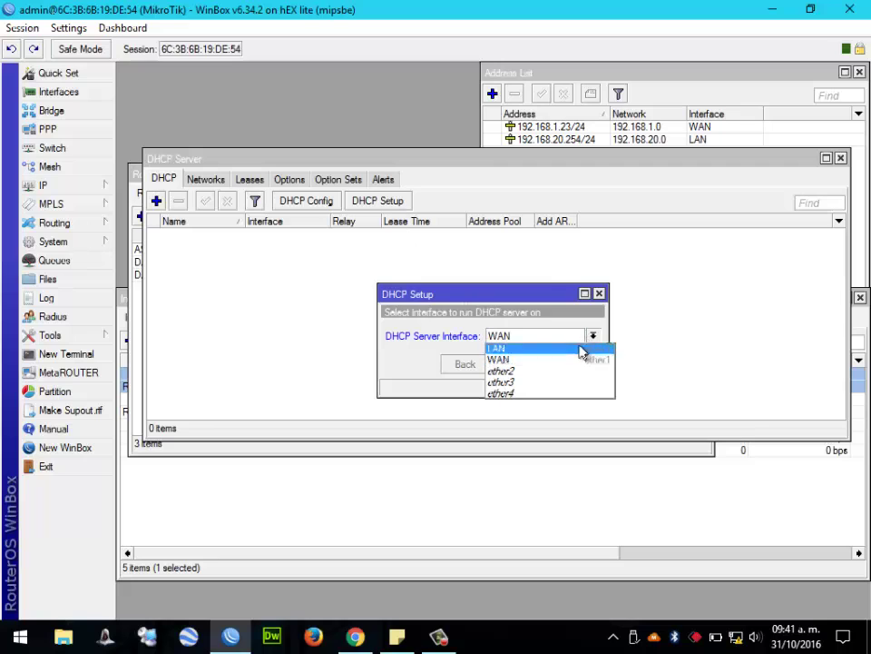
click(601, 349)
click(536, 365)
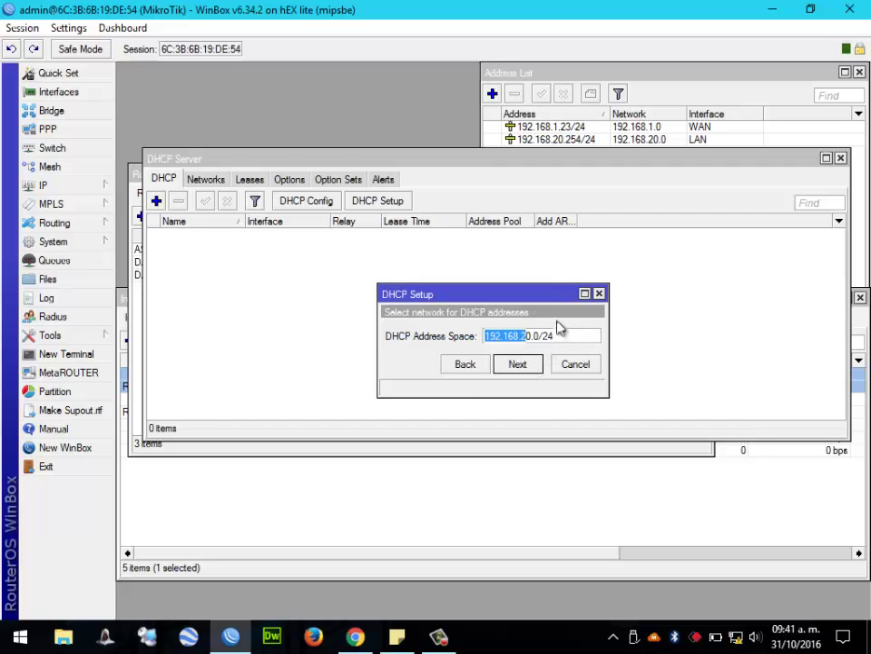
drag(543, 296, 444, 273)
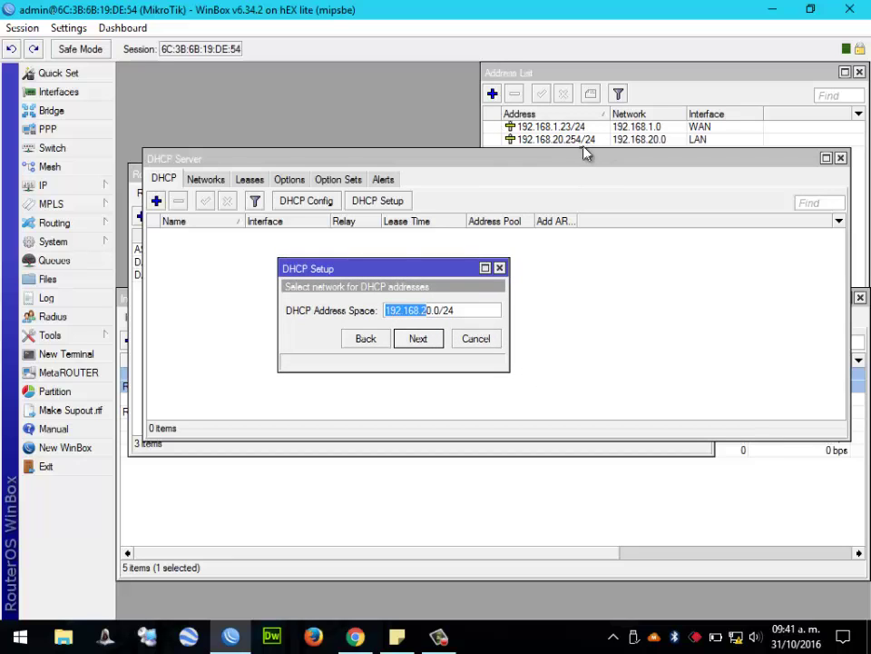
click(418, 340)
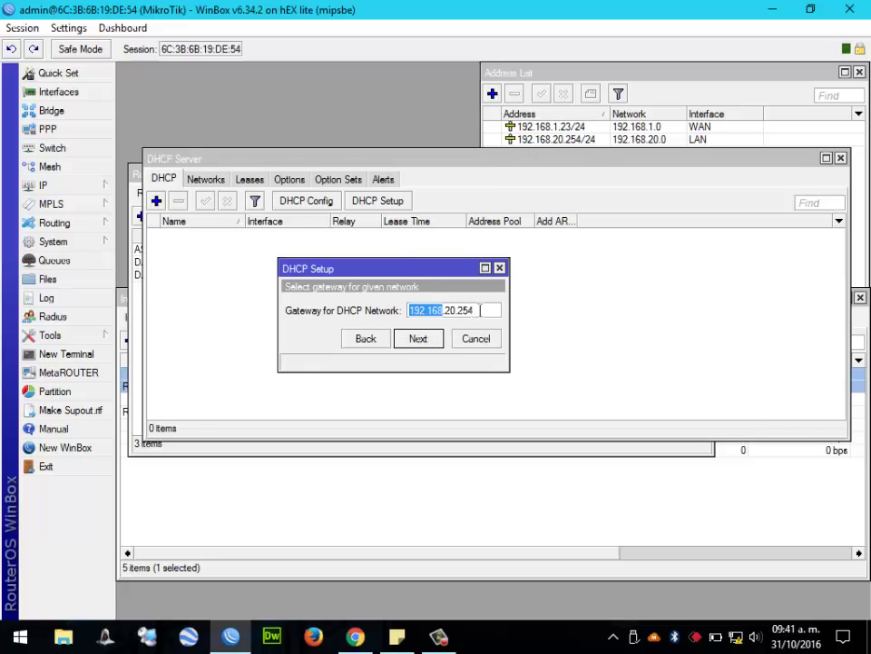
drag(479, 310, 408, 311)
click(416, 339)
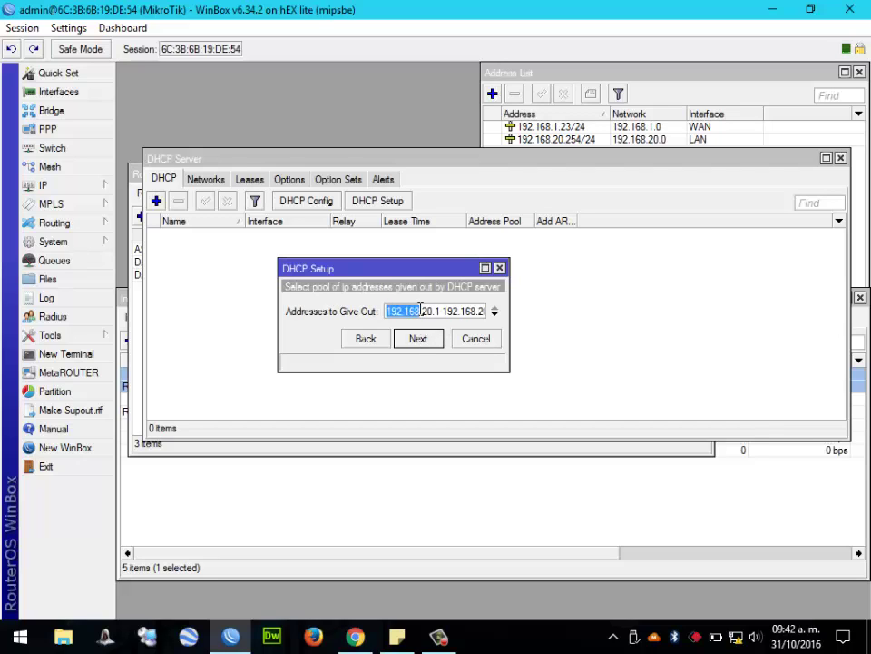
Step: Edit the address pool to 192.168.20.20–192.168.20.225 and accept it
drag(422, 311, 506, 310)
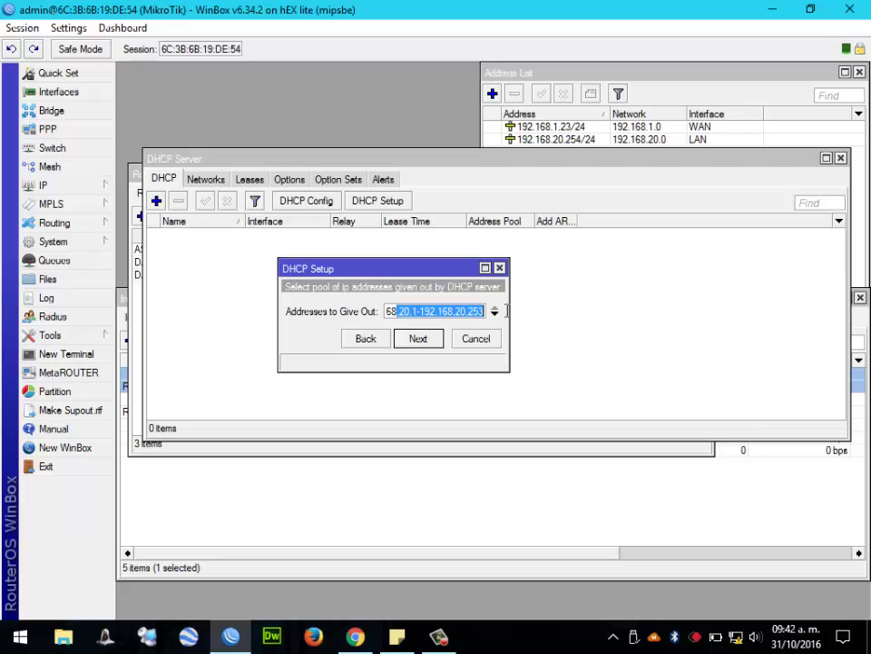
key(Left)
key(Left)
key(Left)
key(Left)
key(Left)
key(Left)
key(Left)
key(Left)
key(Left)
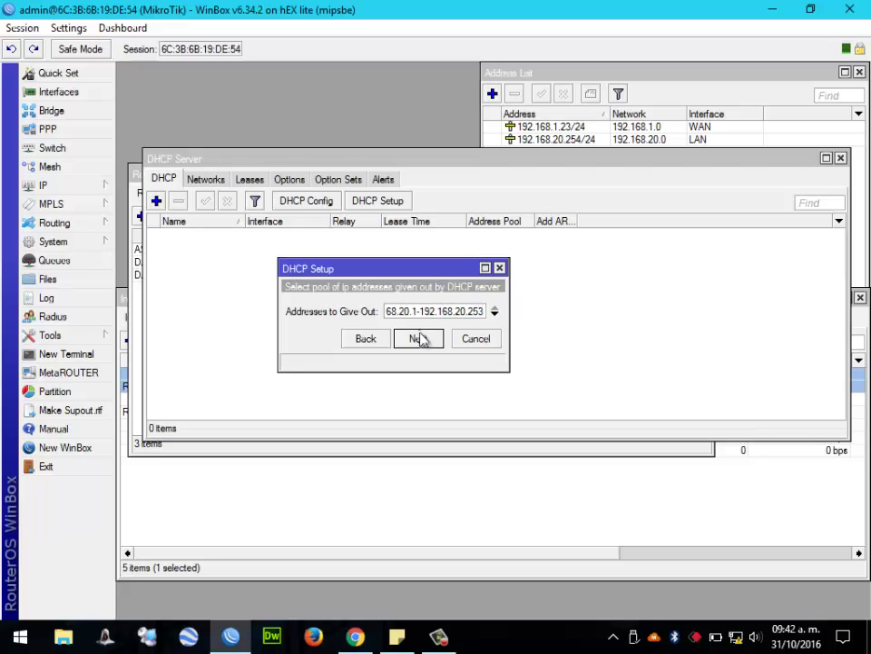
key(Left)
key(Left)
key(Left)
key(Left)
key(Left)
key(Right)
key(Right)
key(Right)
key(Right)
key(Right)
key(Right)
key(Right)
key(Right)
key(Right)
key(Right)
key(Right)
key(Right)
key(Right)
key(Right)
key(Left)
key(Left)
key(Left)
key(Left)
key(Left)
key(Left)
key(Left)
key(Left)
key(Left)
key(Left)
key(Left)
key(Left)
key(Left)
key(Left)
key(BackSpace)
text(20)
key(Right)
key(Right)
key(End)
key(BackSpace)
key(BackSpace)
text(25)
click(433, 343)
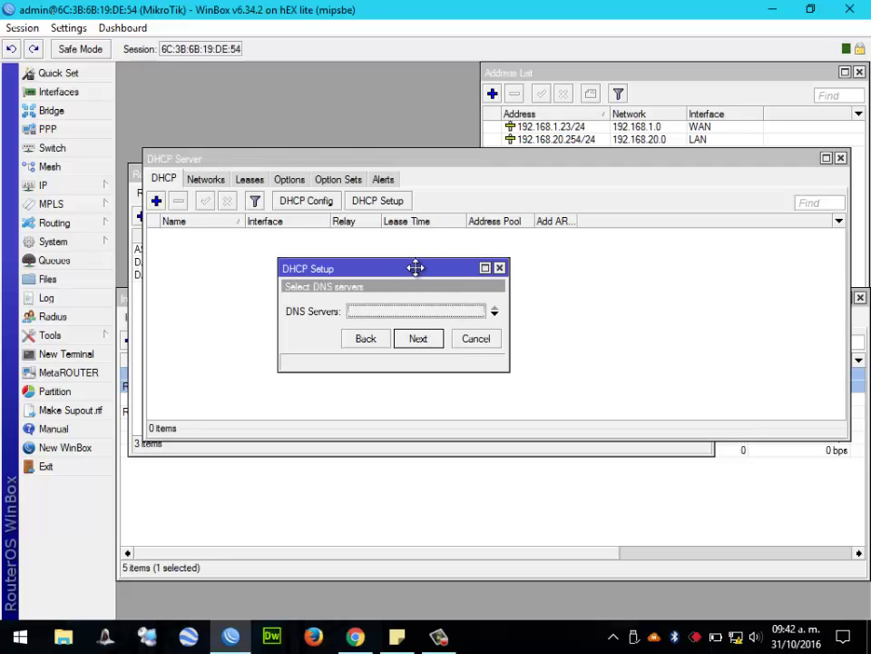
drag(414, 267, 519, 262)
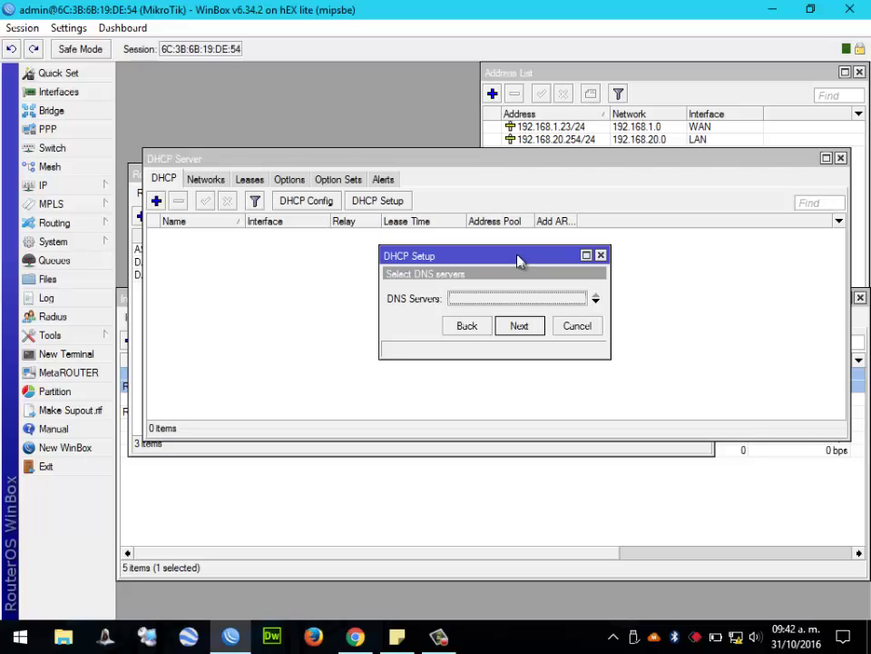
Step: Enter DNS servers 192.168.1.254, 8.8.8.8 and 2.2.2.2 in IP > DNS and apply
click(110, 184)
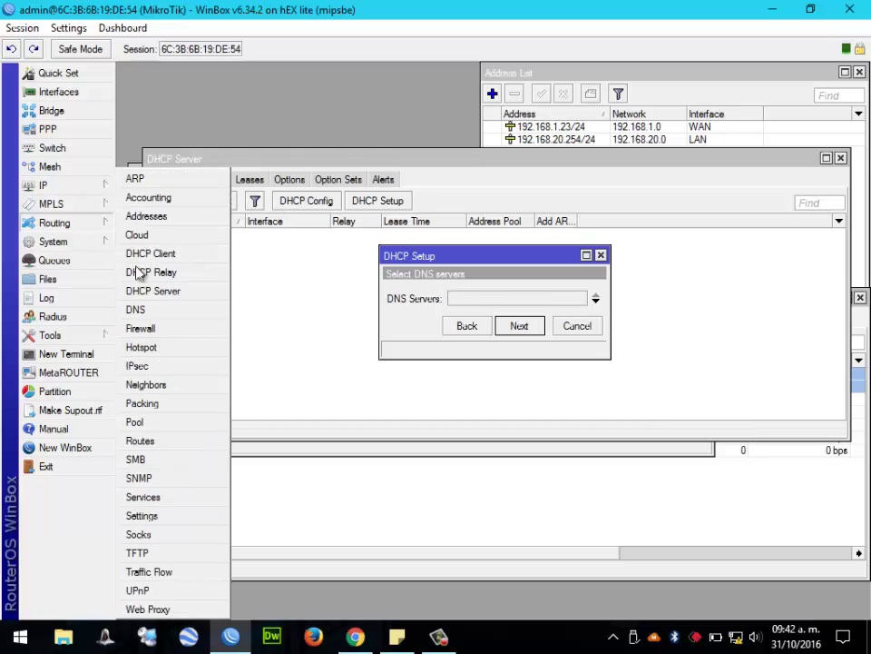
click(136, 310)
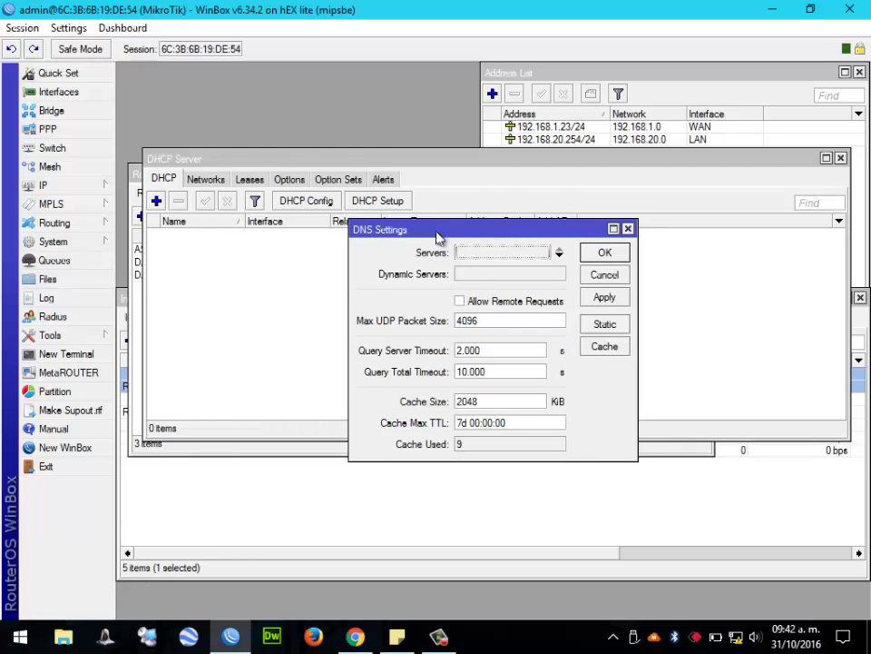
click(471, 253)
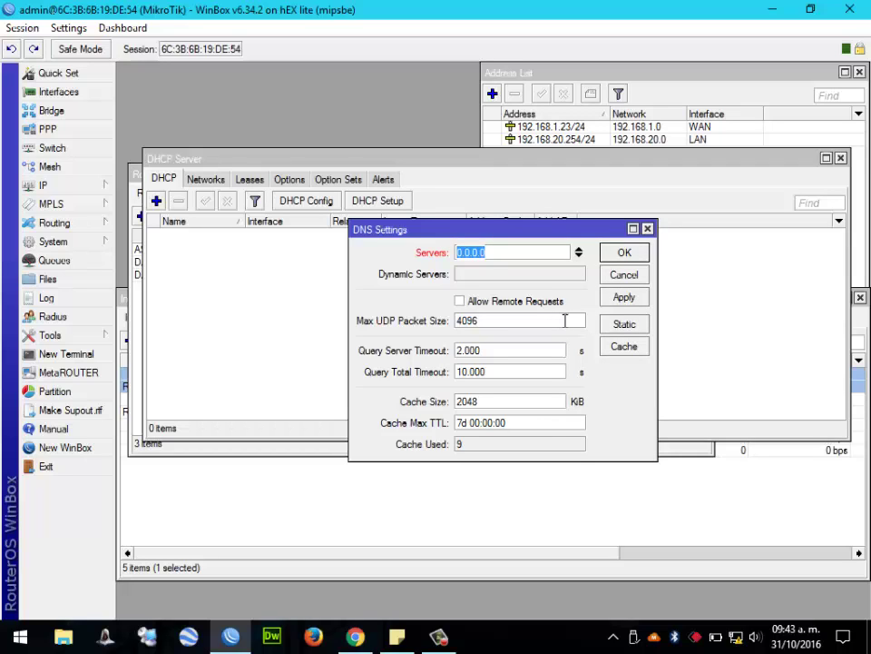
text(192.1)
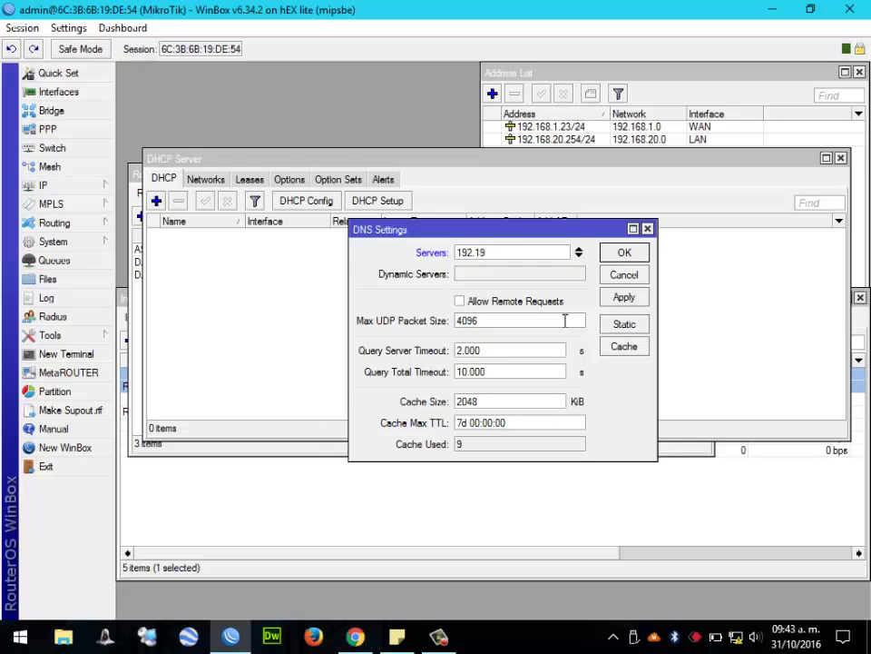
text(68.1.254)
click(579, 258)
text(8)
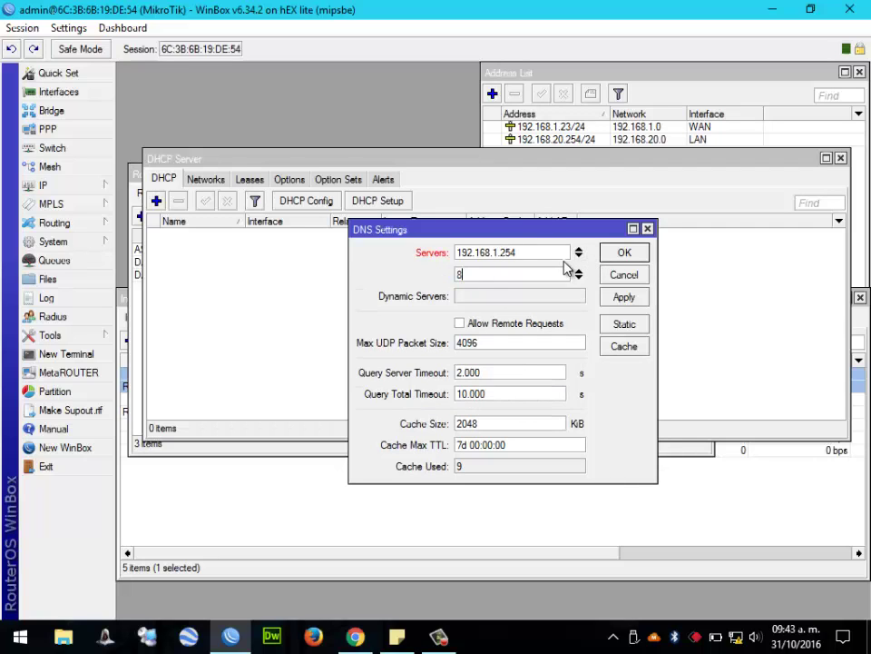
text(.8.8.8)
click(579, 276)
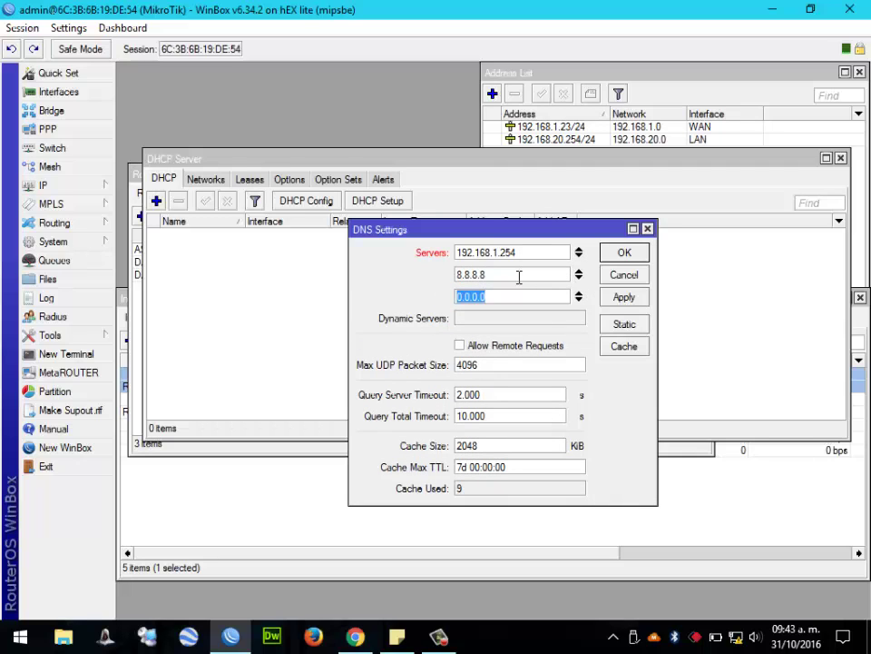
text(2.2.2.2)
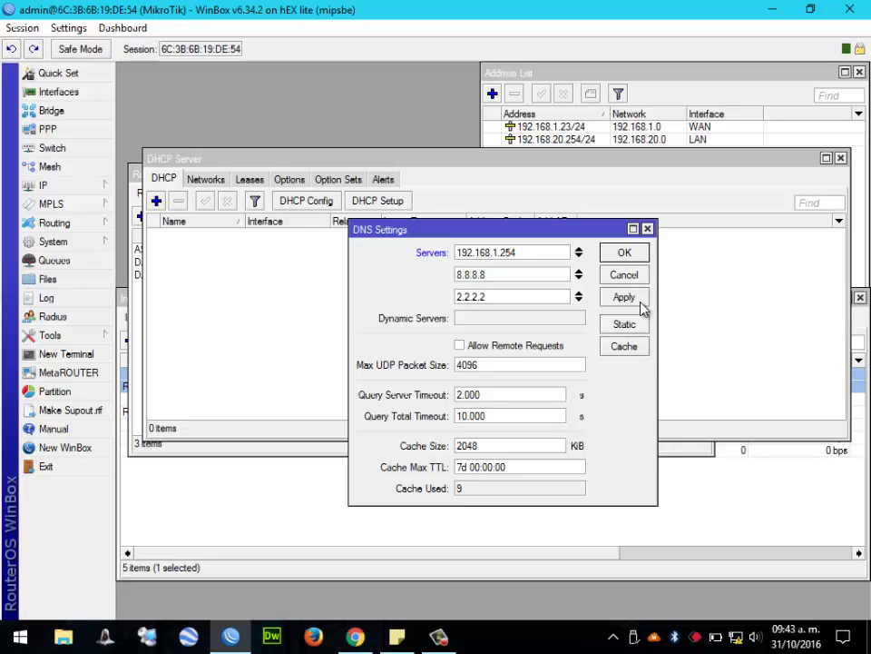
click(624, 298)
Step: Close DNS Settings and give DHCP clients DNS servers 8.8.8.8 and 8.8.4.4
click(624, 254)
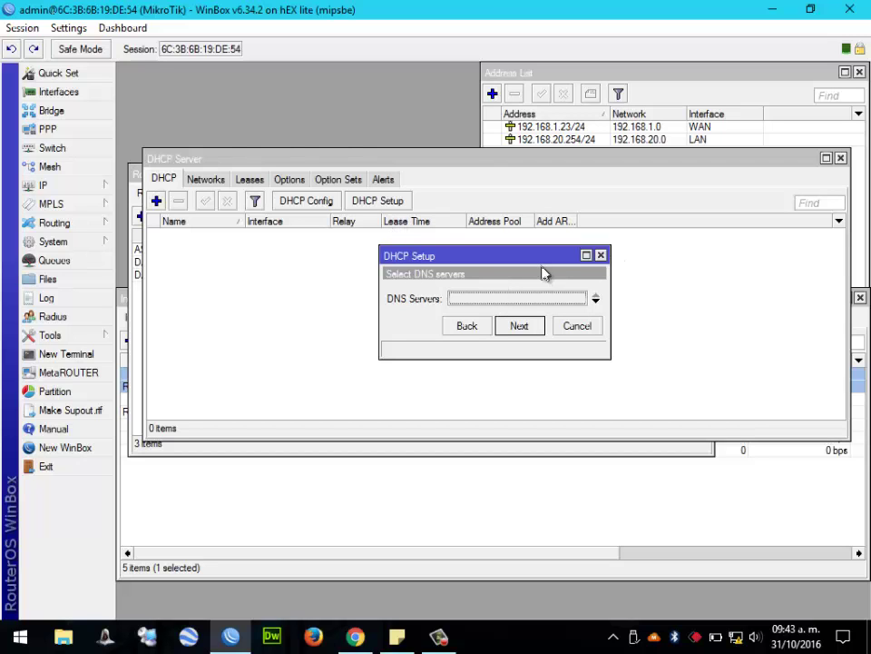
drag(527, 257, 566, 263)
click(103, 188)
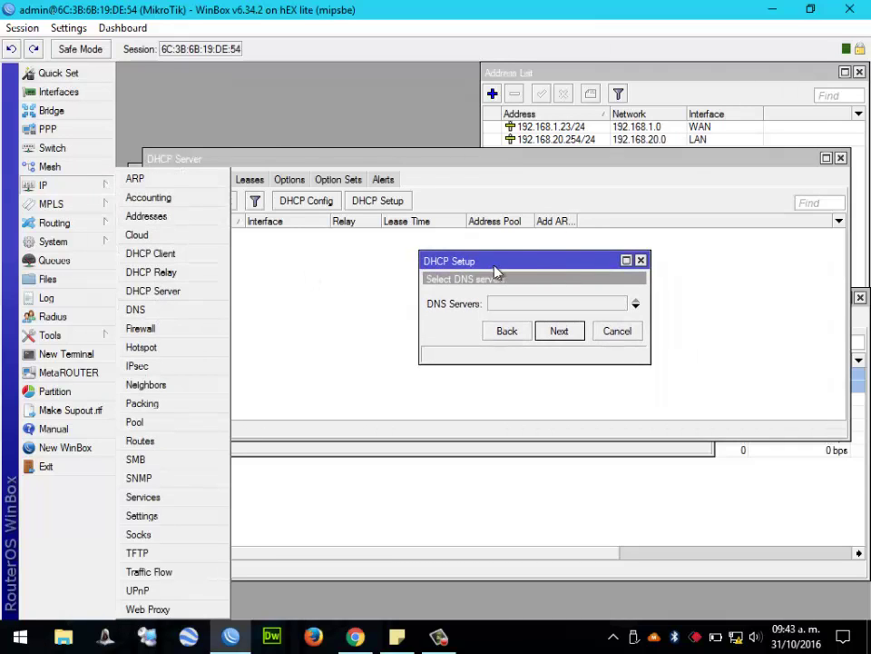
drag(499, 263, 488, 238)
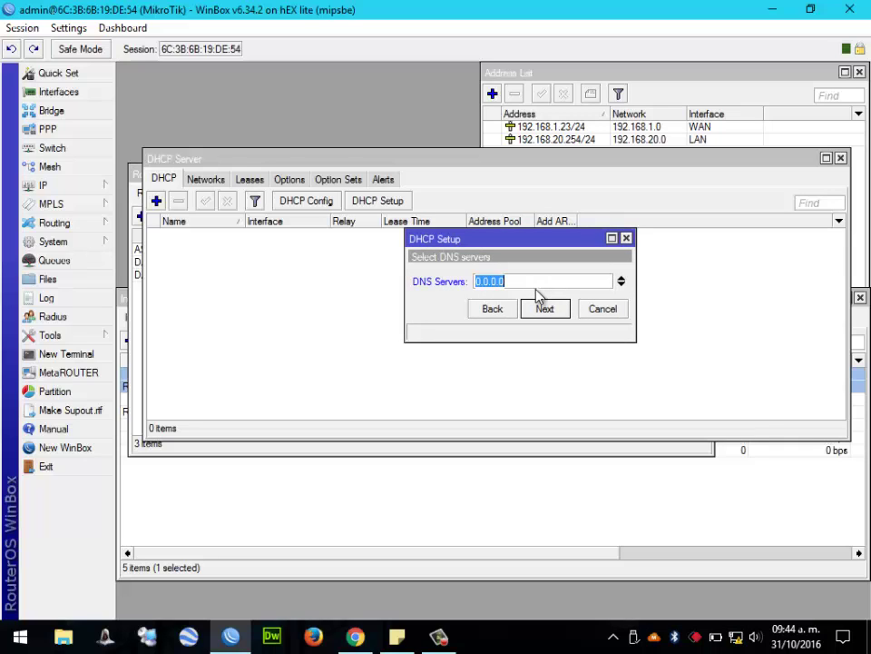
key(BackSpace)
text(8.8.8.8)
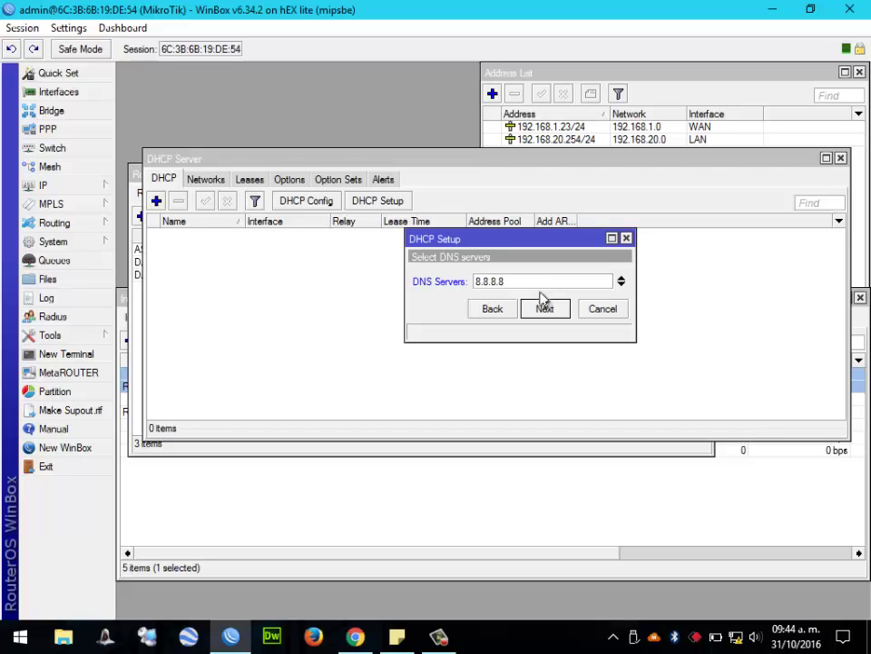
click(623, 287)
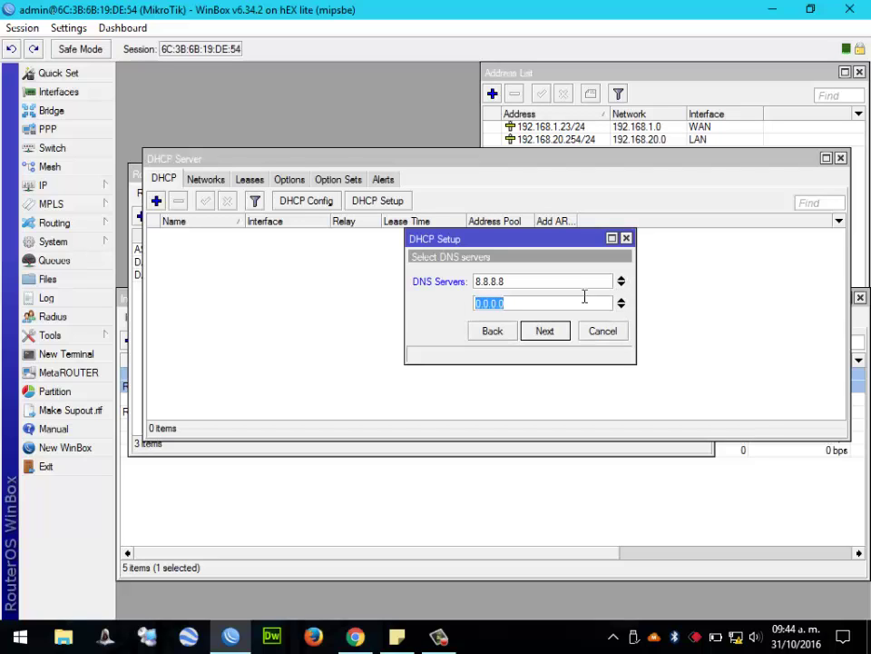
text(8.8.4.4)
click(550, 332)
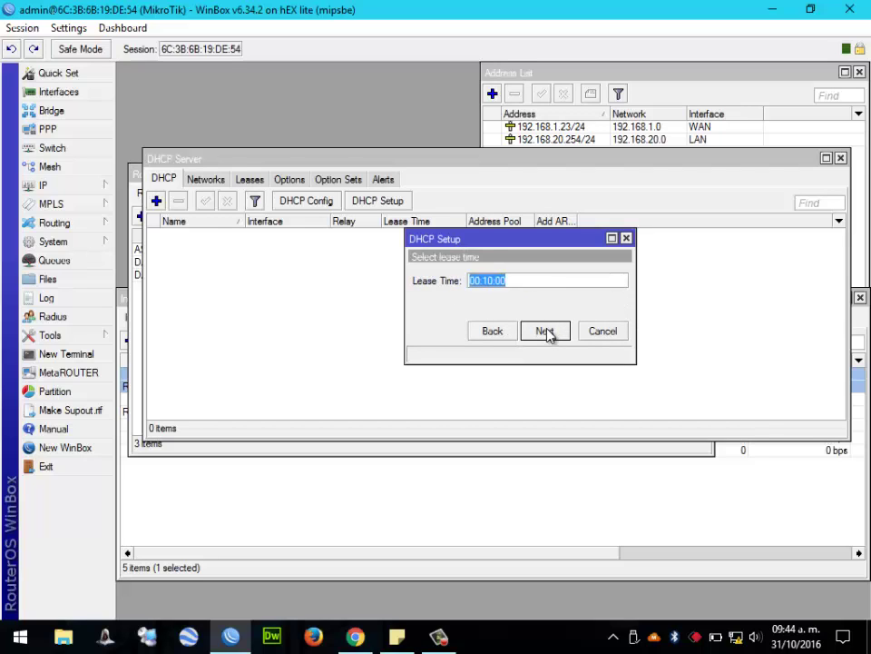
Step: Set the lease time to 10:00:00 and finish the DHCP setup
click(481, 281)
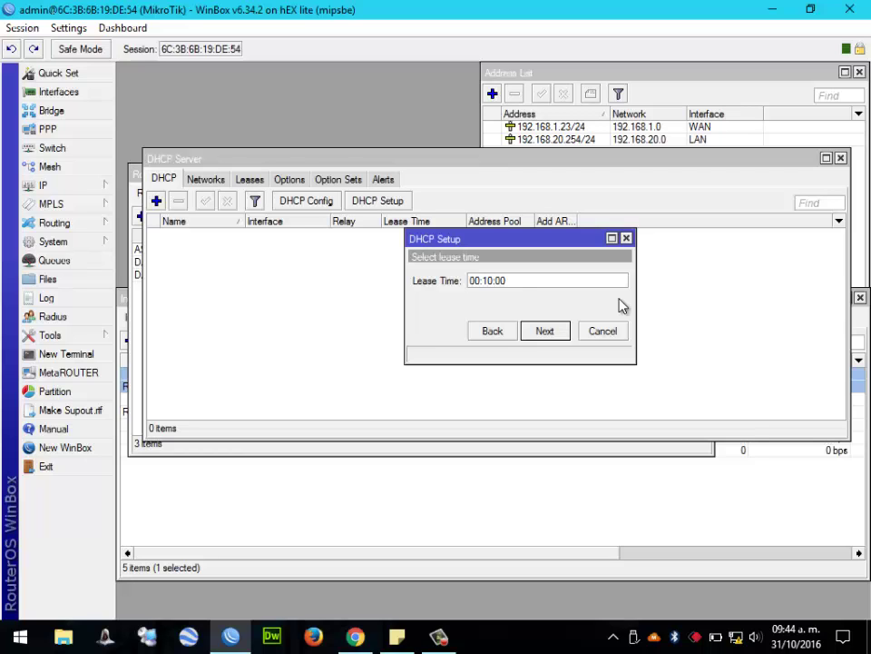
key(Left)
key(Left)
key(Left)
key(Left)
key(Delete)
text(1)
key(Right)
key(Right)
key(Right)
key(BackSpace)
text(0)
click(550, 335)
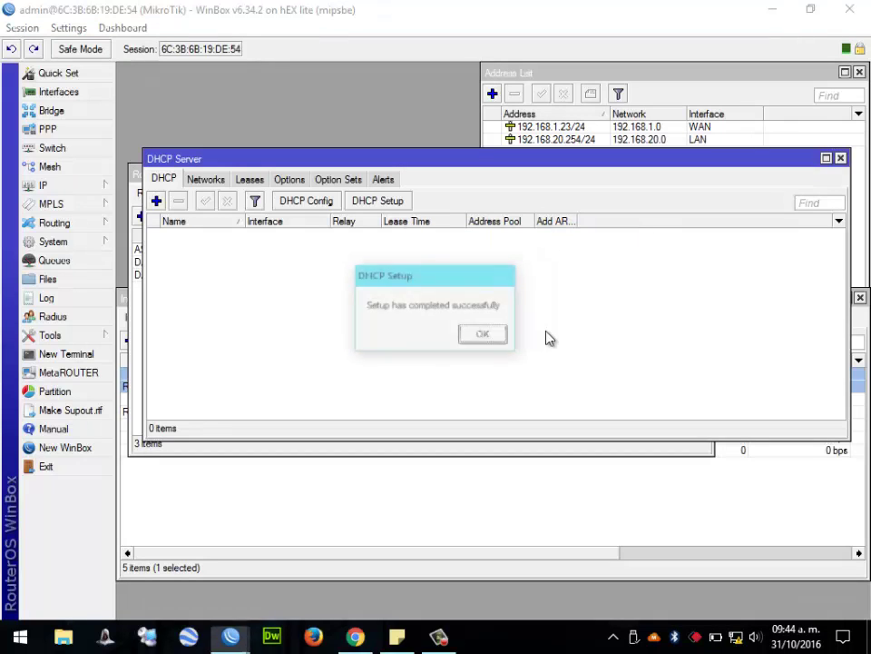
Step: Allow network discovery and view dhcp1's leases showing the client bound at 192.168.20.225
click(481, 333)
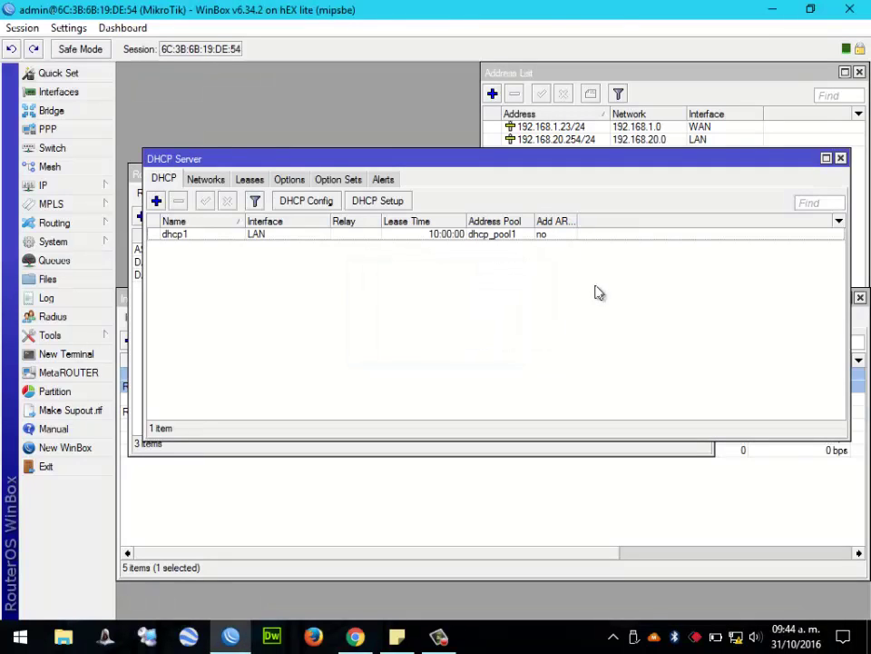
click(230, 236)
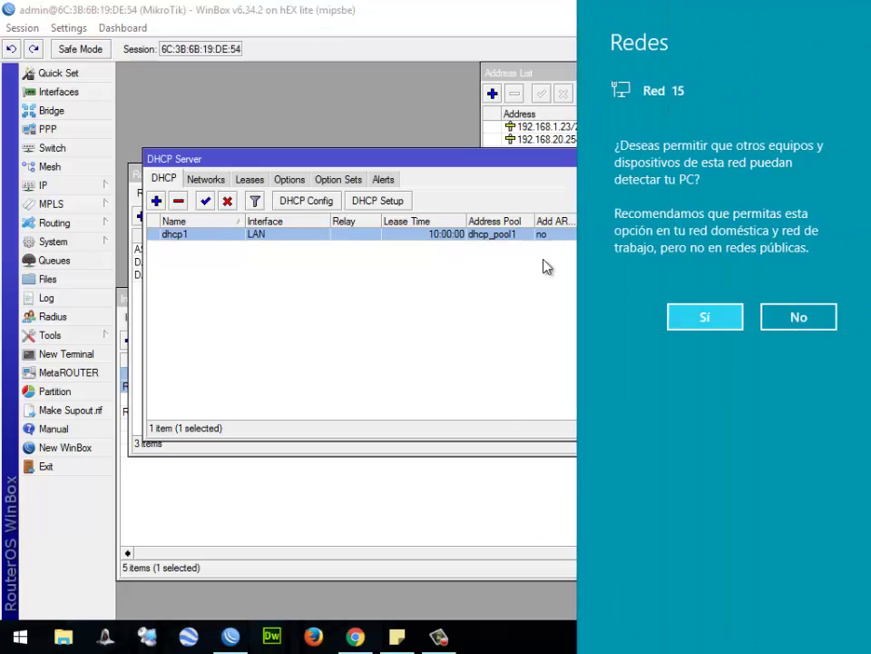
click(706, 317)
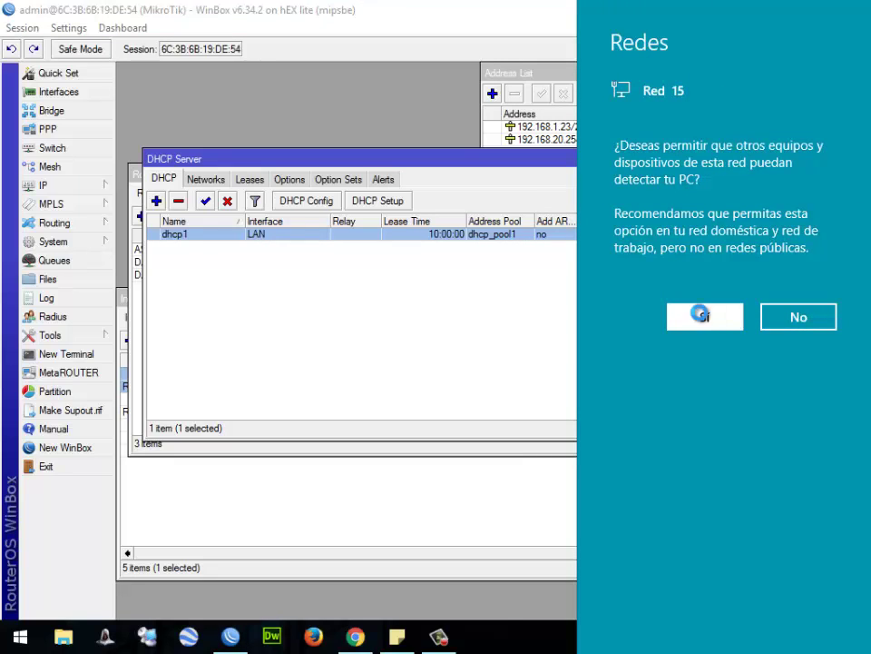
click(706, 317)
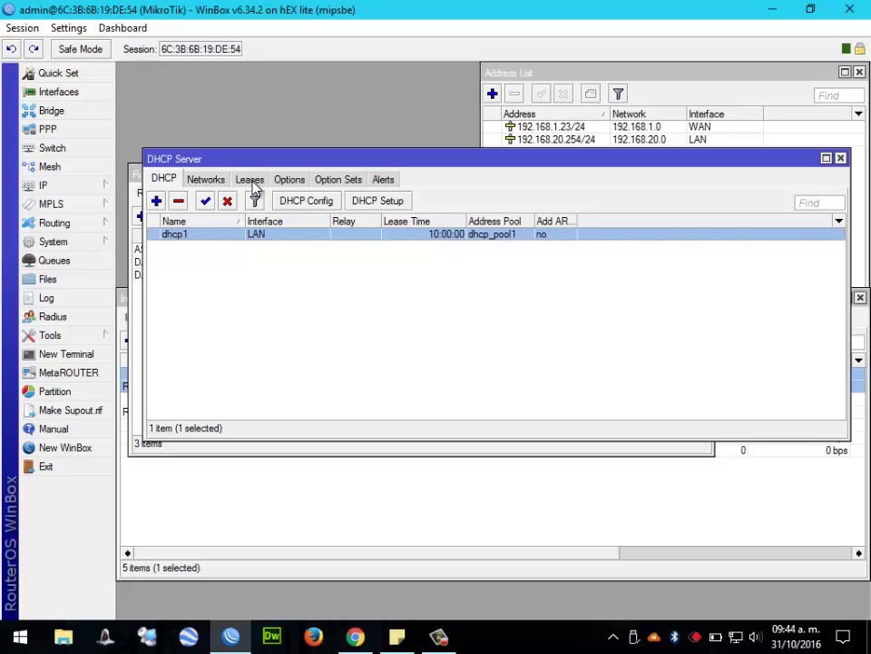
click(250, 179)
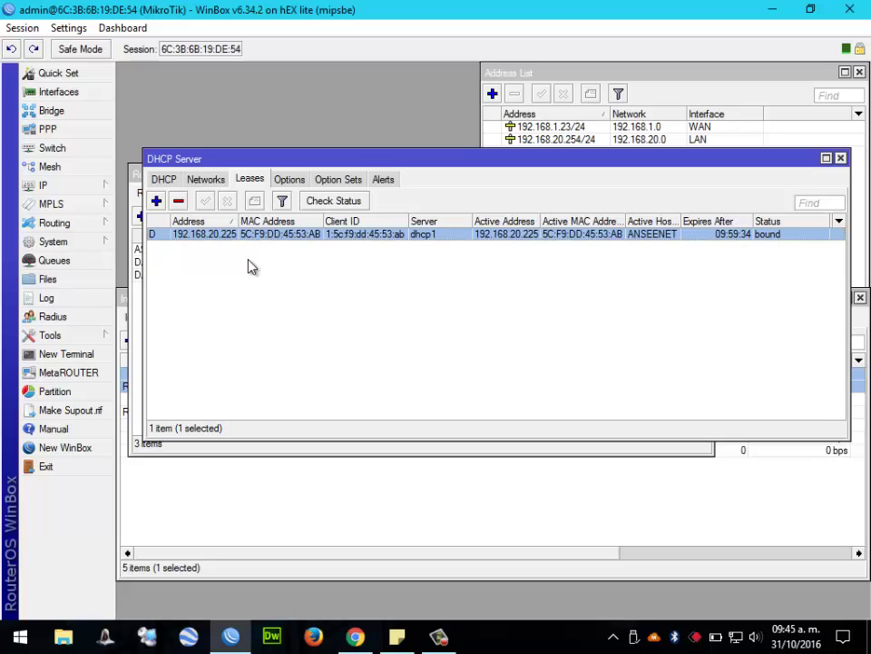
click(737, 639)
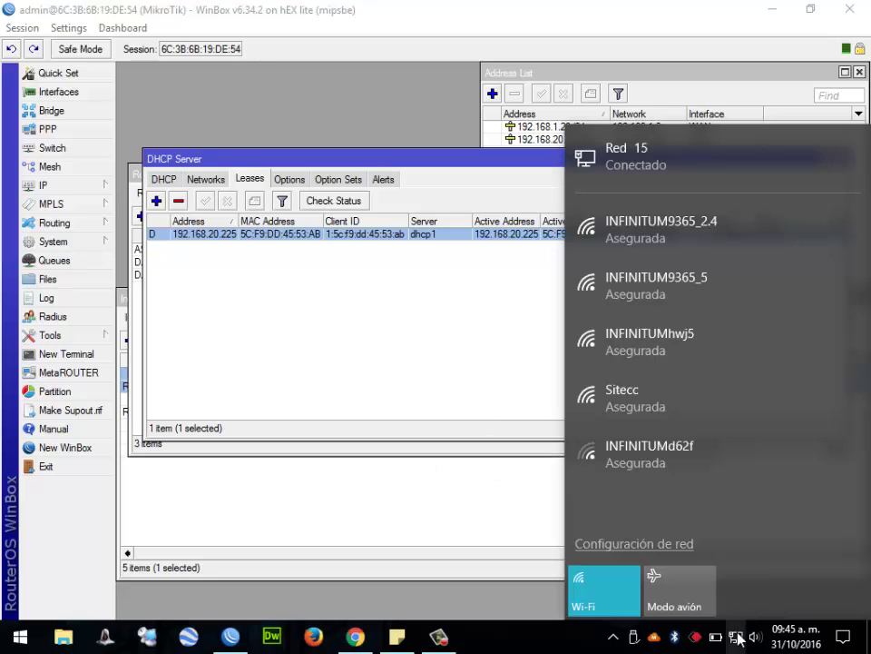
click(551, 474)
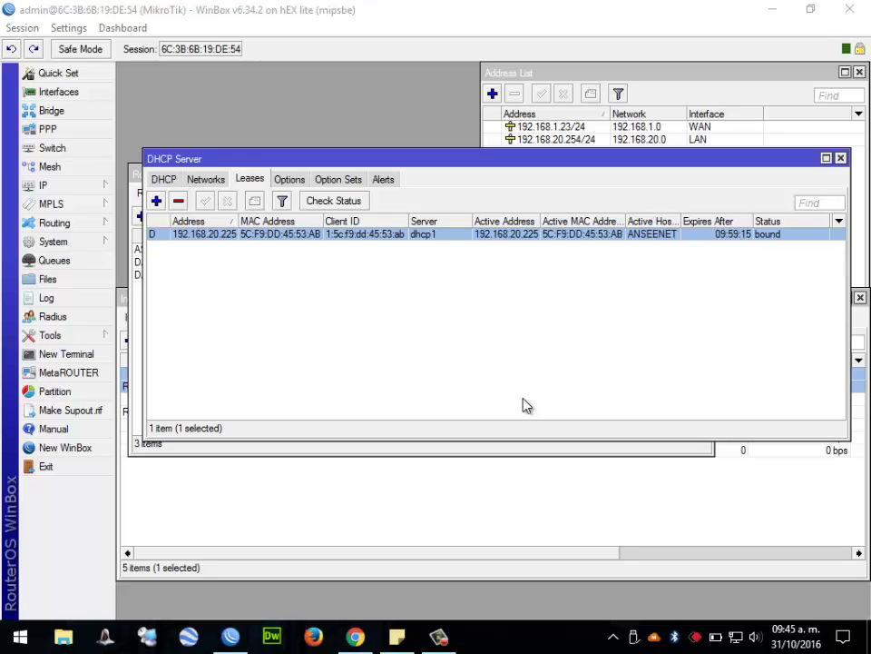
Step: Run the mexspeedtest.axtel.mx speed test in Chrome, then close the tab and minimise Chrome
click(355, 635)
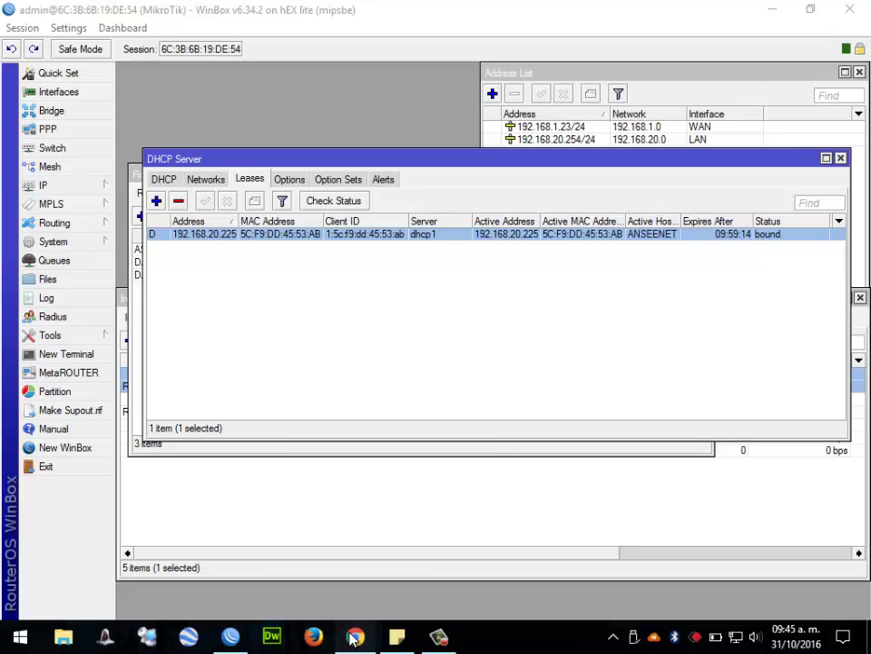
key(ctrl+a)
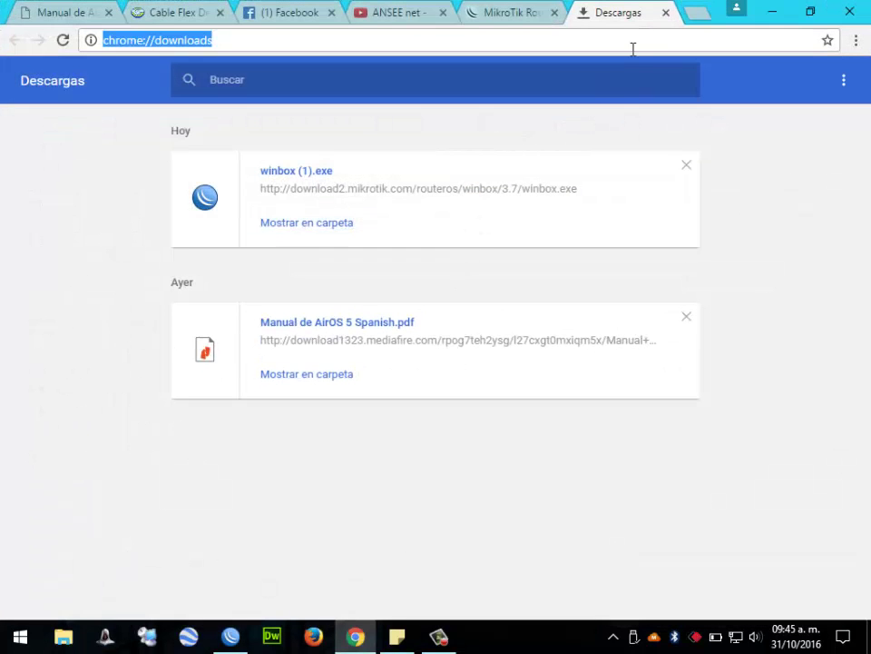
text(mex)
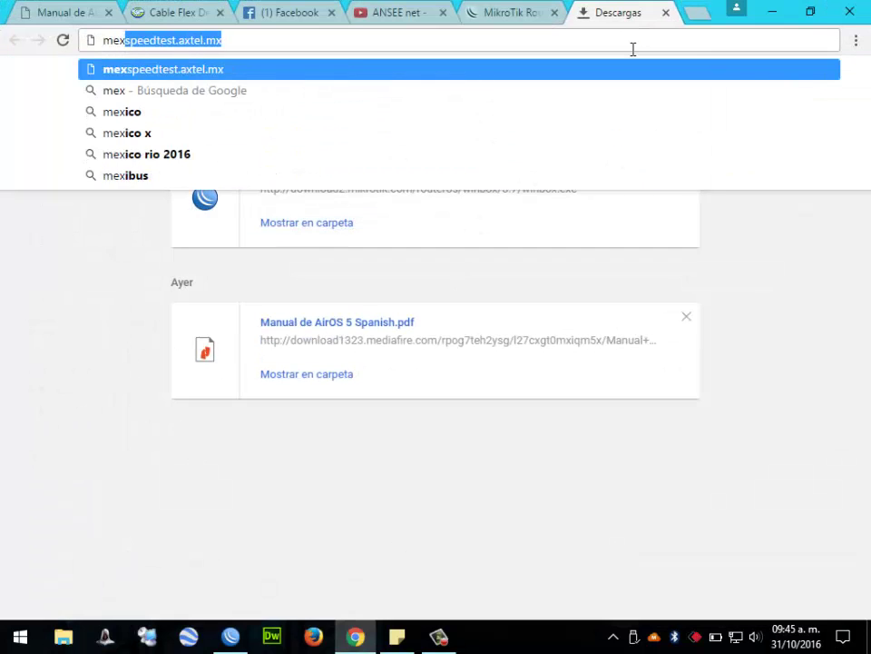
key(Return)
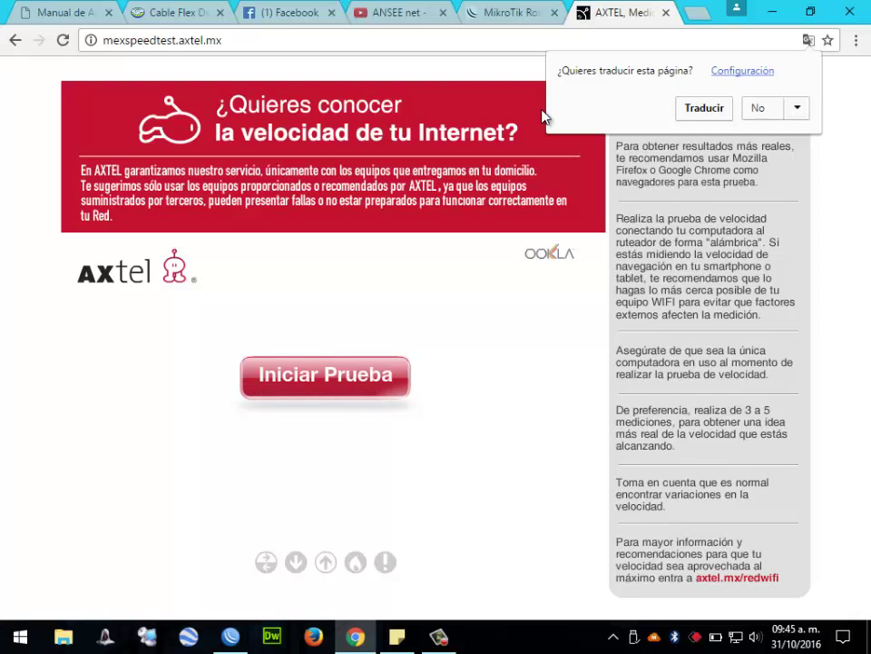
right_click(733, 636)
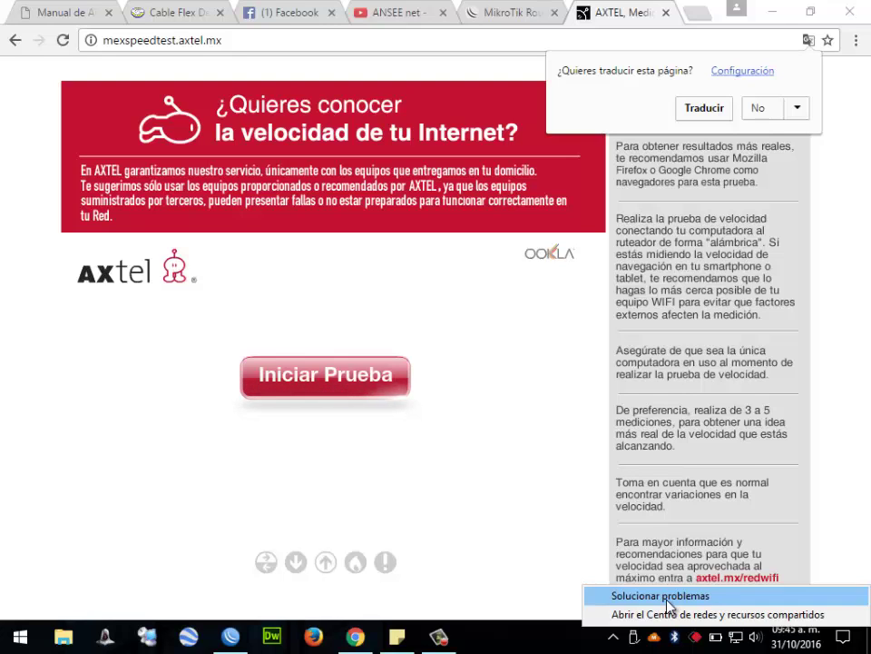
click(329, 385)
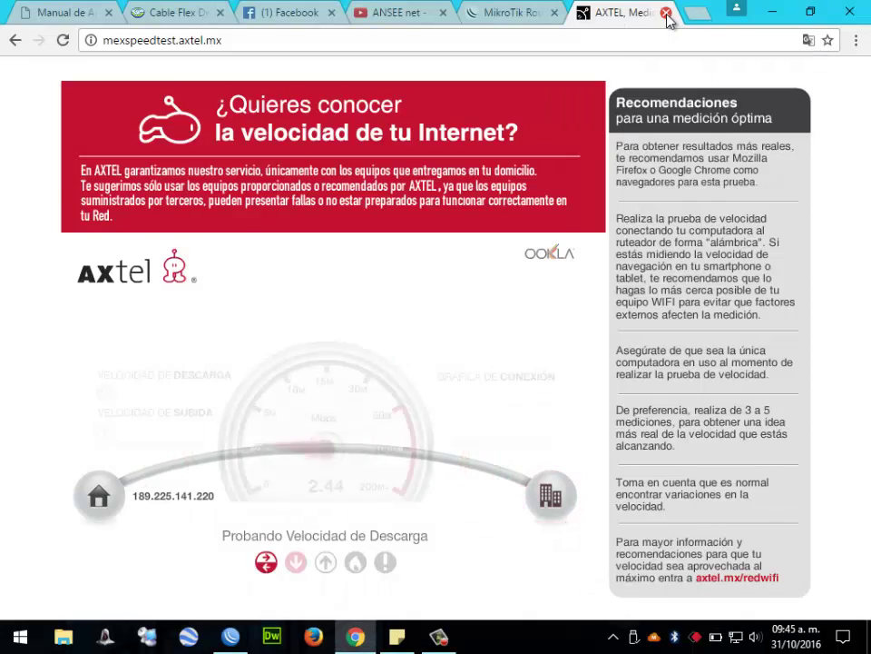
click(666, 13)
click(774, 13)
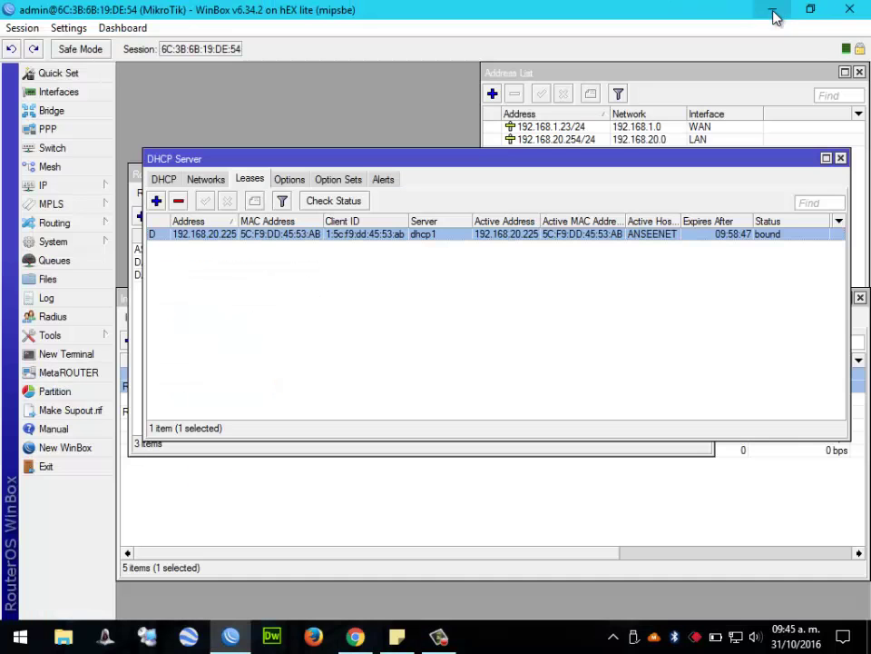
Step: Move the Route List top right and reopen IP > DHCP Server lower down
click(841, 158)
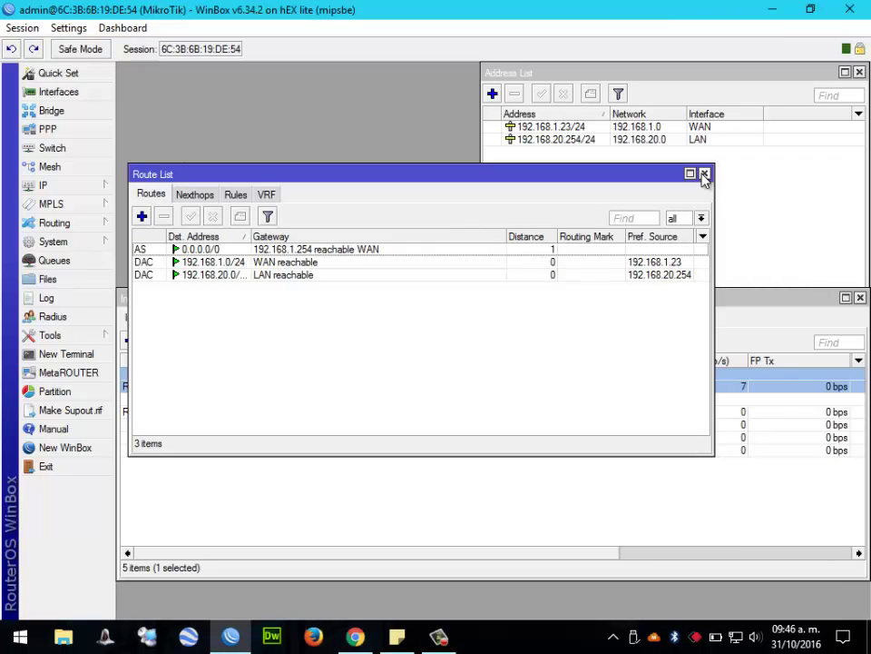
drag(625, 173, 780, 76)
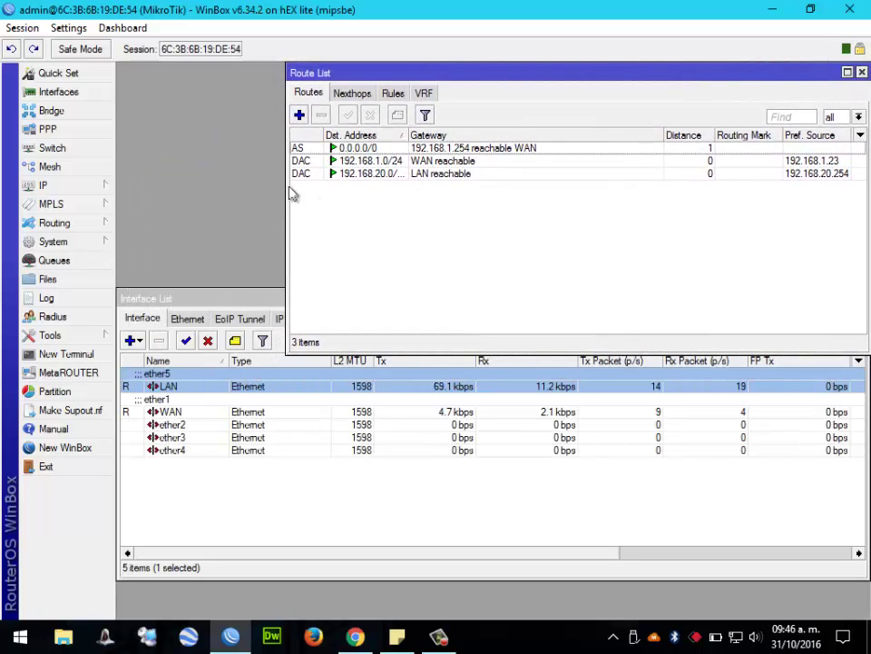
click(95, 188)
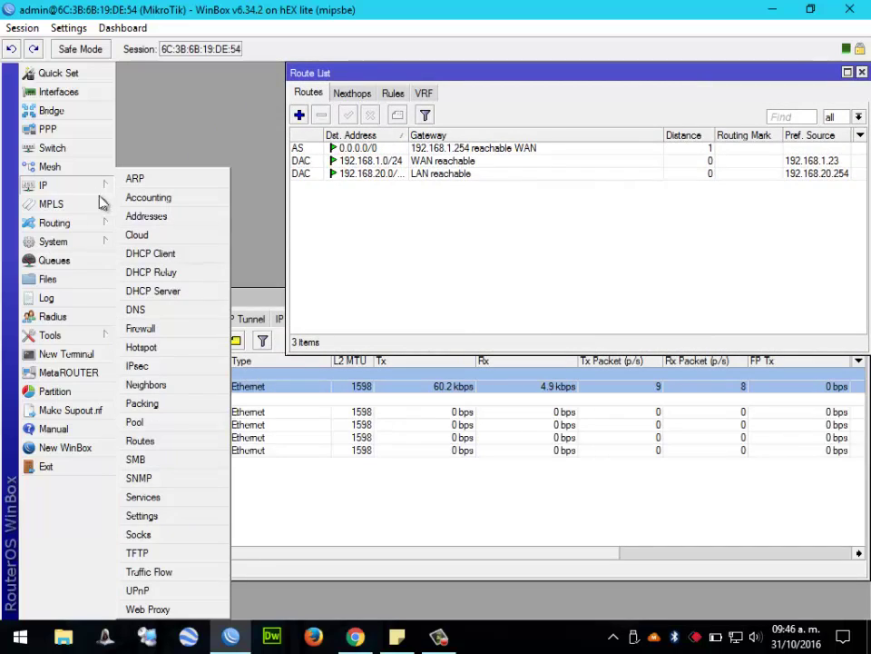
click(152, 291)
click(250, 179)
drag(281, 161, 278, 327)
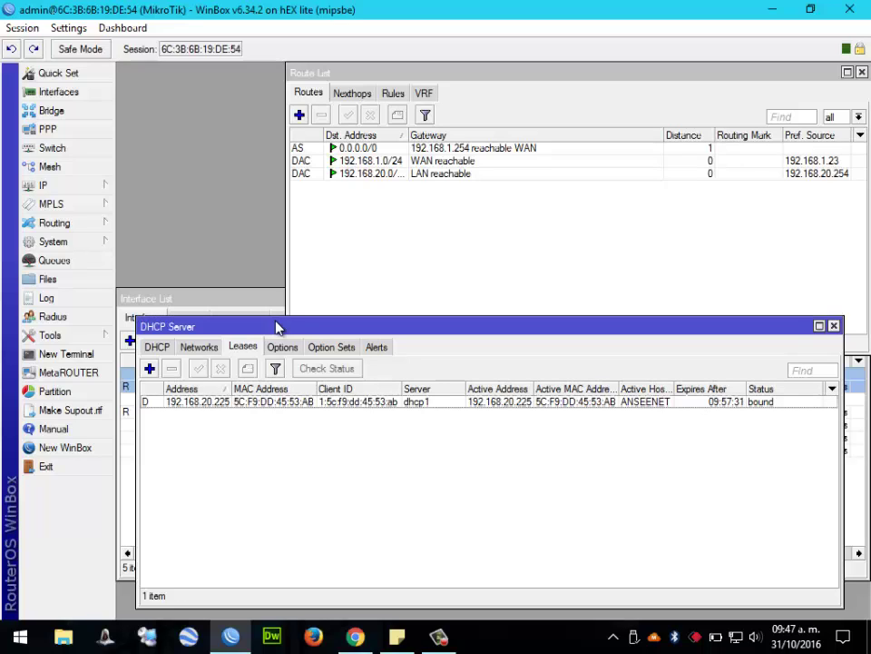
Step: Bring the Interface List to the front and select ether2, ether3 and ether4 together
click(211, 307)
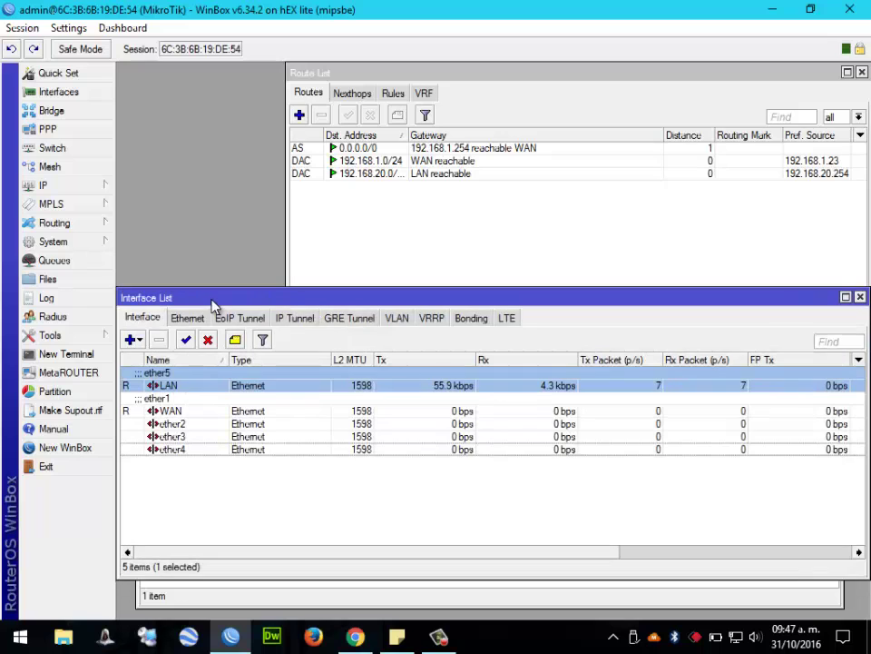
drag(219, 296, 223, 163)
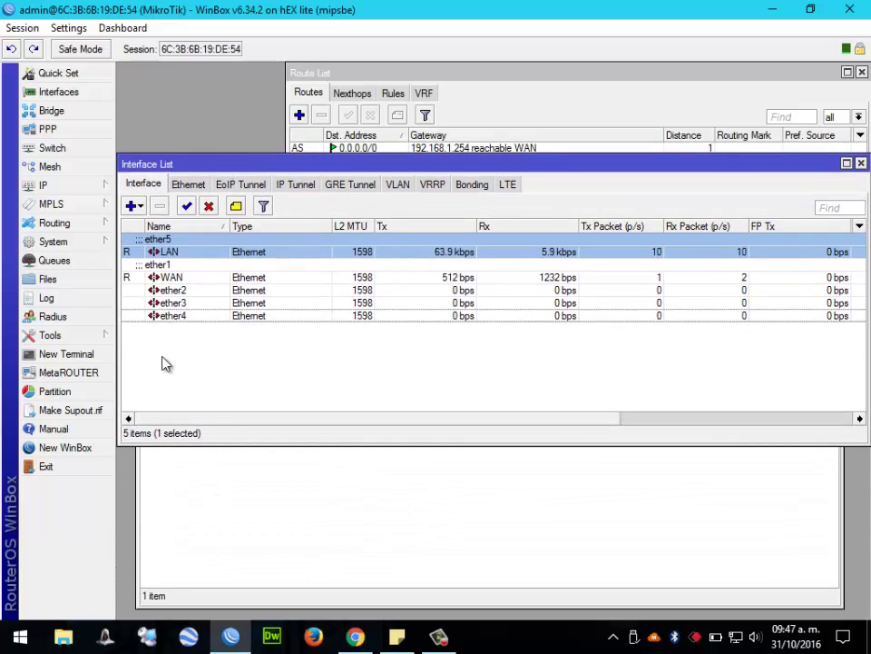
key(End)
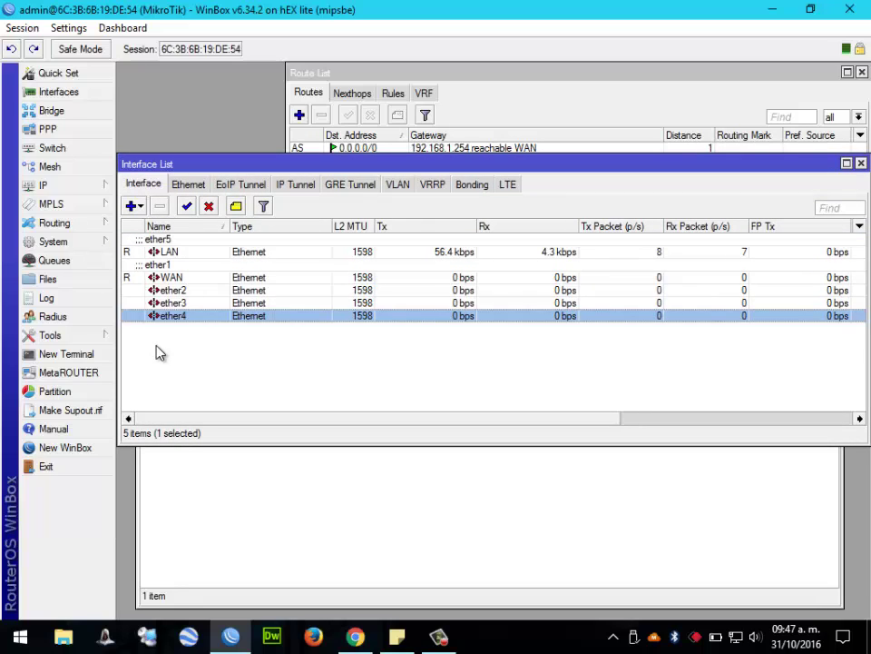
key(shift+Up)
key(shift+Up)
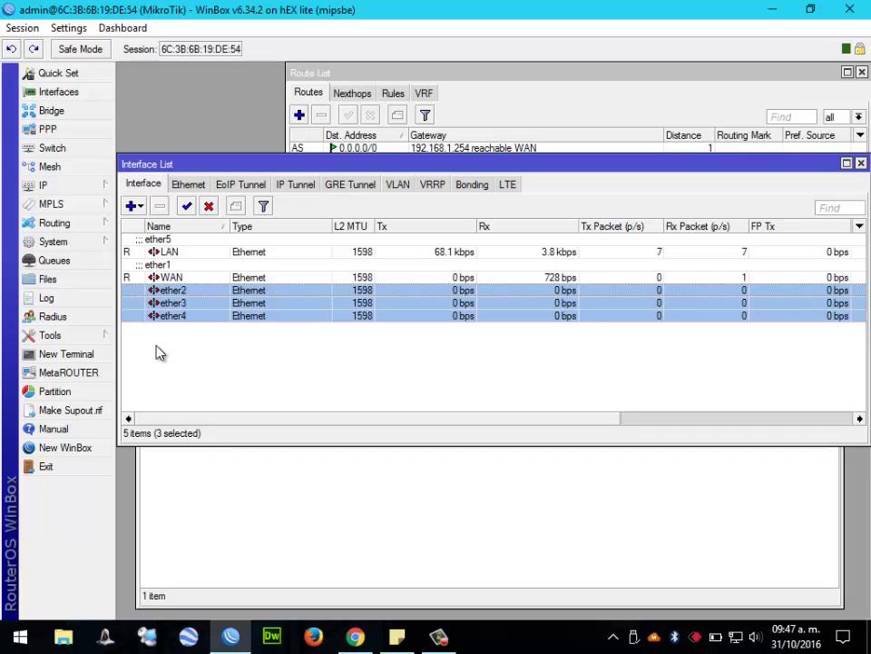
key(Up)
key(Up)
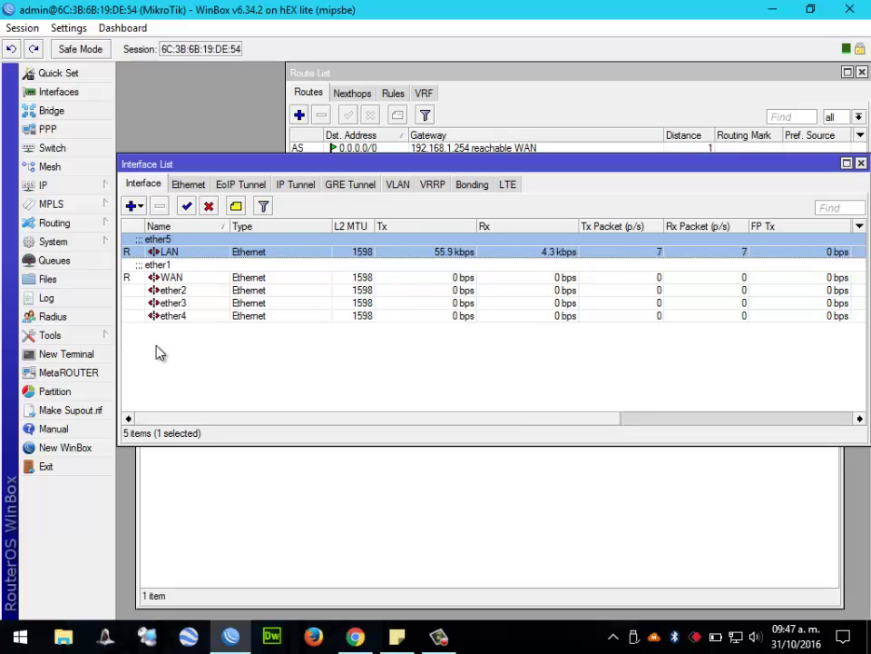
key(Down)
key(Down)
key(Down)
key(Up)
key(shift+Down)
key(shift+Down)
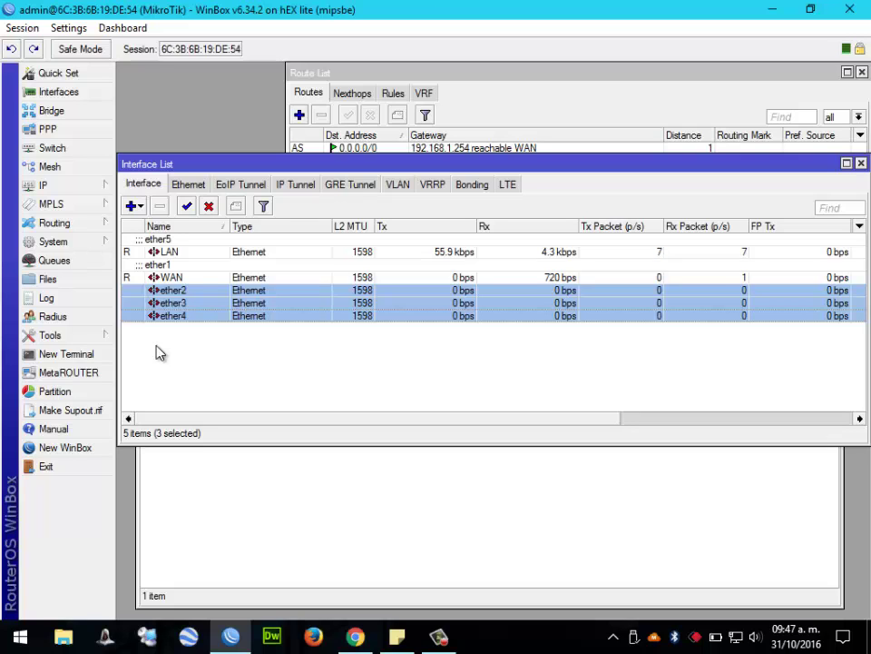
key(Home)
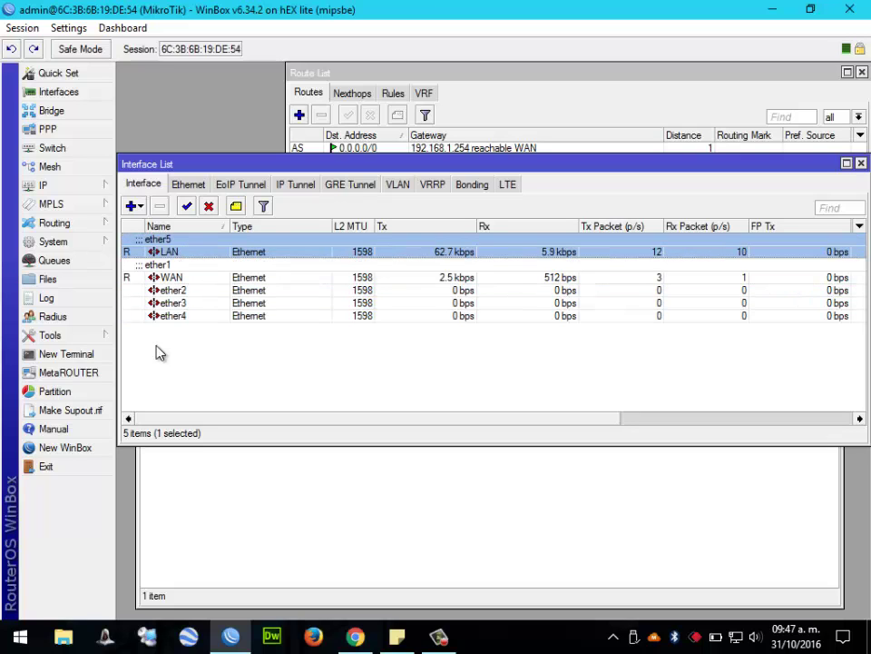
key(Down)
key(Down)
key(Down)
key(Up)
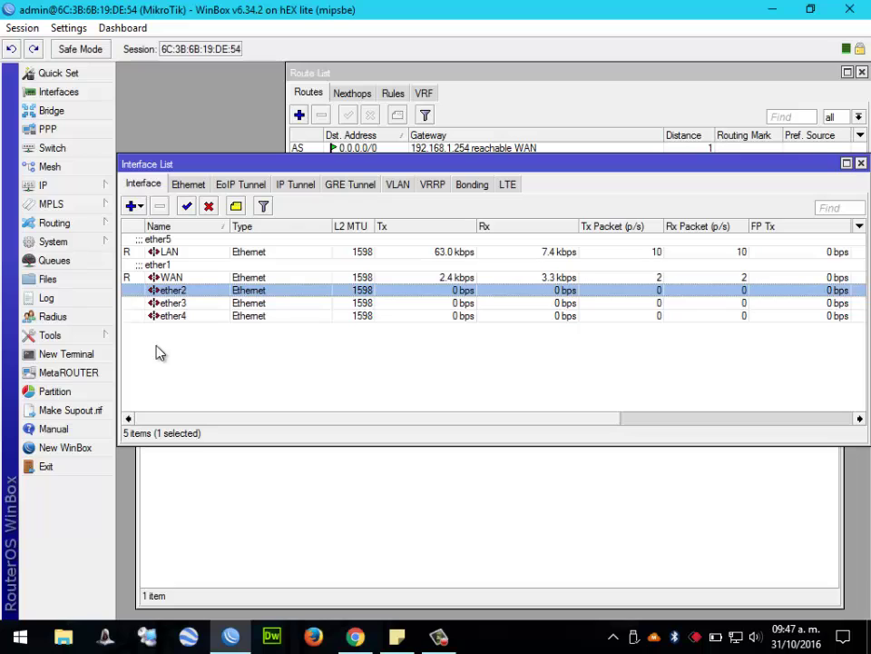
key(shift+Down)
key(shift+Down)
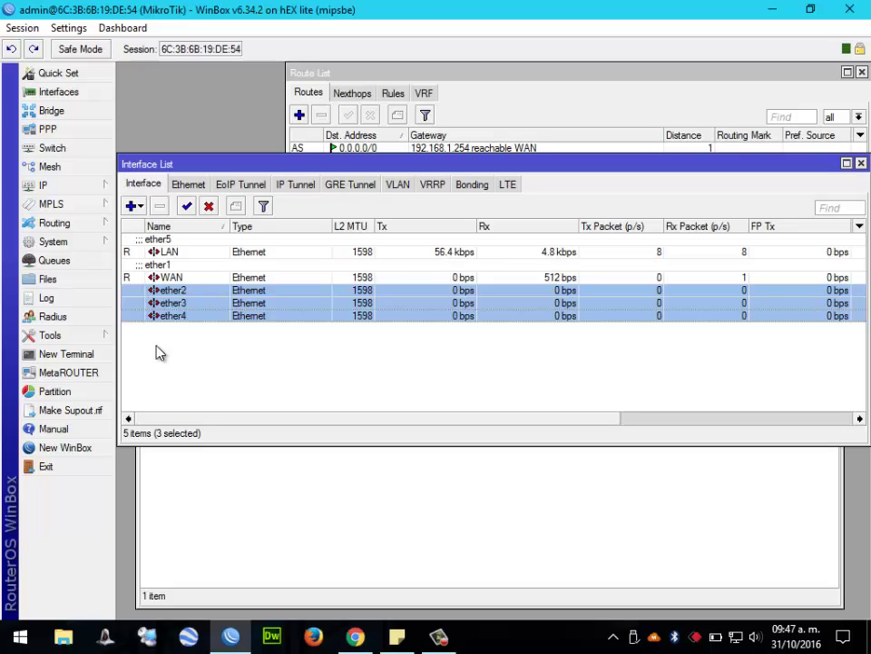
Step: Add a mesh interface named 'puente', apply it and close the dialog
click(84, 171)
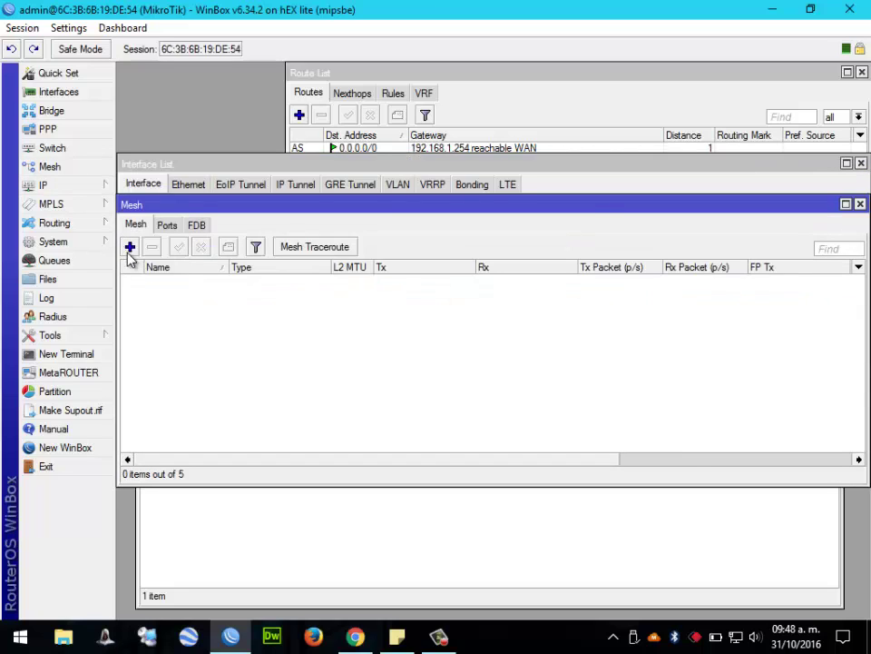
click(130, 249)
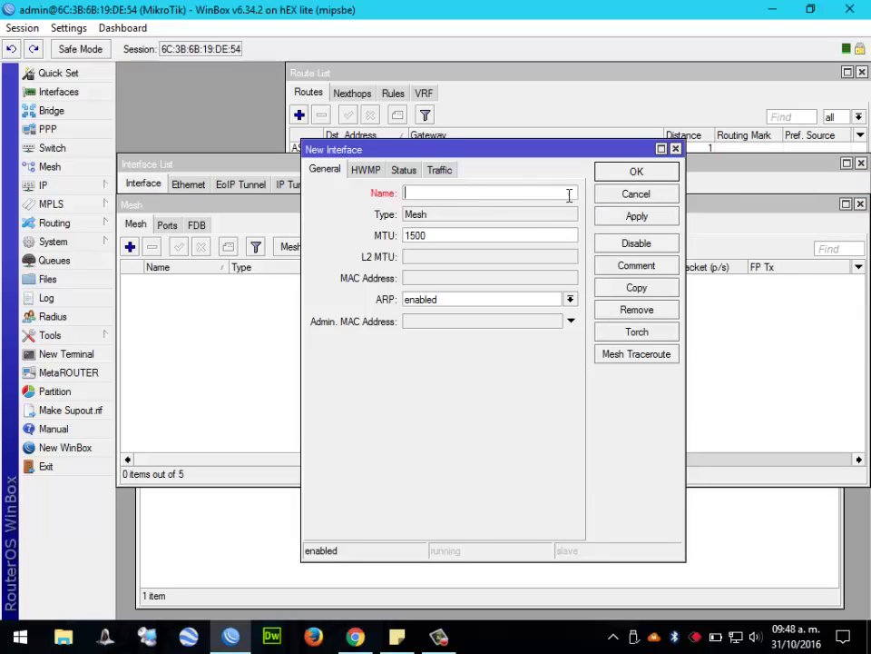
text(puente)
click(657, 222)
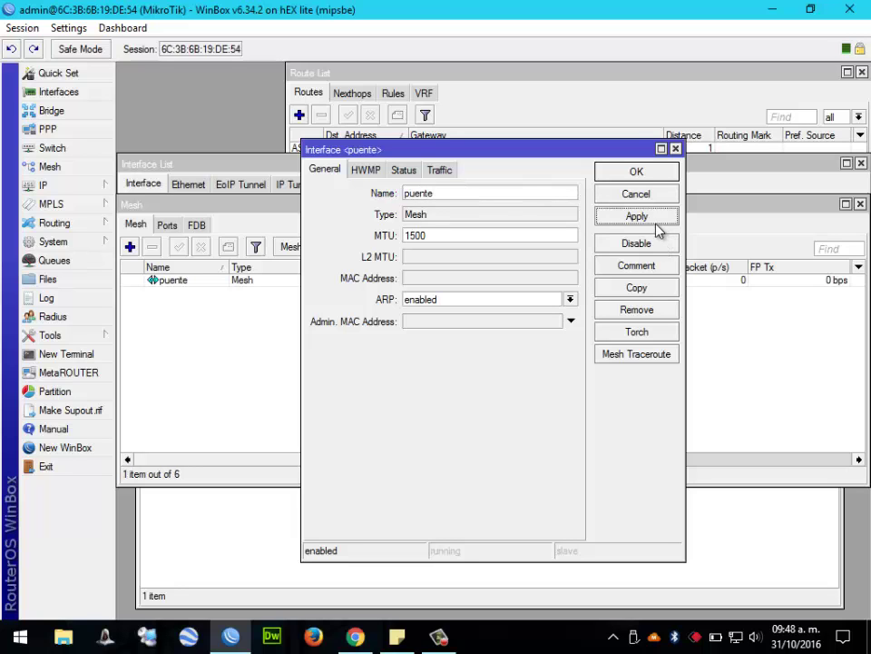
click(654, 174)
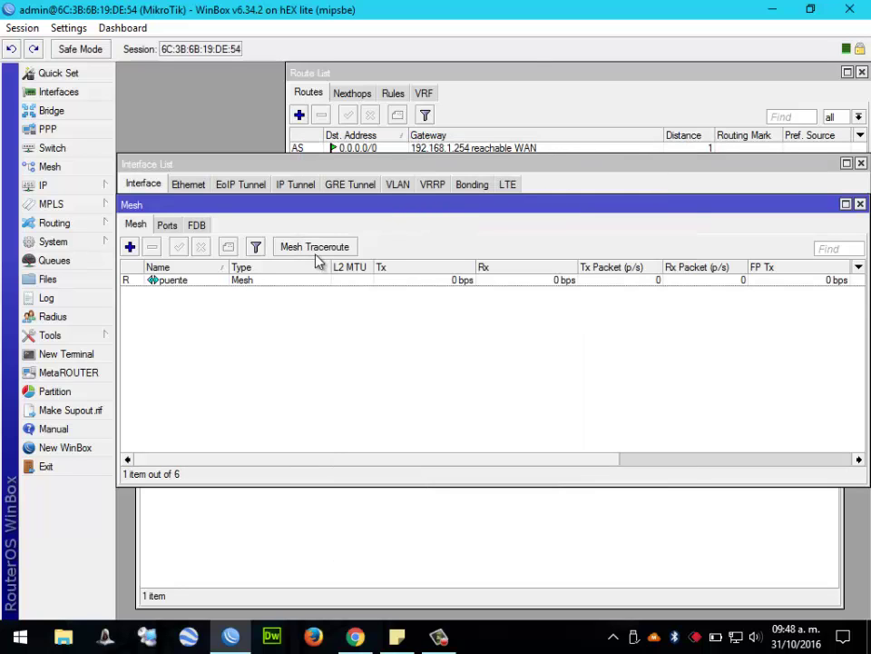
Step: Add LAN as a port of the puente mesh
click(171, 226)
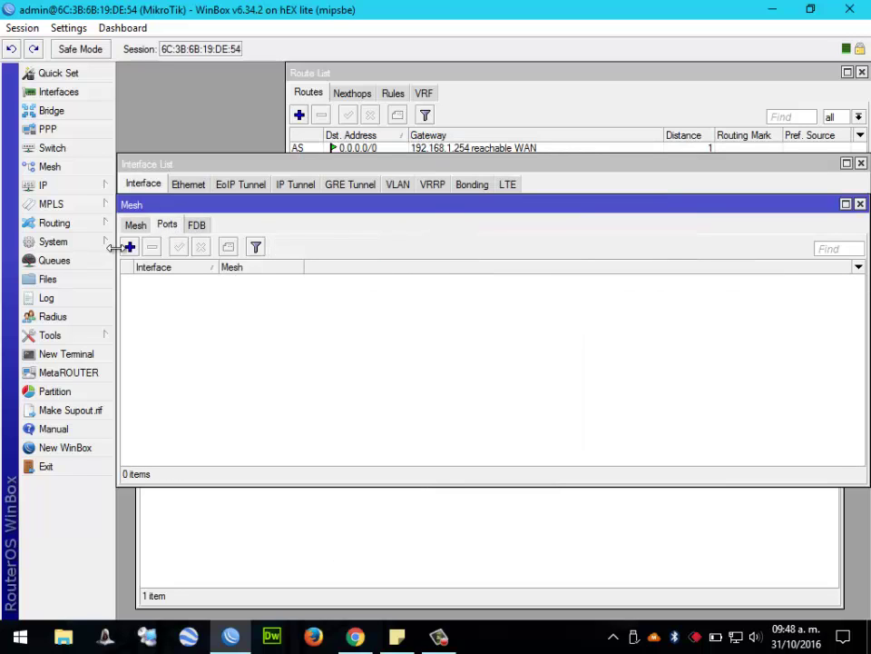
click(129, 247)
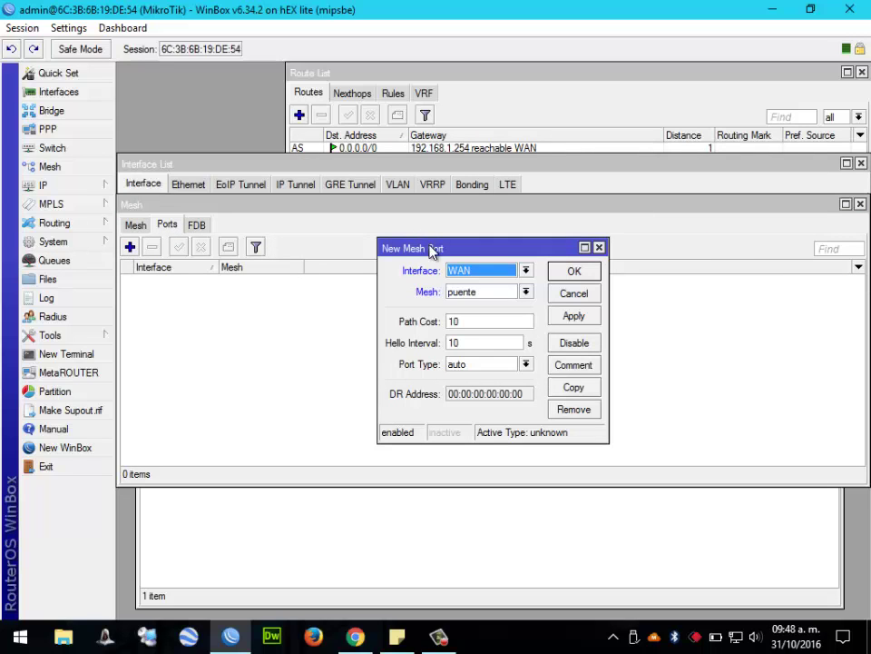
click(526, 270)
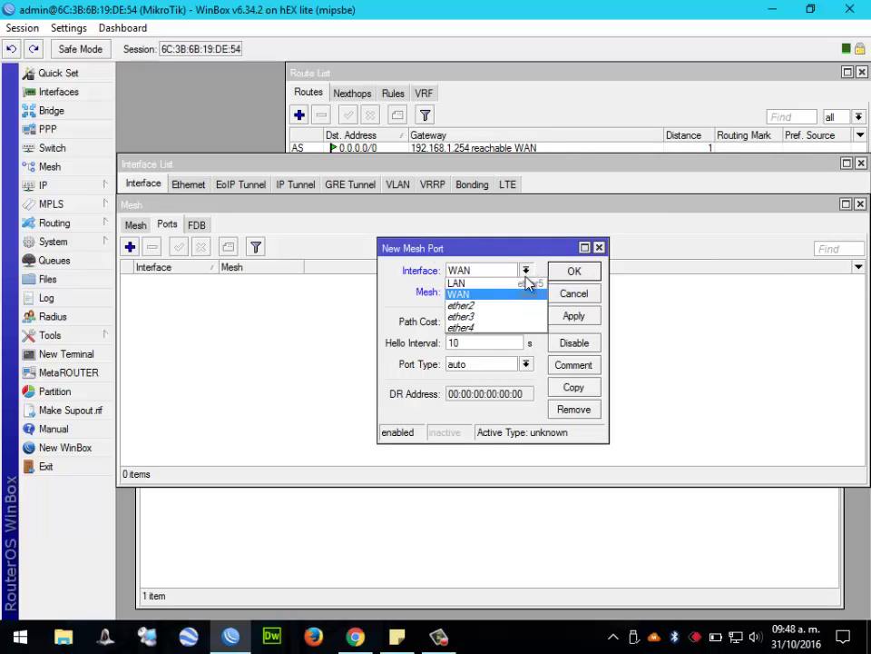
click(509, 289)
click(569, 318)
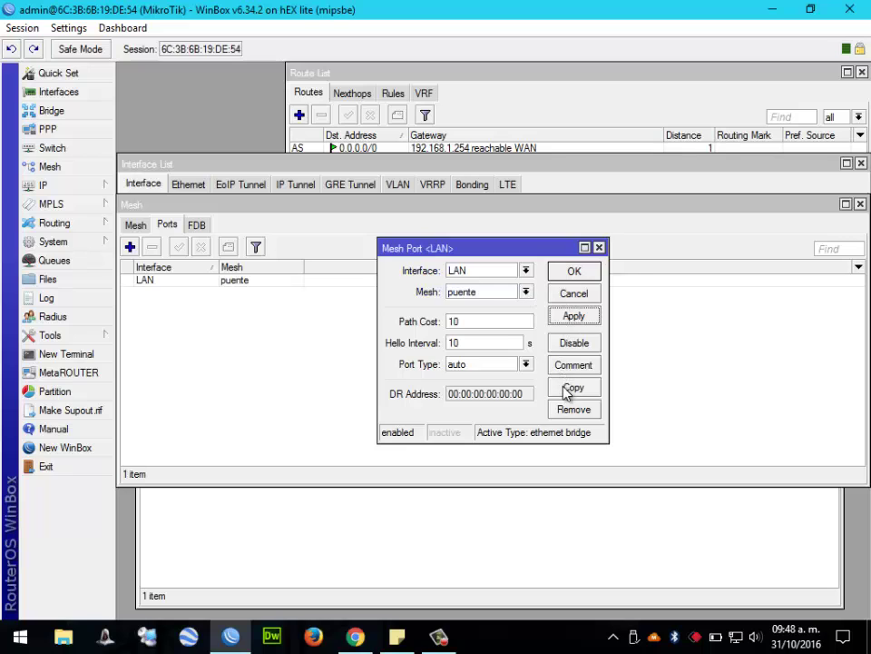
Step: Copy the LAN port to add ether2 and ether3 as puente mesh ports
click(570, 390)
click(545, 289)
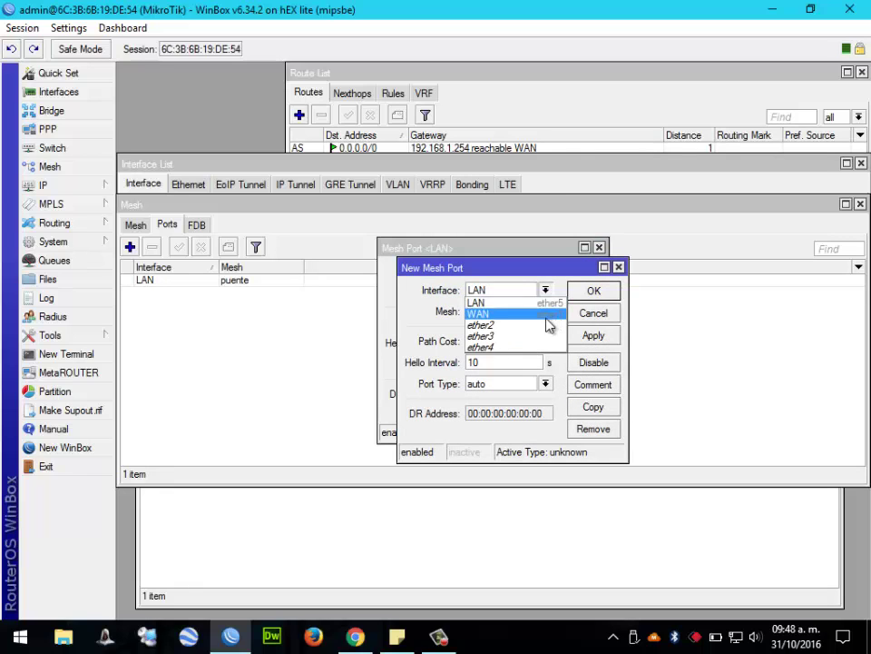
click(545, 325)
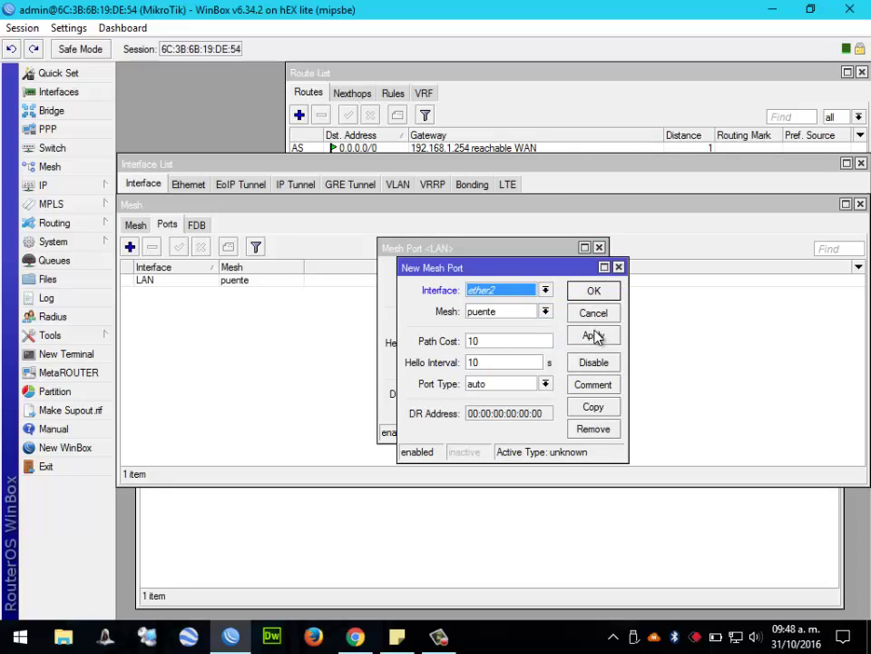
click(595, 336)
click(594, 291)
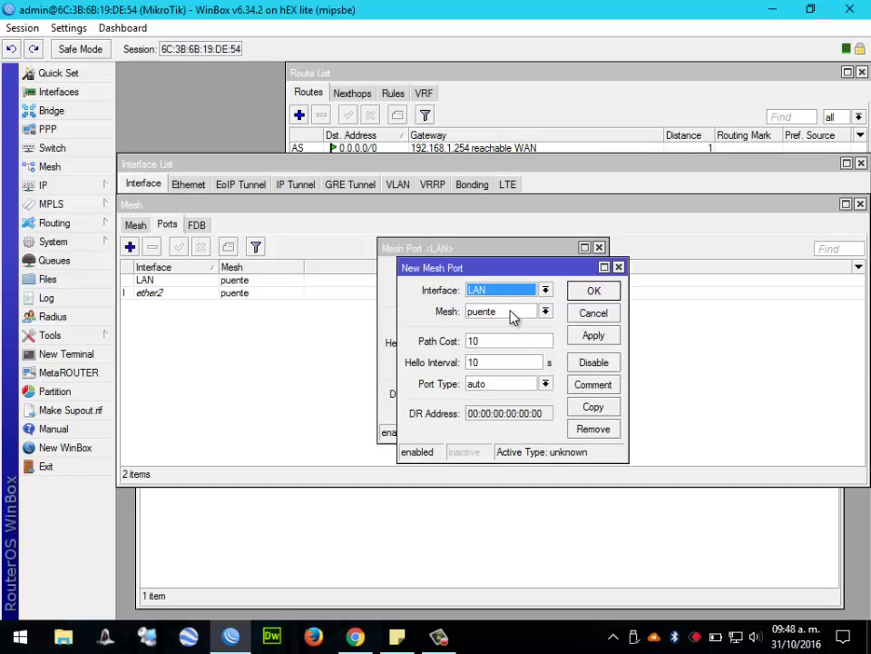
click(543, 289)
click(526, 336)
click(592, 335)
Step: Add ether4 as a puente mesh port and close all the port windows
click(592, 406)
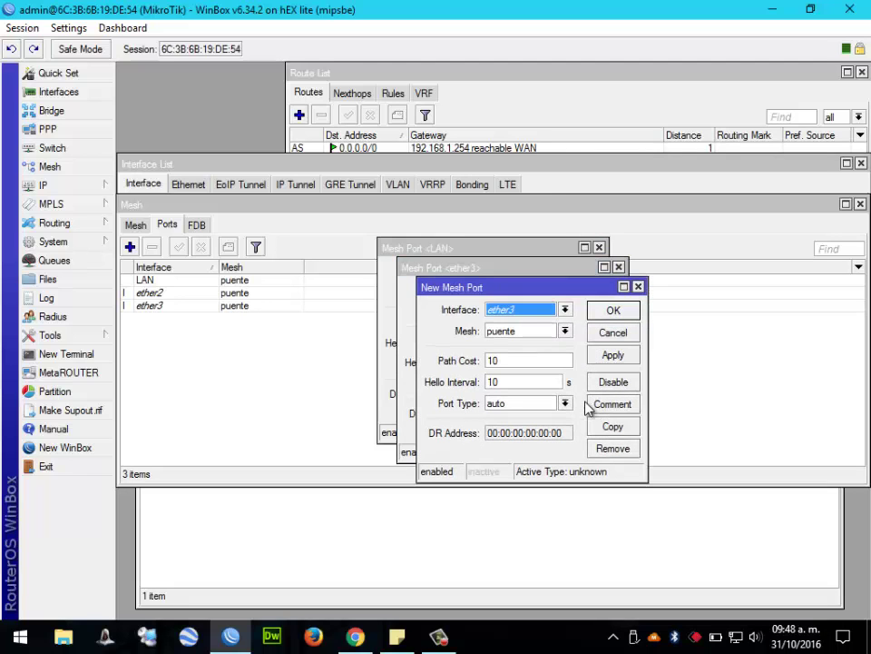
click(565, 310)
click(553, 366)
click(615, 355)
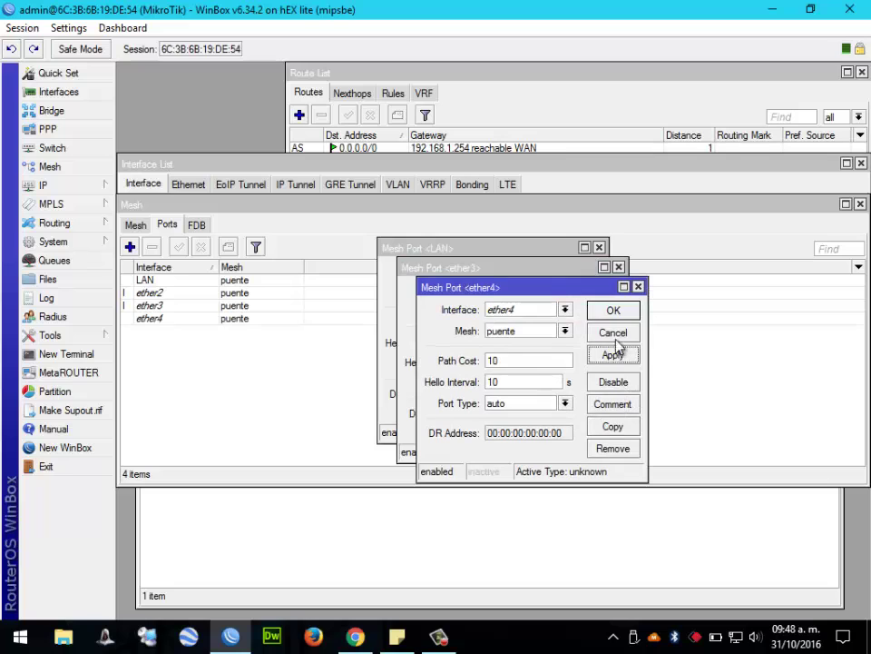
click(614, 310)
click(598, 293)
click(587, 277)
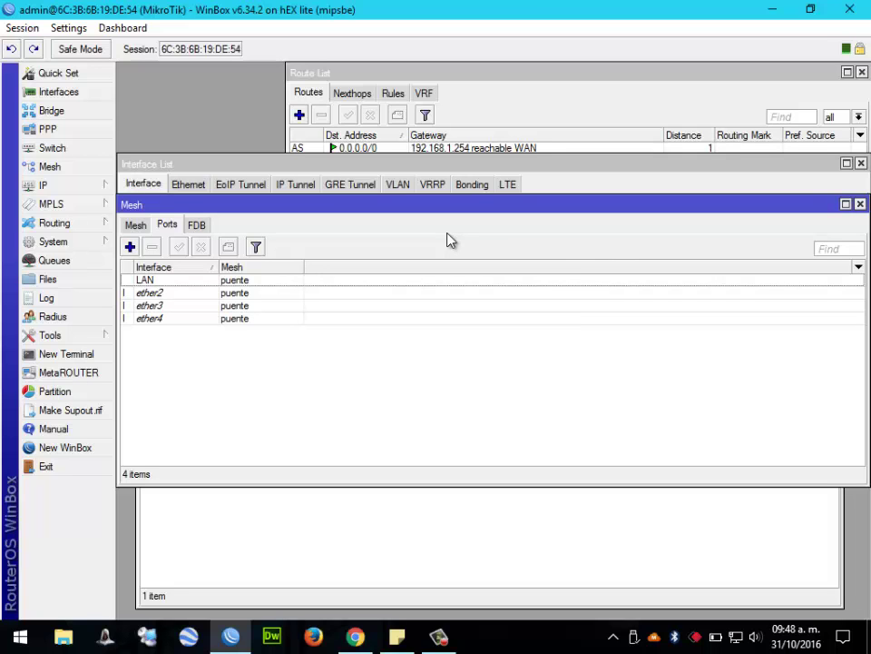
Step: Move the Mesh window down and the Interface List up to show the interfaces
drag(454, 213, 451, 288)
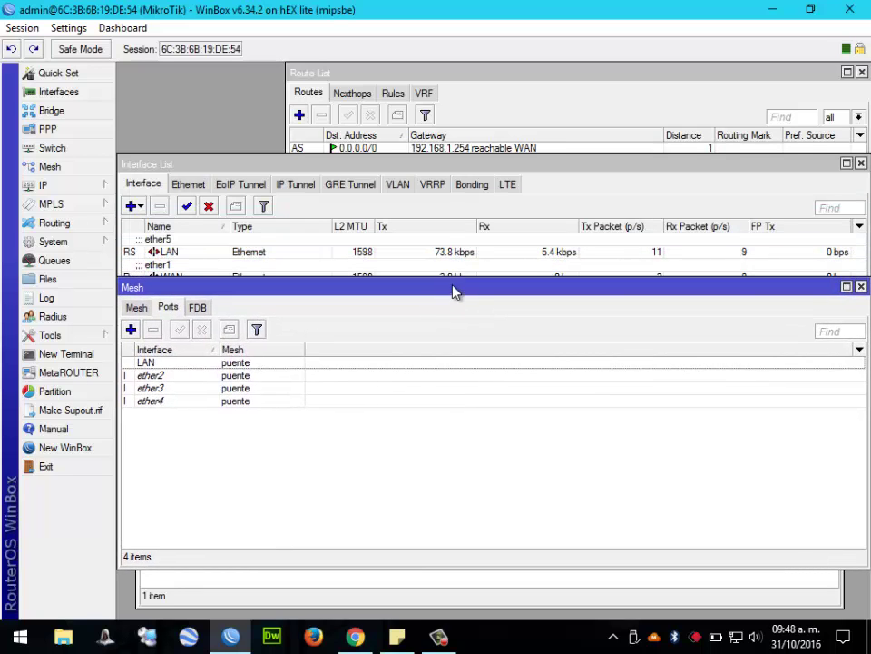
drag(448, 160, 439, 87)
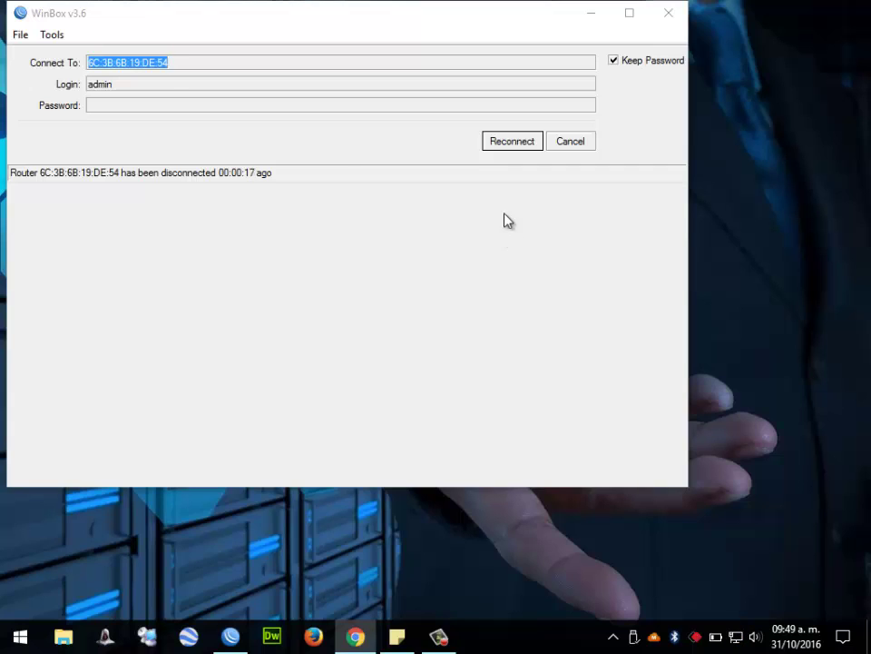
Step: Reconnect to the hEX lite and close the Mesh, Interface List and DHCP Server windows
click(495, 141)
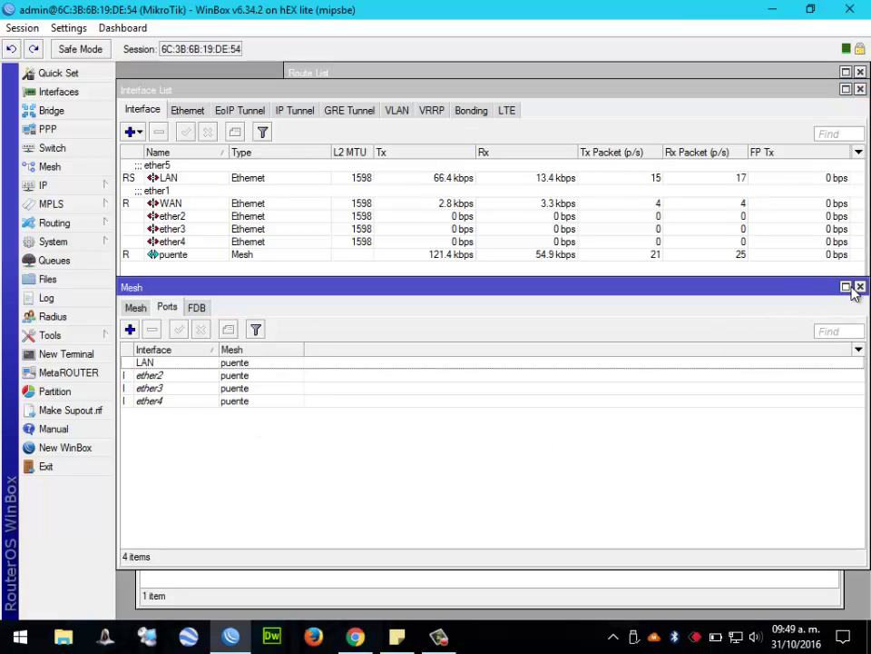
click(860, 287)
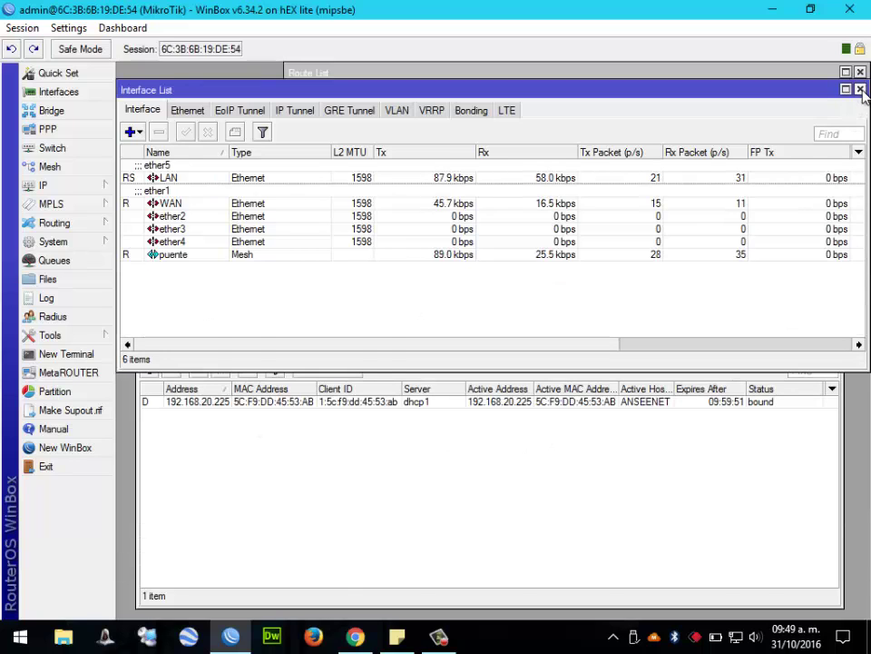
click(861, 89)
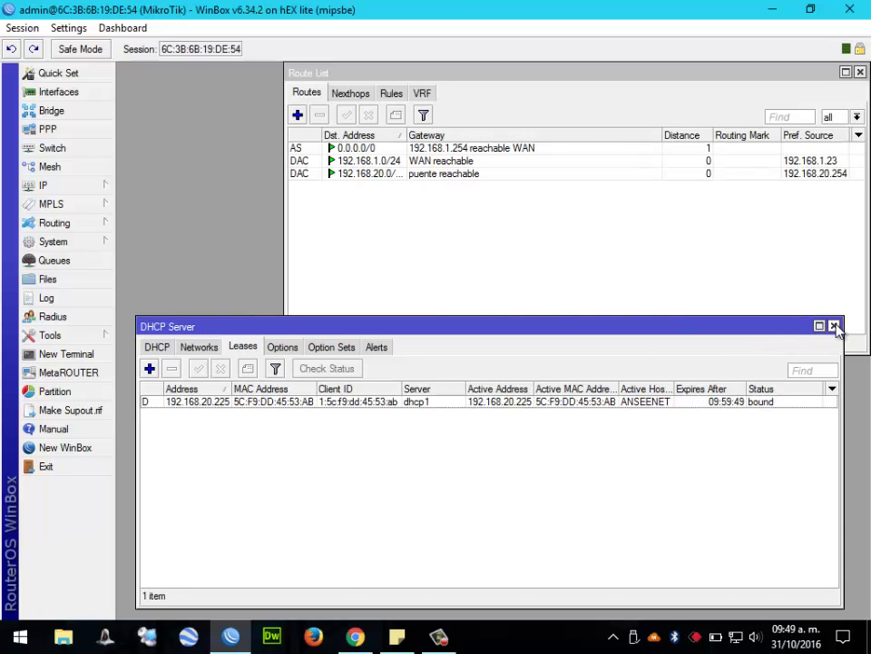
click(833, 325)
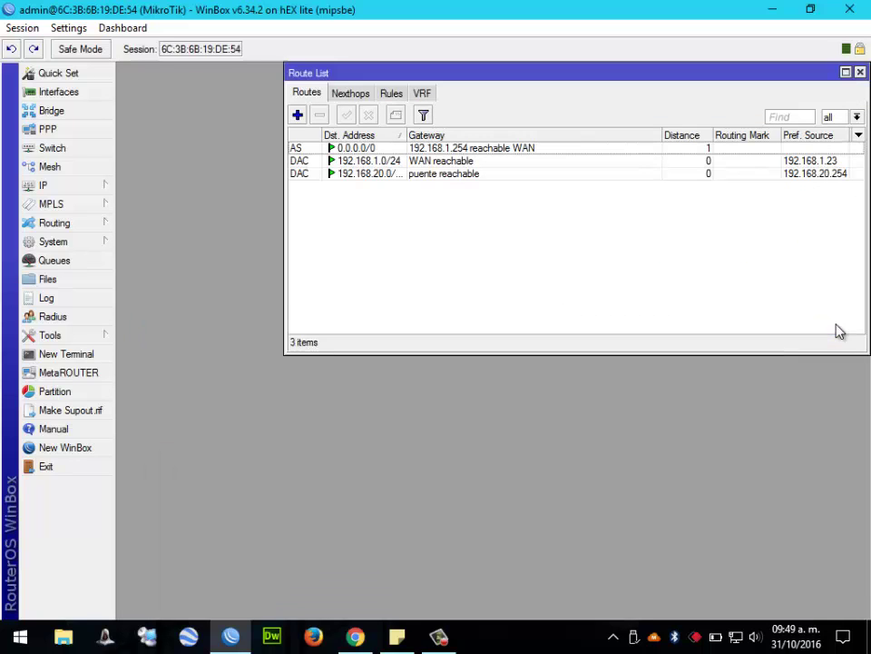
click(91, 187)
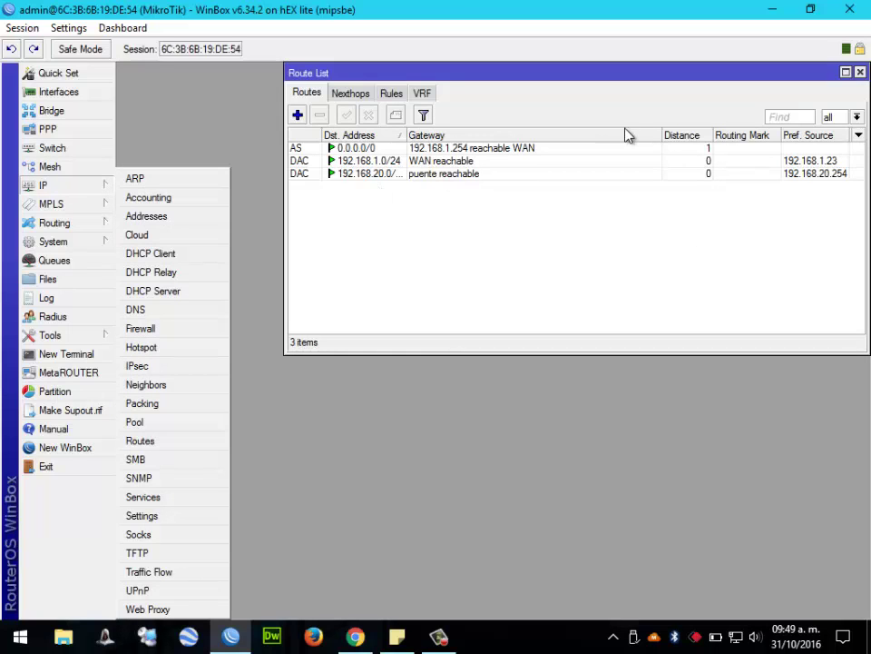
Step: Reassign the 192.168.20.254/24 address from LAN to the puente interface
click(860, 72)
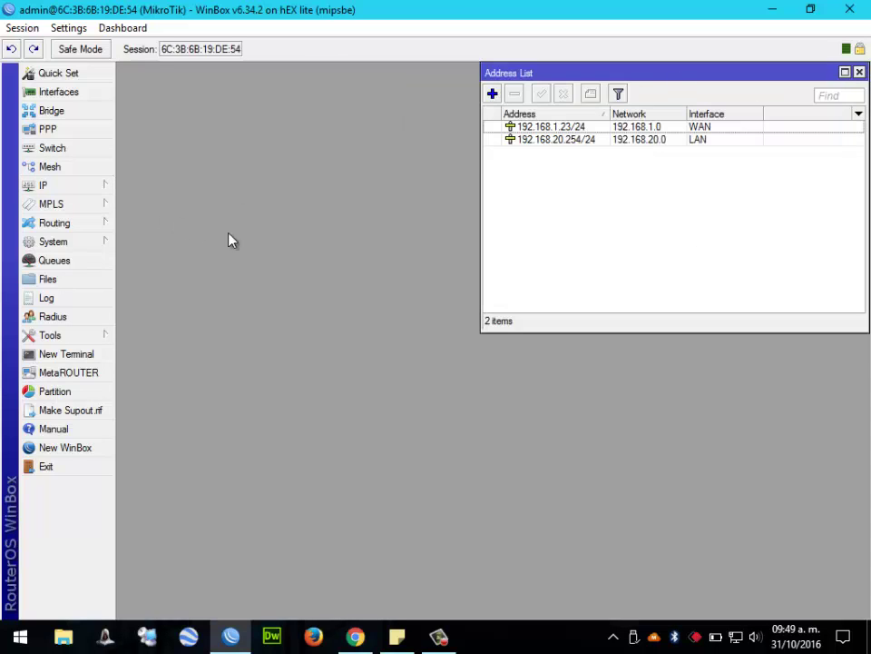
drag(515, 75, 418, 177)
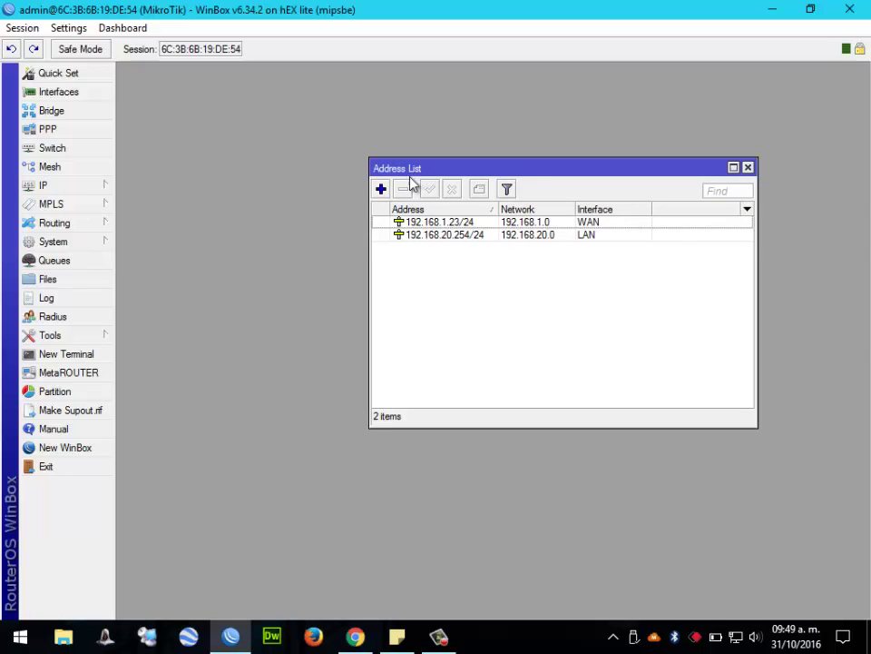
click(427, 237)
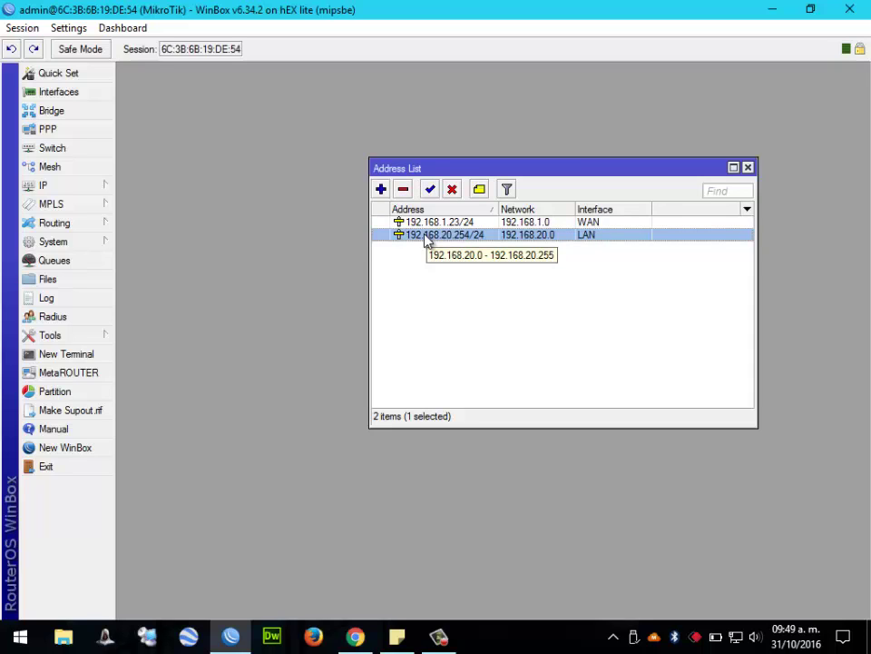
double_click(427, 237)
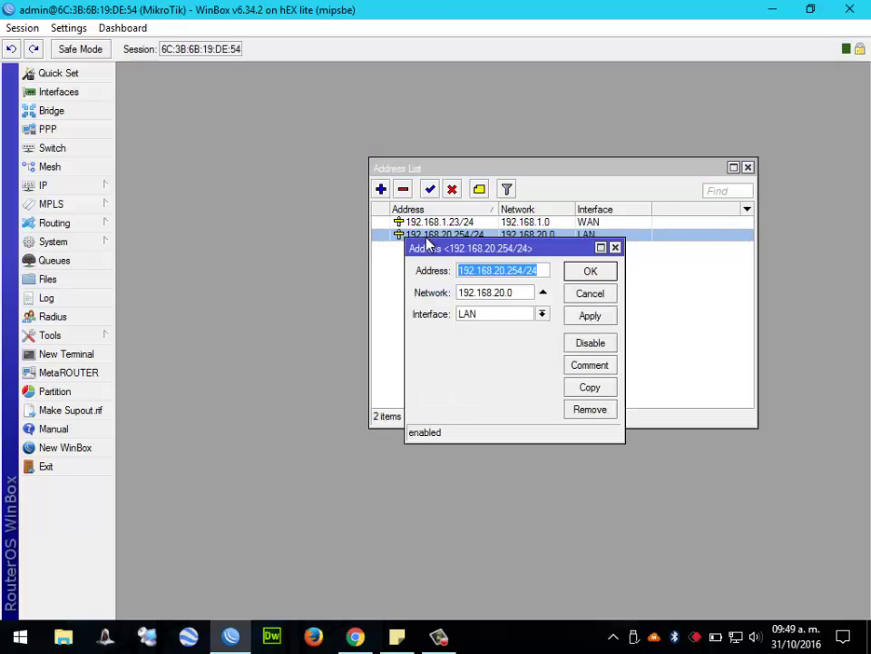
click(543, 315)
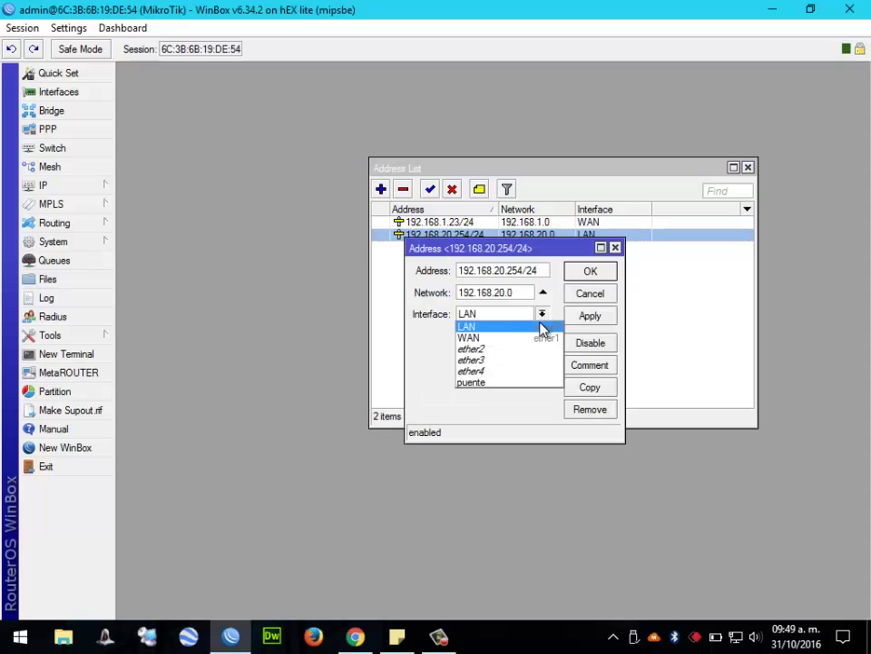
click(519, 382)
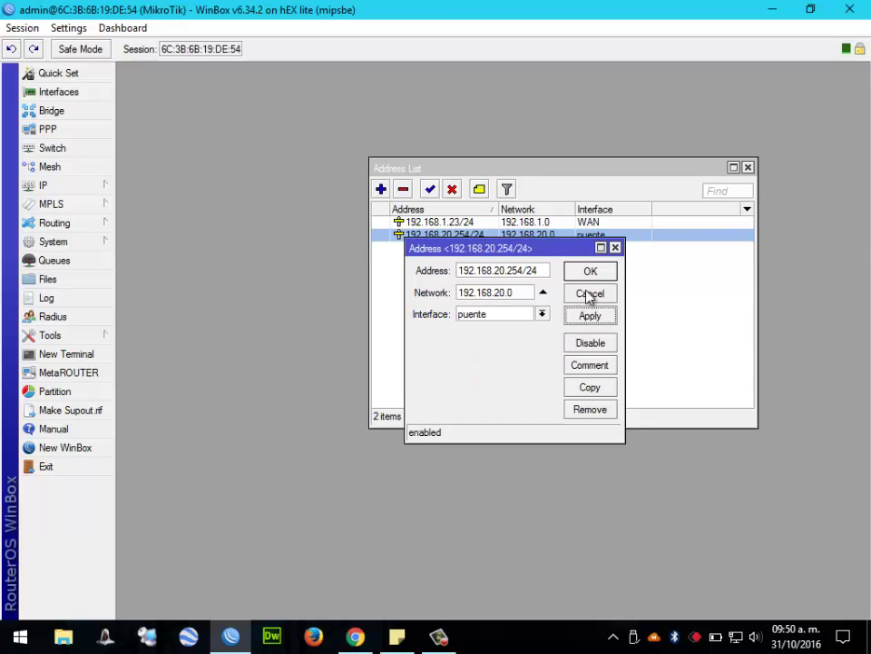
click(595, 275)
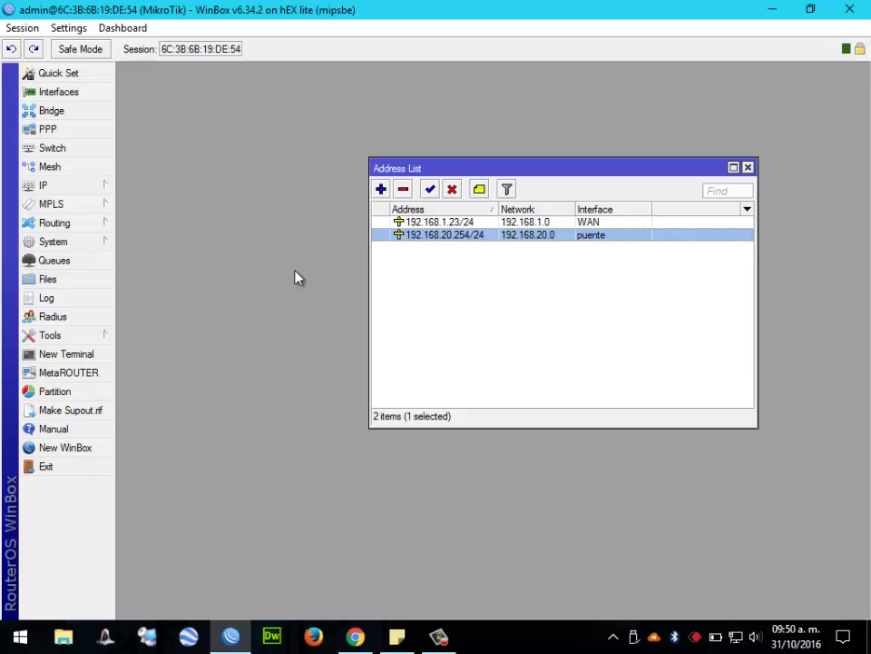
Step: Switch to Chrome and reload the MikroTik download page
click(737, 636)
click(355, 636)
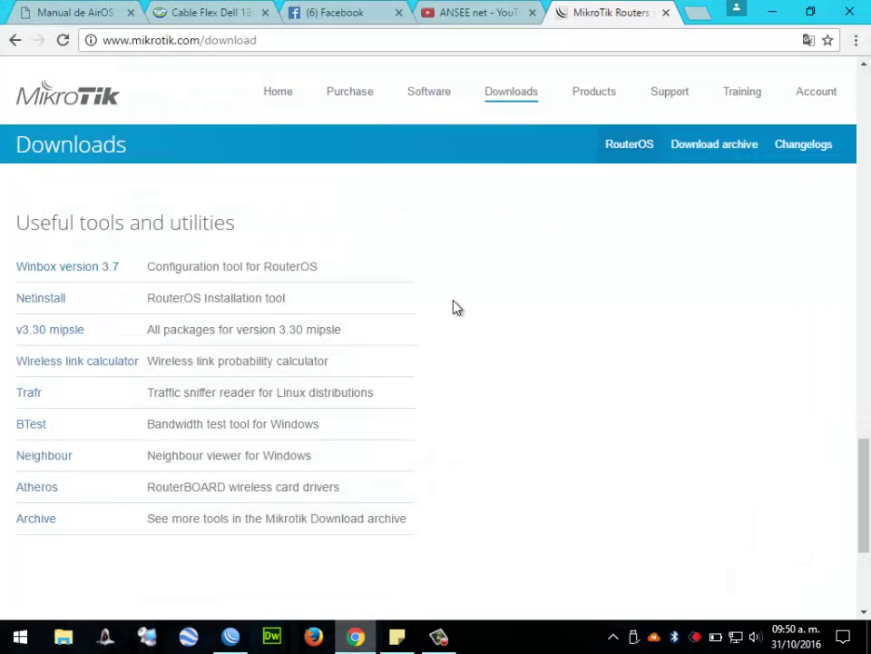
click(552, 43)
key(Return)
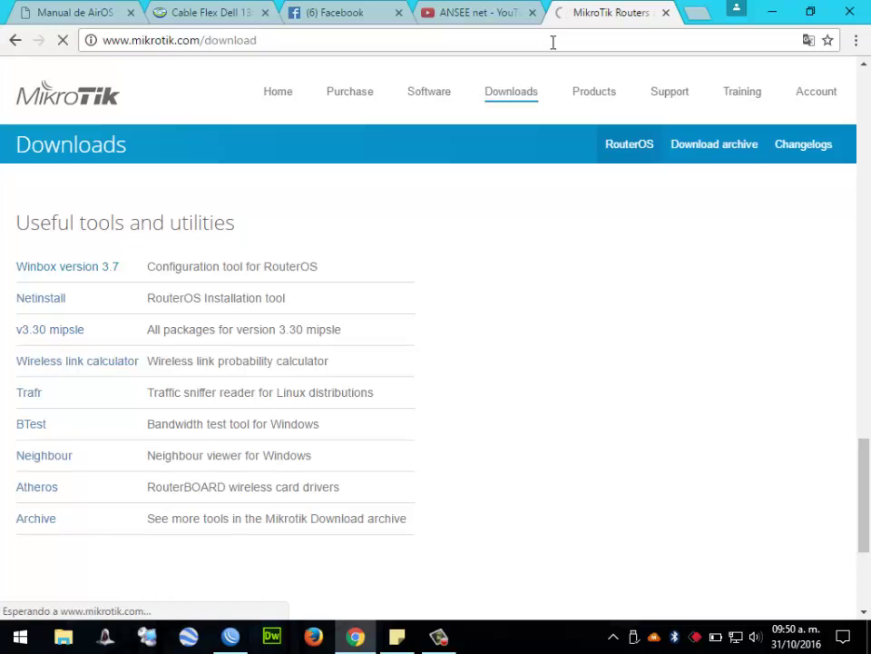
Step: Load mexspeedtest.axtel.mx in a new tab, then minimise Chrome
click(696, 16)
text(me)
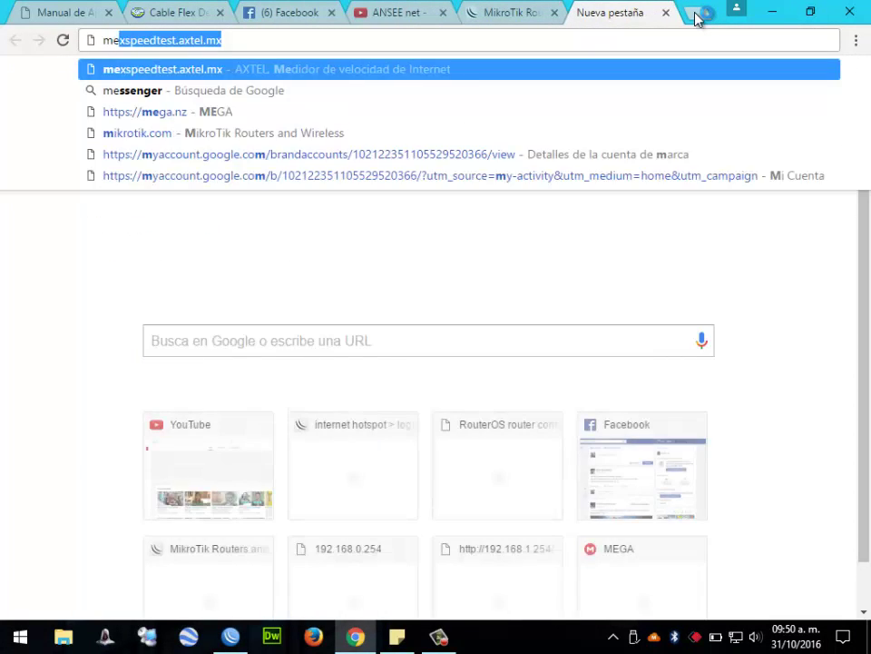
key(Return)
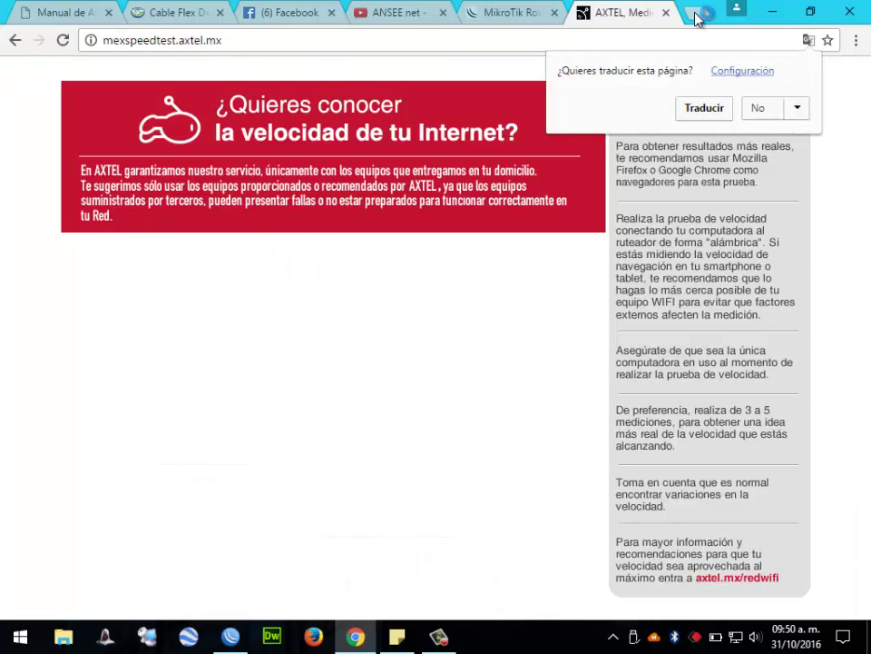
click(772, 11)
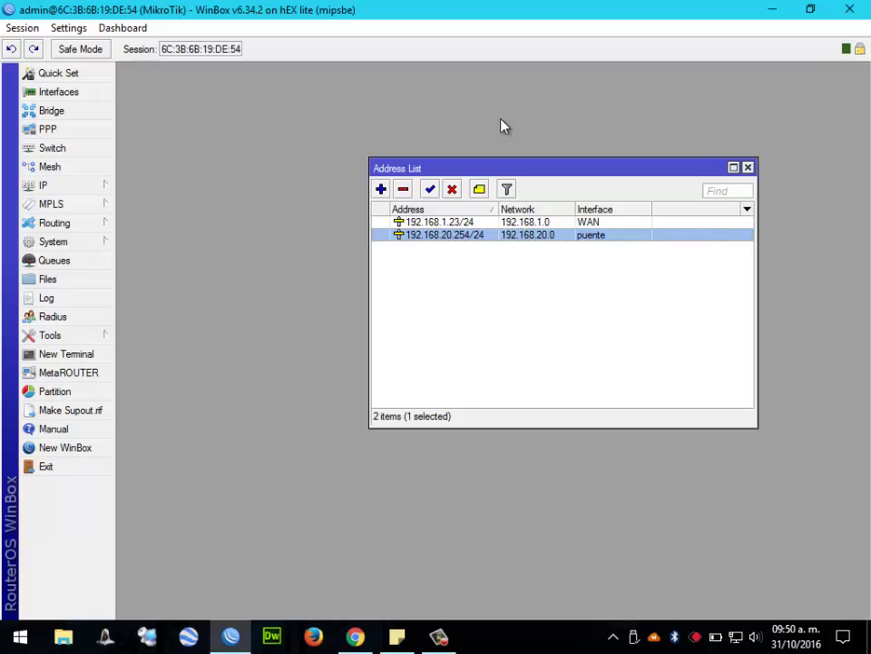
click(520, 225)
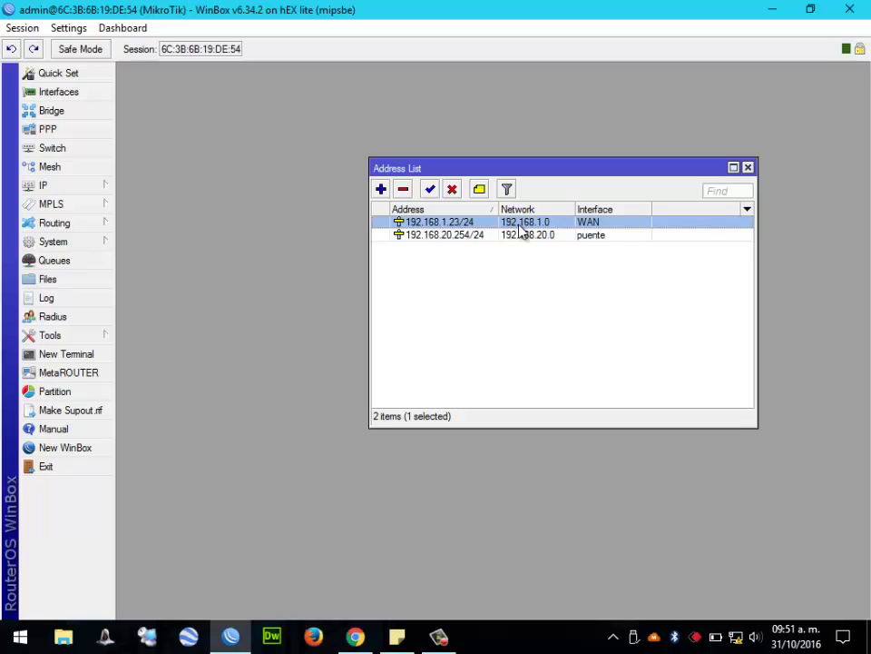
click(521, 227)
Step: Reset the router configuration with No Default Configuration ticked and confirm the reboot
click(82, 185)
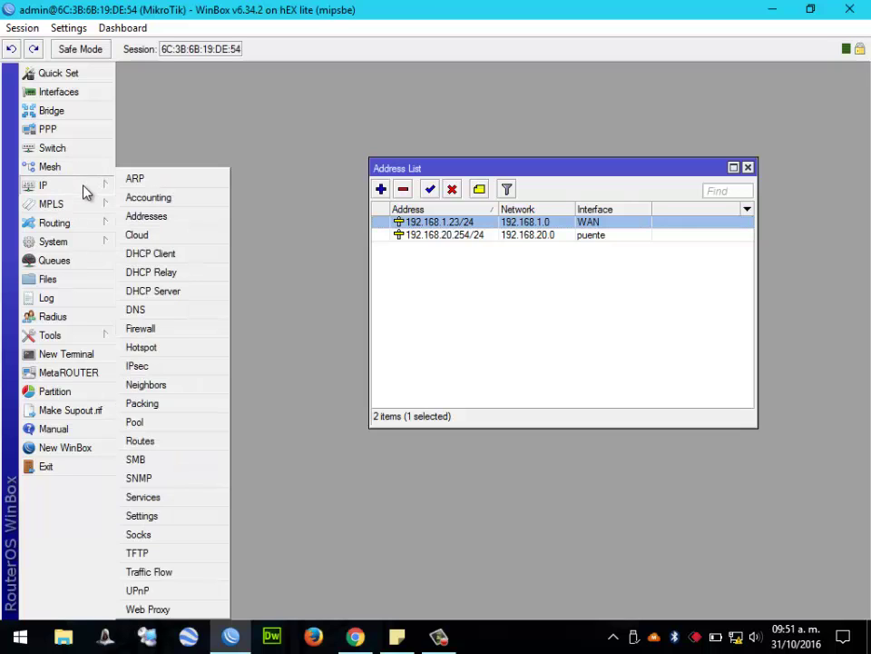
click(88, 242)
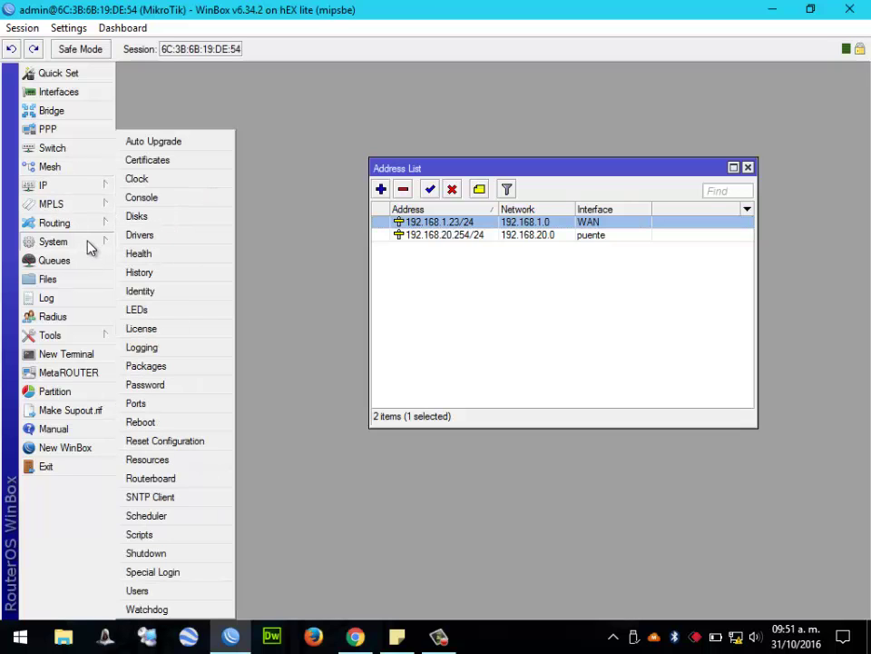
click(180, 443)
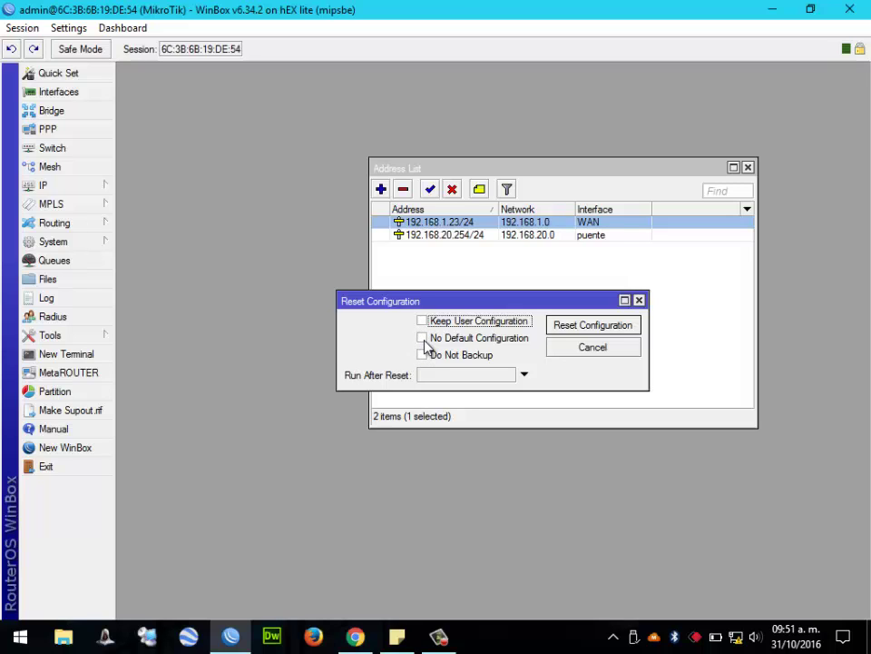
click(425, 340)
click(570, 325)
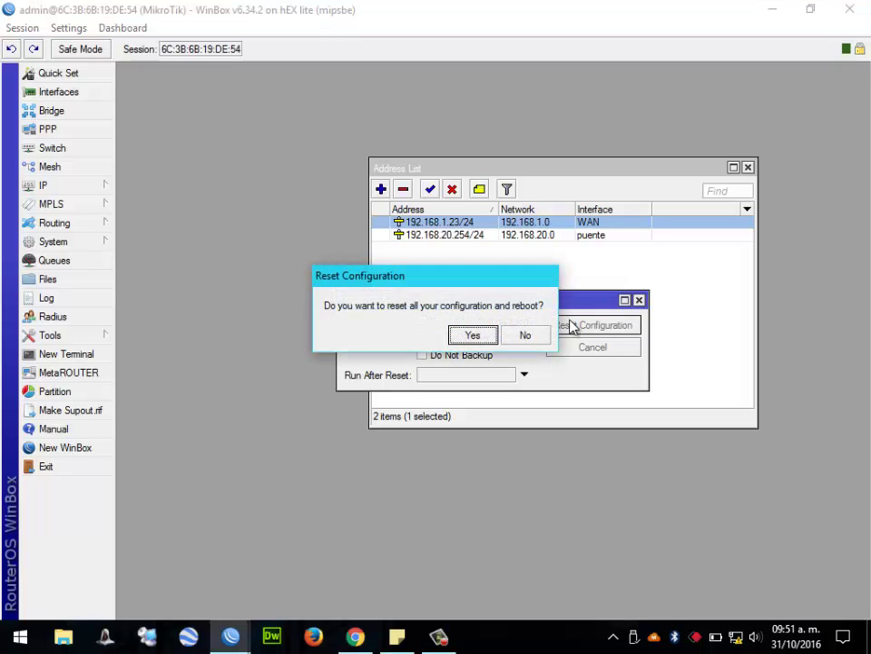
click(473, 335)
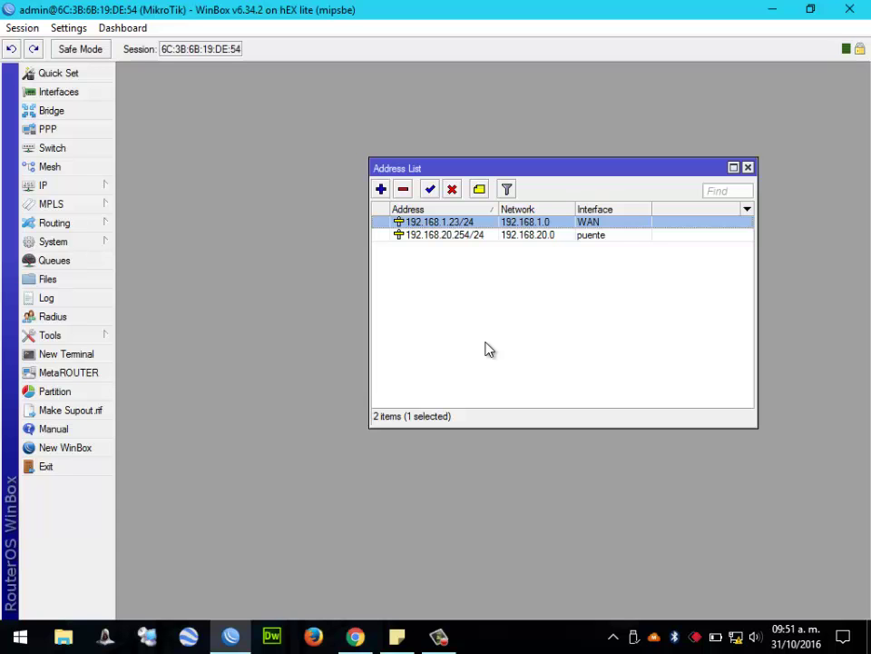
Step: Exit WinBox
click(45, 466)
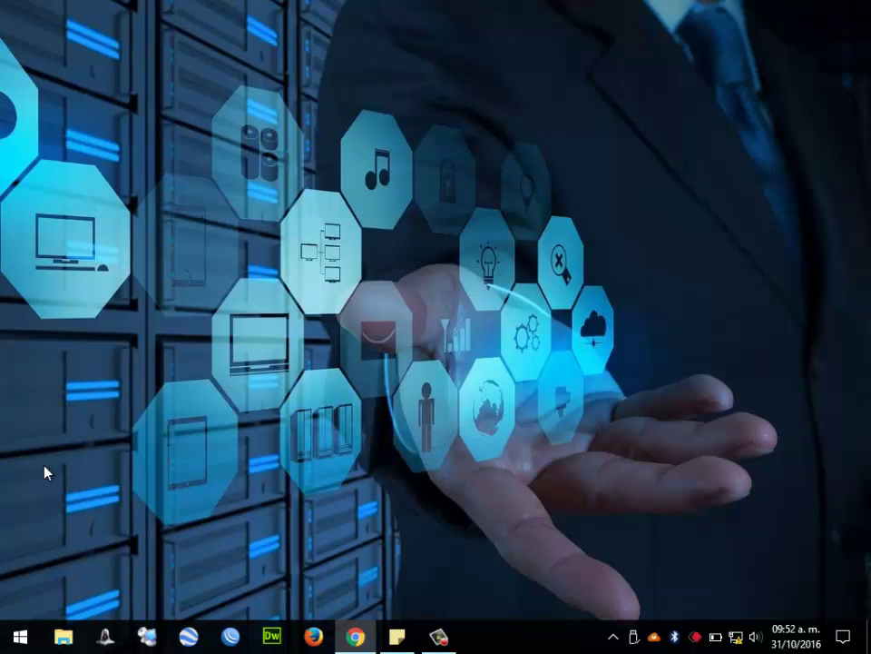
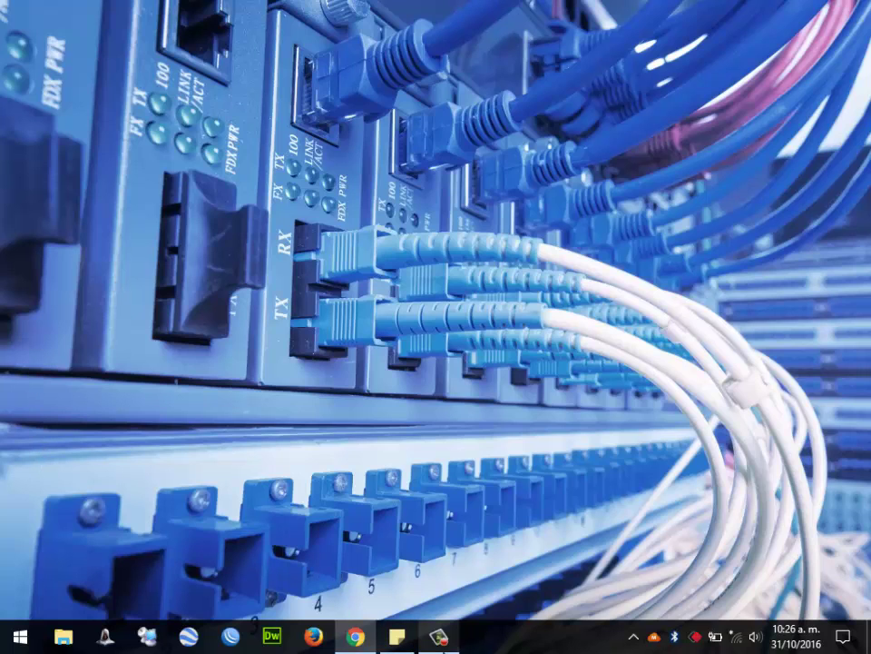
Step: Bring the WinBox login window back to the front and maximize it
click(438, 635)
click(788, 570)
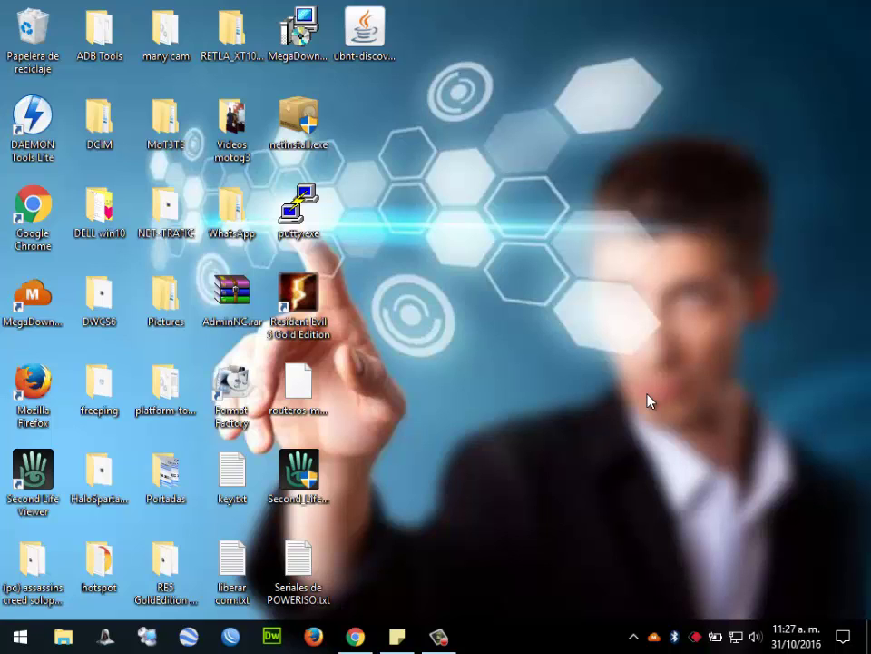
click(443, 637)
click(443, 639)
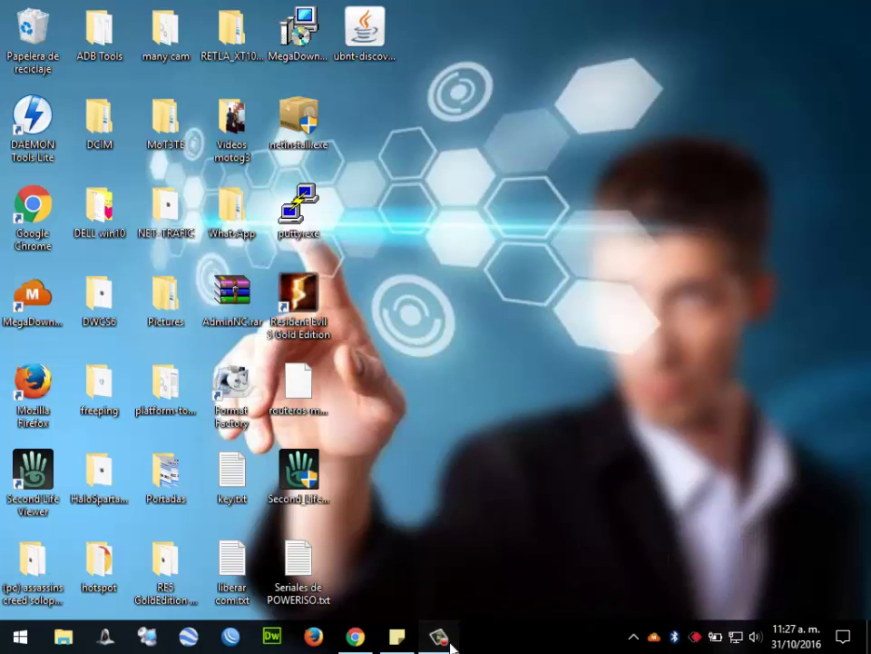
click(443, 638)
click(787, 559)
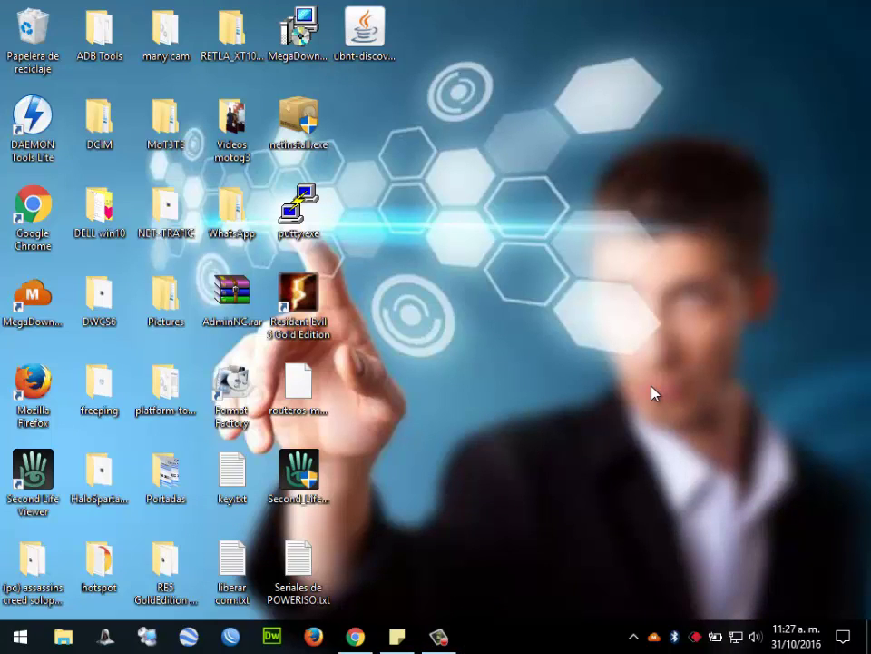
click(233, 637)
click(239, 640)
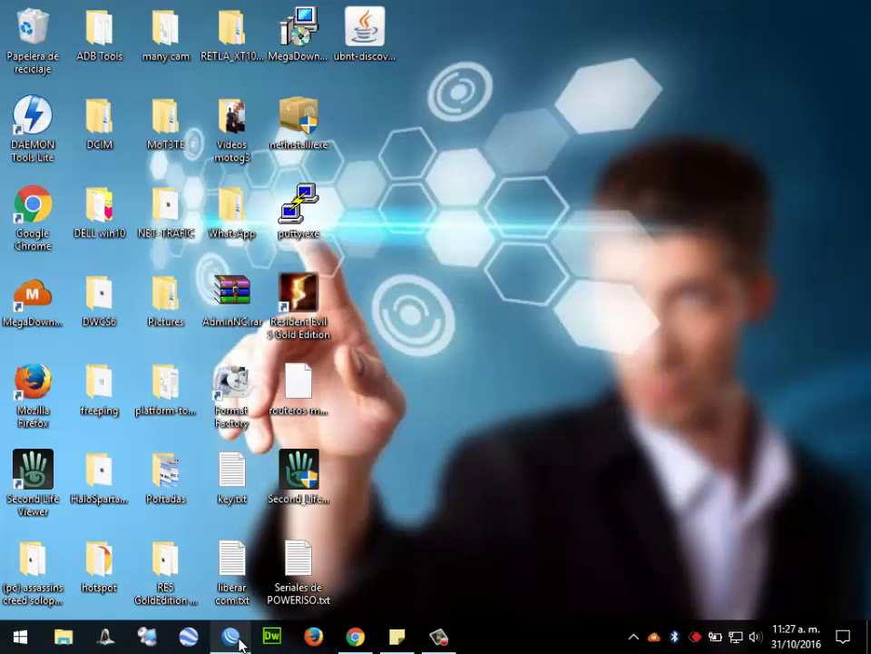
key(alt+Tab)
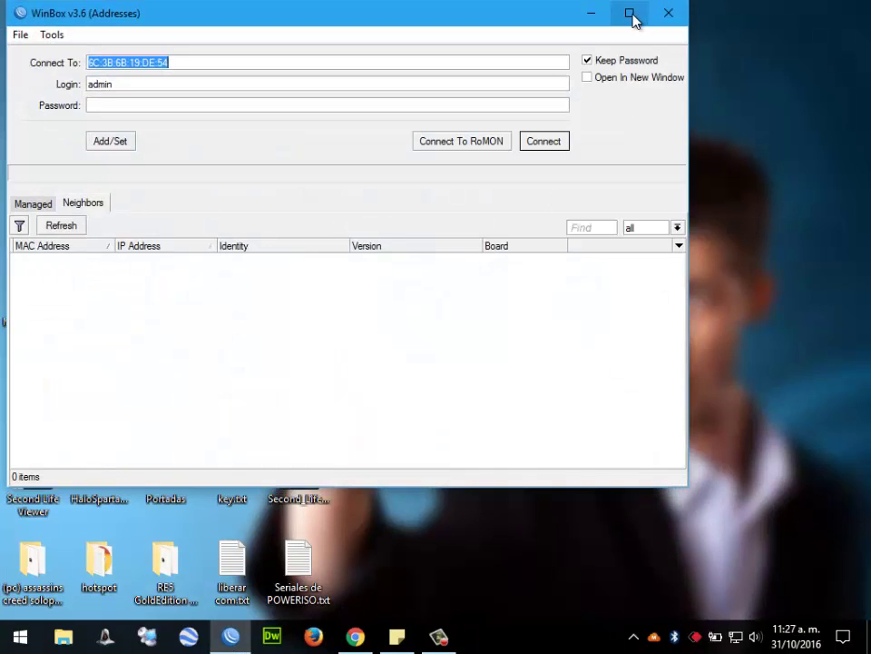
click(631, 15)
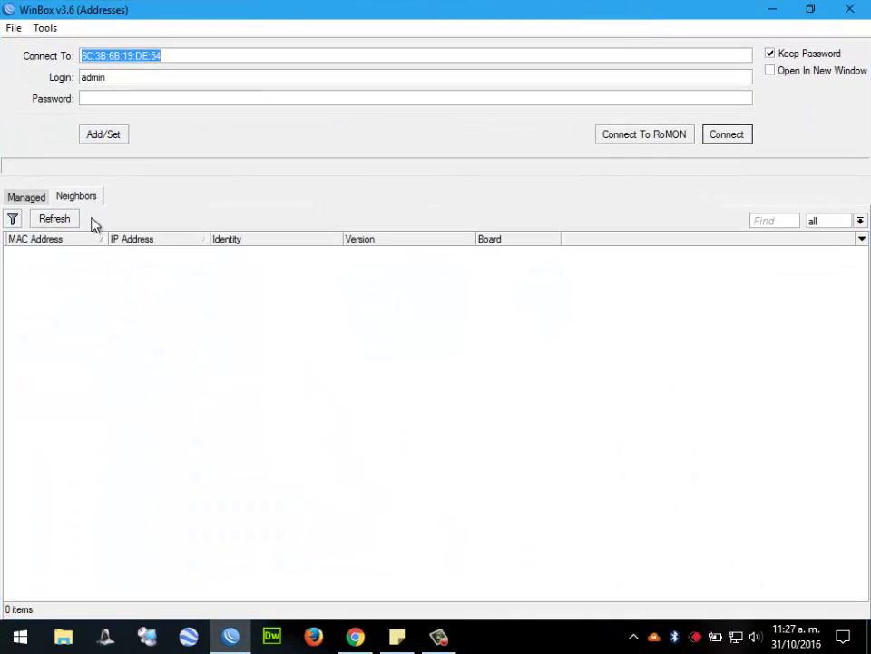
Step: Refresh the neighbours and connect to the MikroTik hEX lite using its MAC address
click(76, 219)
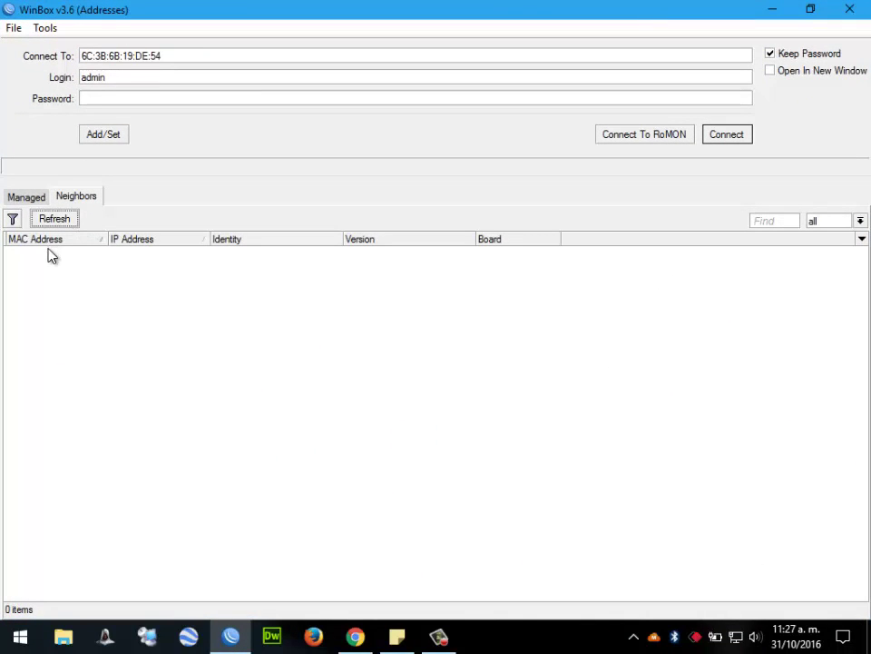
click(48, 252)
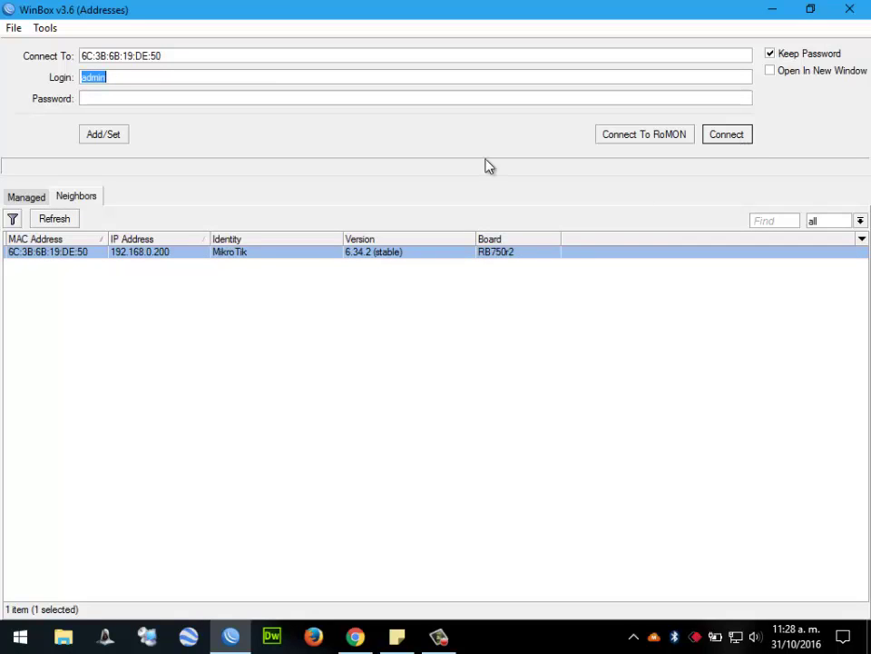
click(178, 255)
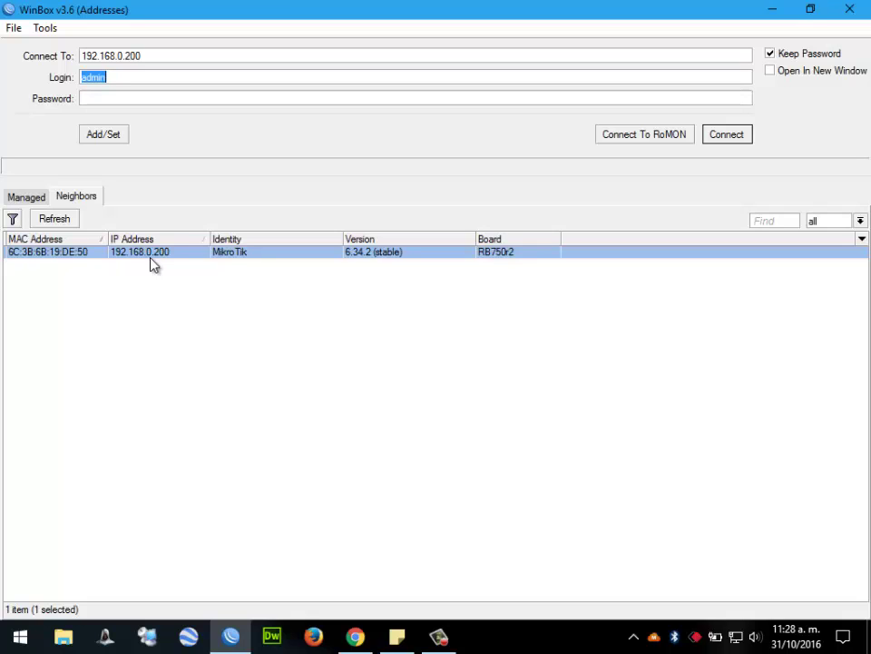
click(82, 254)
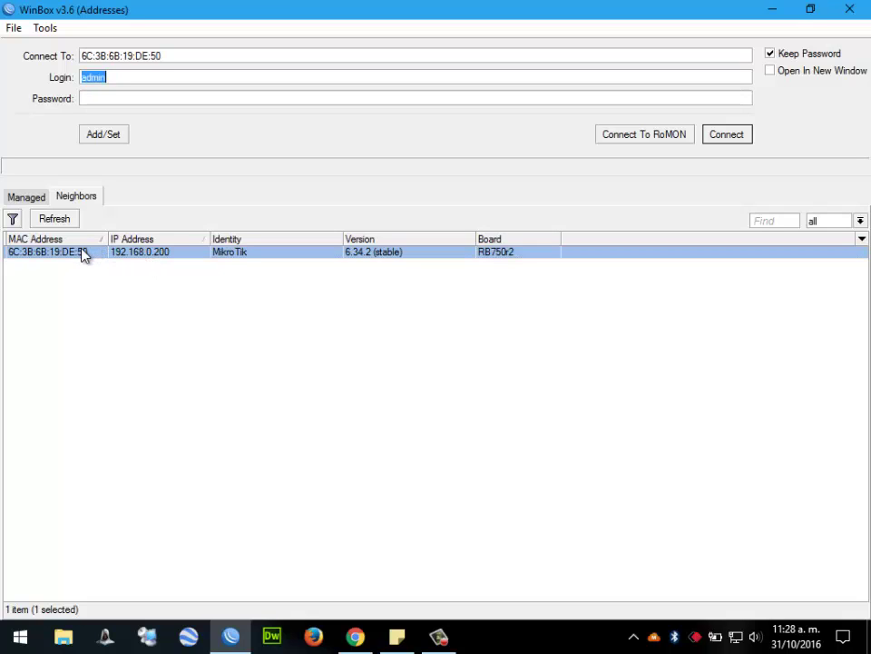
click(729, 140)
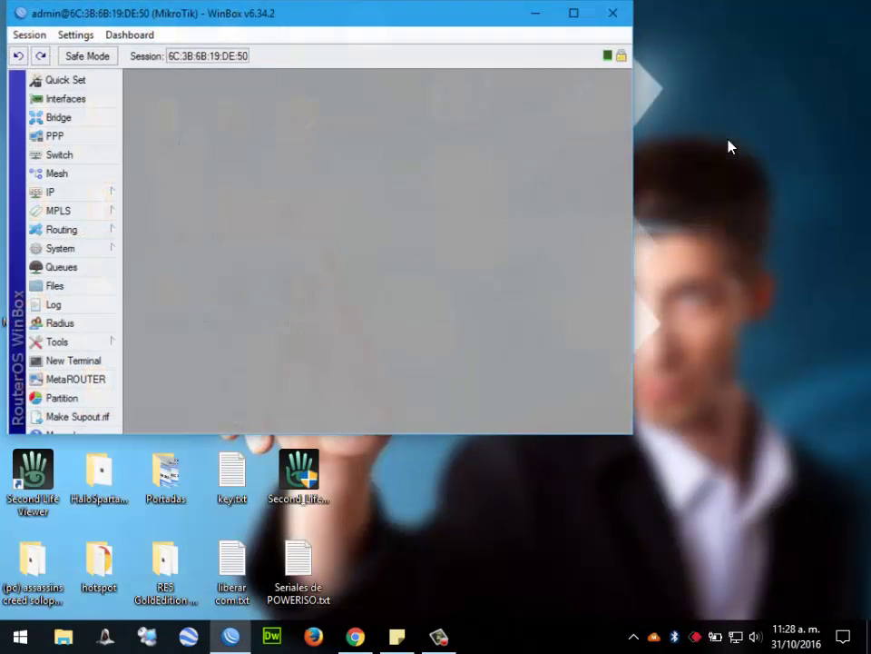
Step: Maximize the router session window and briefly look at the Mesh settings
click(574, 14)
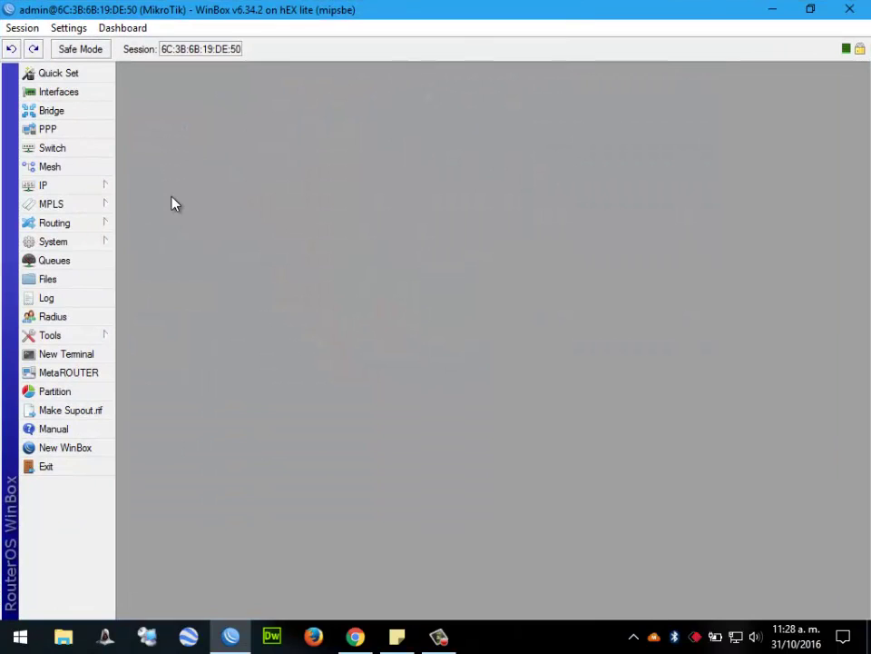
click(94, 186)
click(80, 166)
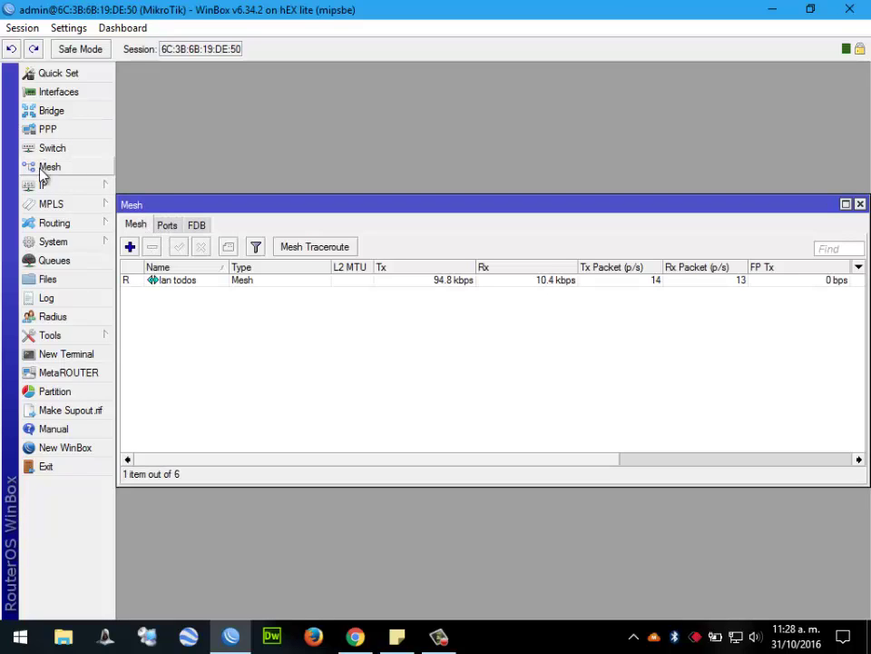
click(859, 204)
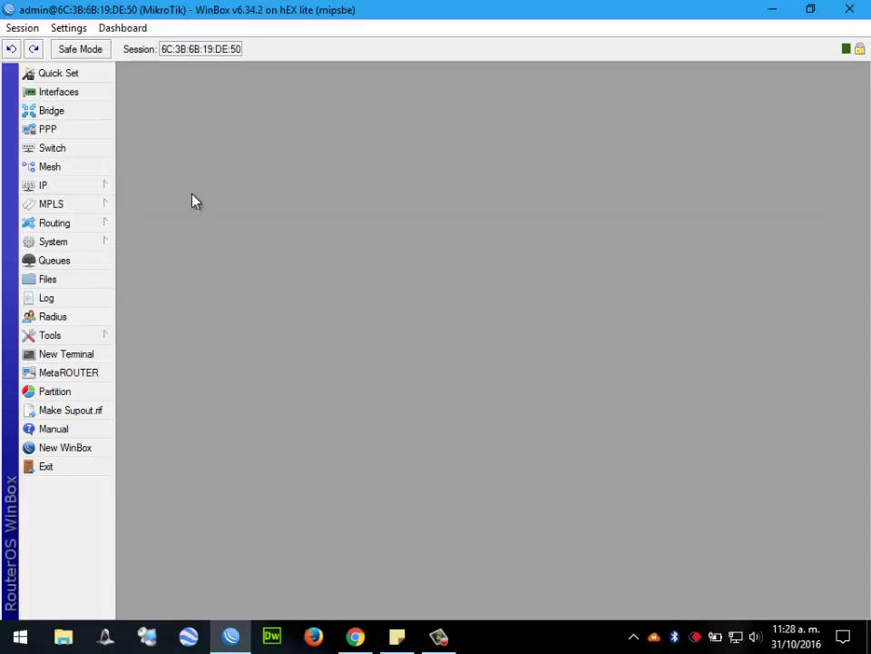
Step: Change the dhcp1 server's interface from lan todos to ether1
mouse_move(93, 187)
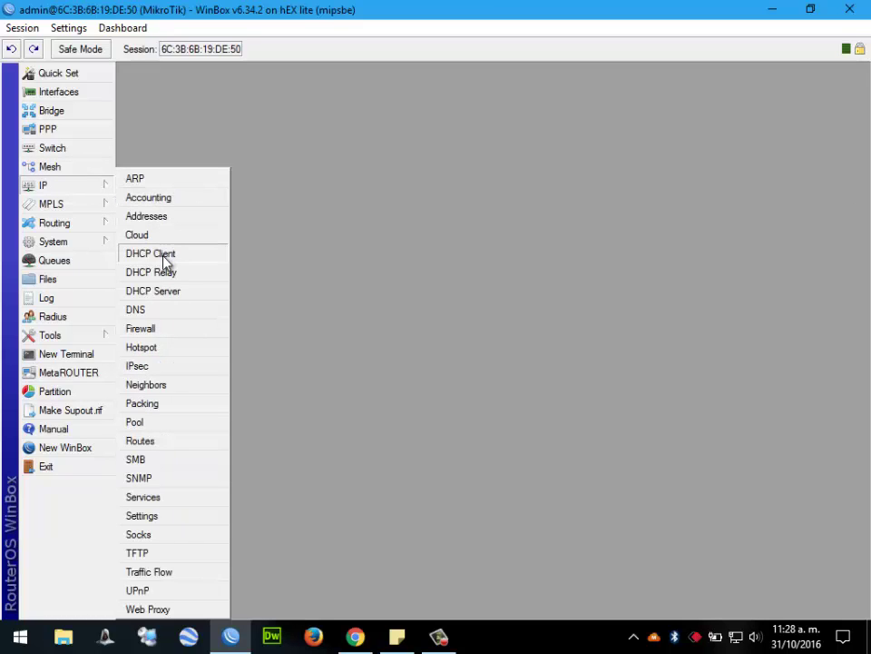
click(167, 296)
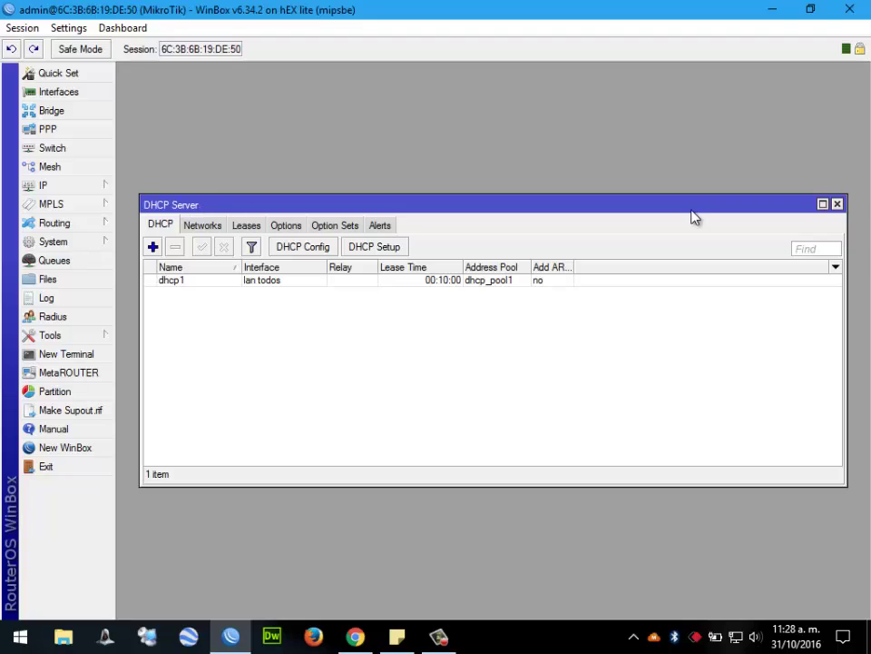
double_click(218, 283)
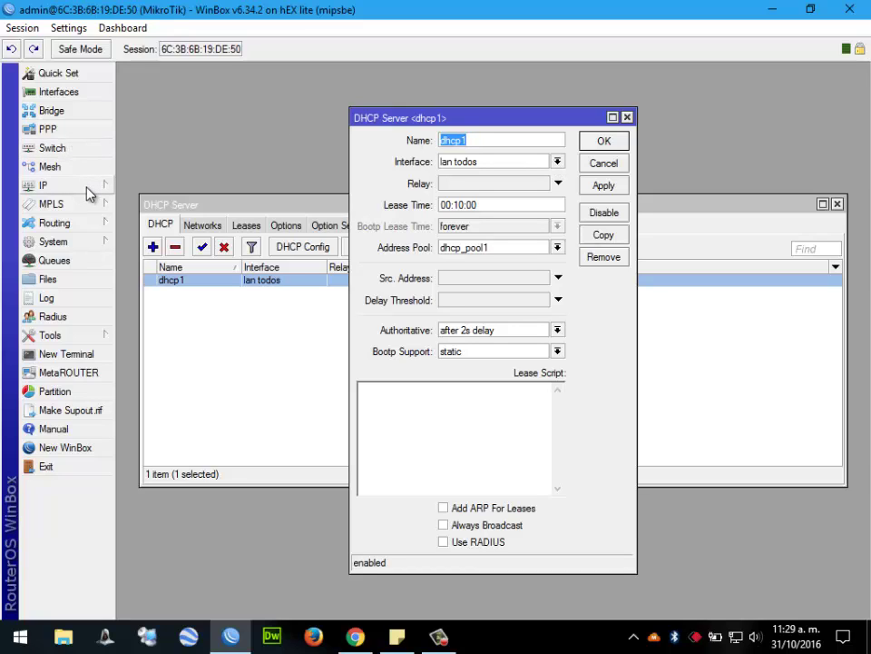
click(558, 163)
click(550, 175)
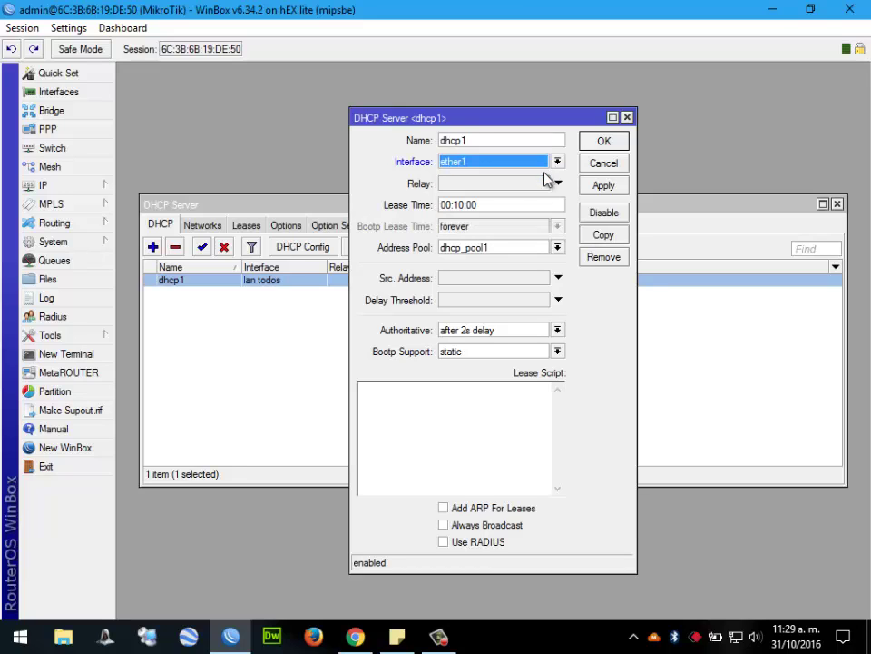
click(604, 142)
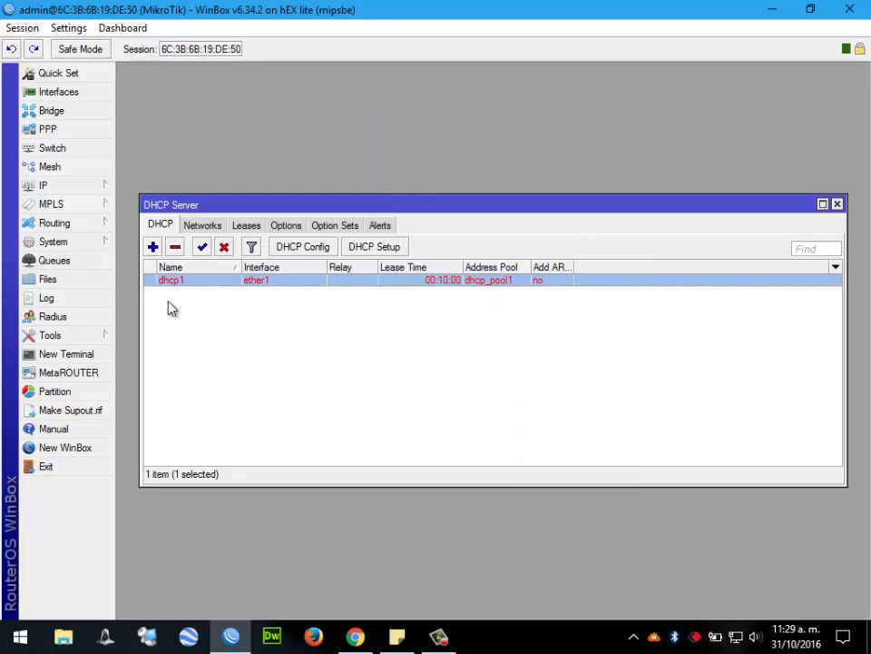
Step: Move the 192.168.0.200/24 IP address onto interface ether1
click(106, 187)
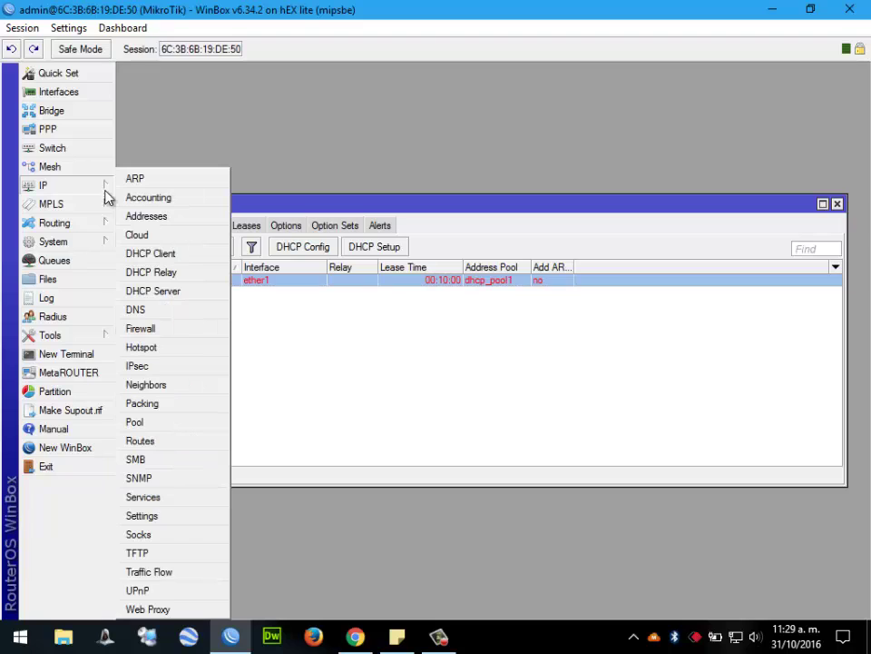
click(153, 216)
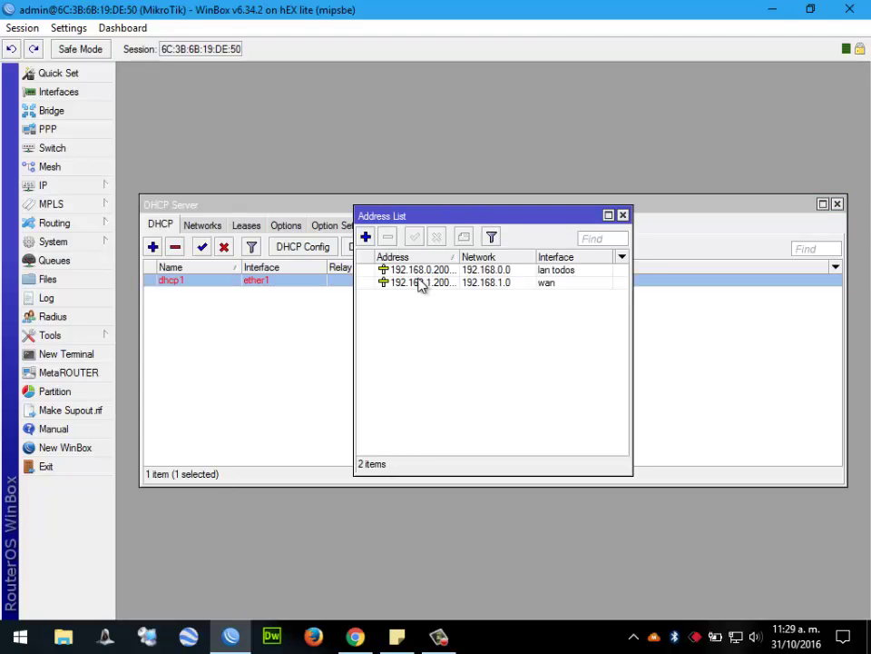
double_click(502, 269)
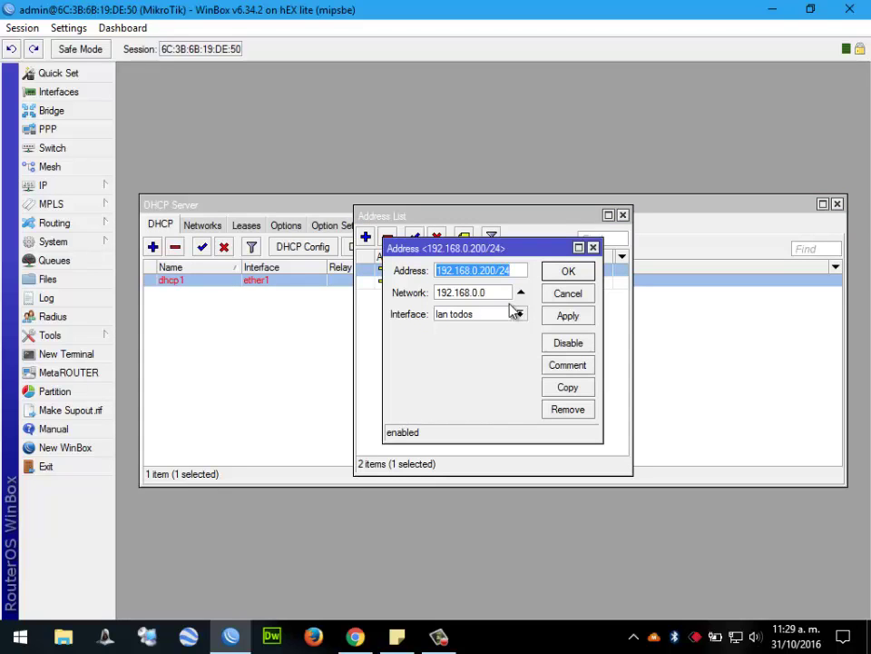
click(521, 314)
click(518, 326)
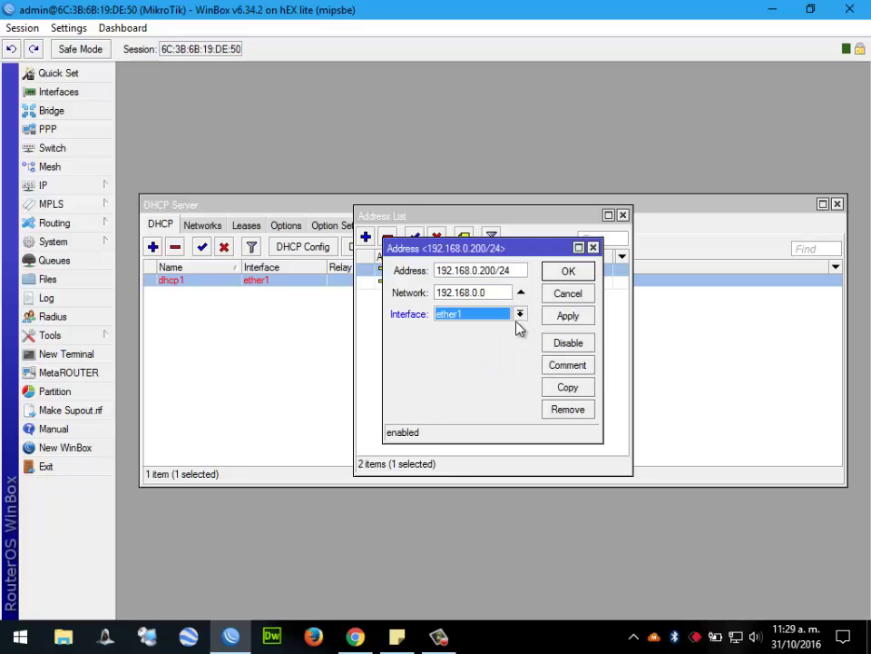
click(565, 317)
click(568, 271)
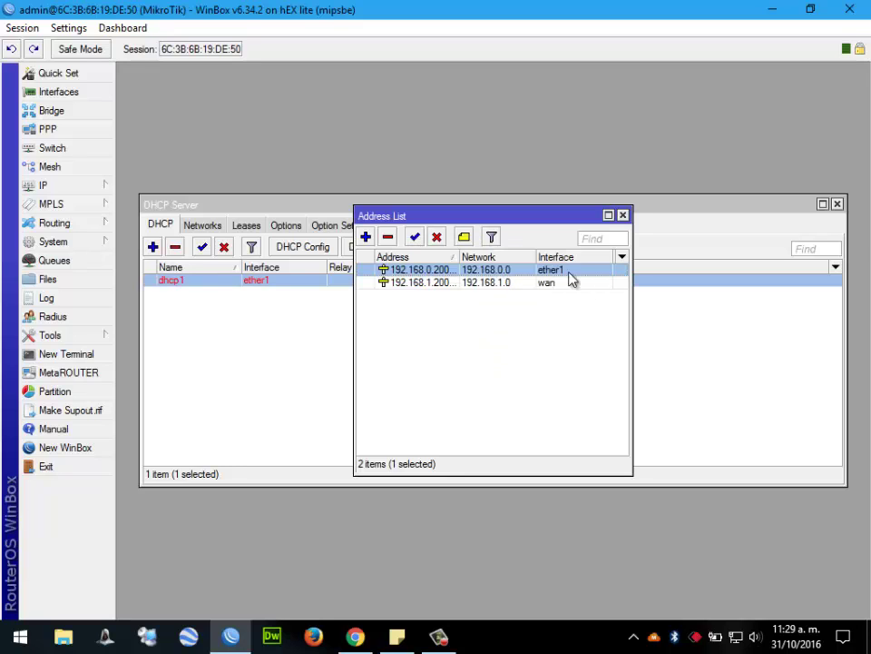
Step: Close the address list and reopen dhcp1 to review ether1, dhcp_pool1 and 00:10:00 lease time
drag(492, 220, 656, 324)
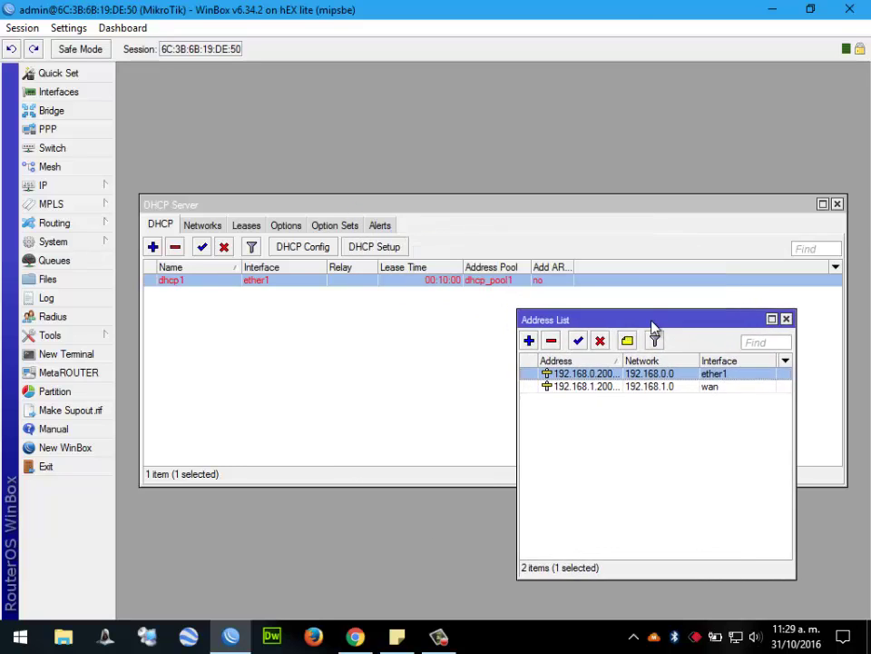
drag(622, 358, 647, 357)
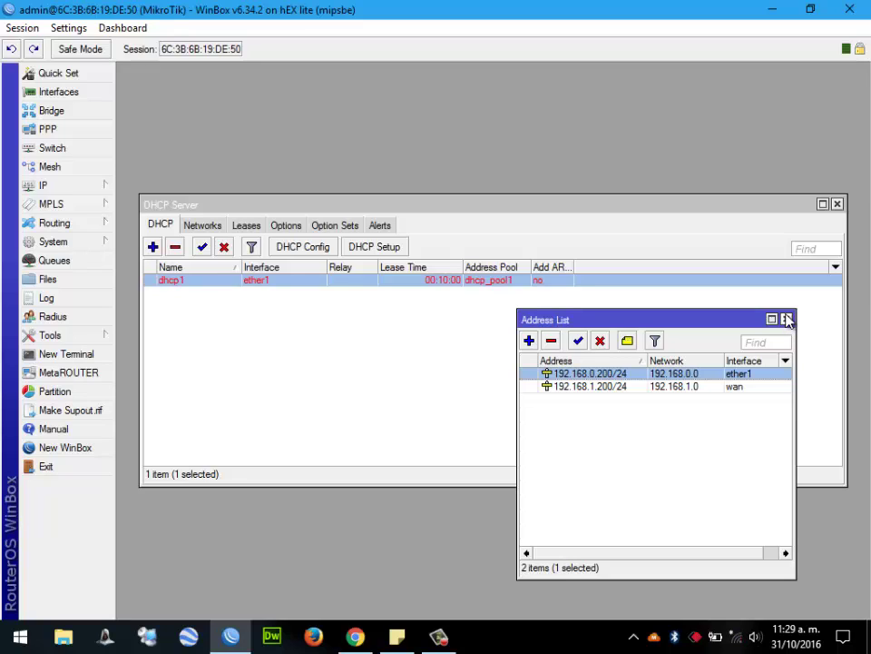
click(787, 319)
click(787, 318)
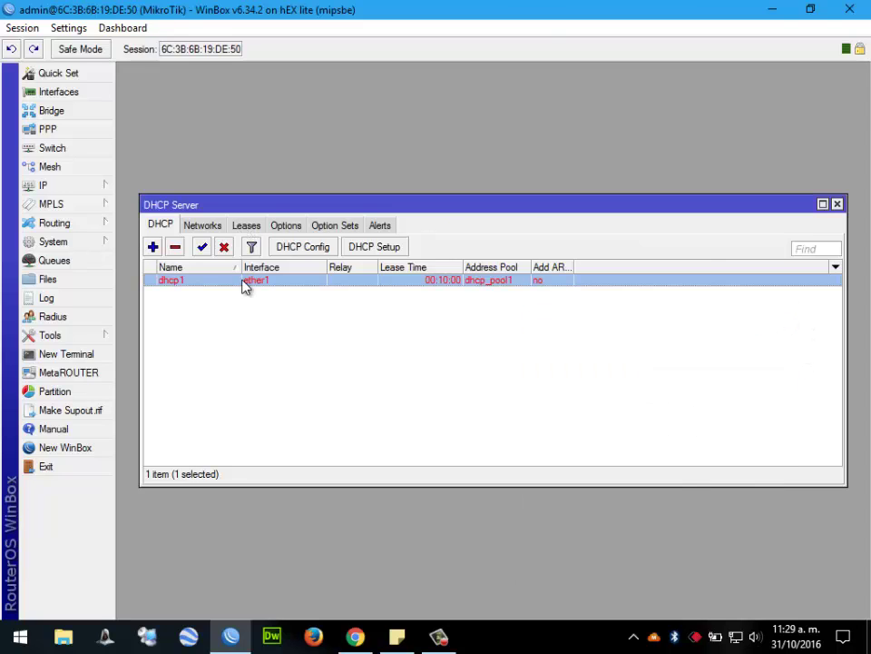
double_click(206, 285)
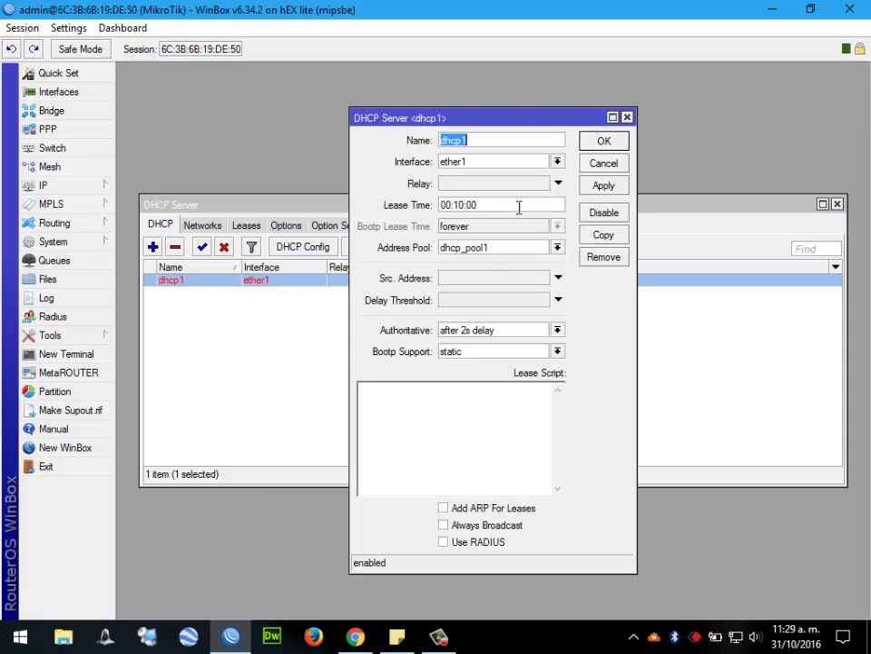
click(605, 142)
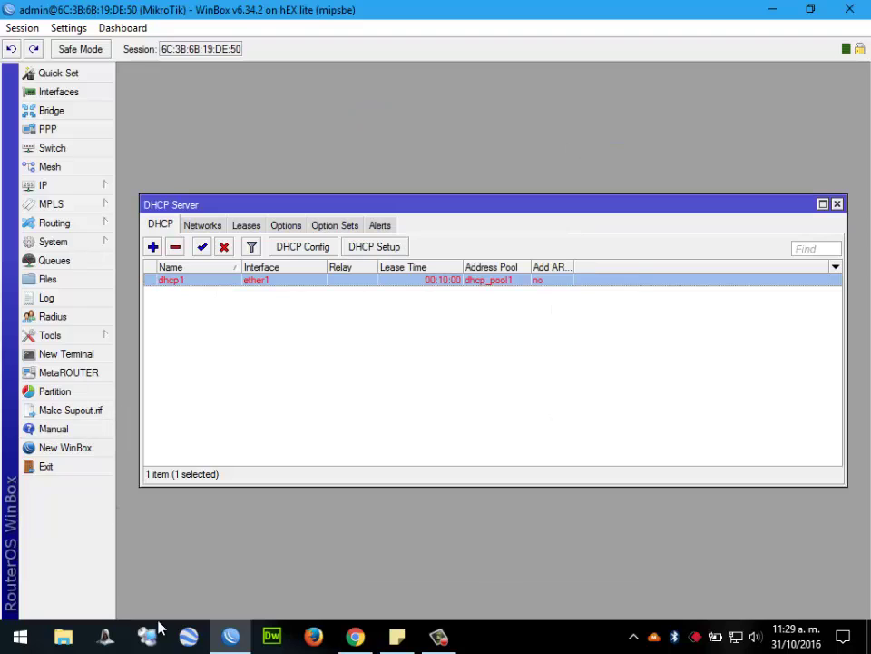
Step: Reload the Axtel page in Chrome, start its speed test, then return to WinBox
click(355, 636)
click(654, 10)
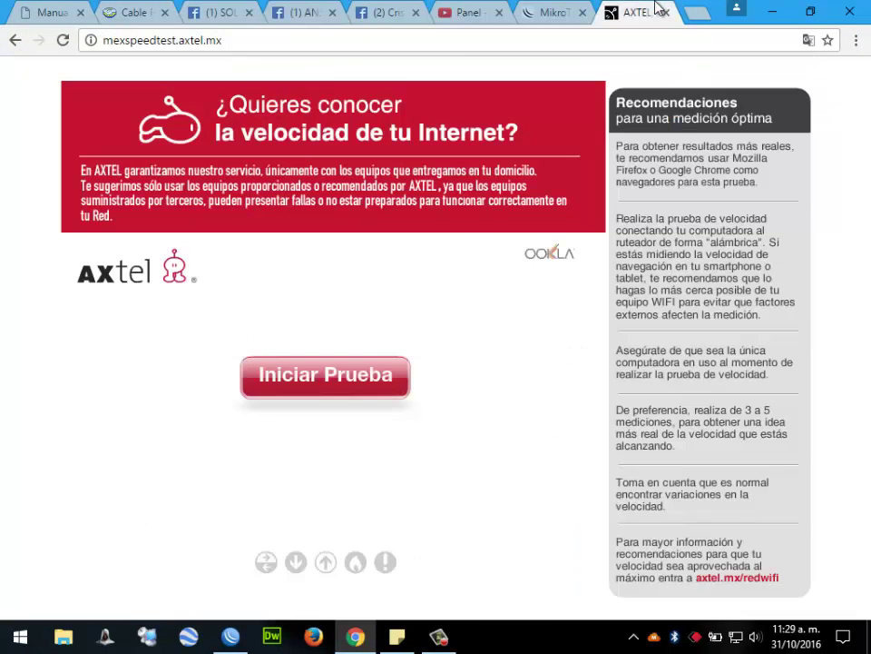
click(61, 44)
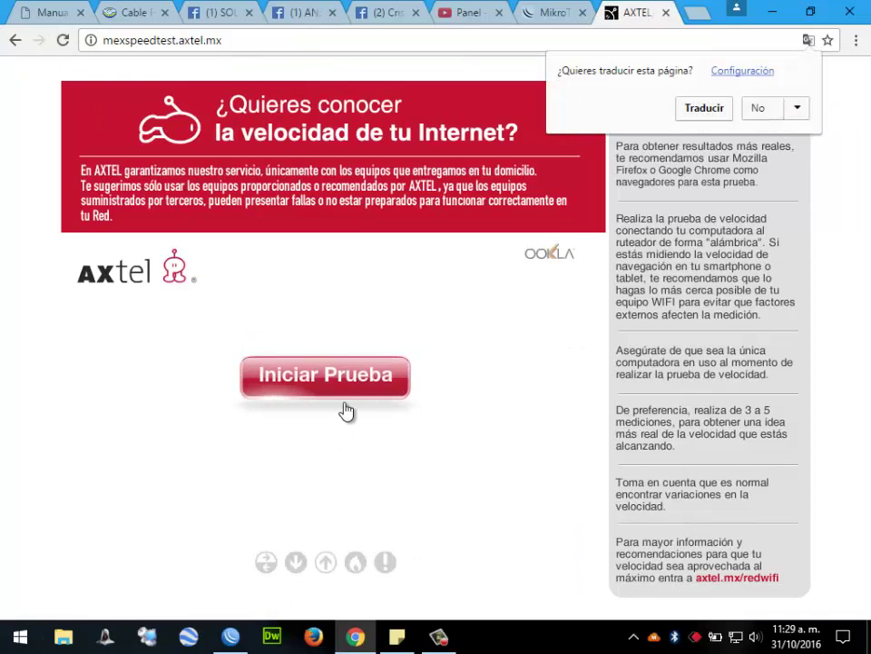
click(345, 411)
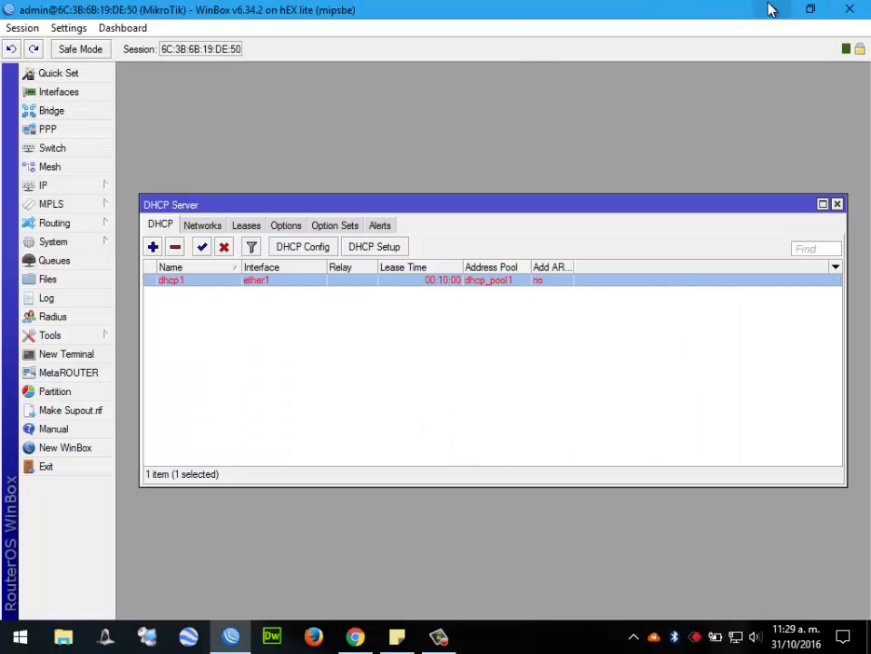
key(alt+Tab)
click(63, 186)
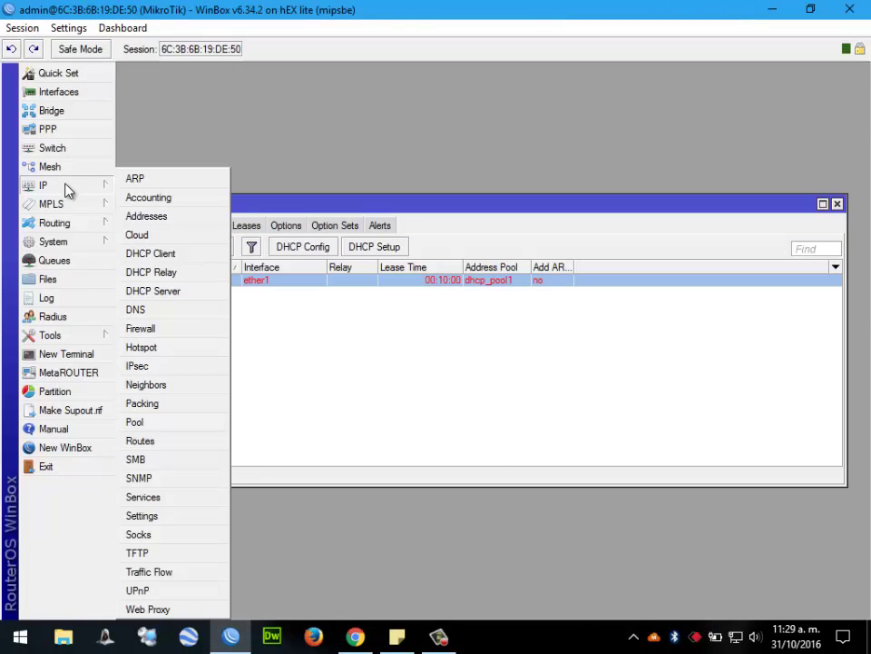
Step: Rename interface ether1 to Cyber and check 192.168.0.200/24 now lists Cyber
click(181, 216)
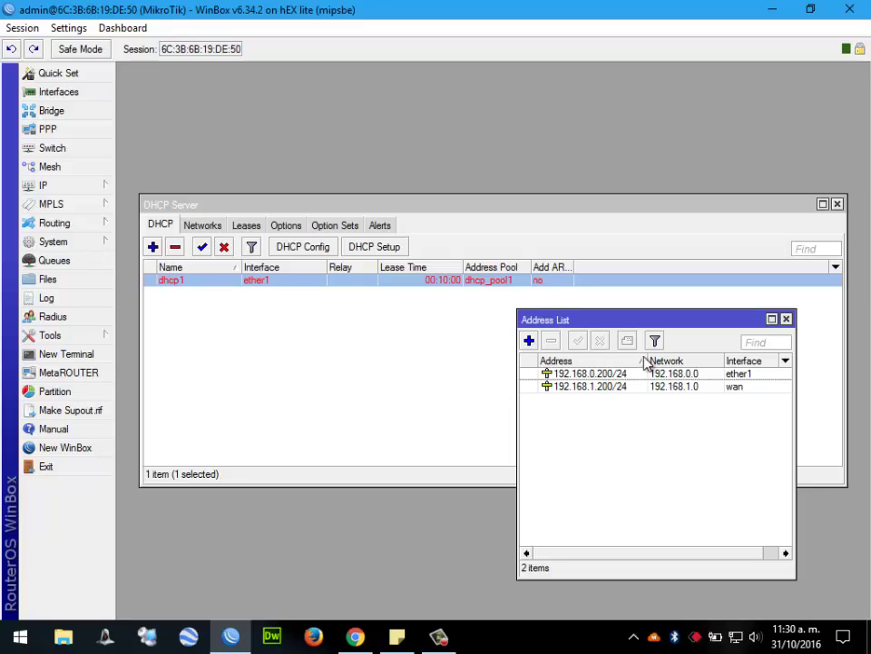
click(690, 375)
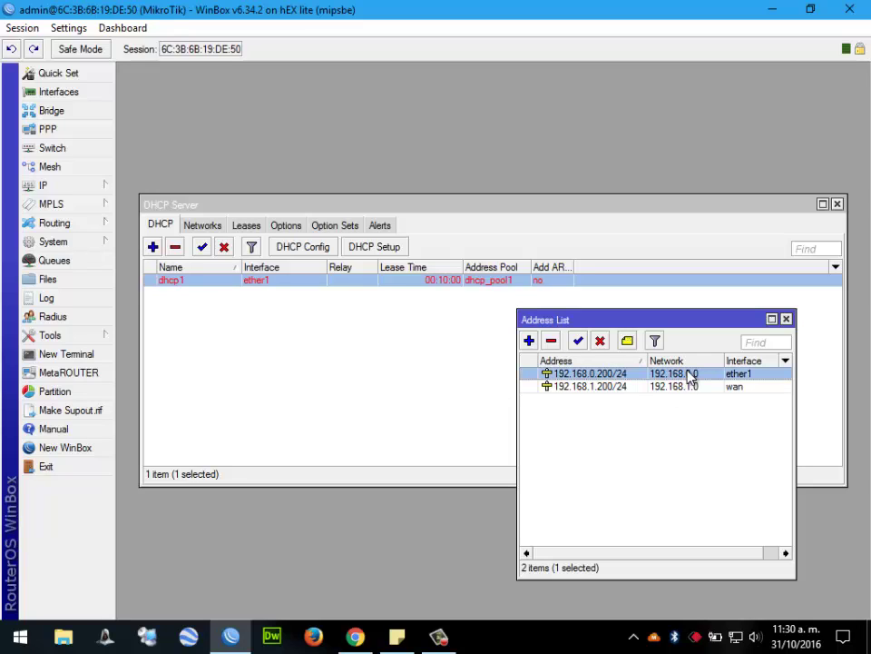
click(108, 186)
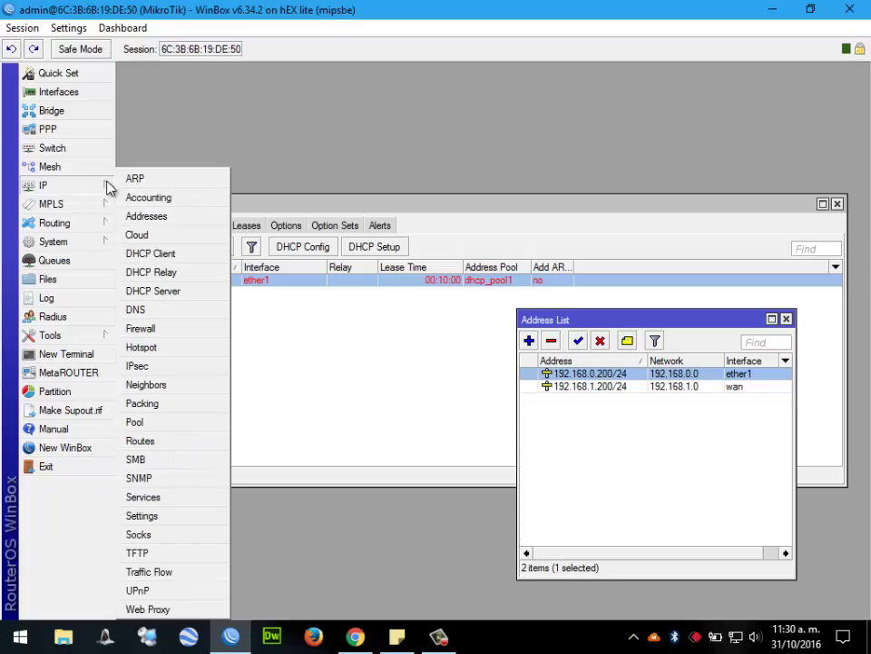
click(54, 97)
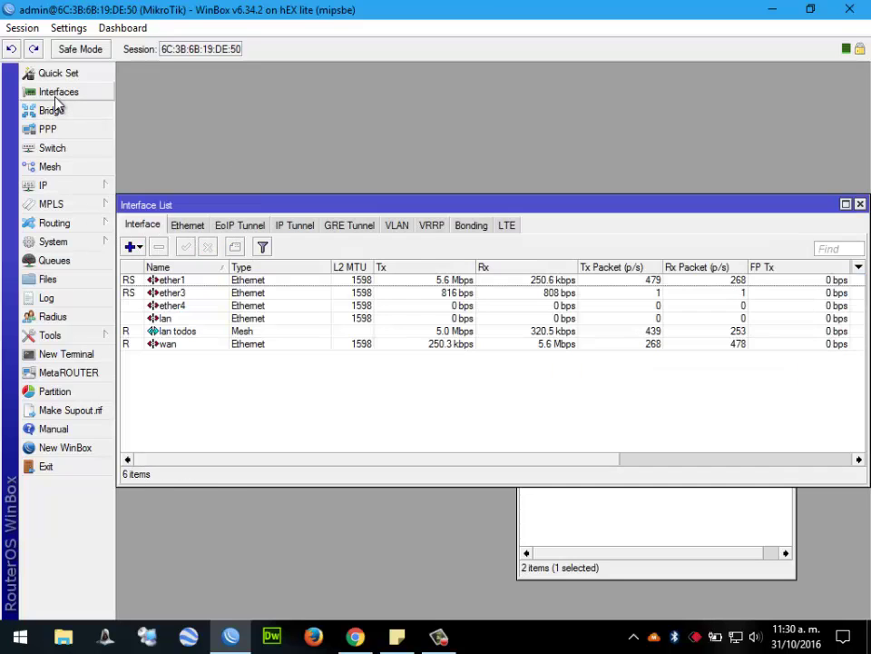
click(152, 283)
double_click(152, 284)
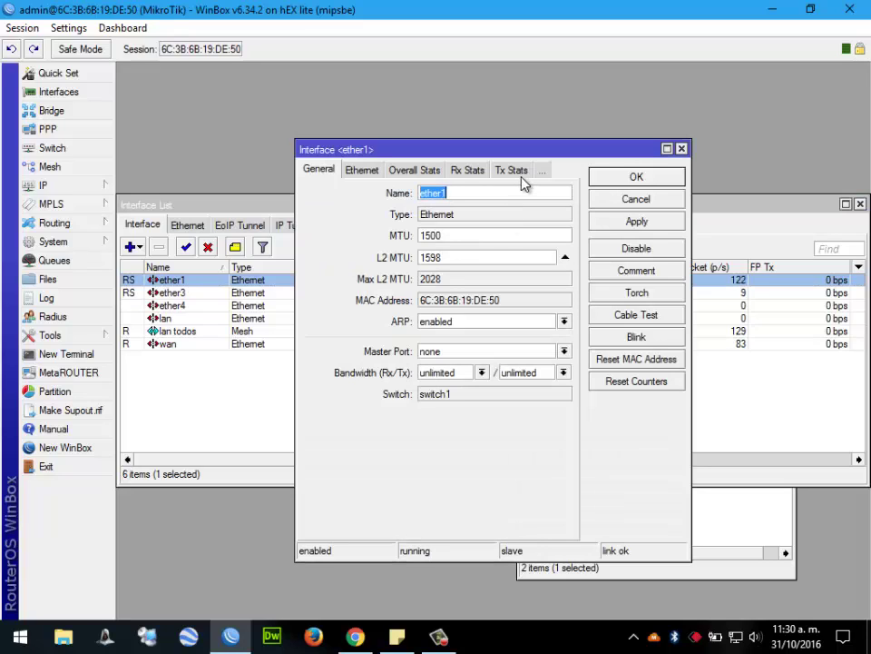
text(Cyber)
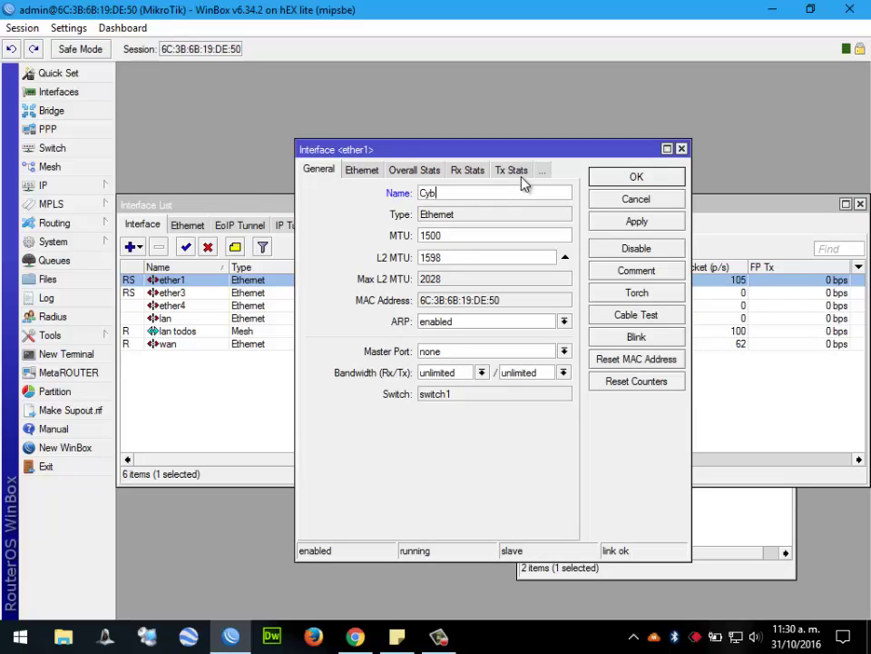
click(635, 221)
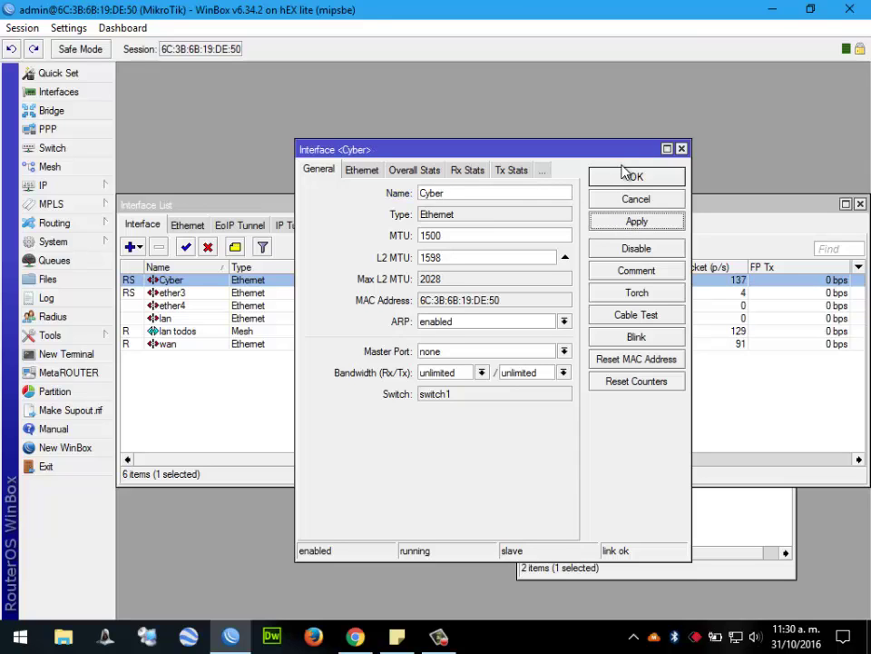
click(635, 177)
click(616, 514)
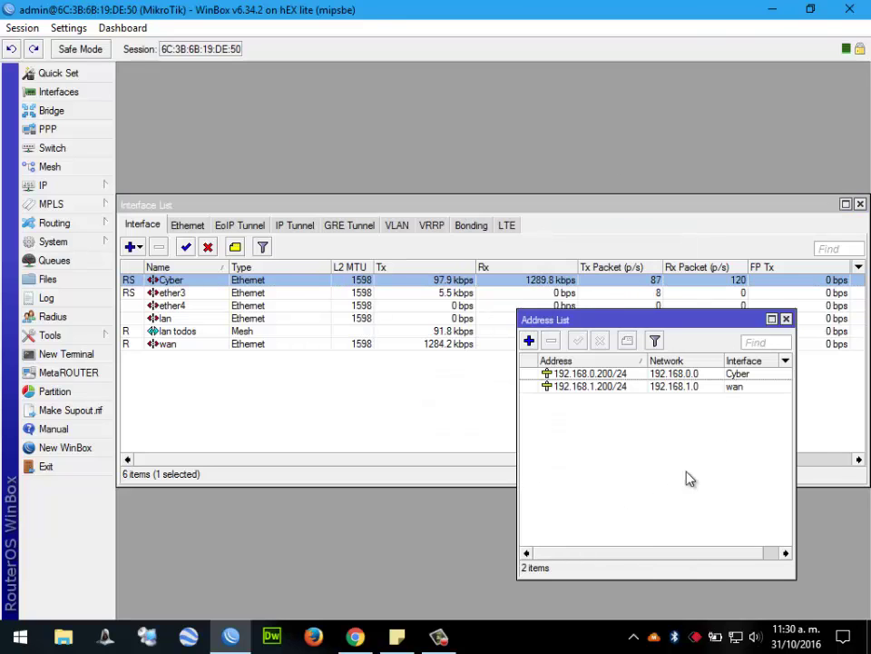
Step: Create a new address entry 192.168.123.254/24 assigned to ether3 and save it
click(529, 341)
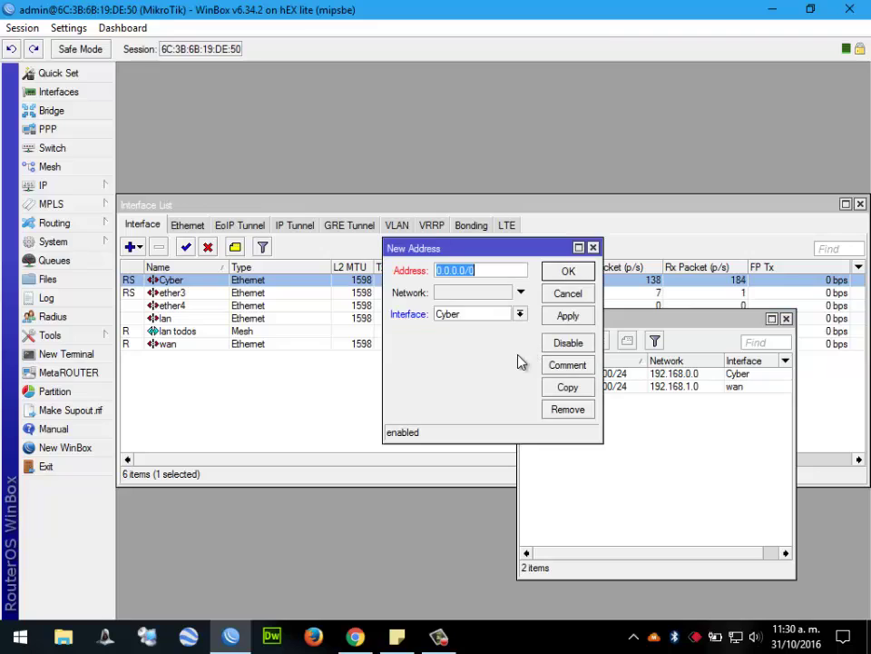
text(1)
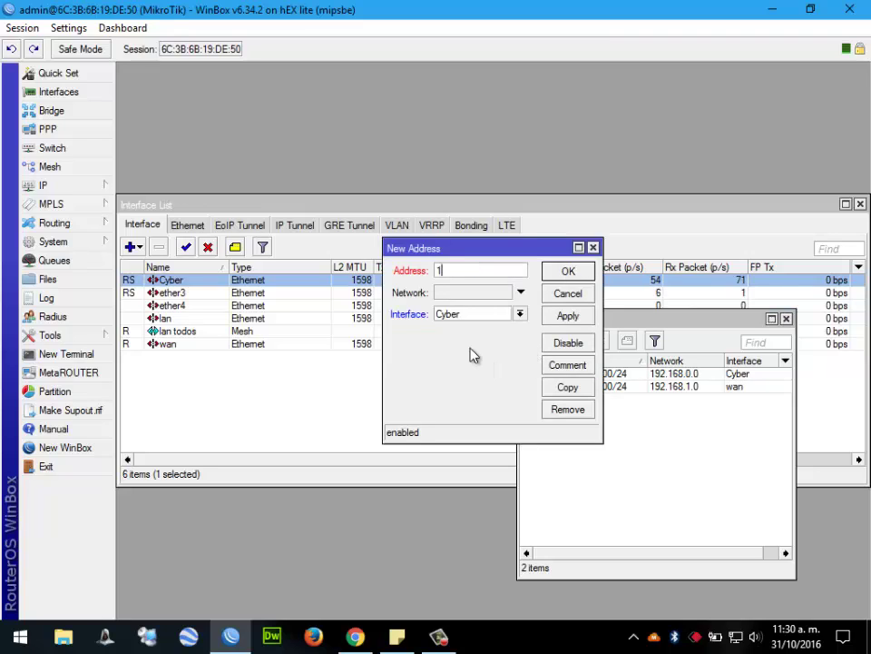
text(92.168)
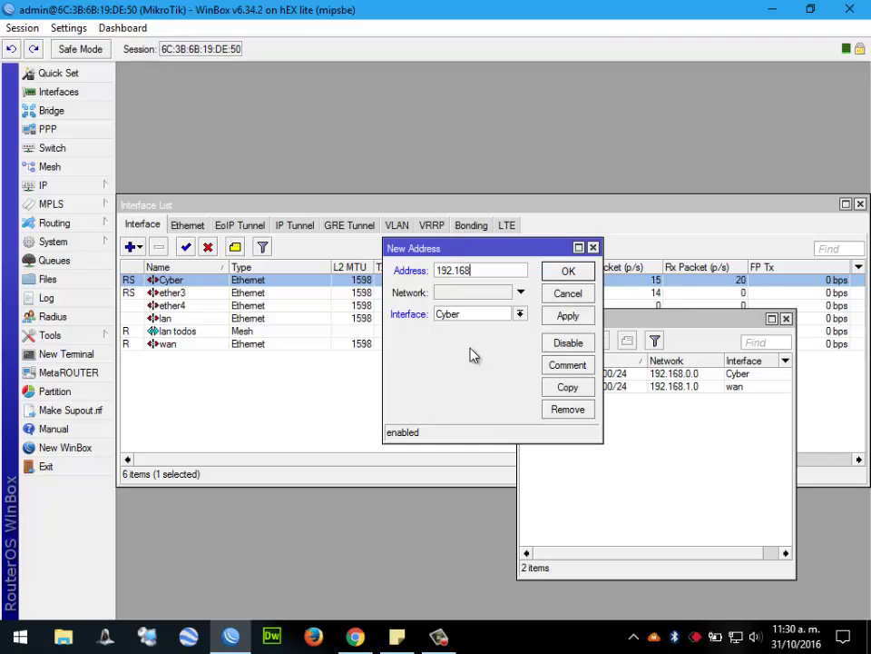
text(.123.254/24)
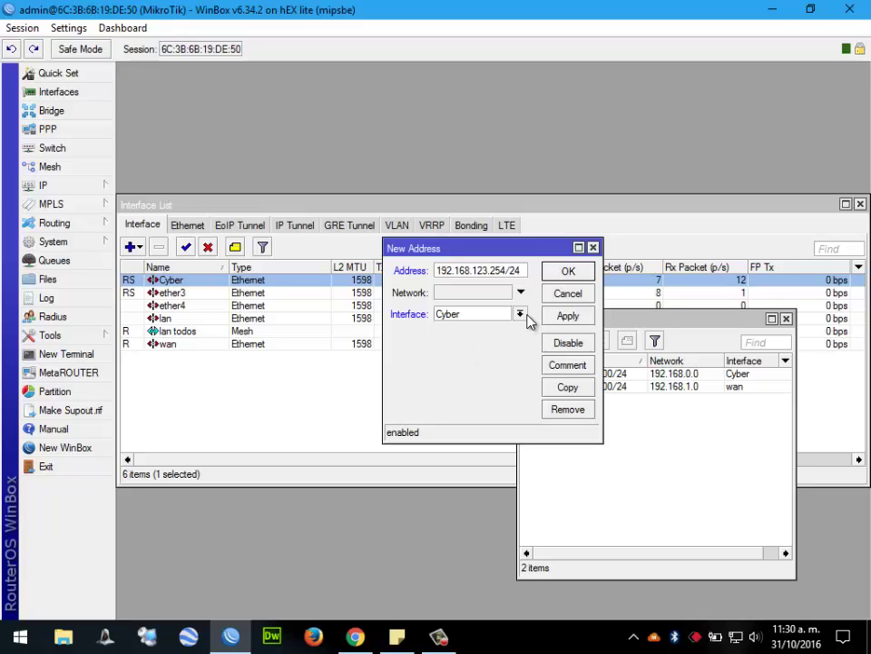
click(525, 315)
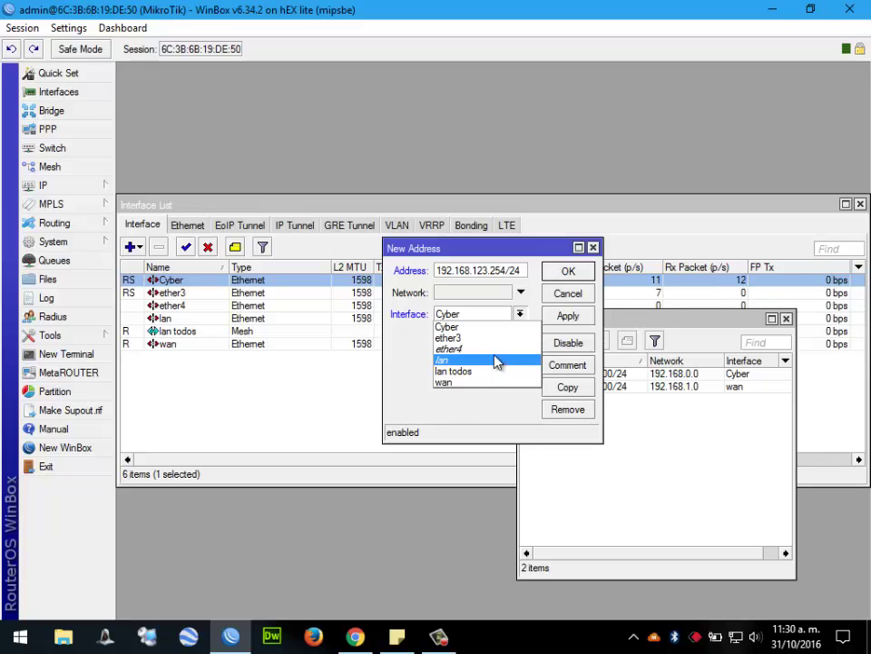
click(499, 339)
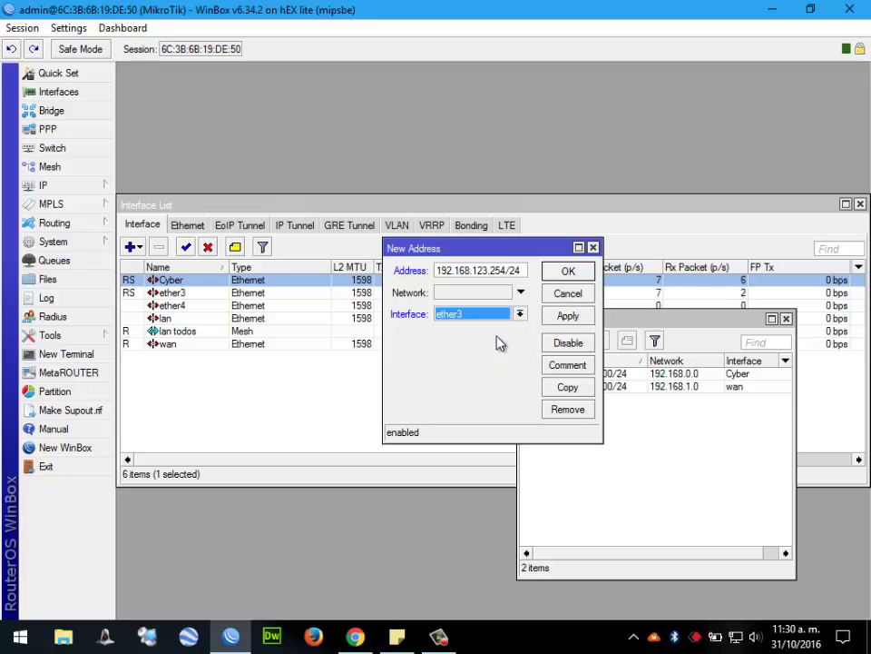
click(564, 319)
click(566, 272)
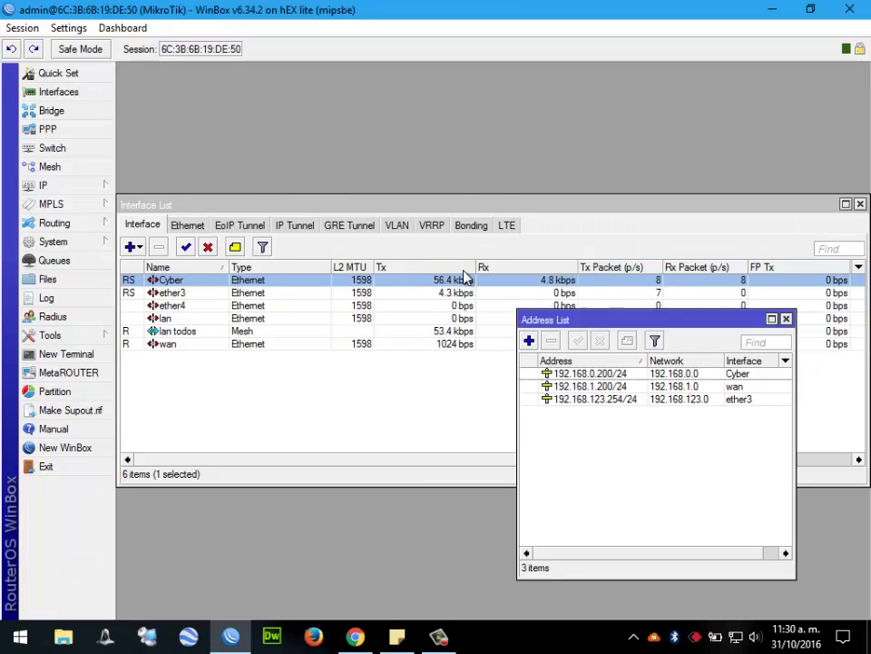
Step: Rename interface ether3 to HotSpot and check 192.168.123.254/24 now lists HotSpot
double_click(161, 293)
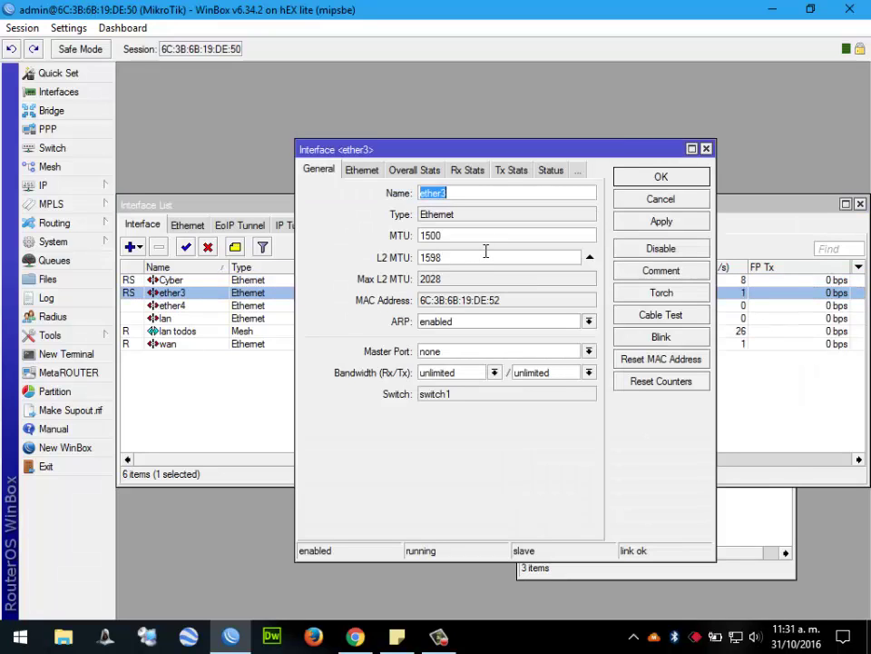
text(Host)
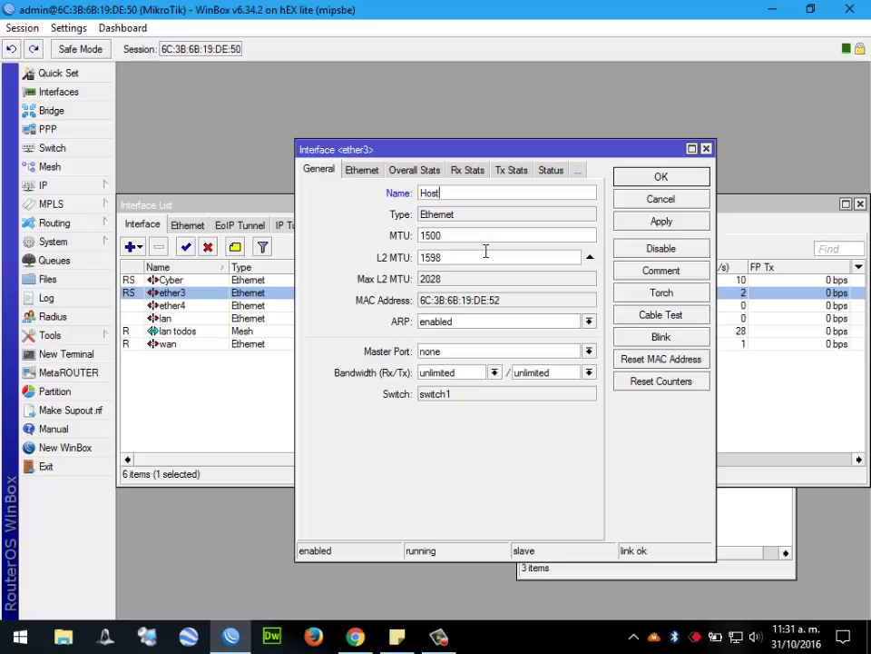
key(BackSpace)
text(tSpot)
click(661, 222)
click(661, 176)
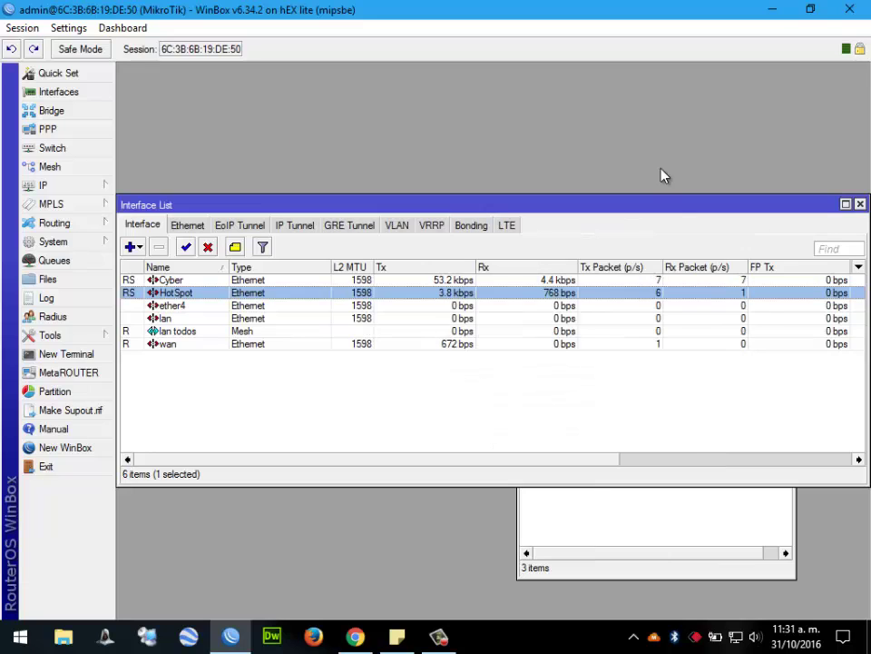
click(677, 521)
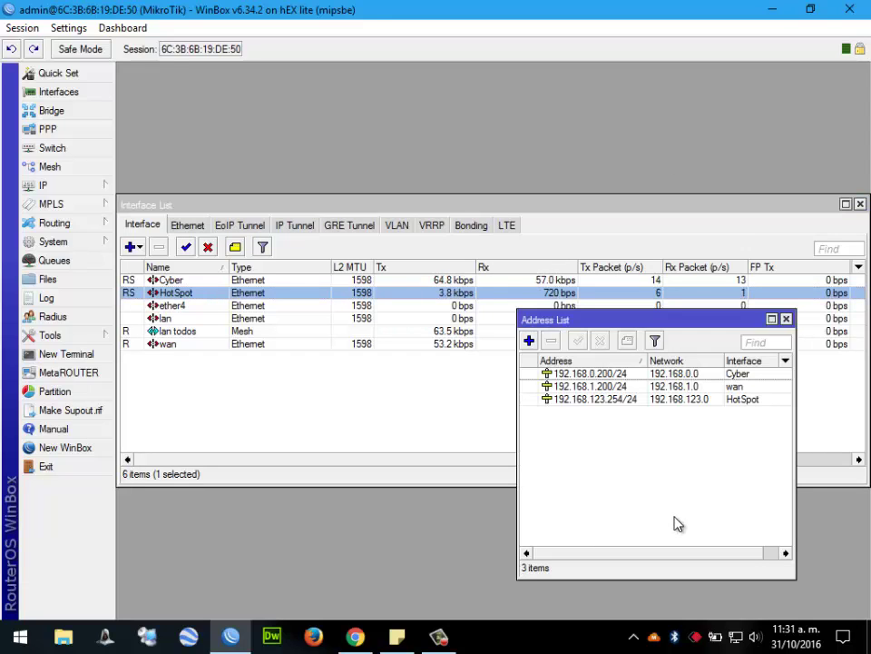
click(674, 403)
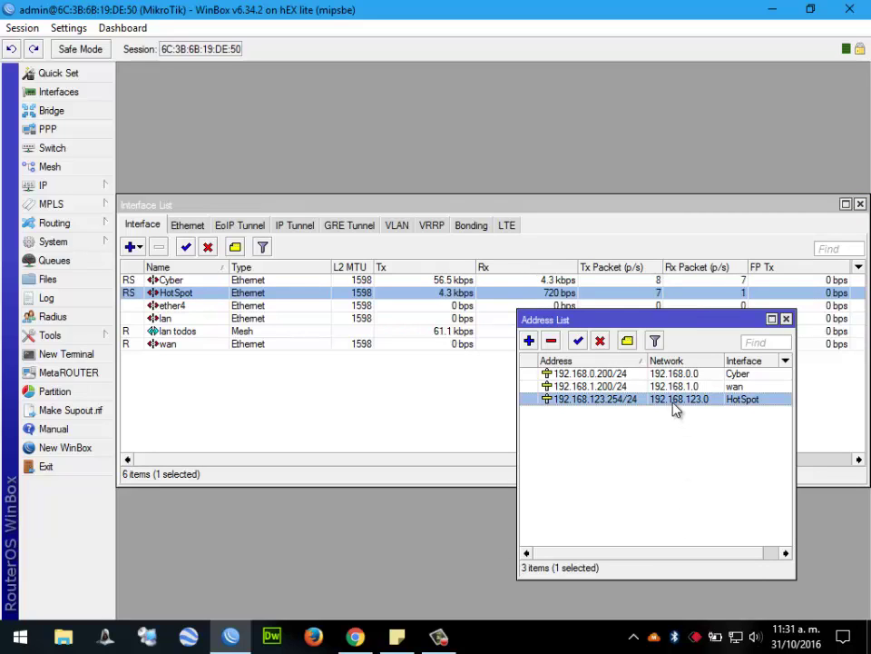
click(676, 386)
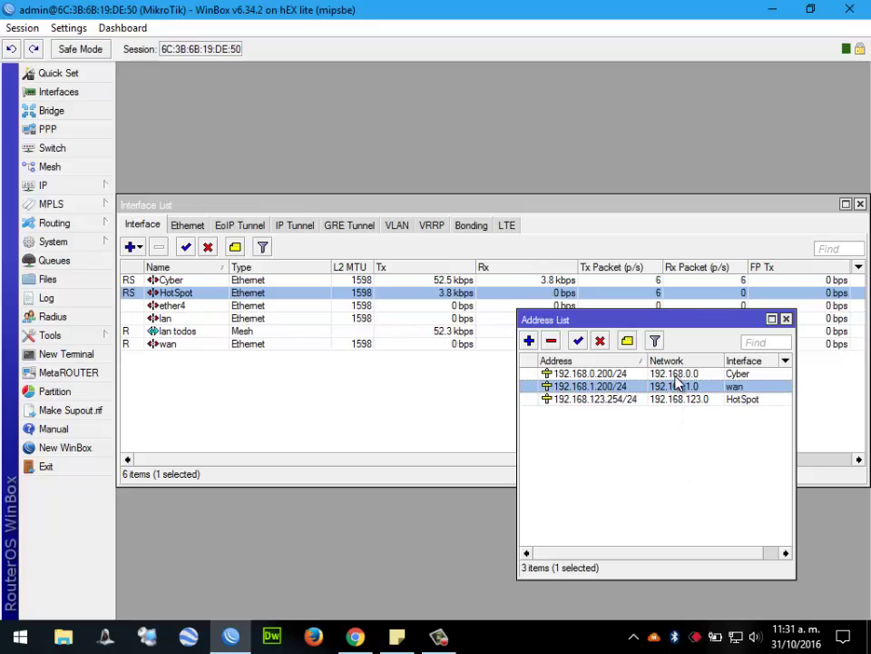
click(667, 373)
click(650, 405)
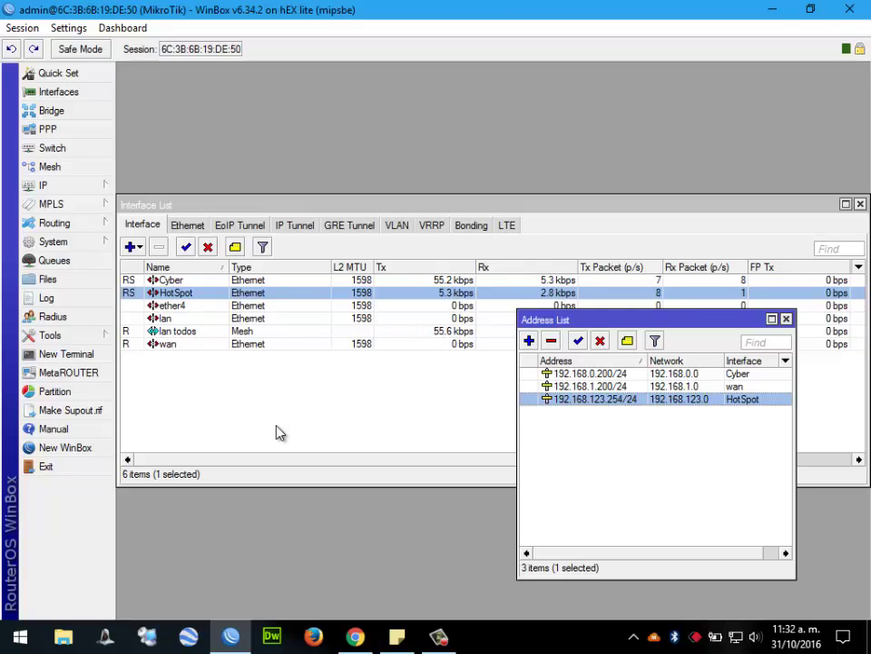
Step: Open IP > Hotspot, reposition its window, and launch Hotspot Setup from the Servers tab
drag(635, 320, 699, 74)
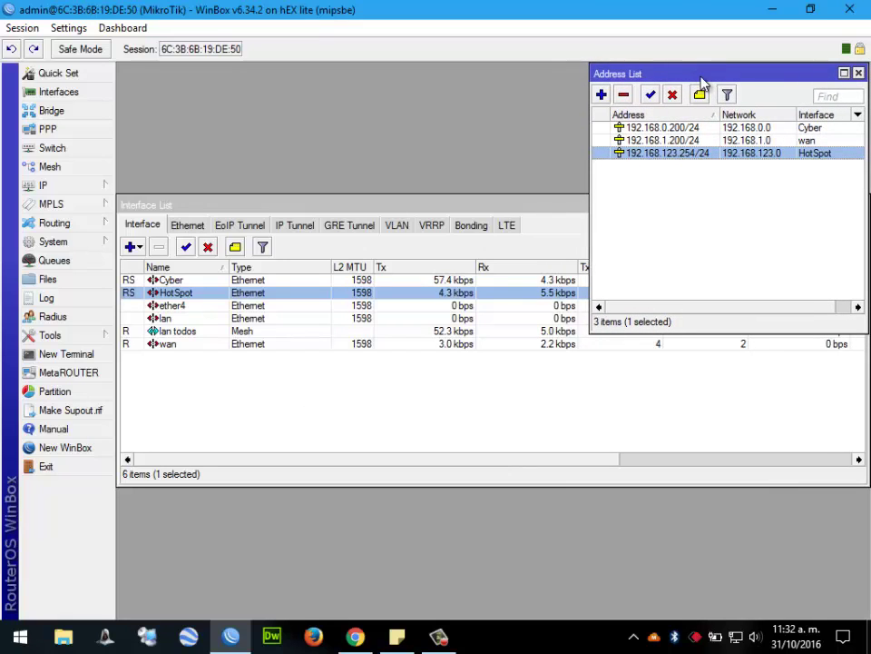
click(76, 185)
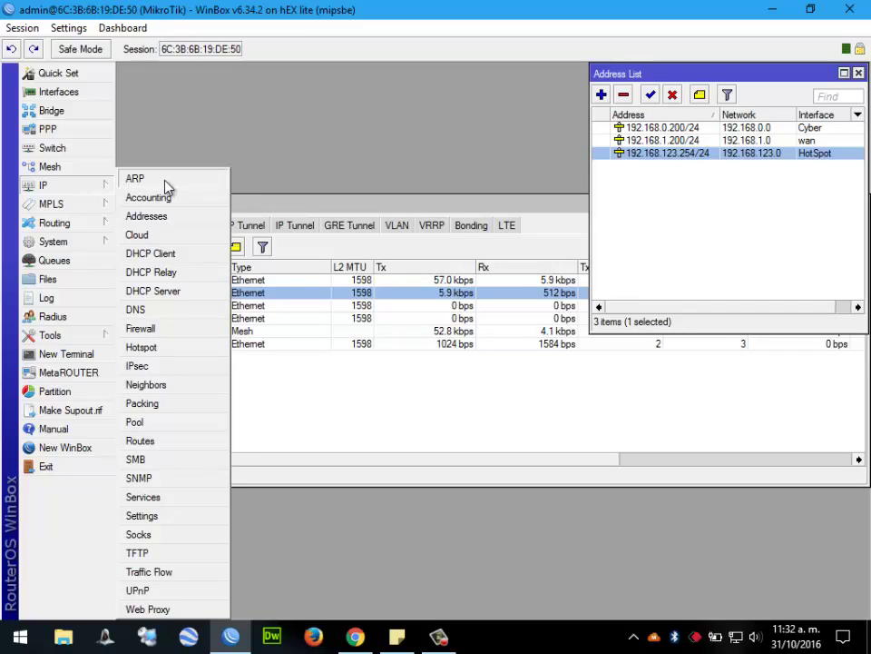
click(159, 356)
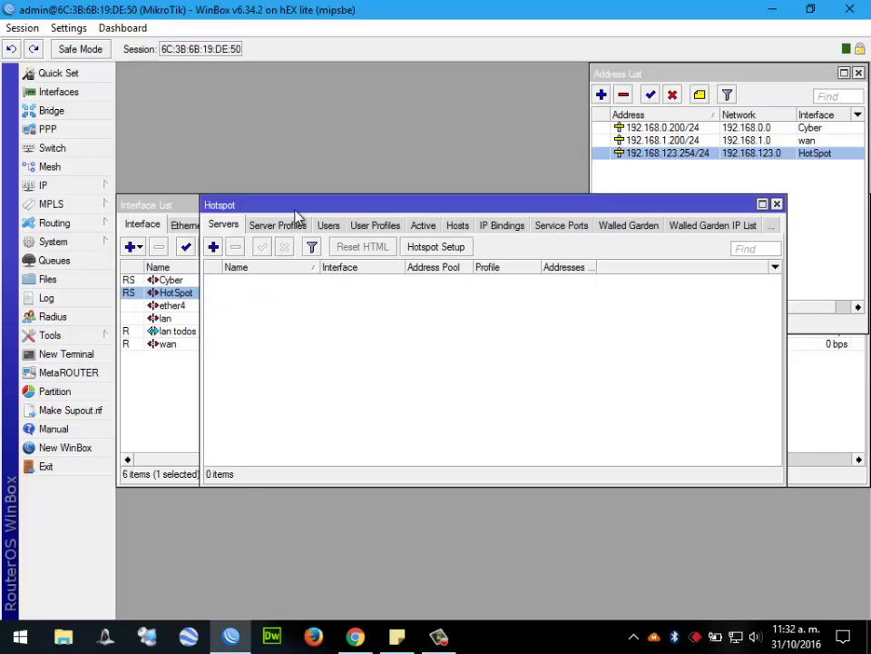
drag(294, 210, 278, 246)
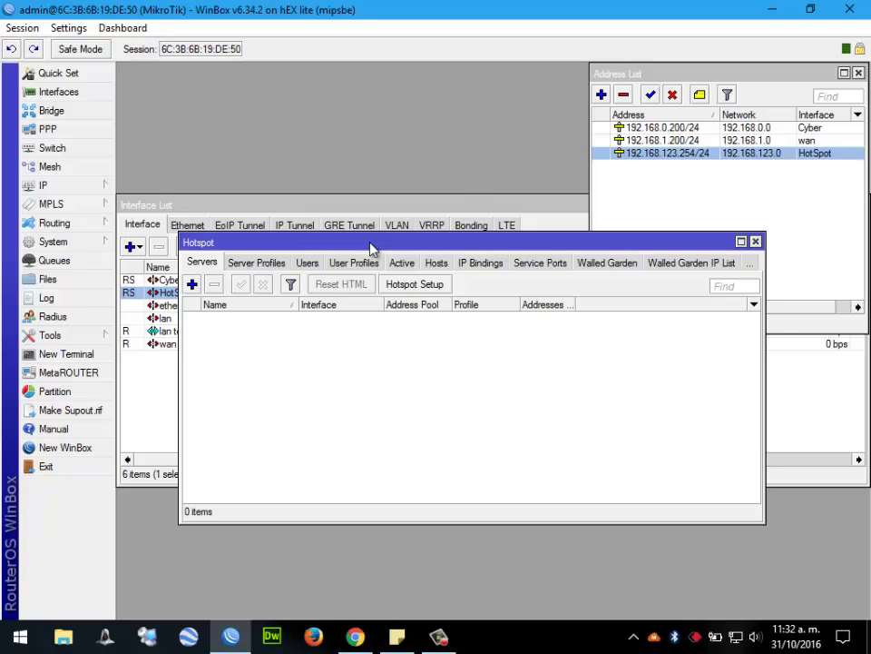
drag(374, 243, 380, 189)
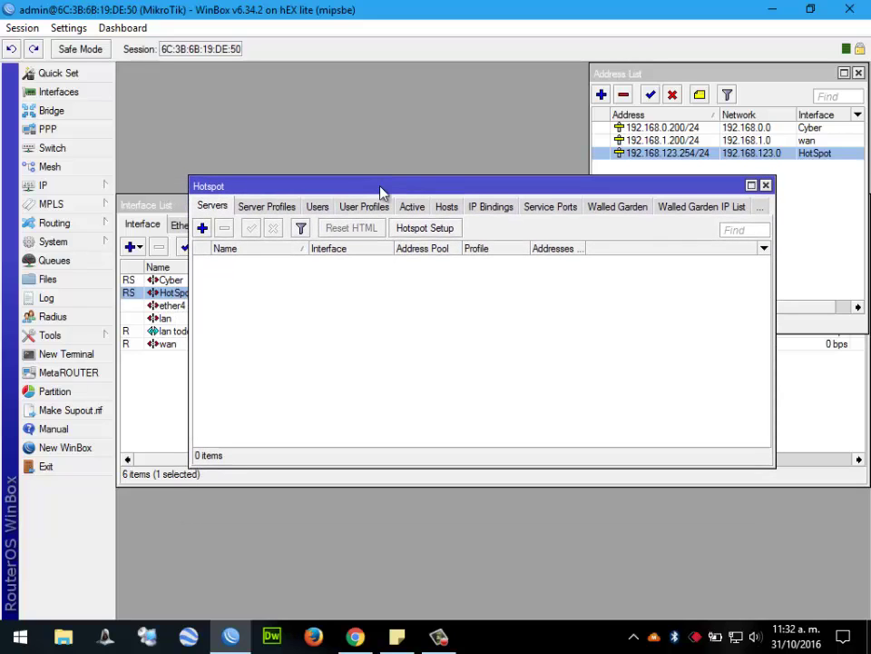
click(443, 233)
Step: Choose HotSpot as the wizard's hotspot interface and advance to the local address step
drag(451, 280, 396, 286)
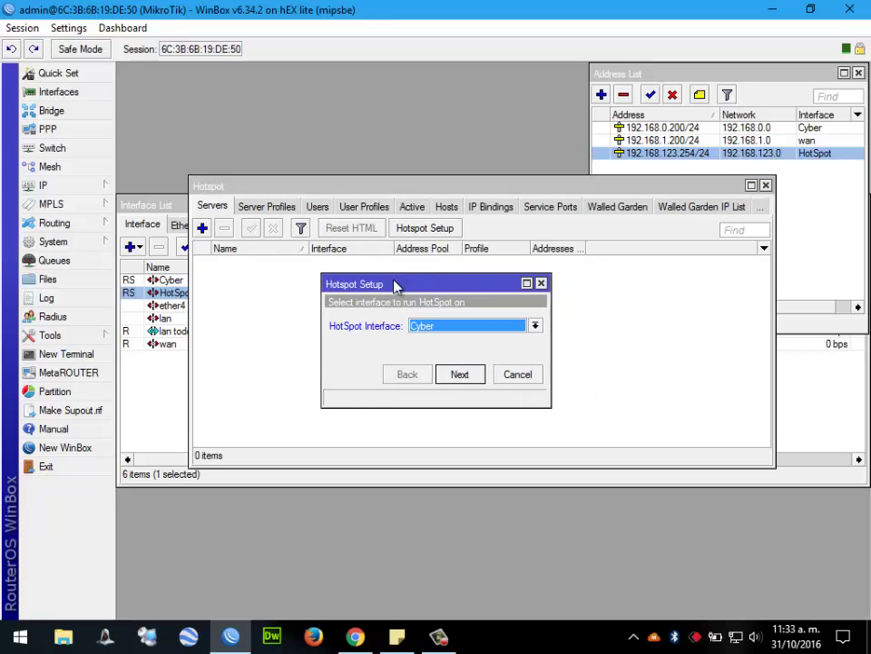
click(535, 326)
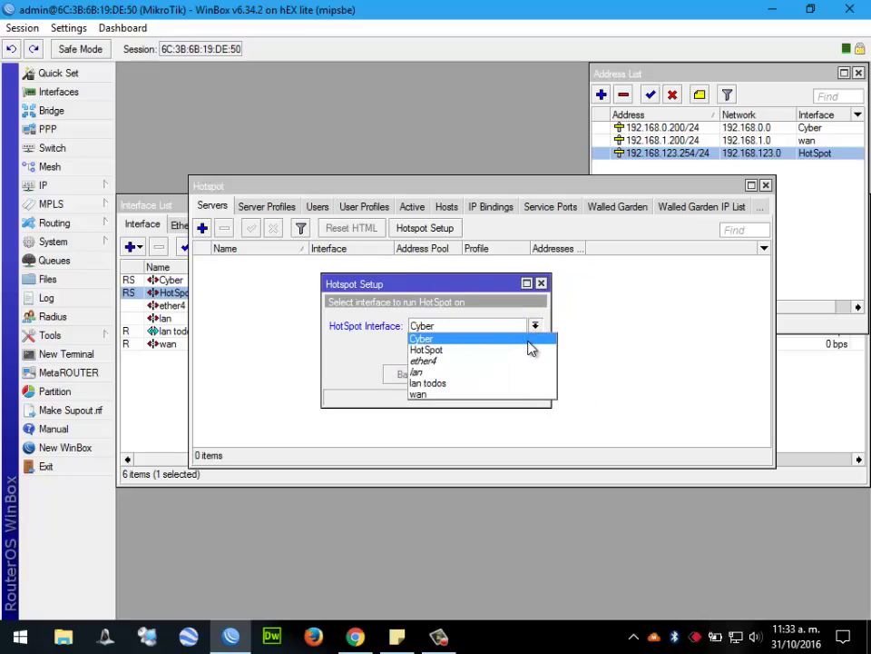
click(525, 350)
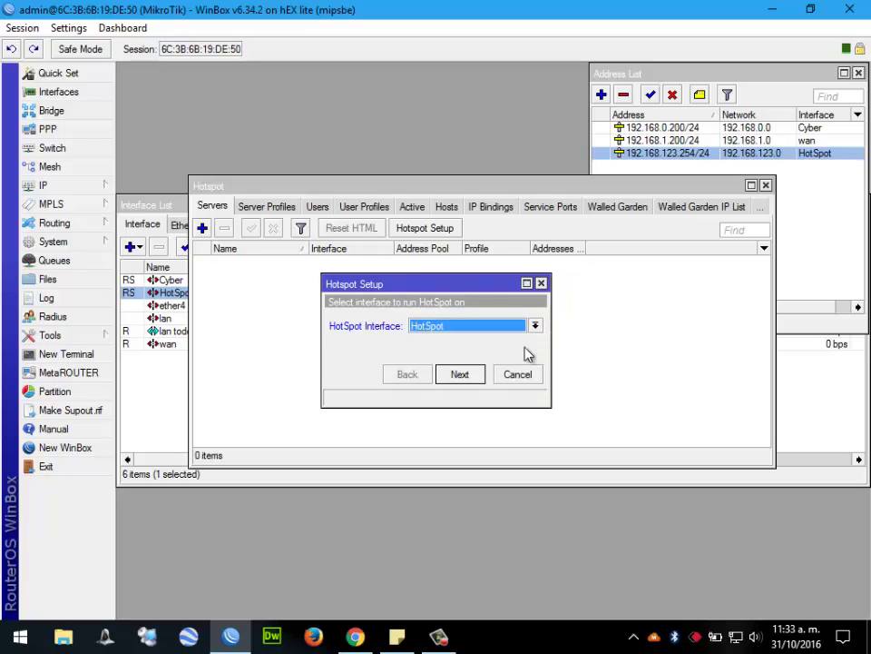
click(457, 376)
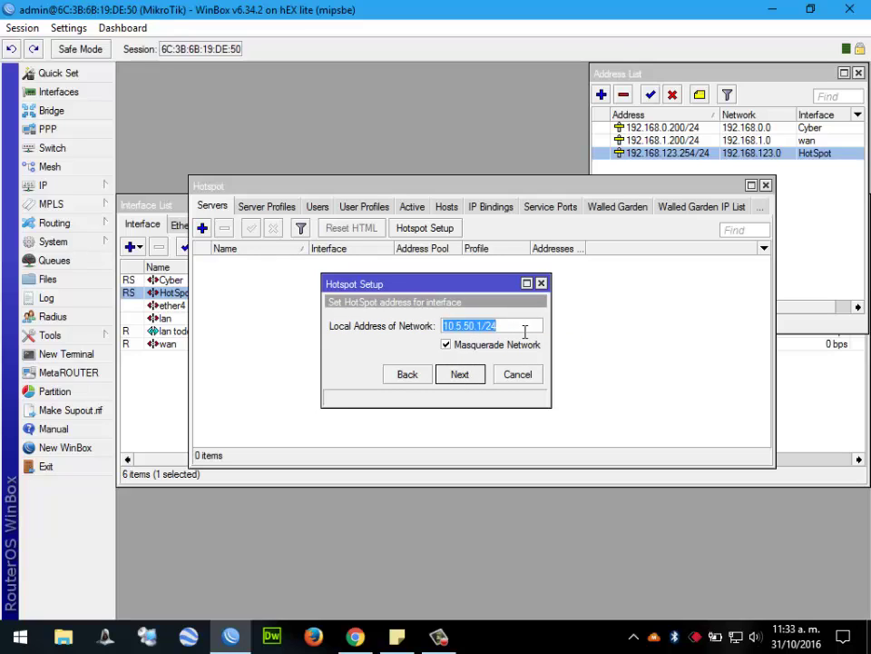
click(408, 374)
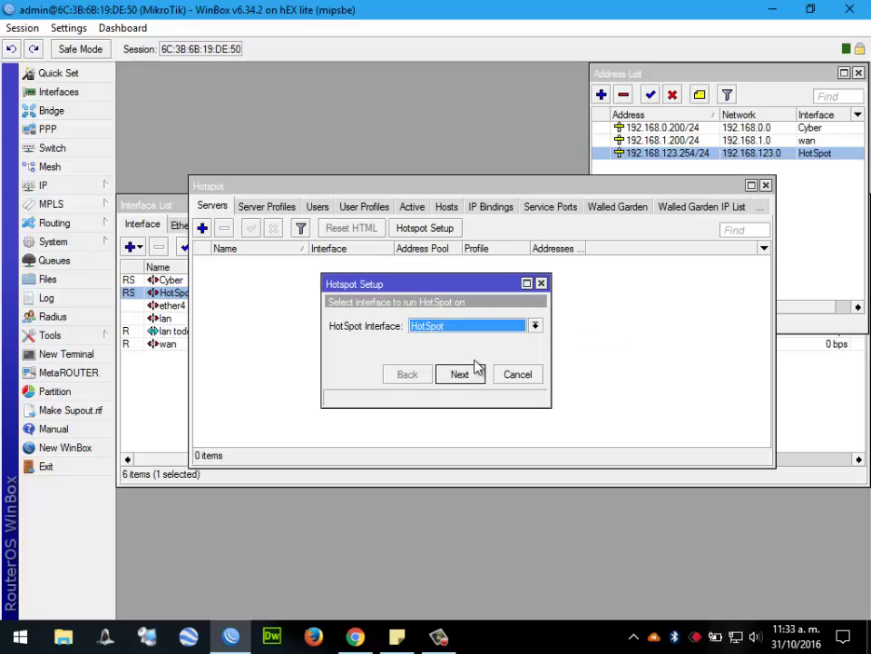
click(535, 327)
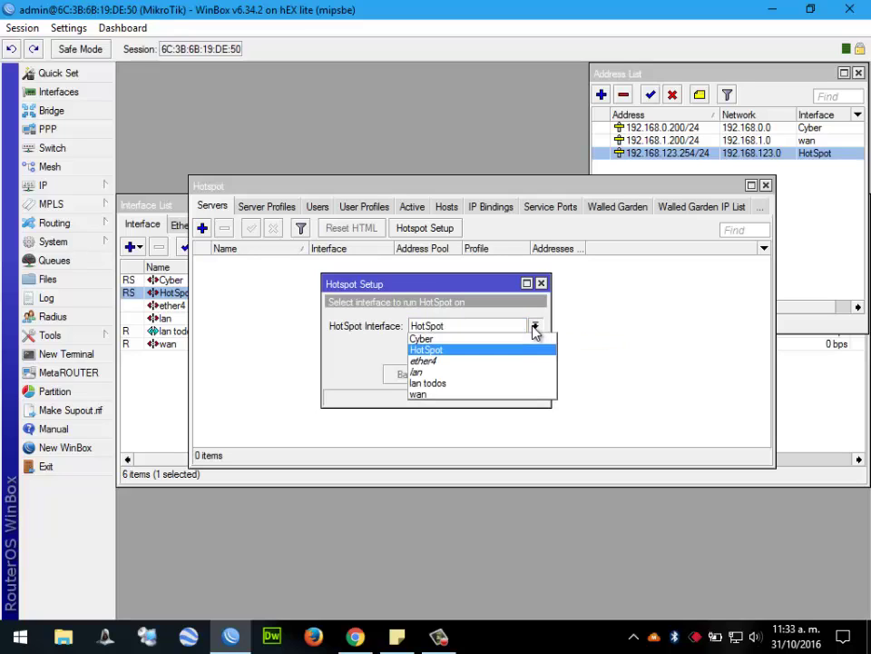
click(535, 327)
click(461, 377)
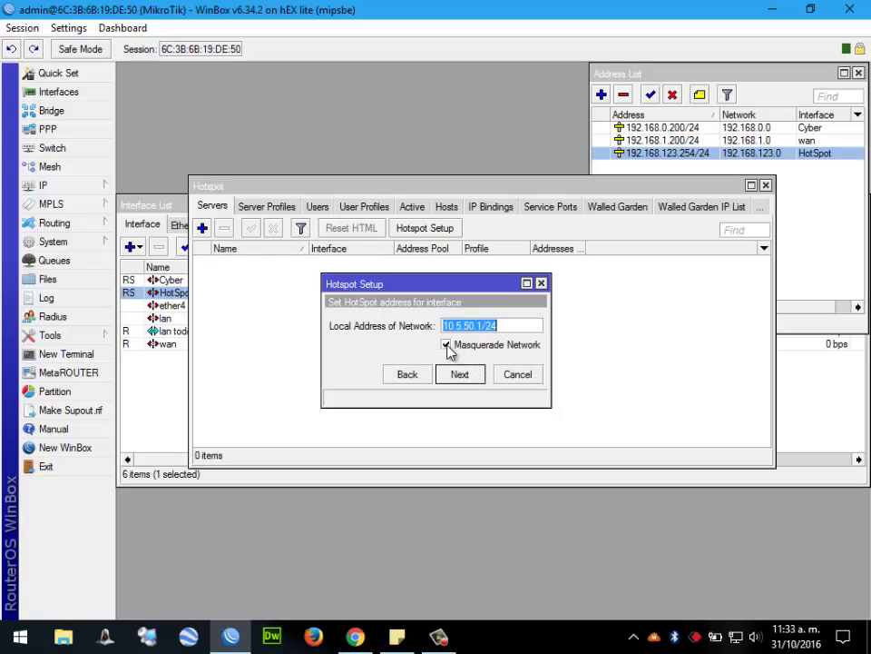
Step: Keep Masquerade Network enabled and select the default 10.5.50.1/24 local address for replacing
click(446, 346)
click(448, 348)
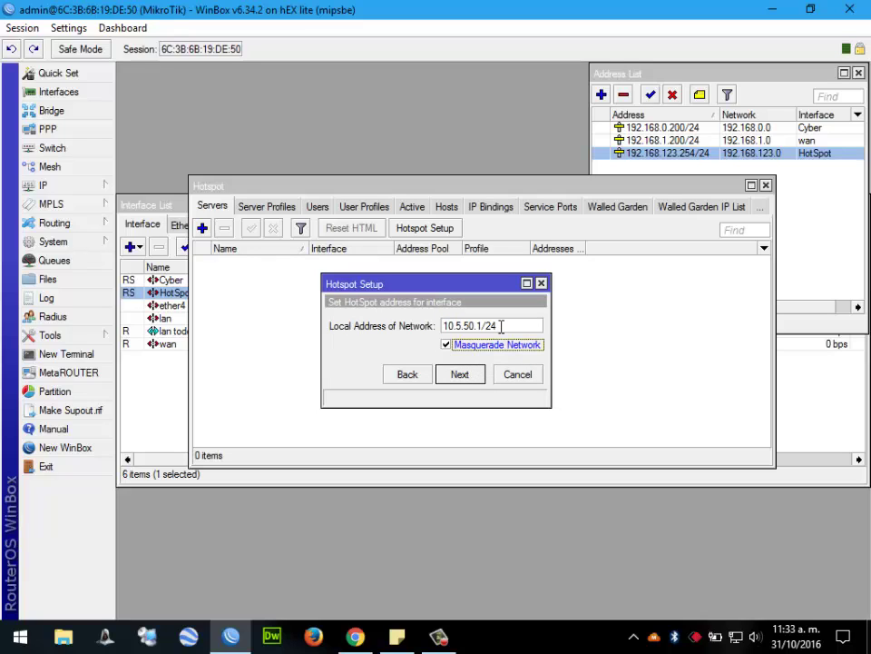
drag(500, 327, 414, 329)
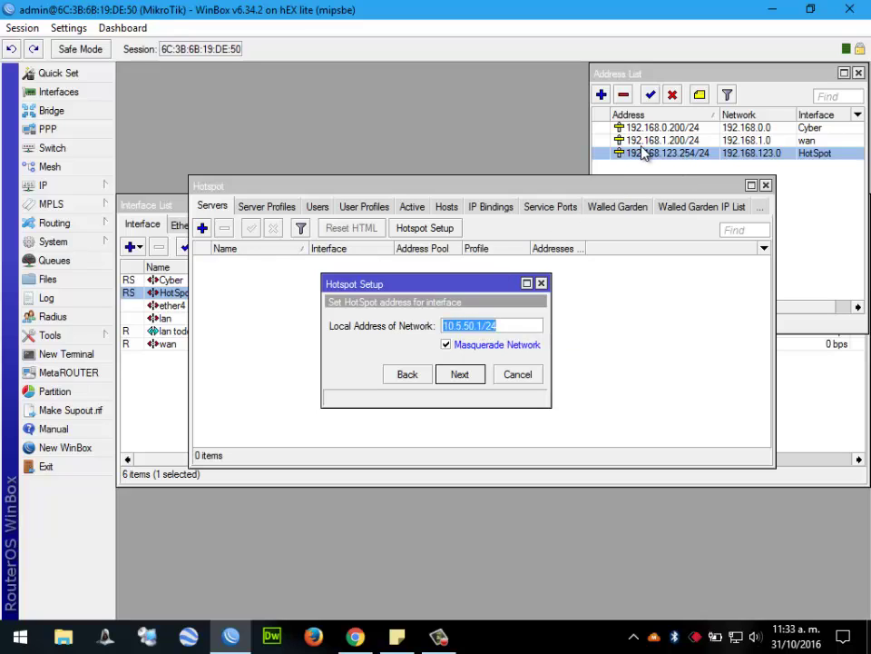
Step: Enter 192.168.123.254/24 as the local network address, keep masquerading, and continue
text(192)
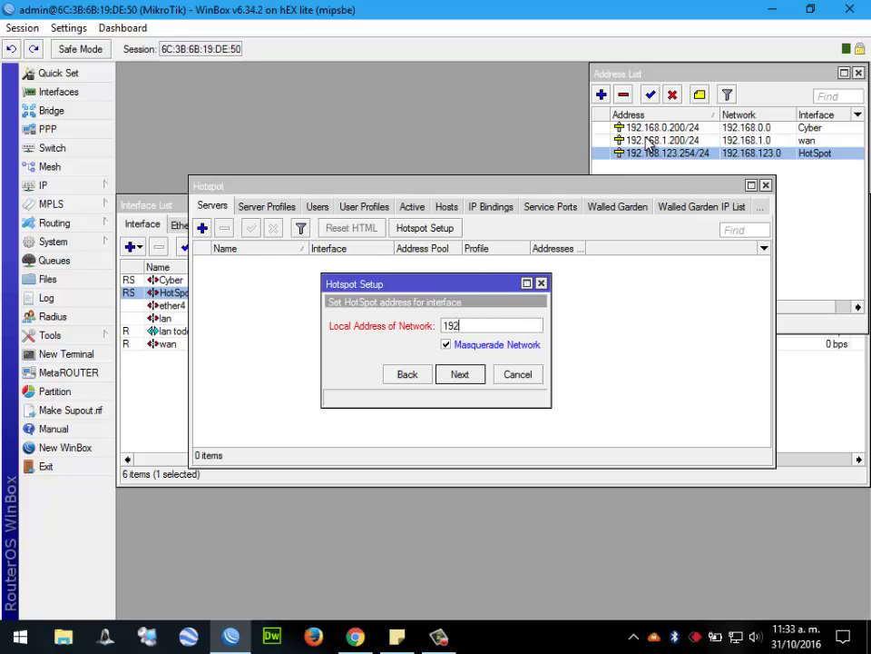
text(.168.123.254)
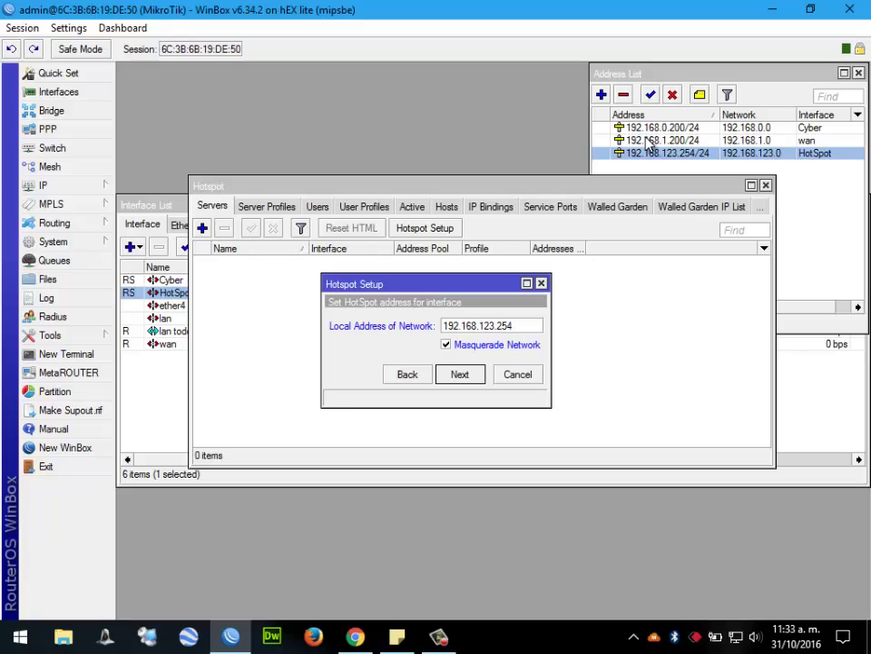
text(/24)
drag(533, 325, 414, 329)
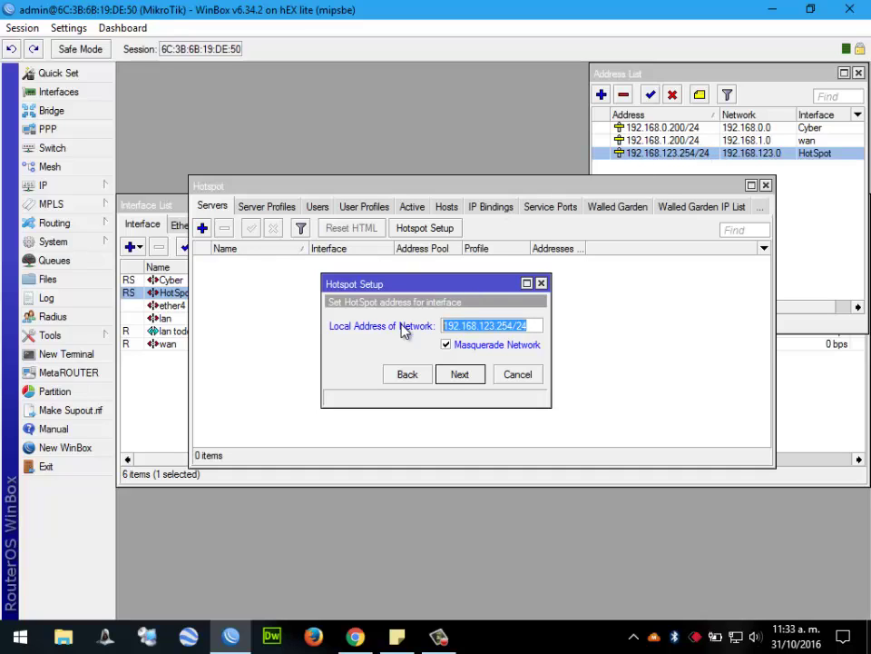
click(447, 345)
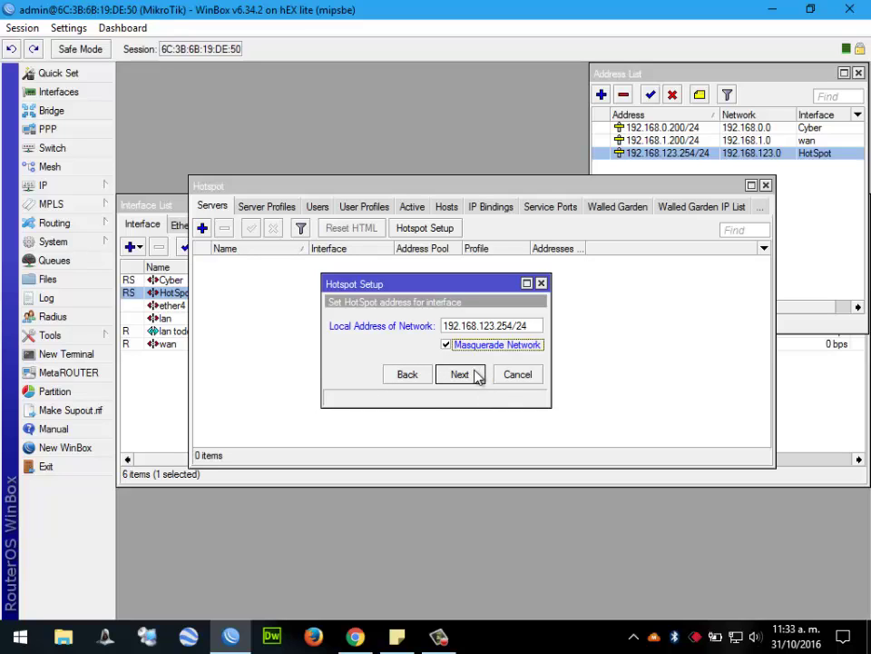
click(470, 377)
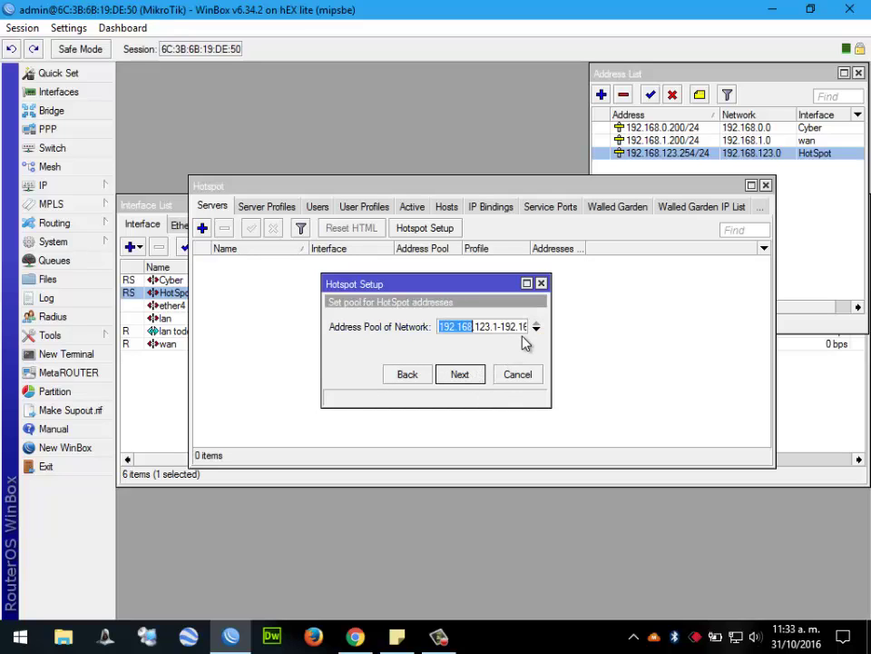
Step: Review and accept the 192.168.123.1-192.168.123.253 address pool to reach certificate selection
click(489, 327)
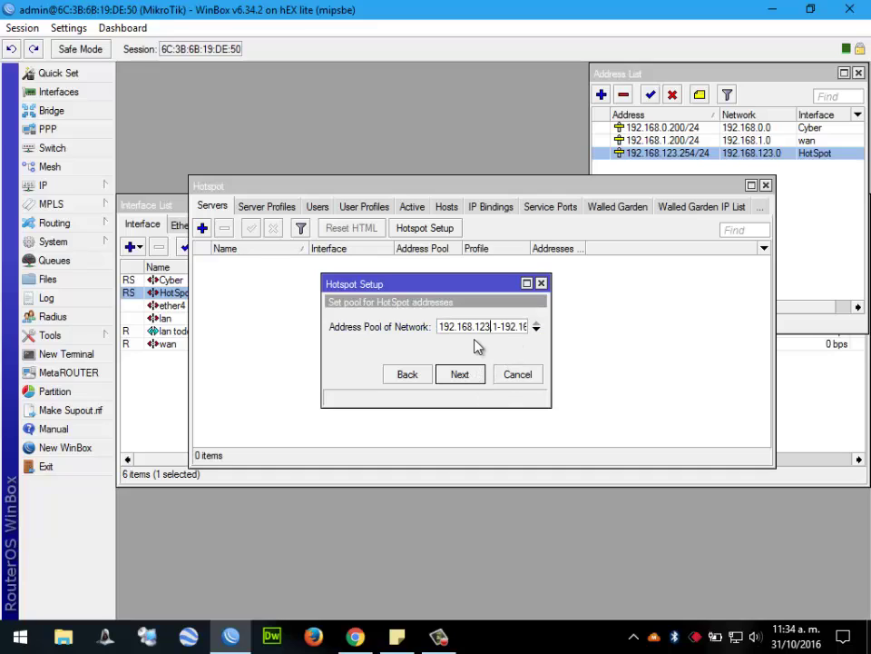
key(End)
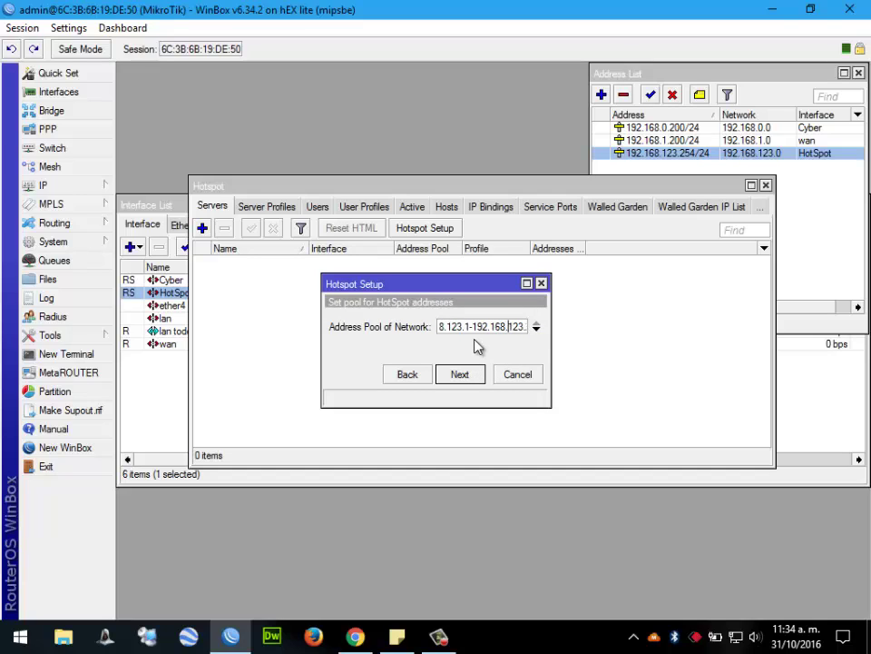
key(Left)
key(Left)
key(Left)
key(Left)
key(Left)
key(Left)
key(Left)
key(Left)
key(Left)
key(Left)
key(Left)
key(Left)
key(Left)
key(Left)
key(Right)
key(Right)
key(Right)
key(Right)
key(Right)
key(Right)
key(Right)
key(Left)
key(Left)
key(Left)
key(Left)
key(Left)
key(Left)
key(Left)
key(Left)
key(Left)
key(Left)
key(Left)
key(Left)
key(Left)
key(Left)
key(Left)
key(Left)
key(Left)
key(Left)
key(End)
click(459, 379)
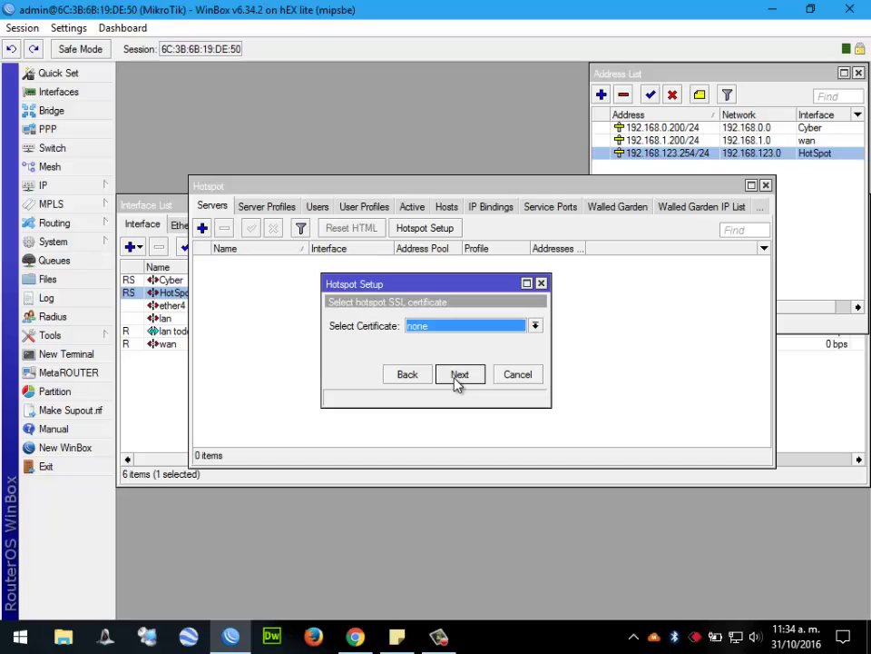
Step: Keep no certificate, skip the SMTP server, and accept DNS servers 8.8.8.8 and 8.8.4.4
click(536, 329)
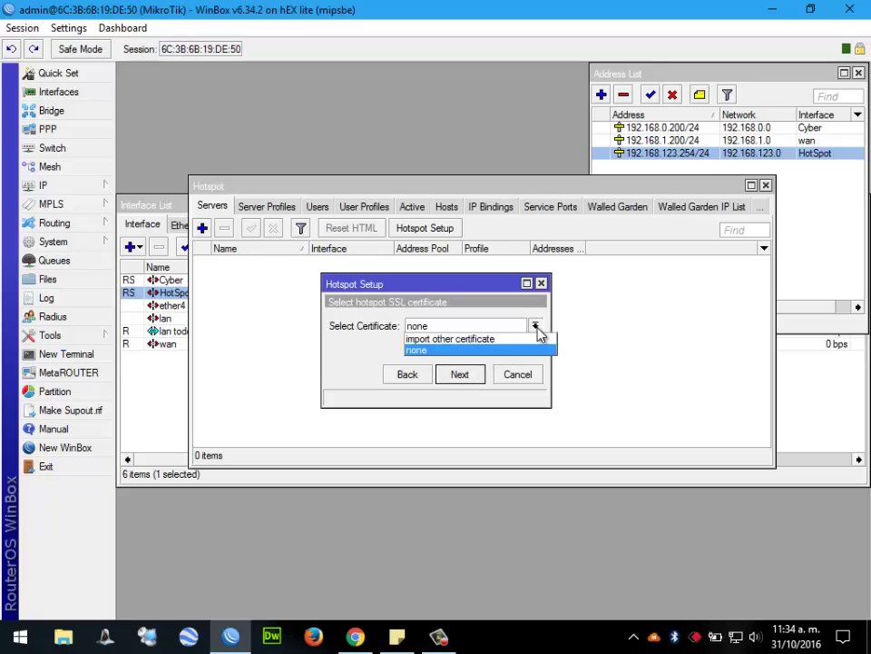
click(537, 332)
click(464, 375)
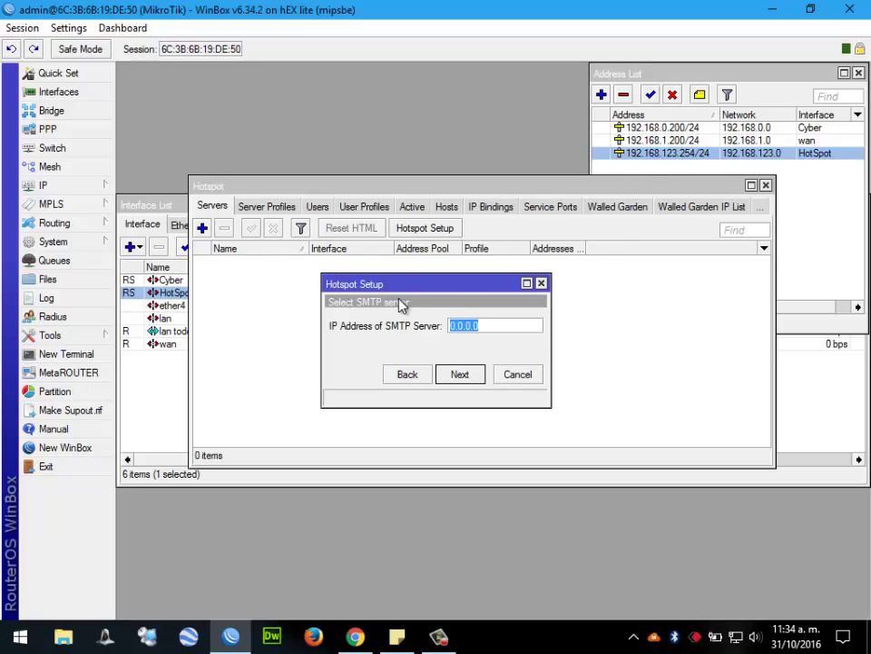
click(458, 374)
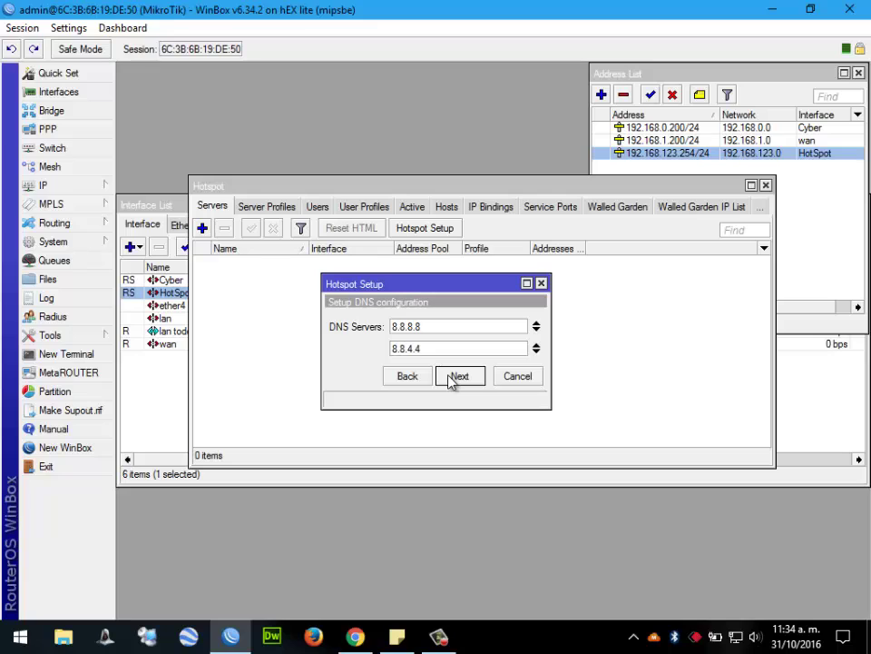
click(452, 379)
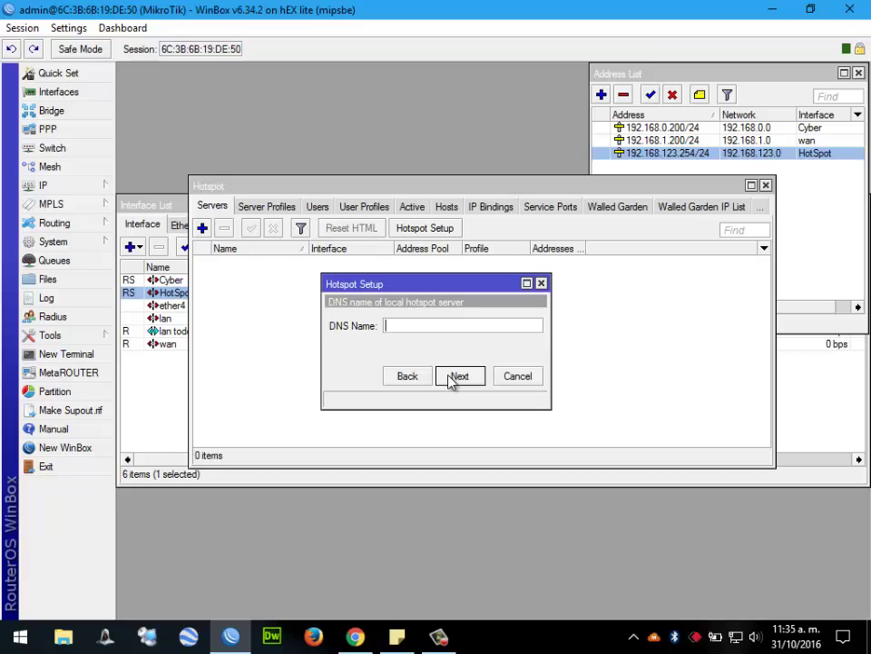
text(www.poralnet.com)
key(Left)
key(Left)
key(Left)
key(Left)
key(Left)
key(Left)
key(Left)
key(Left)
key(Left)
text(t)
key(End)
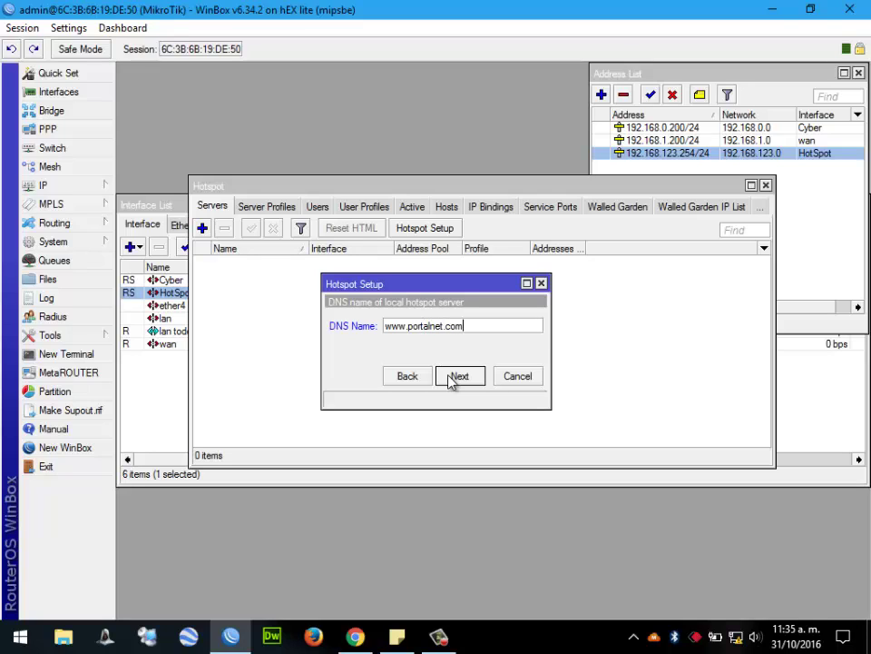
click(449, 375)
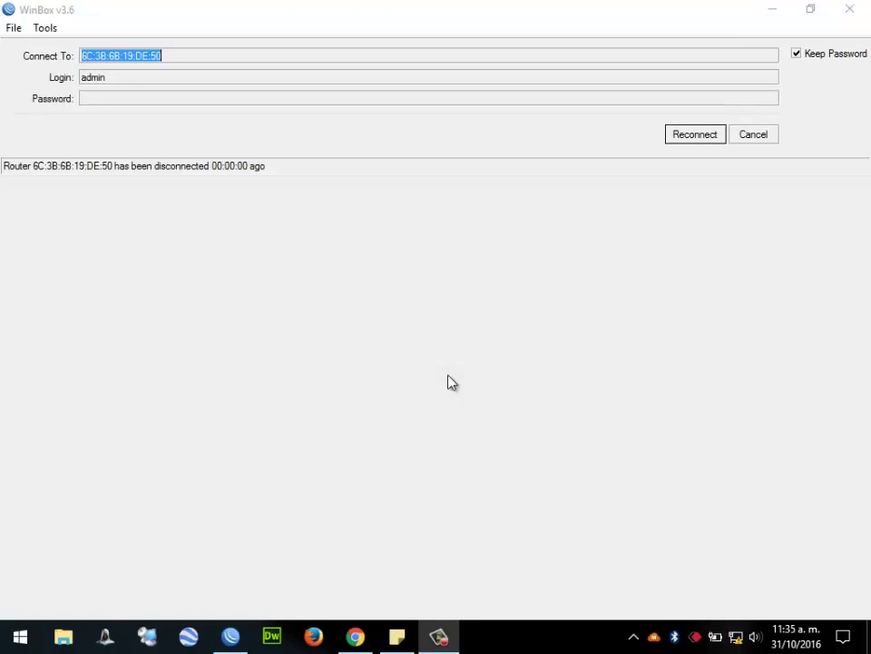
Step: Reconnect WinBox to the router after the dropped session
click(677, 138)
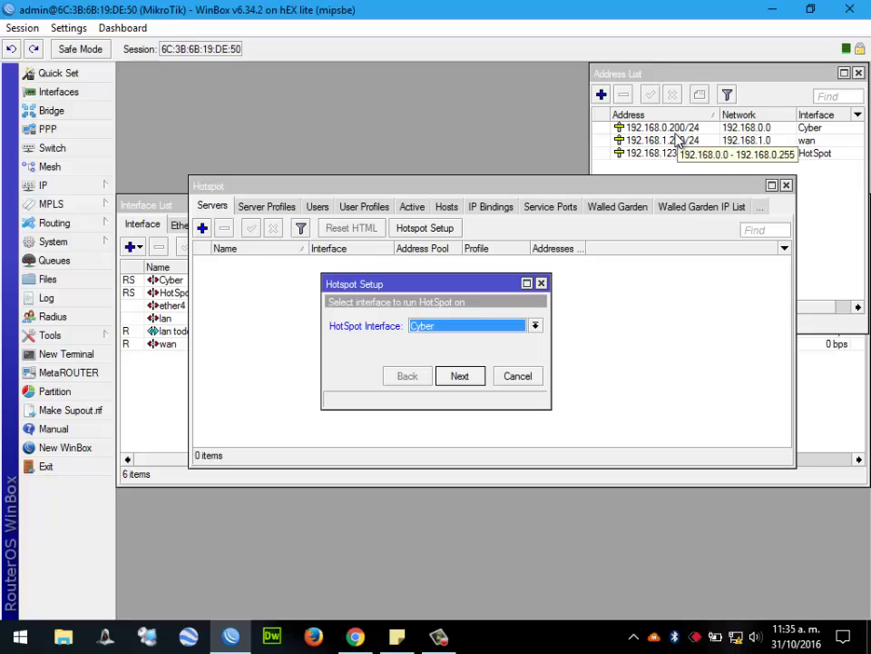
Step: Choose HotSpot as the hotspot interface with local address 192.168.123.254/24
click(535, 326)
click(502, 351)
click(471, 378)
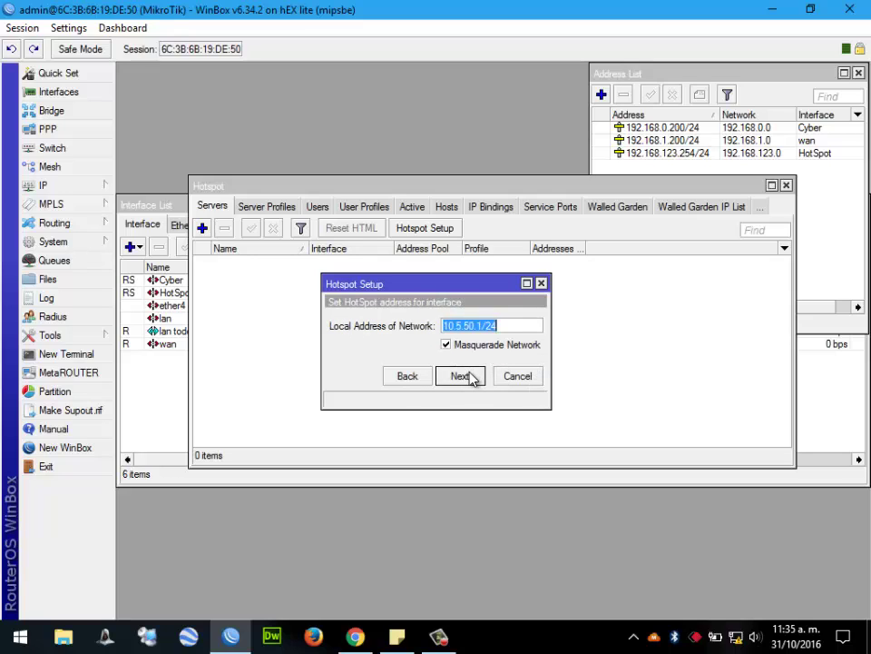
text(192)
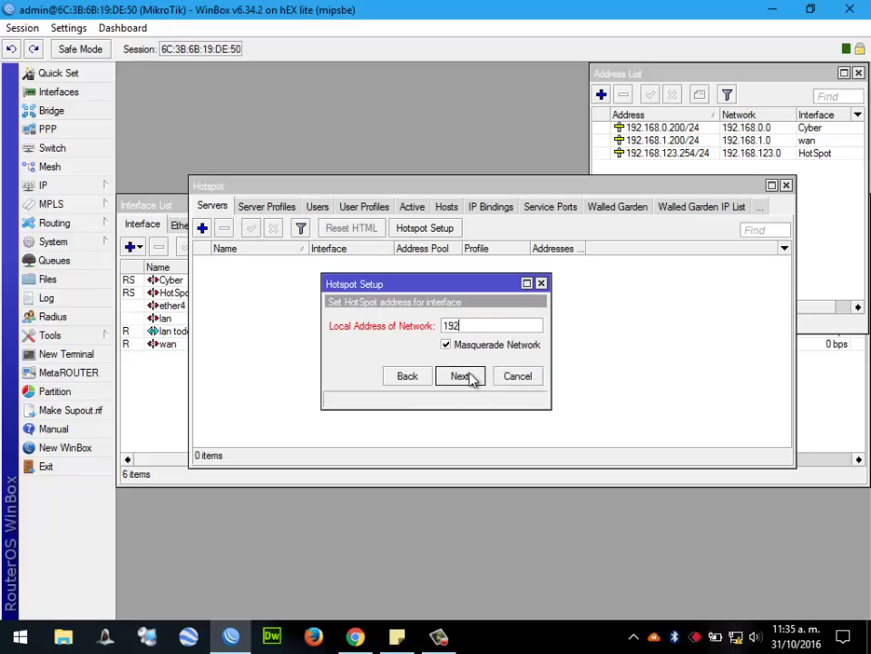
text(.168.123.254)
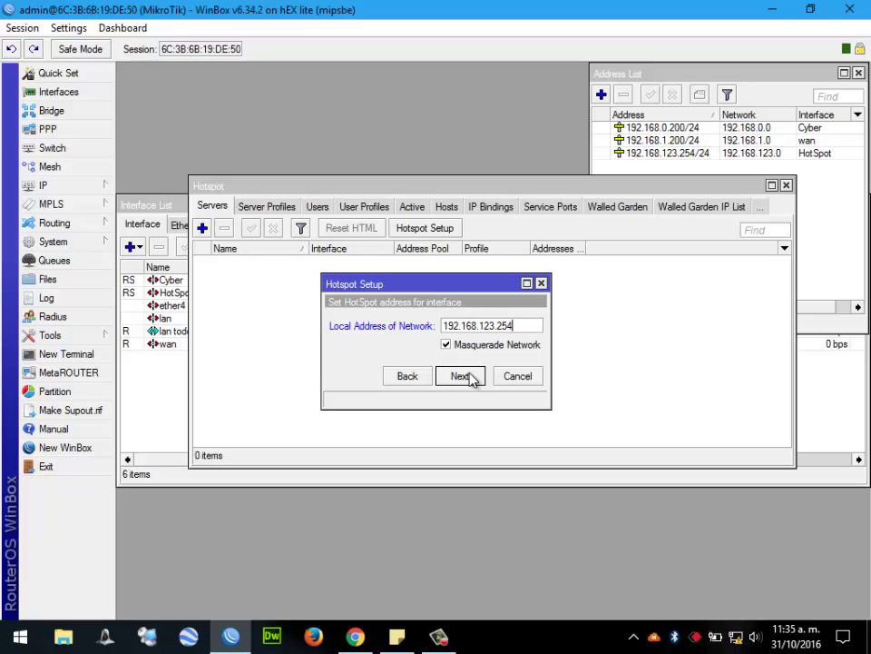
text(/24)
click(481, 378)
click(477, 382)
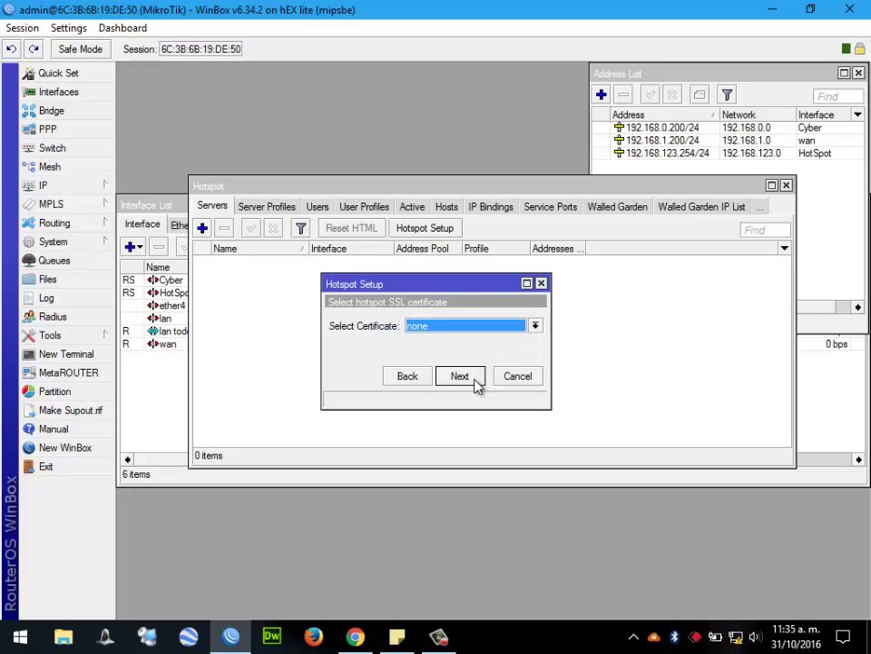
click(477, 378)
click(477, 378)
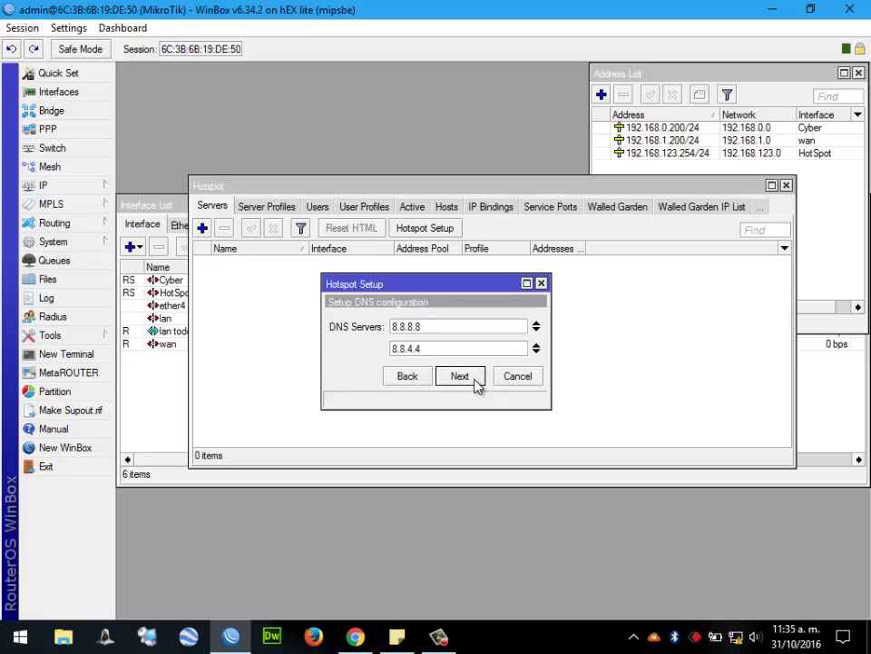
click(477, 377)
text(www)
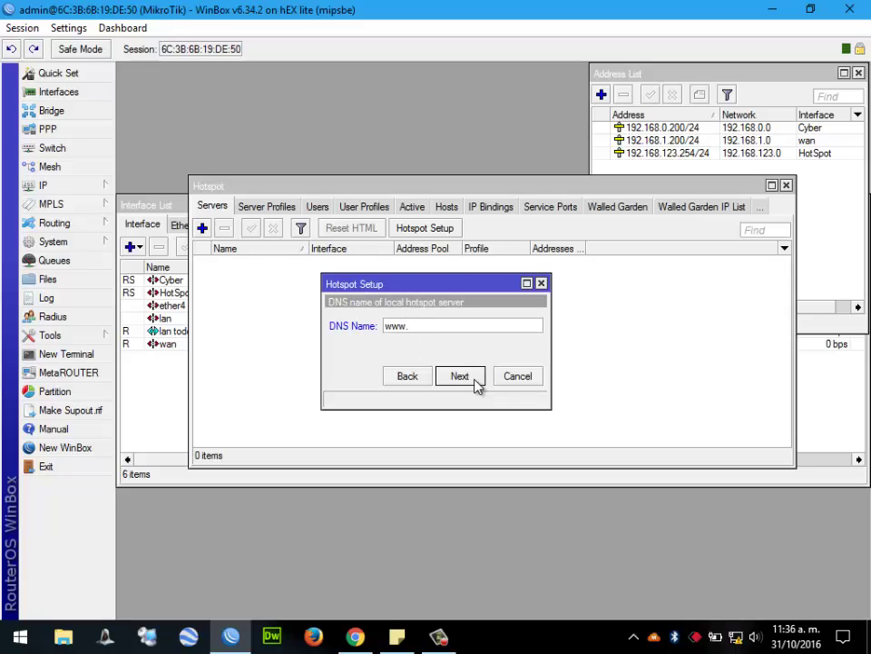
text(.portalNET.com)
Step: Replace the local hotspot user name, enter a password, and apply the setup
click(474, 379)
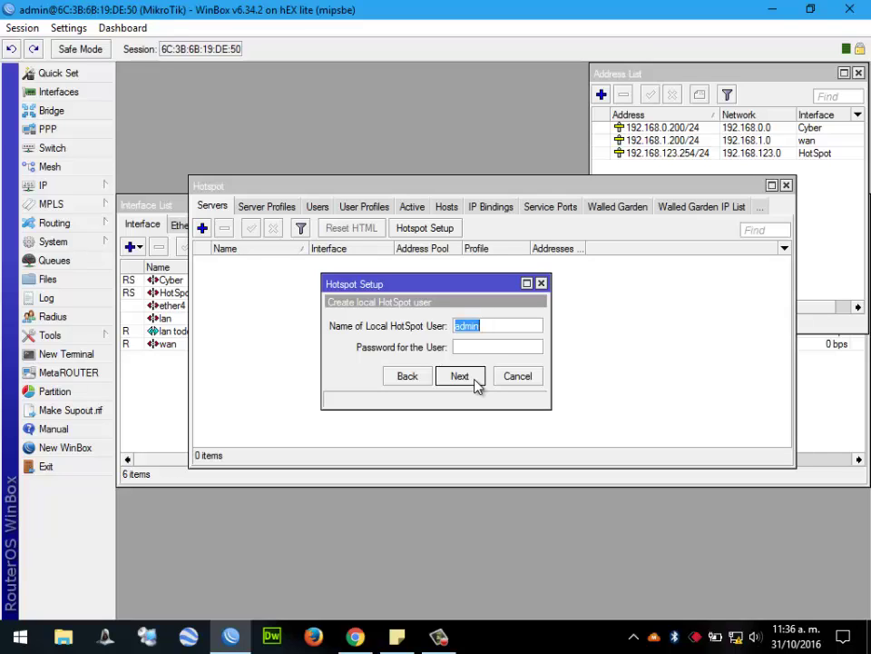
key(Tab)
drag(498, 325, 420, 329)
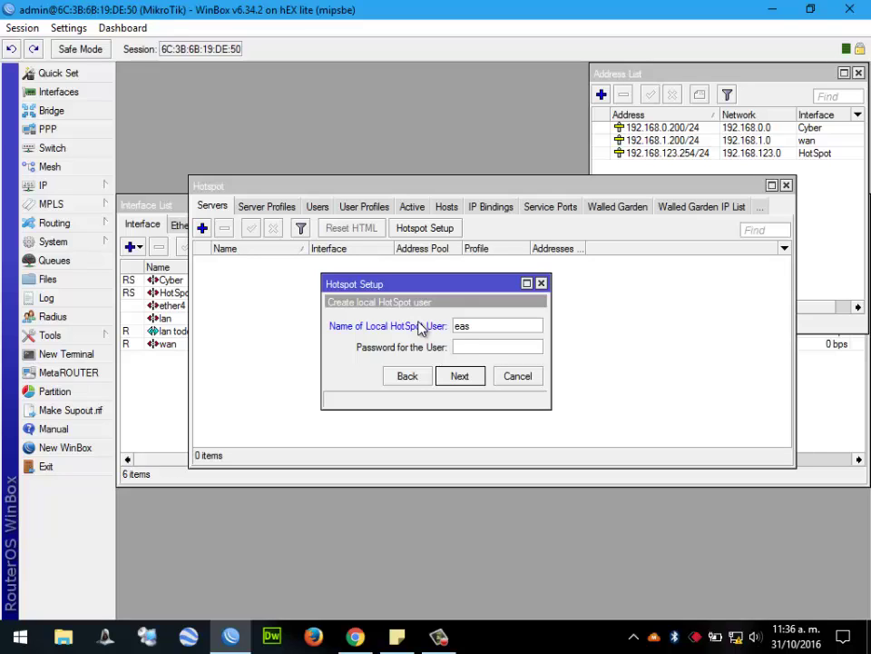
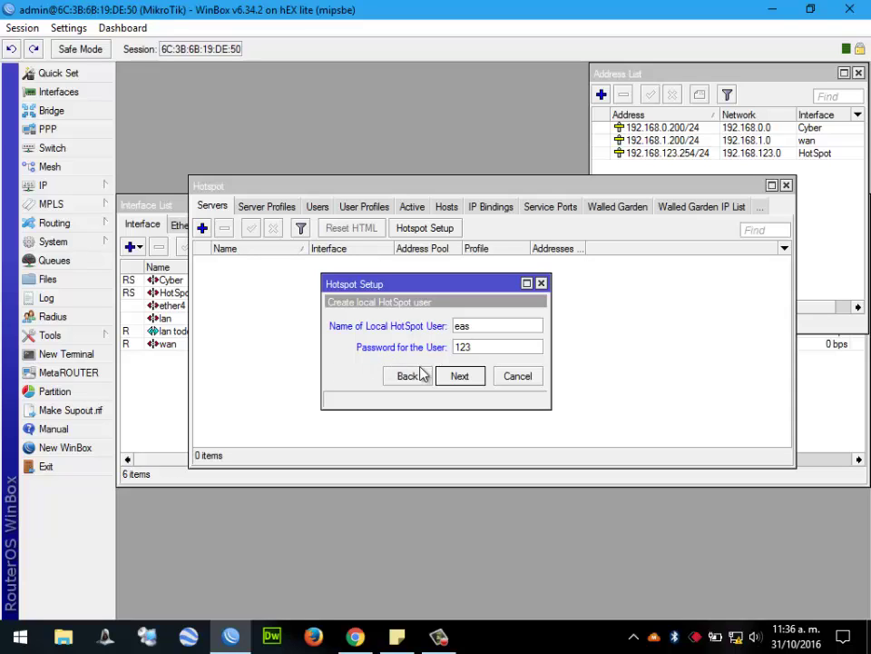
click(459, 389)
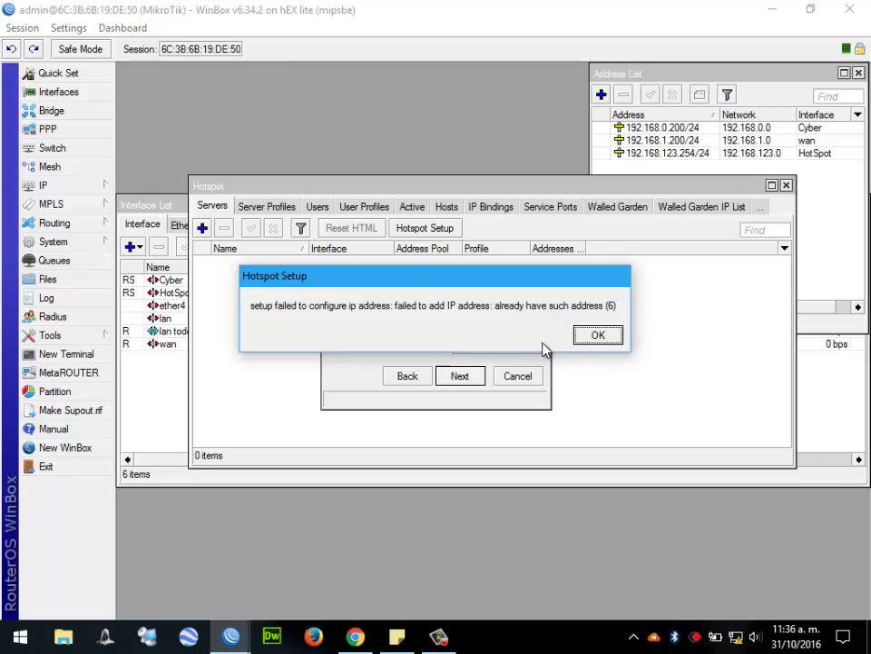
Step: Dismiss the error, return to the SMTP step and enter 192.168.123.254 as SMTP server
click(597, 336)
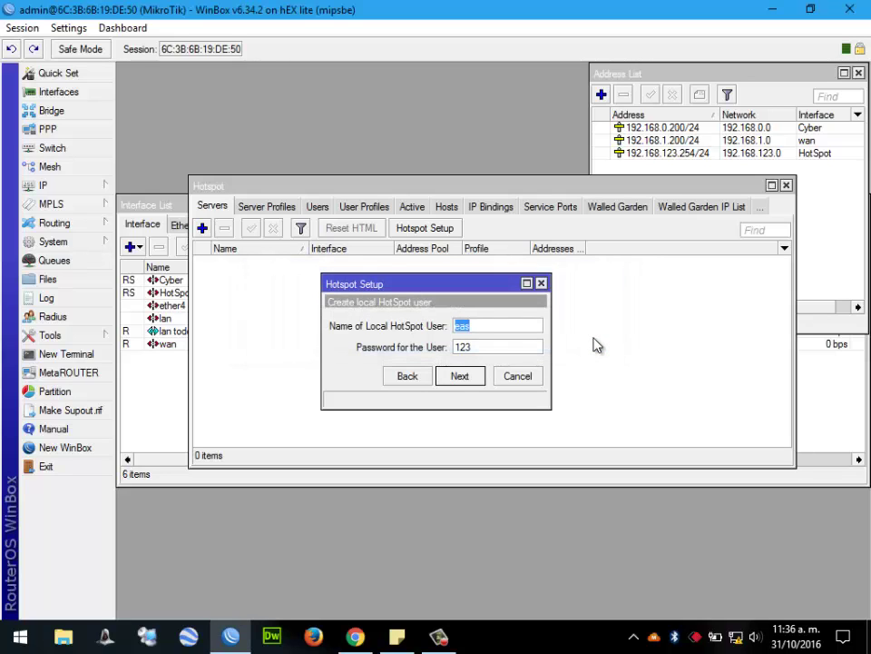
click(430, 378)
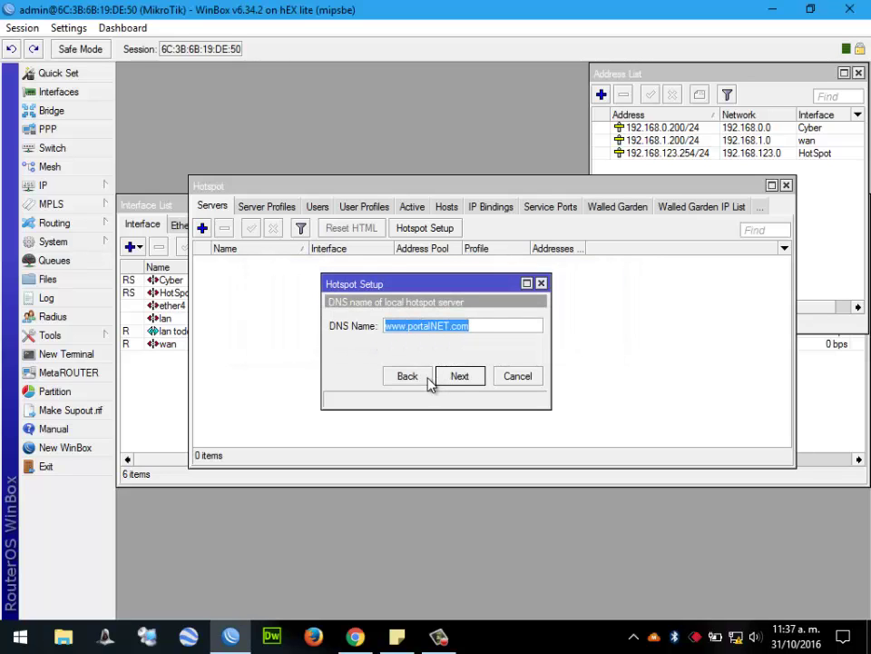
click(431, 377)
click(430, 378)
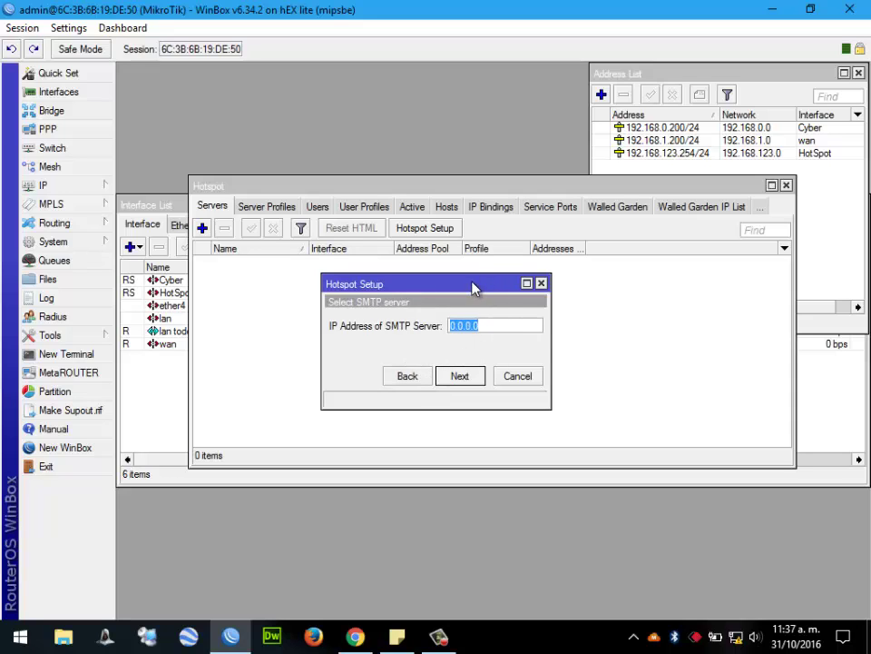
drag(472, 288, 535, 339)
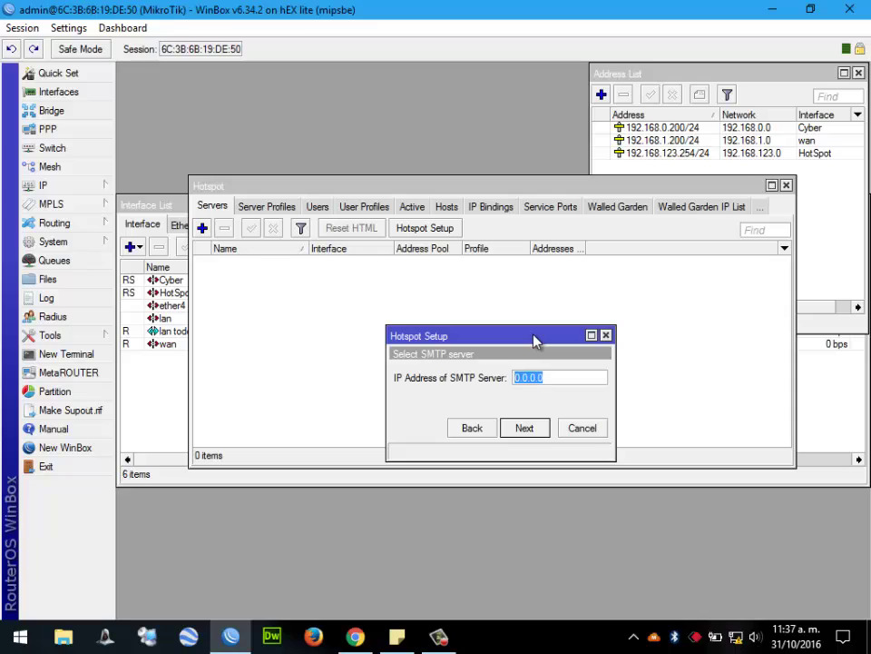
text(192)
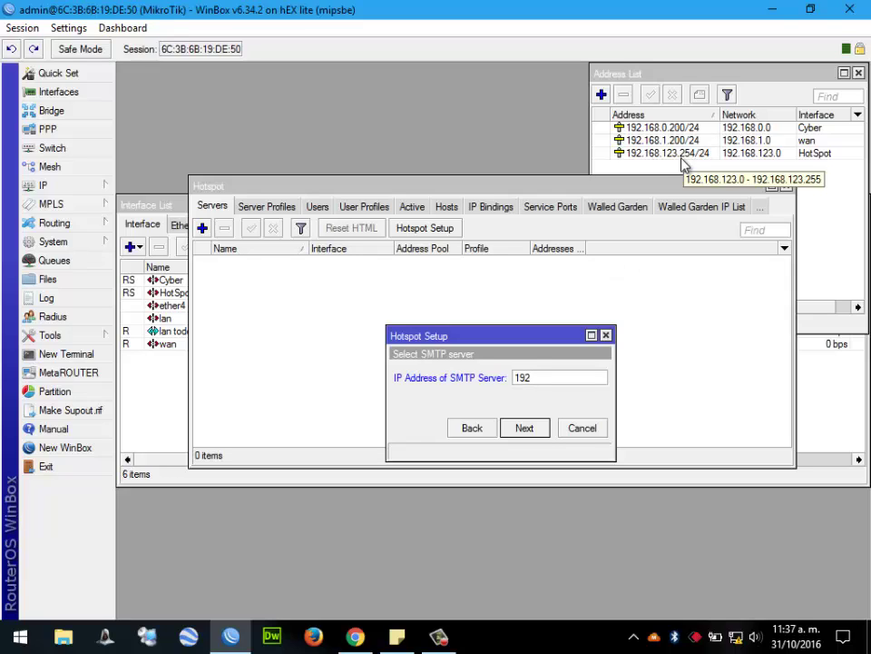
text(.168)
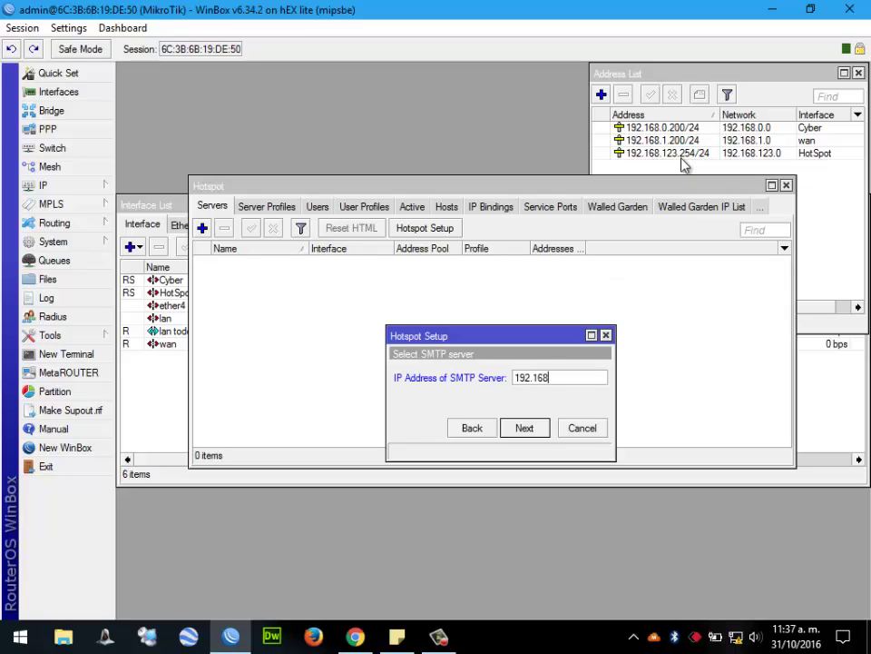
text(.123.254)
Step: Run the remaining wizard steps again, ending in the duplicate-address error
click(524, 428)
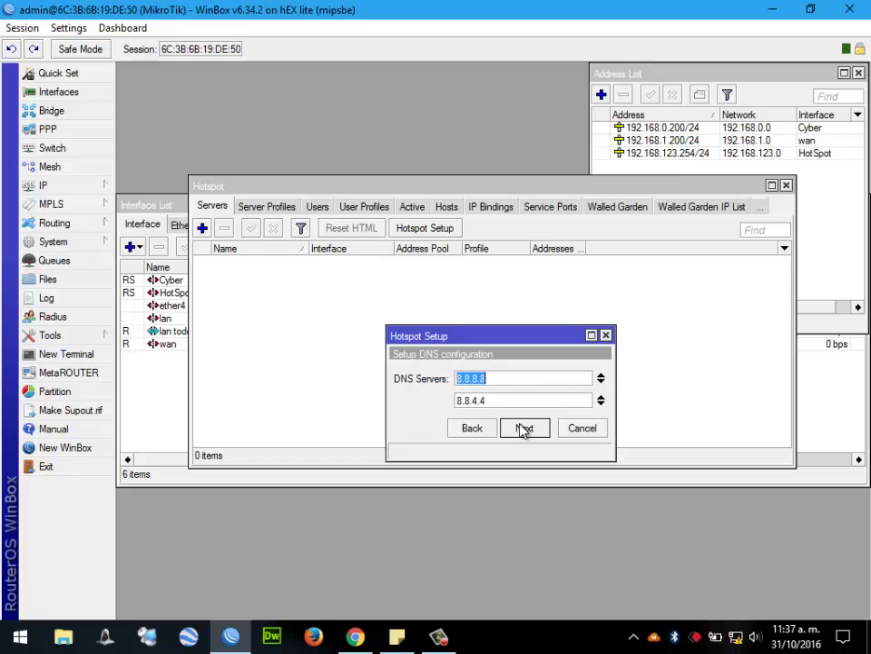
click(524, 429)
click(523, 428)
click(523, 429)
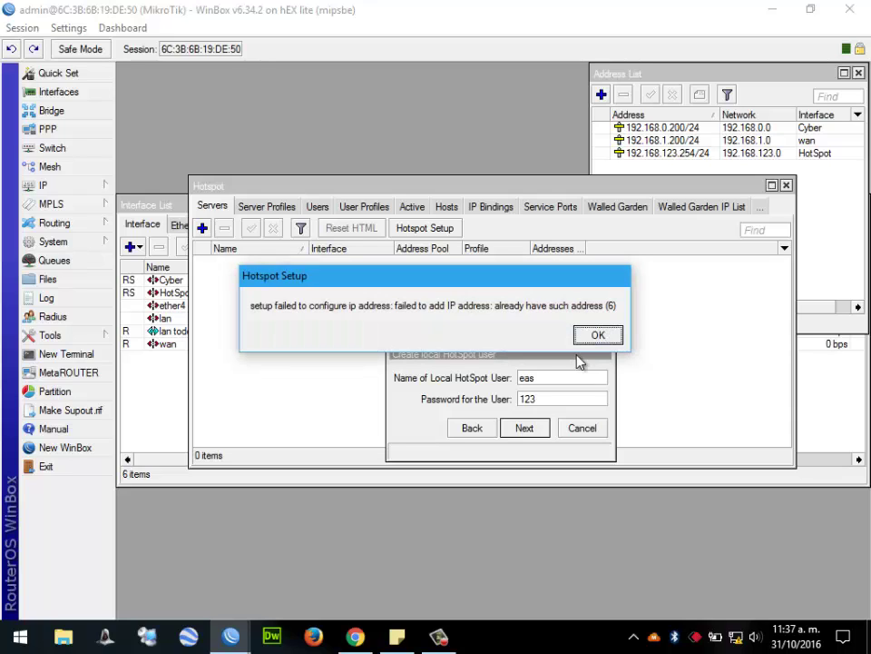
Step: Dismiss the error and change the SMTP address's last digit to 3
click(595, 334)
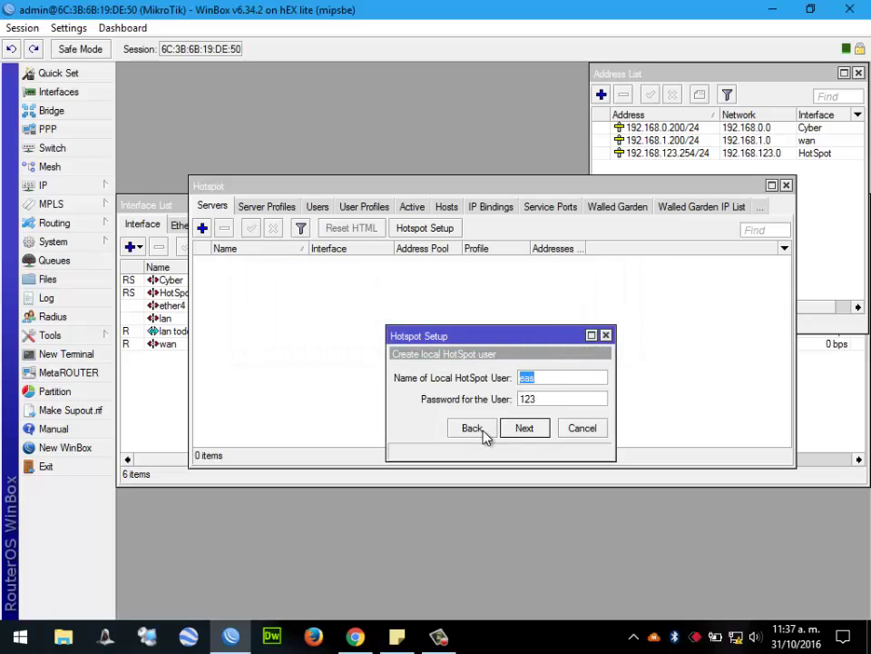
click(484, 432)
click(472, 428)
click(472, 427)
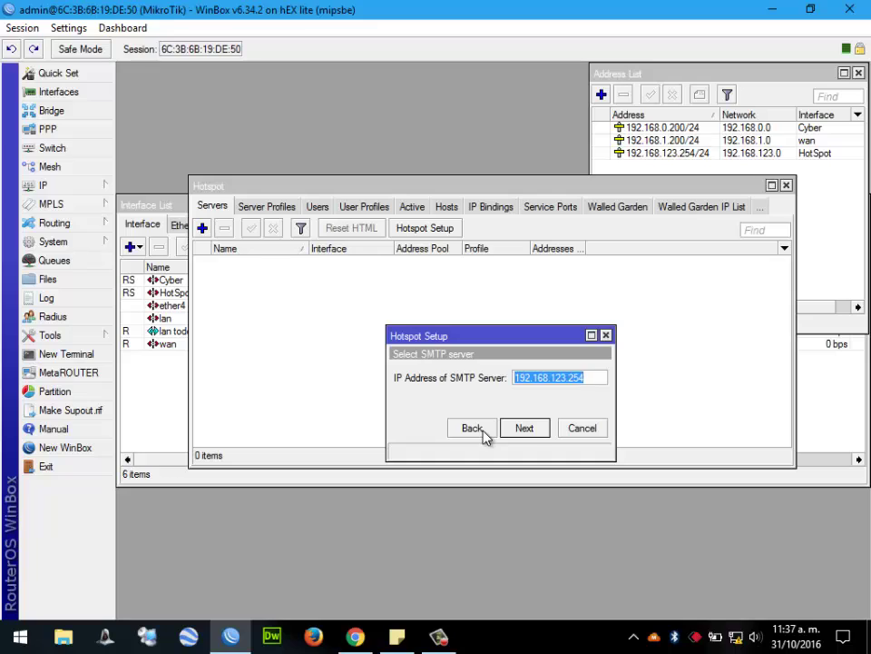
key(End)
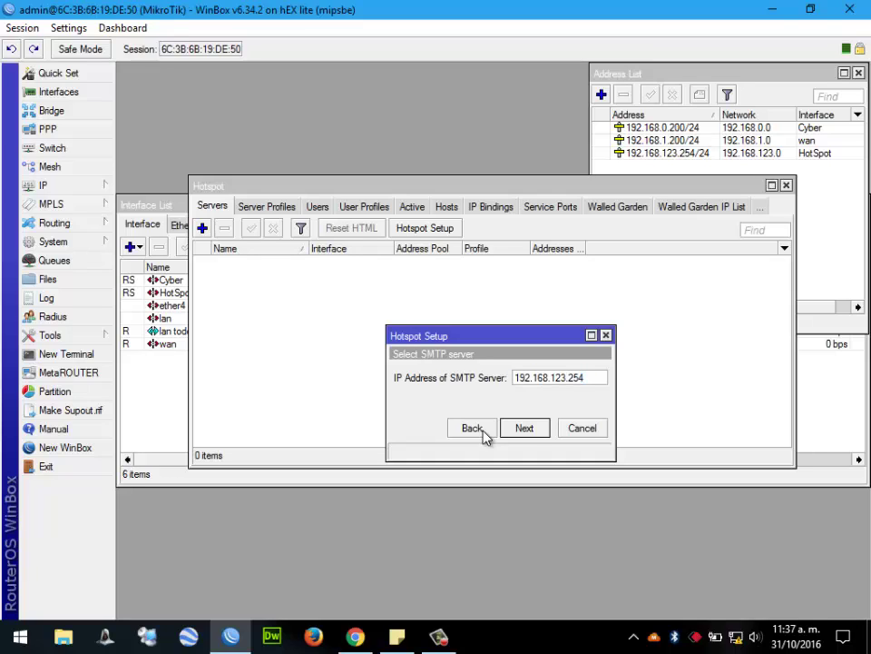
key(BackSpace)
text(3)
Step: Rerun the DNS, DNS name and user steps, then dismiss the repeated failure
click(524, 431)
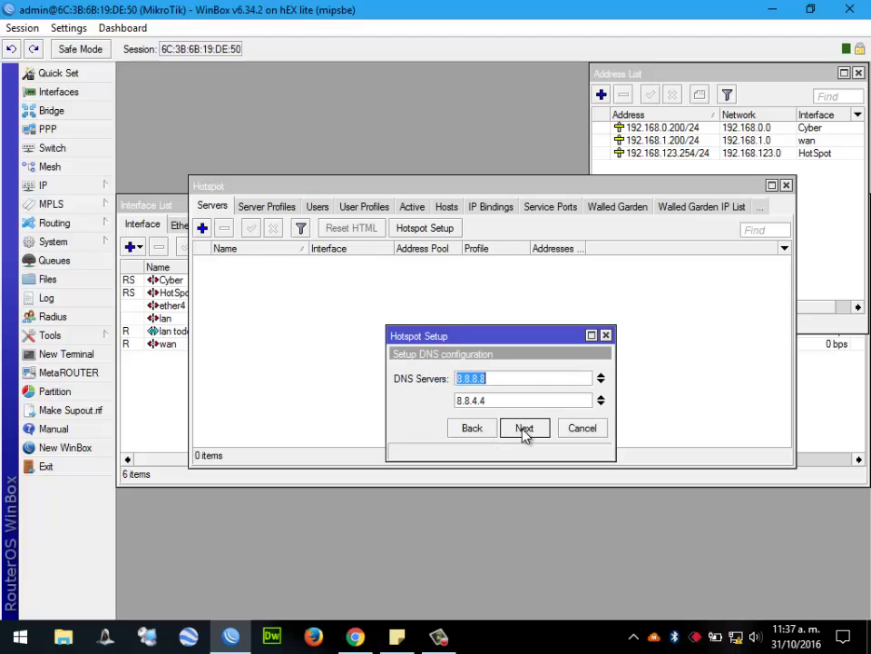
click(524, 429)
click(524, 429)
click(523, 428)
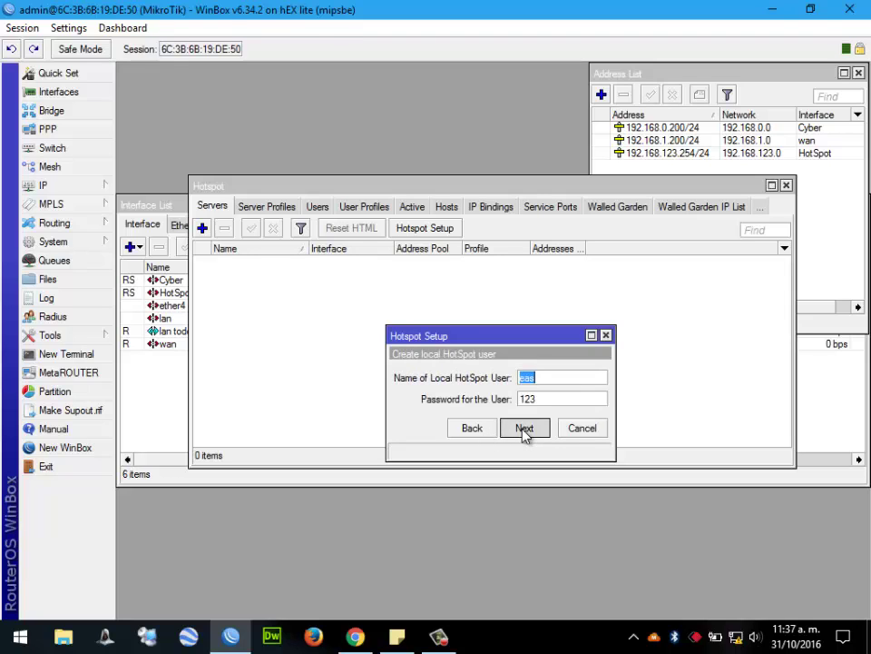
click(596, 334)
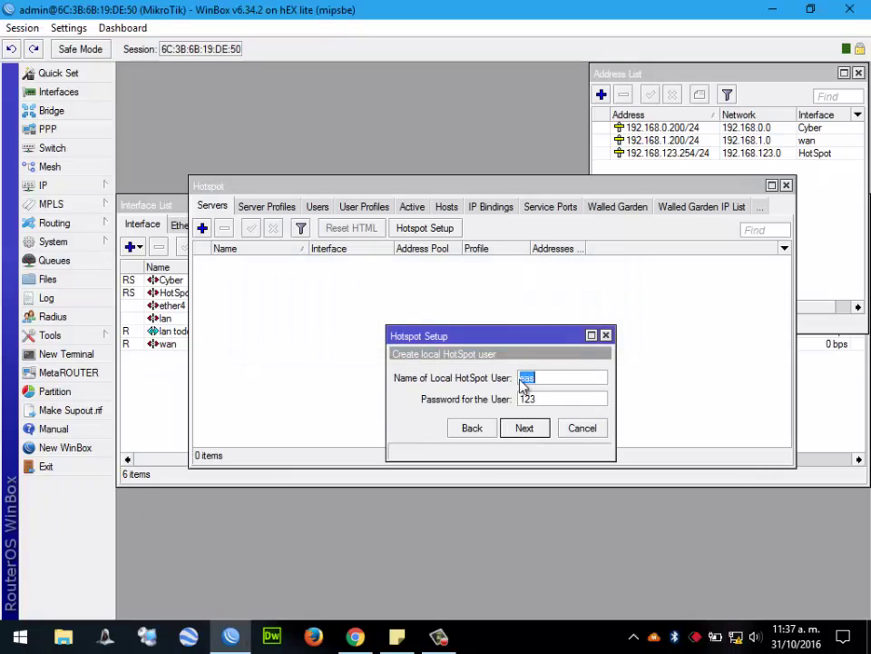
Step: Step back to the address pool and change the range end's last digit to 2
click(470, 428)
click(470, 429)
click(471, 429)
click(470, 429)
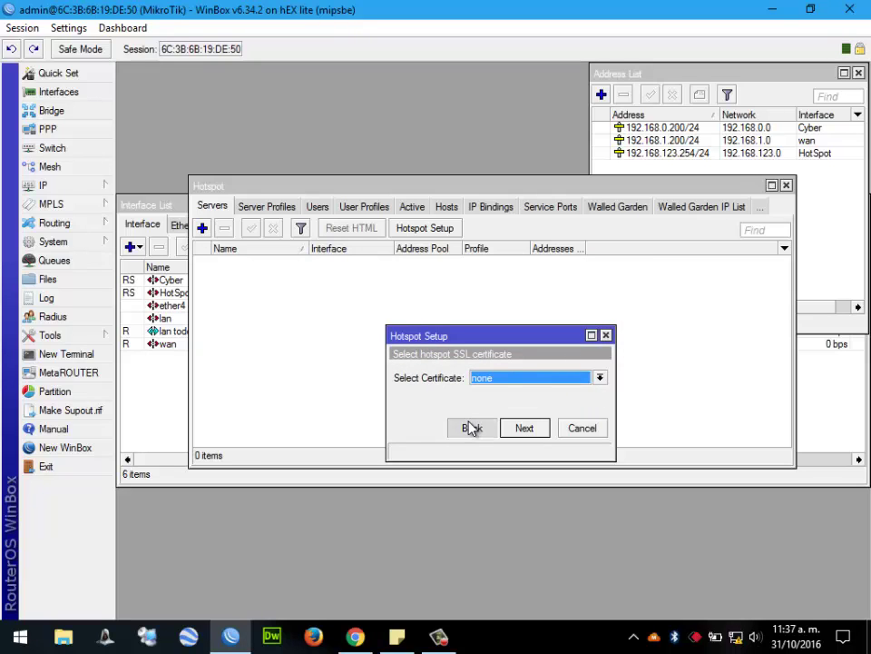
click(471, 429)
click(470, 428)
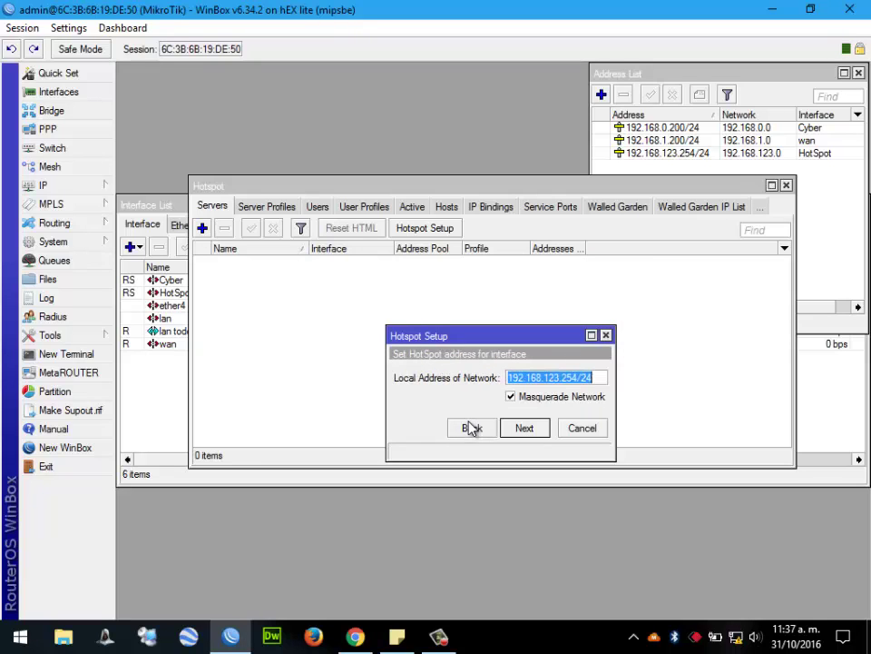
click(517, 433)
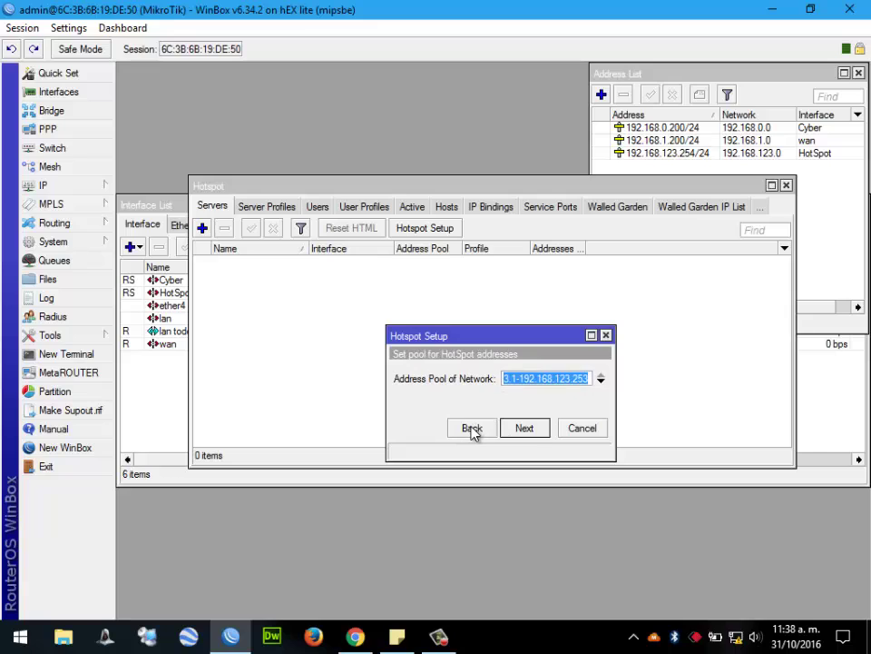
click(471, 431)
key(BackSpace)
text(2)
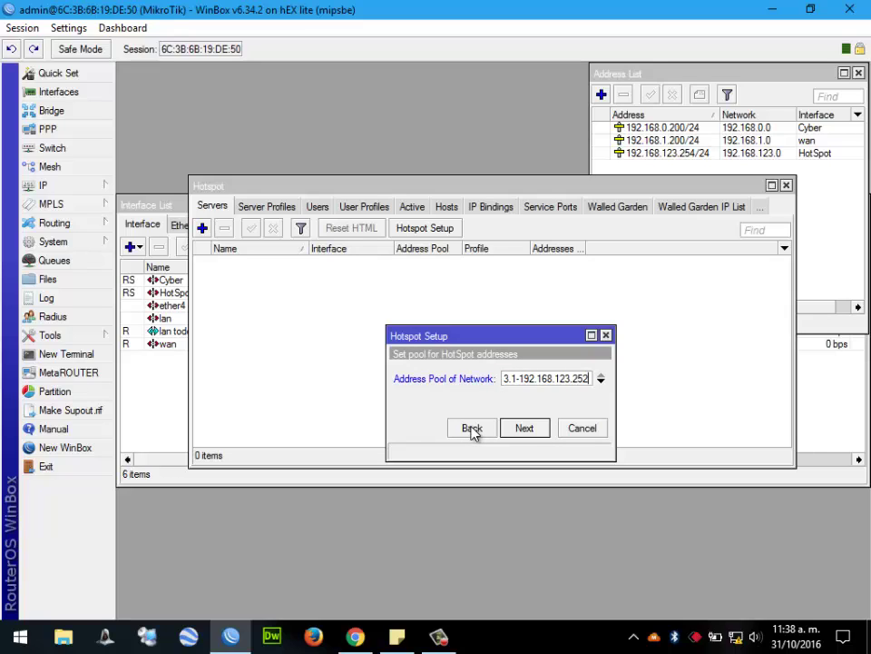
Step: Rerun the wizard from the interface step, setting the SSL certificate to none
click(471, 430)
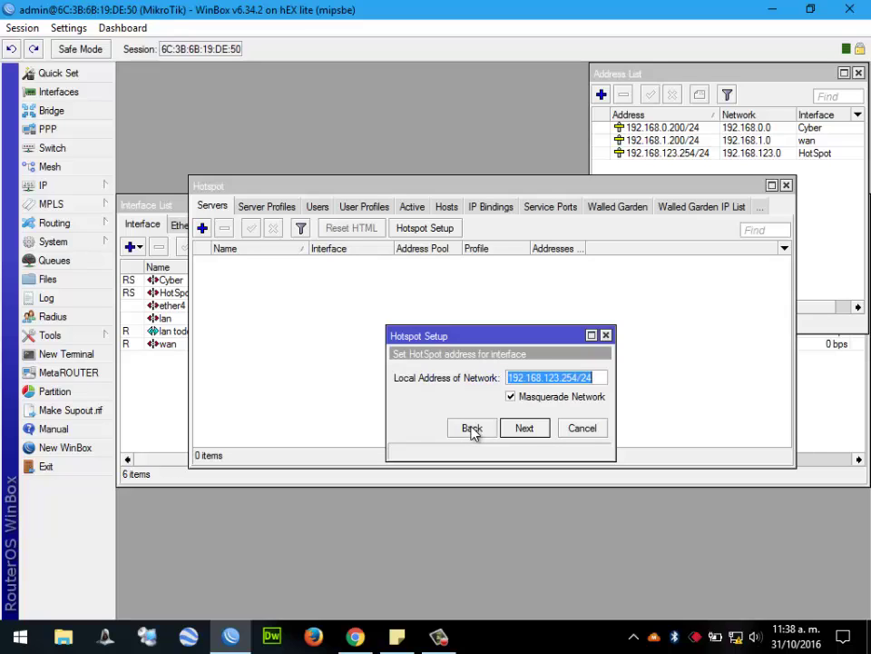
click(471, 429)
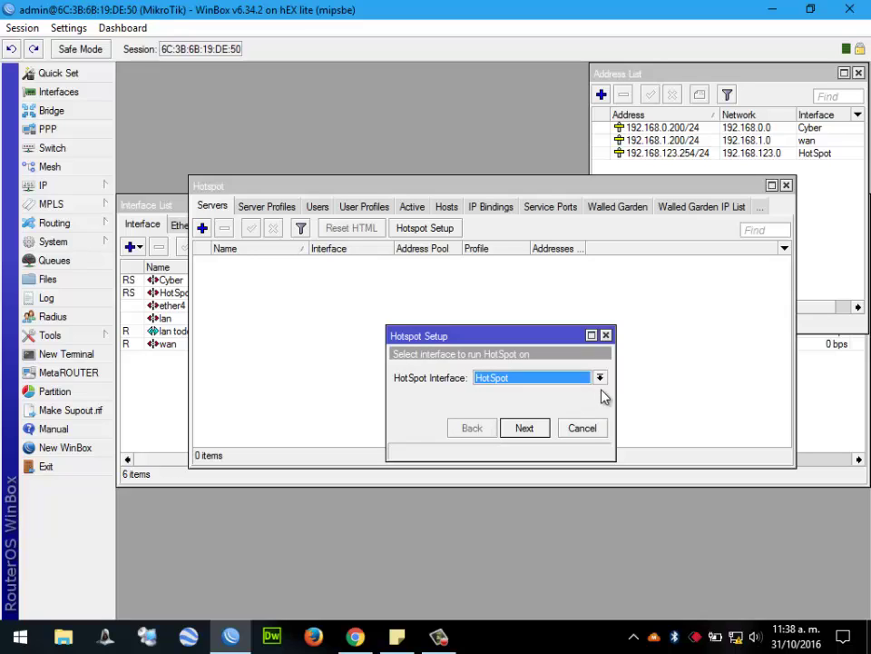
click(524, 429)
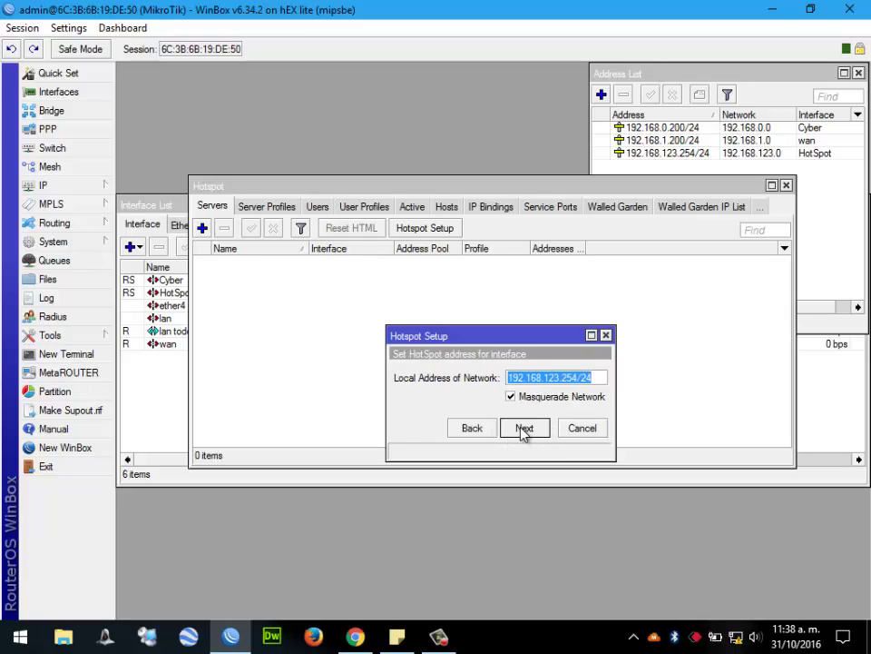
click(524, 429)
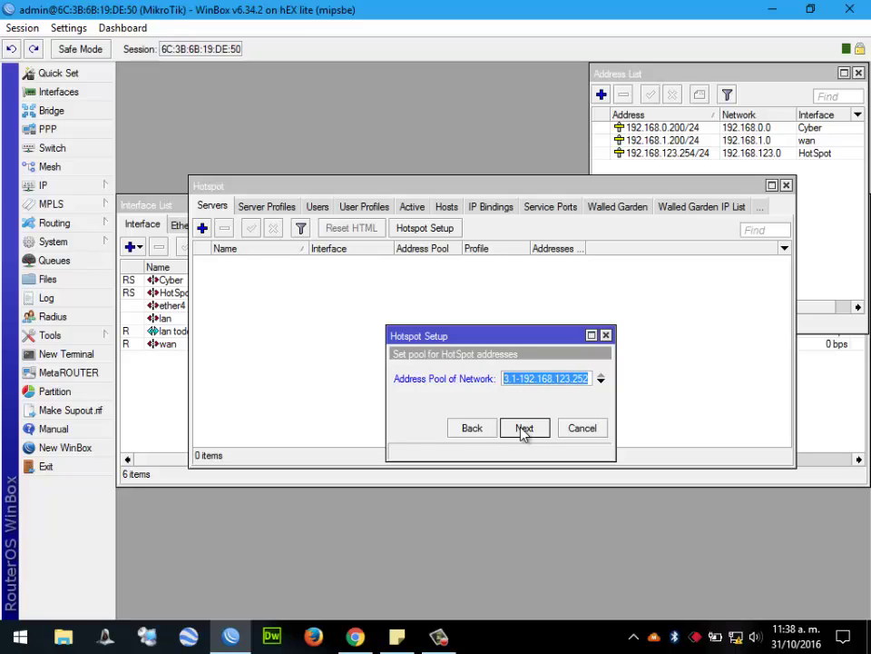
click(524, 429)
click(524, 428)
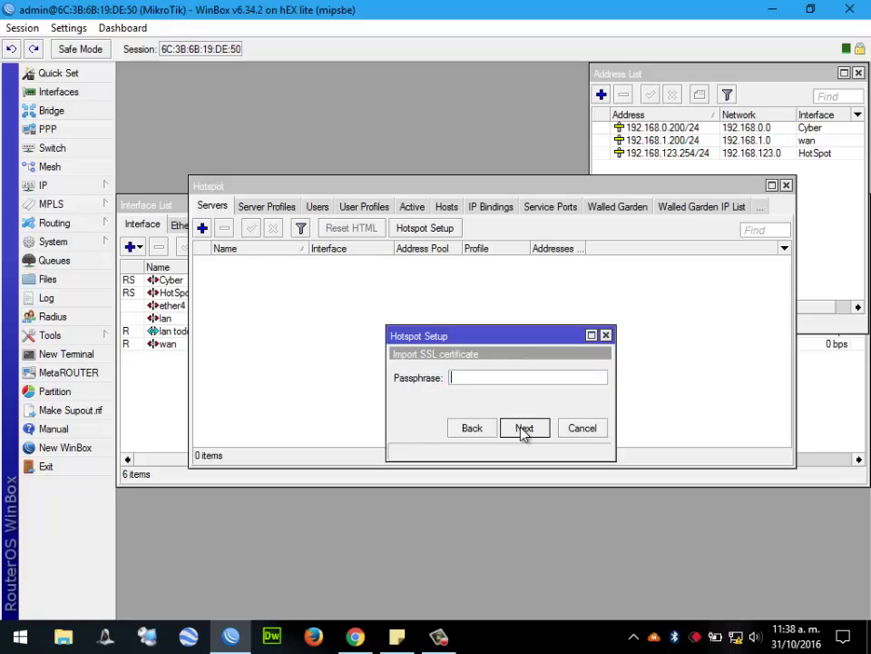
click(472, 434)
click(601, 378)
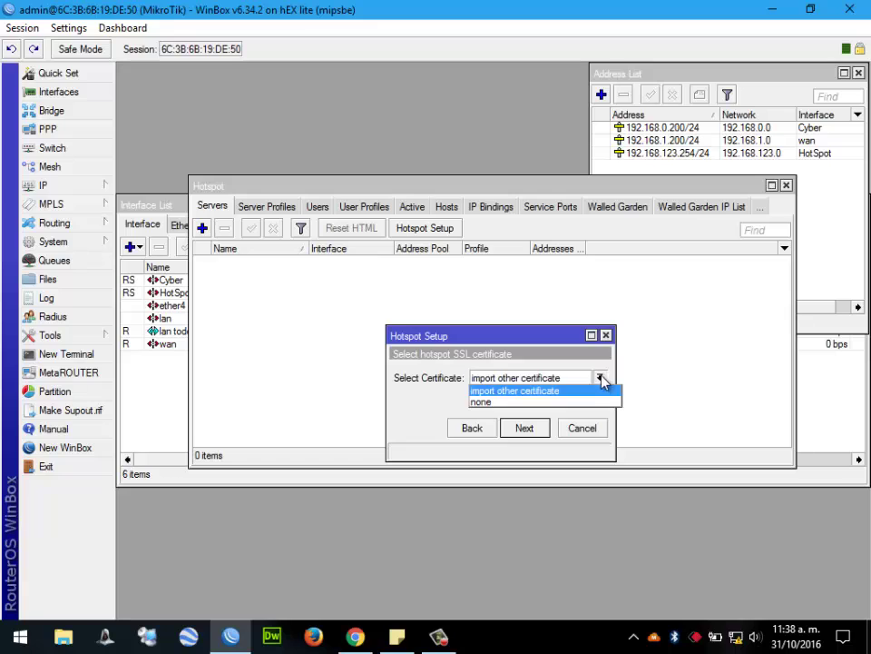
click(555, 403)
click(534, 428)
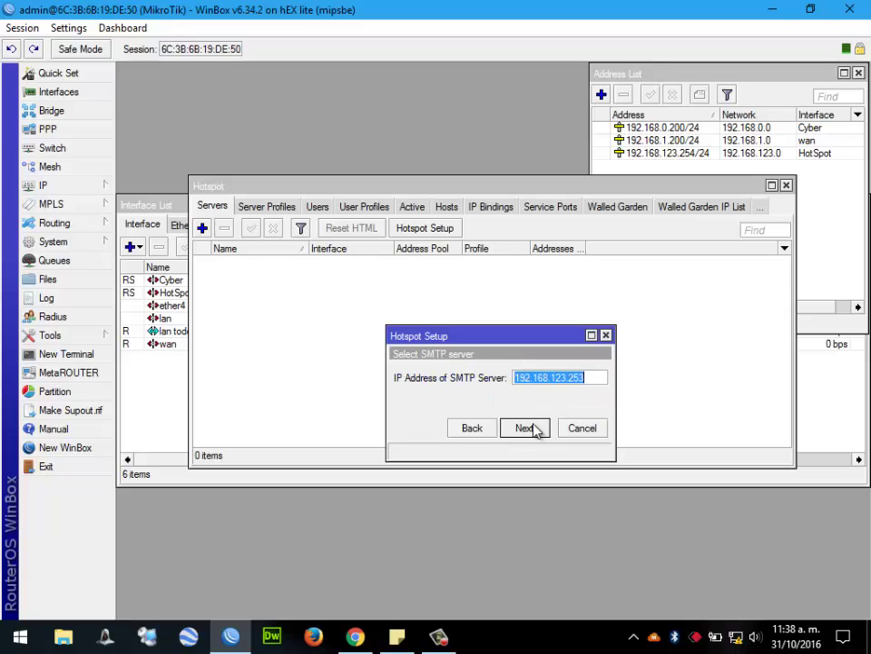
Step: Finish the SMTP, DNS and user steps, dismiss the duplicate-address error, and close the wizard
click(534, 429)
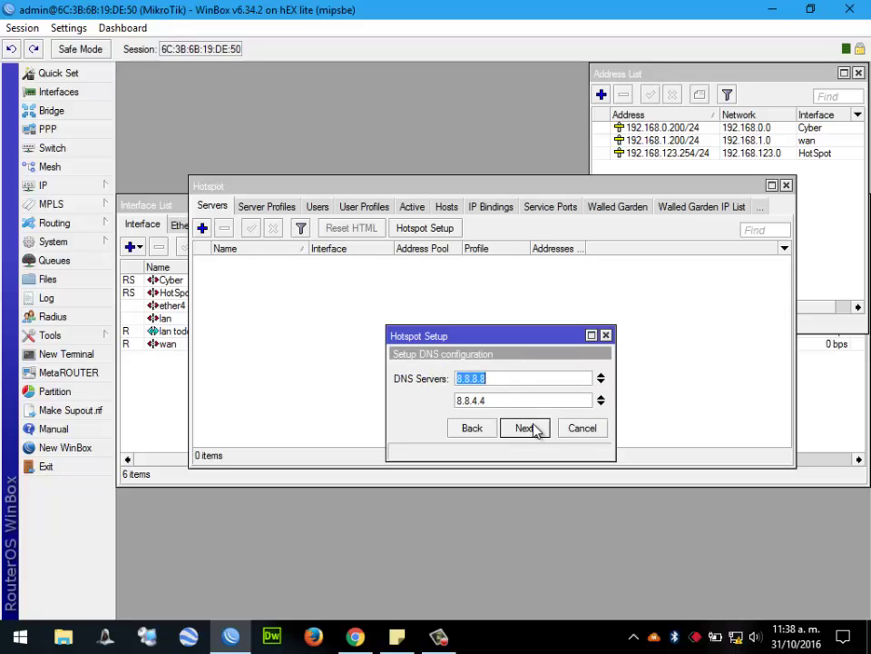
click(525, 429)
click(525, 429)
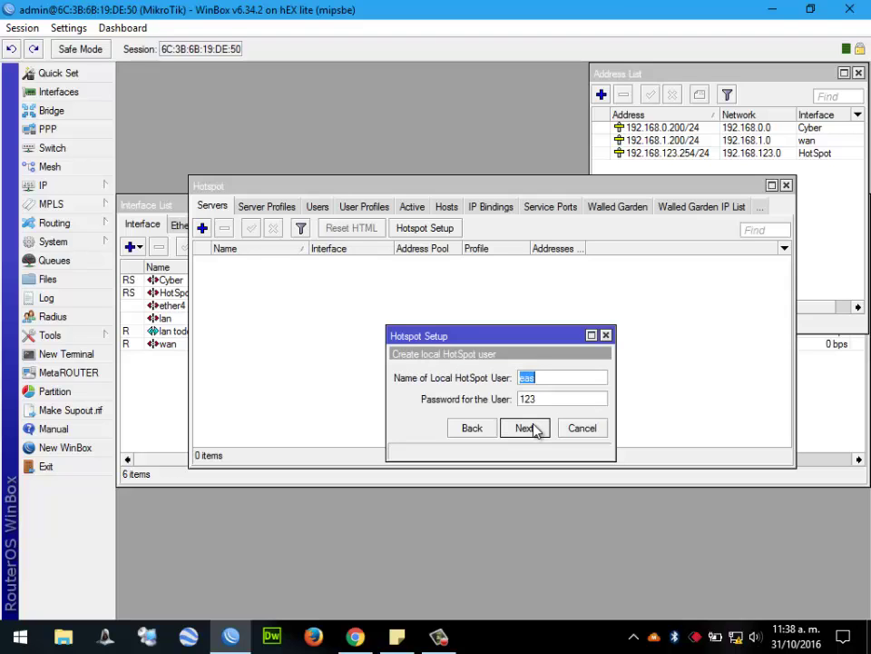
click(533, 429)
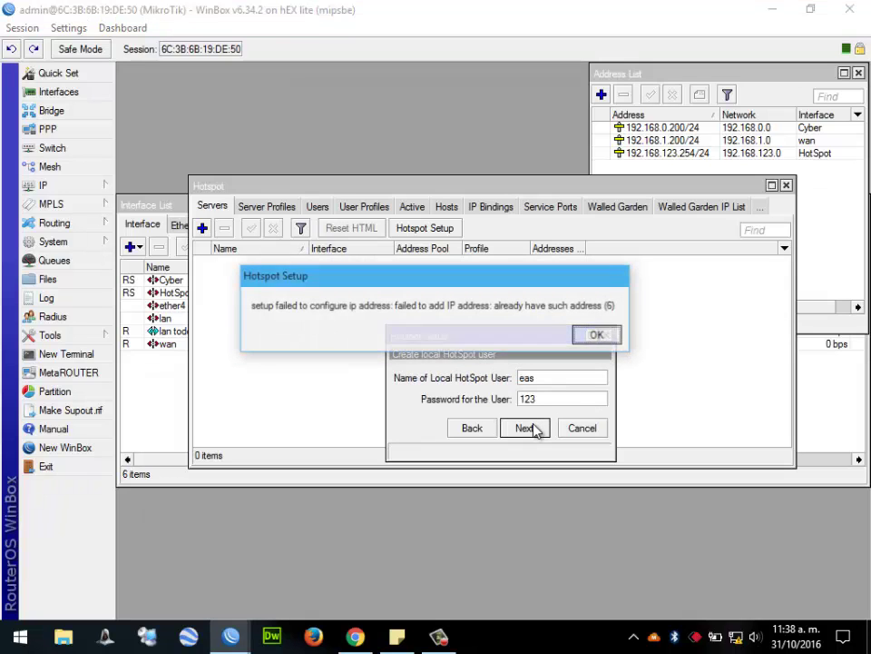
click(596, 337)
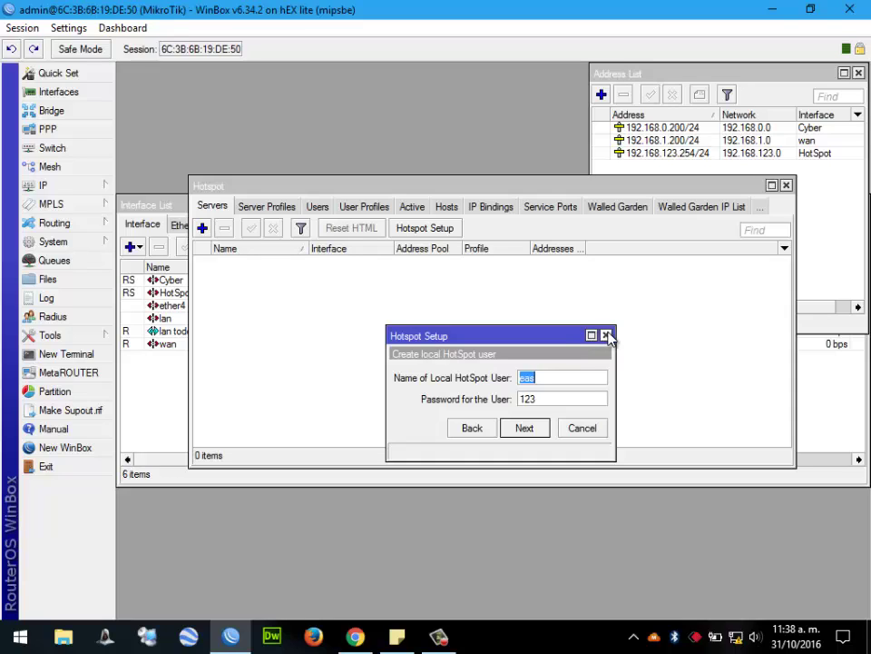
click(606, 336)
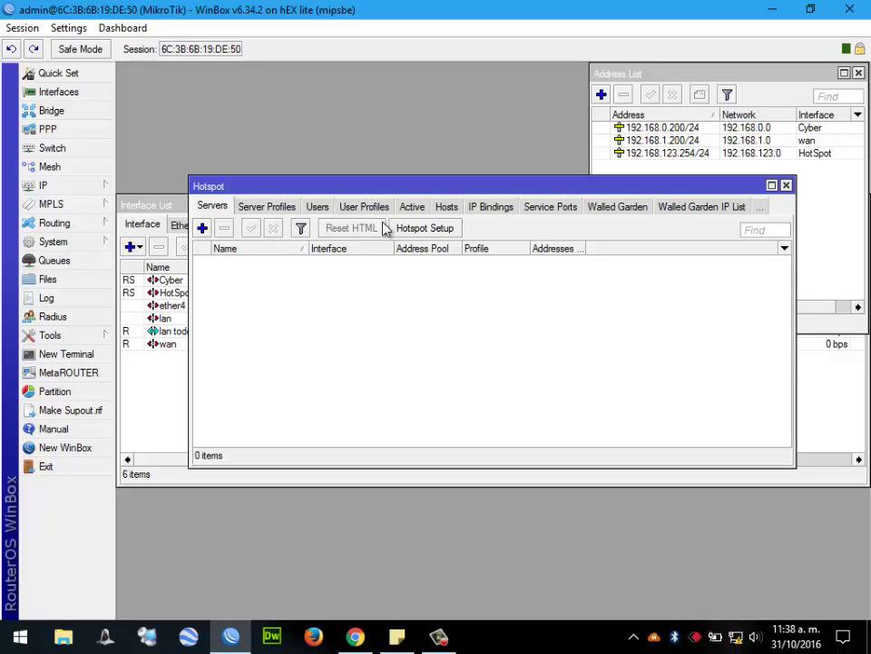
Step: Disable the lan todos interface, reconnect to the router, then remove it
click(825, 383)
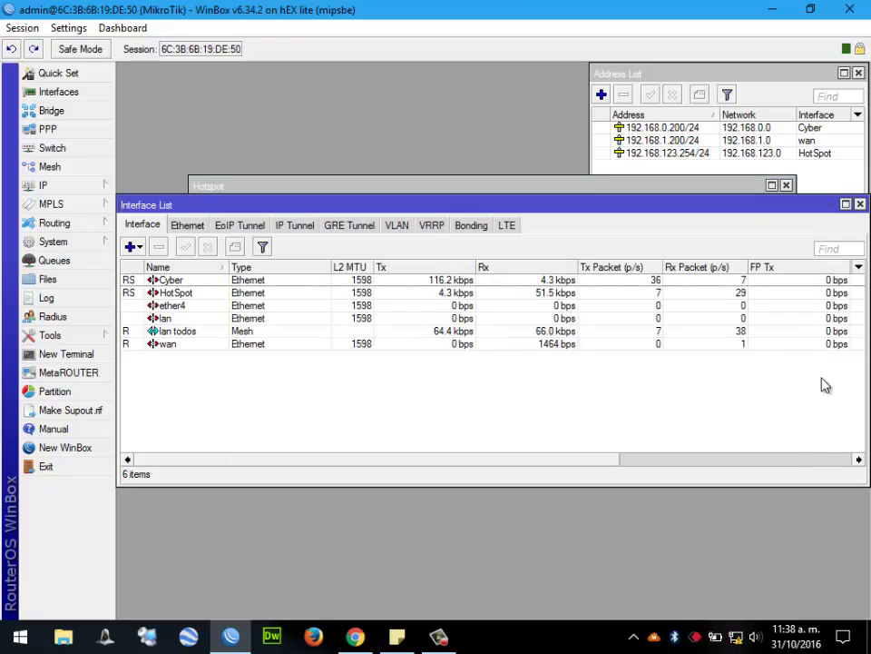
click(172, 332)
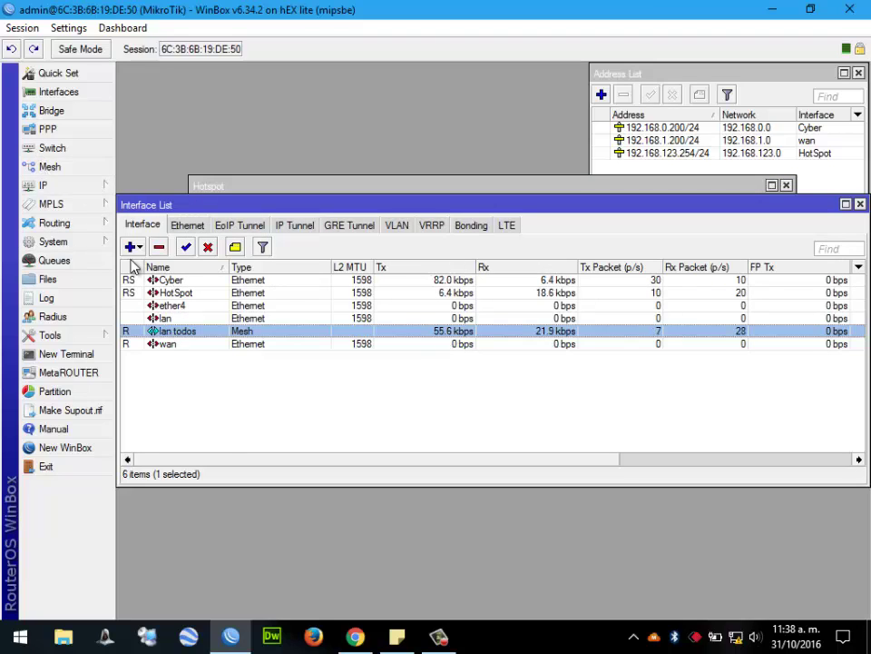
click(208, 249)
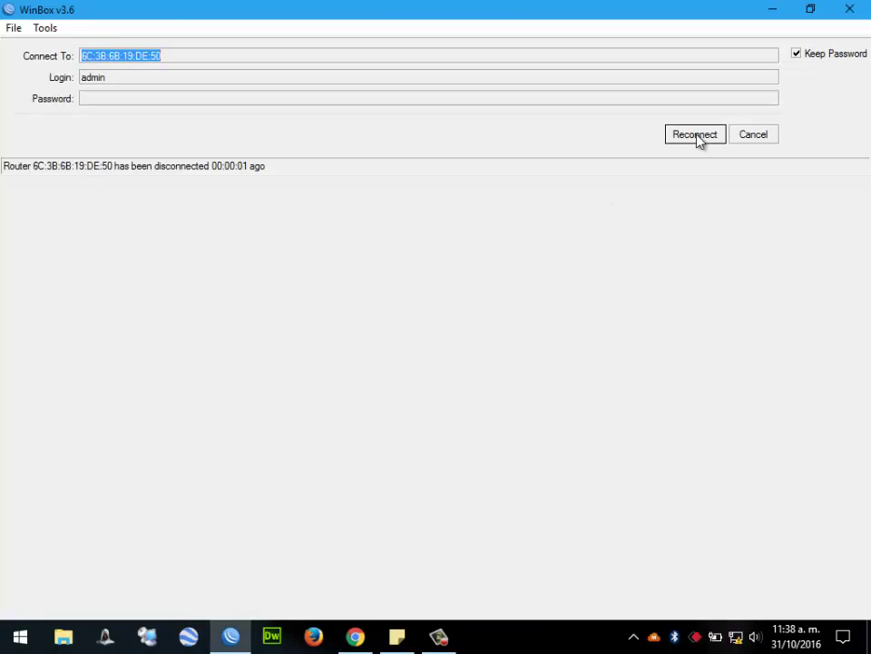
click(699, 138)
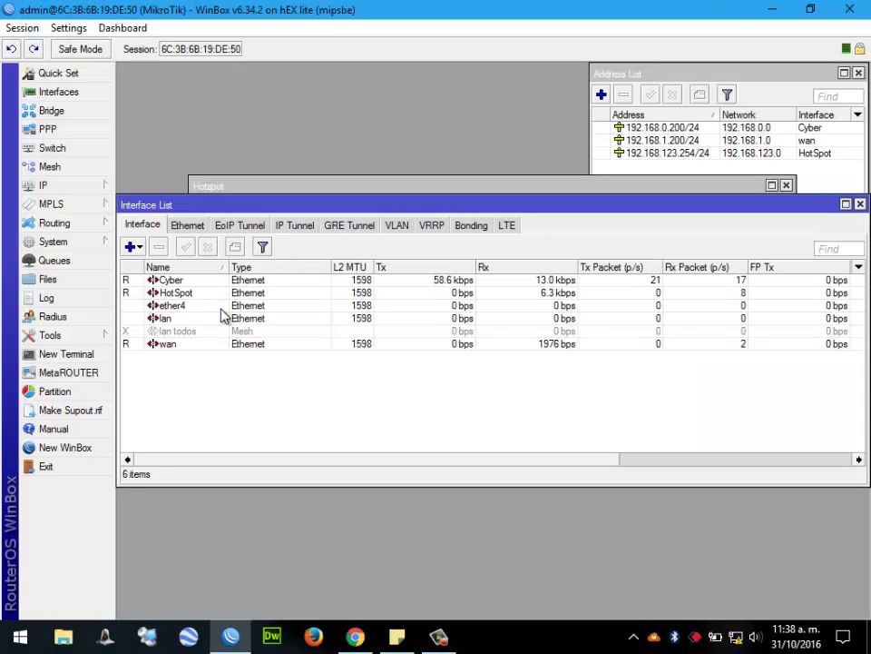
click(173, 332)
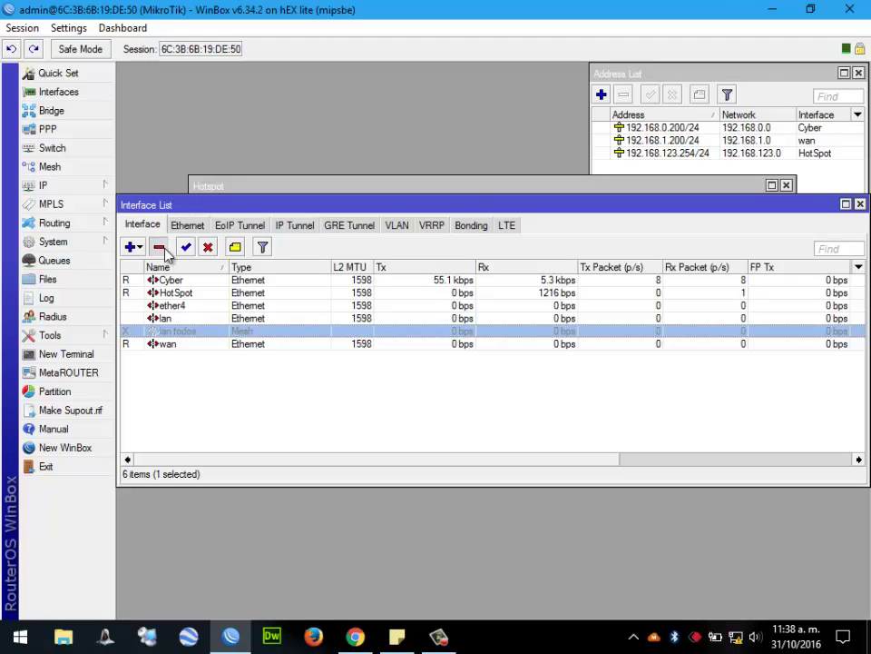
click(160, 247)
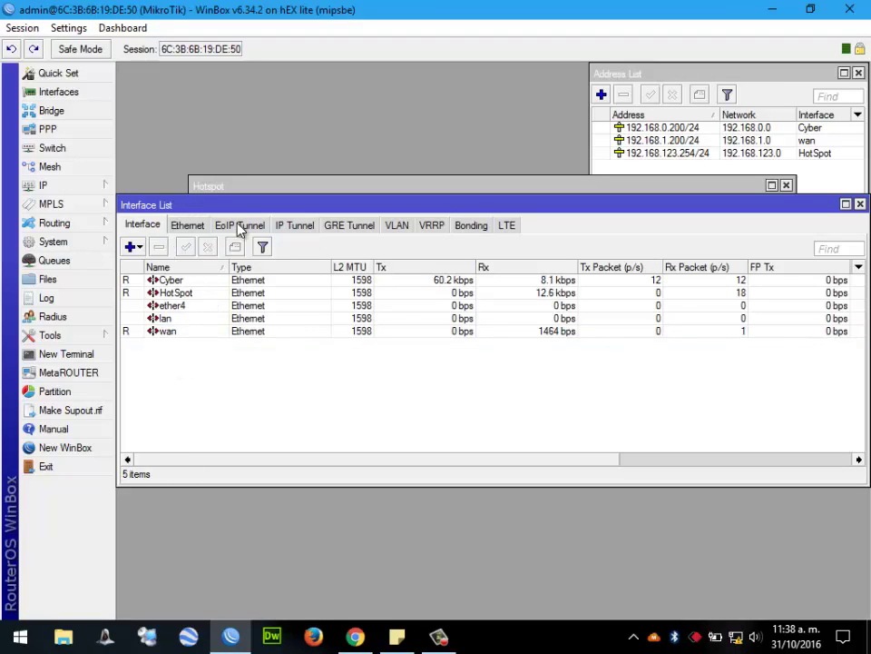
Step: Review the 192.168.123.254/24 HotSpot address and bring the Hotspot window back in front
drag(243, 201, 244, 267)
click(260, 177)
drag(260, 178, 265, 100)
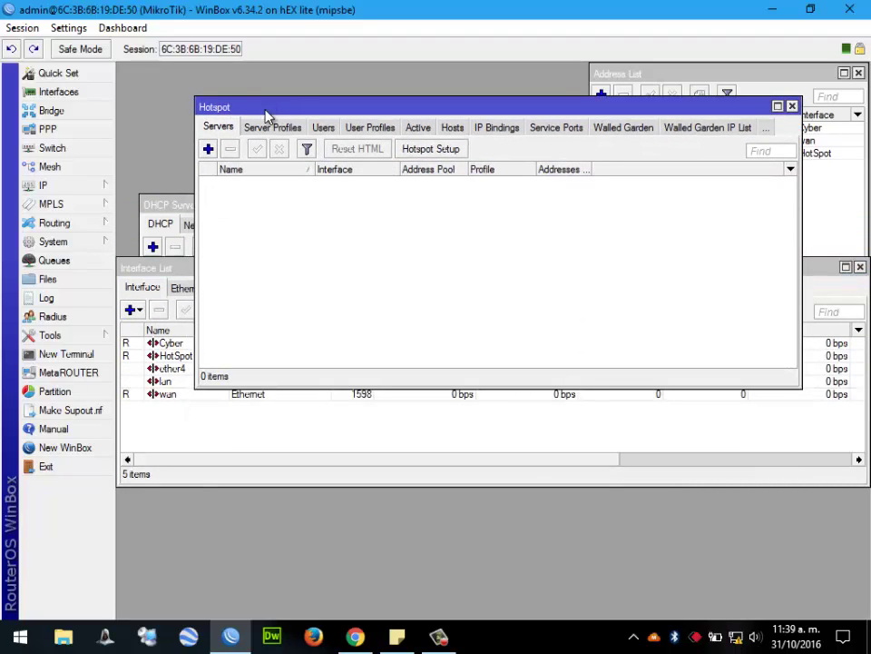
click(696, 83)
double_click(669, 157)
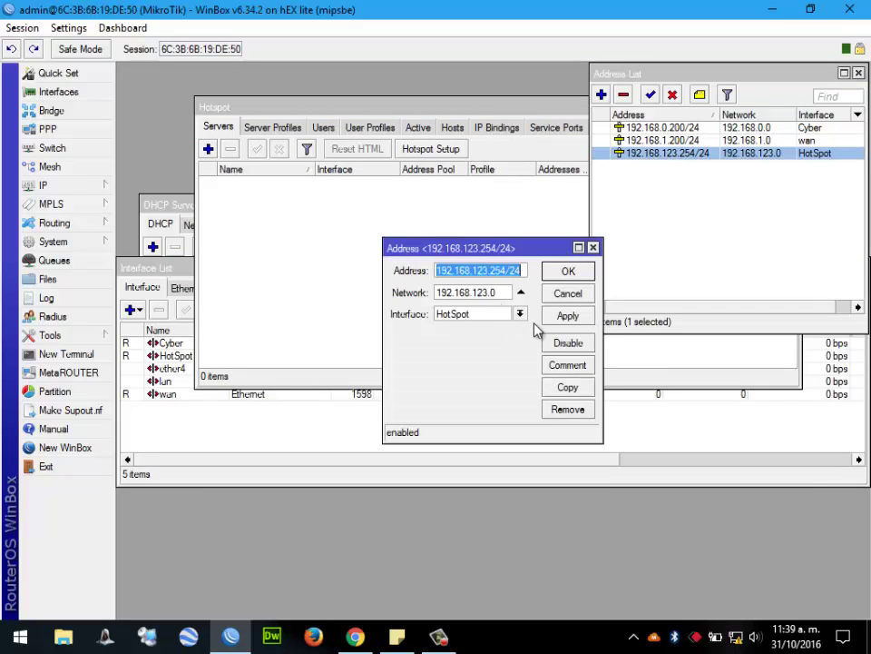
click(564, 315)
click(567, 274)
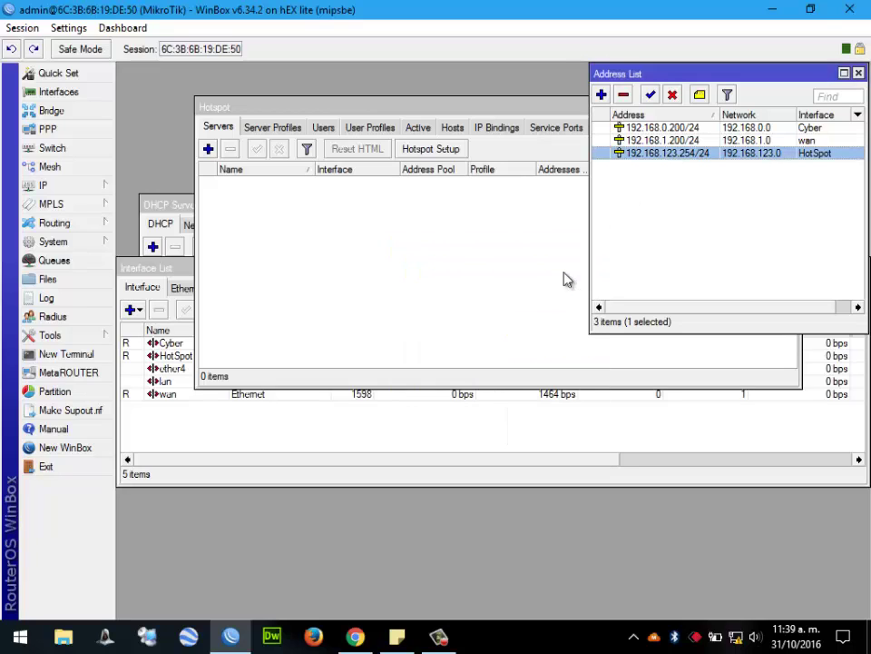
click(445, 202)
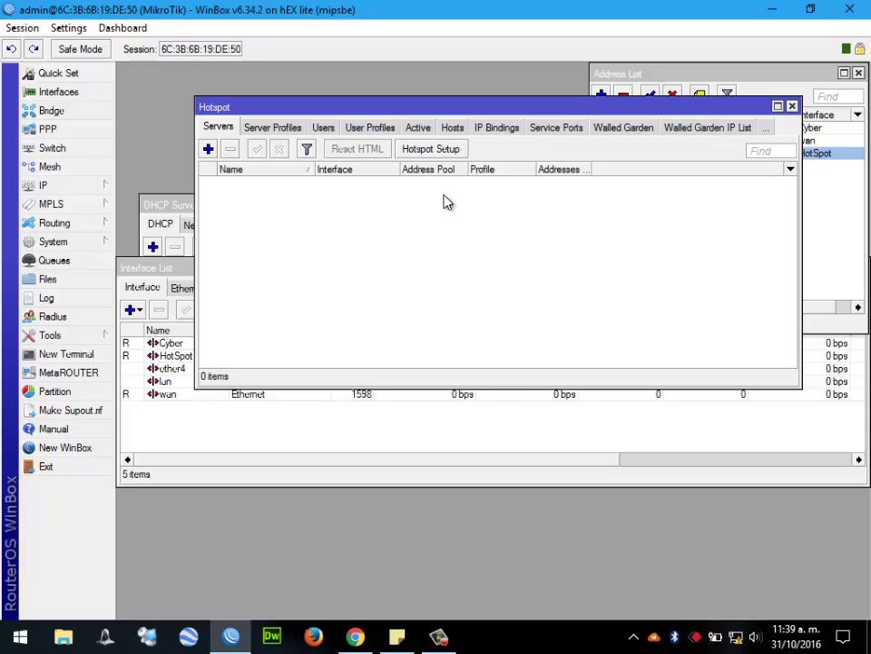
Step: Select the Cyber, HotSpot, ether4 and lan mesh ports, remove them, and close Mesh
click(65, 169)
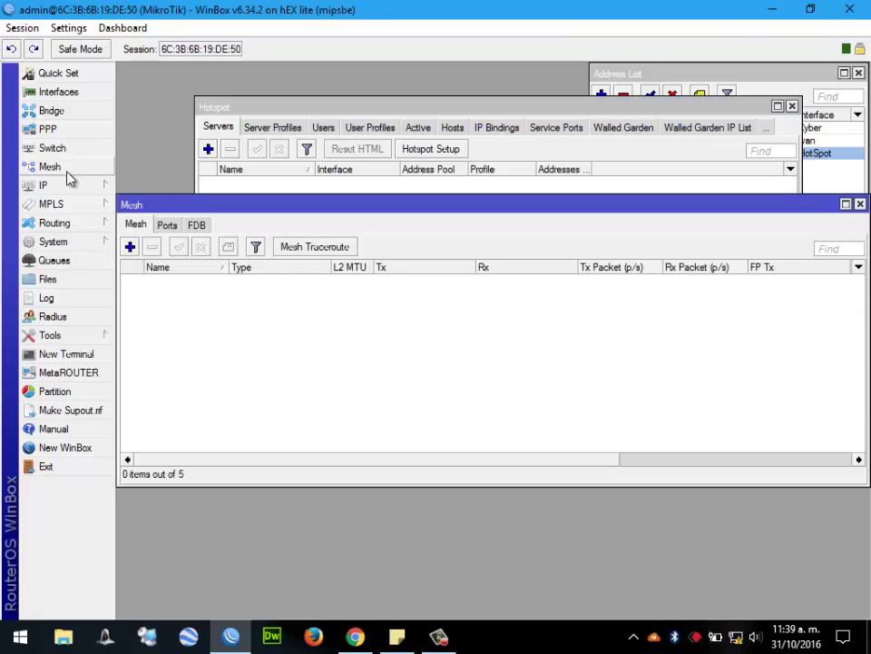
click(165, 224)
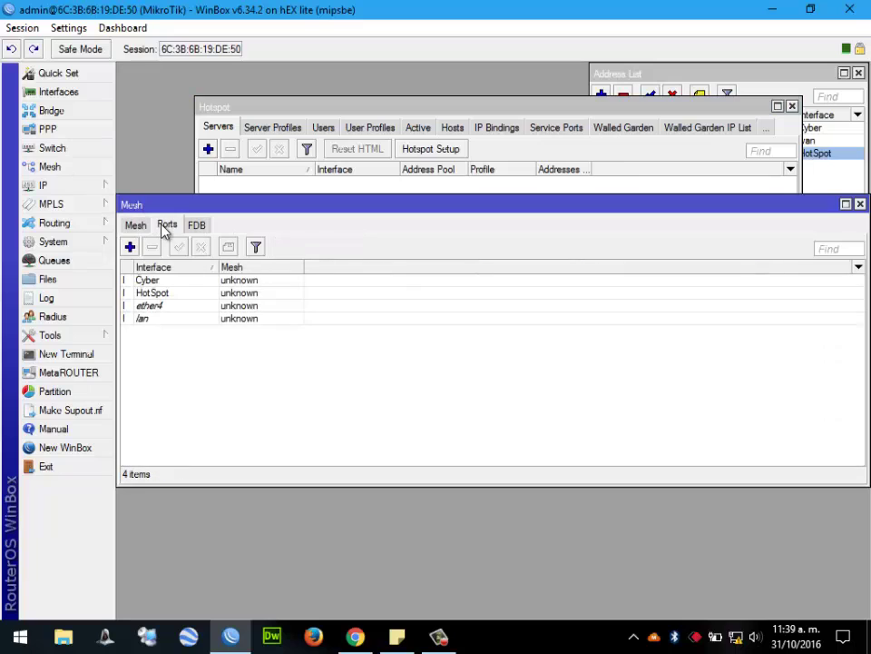
click(136, 267)
click(146, 268)
click(148, 293)
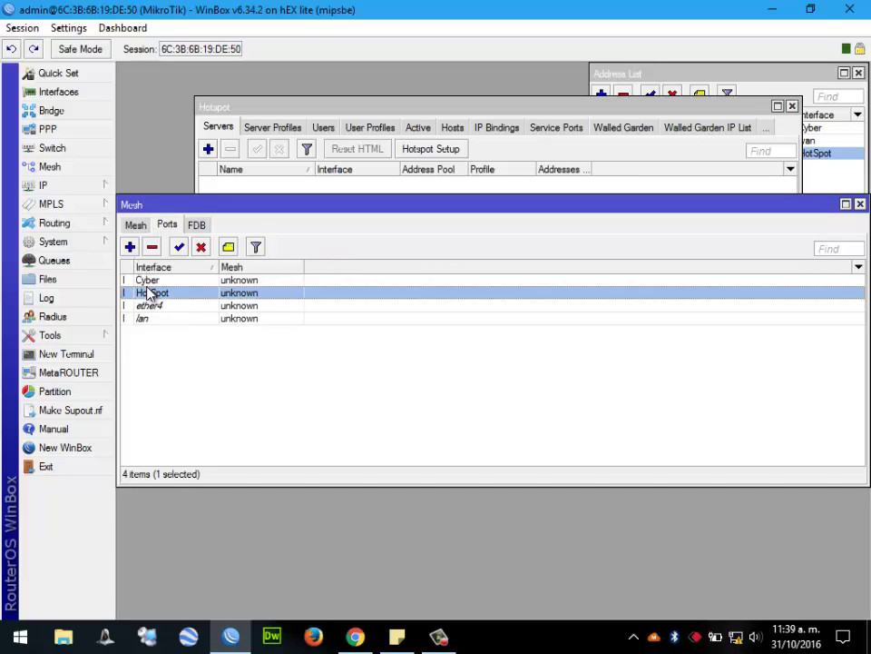
key(Up)
key(shift+Down)
key(shift+Down)
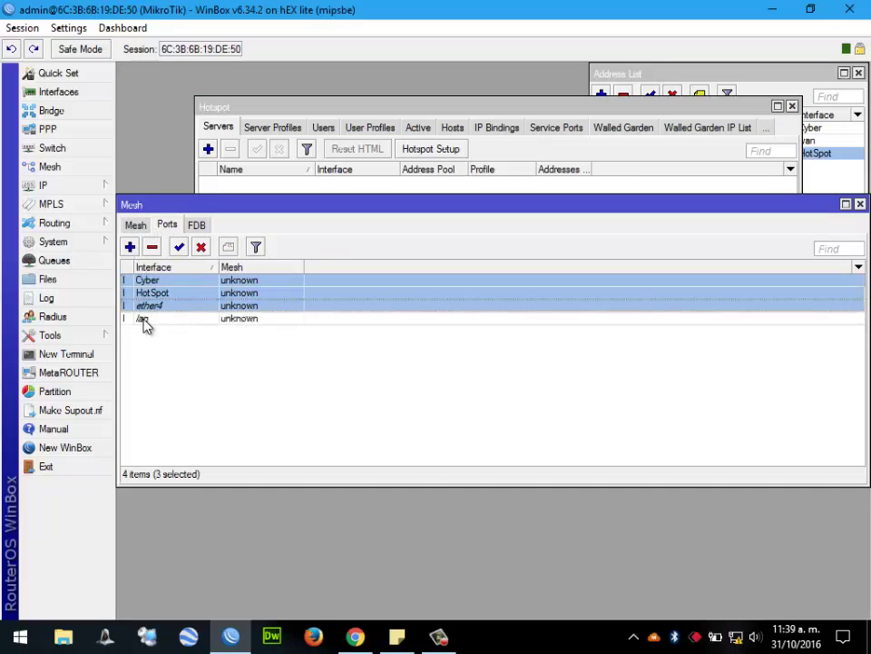
key(shift+Down)
click(151, 247)
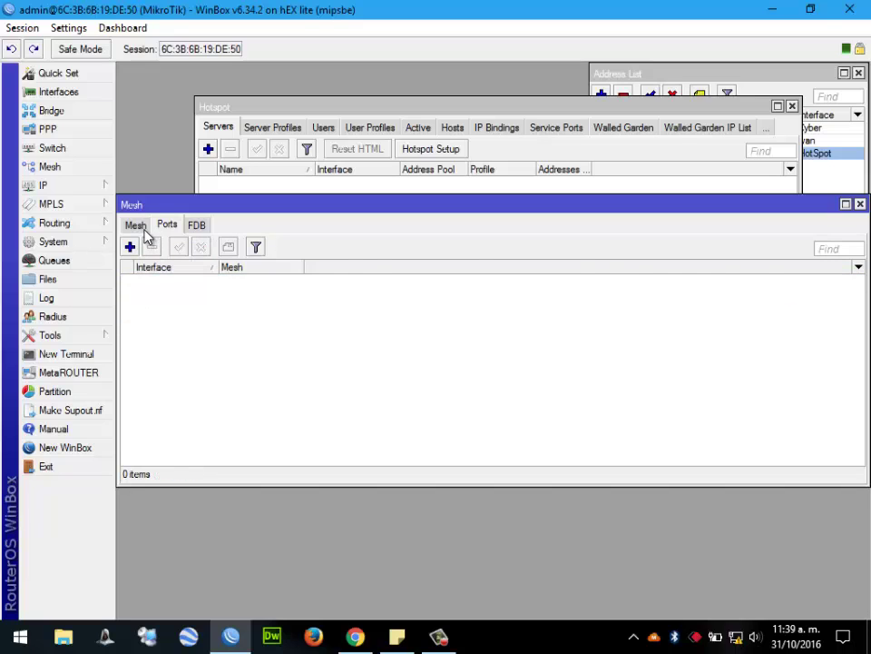
click(142, 230)
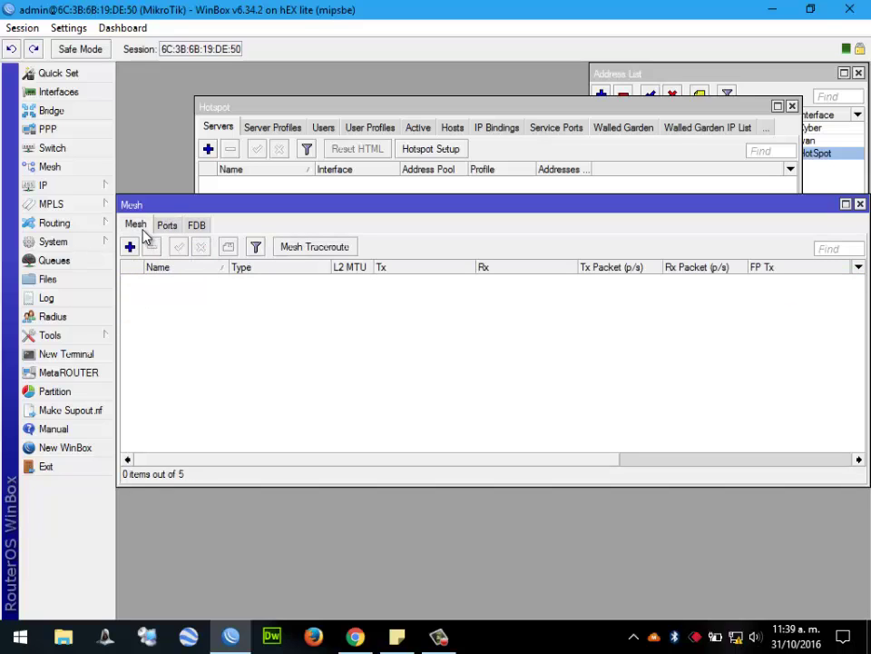
click(859, 203)
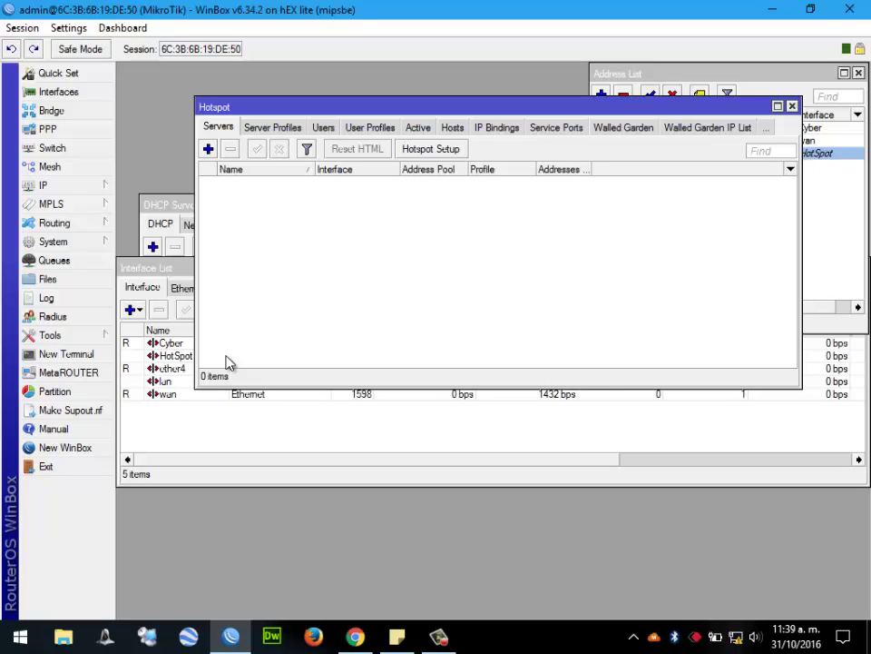
Step: Move the 192.168.123.254/24 address to interface ether4 and apply
click(822, 210)
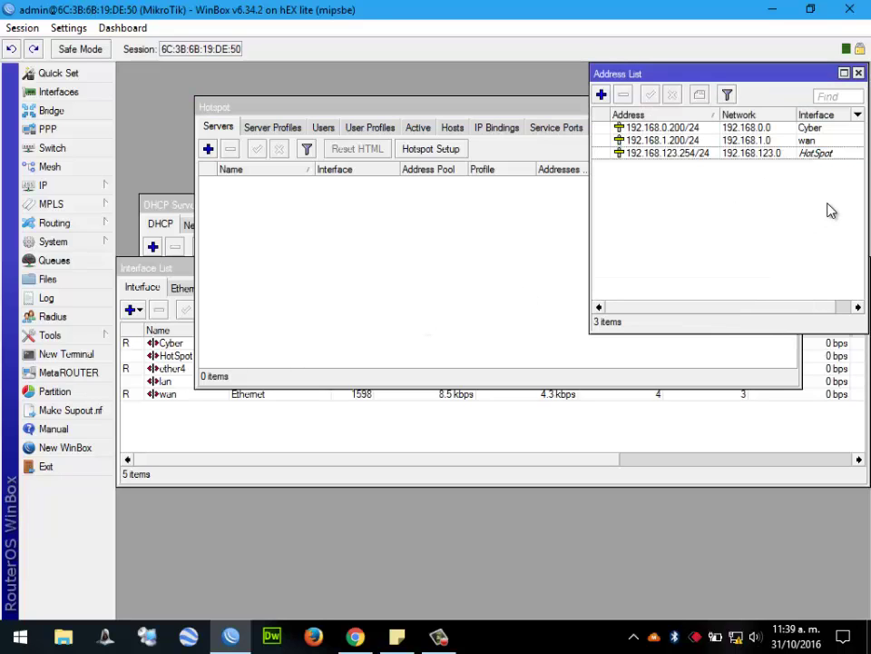
double_click(720, 165)
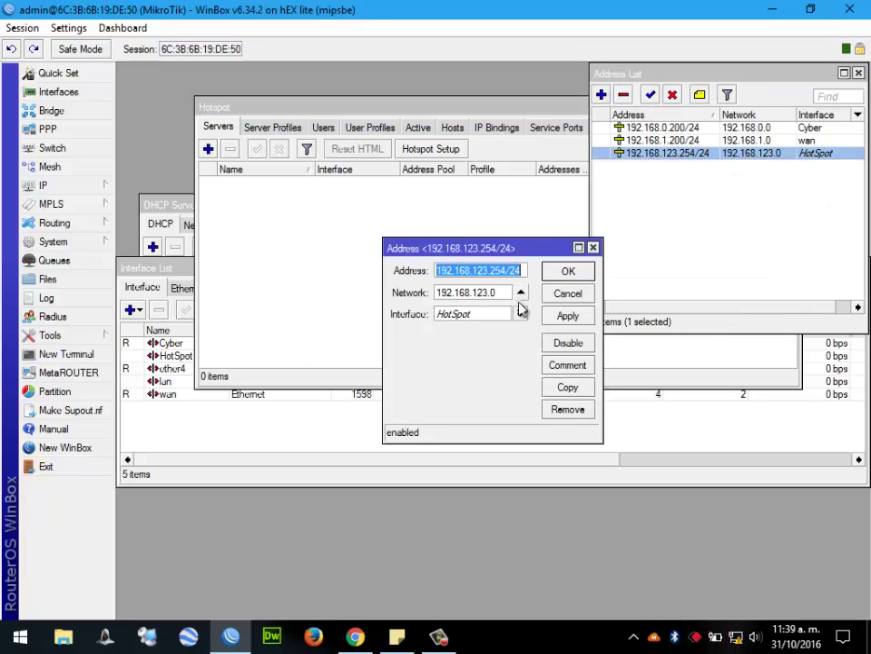
click(520, 314)
click(498, 350)
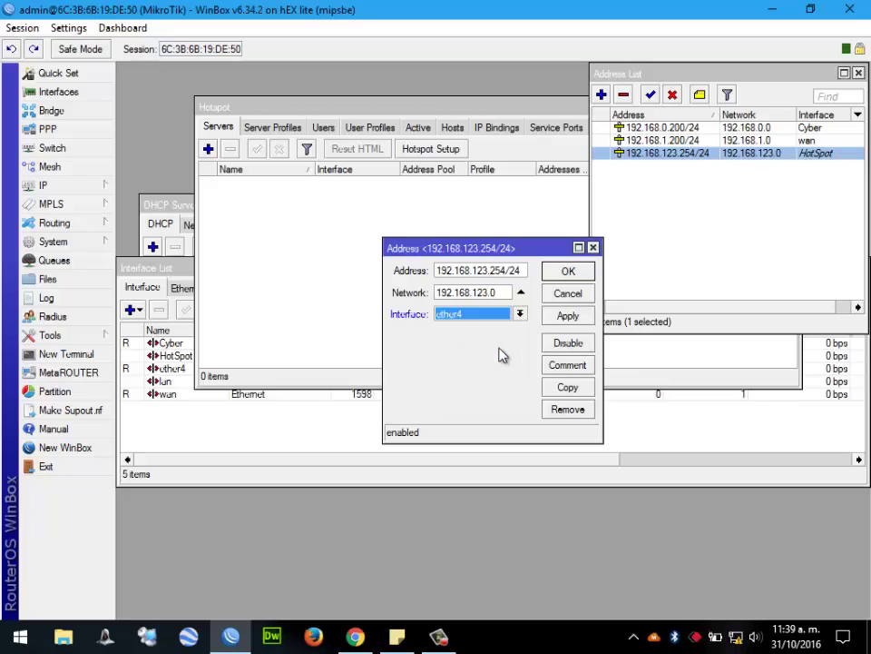
click(568, 316)
click(569, 271)
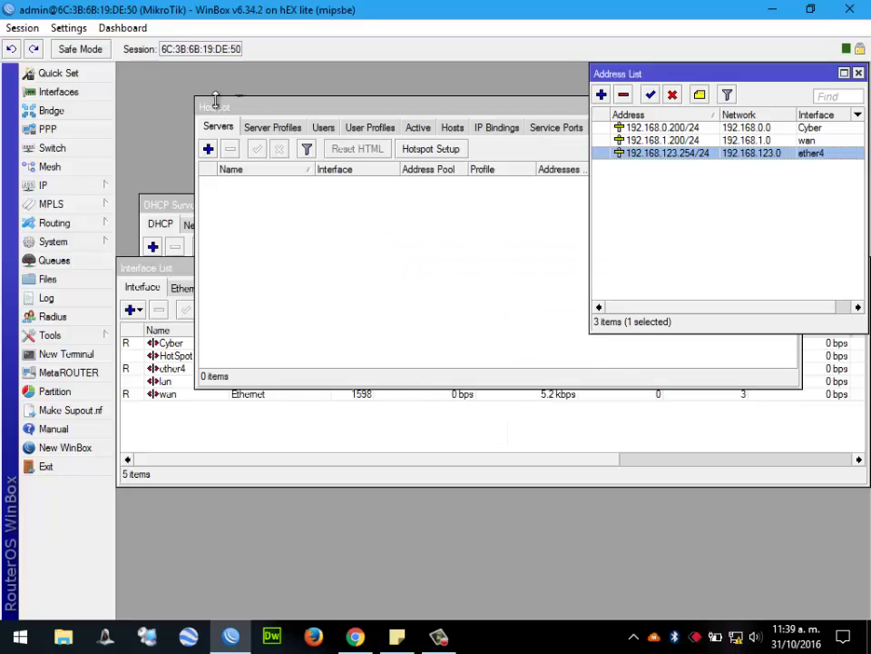
Step: Review DHCP server dhcp1 (interface Cyber) and its networks, then close the DHCP Server window
click(161, 204)
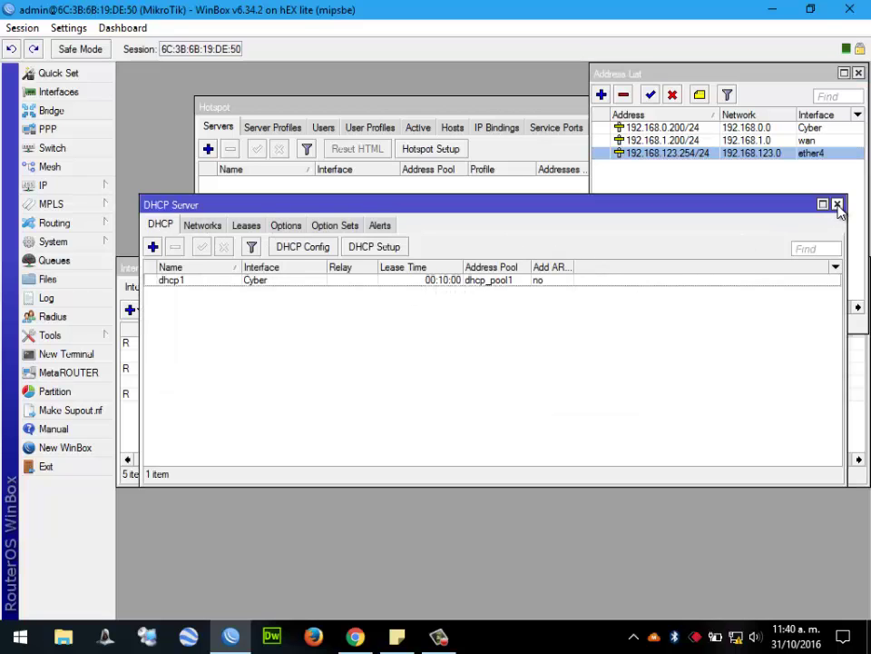
double_click(303, 283)
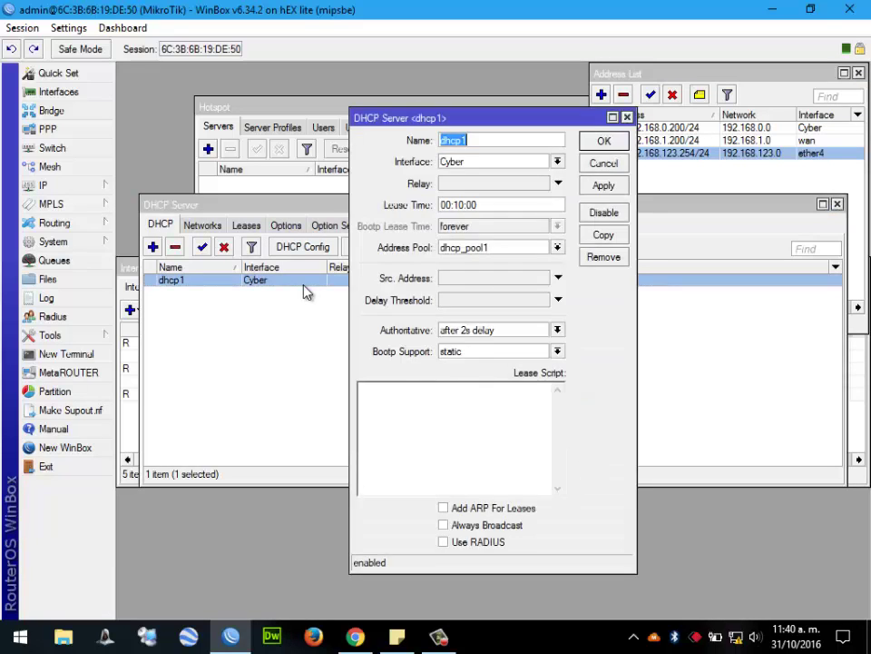
click(558, 163)
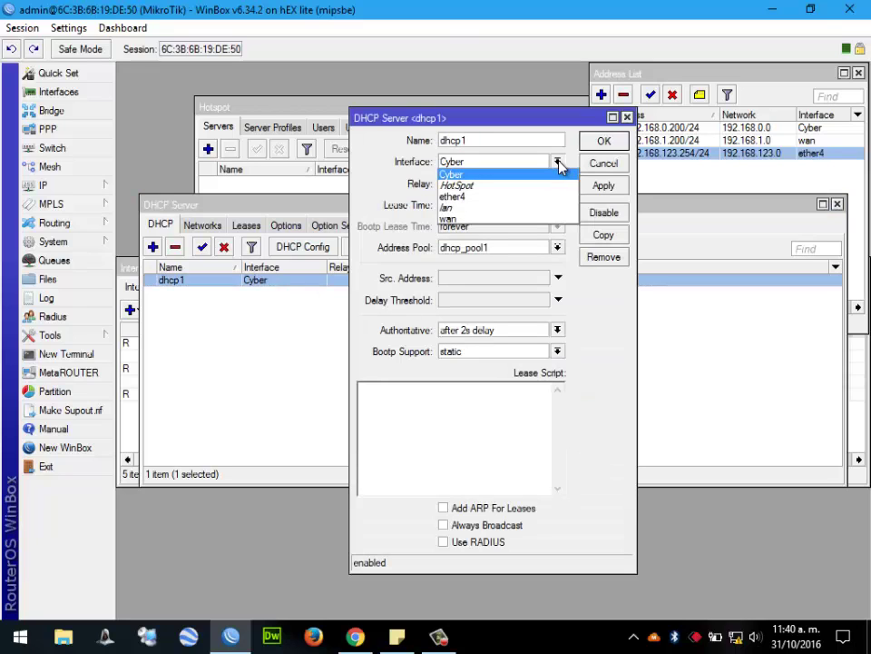
click(451, 173)
click(604, 141)
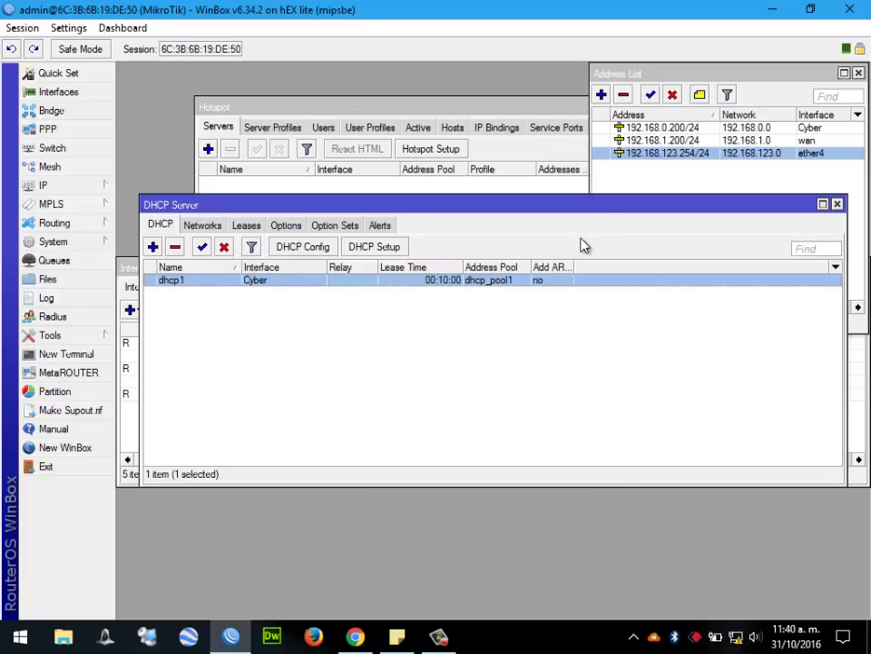
click(205, 225)
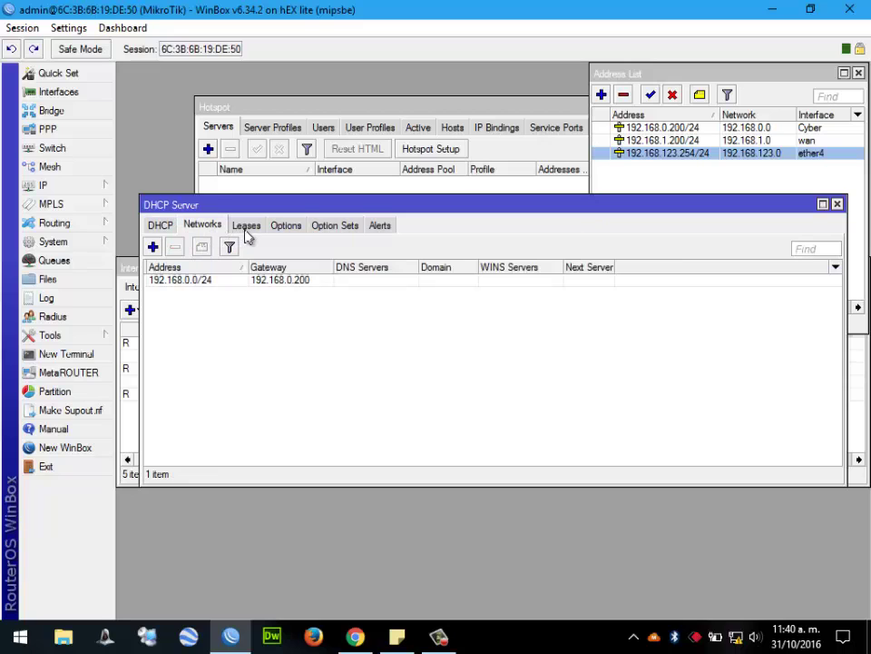
click(837, 204)
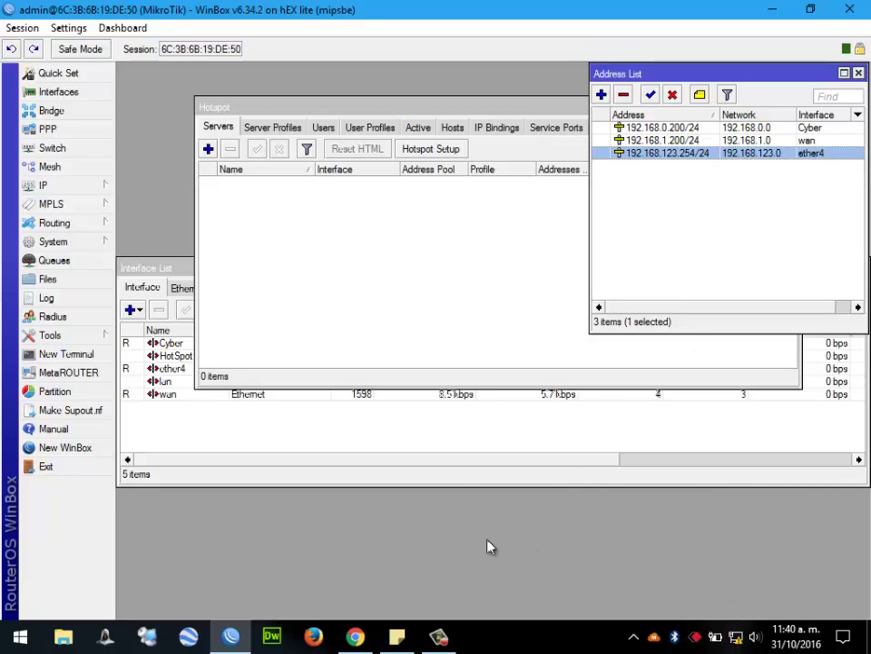
Step: Accept the Windows network discovery prompt and bring the interface list back in front
click(286, 424)
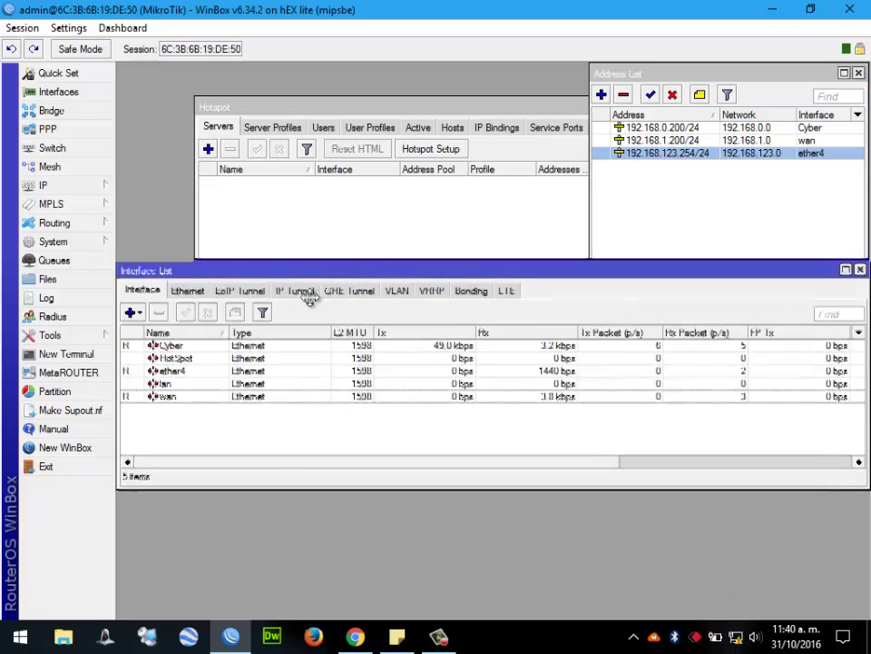
drag(304, 270, 310, 366)
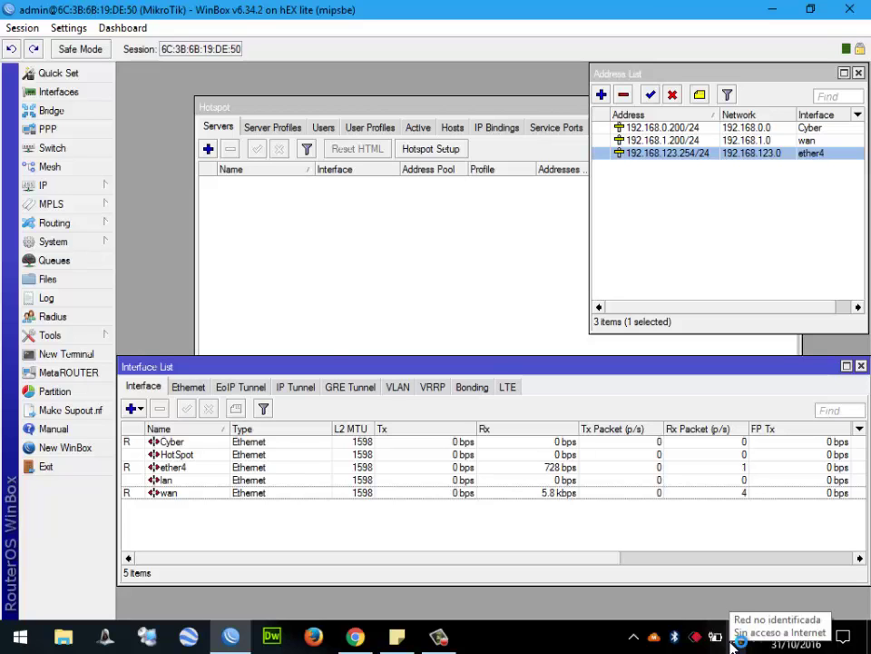
click(694, 317)
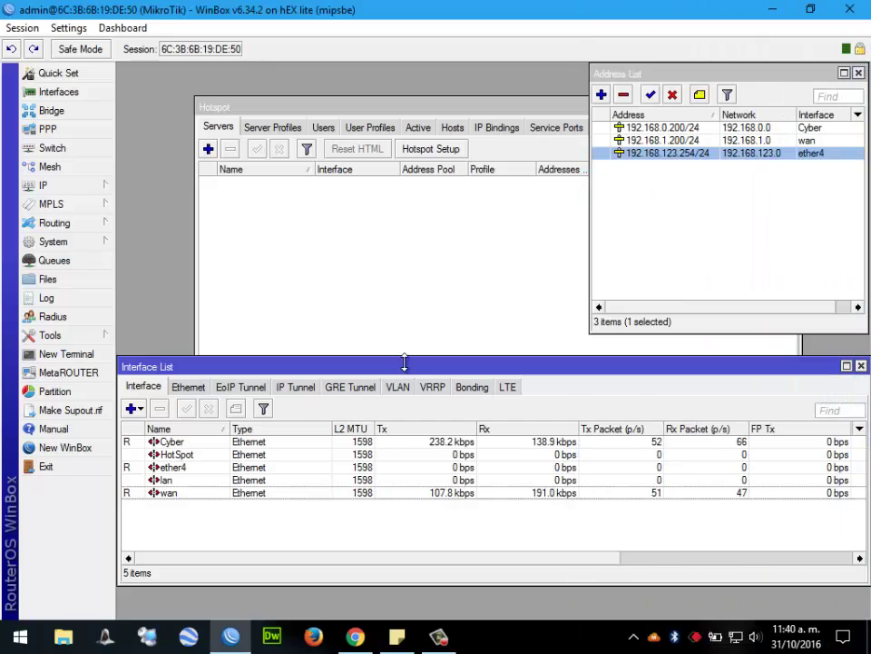
click(55, 185)
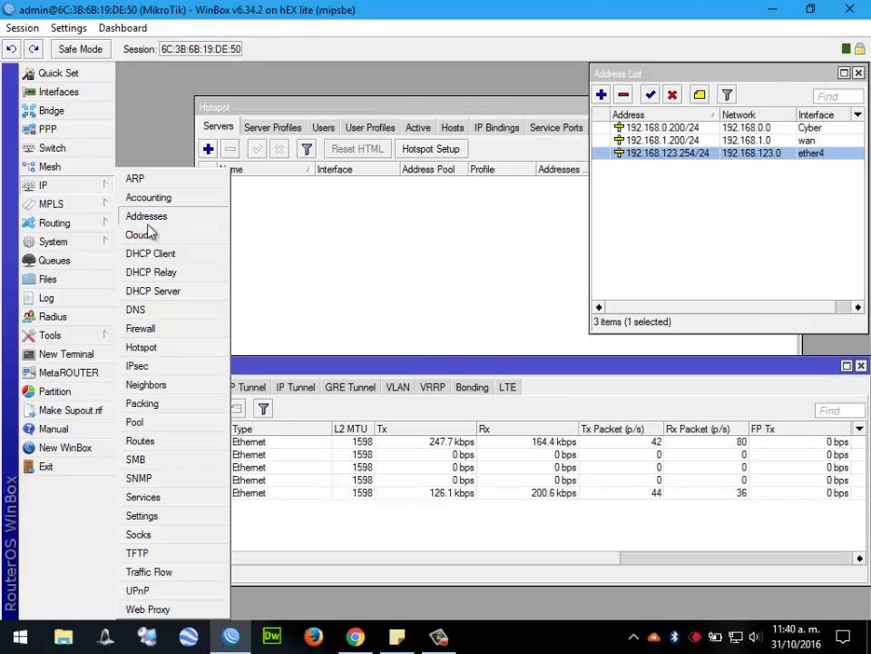
click(59, 91)
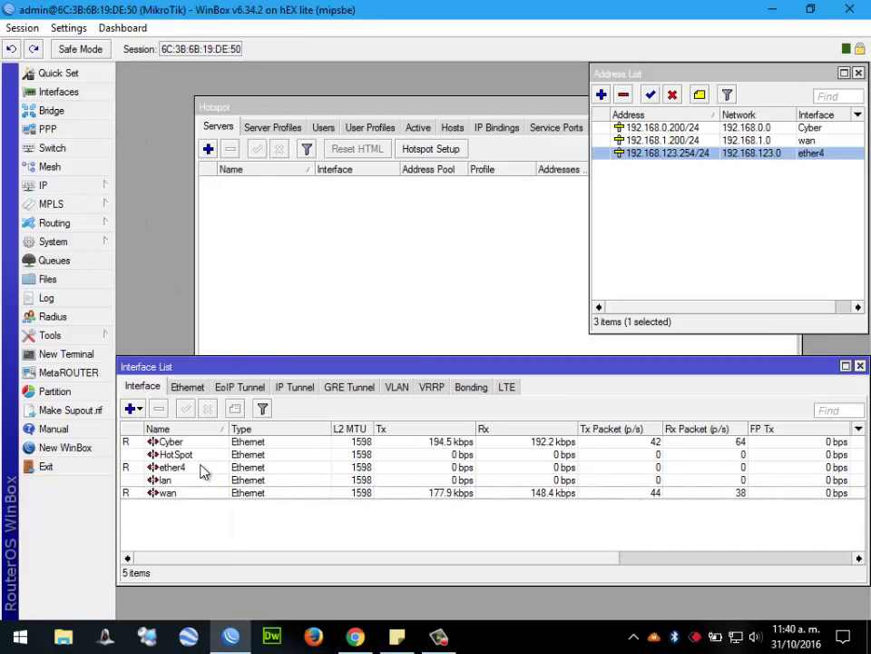
Step: After checking HotSpot's properties, rename ether4 to HotSpot2 and apply
click(175, 456)
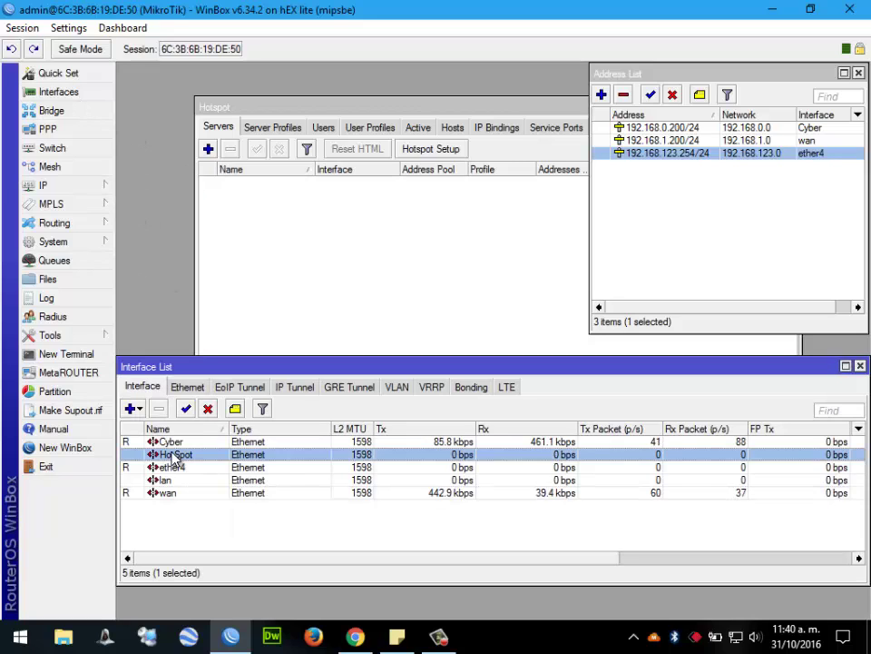
double_click(176, 456)
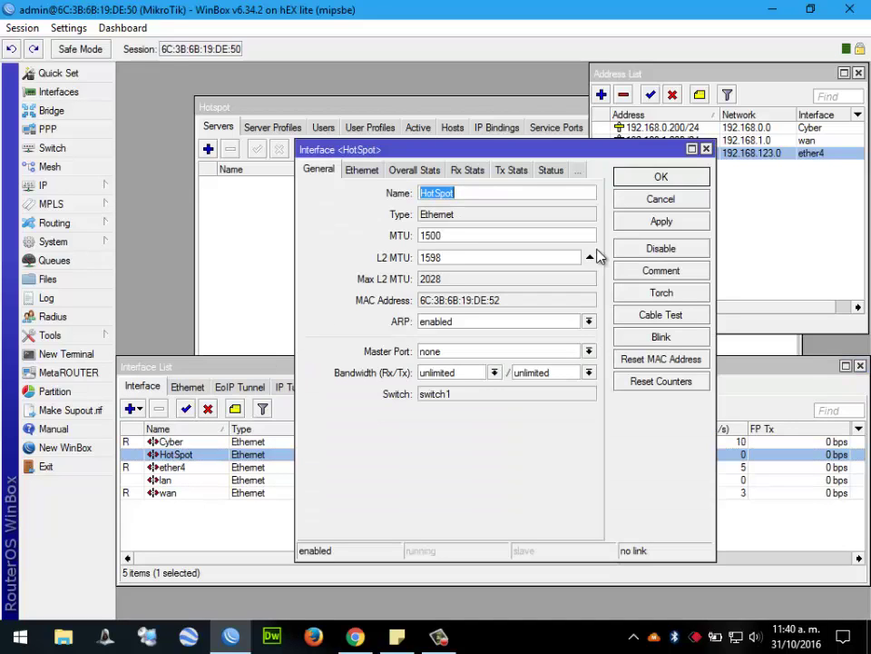
click(703, 169)
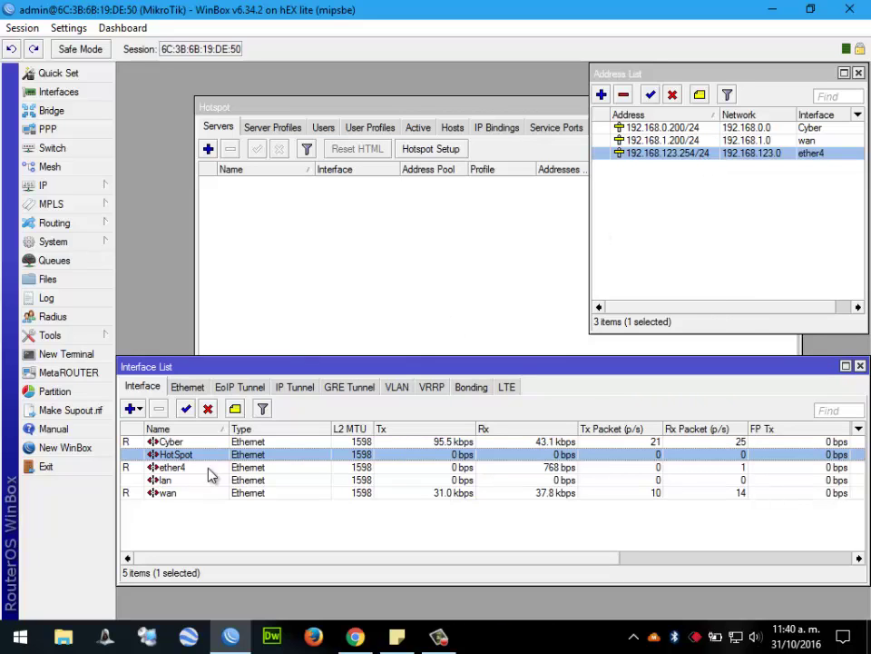
click(168, 468)
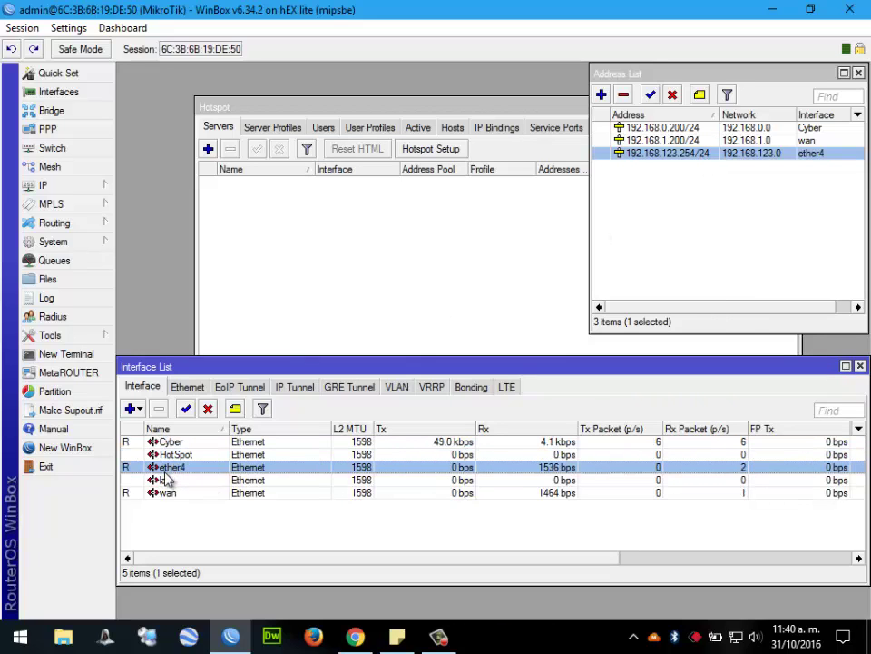
double_click(166, 469)
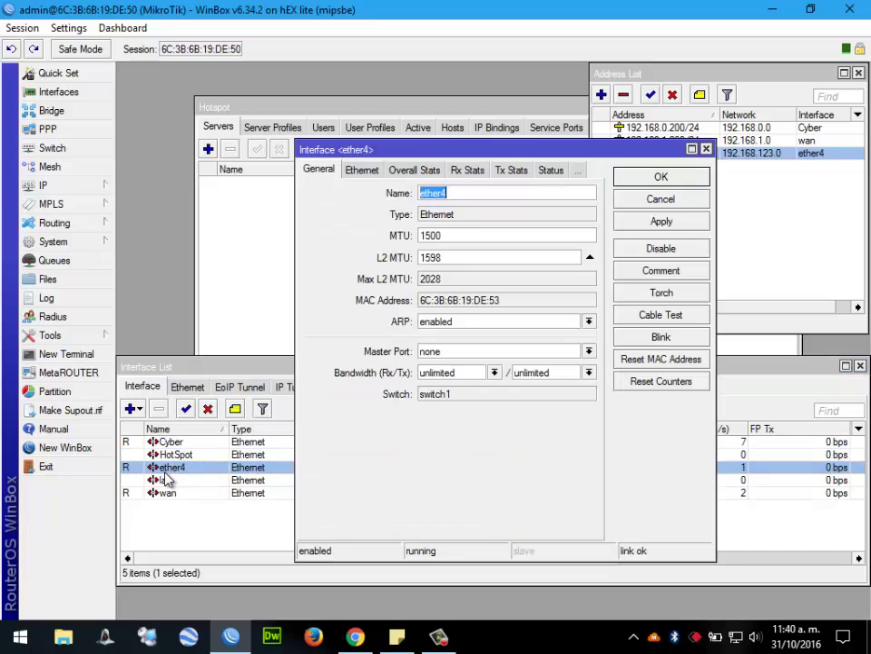
text(HotSpot2)
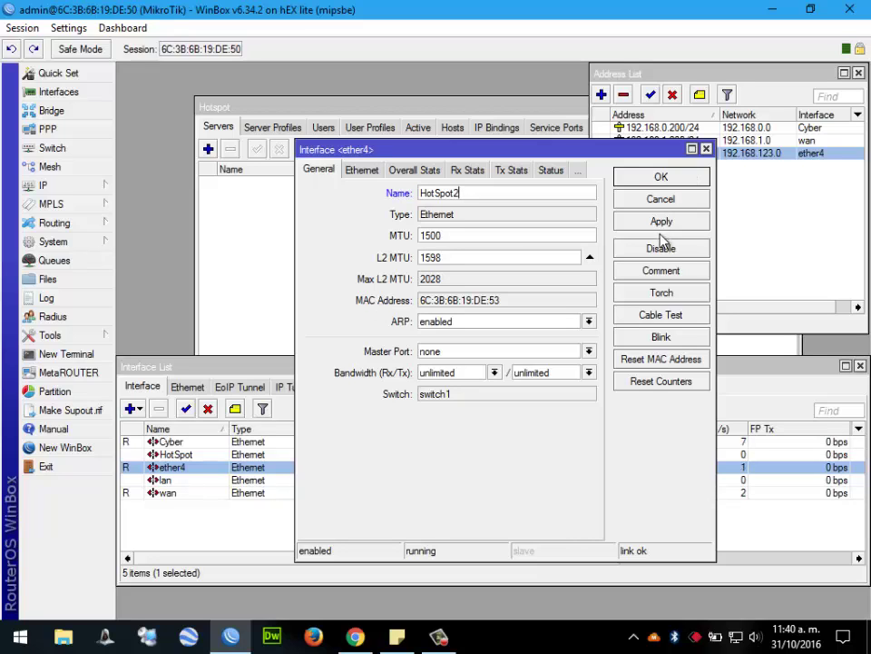
click(665, 222)
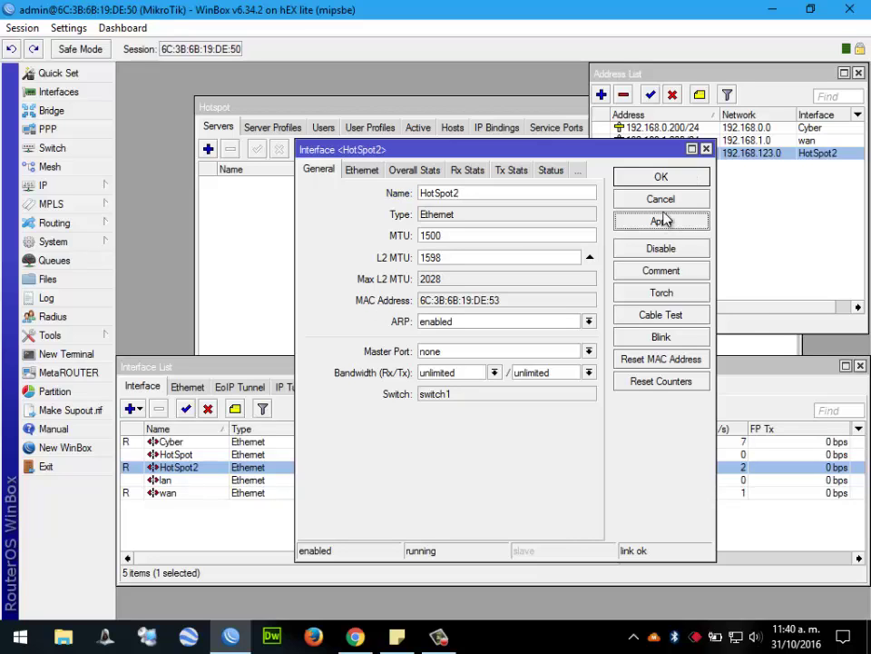
click(664, 179)
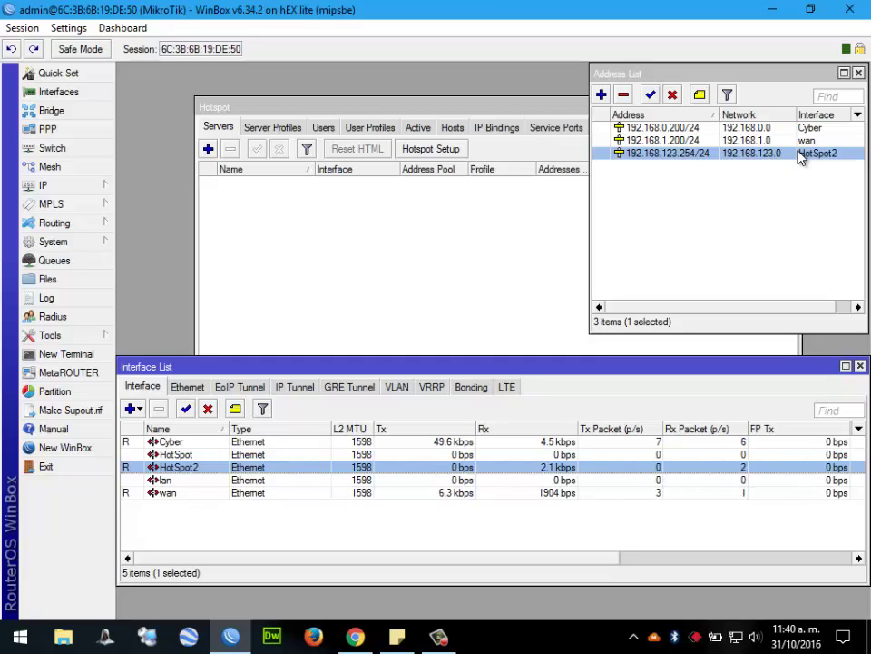
drag(391, 109, 366, 154)
Step: Launch Hotspot Setup from IP > Hotspot on HotSpot2, reaching local address 192.168.123.254/24
click(47, 186)
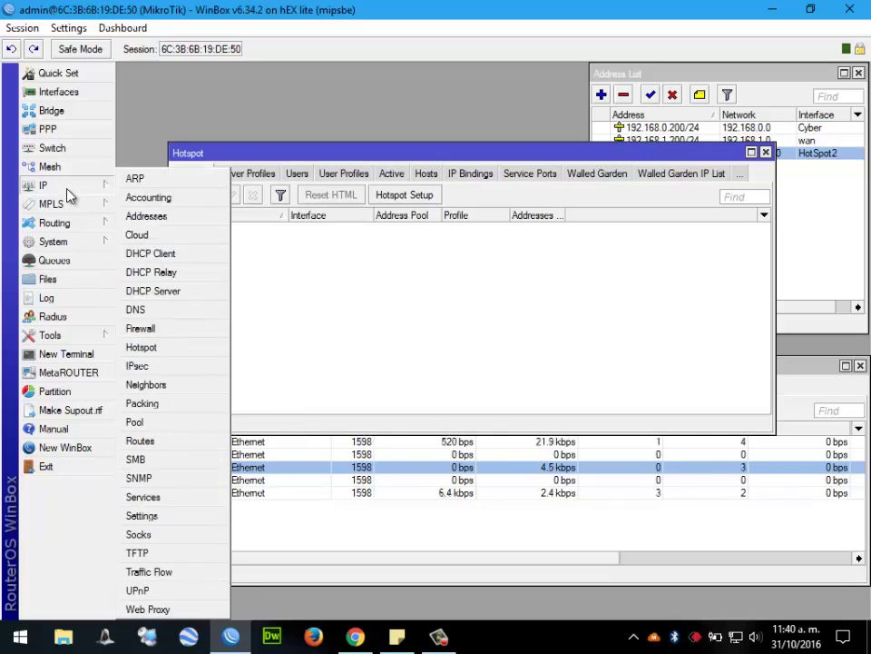
click(169, 352)
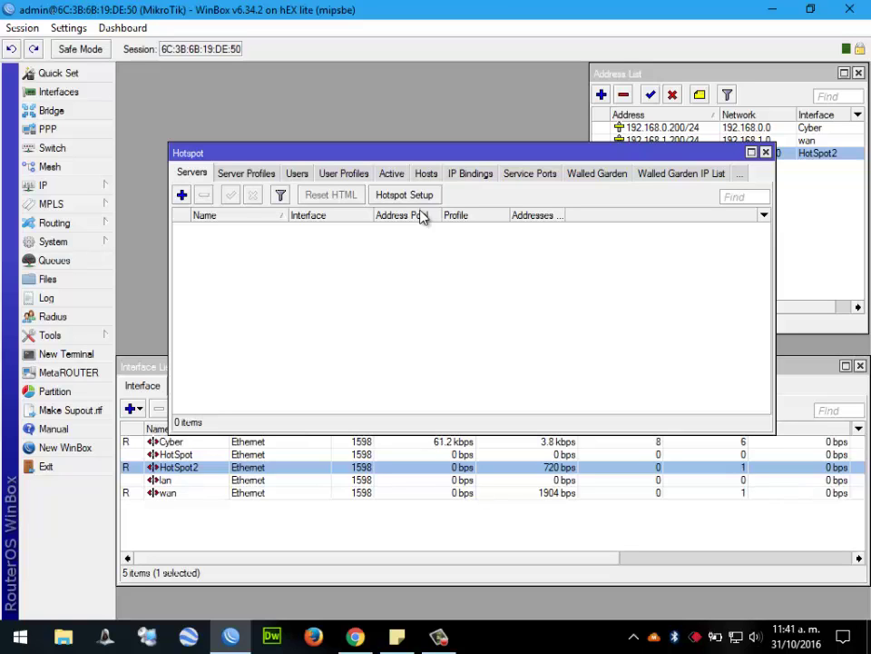
click(431, 195)
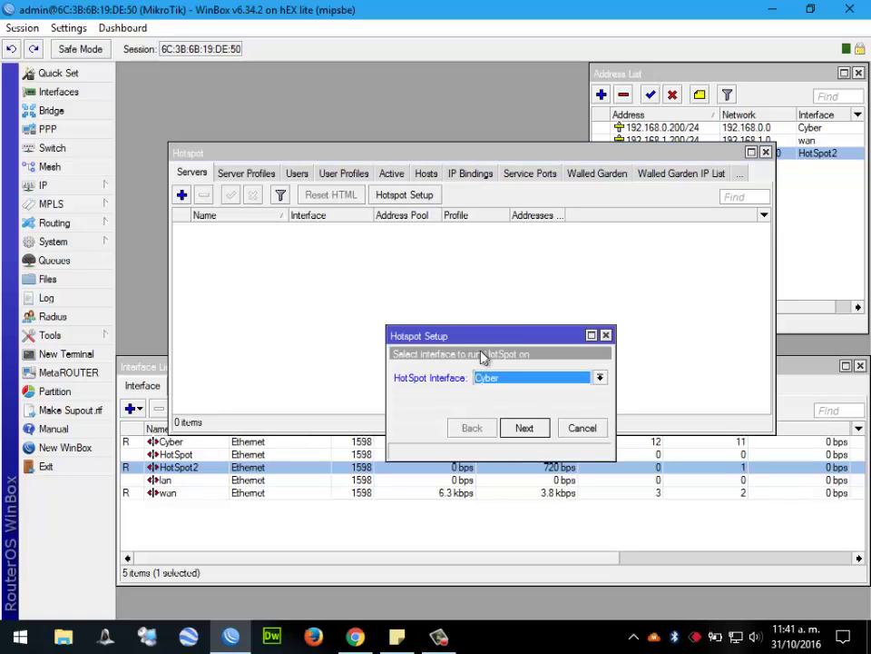
drag(483, 357, 508, 250)
click(544, 271)
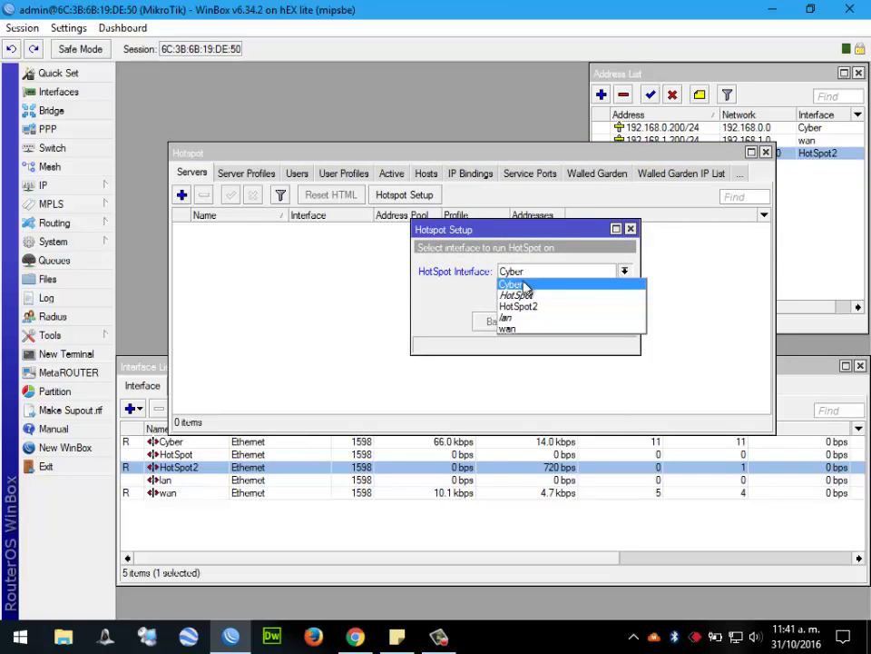
click(517, 308)
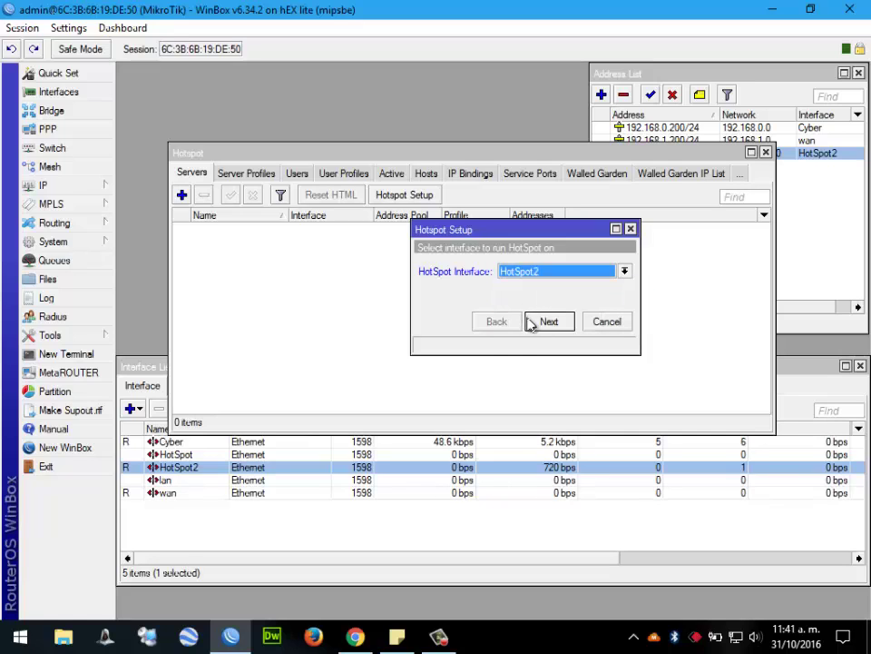
click(549, 322)
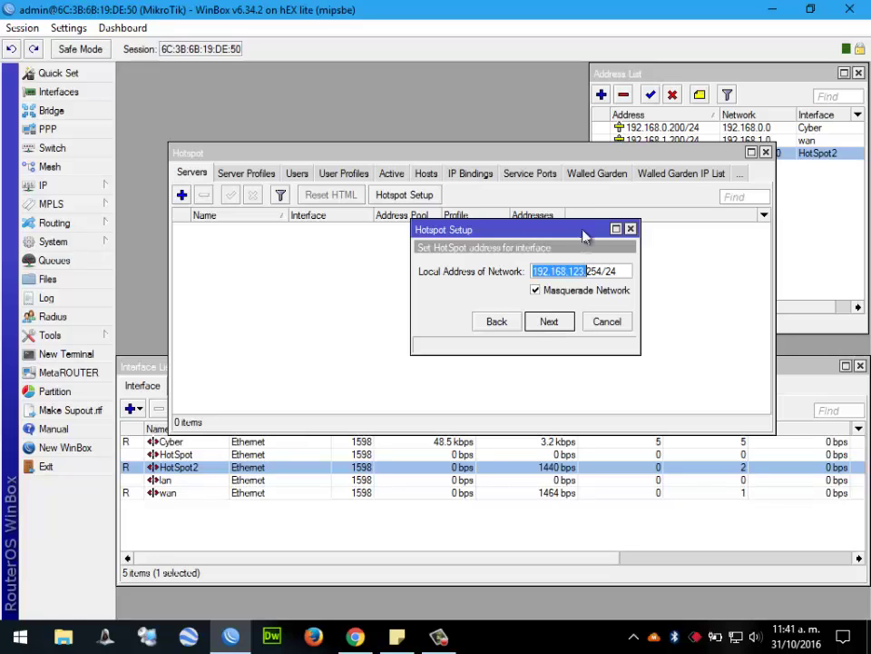
drag(582, 226, 356, 118)
drag(476, 151, 491, 216)
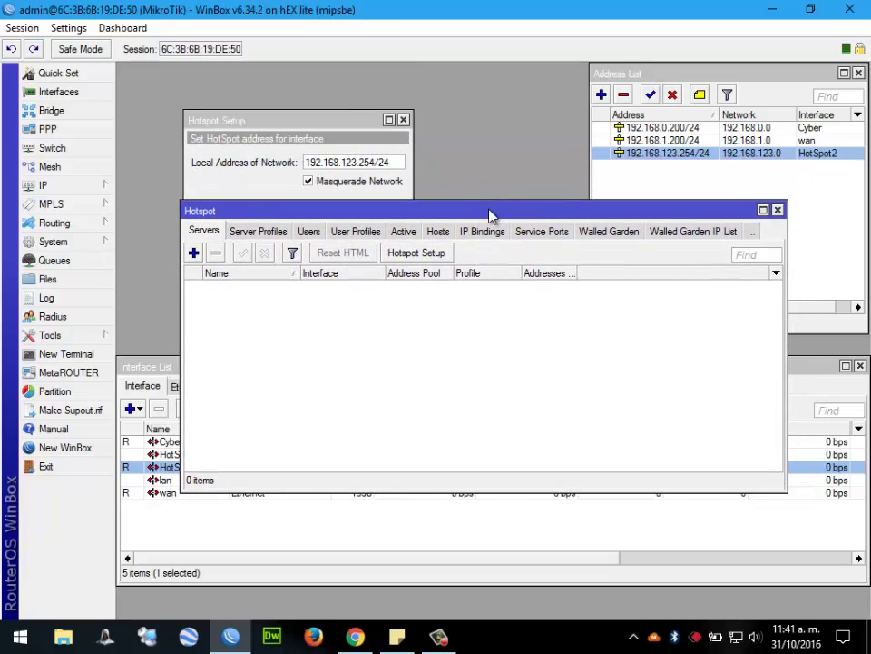
drag(335, 121, 484, 172)
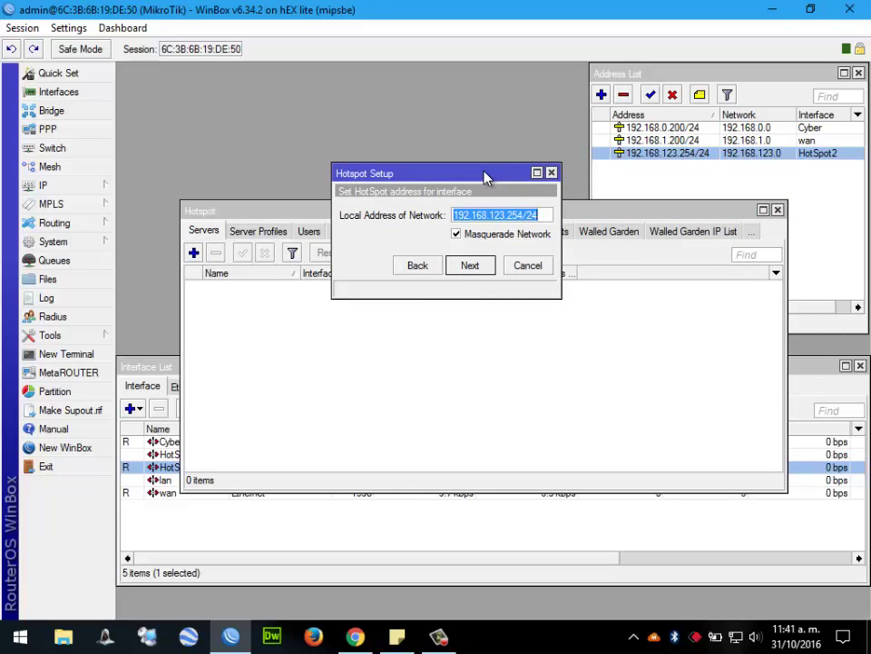
Step: Accept the address and pool, skip certificate and SMTP, and keep DNS 8.8.8.8/8.8.4.4
click(473, 267)
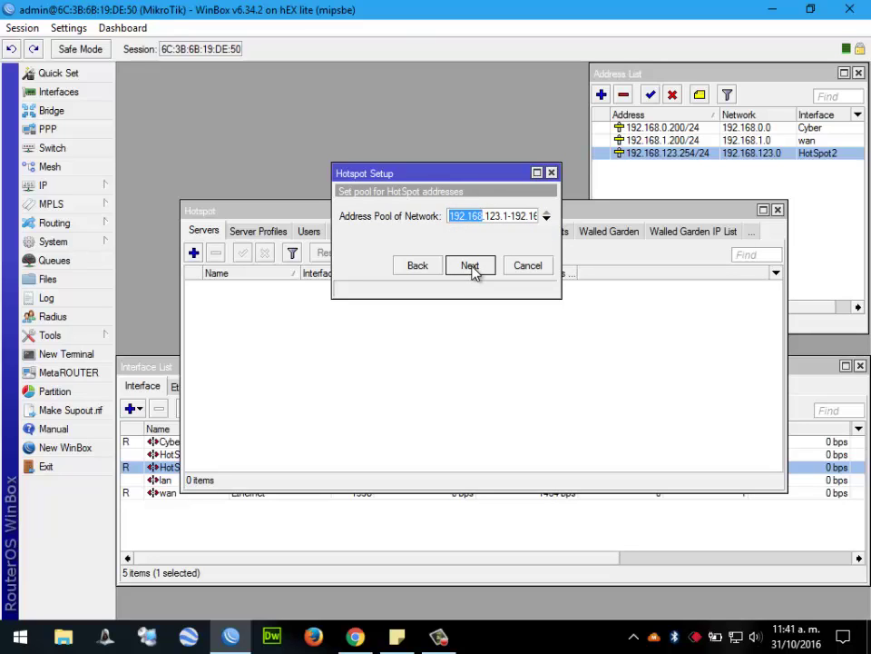
click(471, 267)
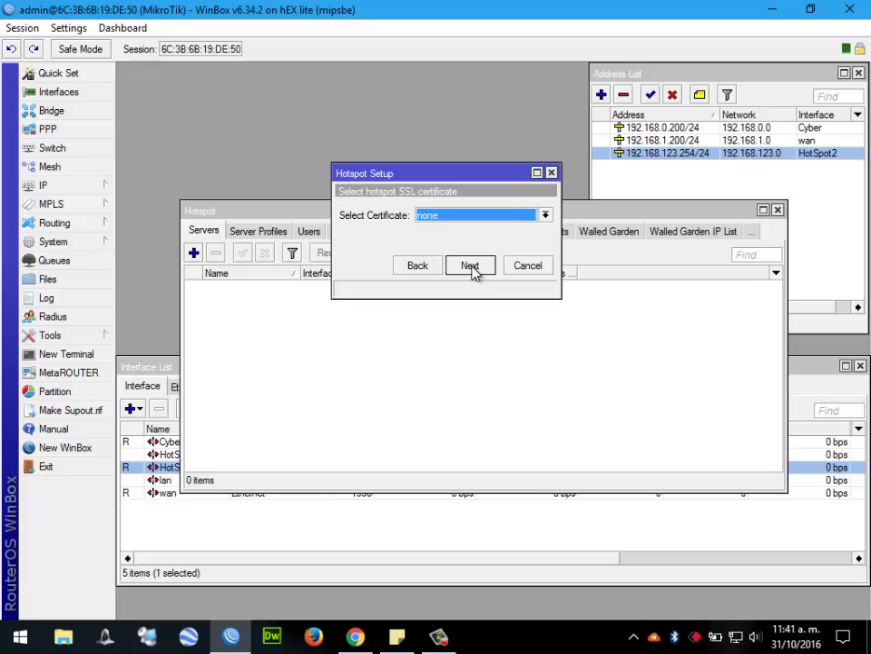
click(470, 266)
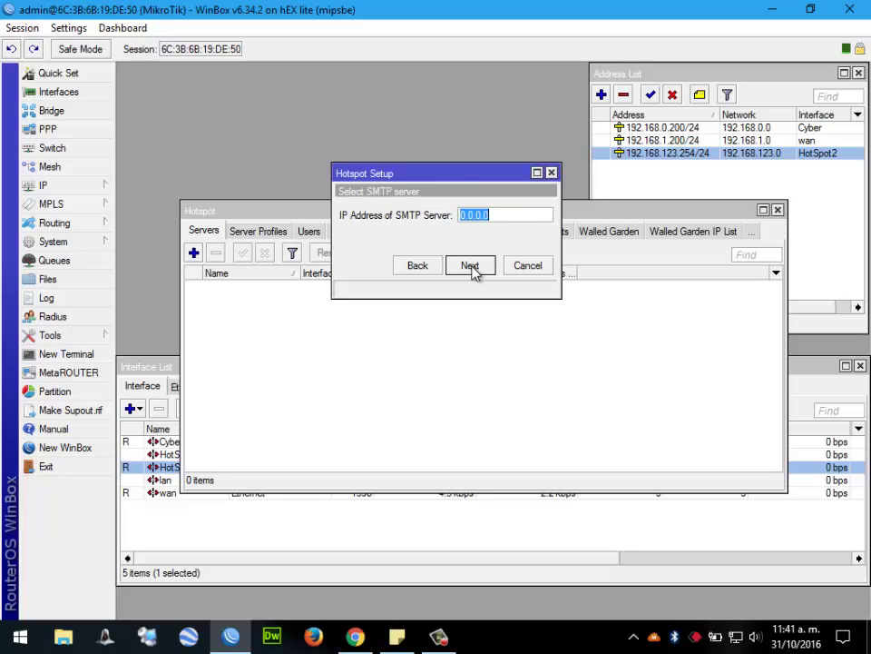
click(471, 269)
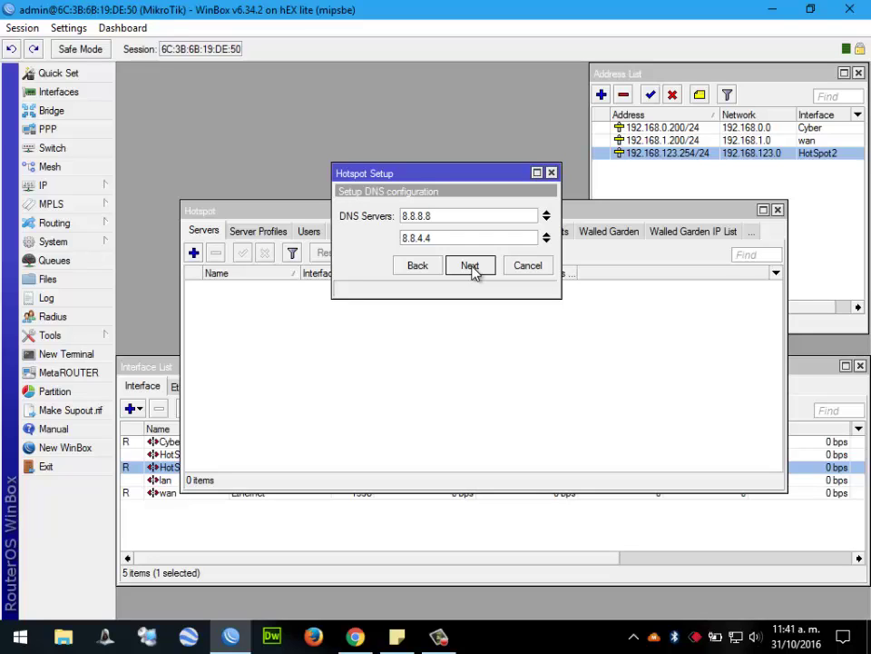
click(470, 266)
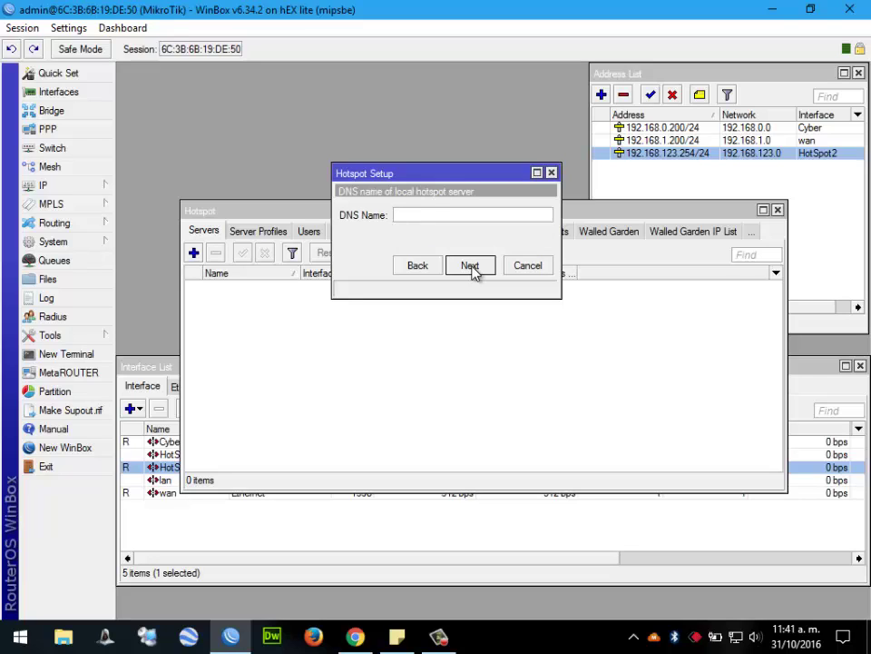
text(www.portalNet.com)
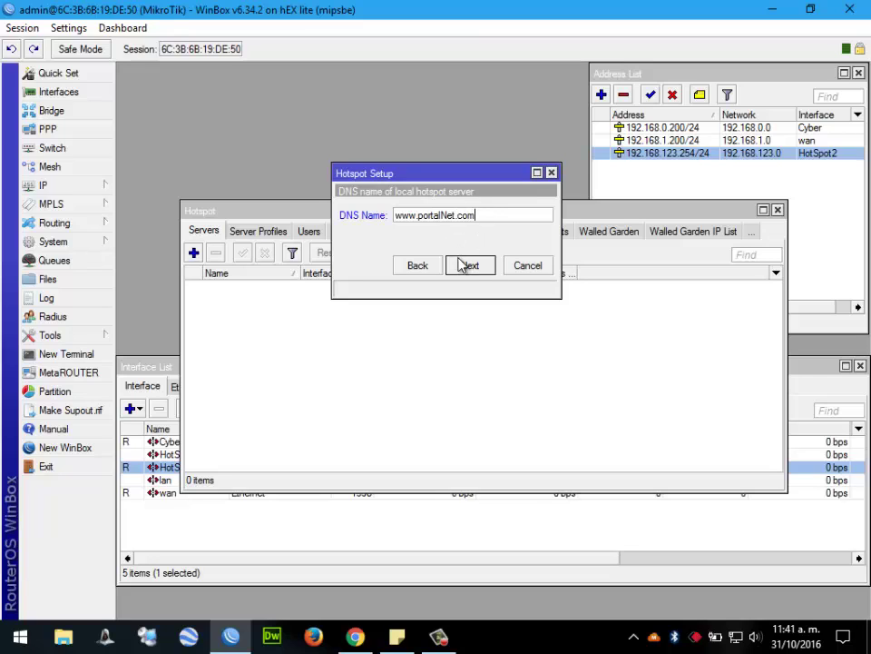
click(466, 267)
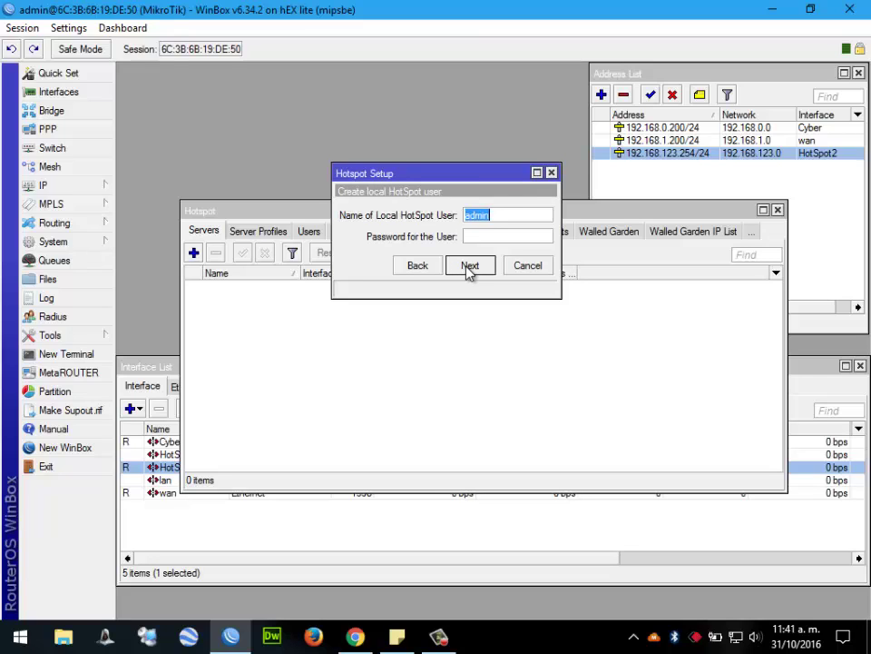
key(Tab)
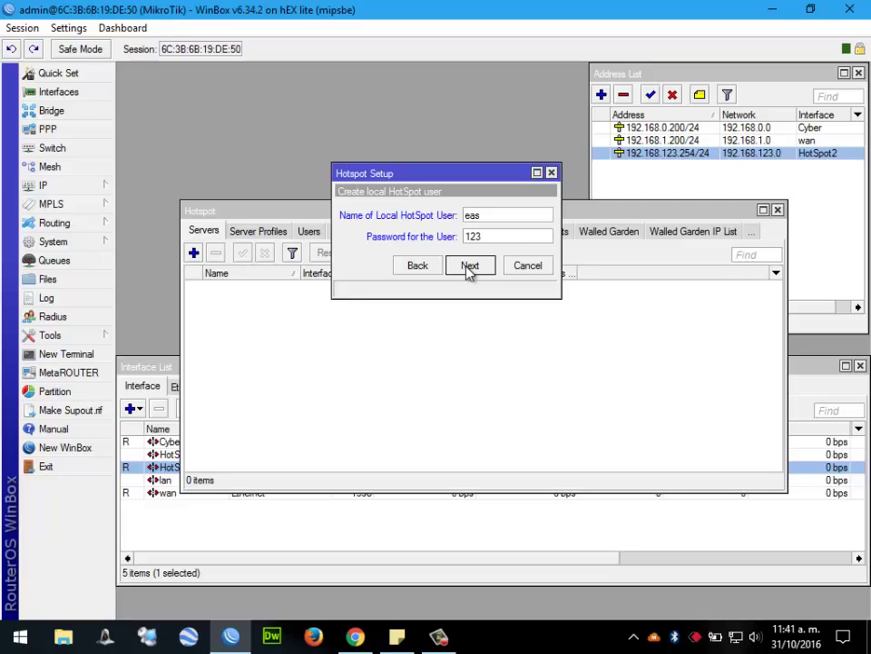
click(468, 269)
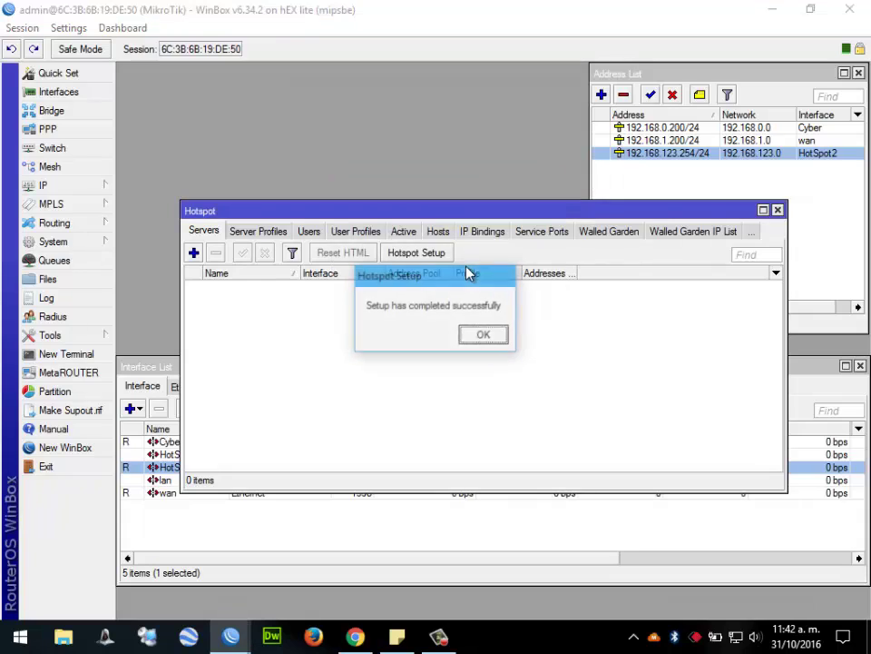
Step: Dismiss the 'Setup has completed successfully' message so hotspot1 on HotSpot2 is listed
click(482, 336)
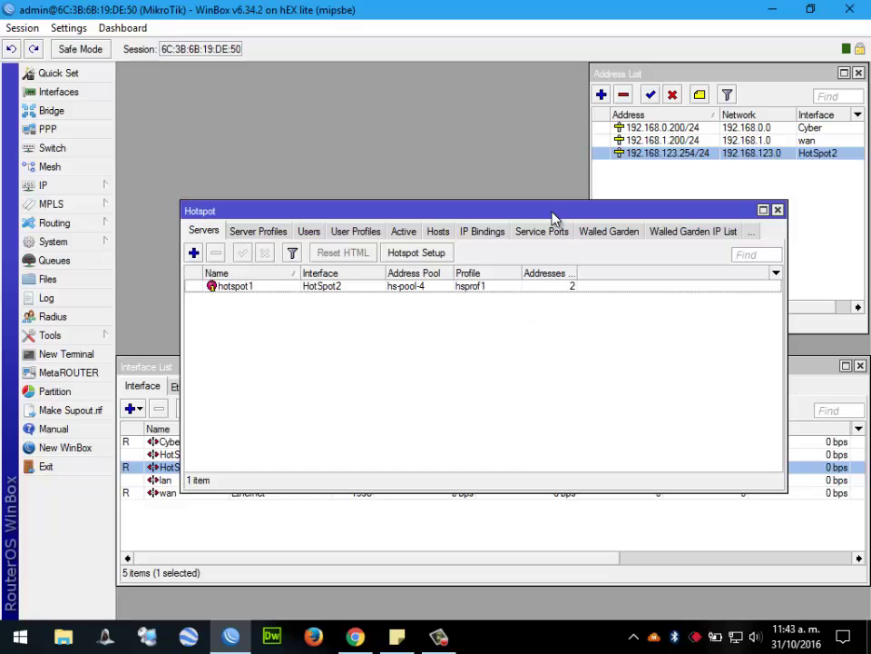
Step: Confirm the local hotspot user keeps the default profile and save it
drag(555, 210, 518, 156)
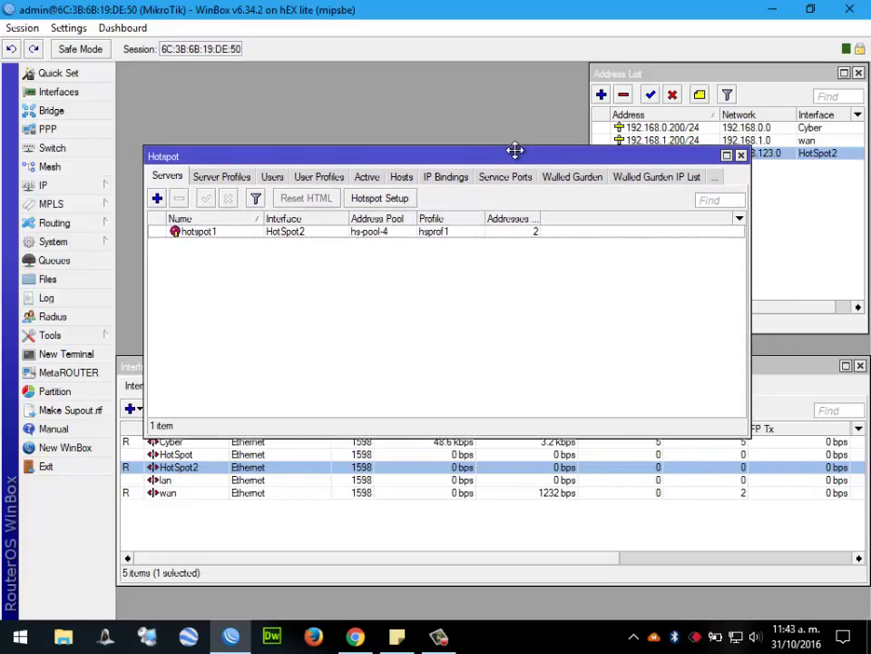
click(281, 179)
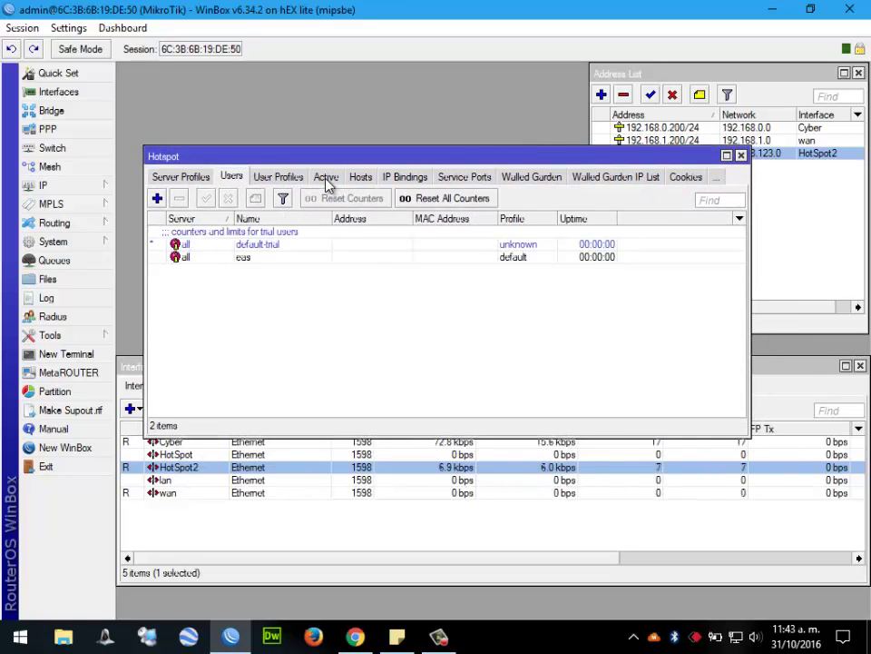
click(326, 177)
click(186, 176)
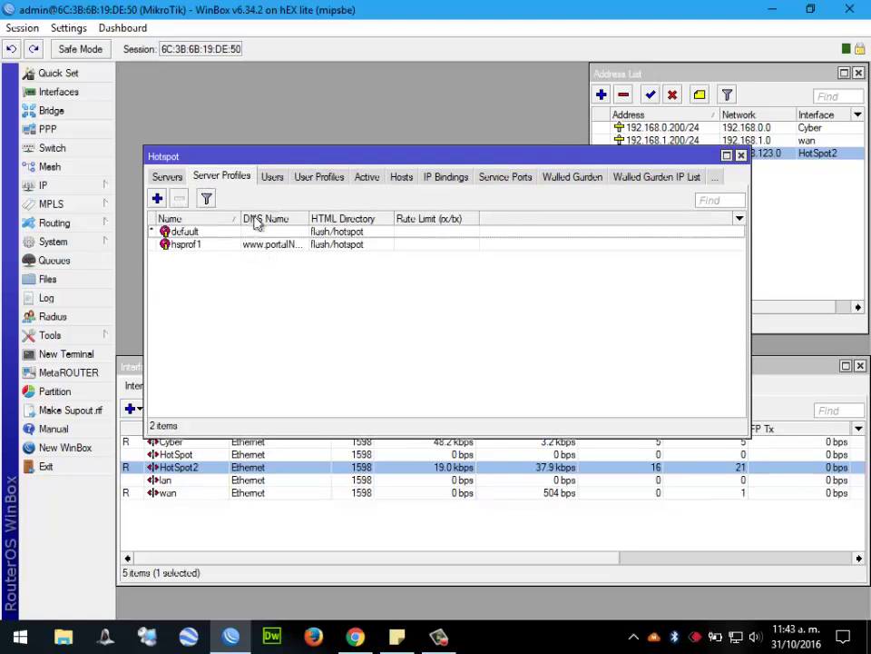
click(278, 179)
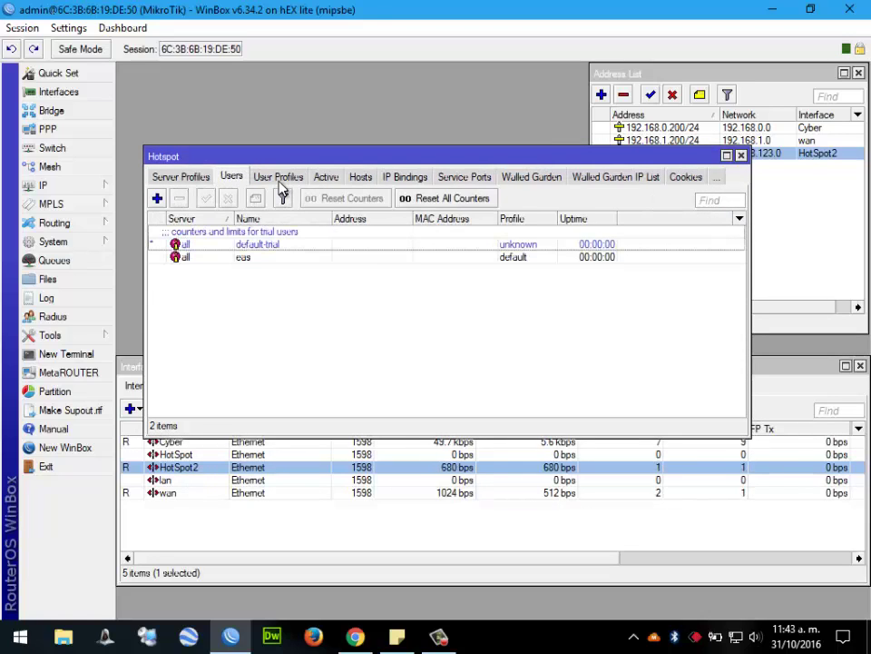
double_click(263, 258)
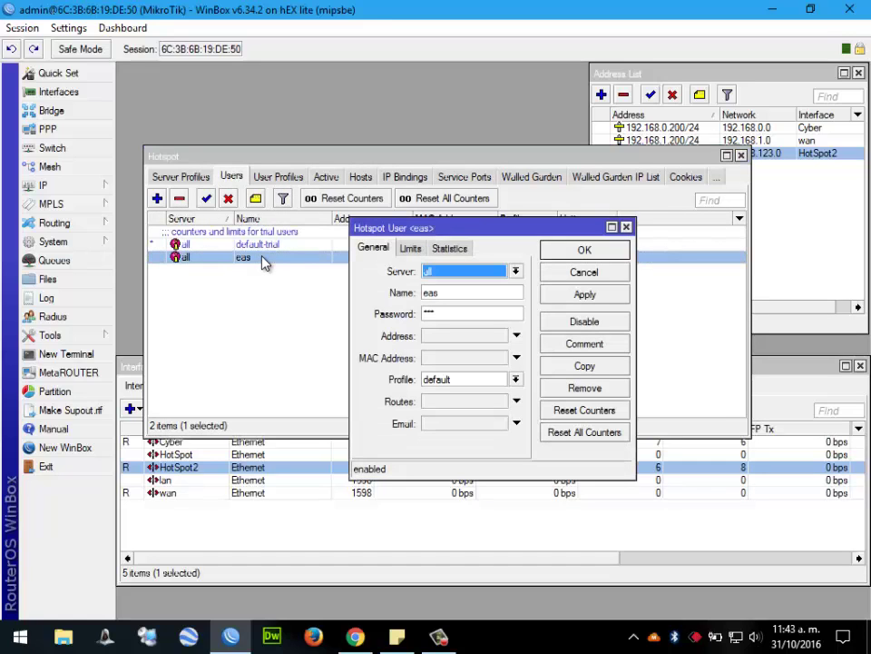
click(520, 382)
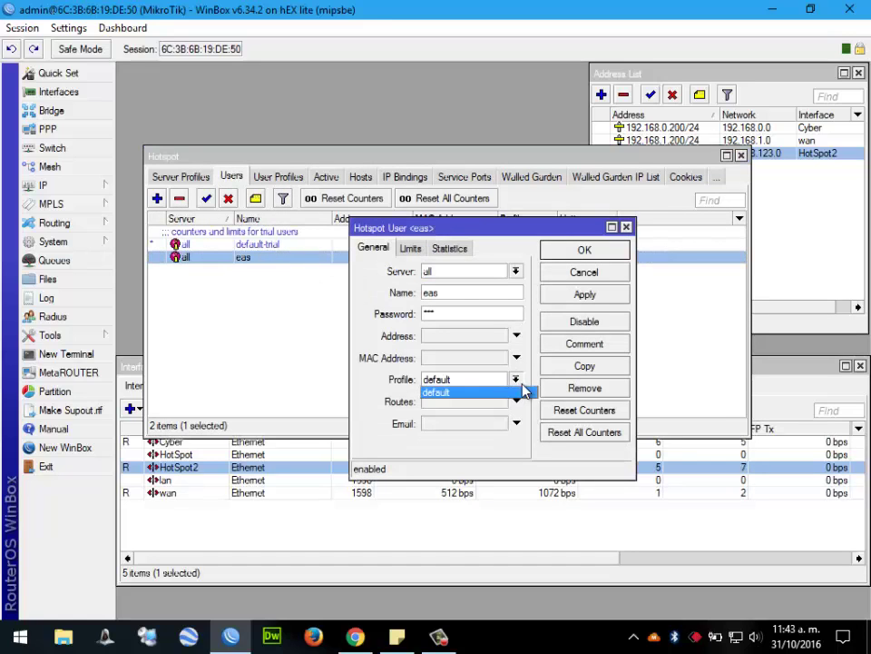
click(524, 391)
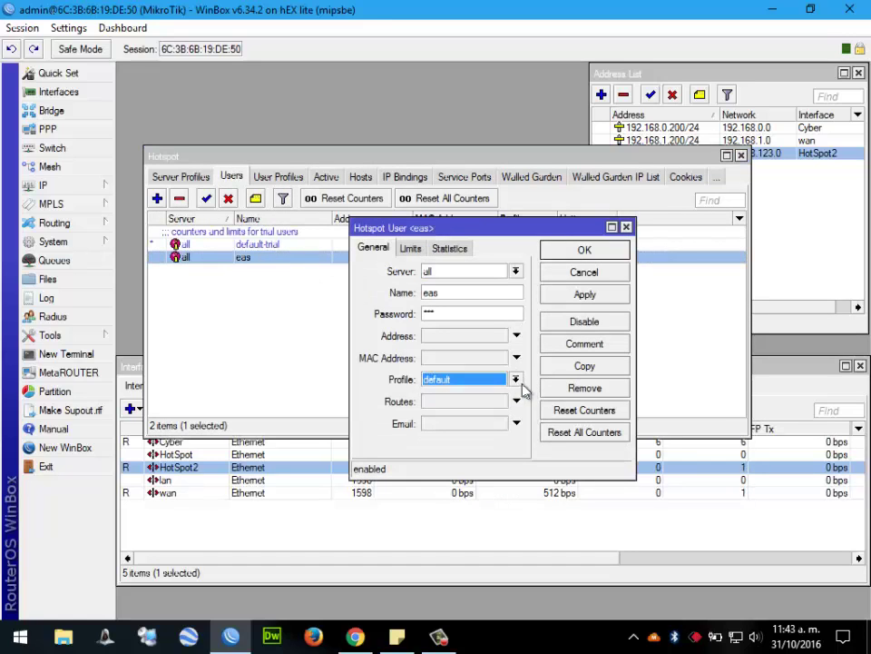
click(592, 251)
click(187, 177)
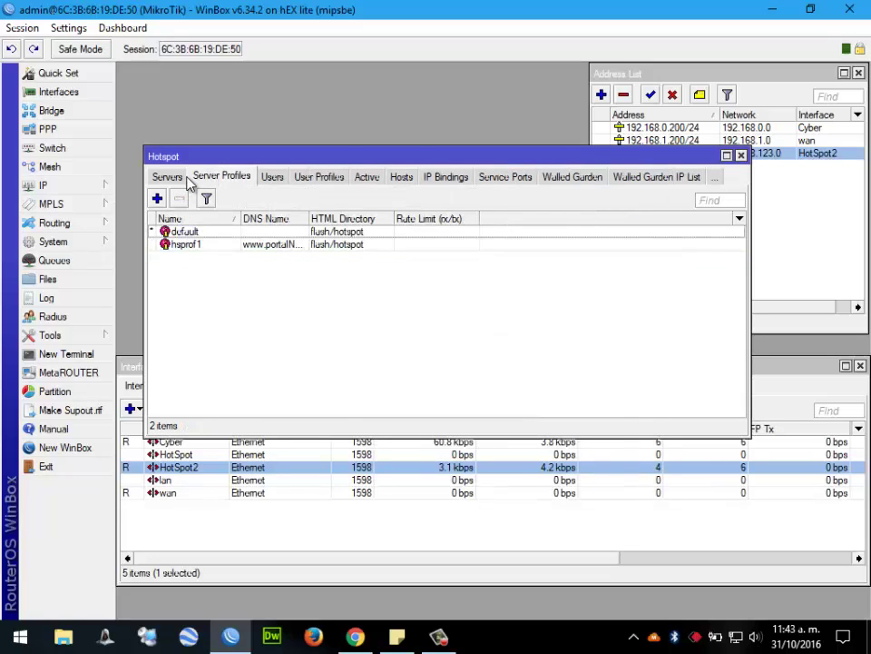
click(168, 178)
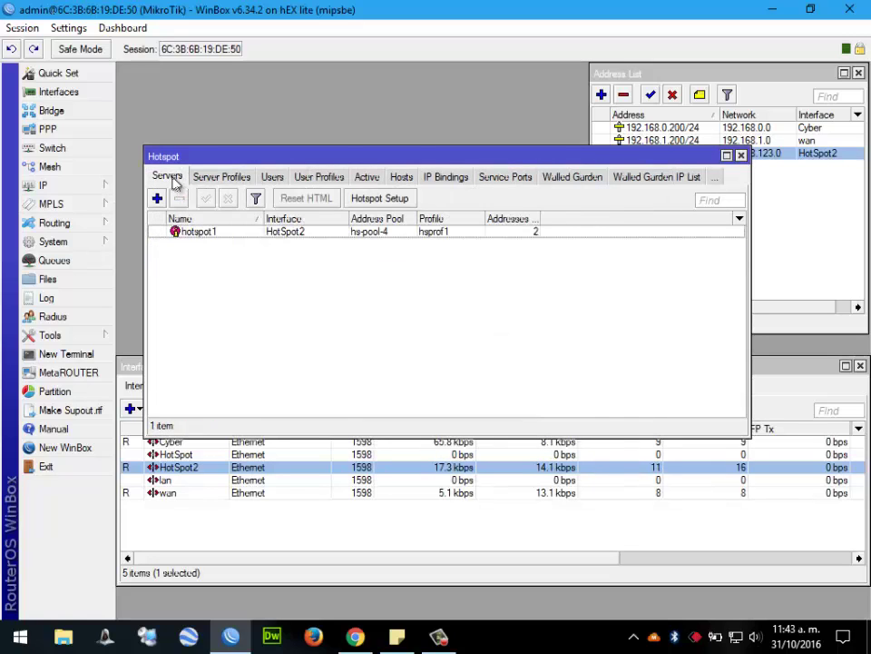
click(214, 180)
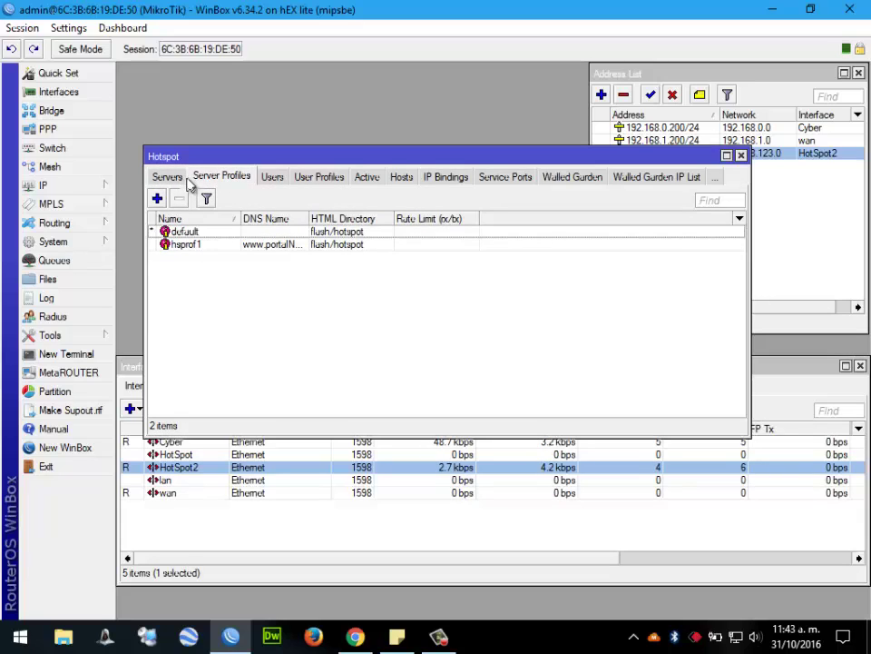
click(179, 179)
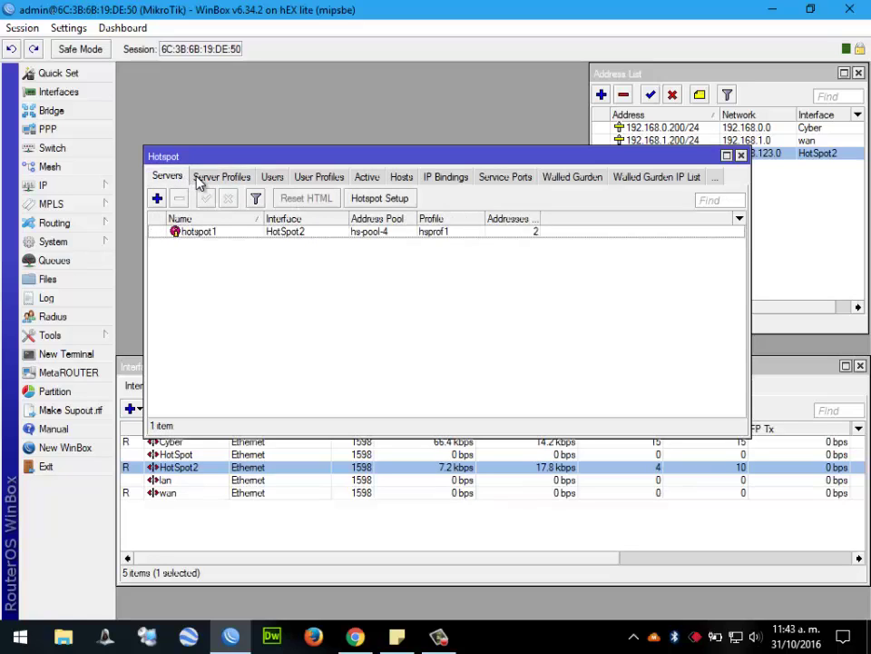
click(201, 181)
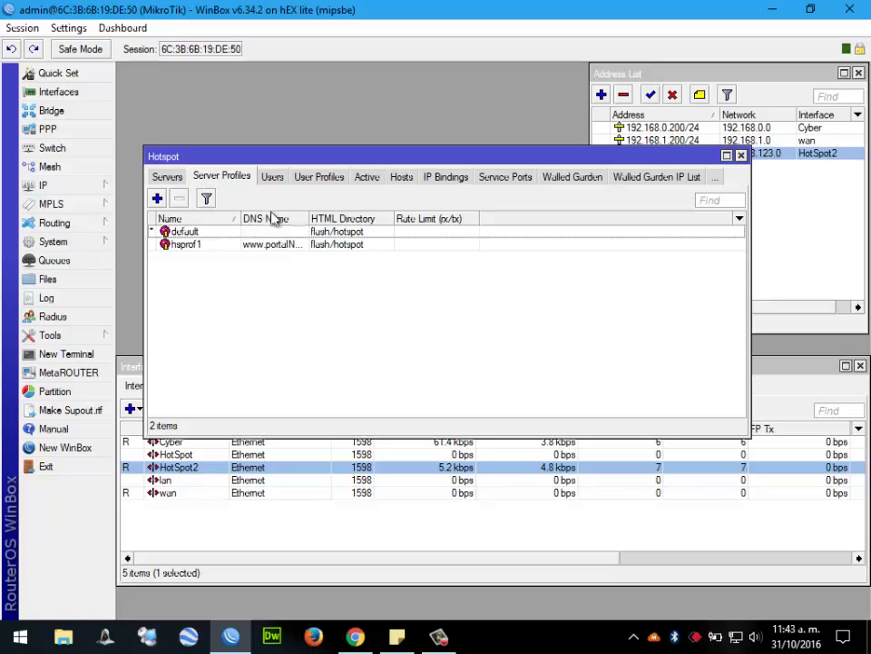
drag(308, 219, 360, 219)
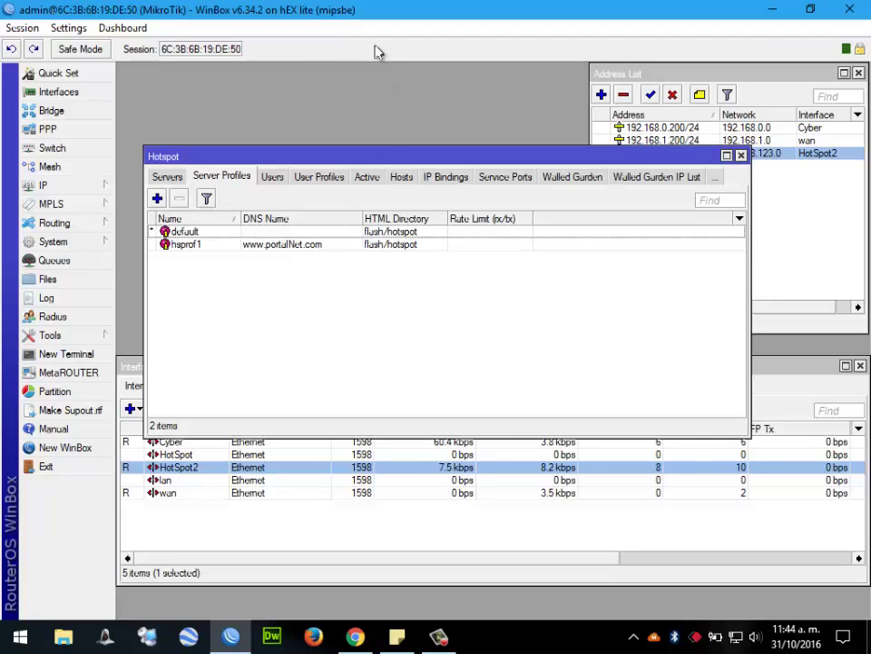
Step: Show the Active list with the client at 192.168.123.253 on hotspot1 and shrink the window
click(366, 179)
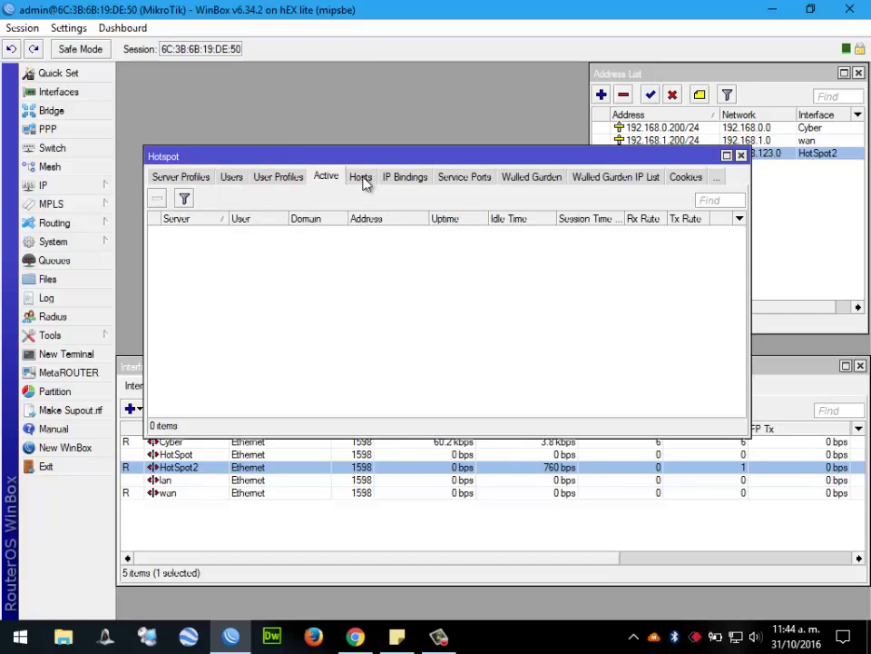
drag(379, 148, 372, 228)
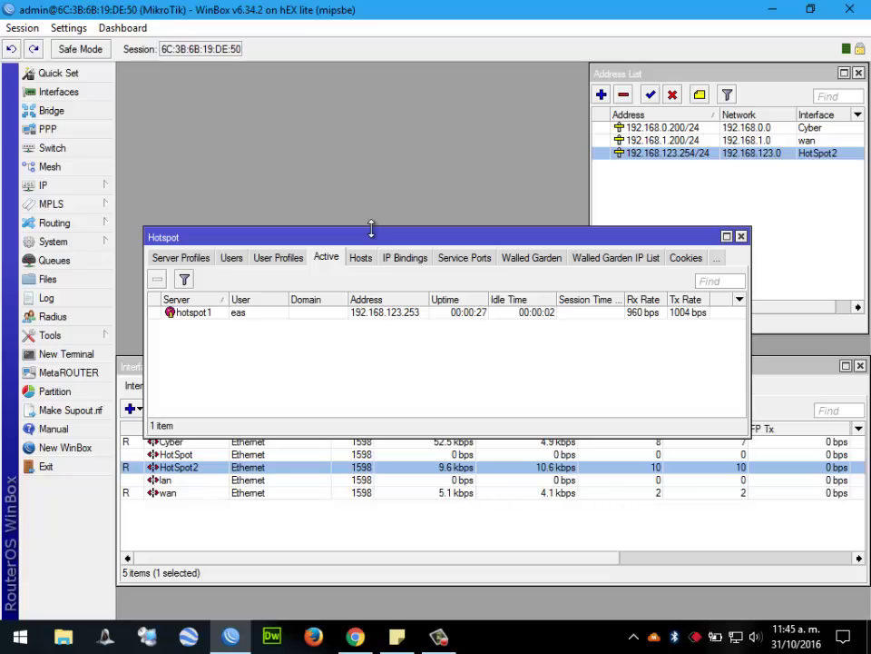
Step: Add a new hotspot user named 'net' and enter its password
click(231, 258)
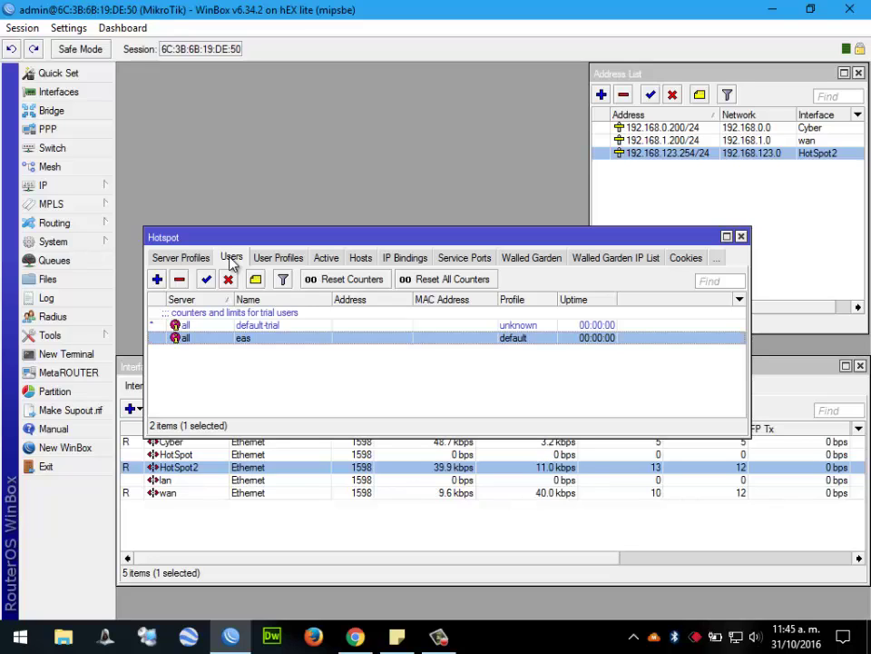
click(277, 258)
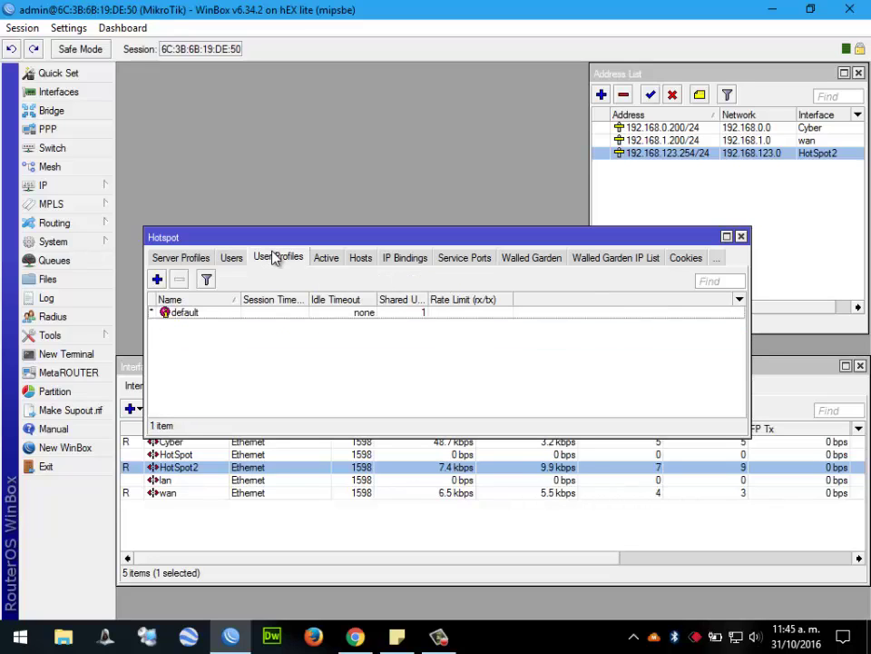
click(232, 258)
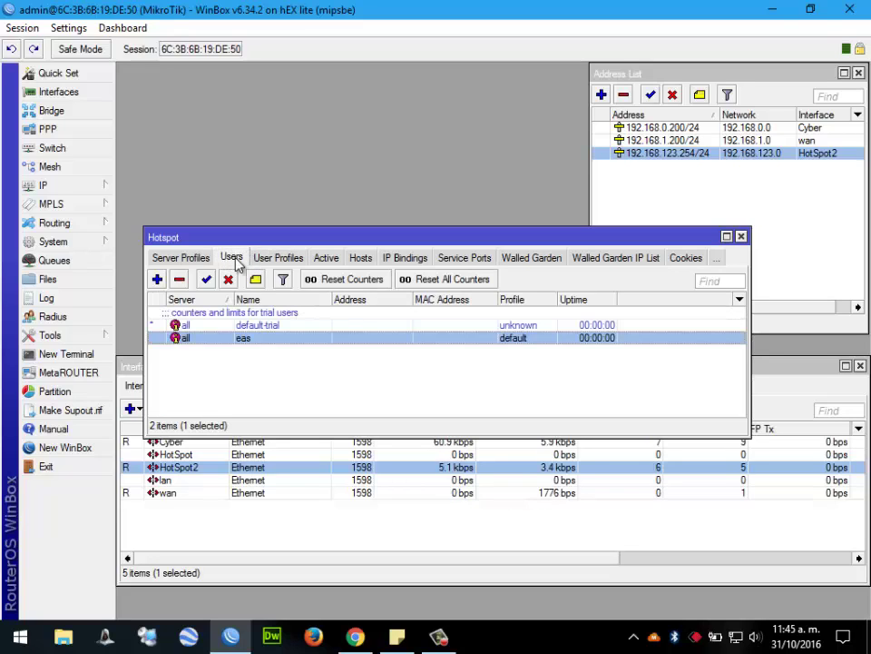
click(157, 279)
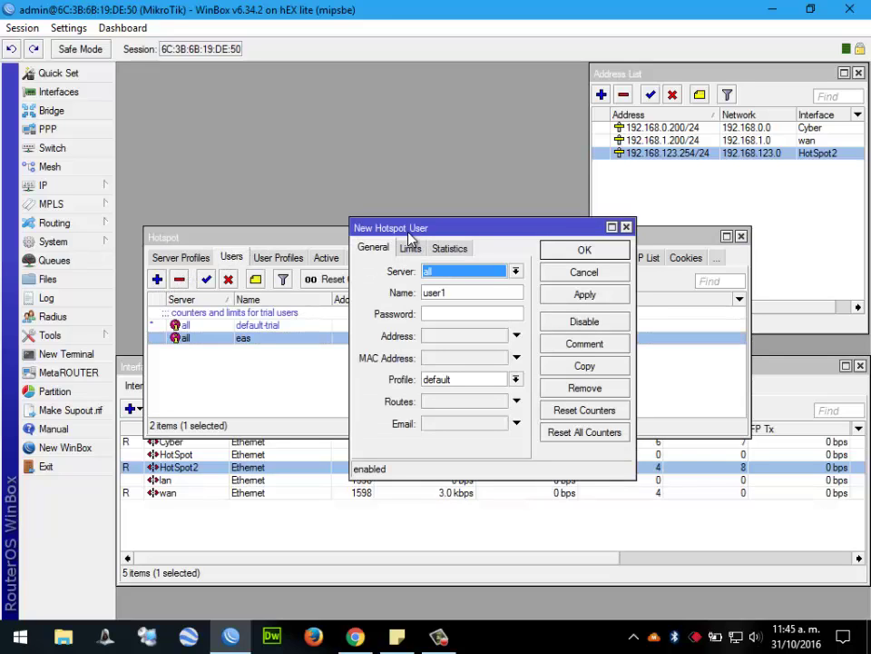
double_click(467, 292)
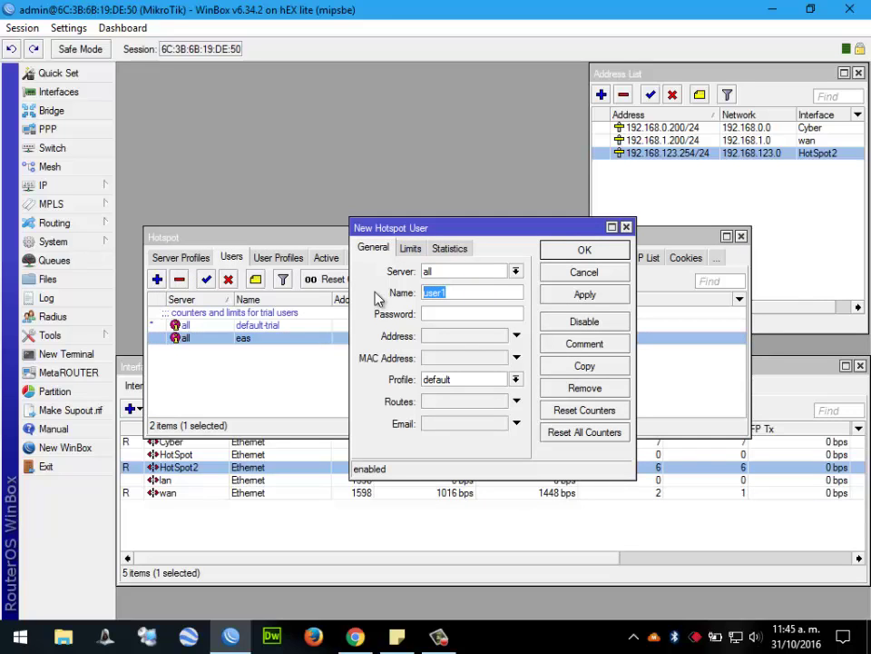
text(net)
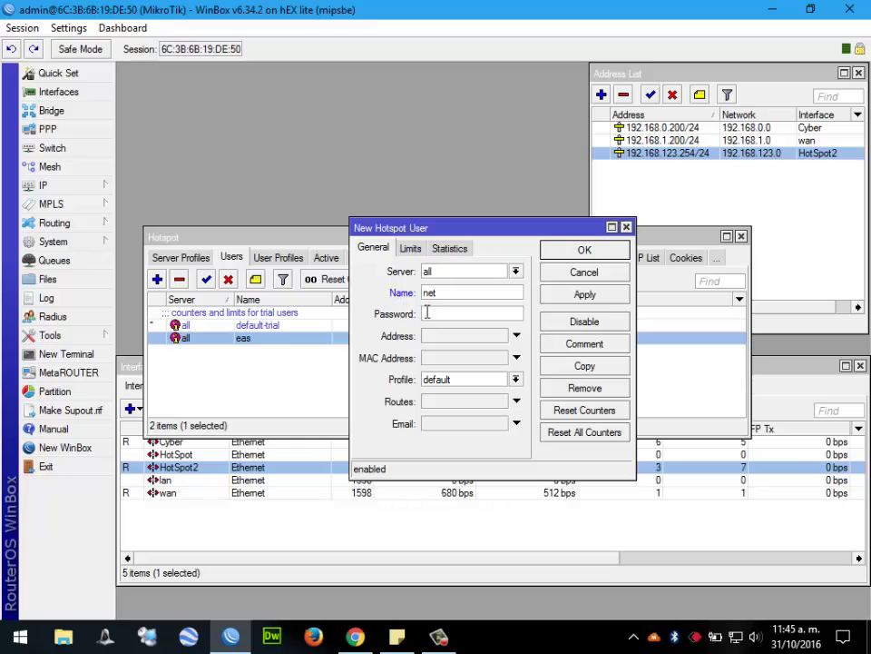
click(439, 314)
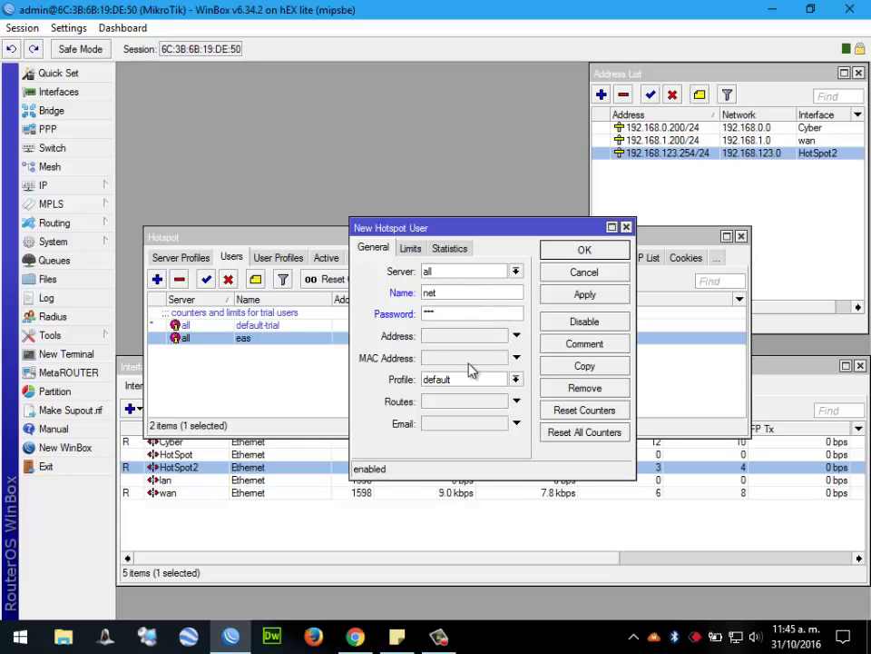
Step: Keep the default profile, set Limit Uptime to 00:01:00, and create the user
click(516, 380)
click(515, 382)
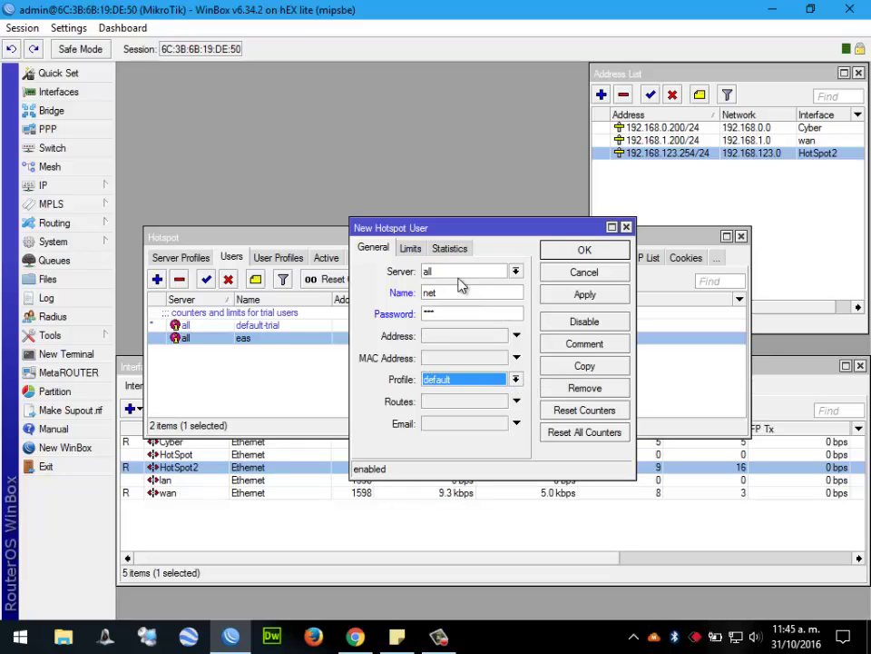
click(411, 250)
click(440, 273)
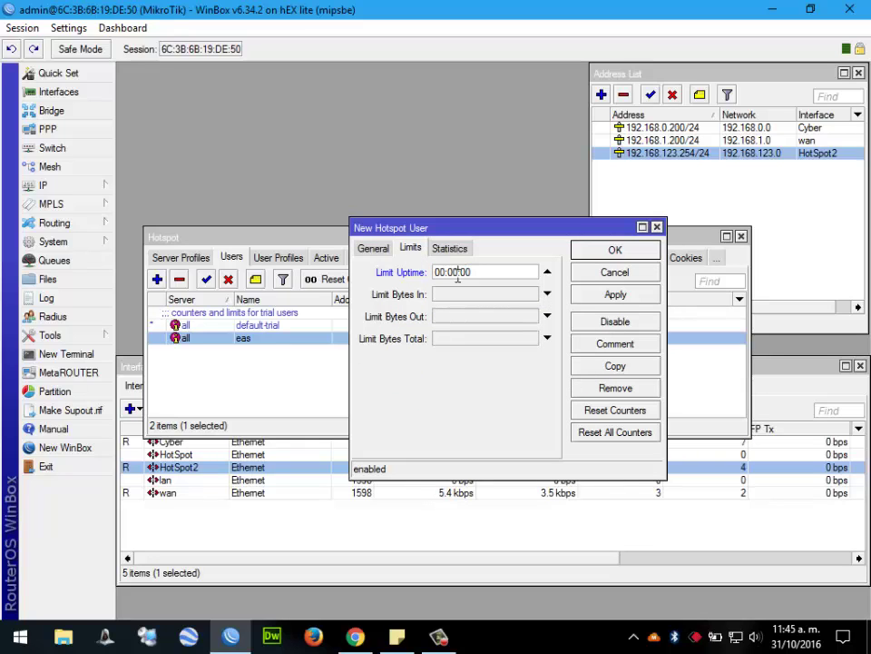
key(BackSpace)
text(1)
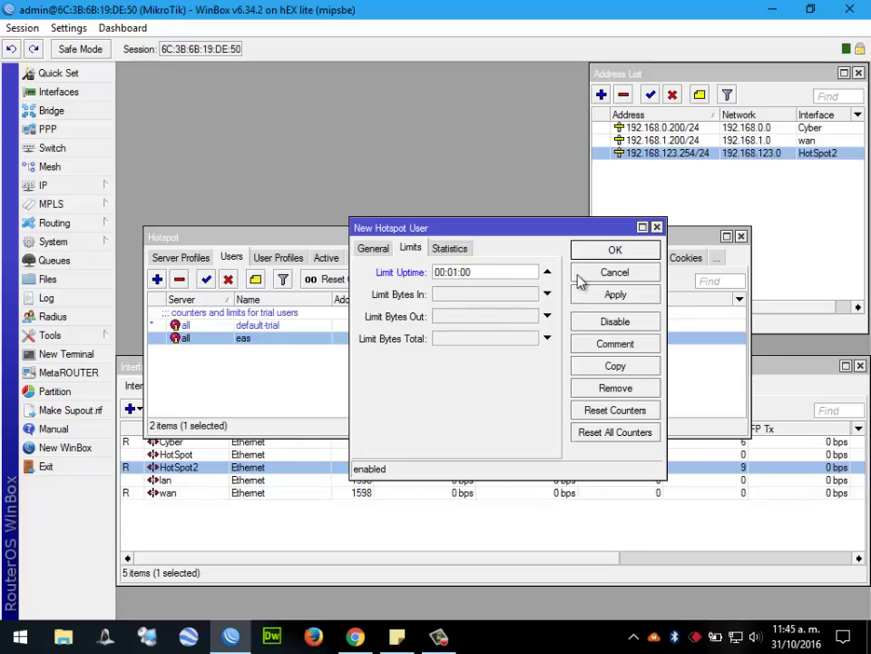
click(615, 296)
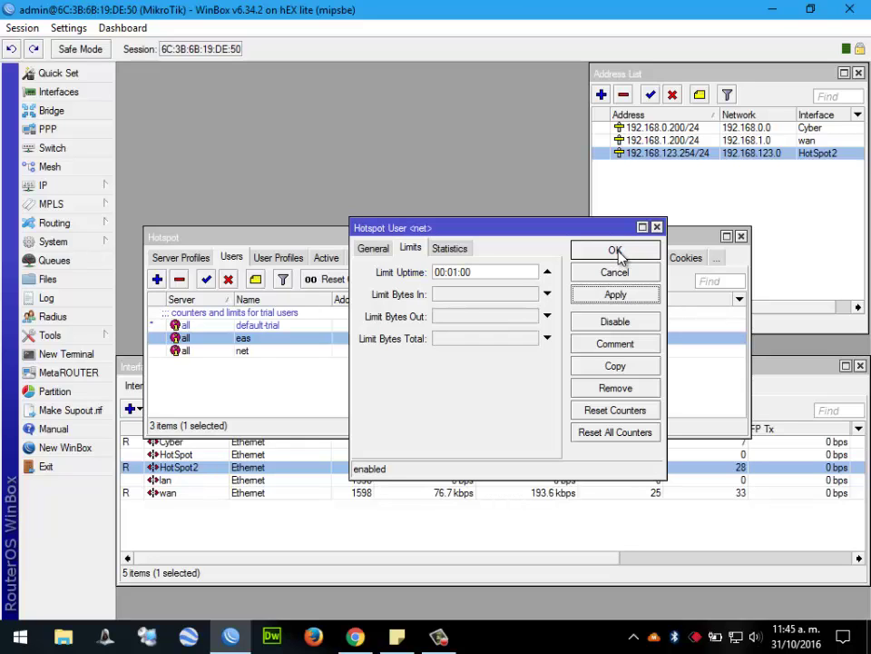
click(617, 252)
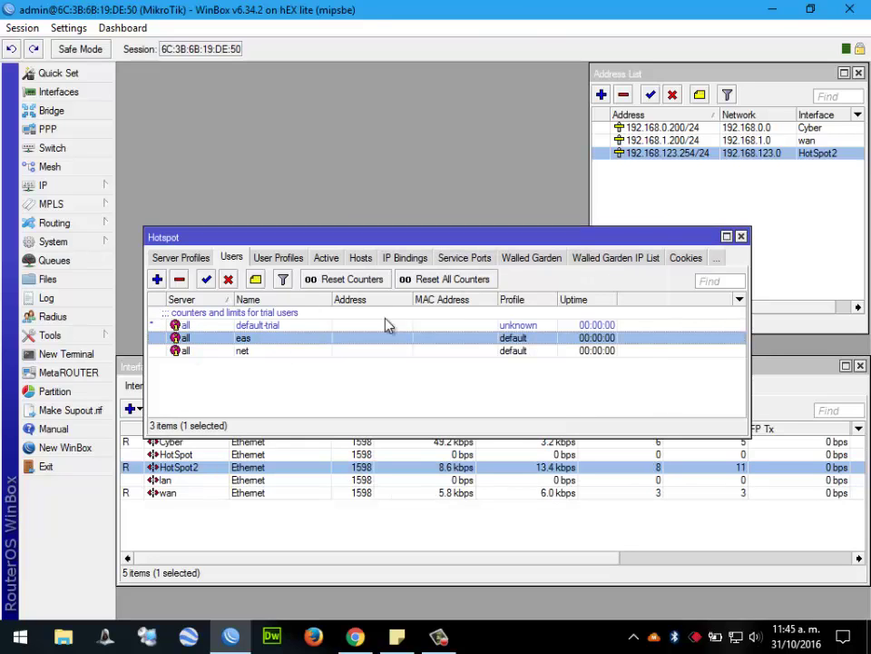
Step: Remove the earlier user's stored hotspot cookie
click(690, 260)
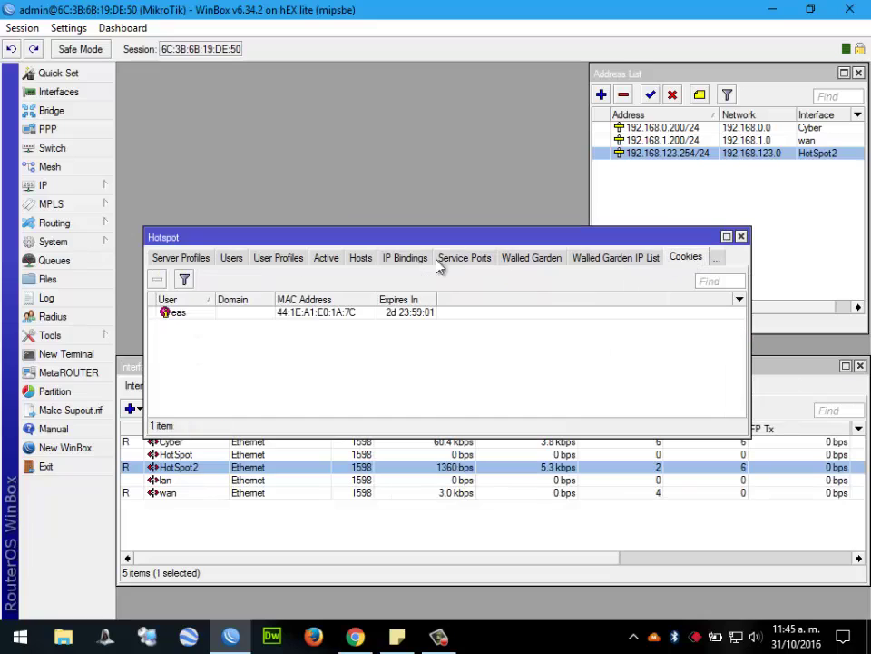
click(191, 313)
click(158, 279)
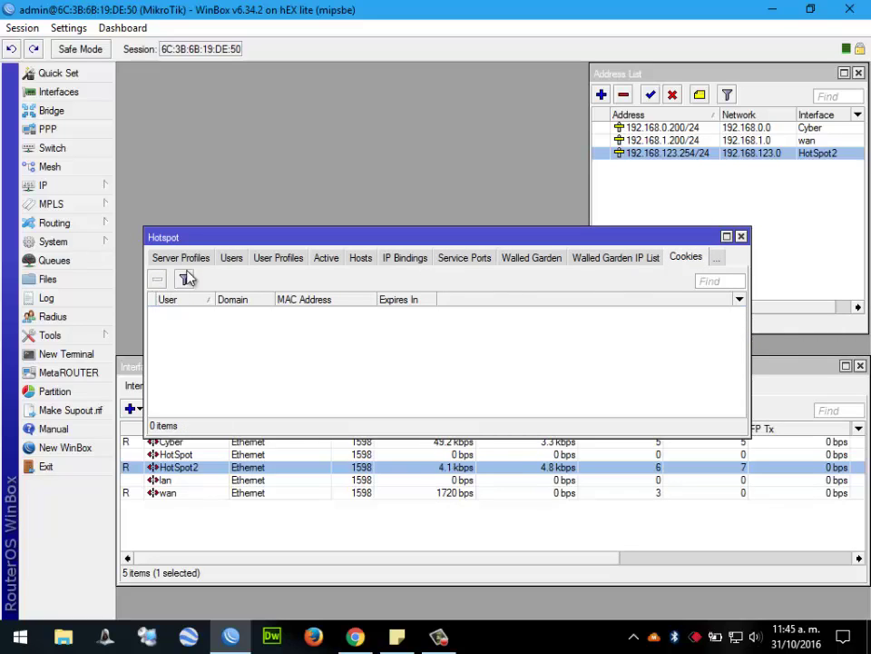
Step: Remove the earlier user's active session, check Users, and return to the Active list
click(328, 258)
click(365, 312)
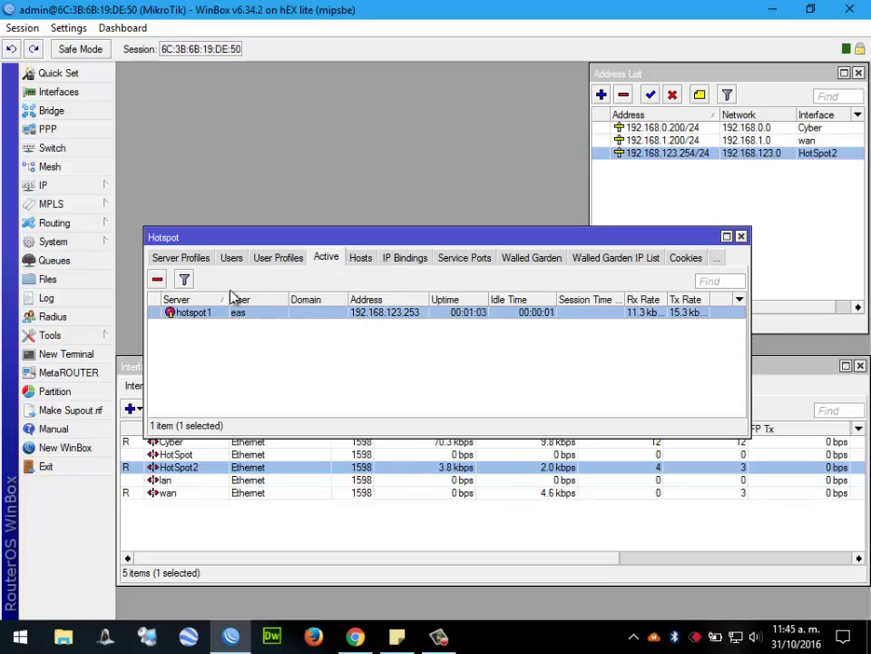
click(159, 280)
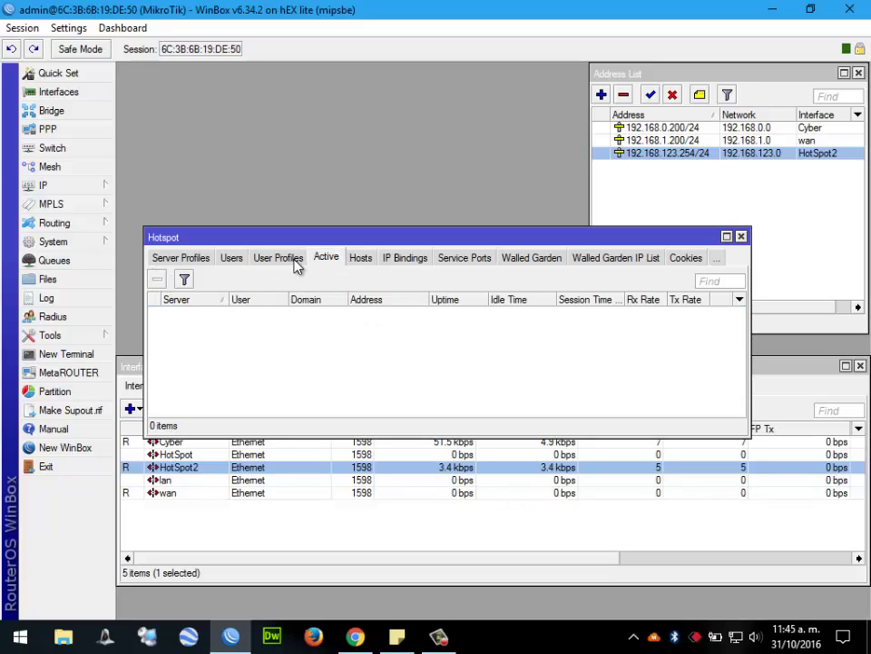
click(234, 259)
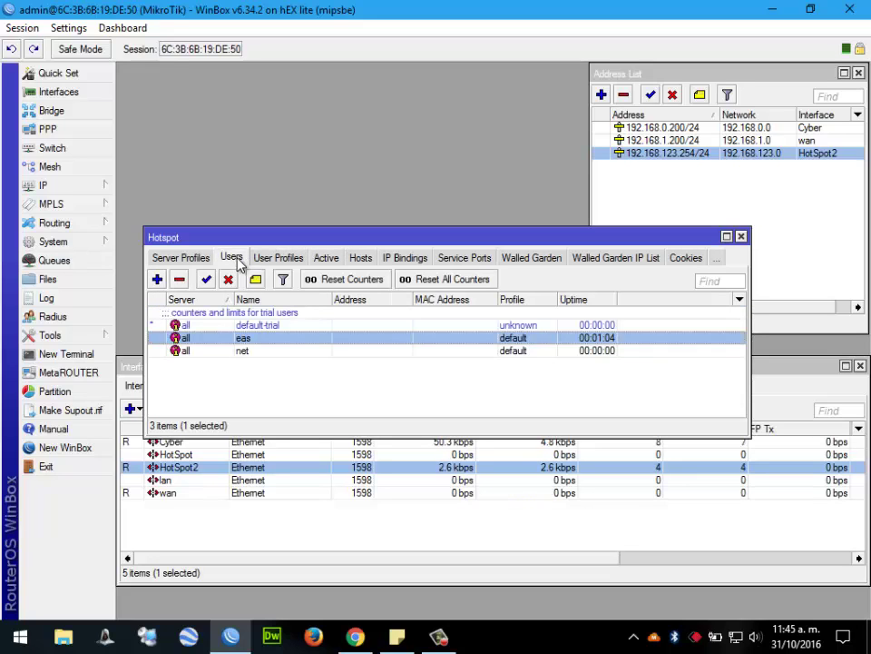
click(328, 260)
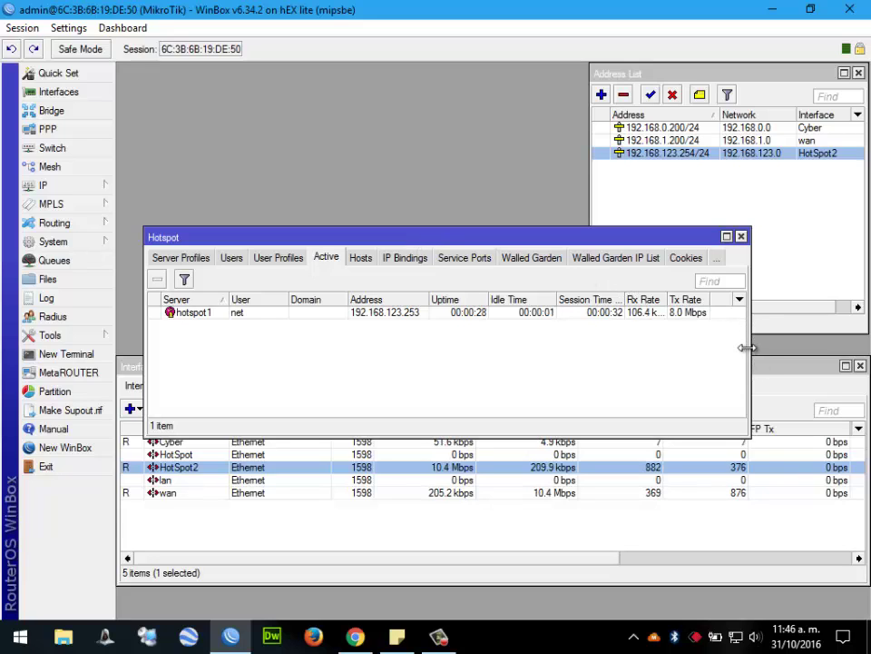
Step: Widen the Hotspot window and Rx Rate and Session Time Left columns, then select the session
drag(750, 360, 807, 360)
drag(662, 299, 767, 297)
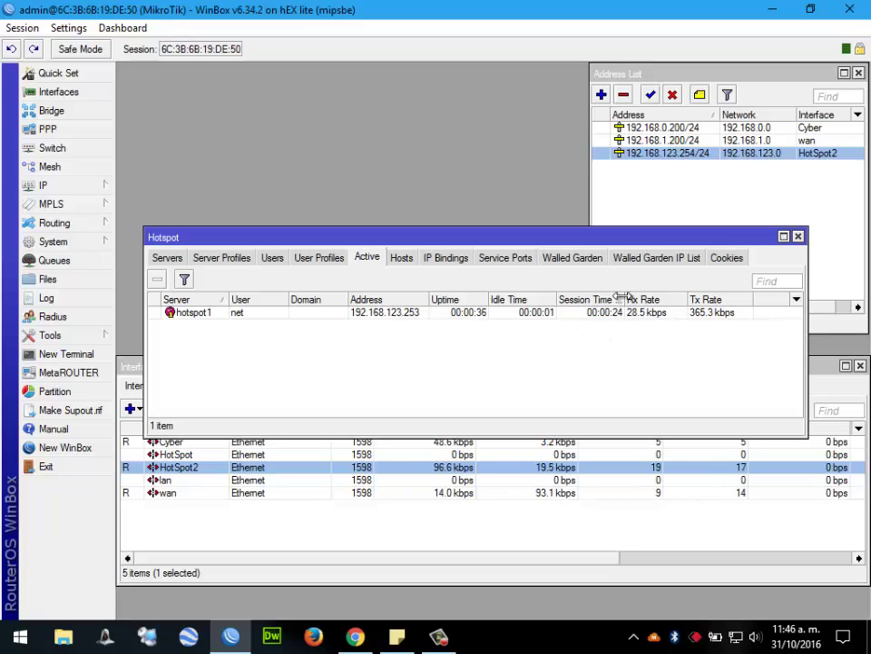
drag(626, 297, 643, 295)
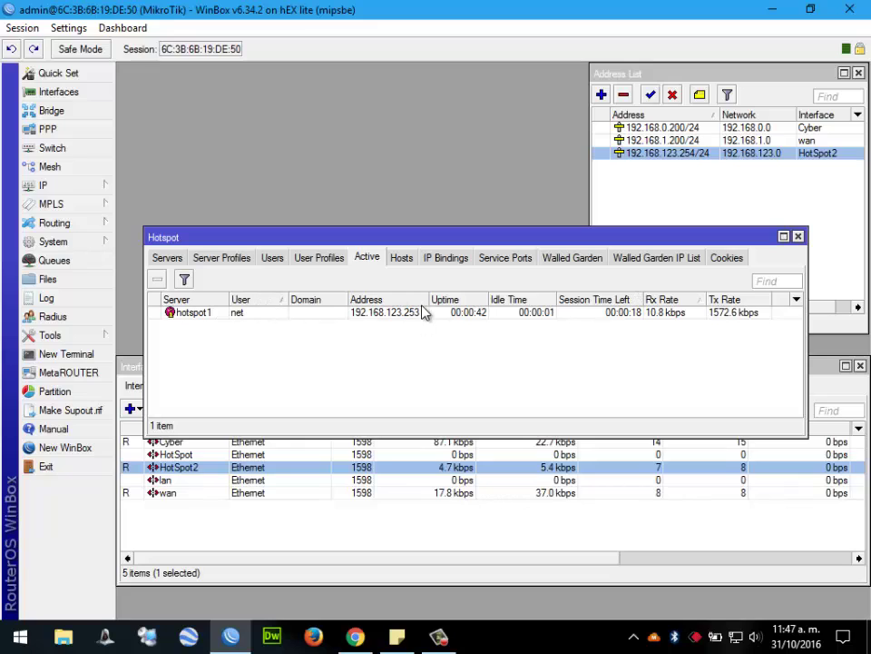
click(612, 314)
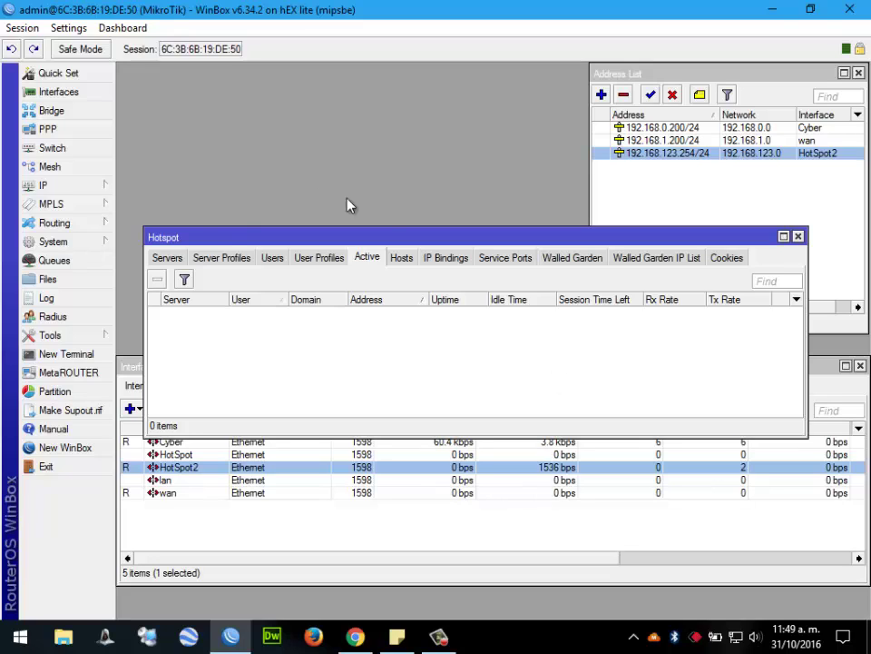
Step: From the Servers tab, undo the hotspot setup to remove the hotspot1 server
click(176, 261)
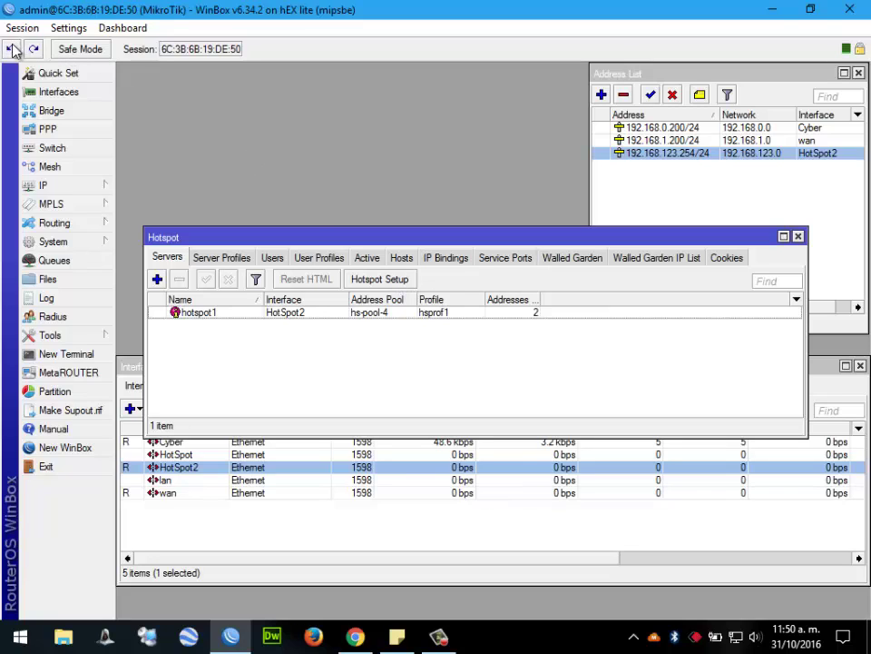
drag(331, 238, 294, 176)
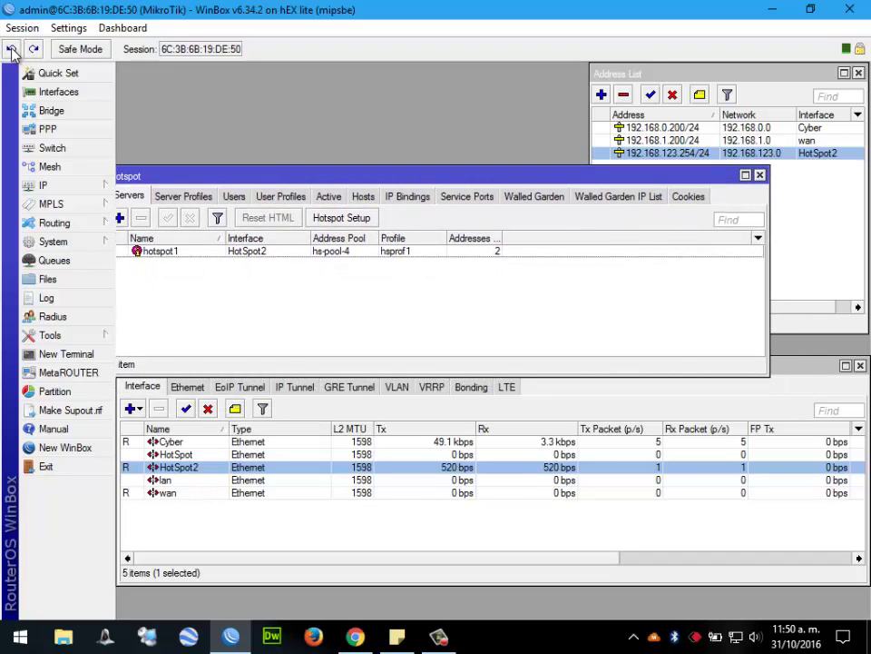
click(11, 51)
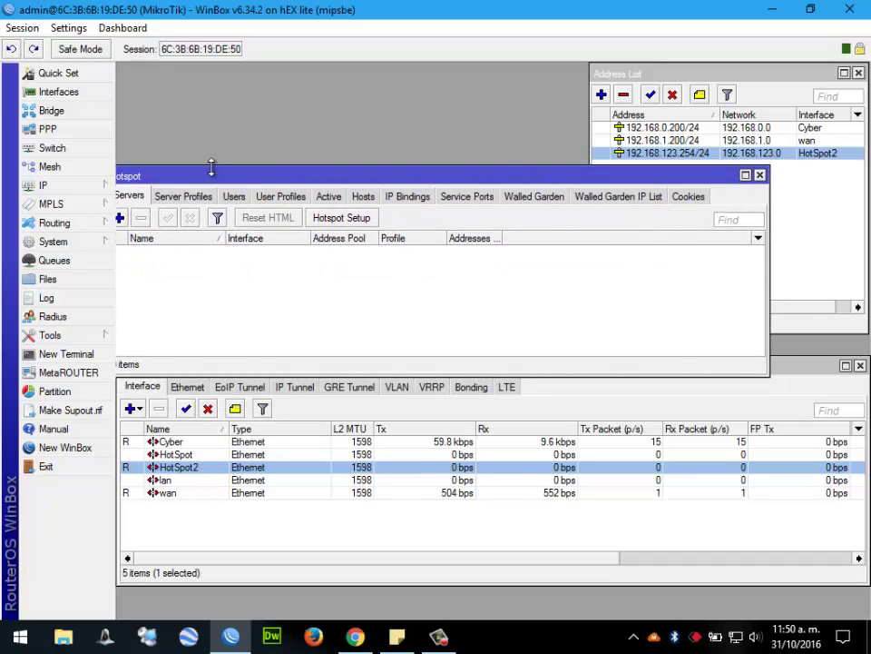
drag(209, 171, 243, 173)
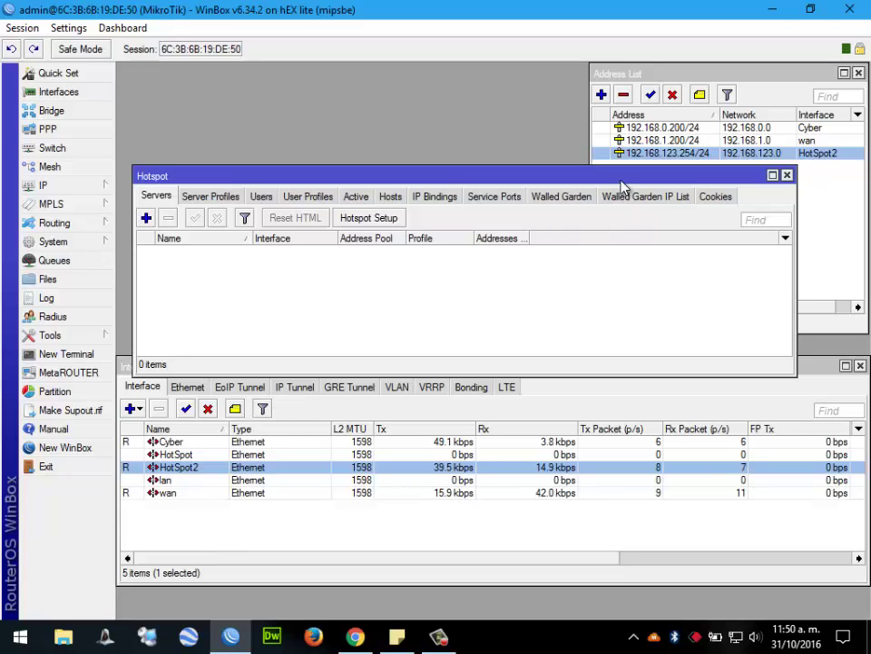
drag(622, 186, 625, 204)
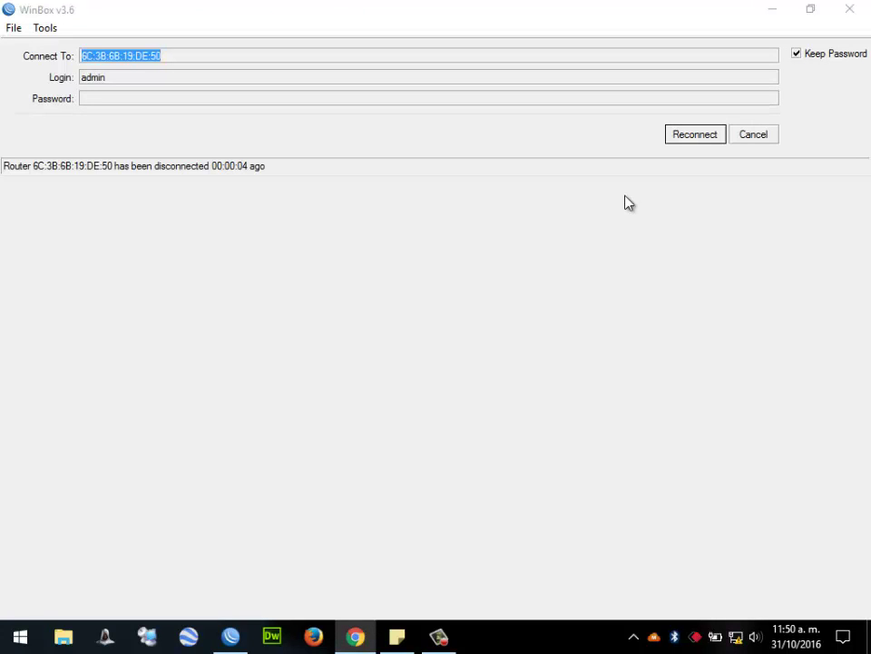
Step: Cancel reconnecting when the 'Router has been disconnected' prompt appears
click(765, 134)
Step: Reload mexspeedtest.axtel.mx in Chrome to confirm it now reports no Internet connection
click(353, 638)
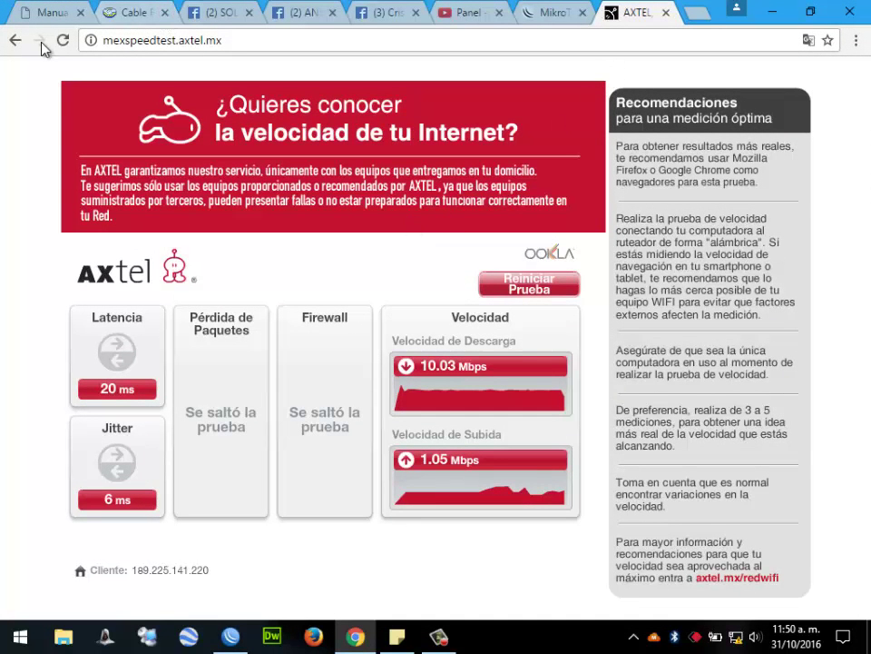
click(61, 42)
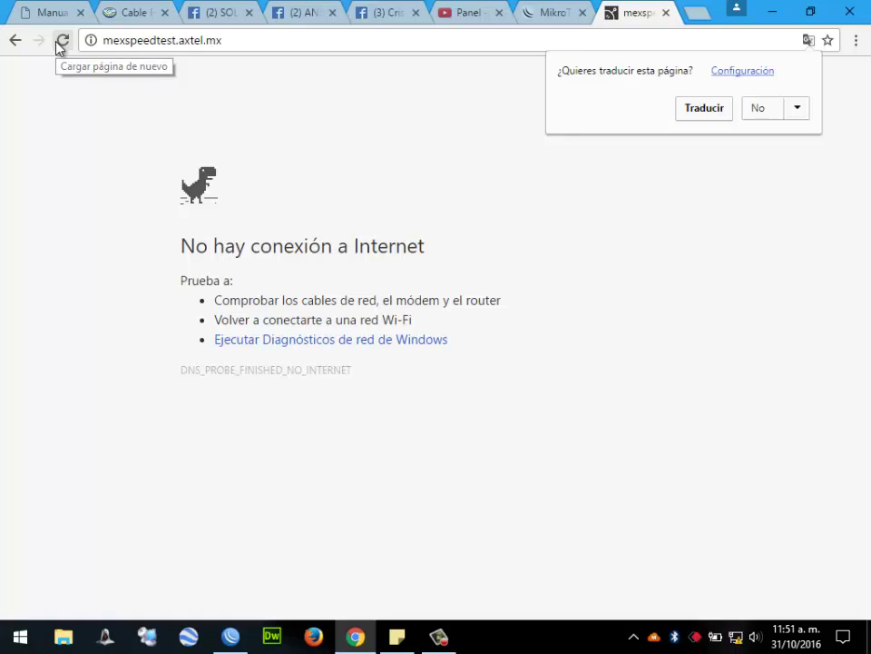
Step: Reload mexspeedtest.axtel.mx five more times, still getting DNS_PROBE_FINISHED_NO_INTERNET, then close the MikroTik tab
click(57, 43)
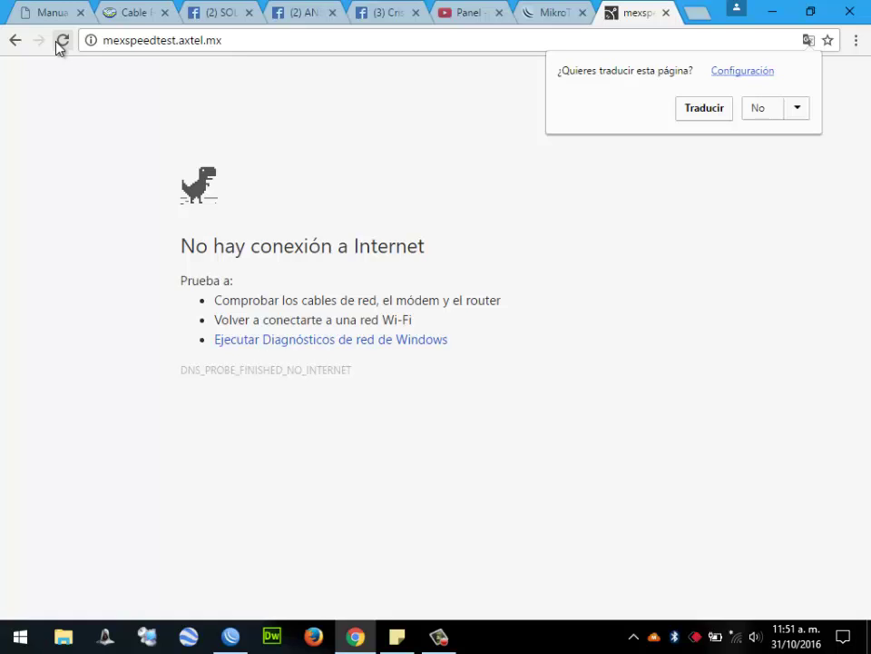
click(56, 42)
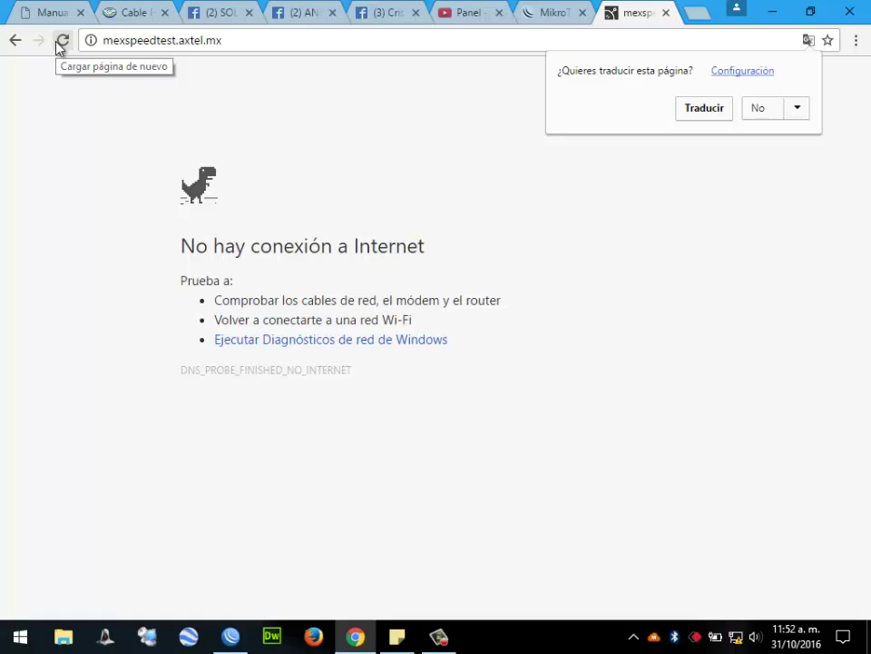
click(62, 41)
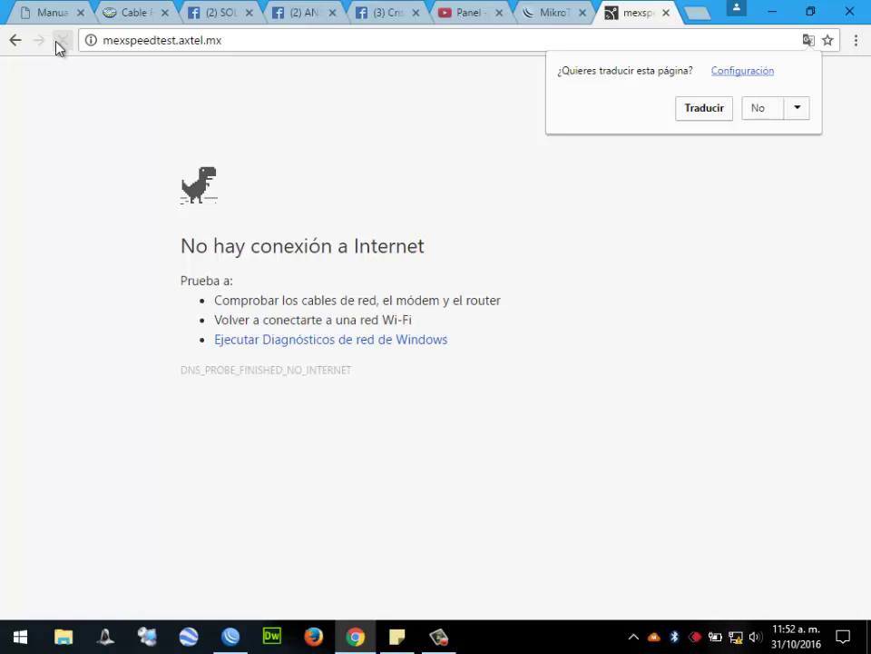
click(62, 40)
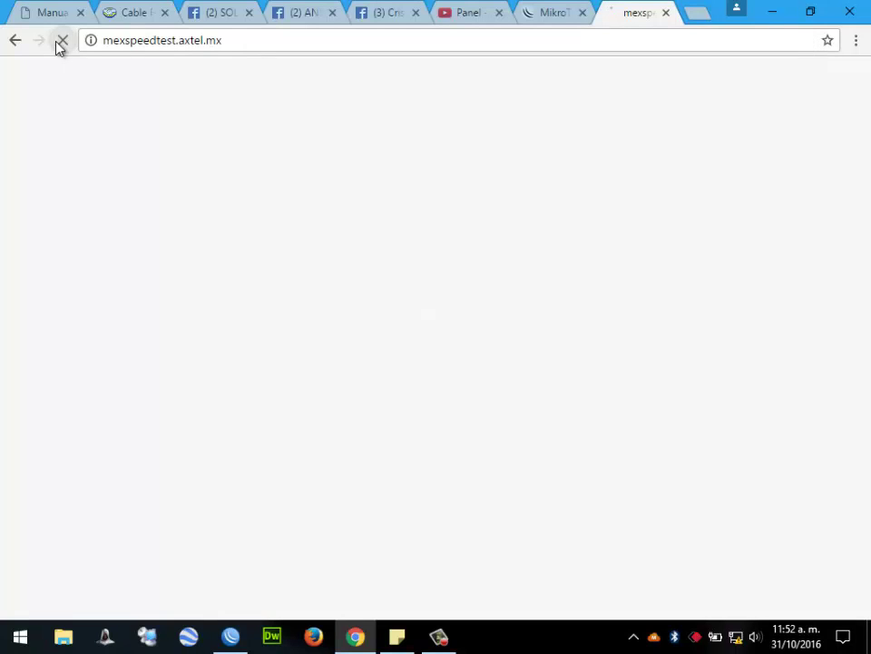
click(61, 41)
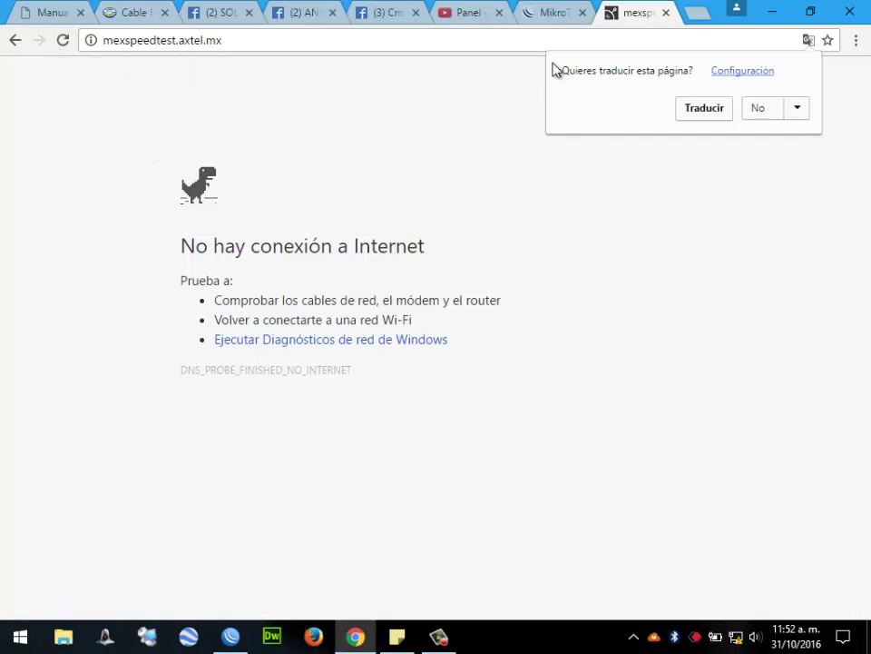
click(582, 15)
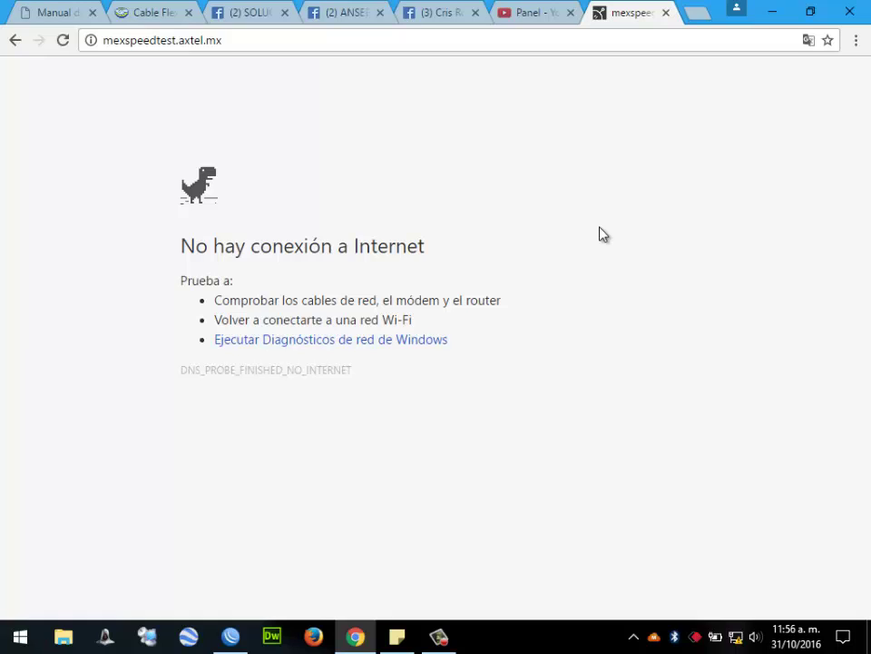
Step: Go to google.com and reload it twice; it still shows the no-Internet error
click(557, 43)
text(googl)
key(Return)
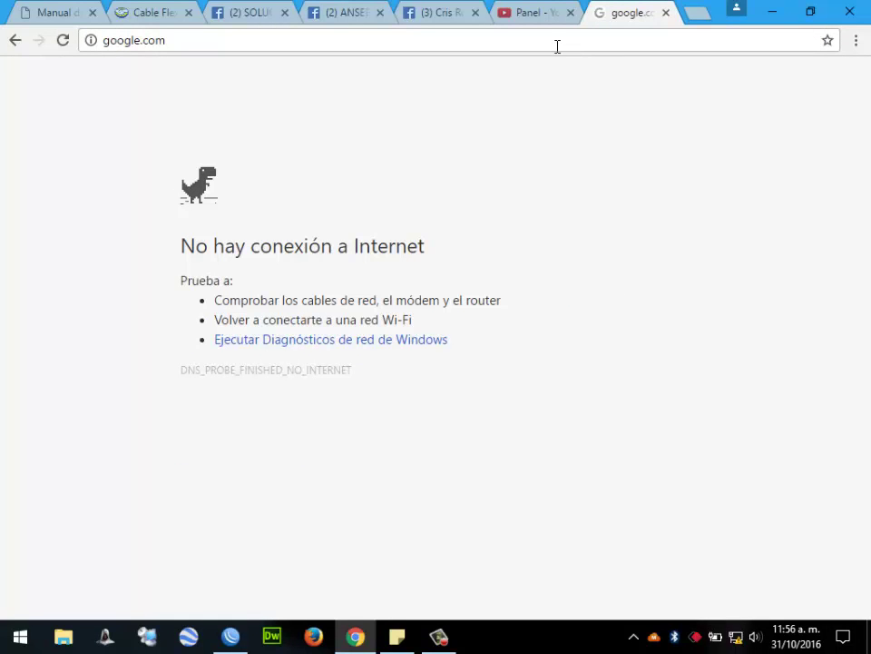
click(558, 46)
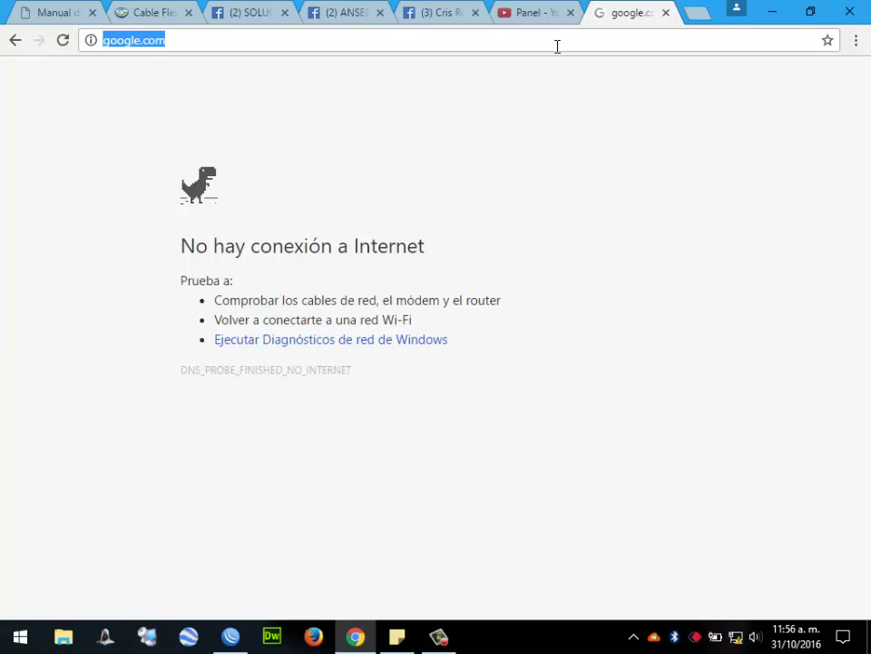
key(Return)
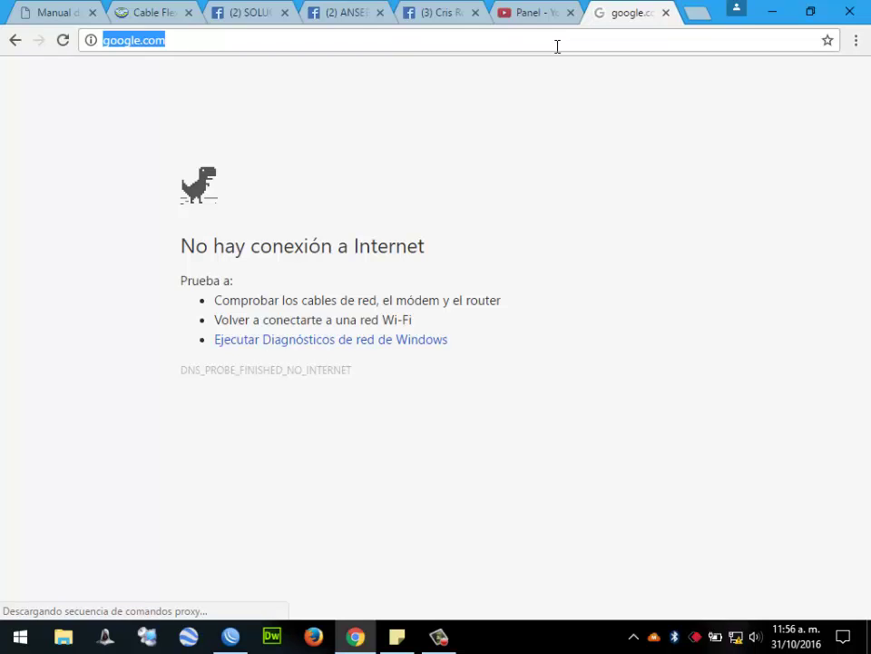
key(Return)
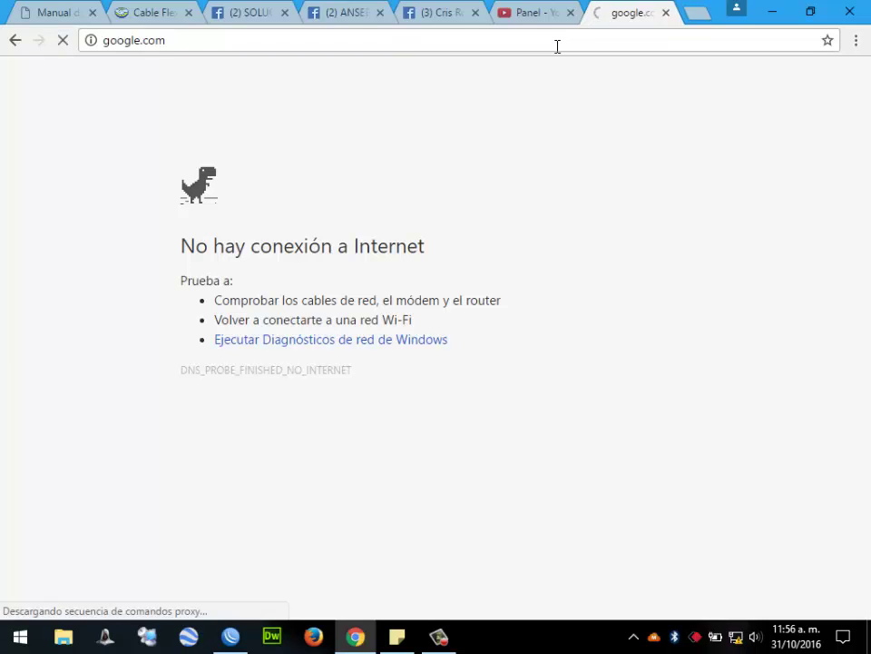
click(694, 18)
text(ww)
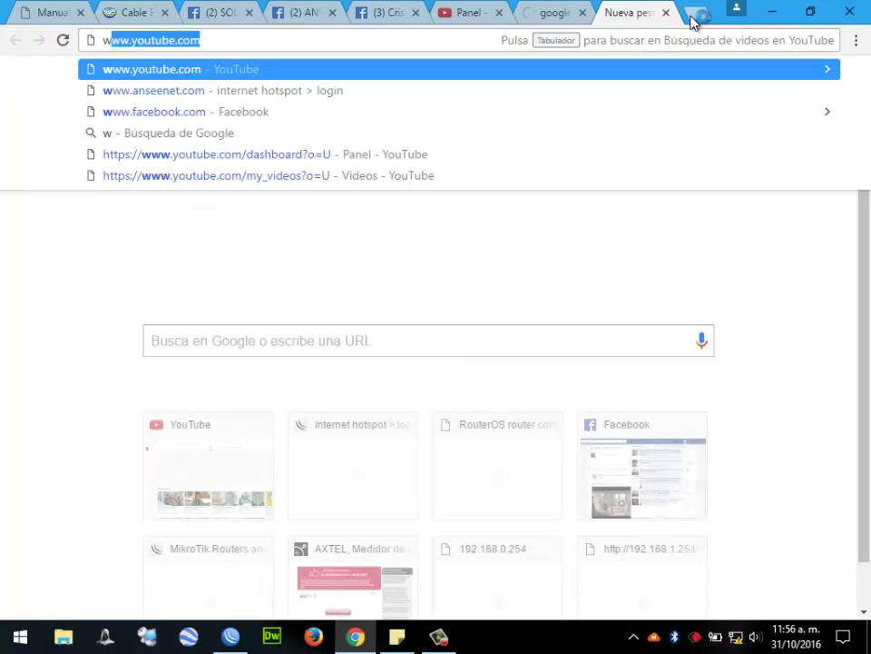
text(w.youtube.com)
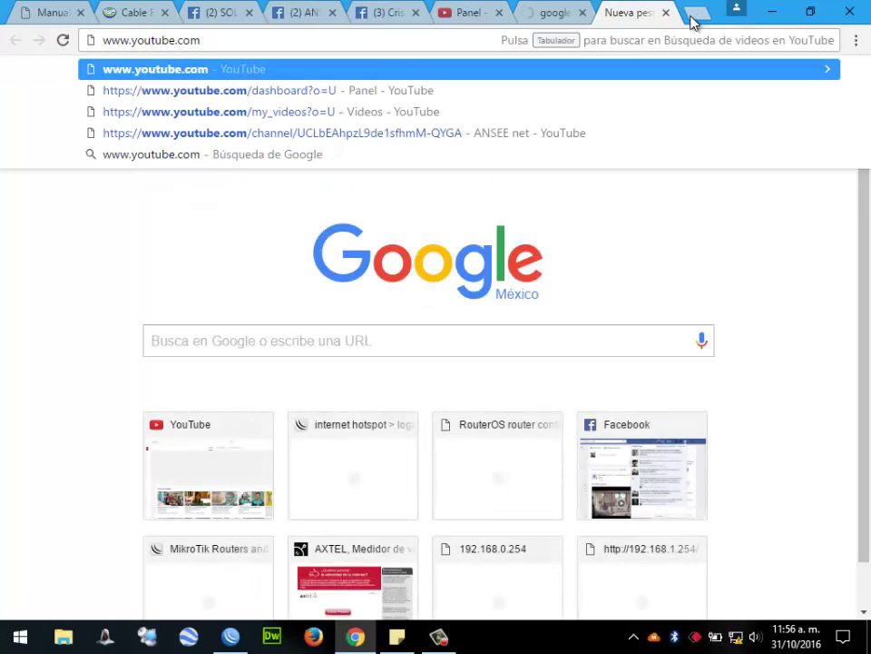
key(Left)
key(Left)
key(Left)
key(Left)
key(BackSpace)
key(BackSpace)
key(BackSpace)
key(BackSpace)
key(BackSpace)
key(BackSpace)
key(BackSpace)
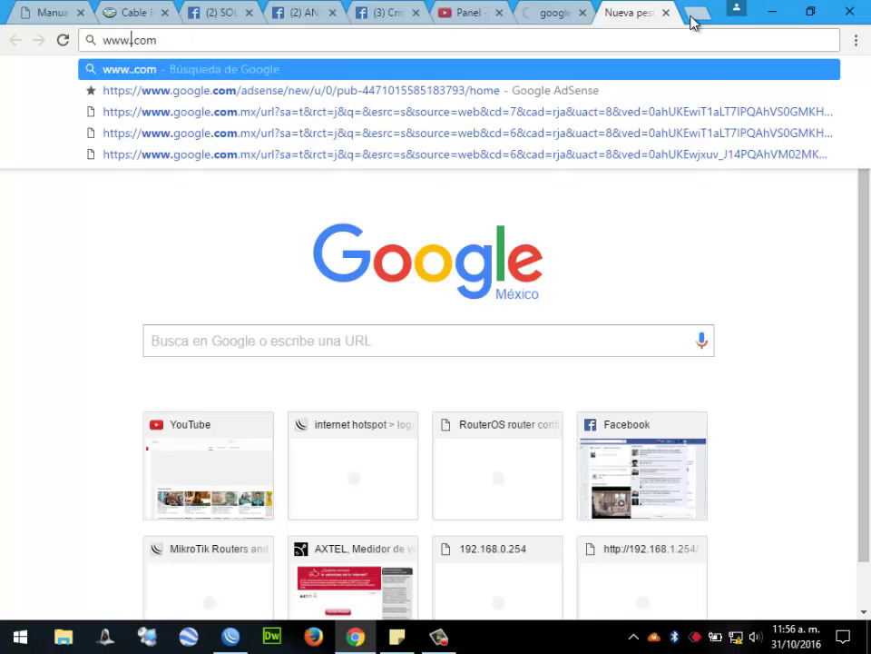
text(netye)
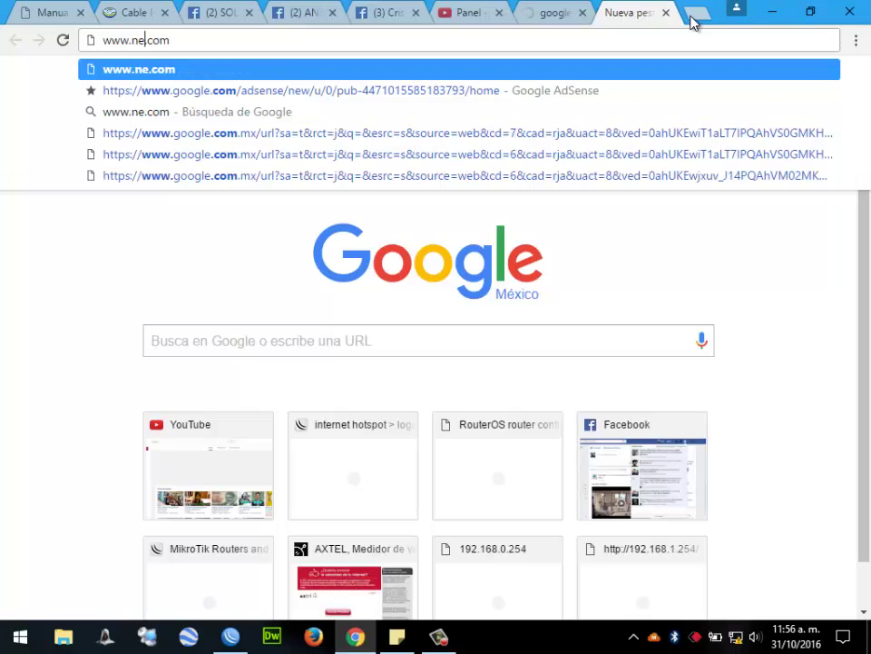
text(s)
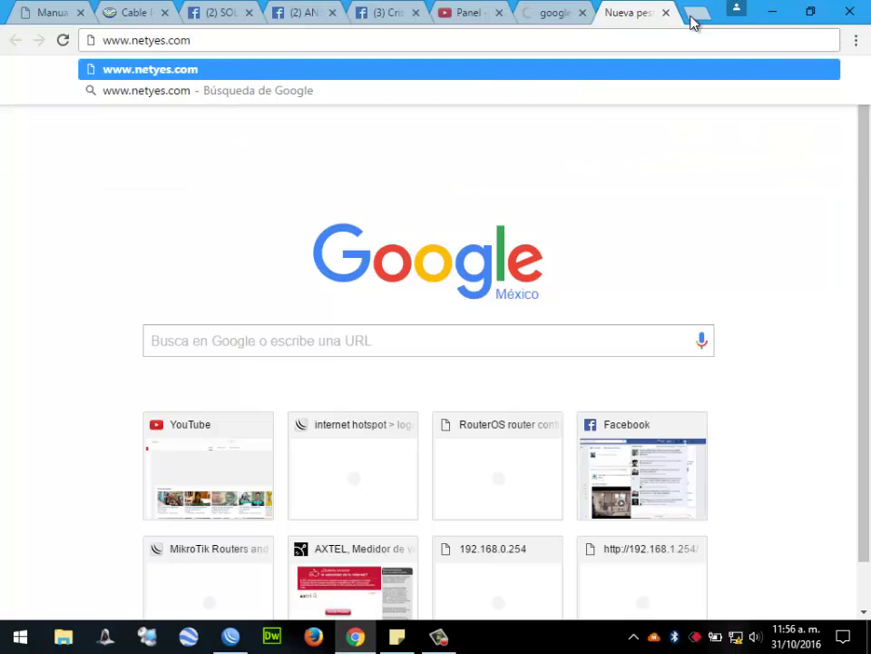
key(Return)
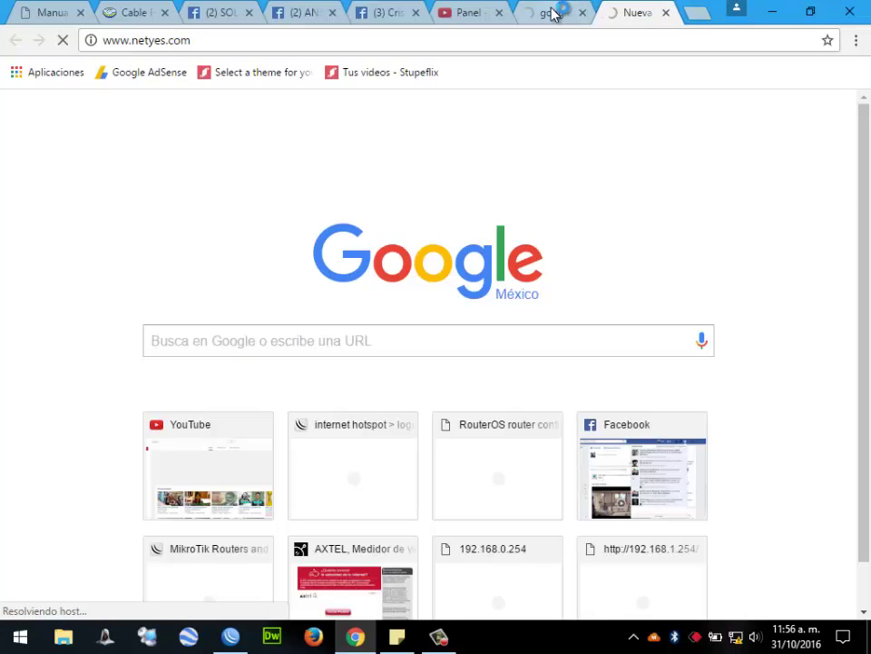
Step: Close the failed google.com tab and log in to the hotspot with the username and password
click(557, 13)
click(583, 12)
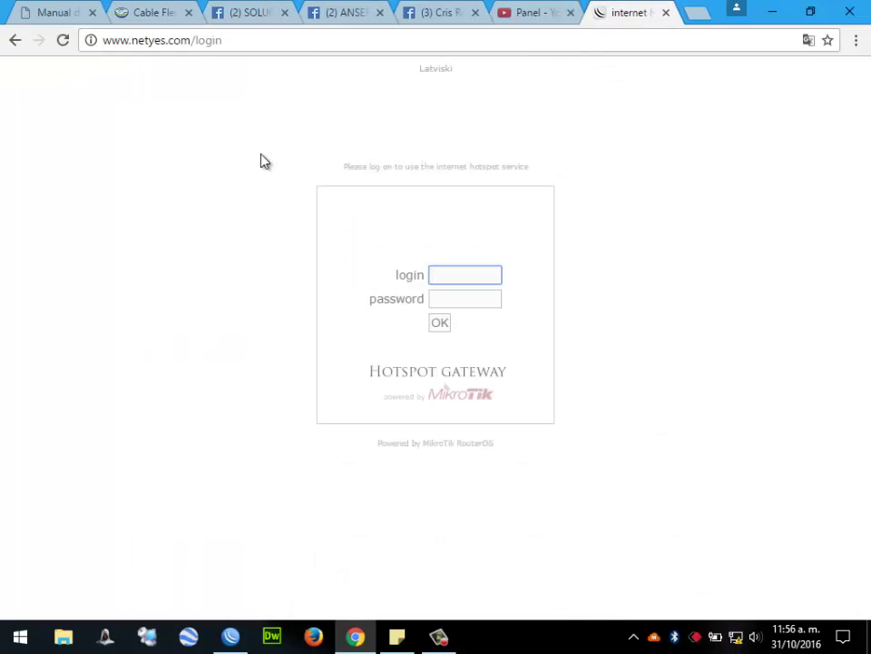
text(user)
key(Tab)
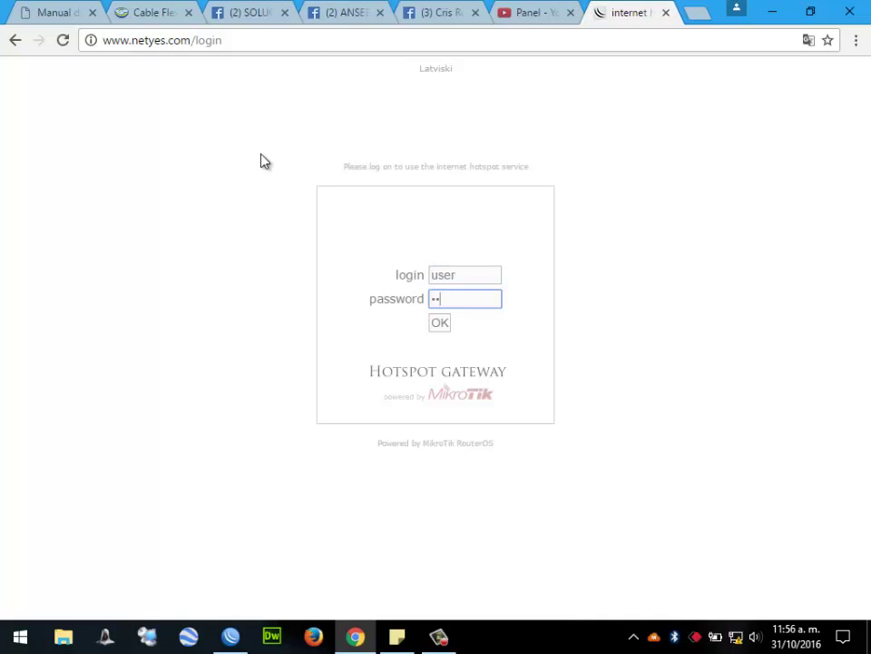
key(Return)
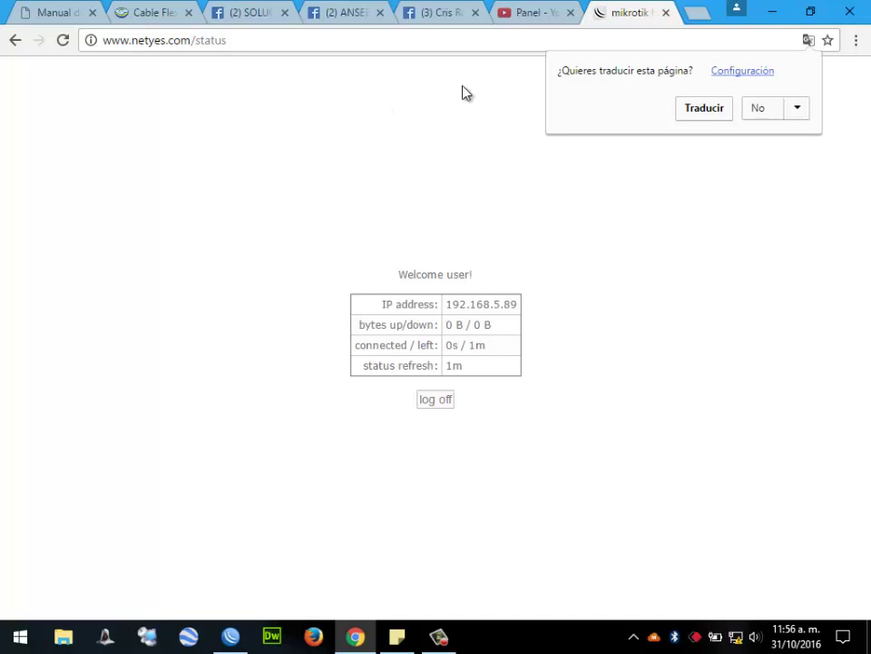
Step: Load mexspeedtest.axtel.mx in a new tab, decline translation, reload it, and check the hotspot tab
click(695, 16)
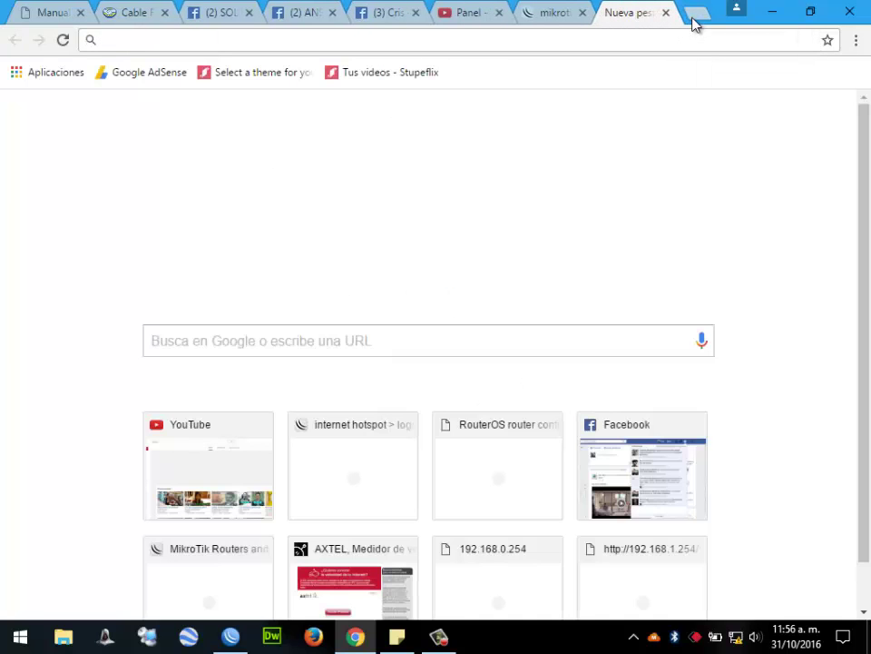
text(m)
key(Return)
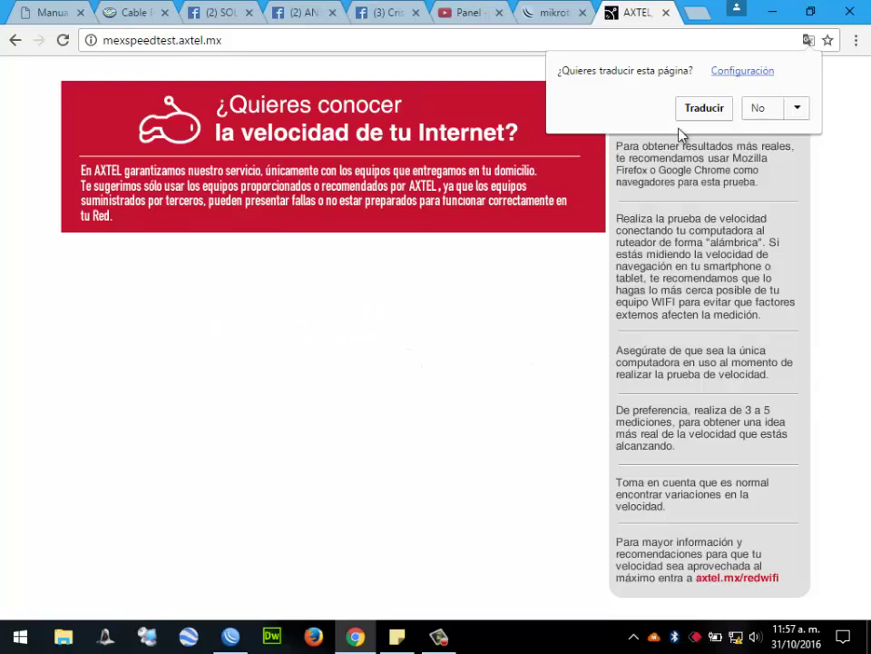
click(758, 108)
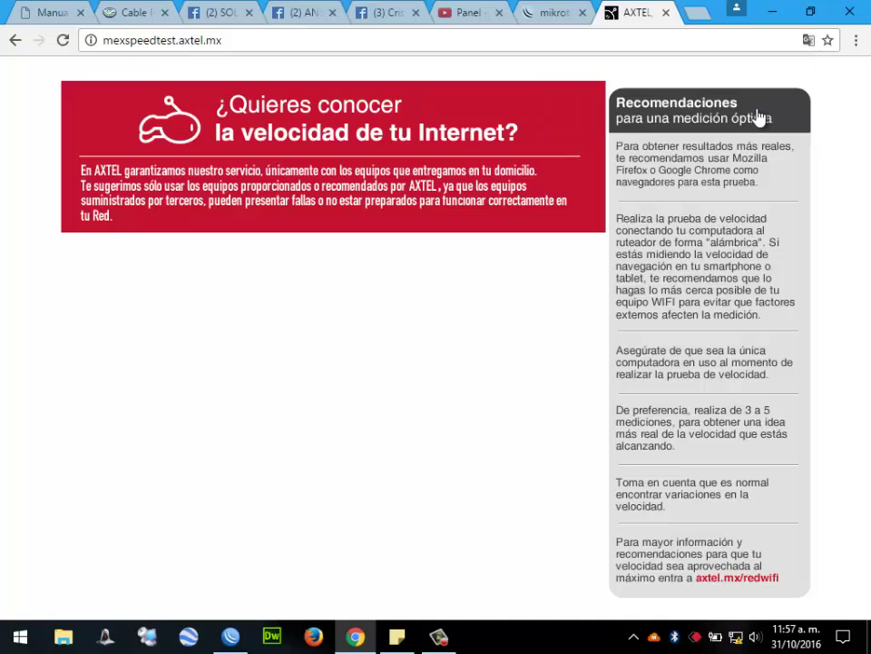
click(62, 40)
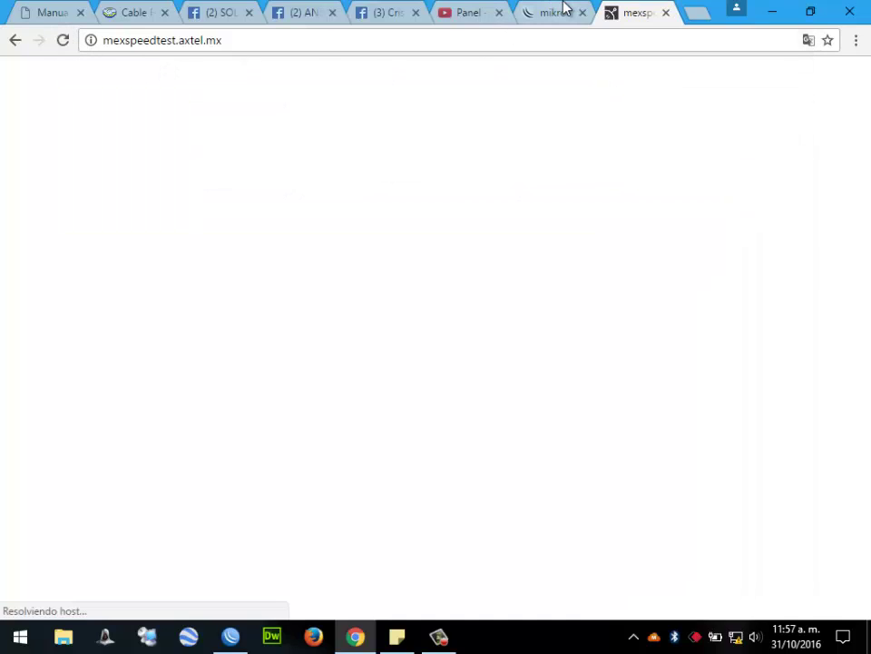
click(565, 10)
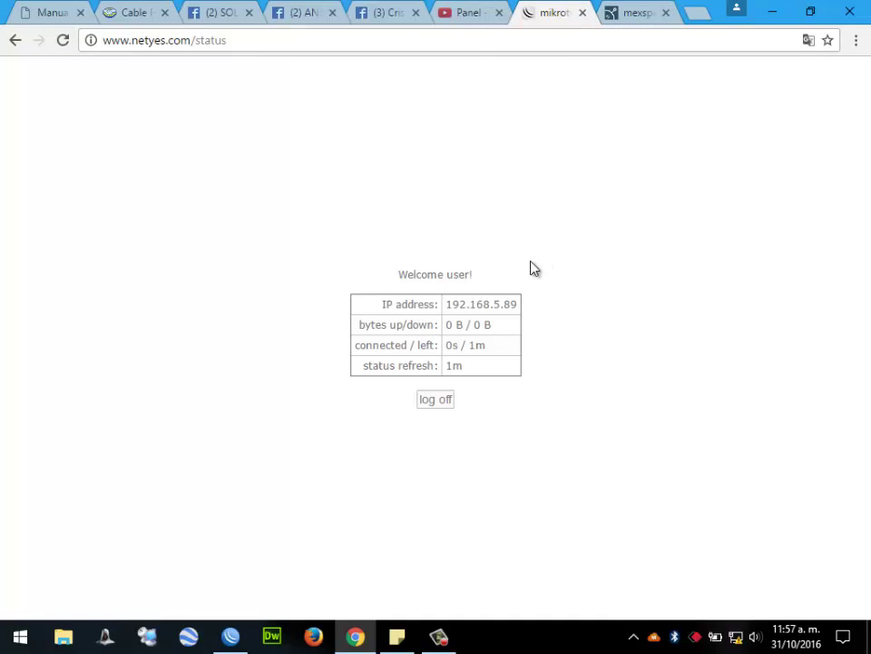
click(631, 18)
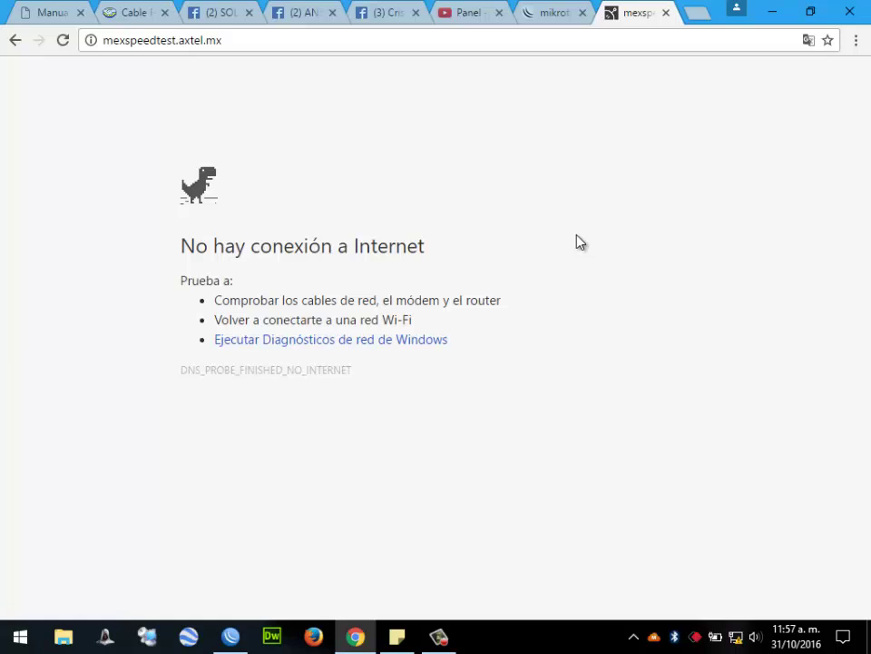
Step: Reload the mexspeedtest.axtel.mx page again
click(64, 40)
click(550, 9)
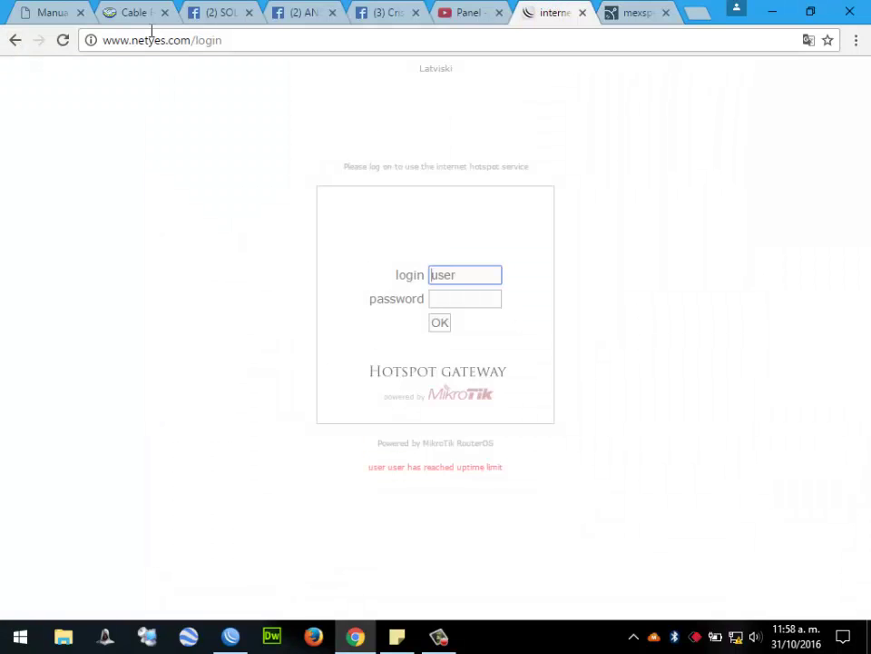
click(233, 41)
key(Return)
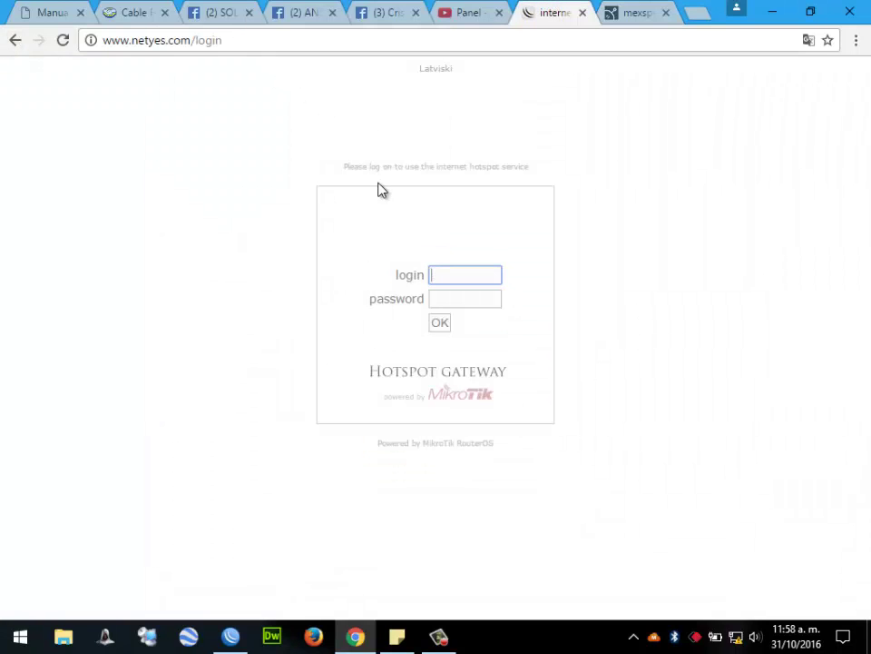
click(477, 271)
key(Down)
key(Down)
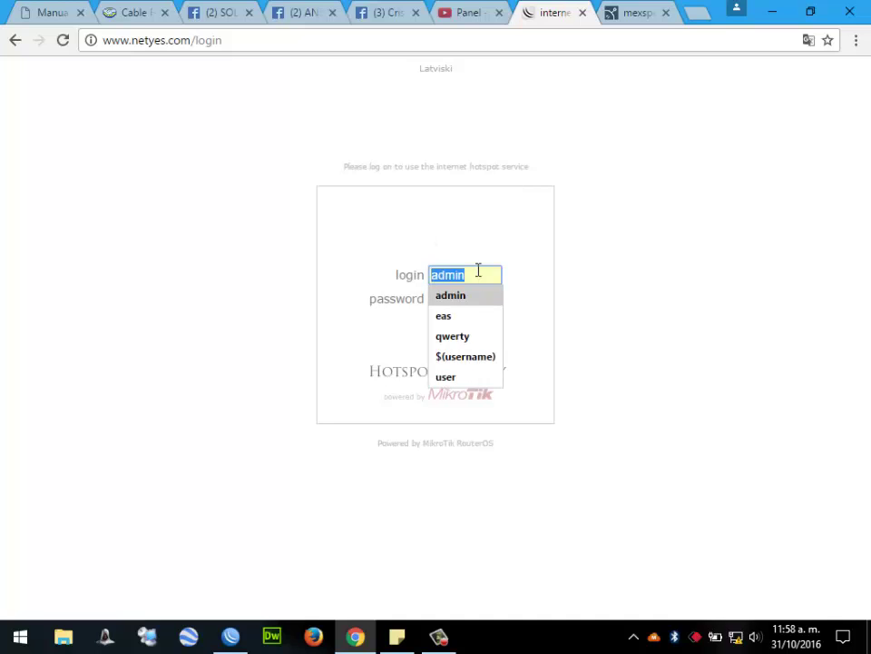
key(Down)
key(Up)
key(Up)
text(user)
key(Tab)
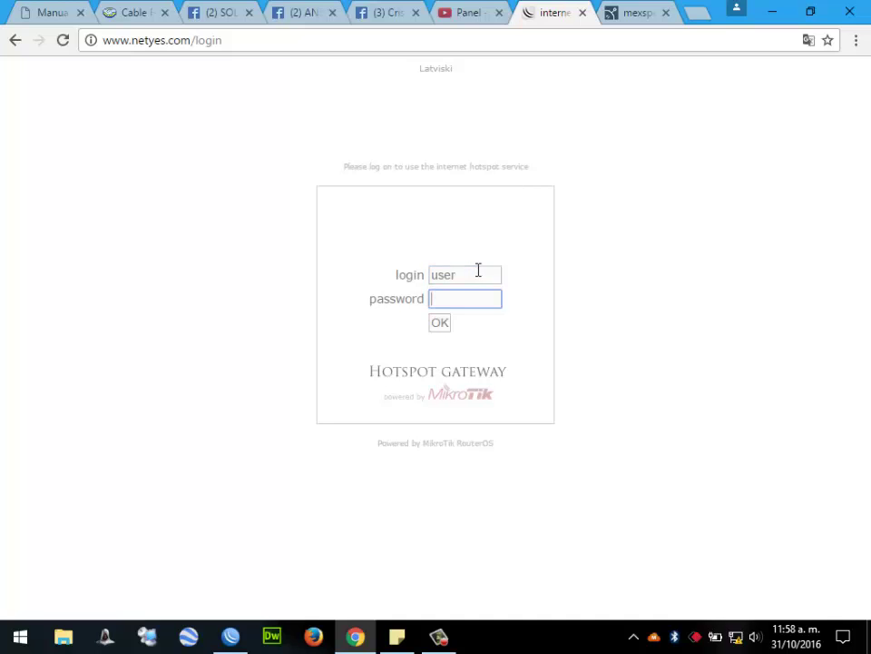
click(443, 328)
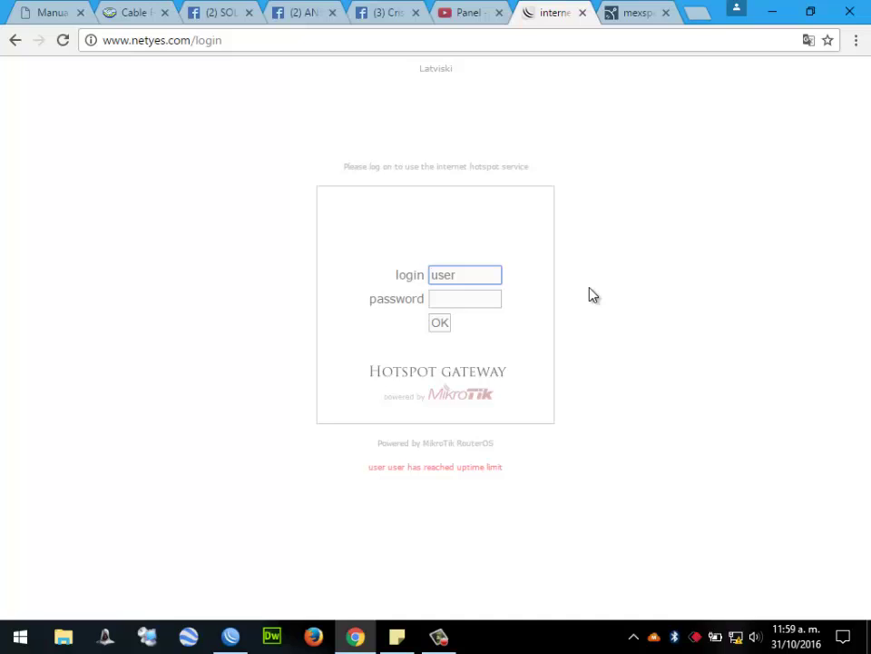
Step: Log in with another hotspot account by appending 23 to the login name, then return to the speed-test tab
key(Right)
key(Right)
key(Right)
key(Right)
text(23)
key(Tab)
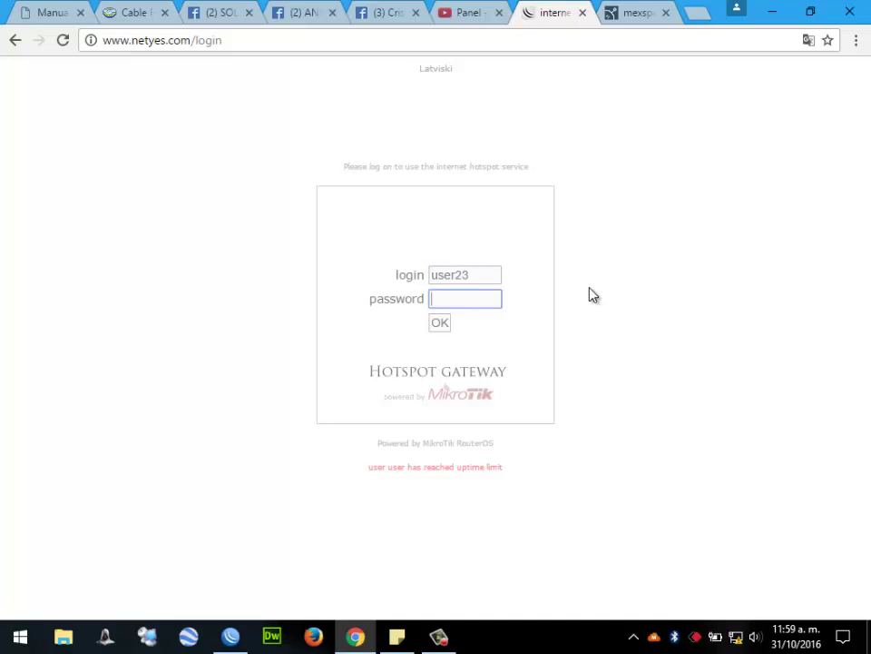
click(444, 326)
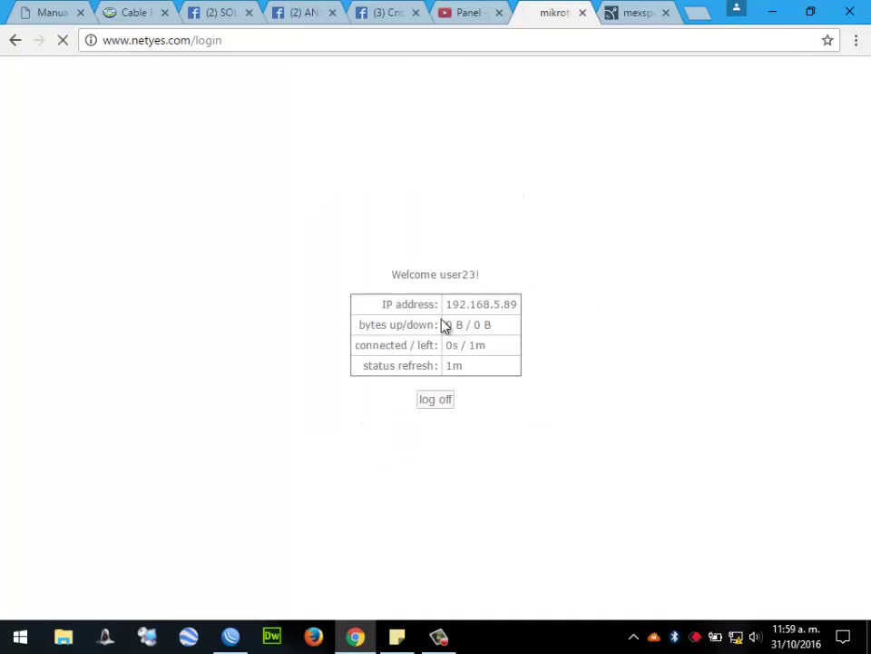
click(642, 11)
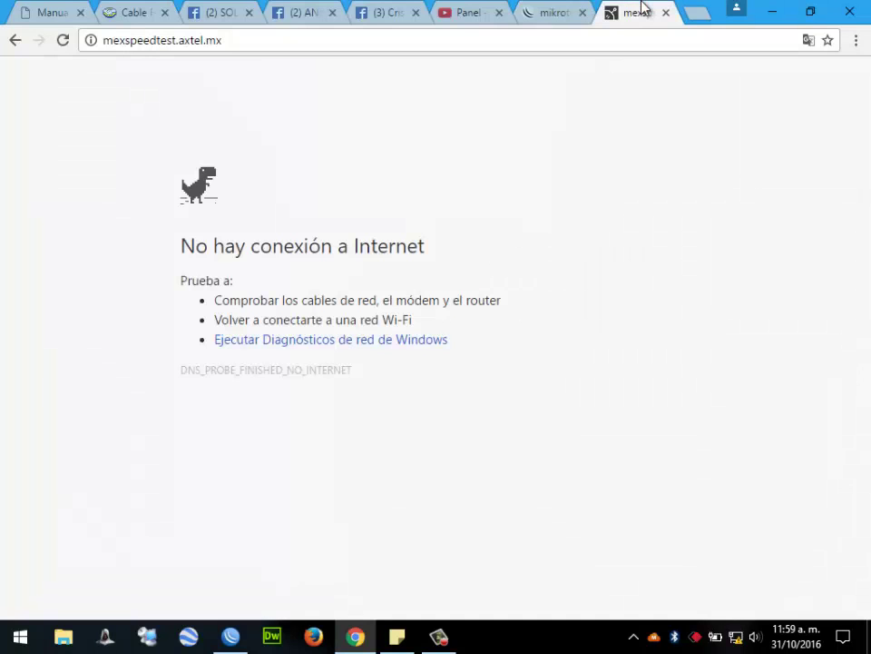
click(63, 41)
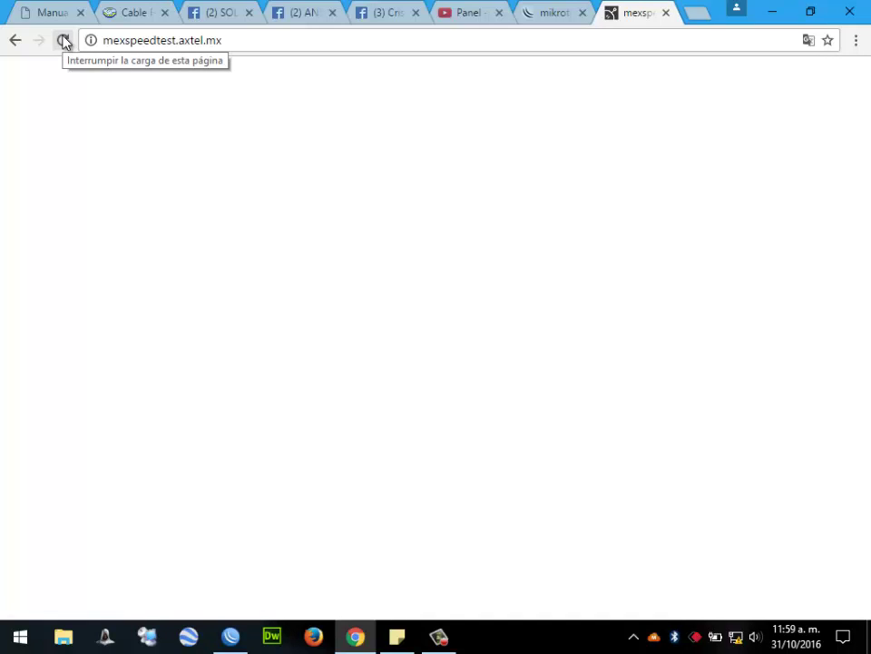
click(64, 41)
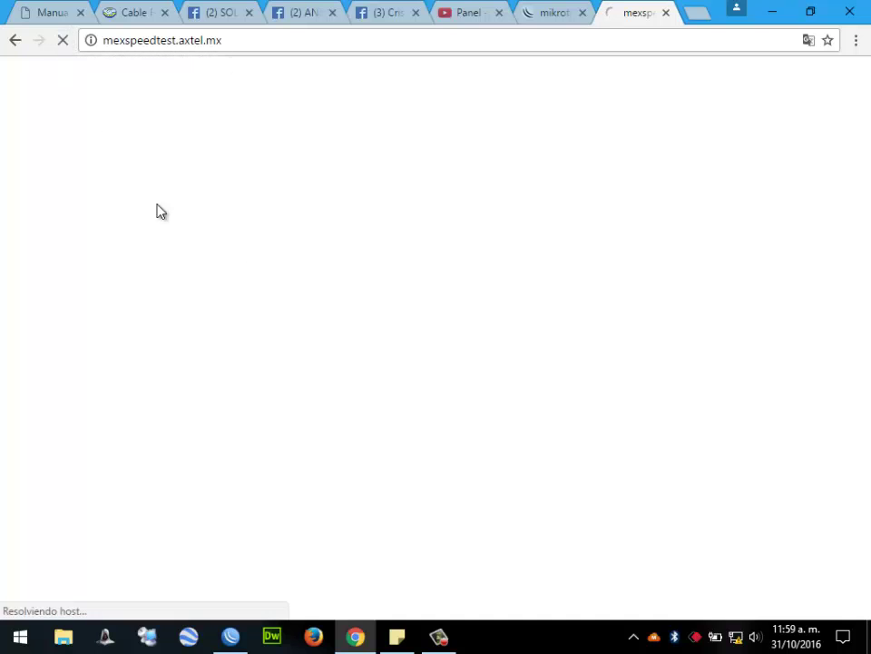
click(565, 7)
click(619, 8)
mouse_move(448, 644)
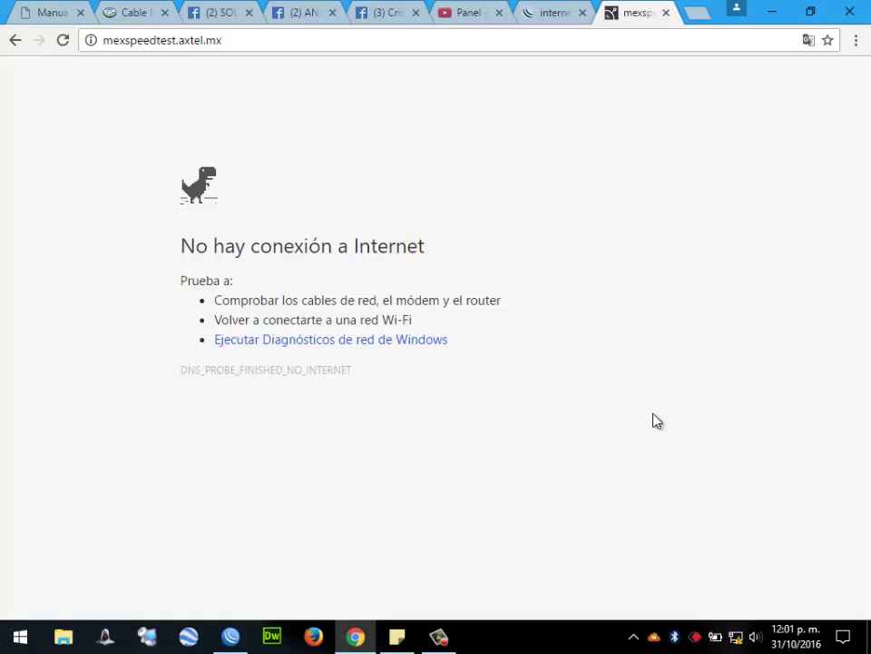
Step: Reload the speed-test page, then log in to the hotspot with the other account's name and password
click(67, 40)
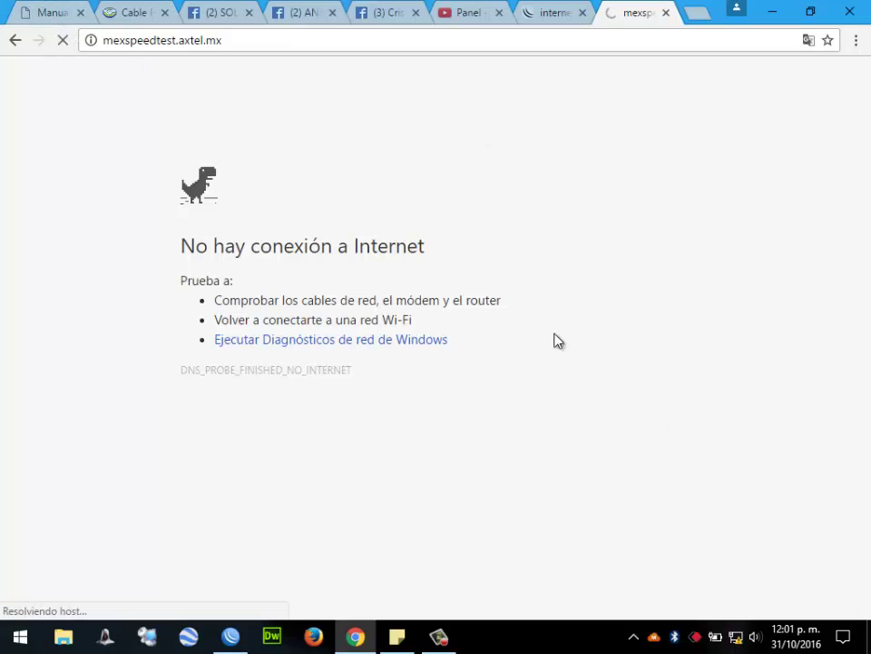
click(542, 9)
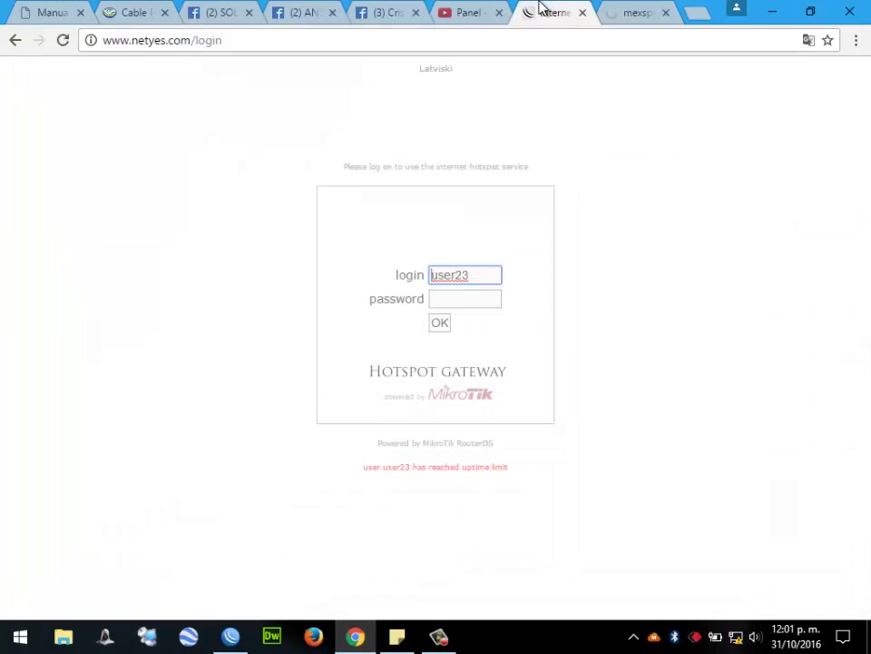
click(503, 37)
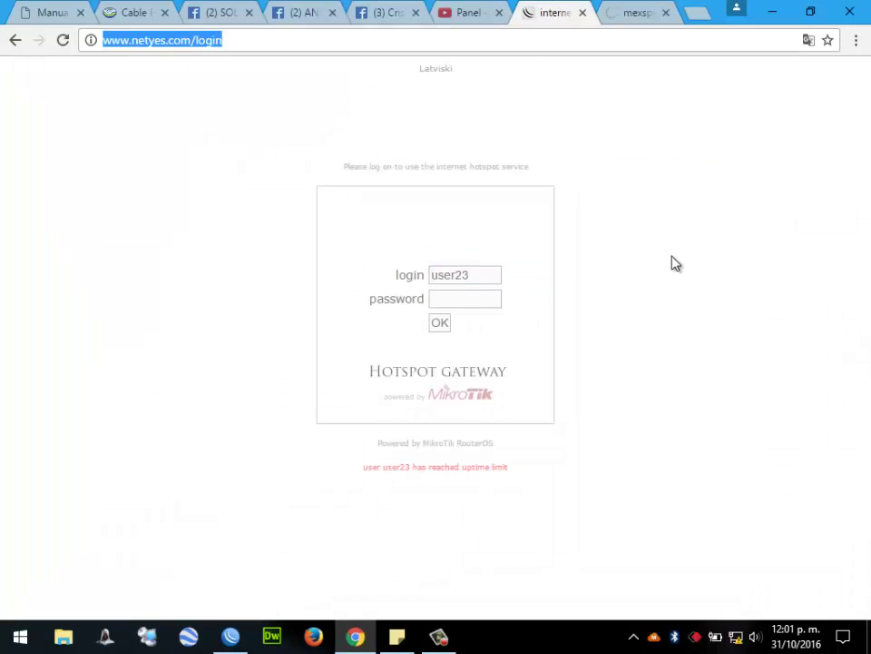
click(476, 292)
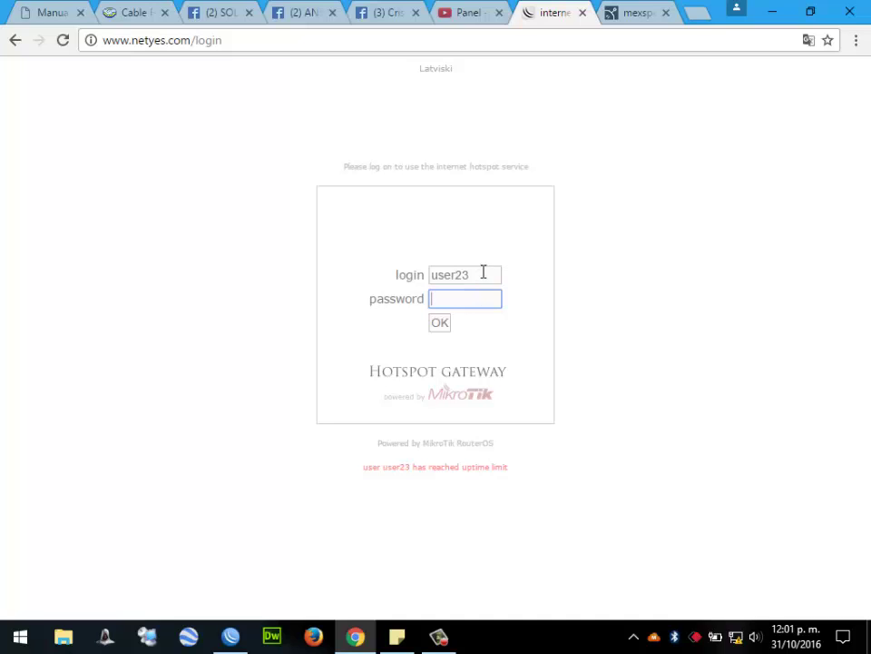
double_click(483, 272)
text(user3)
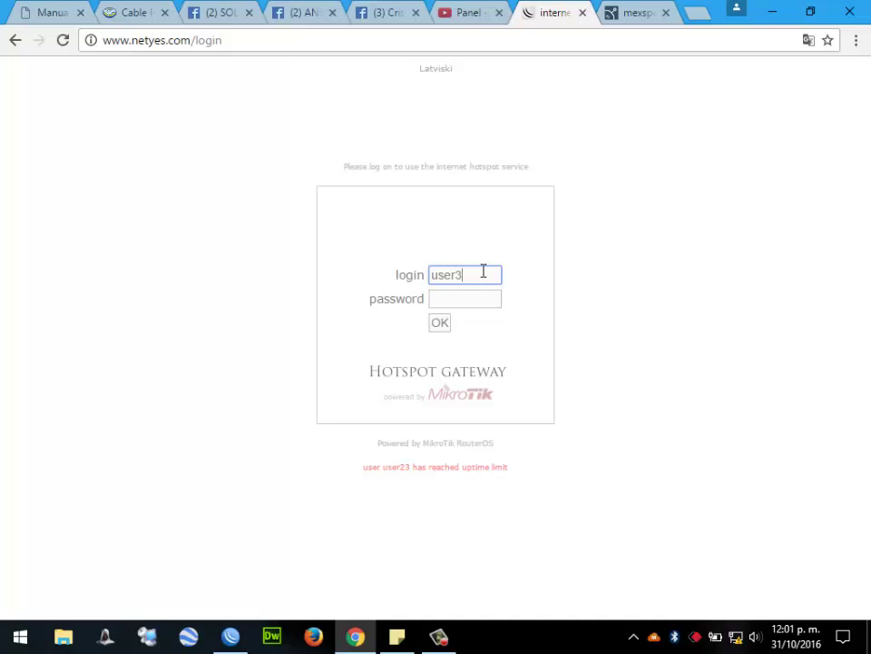
text(2)
key(Tab)
text(****)
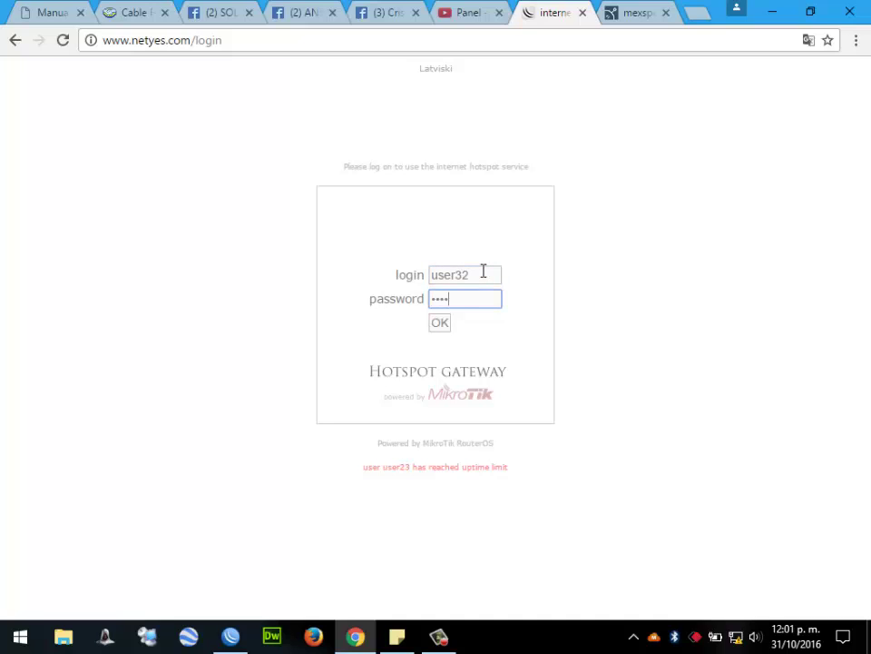
text(*)
click(443, 324)
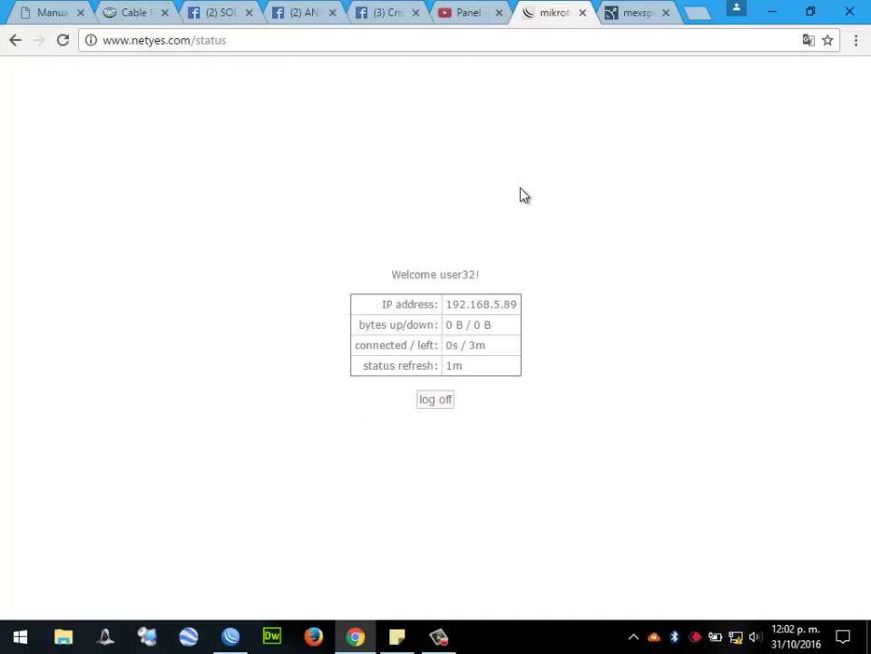
Step: Reload the speed-test page and run Windows network troubleshooting, closing it after it blames the broadband modem
click(636, 11)
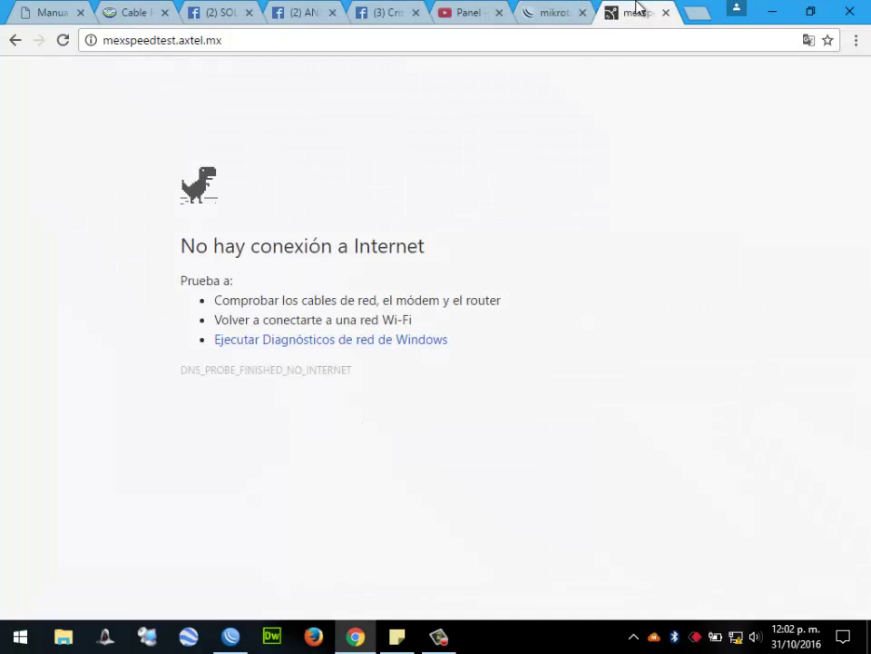
click(61, 42)
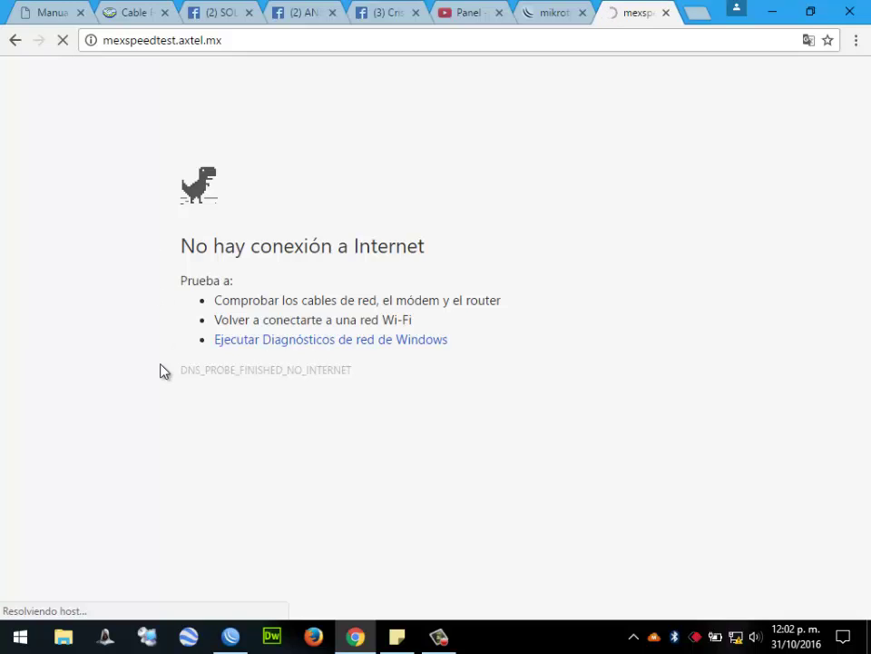
right_click(734, 637)
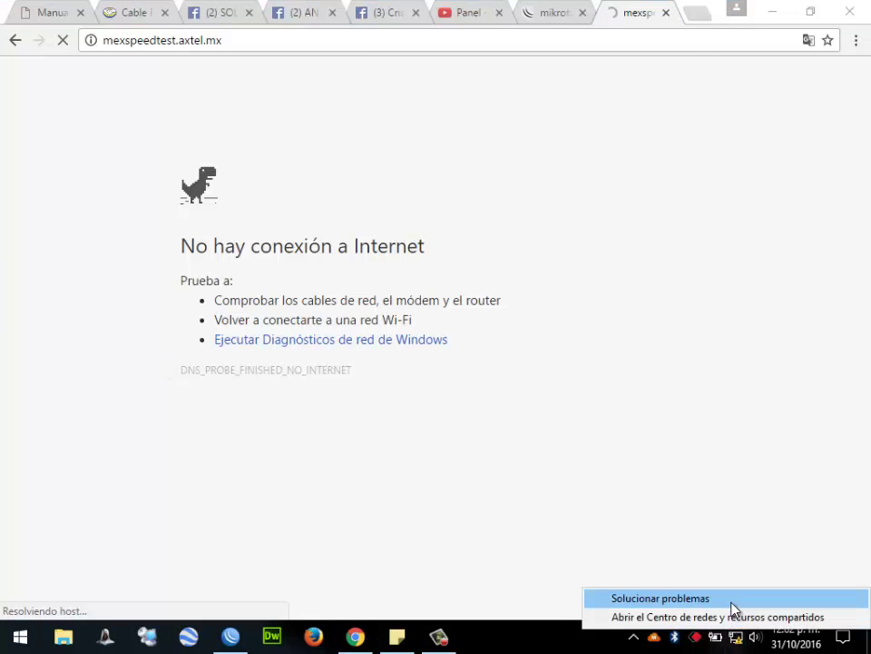
click(733, 602)
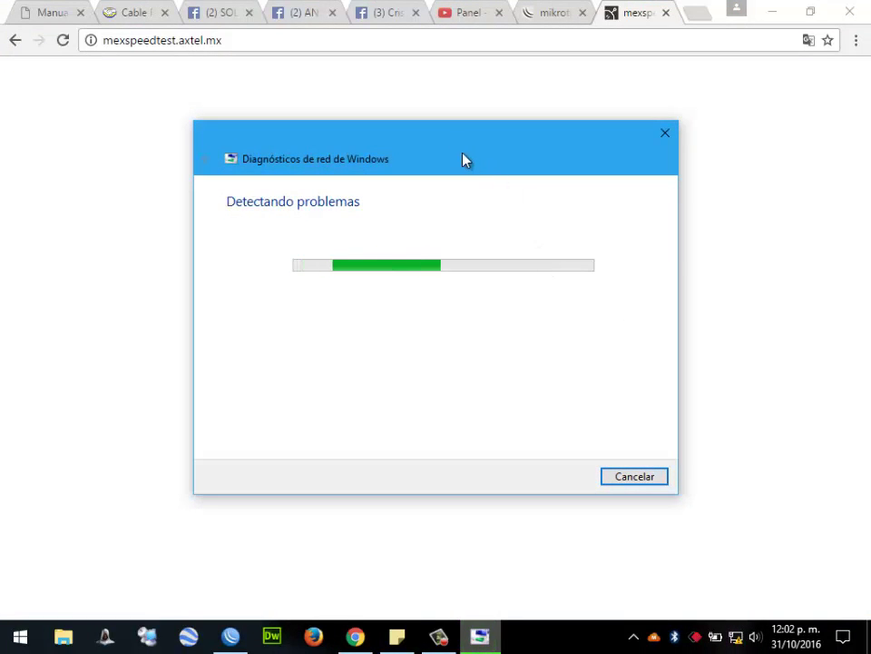
drag(449, 141, 561, 155)
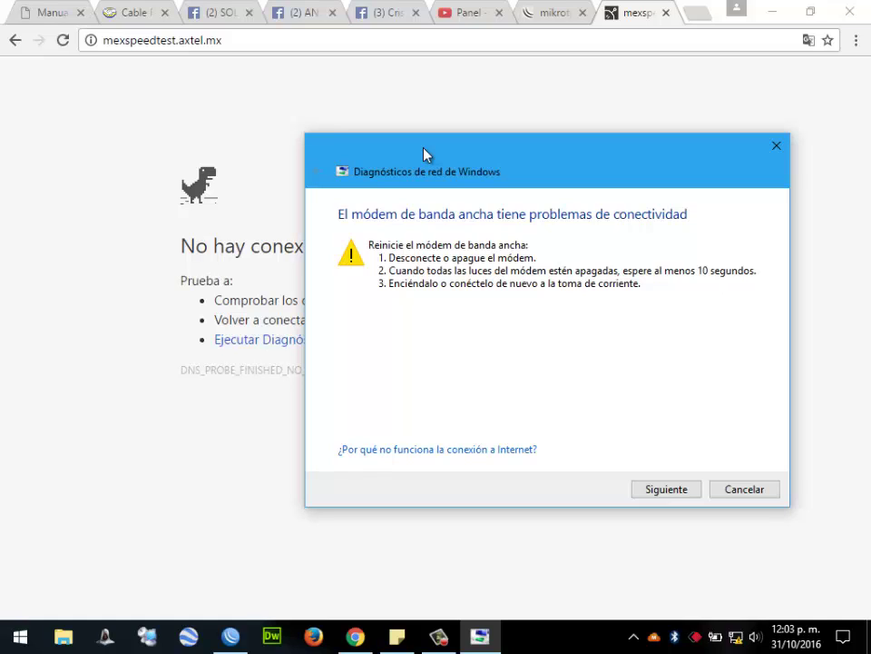
click(745, 490)
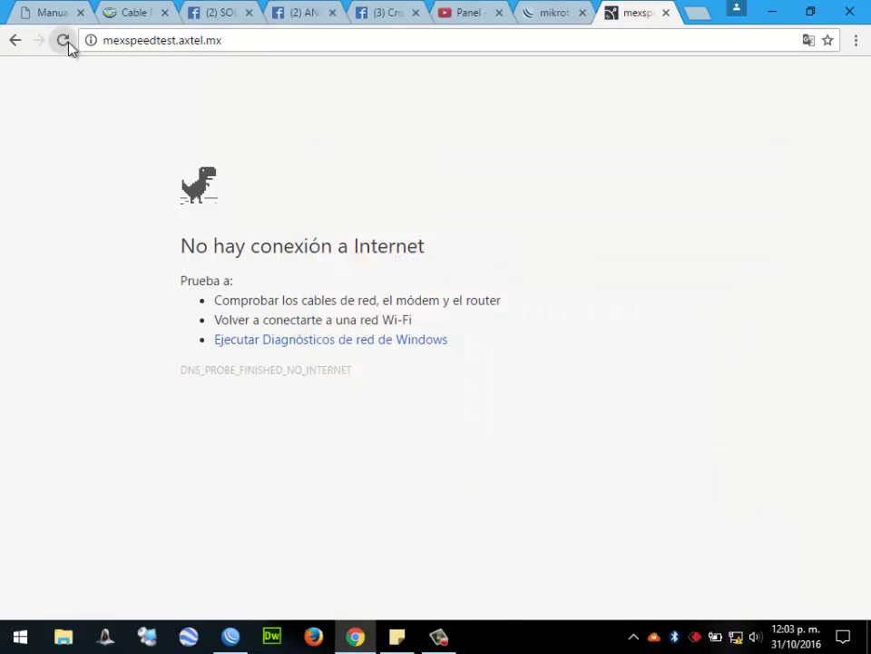
Step: Reload the speed-test page three times, refresh the hotspot status tab, and return to the speed test
click(64, 41)
click(64, 40)
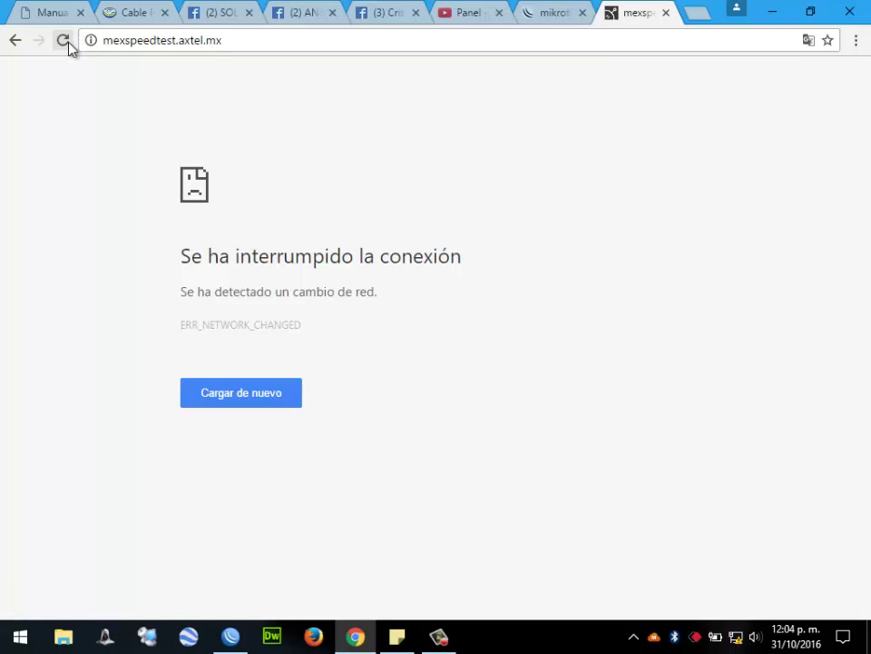
click(67, 41)
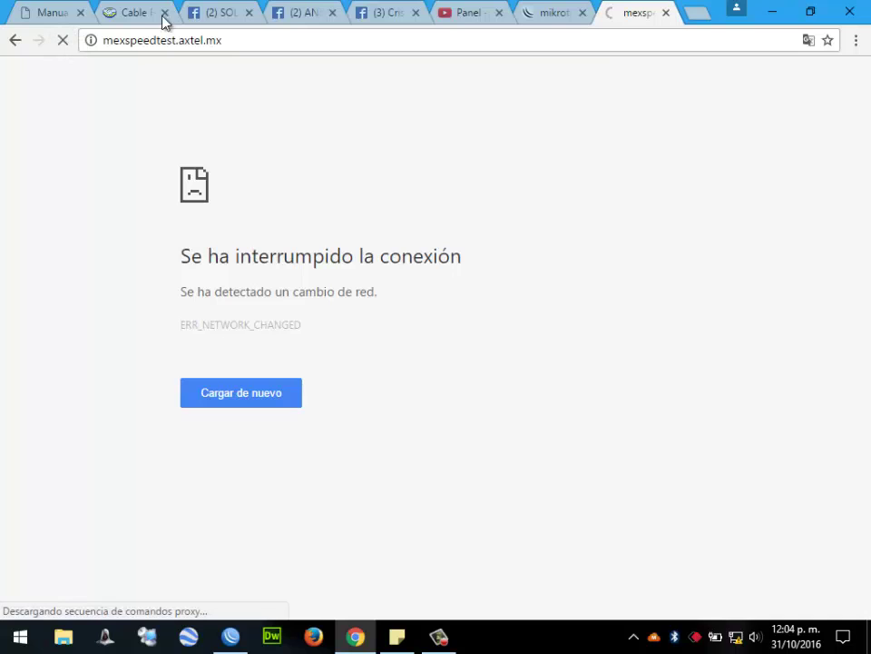
click(543, 11)
click(64, 40)
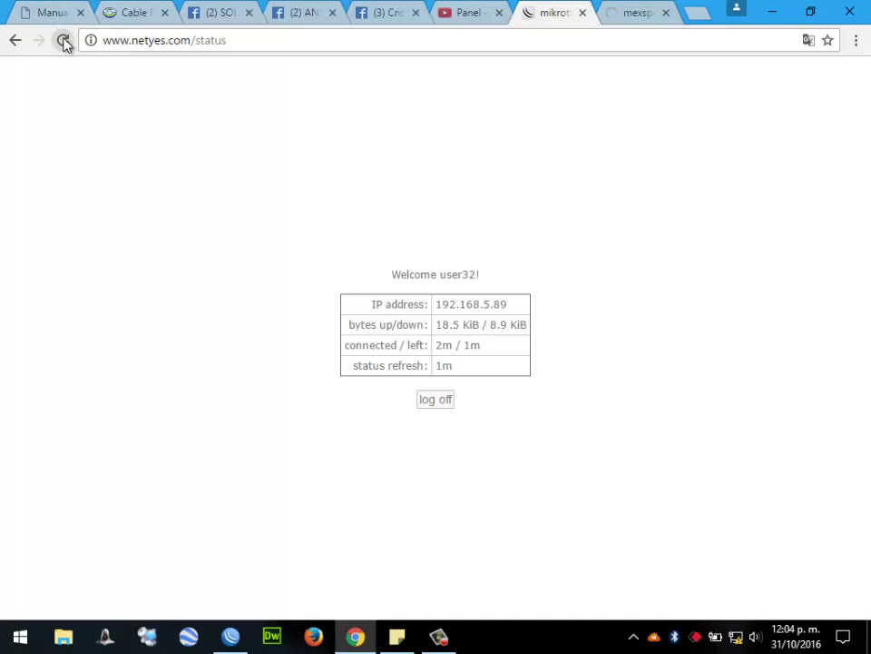
click(638, 9)
Step: Deselect the address bar and reload mexspeedtest.axtel.mx with F5
click(562, 33)
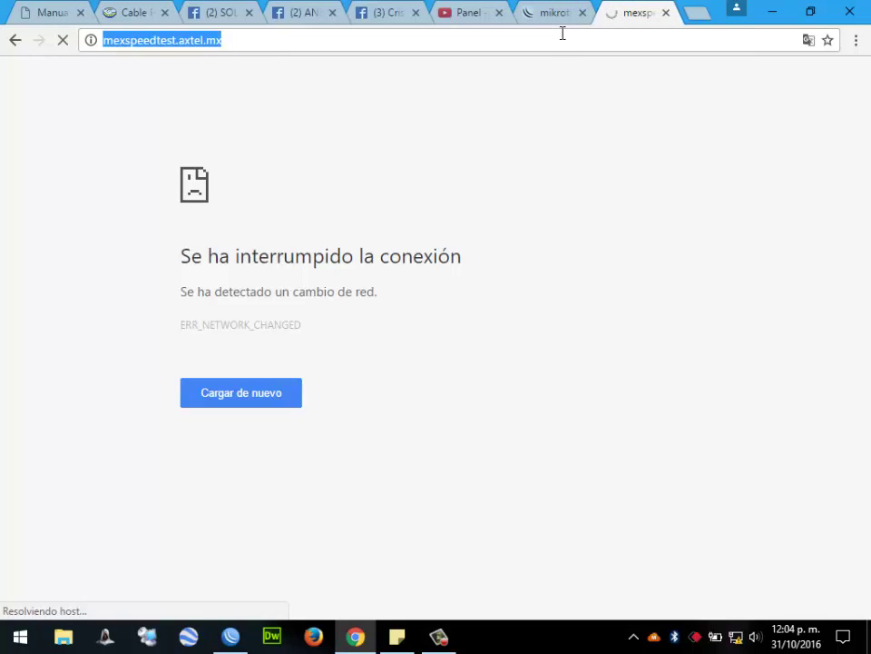
click(562, 34)
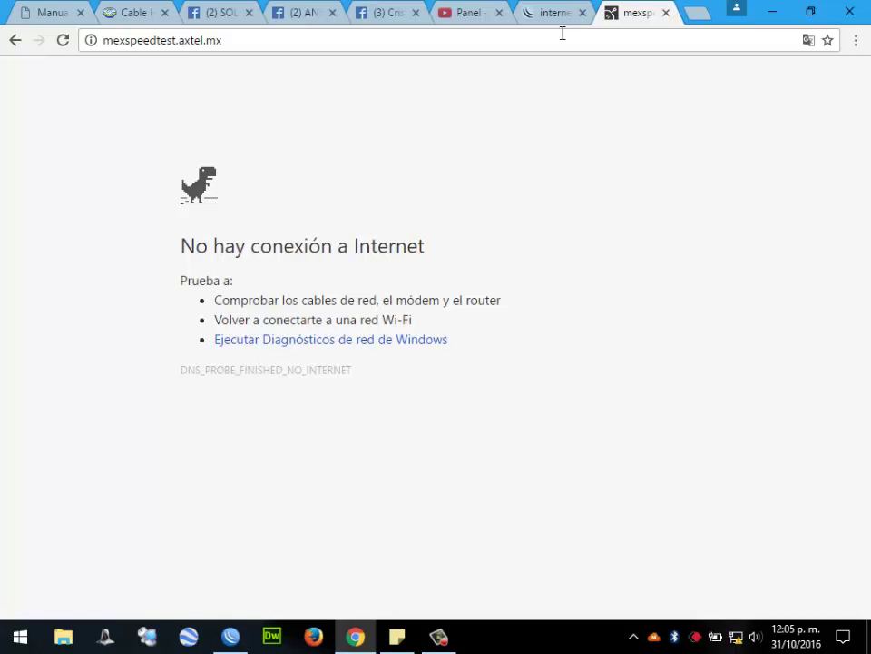
key(F5)
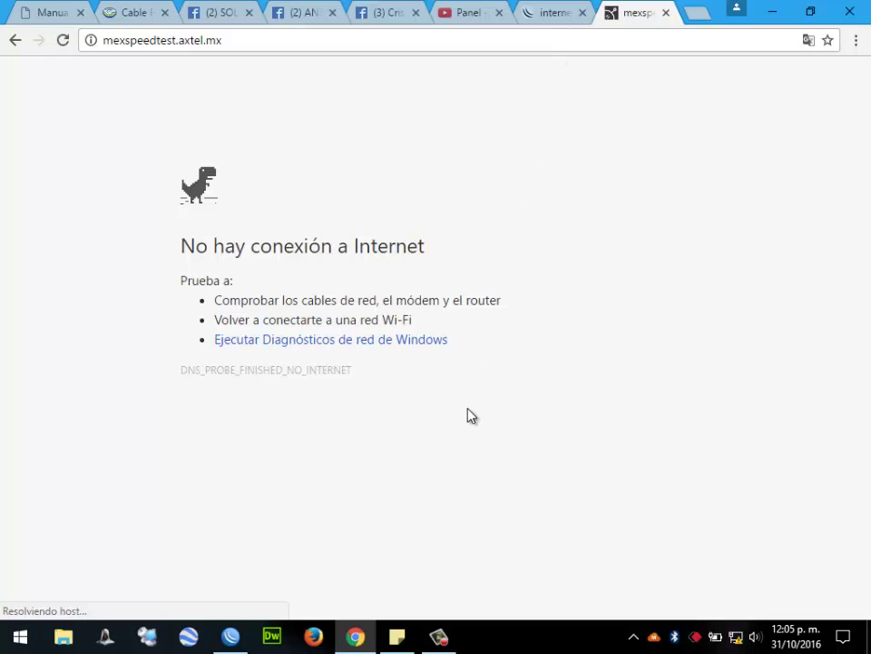
Step: Connect to the 192.168.5.90 router from the refreshed Neighbors list, maximize it, and expand IP
click(234, 637)
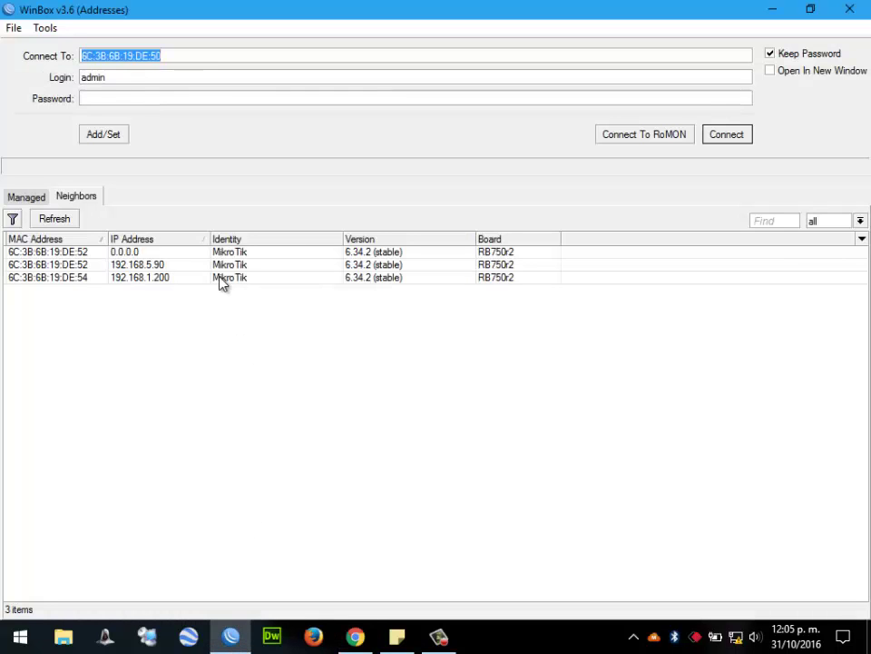
click(50, 221)
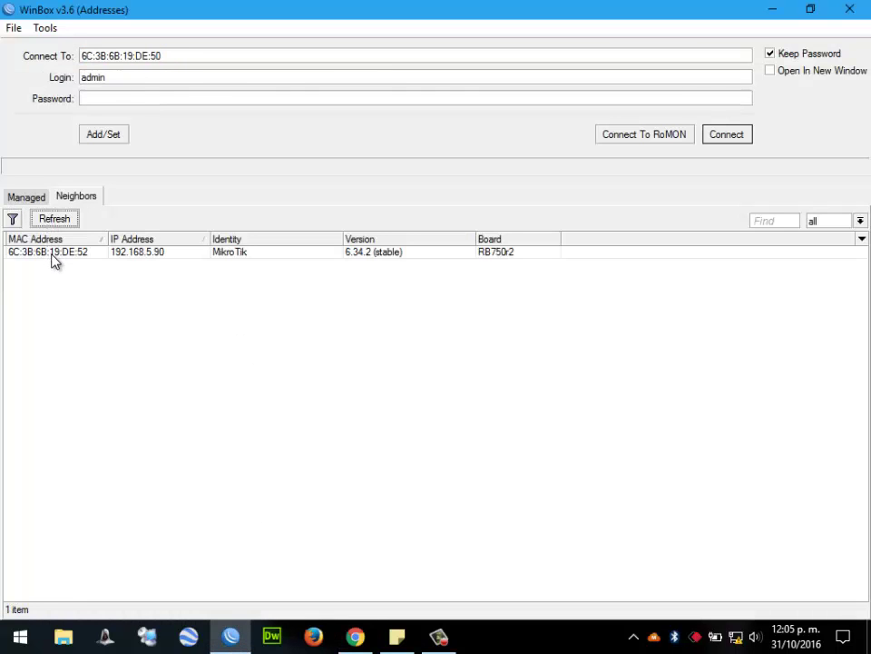
click(54, 260)
key(Return)
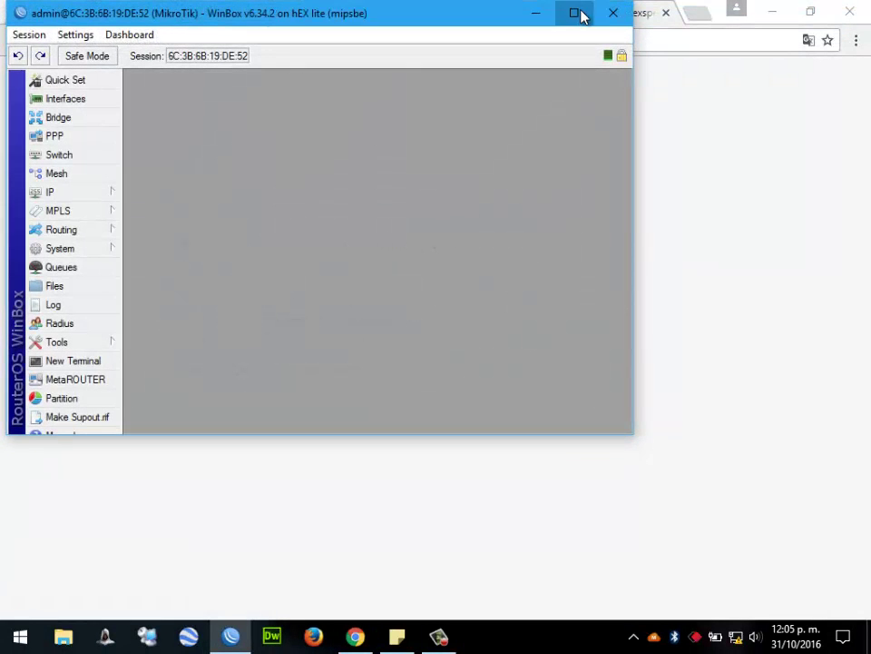
click(581, 14)
click(88, 188)
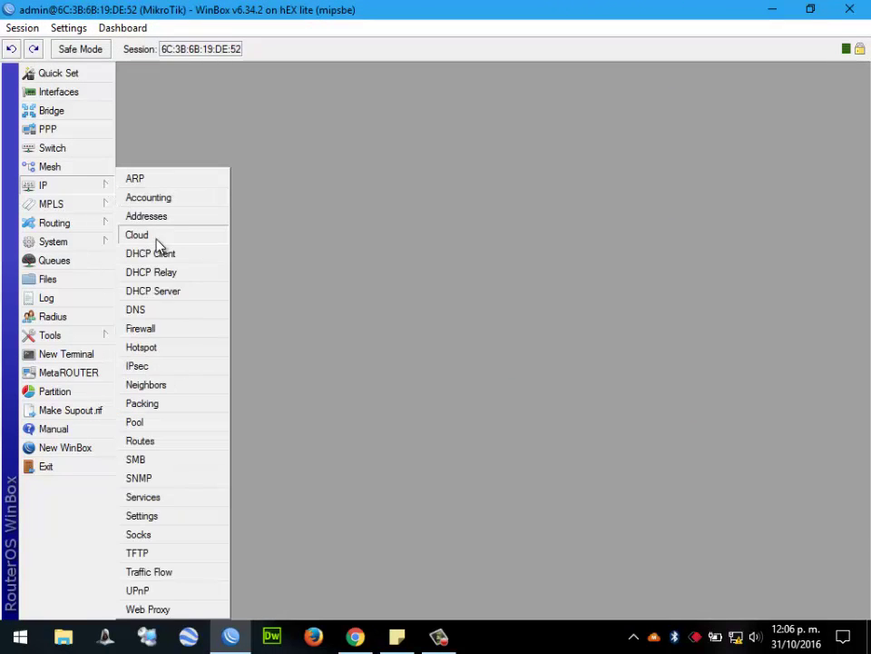
Step: Remove the hotspot1 server from IP > Hotspot Servers
click(142, 347)
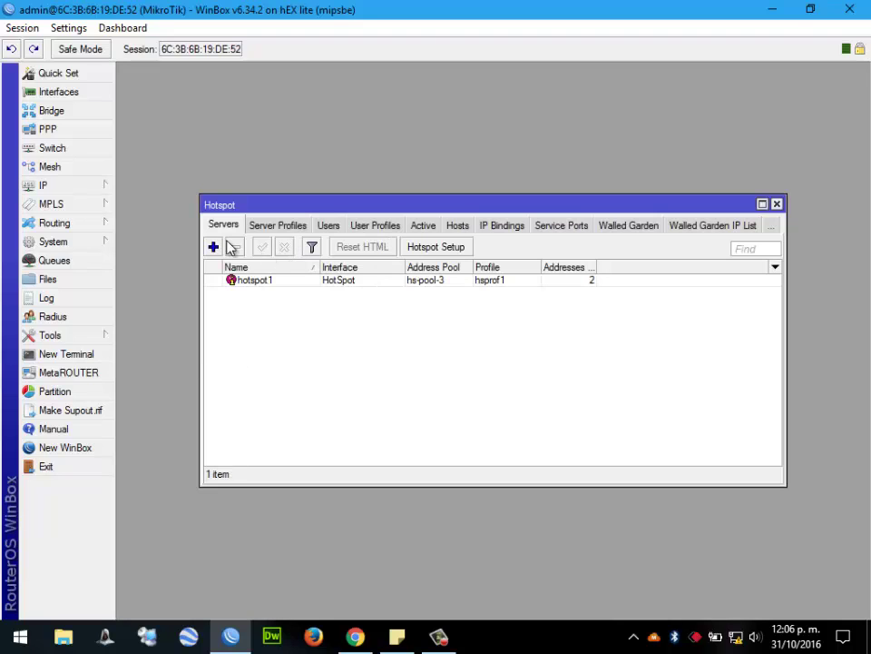
click(245, 280)
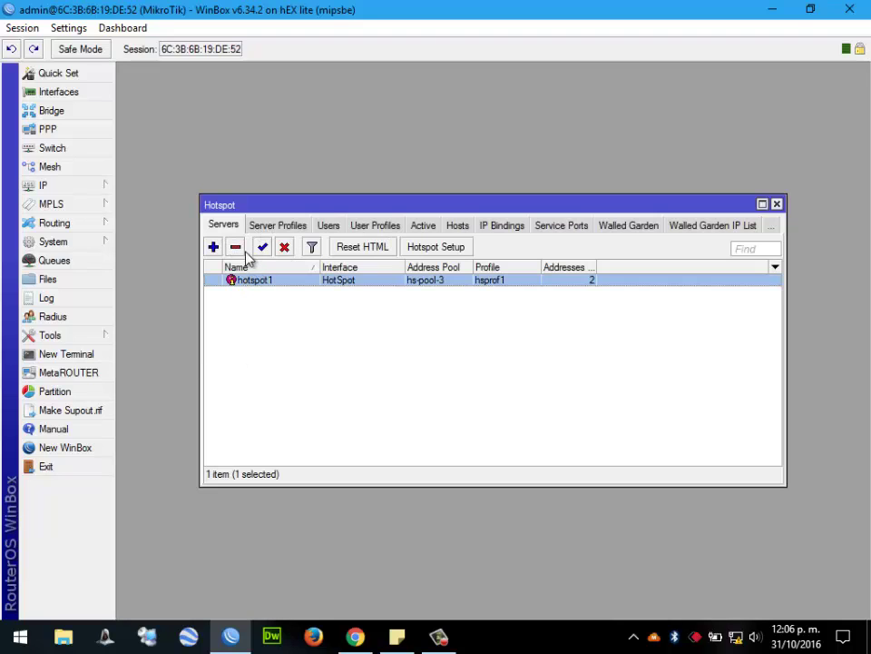
click(235, 247)
Step: Remove the hsprof1 server profile after the default profile refuses deletion
click(276, 226)
click(238, 279)
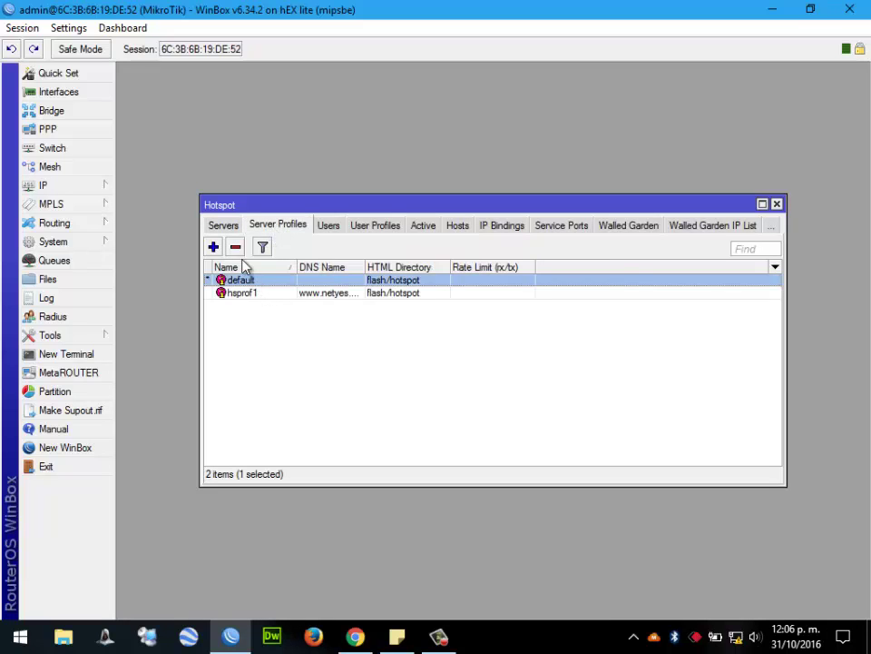
click(236, 247)
click(592, 338)
click(244, 294)
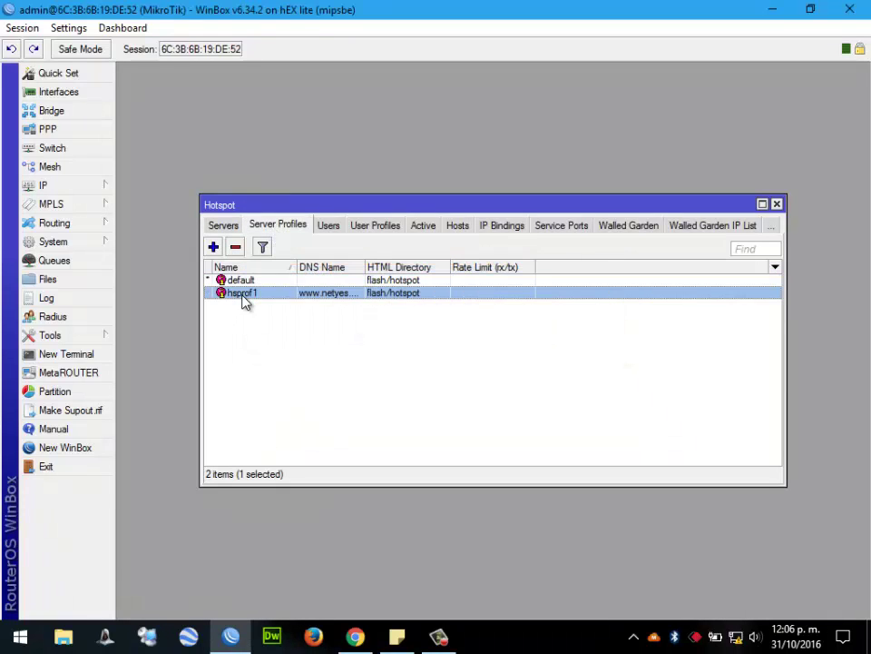
click(236, 247)
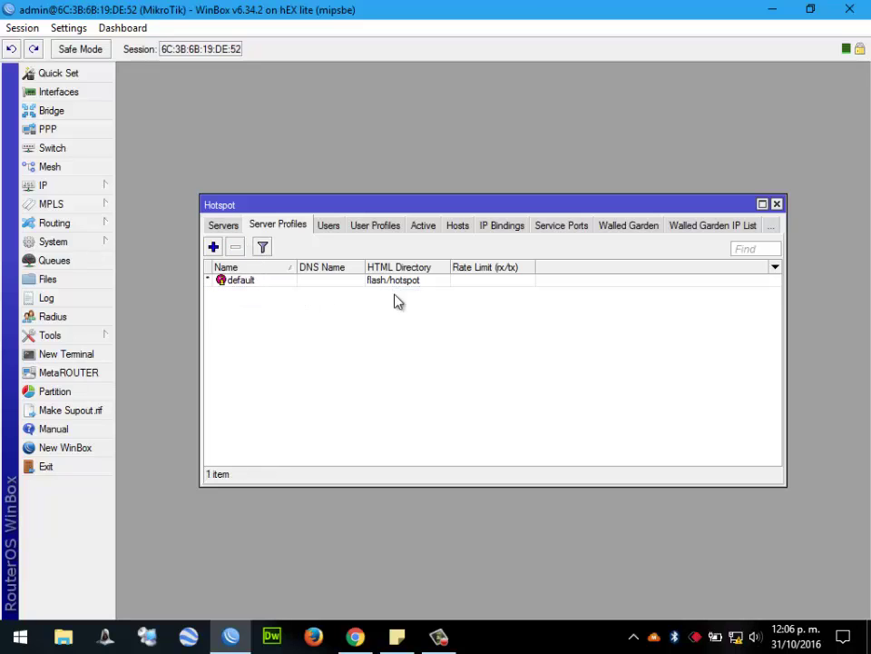
Step: Attempt to remove the default-trial hotspot user and dismiss the cannot-remove error
click(330, 227)
click(269, 292)
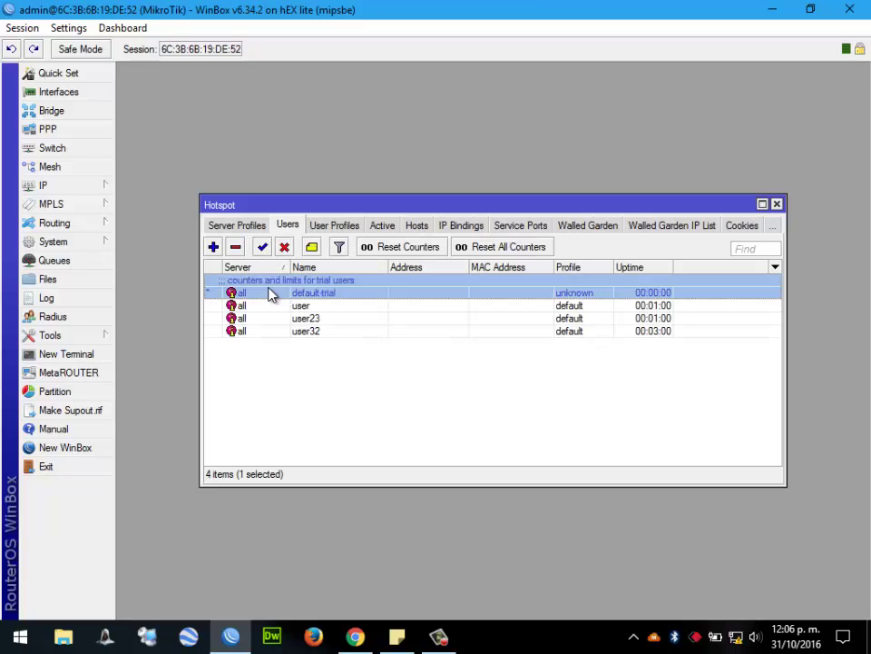
click(236, 249)
click(586, 335)
Step: Delete the flash/hotspot folder in the File List after the flash disk refuses removal
click(71, 283)
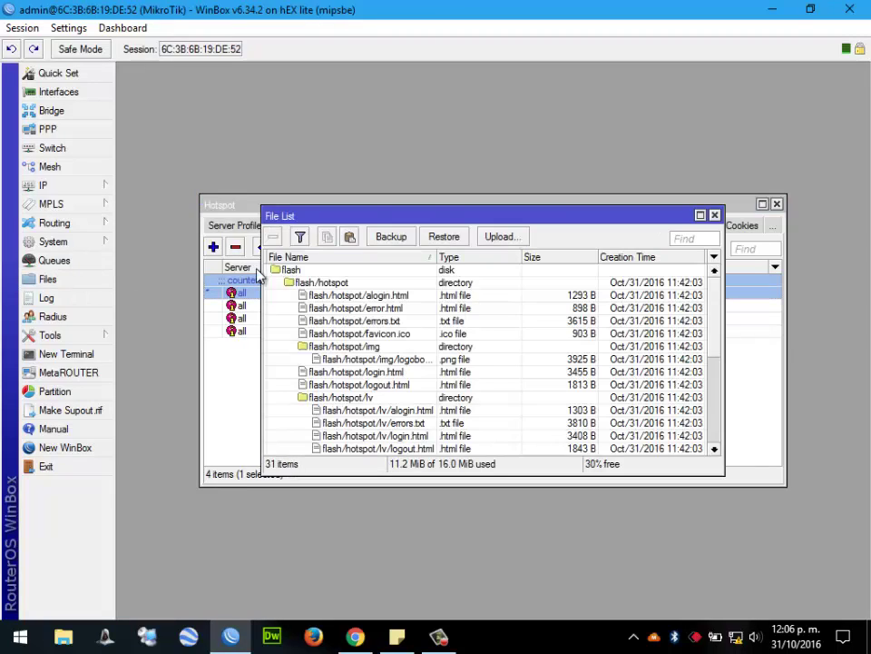
click(296, 285)
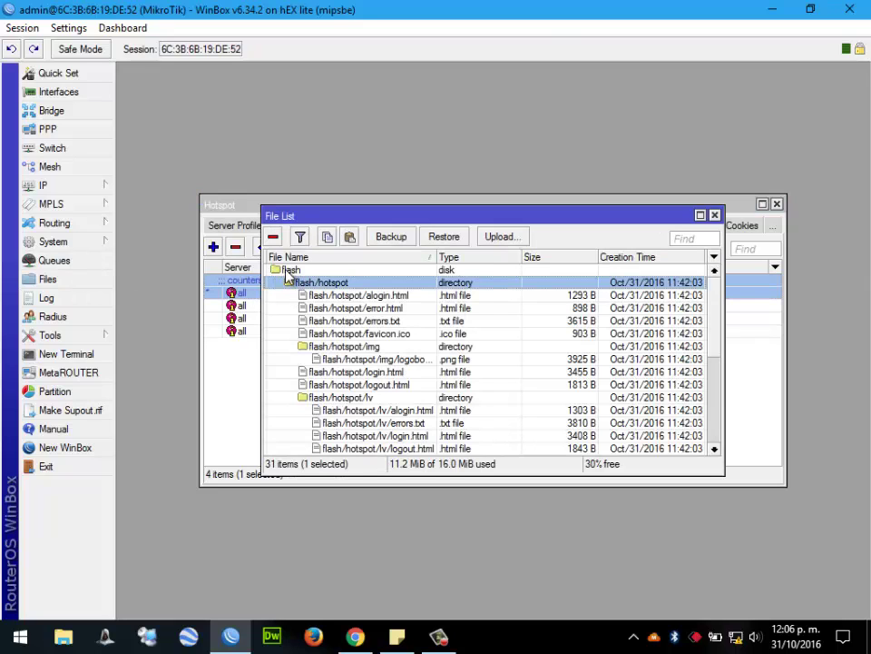
click(286, 271)
click(272, 238)
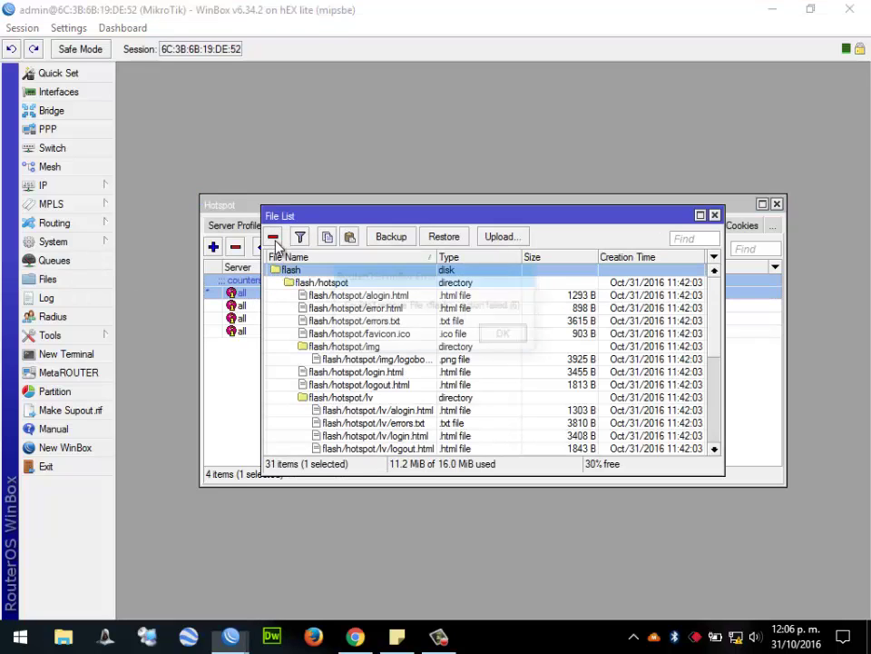
click(505, 336)
click(296, 283)
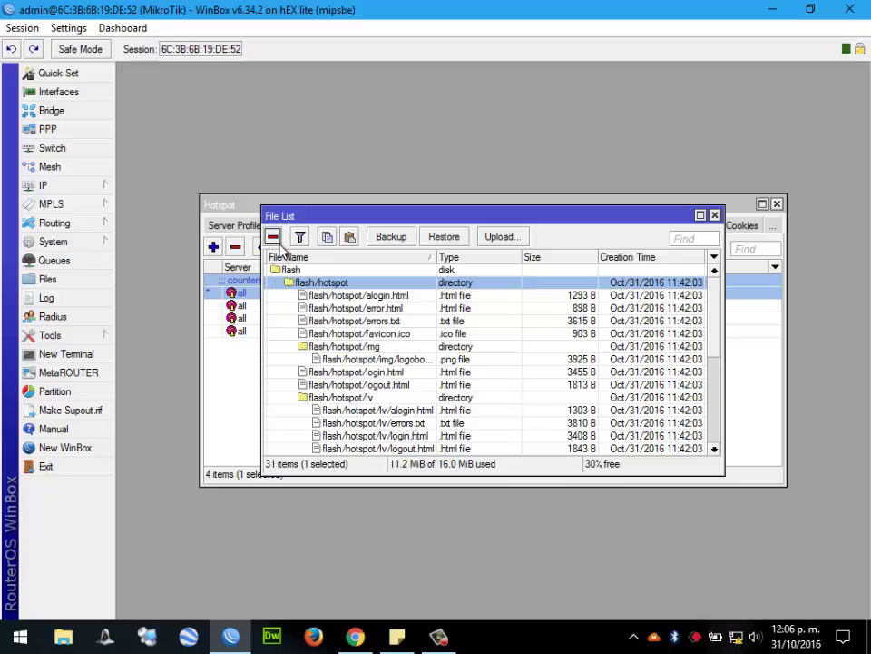
click(276, 241)
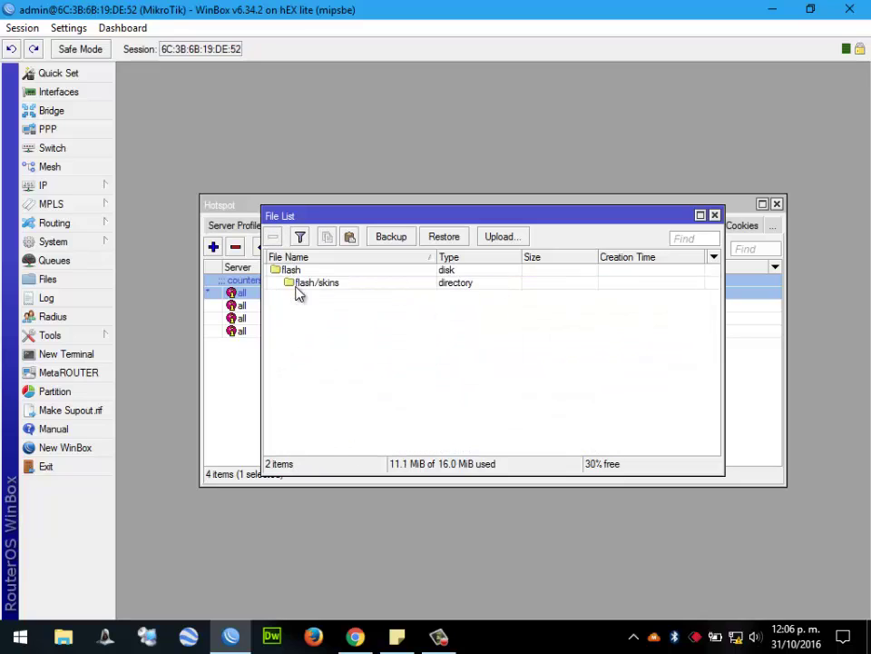
Step: Delete the flash/skins folder and close the File List
click(297, 283)
click(273, 237)
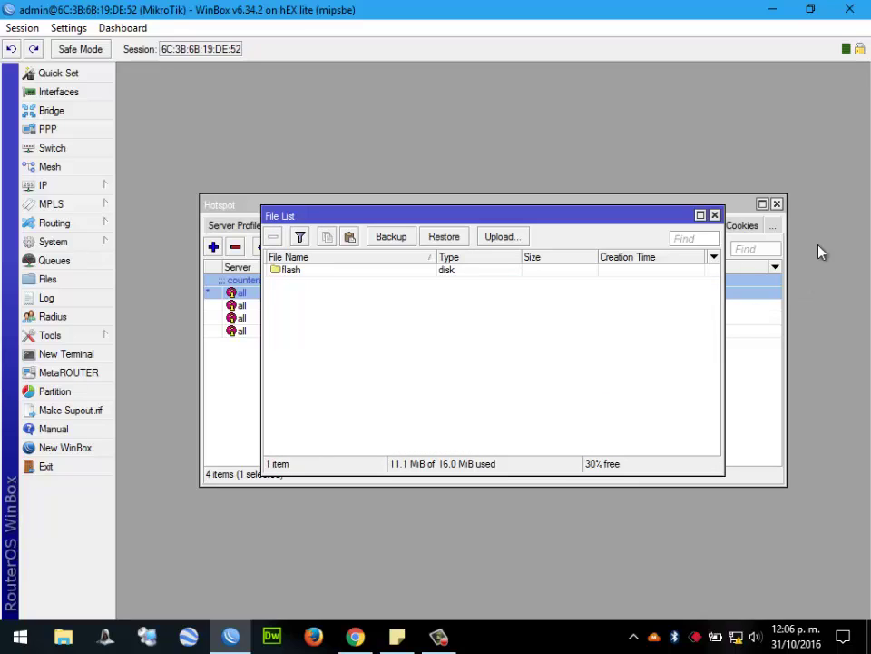
click(714, 215)
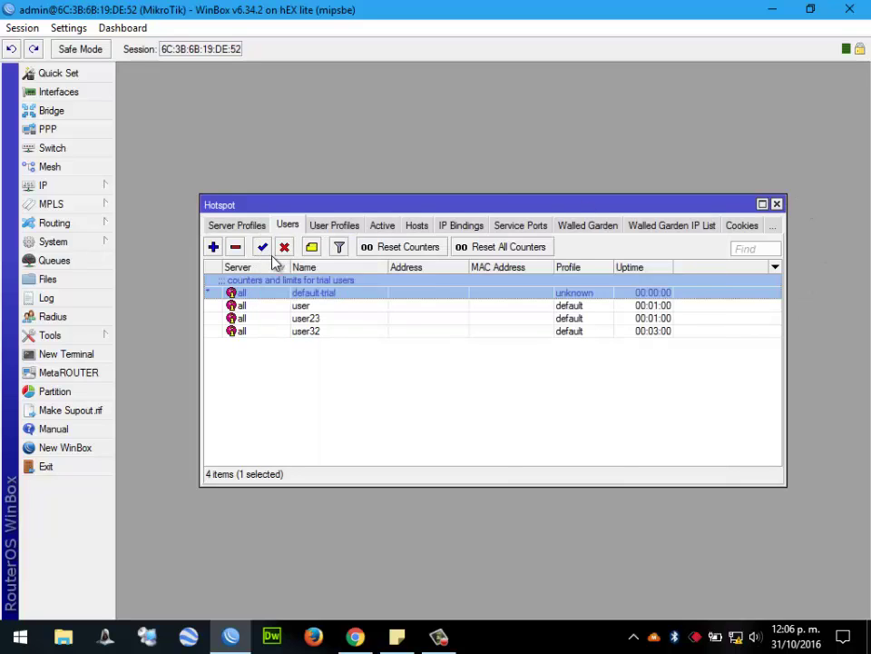
Step: Remove the hotspot users user, user23 and user32 together
click(246, 307)
key(shift+Down)
key(shift+Down)
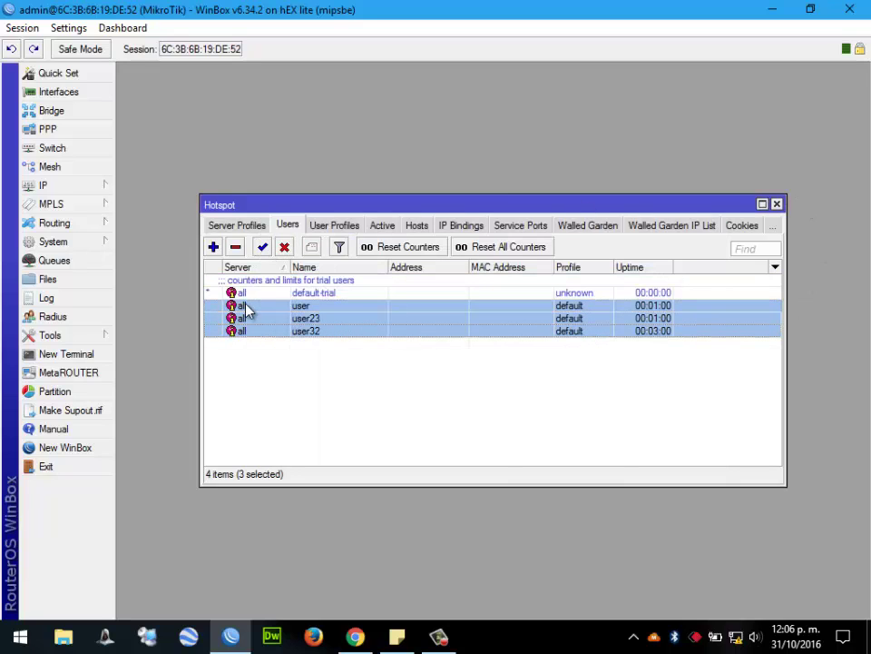
click(235, 247)
Step: Confirm the default hotspot user profile cannot be removed
click(333, 225)
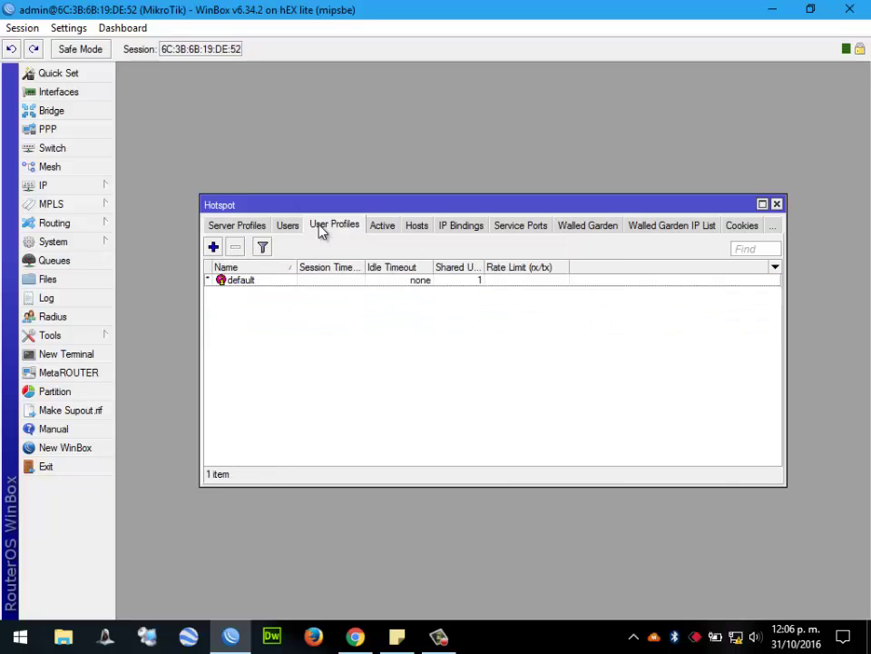
click(238, 279)
click(235, 247)
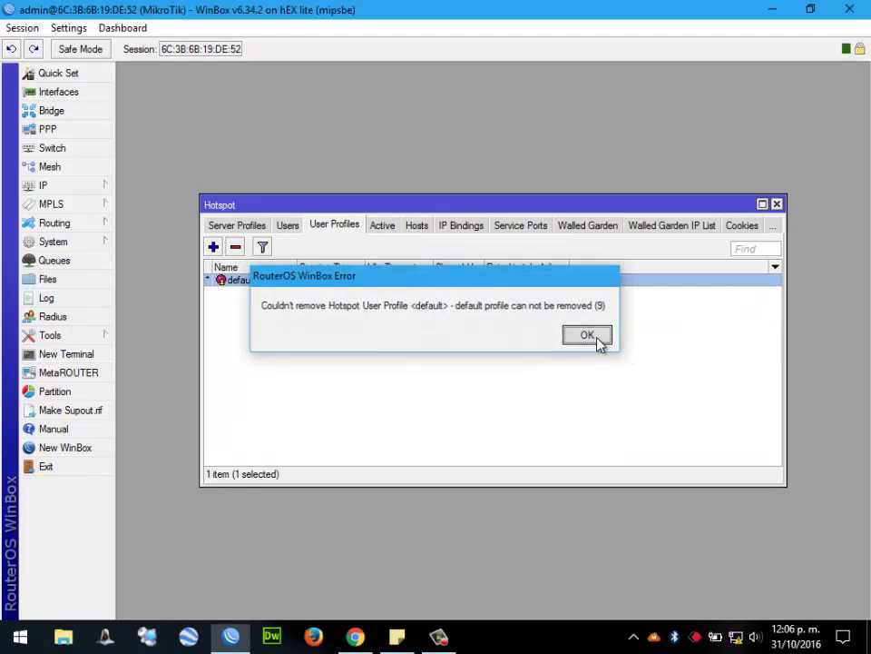
click(597, 337)
click(390, 227)
Step: Confirm the default server profile cannot be removed, then check the Walled Garden IP and Cookies lists
click(237, 227)
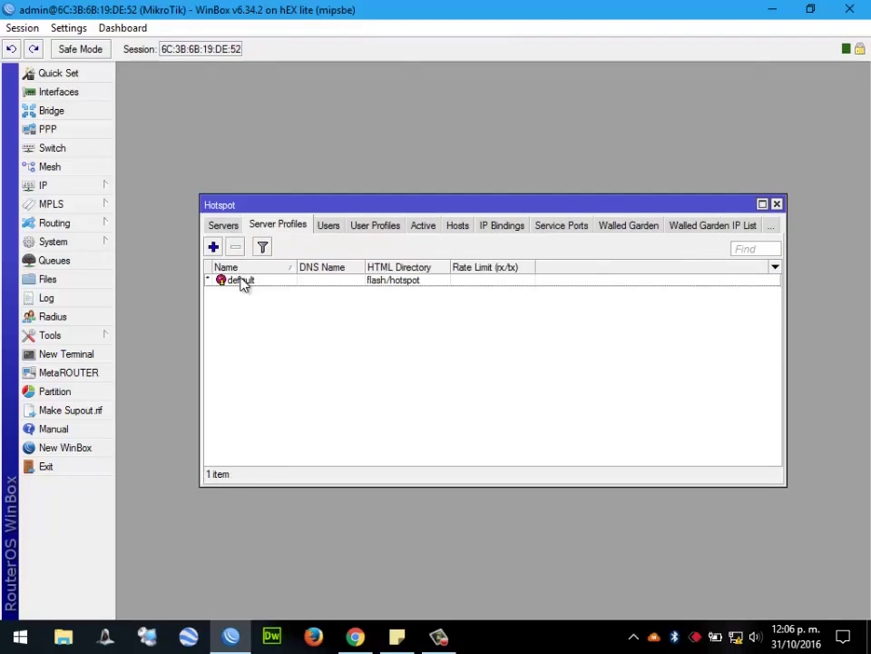
click(247, 280)
click(235, 247)
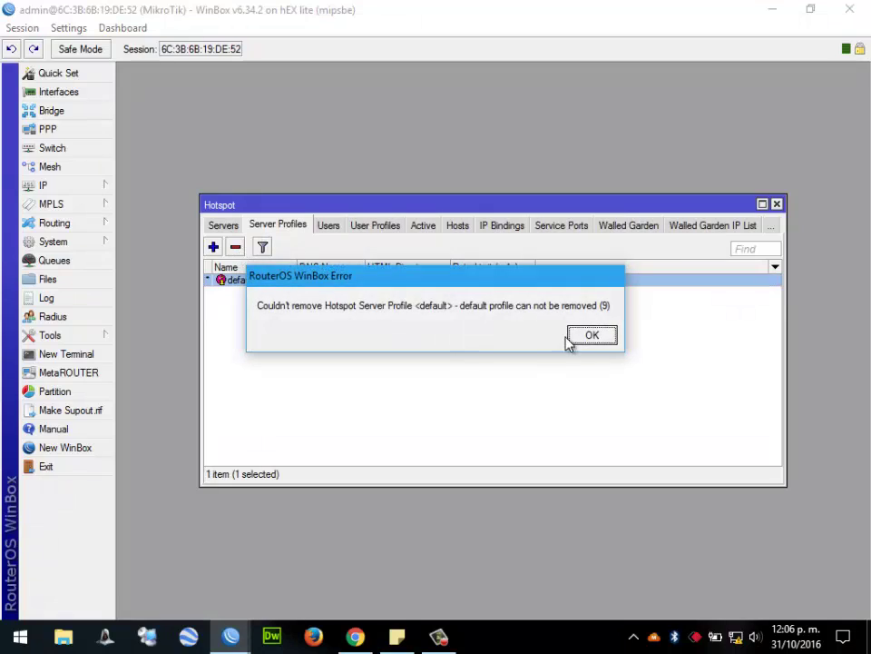
click(572, 339)
click(726, 226)
click(742, 226)
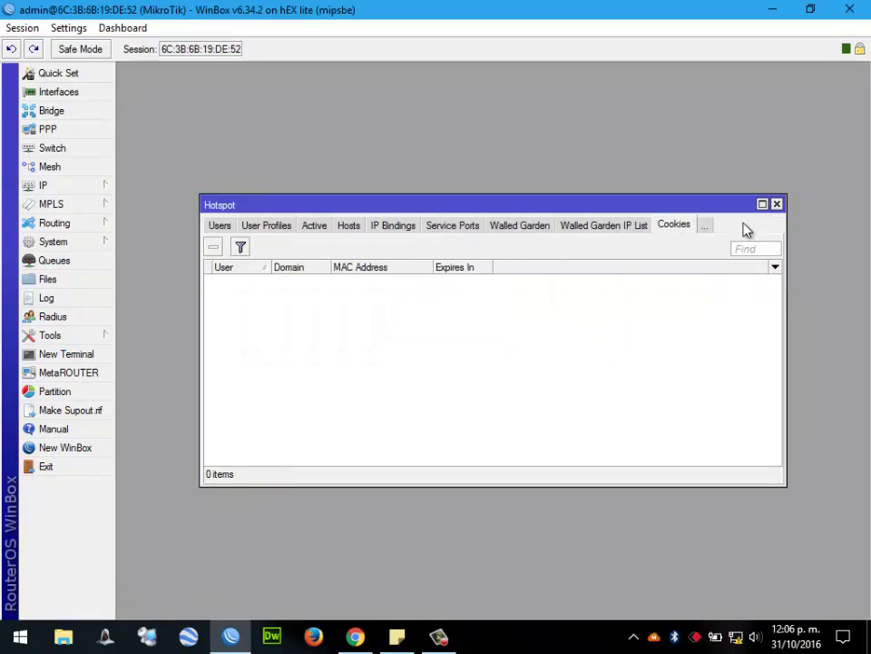
Step: Remove the DHCP servers dhcp2 and dhcp3 in IP > DHCP Server
click(64, 187)
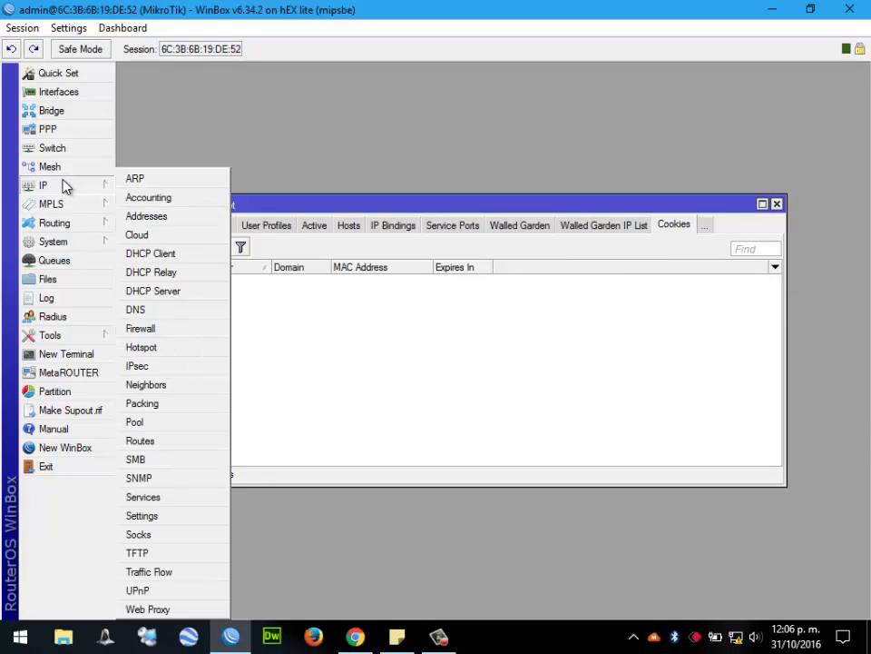
click(152, 296)
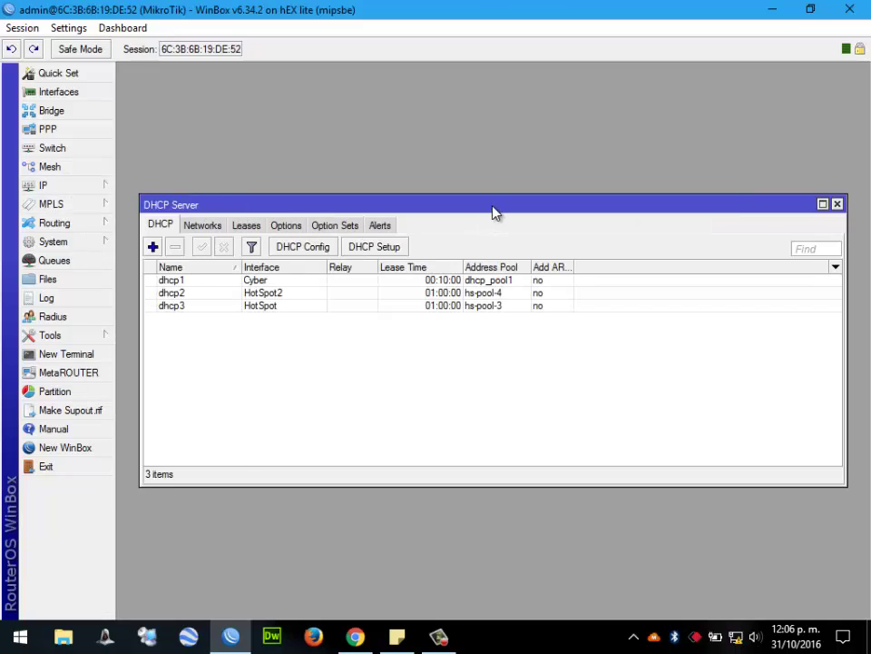
drag(494, 212, 501, 87)
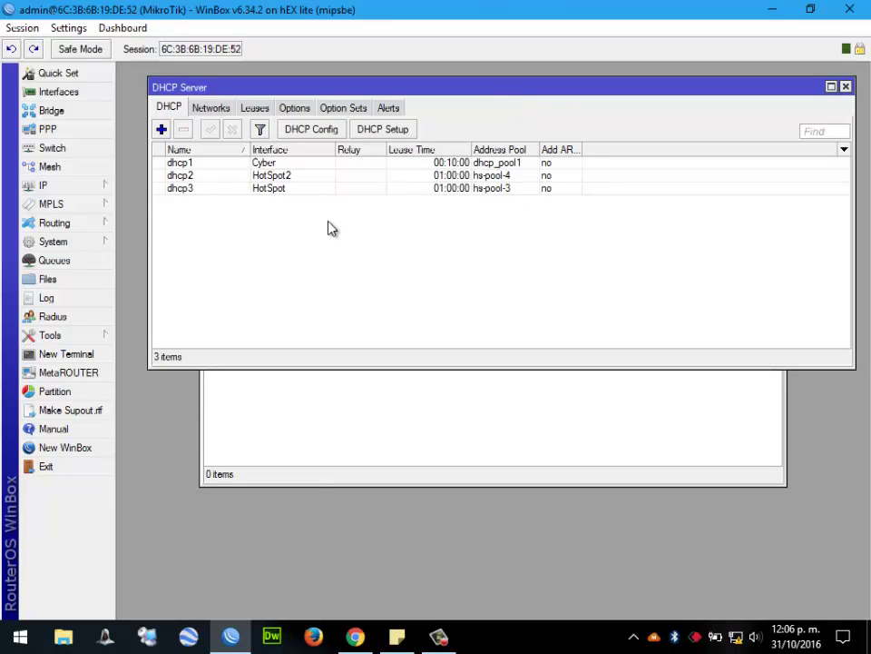
click(231, 178)
key(shift+Down)
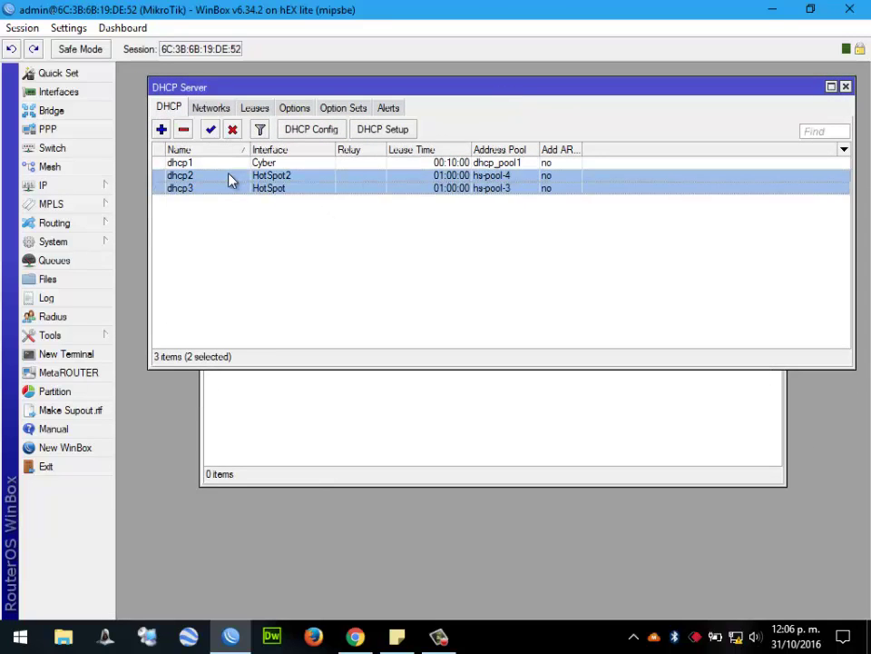
click(186, 129)
Step: Remove DHCP networks 192.168.5.0/24 and 192.168.123.0/24, review Leases, and open Interfaces
click(214, 107)
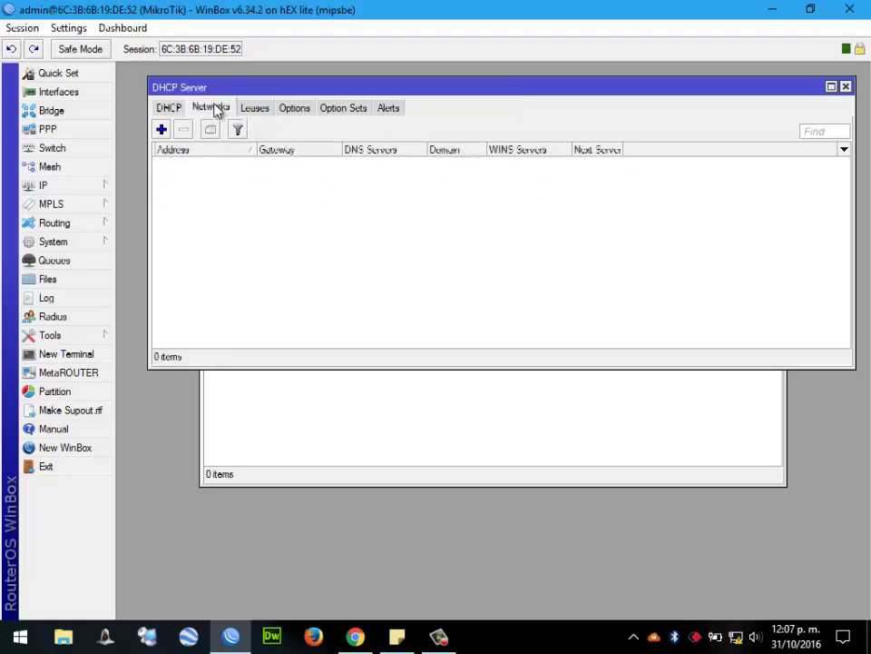
click(221, 188)
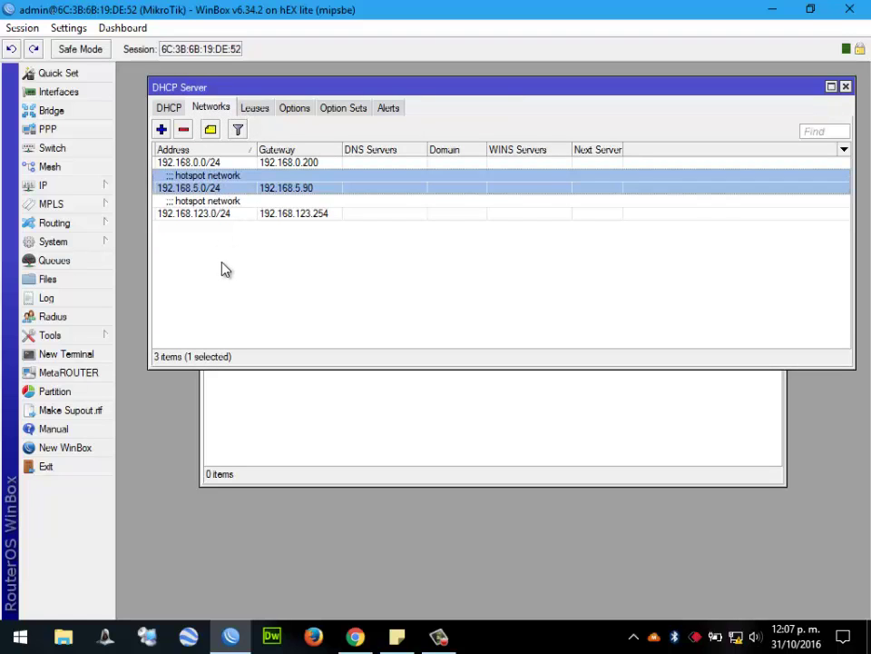
key(shift+Down)
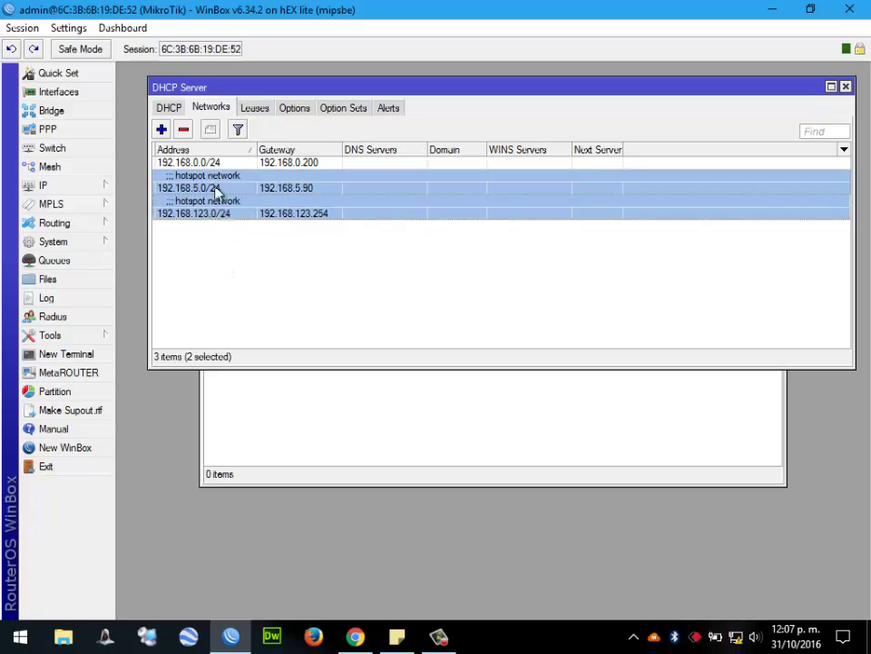
click(185, 129)
click(254, 107)
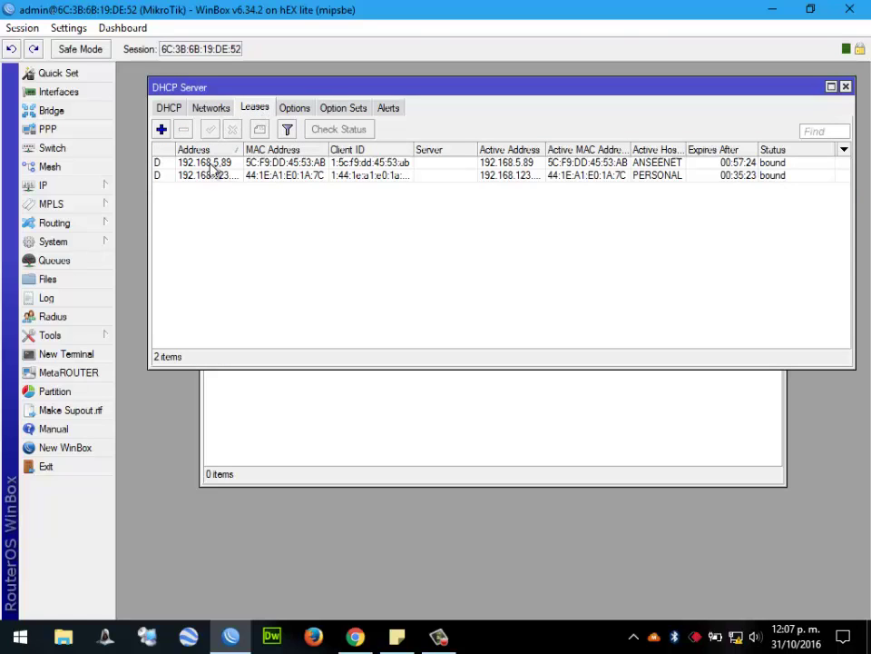
click(63, 185)
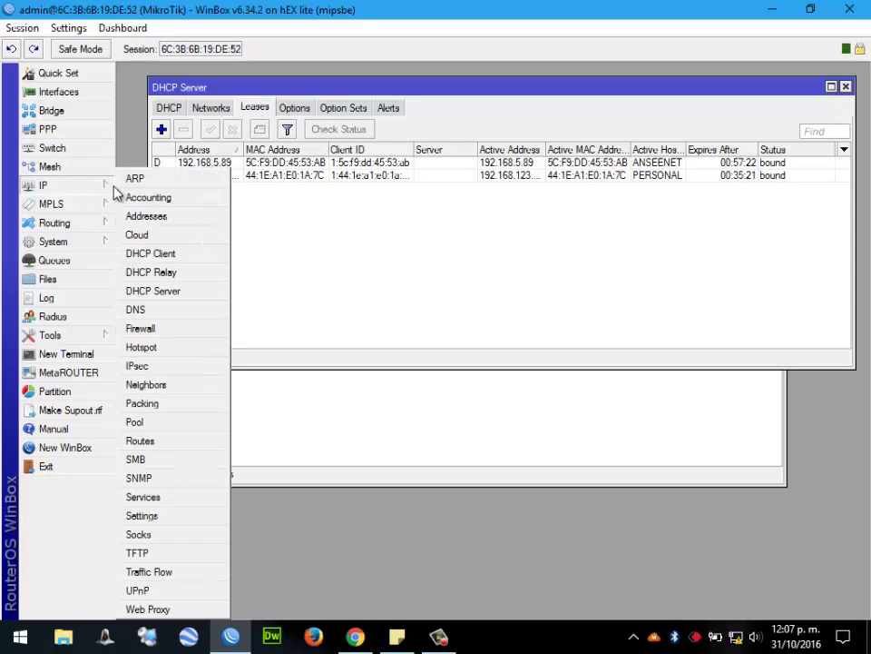
click(82, 92)
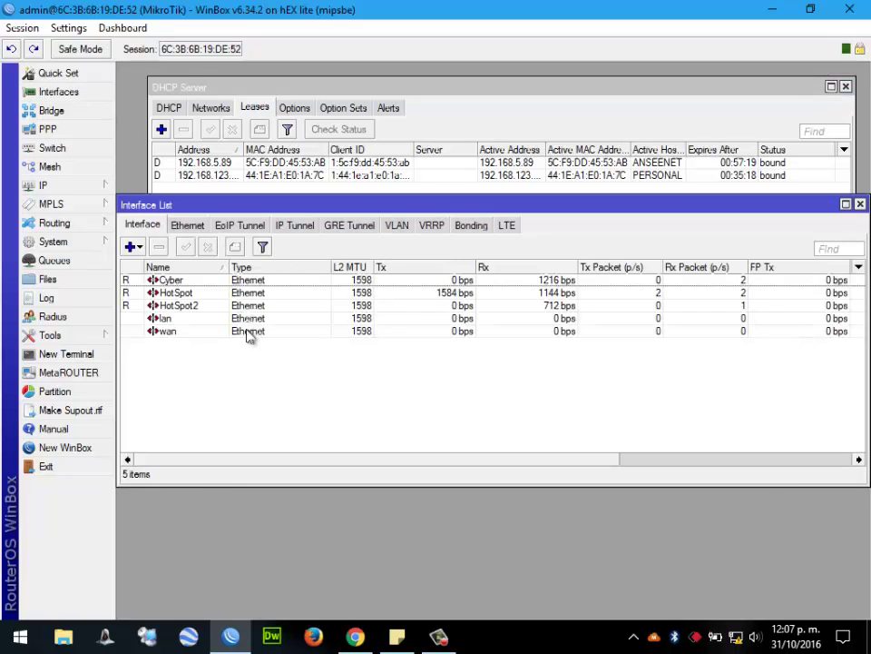
Step: Change the HotSpot2 interface's Name to ether2 and confirm with OK
double_click(172, 305)
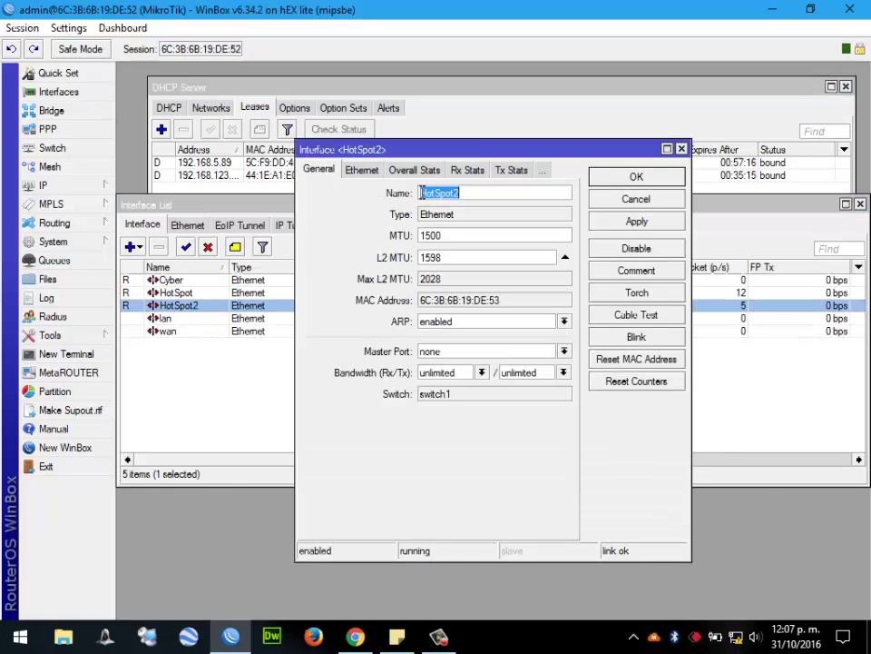
key(BackSpace)
text(ether2)
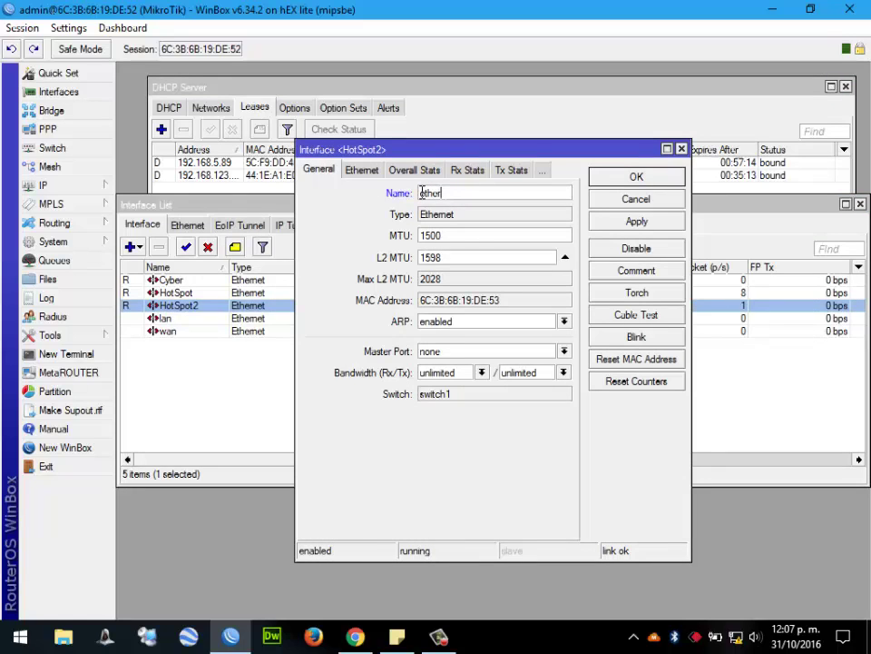
click(625, 180)
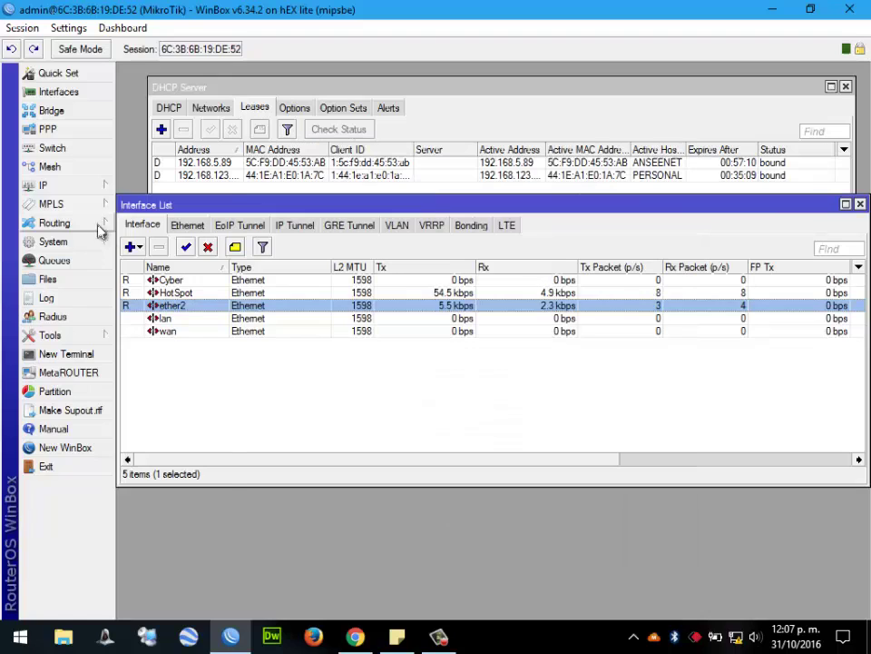
click(91, 188)
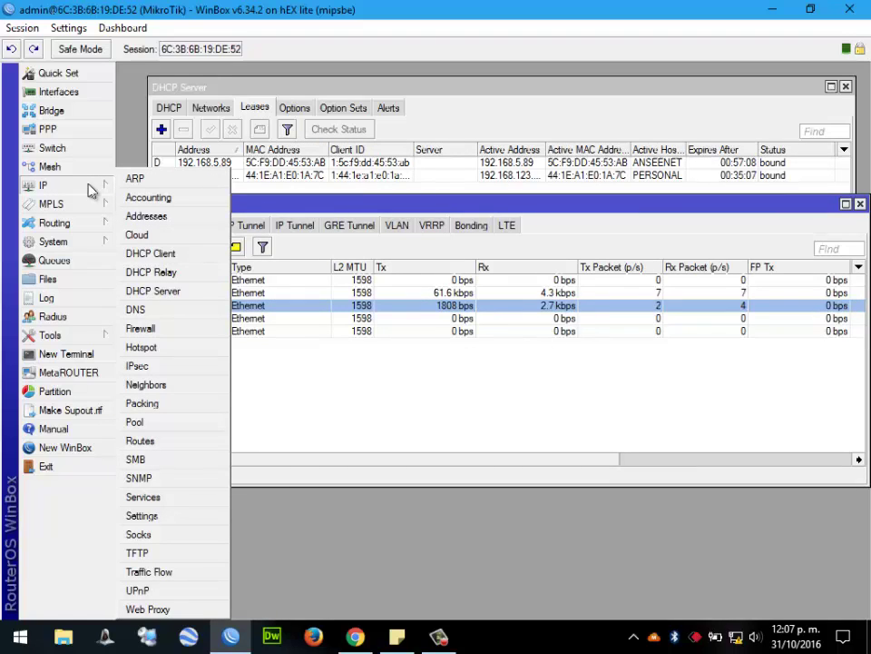
Step: Open the IP Addresses list and widen it to inspect the entries
click(143, 218)
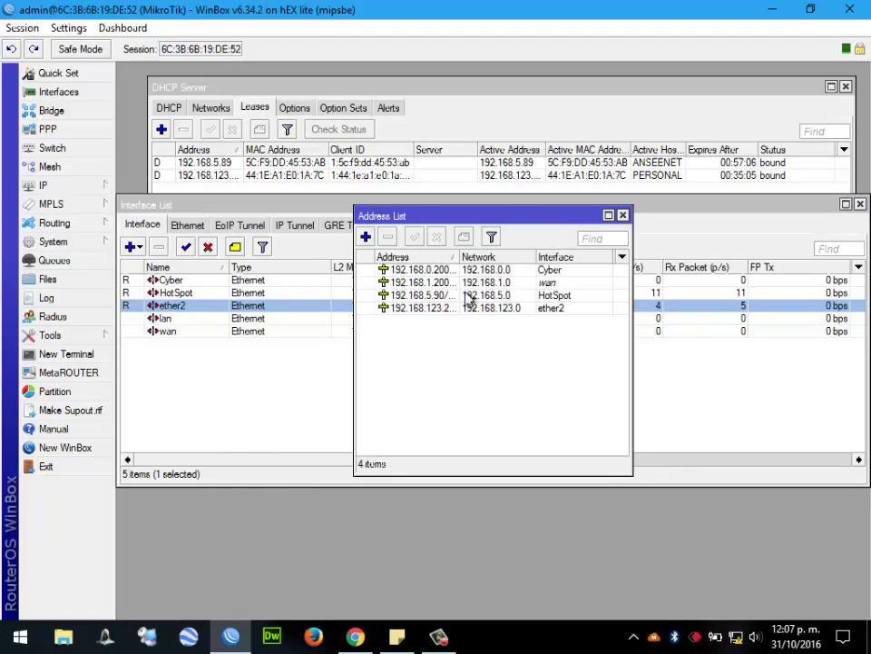
click(528, 310)
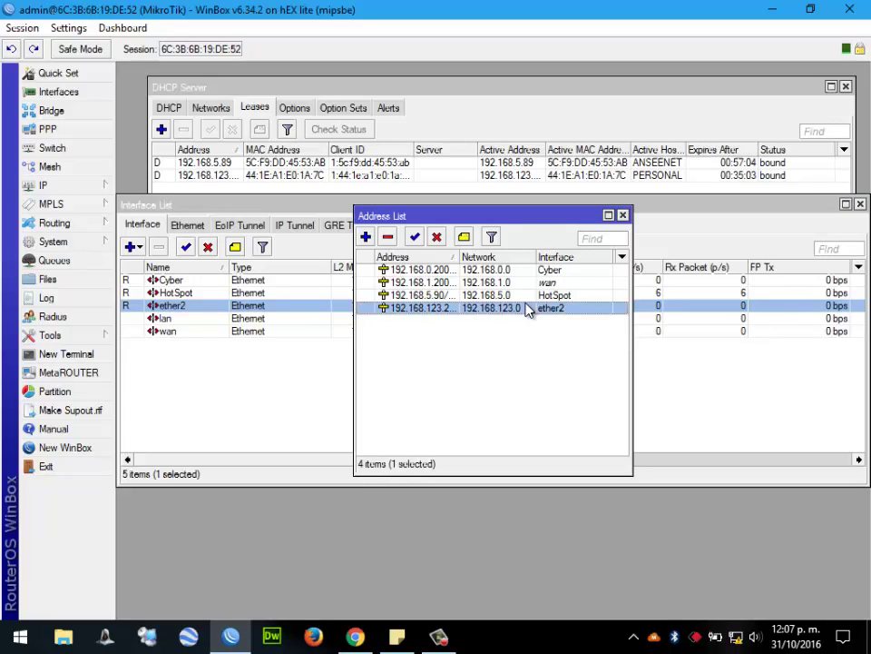
click(481, 296)
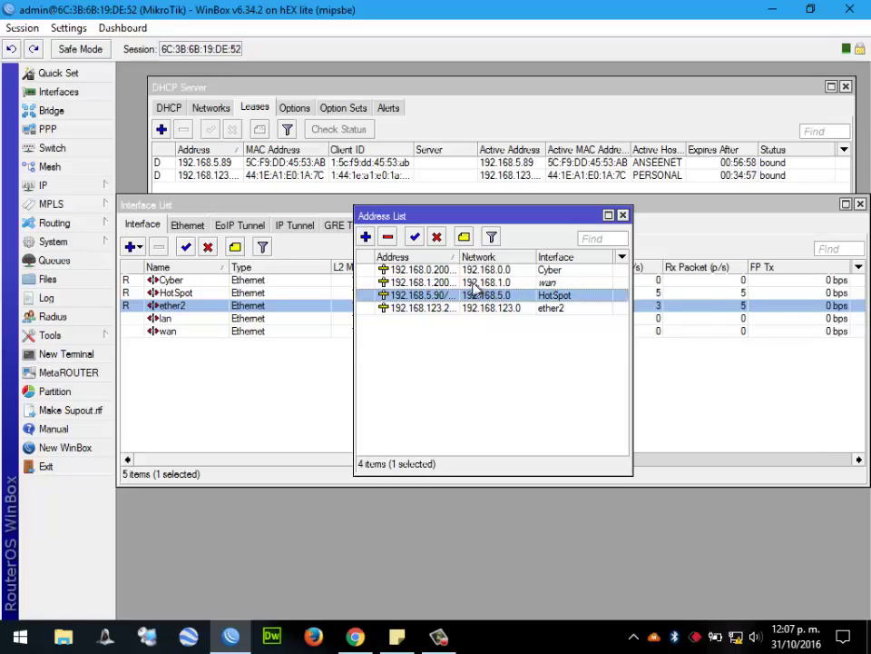
drag(459, 258, 491, 258)
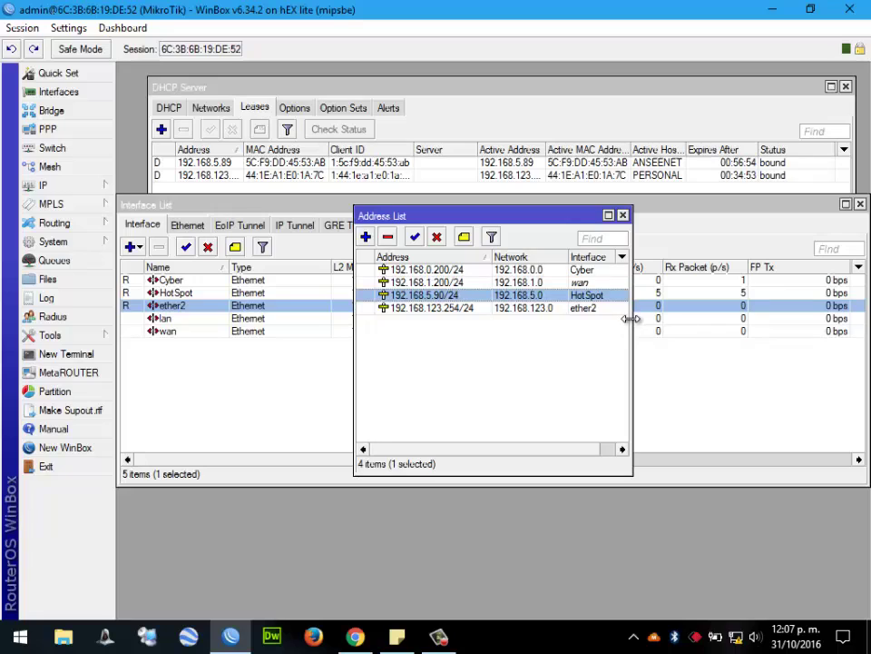
drag(633, 319, 696, 327)
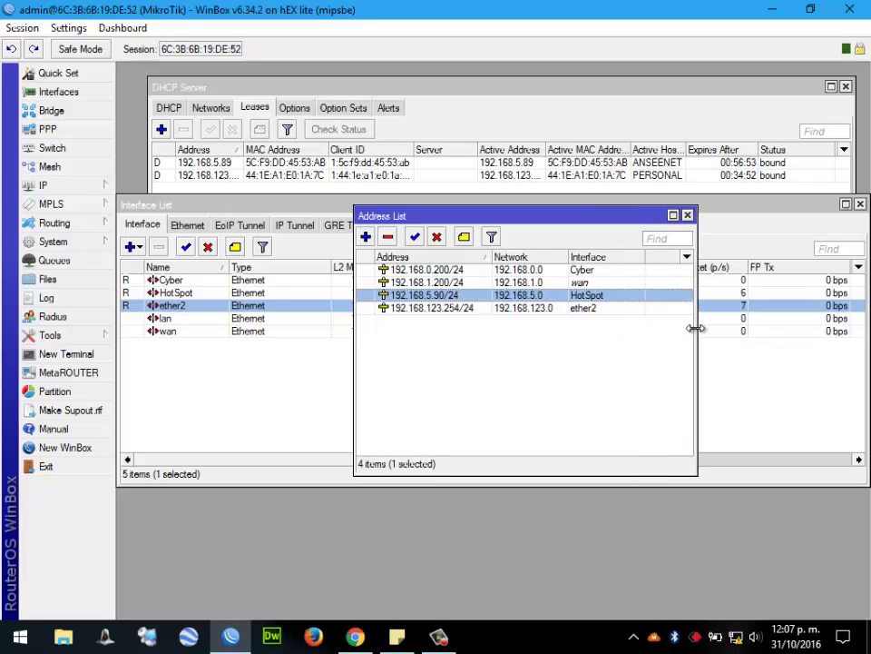
Step: Change 192.168.1.200/24's interface from wan to ether2, apply, and confirm
click(521, 284)
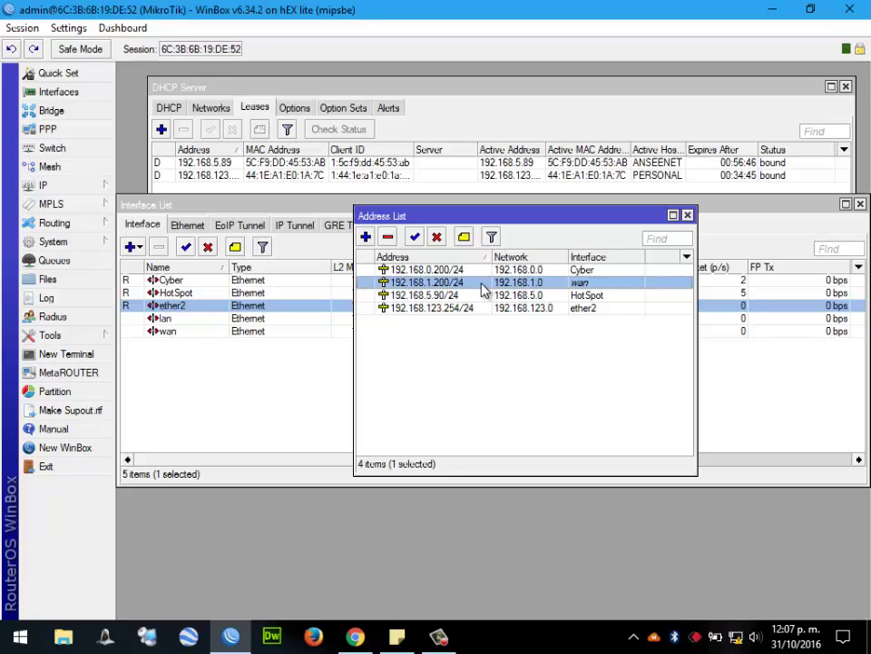
double_click(519, 283)
click(519, 316)
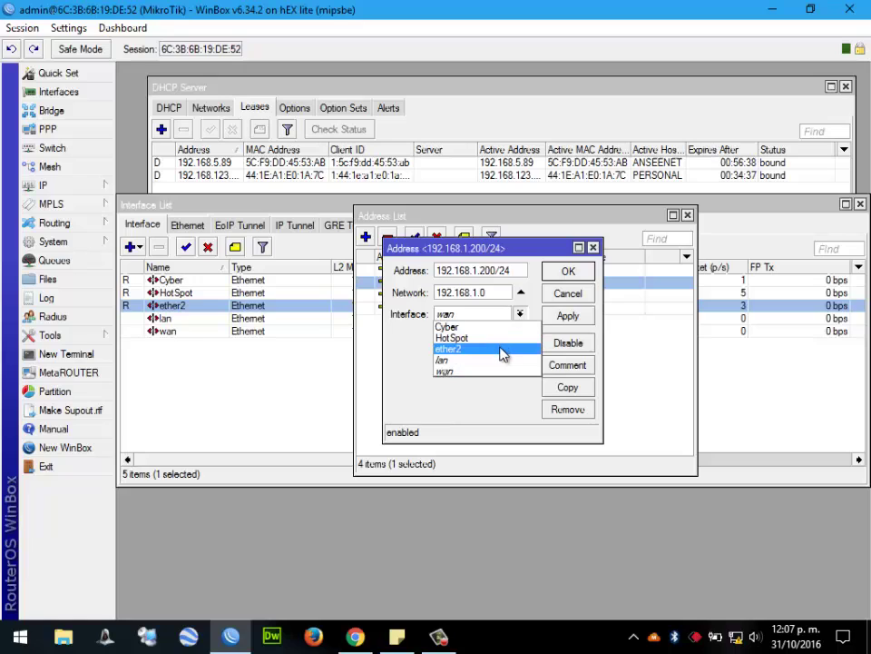
click(502, 351)
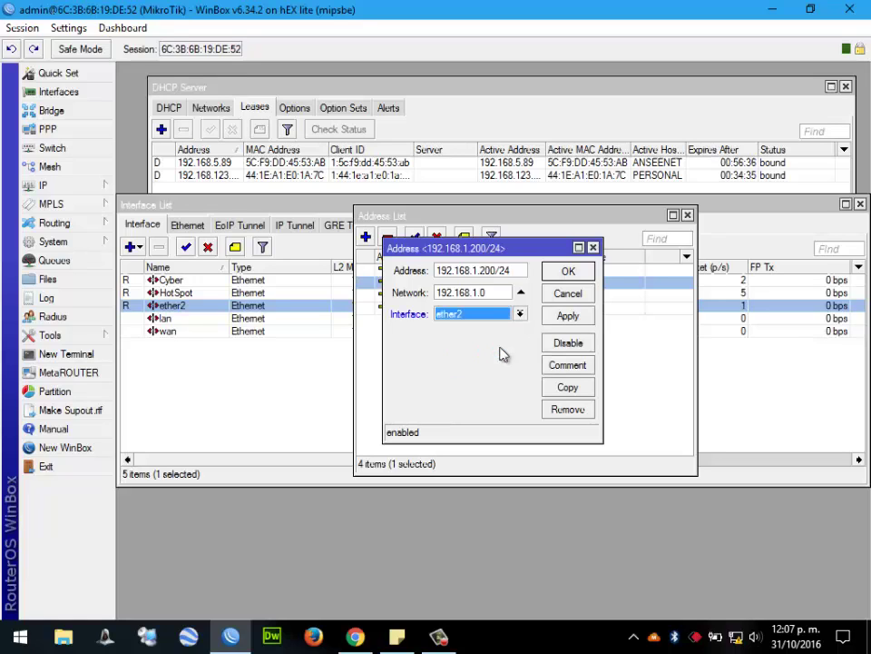
click(565, 321)
click(568, 270)
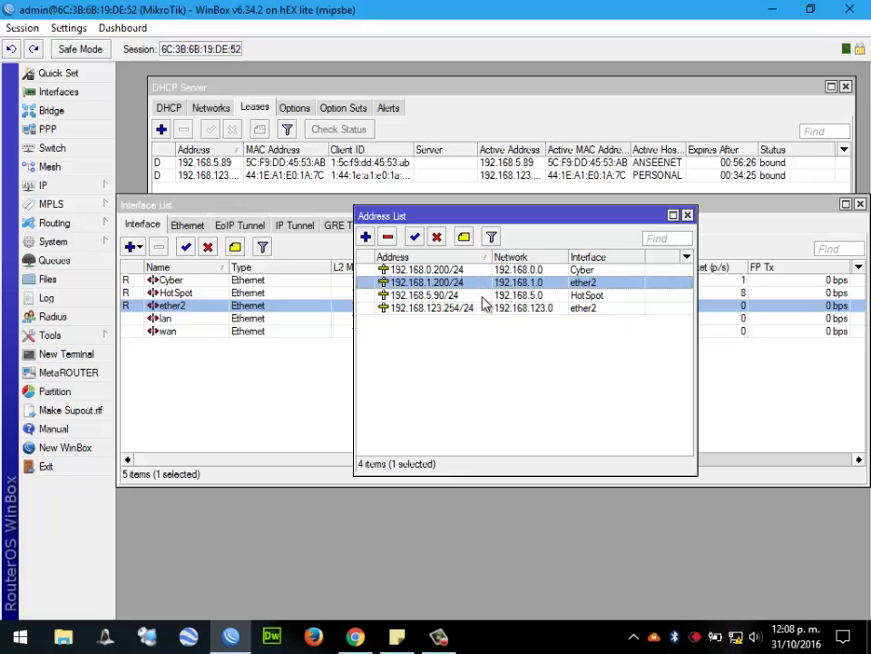
Step: Inspect the 192.168.5.90/24 and 192.168.1.200/24 entries, closing both unchanged
double_click(484, 296)
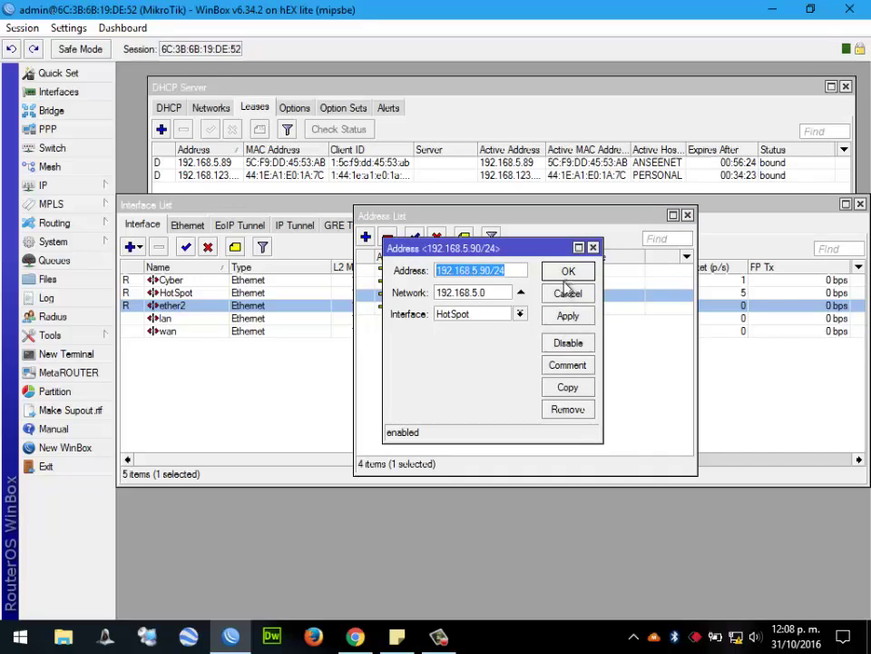
click(568, 273)
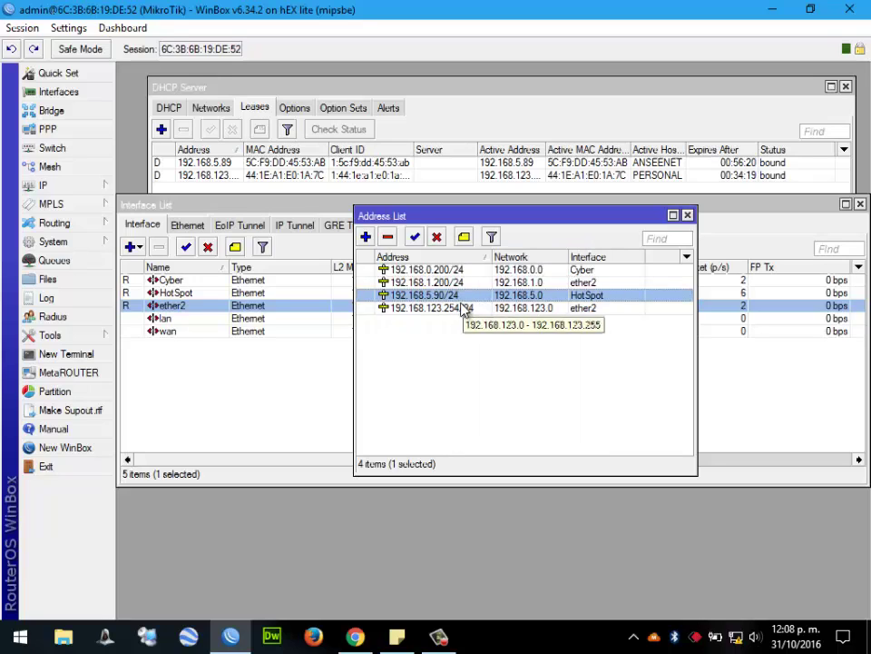
double_click(465, 287)
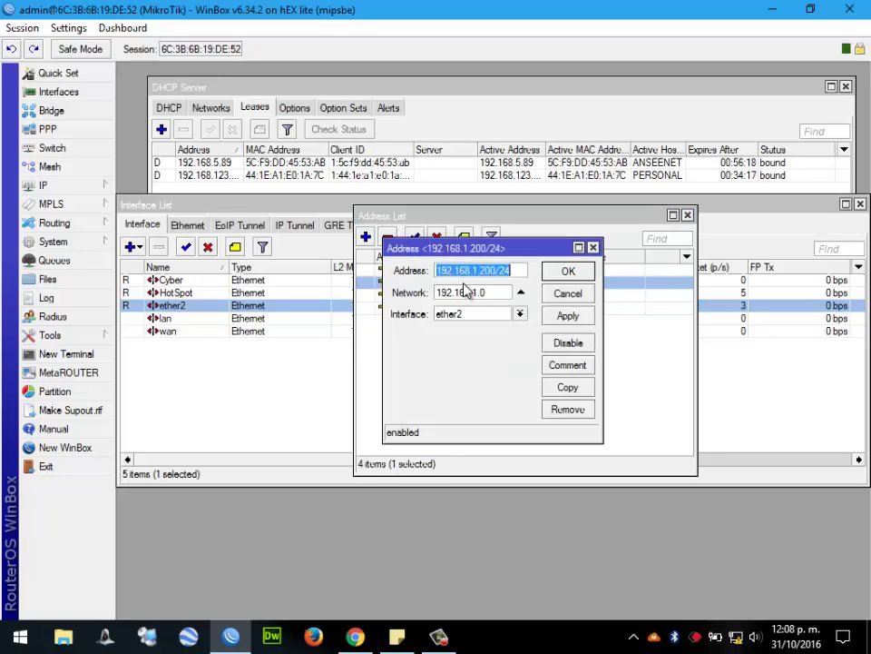
click(520, 313)
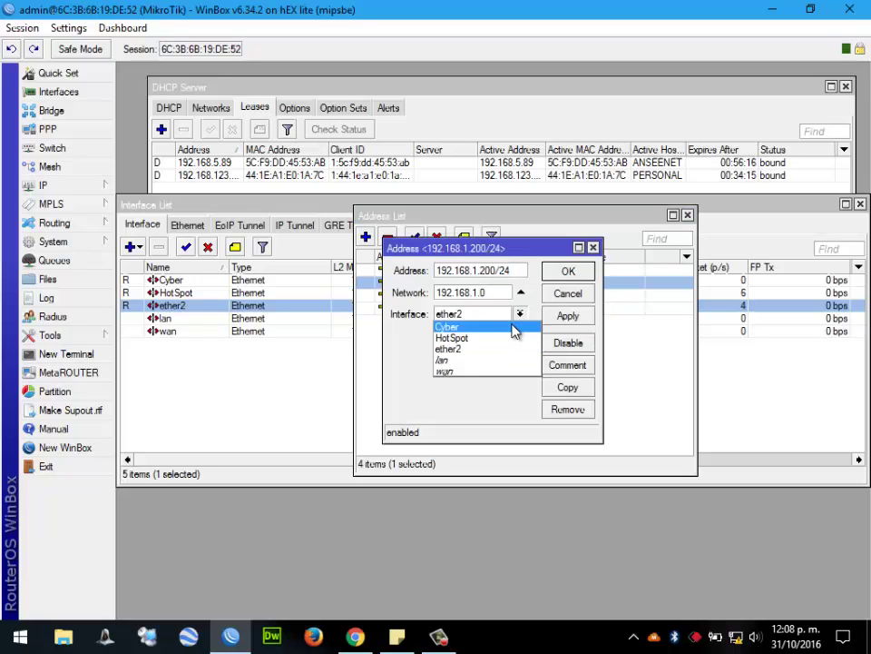
click(592, 250)
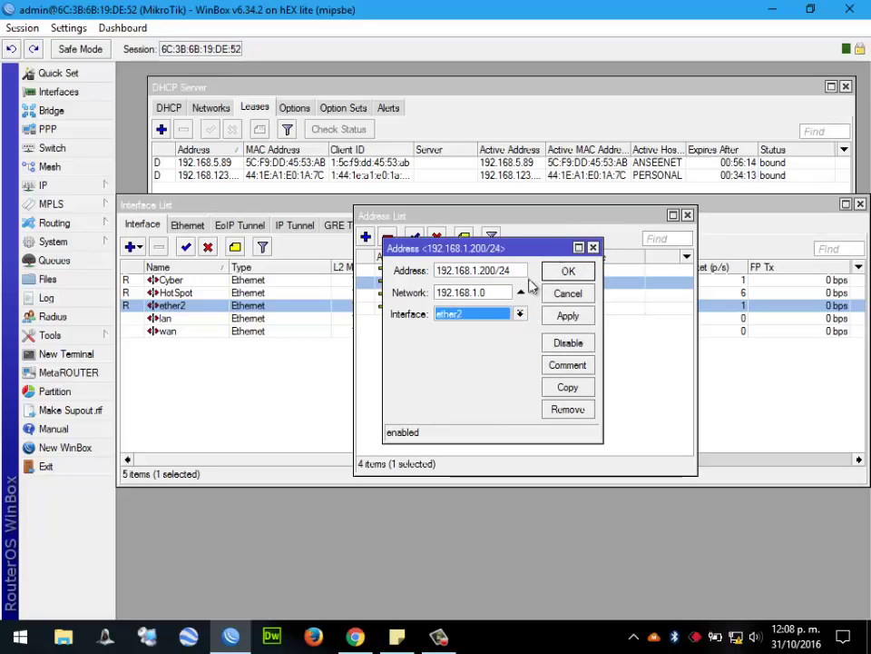
click(593, 248)
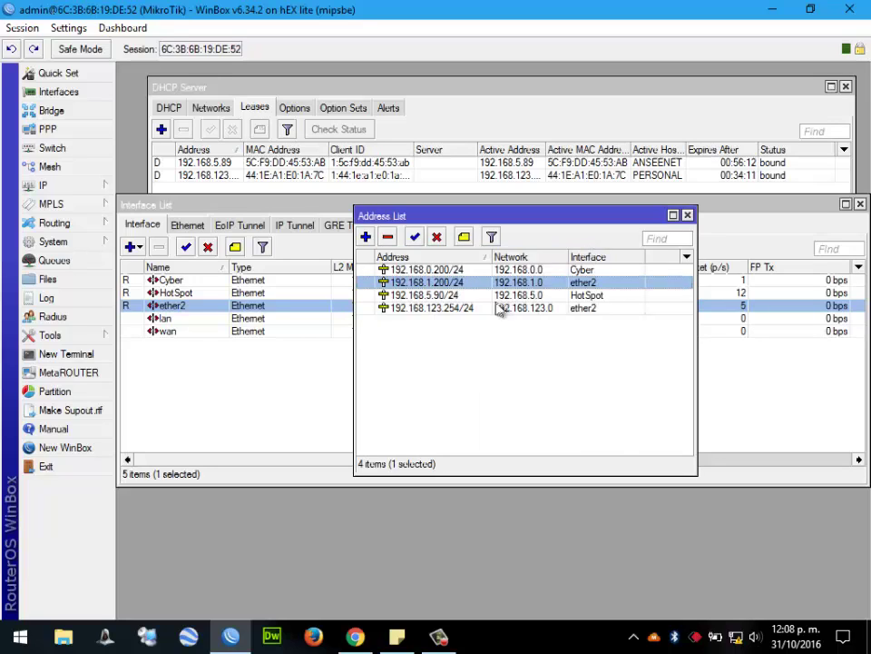
Step: Set the 192.168.123.254/24 address's interface to lan
double_click(502, 305)
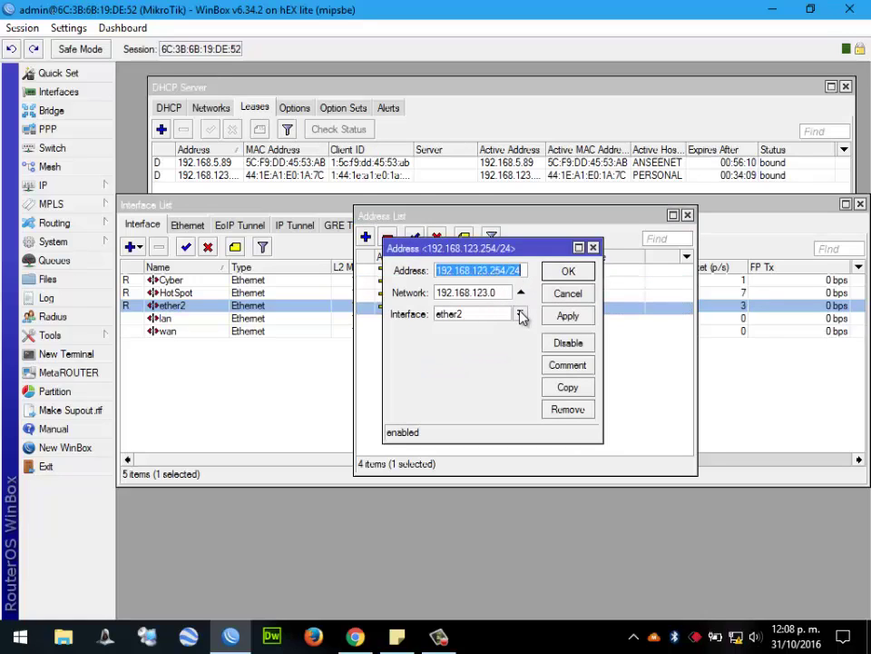
click(519, 313)
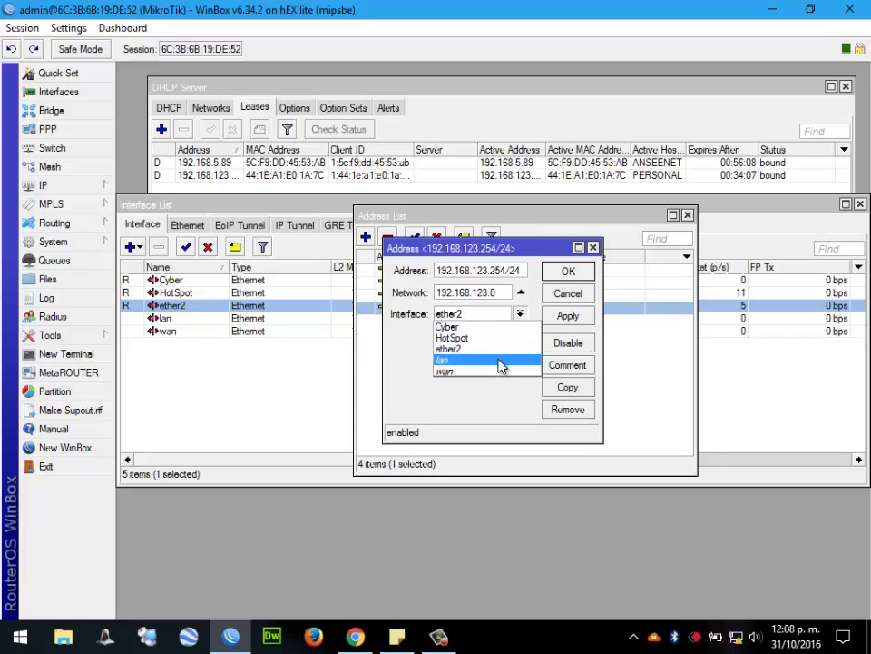
click(501, 362)
click(569, 271)
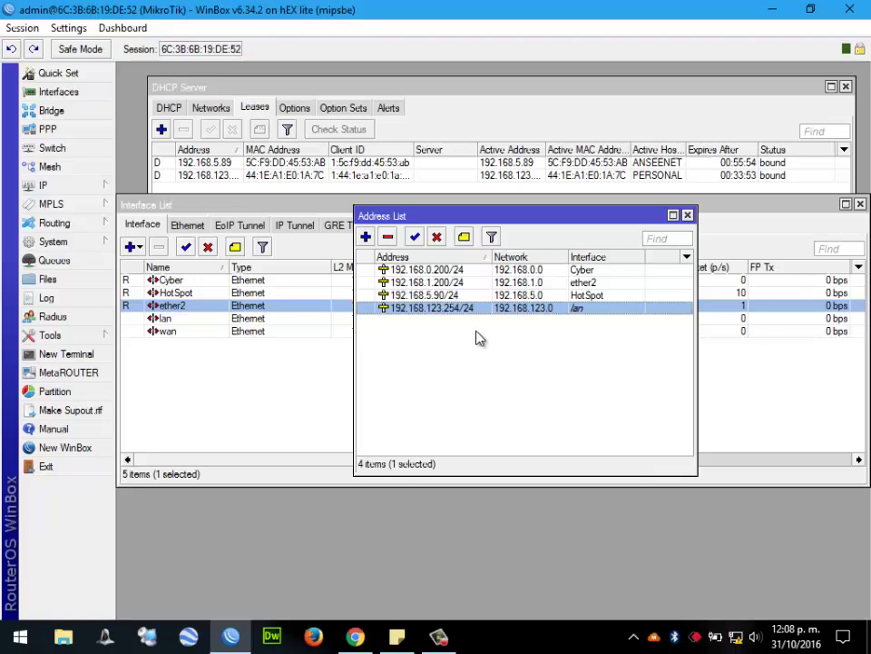
Step: Set the 192.168.1.200/24 address's interface to Cyber
double_click(443, 283)
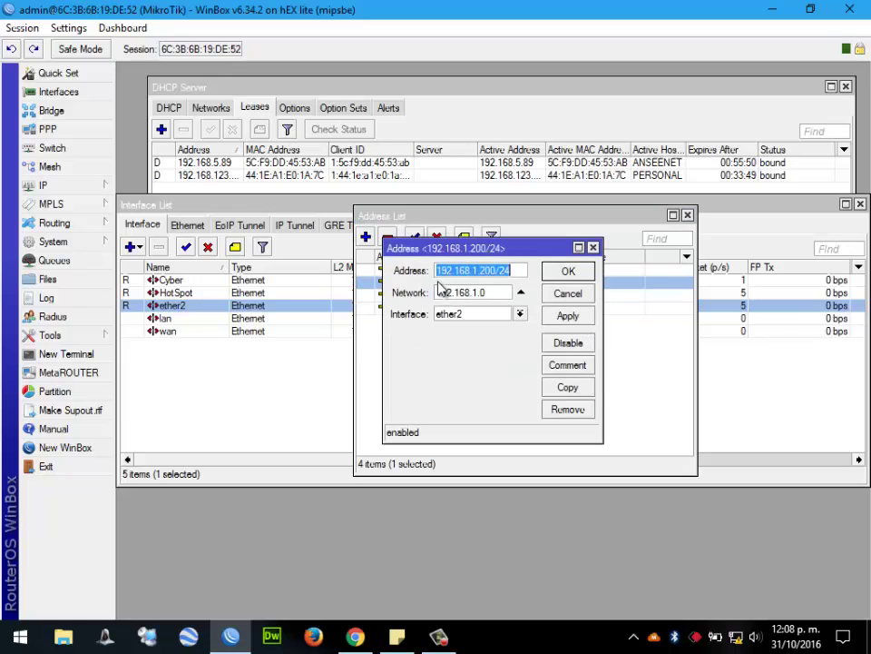
click(520, 314)
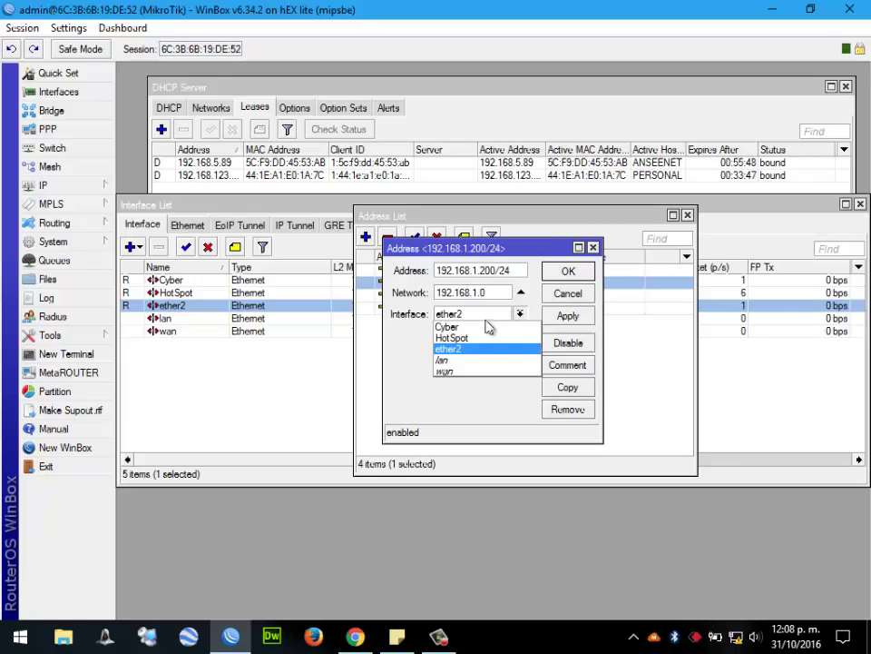
click(486, 328)
click(564, 271)
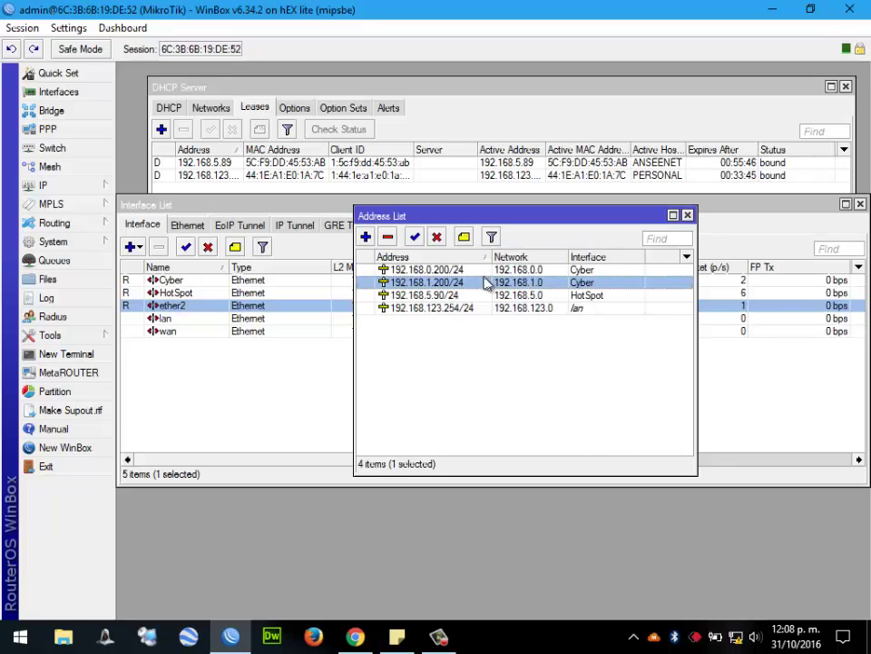
Step: Check that 192.168.0.200/24 stays on Cyber and close it
double_click(466, 270)
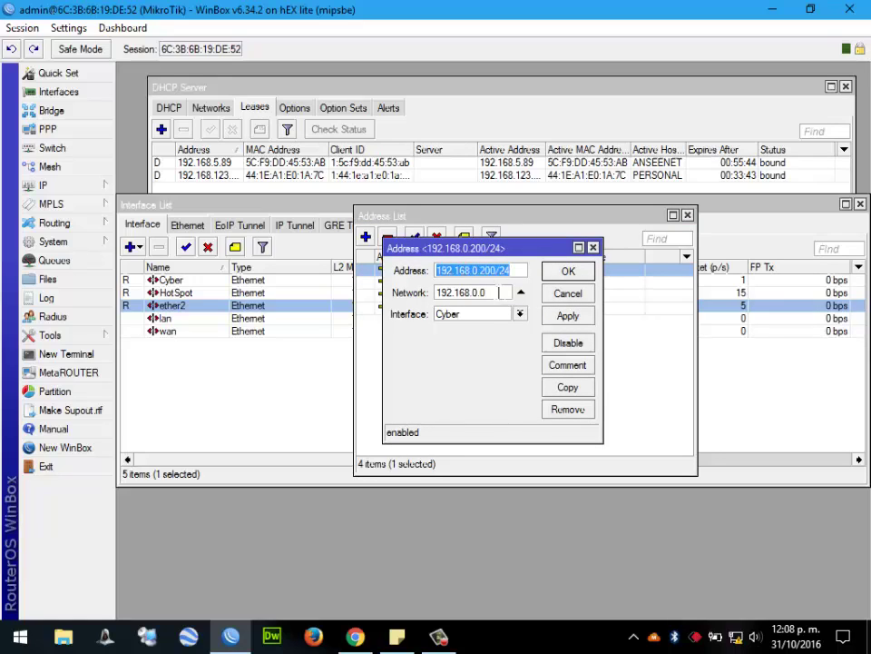
click(521, 314)
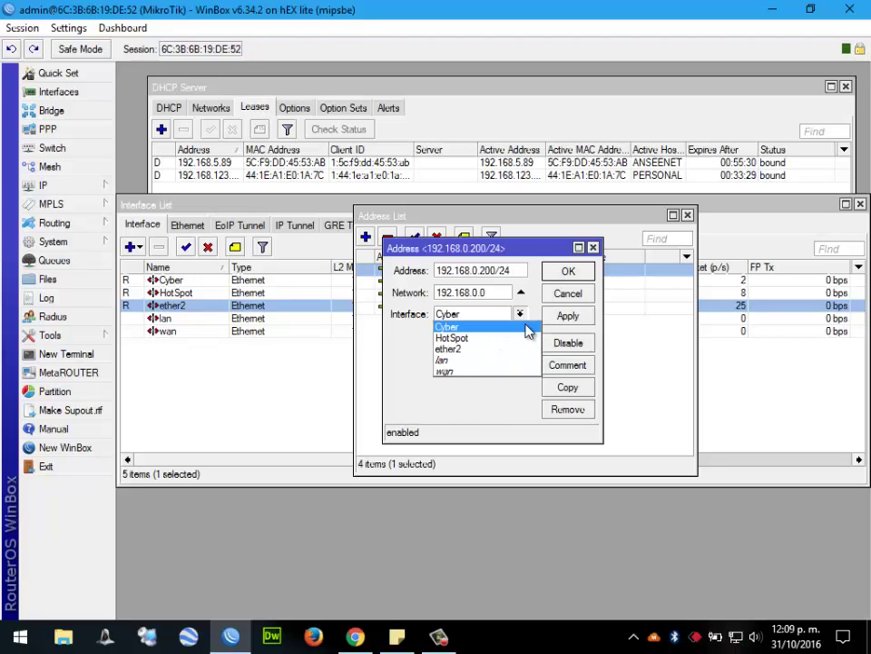
click(597, 249)
click(593, 248)
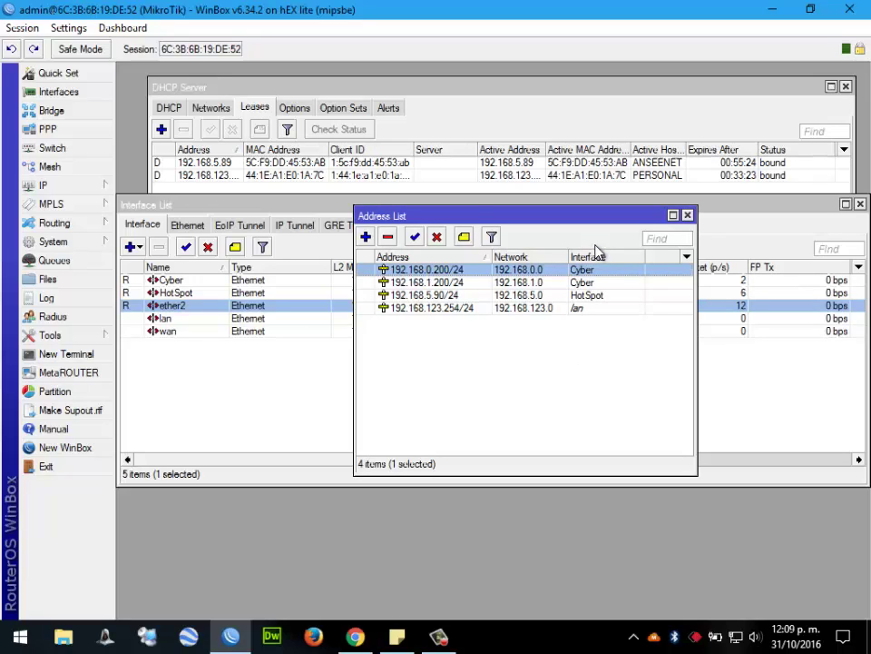
click(45, 186)
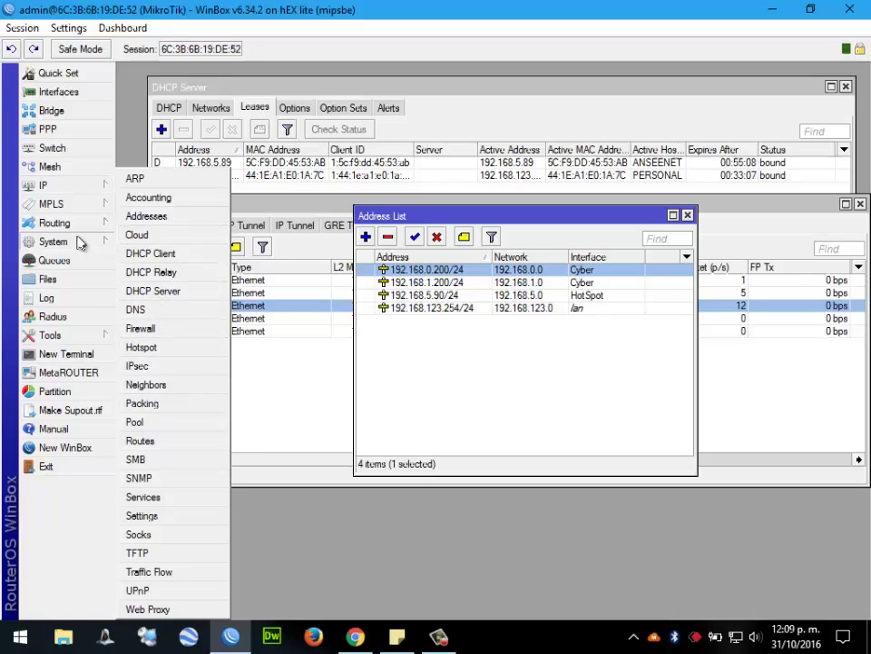
Step: Reset the router configuration with No Default Configuration ticked and confirm the reboot
mouse_move(82, 245)
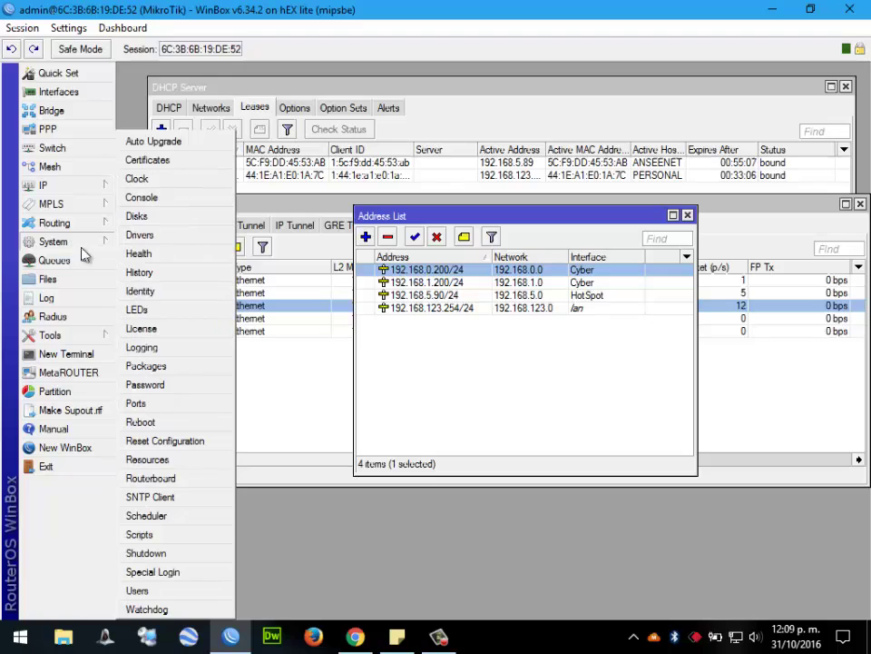
click(163, 441)
click(439, 337)
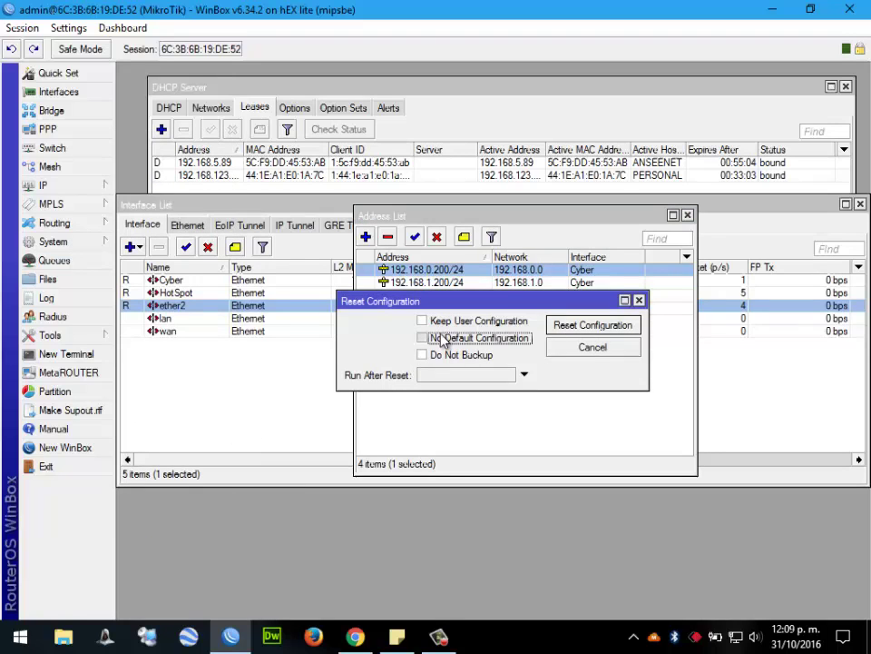
click(584, 329)
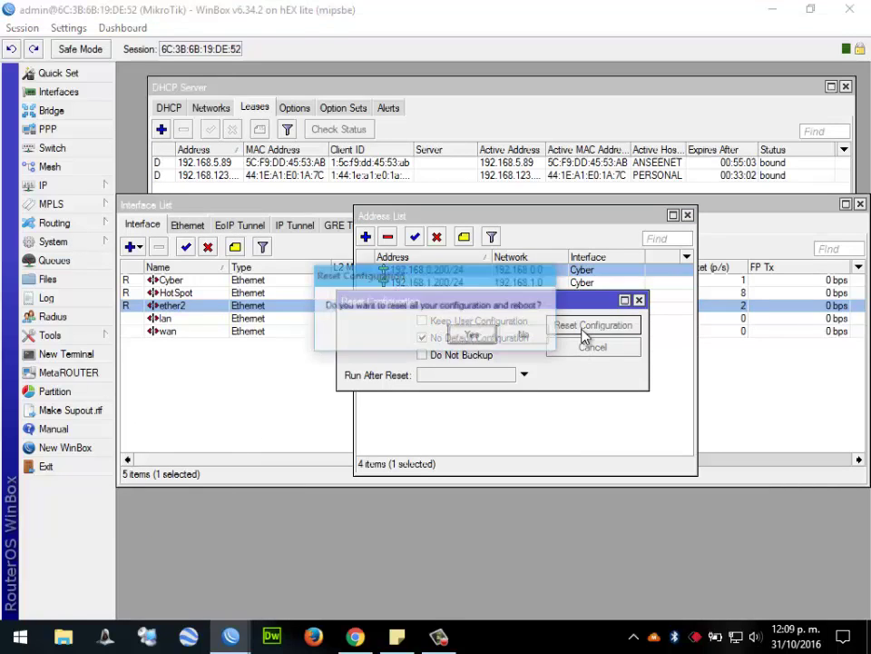
click(480, 337)
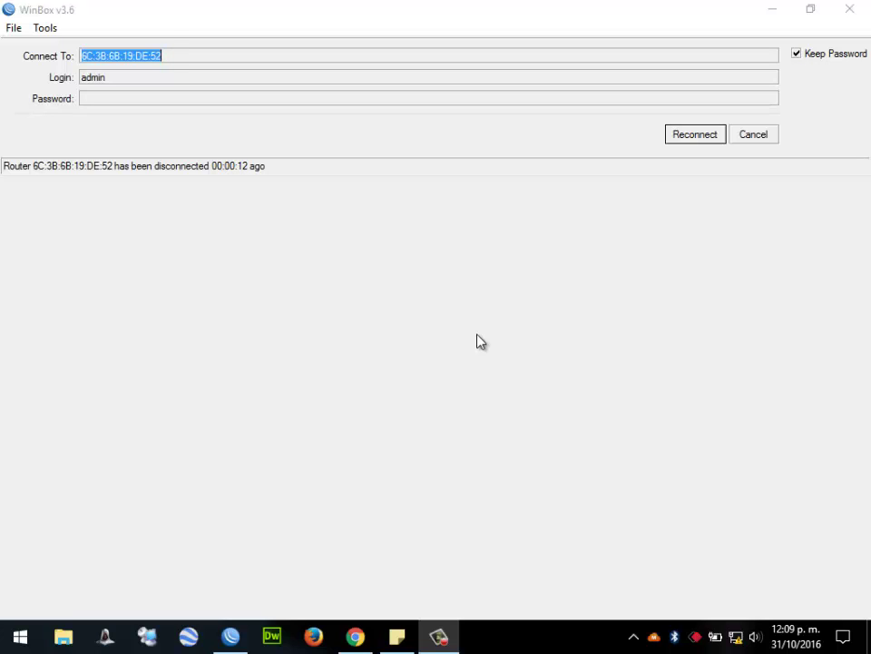
Step: Reconnect to the reset router 6C:3B:6B:19:DE:54 from the refreshed Neighbors list
click(710, 138)
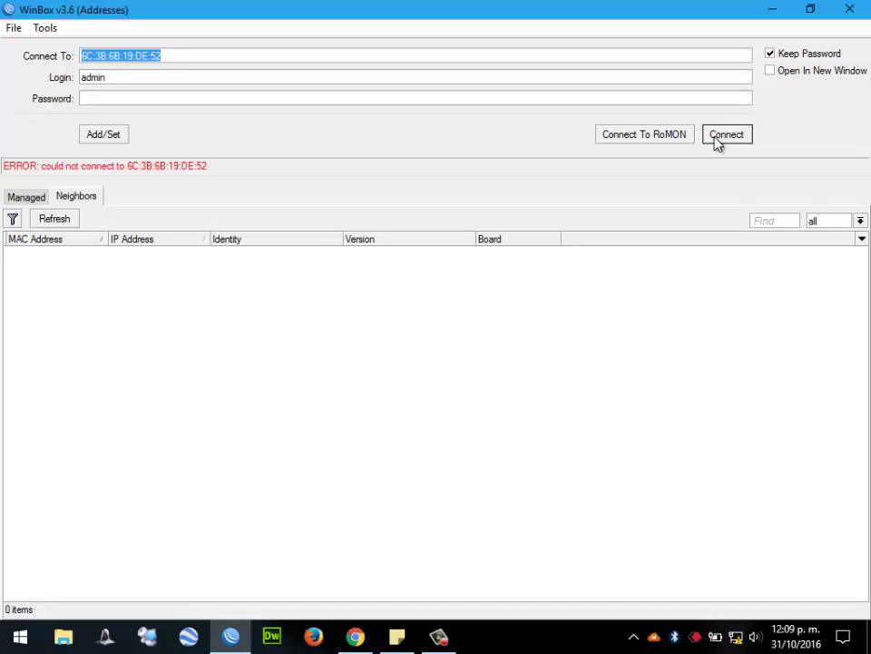
click(730, 137)
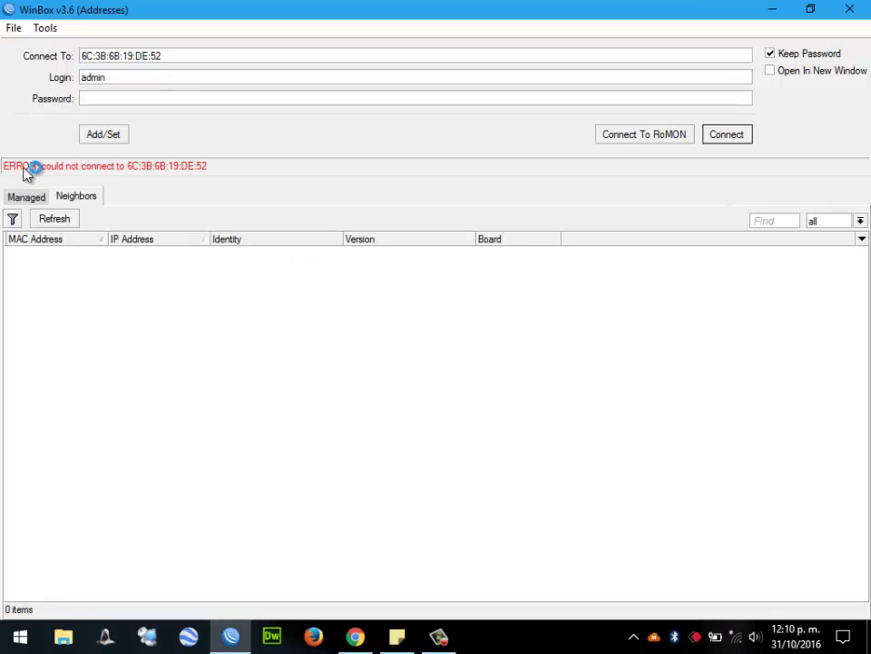
click(53, 219)
click(57, 251)
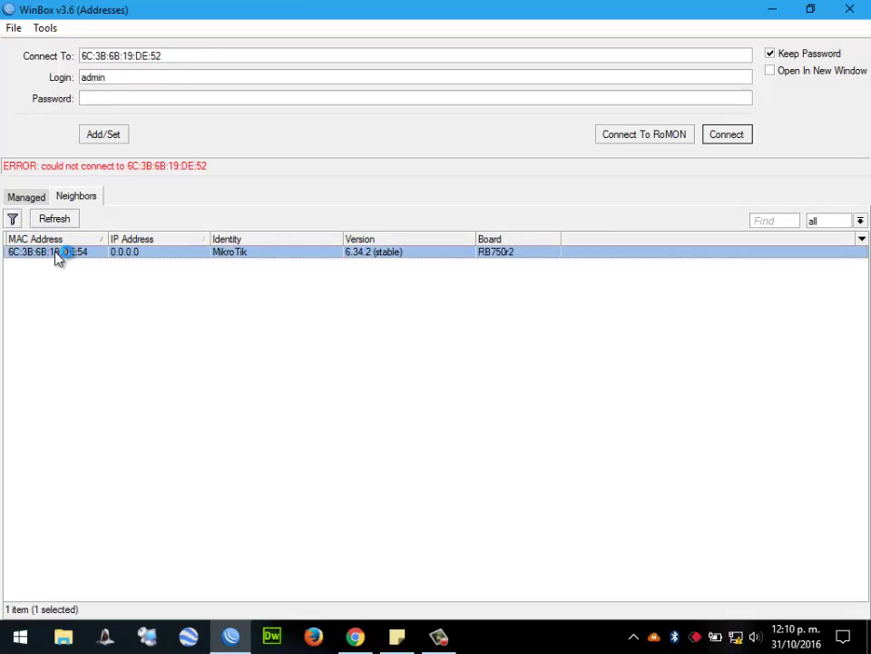
click(741, 144)
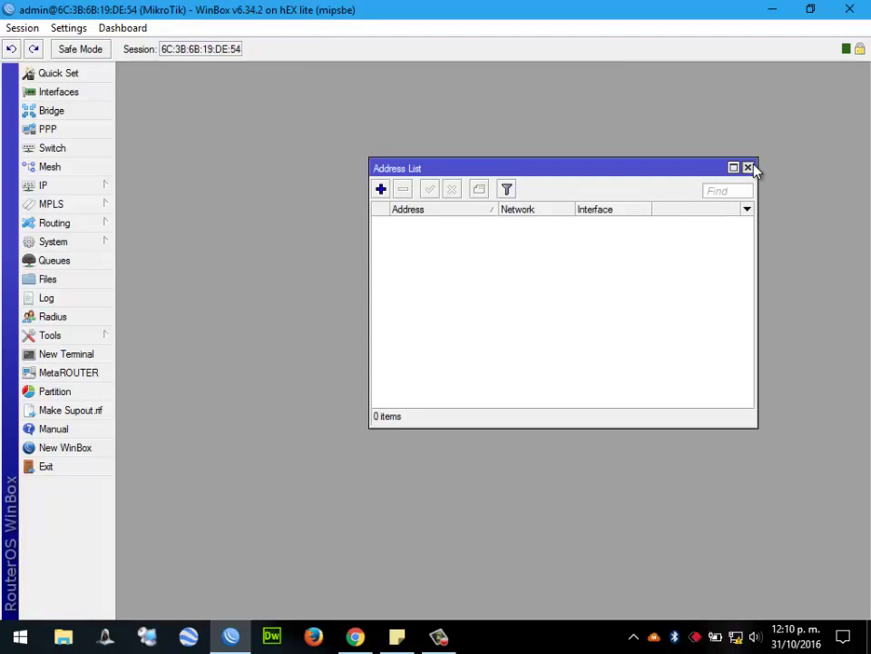
Step: Rename ether1 to WAN with the comment 'ether1'
click(748, 168)
click(96, 97)
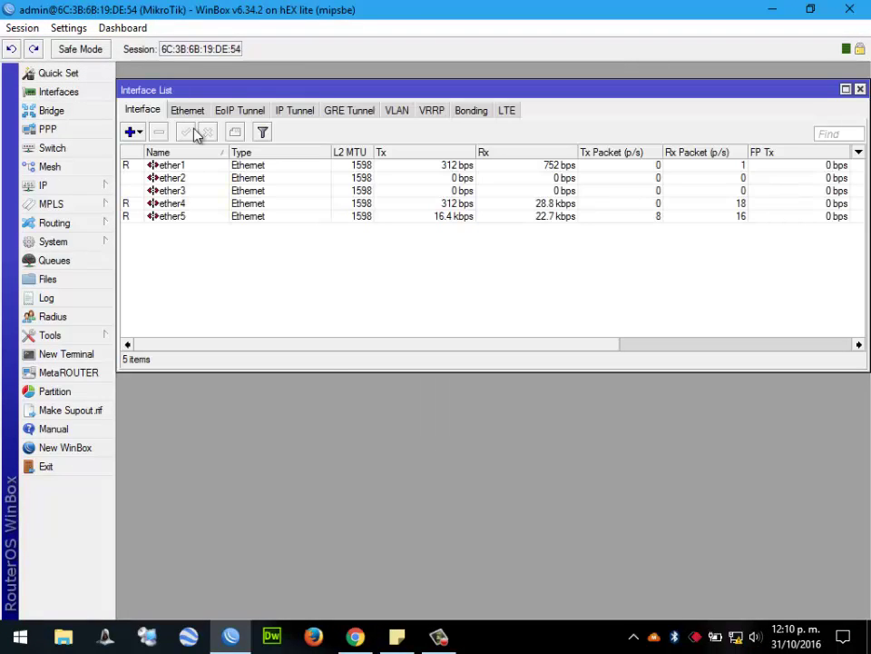
double_click(168, 167)
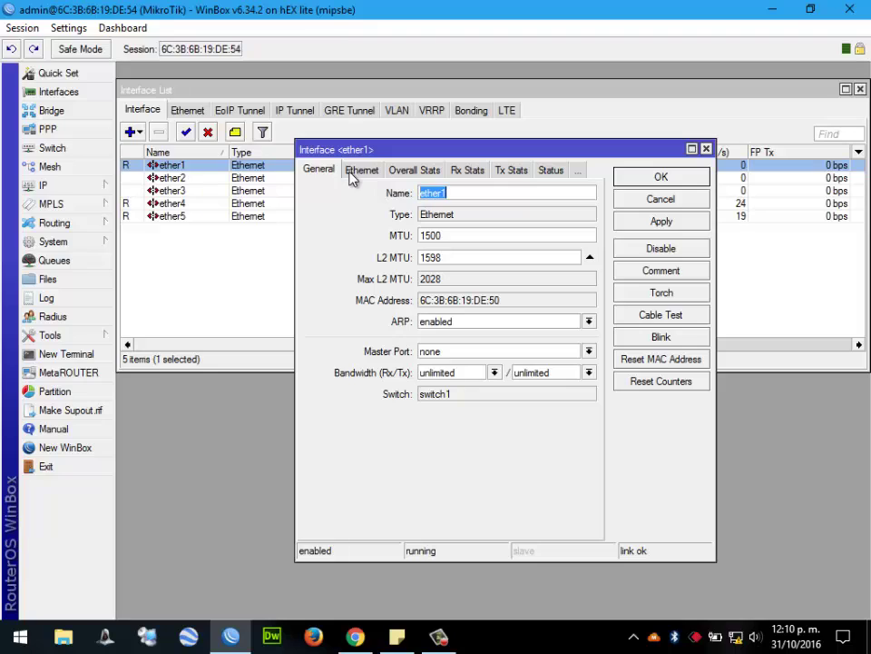
text(WAN)
click(659, 275)
text(eth)
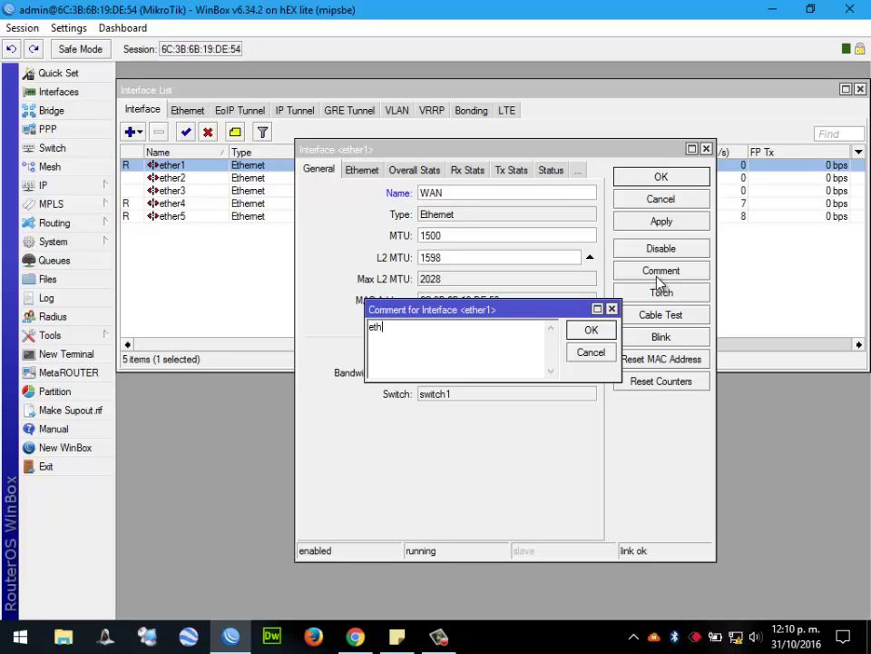
text(er1)
click(594, 332)
click(625, 178)
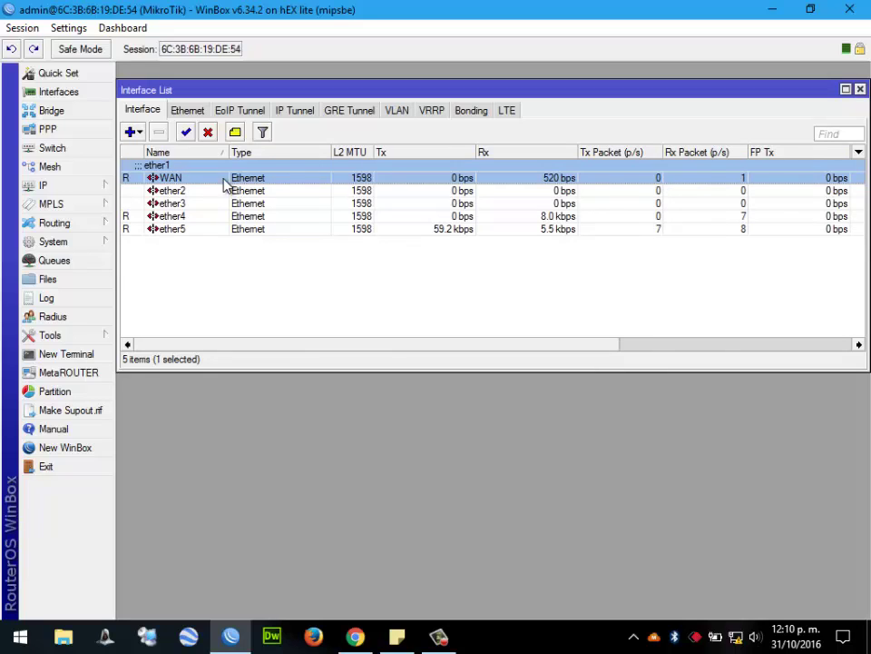
Step: Rename ether4 to LAN, commenting it with its original port name
click(184, 218)
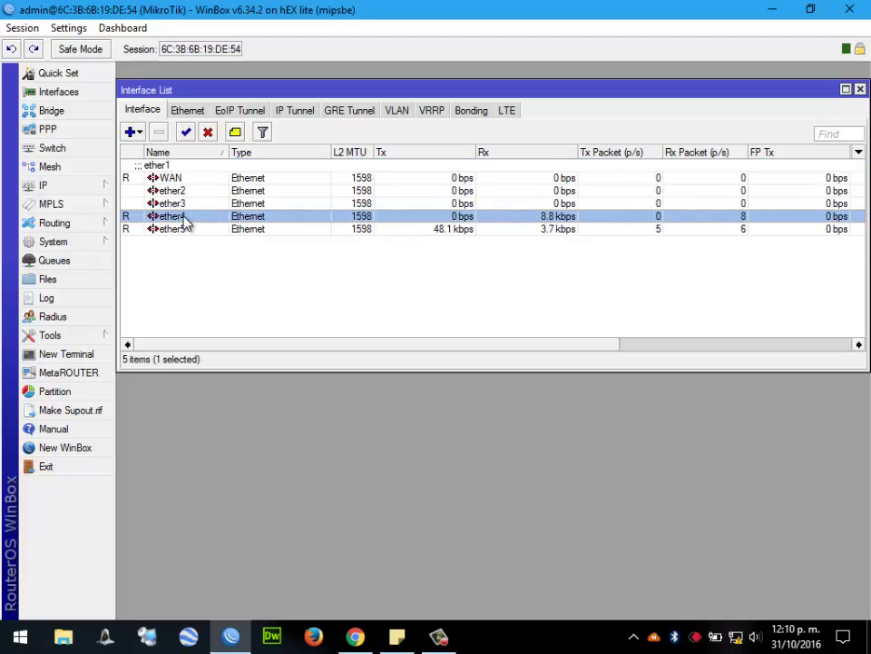
double_click(184, 218)
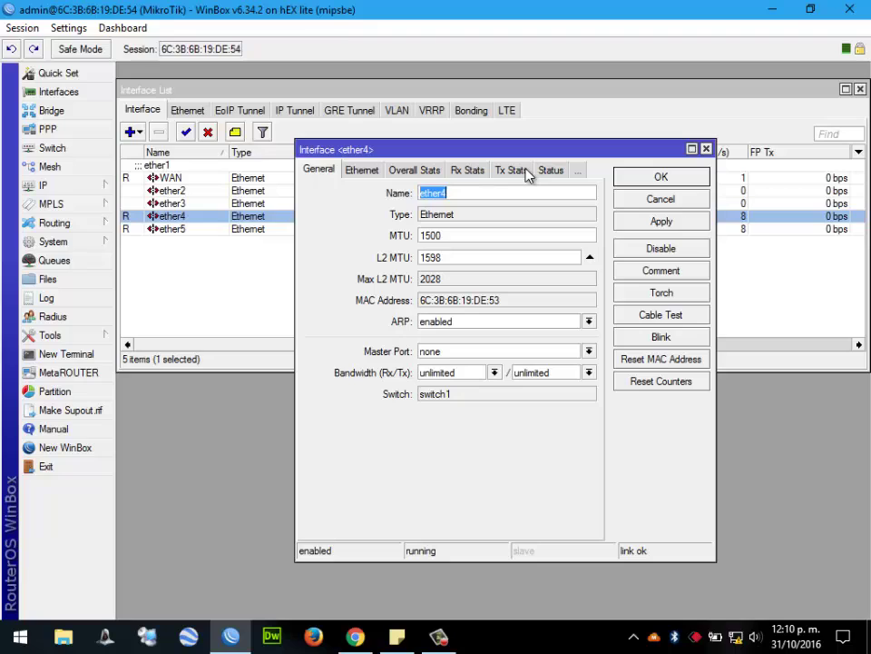
text(LAN)
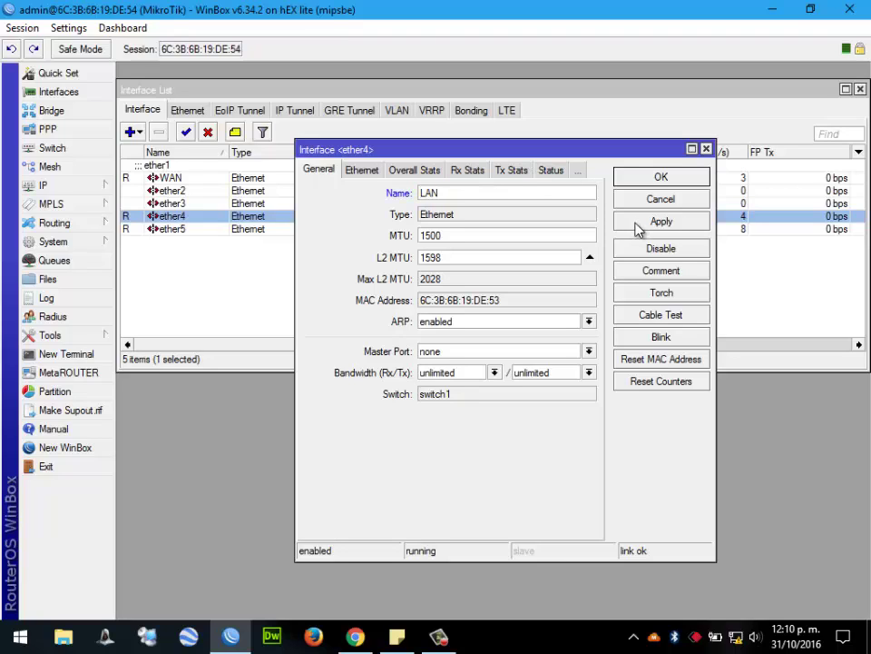
click(656, 272)
text(e)
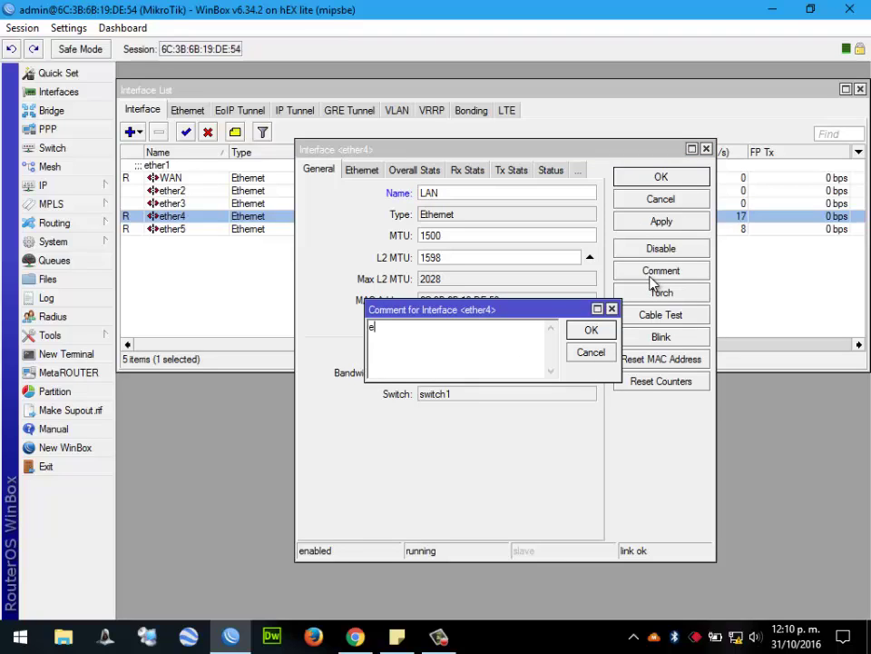
text(ther4)
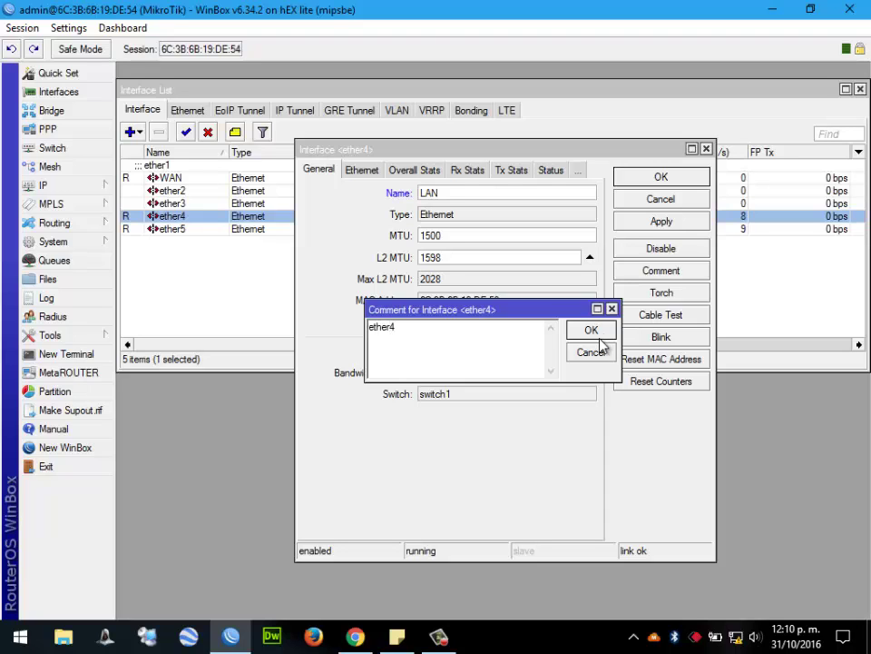
click(589, 331)
click(656, 176)
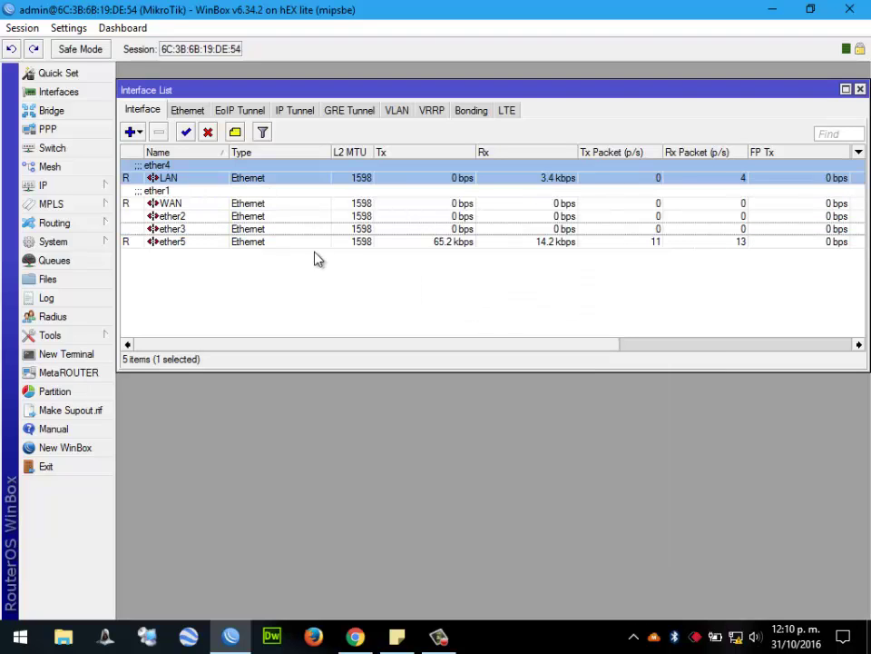
Step: Rename ether5 to HotSpot with the comment 'ether5'
double_click(188, 243)
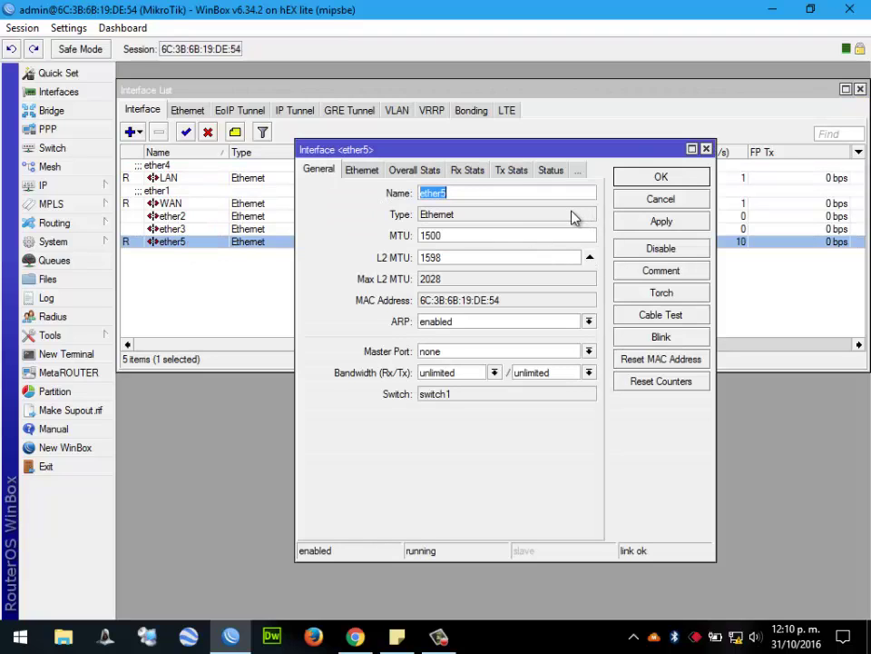
text(HotSpot)
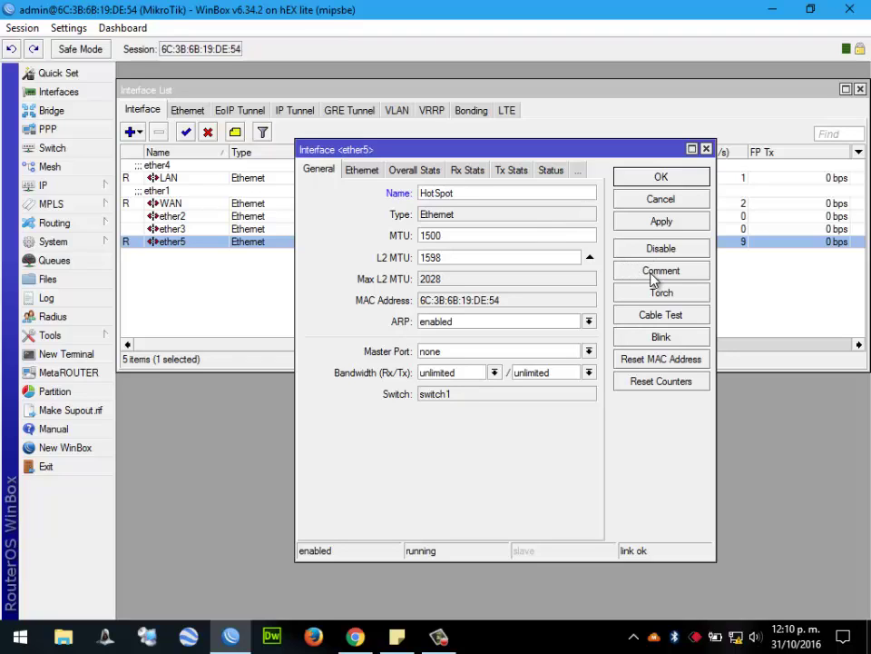
click(652, 272)
text(ether5)
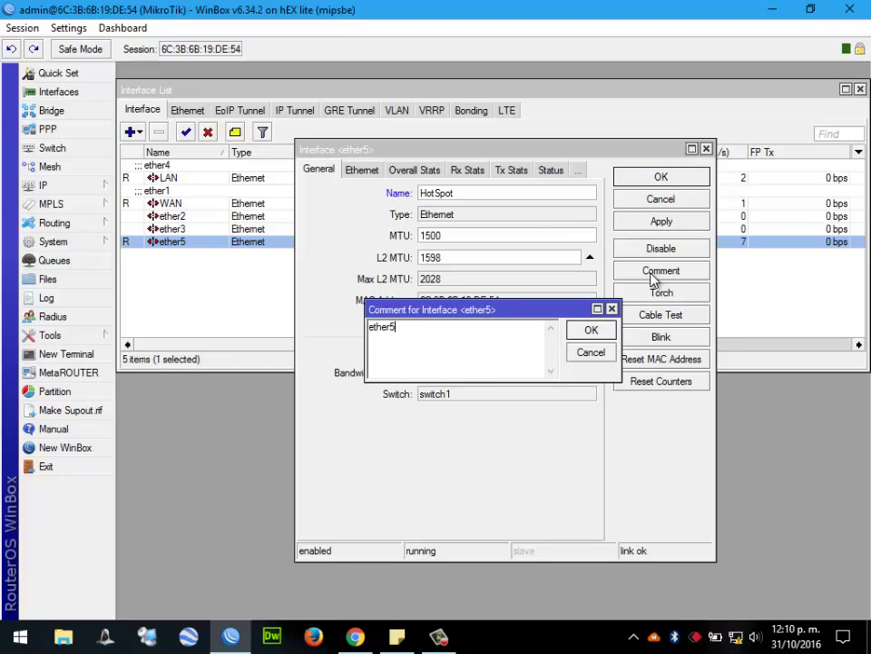
click(598, 329)
click(658, 180)
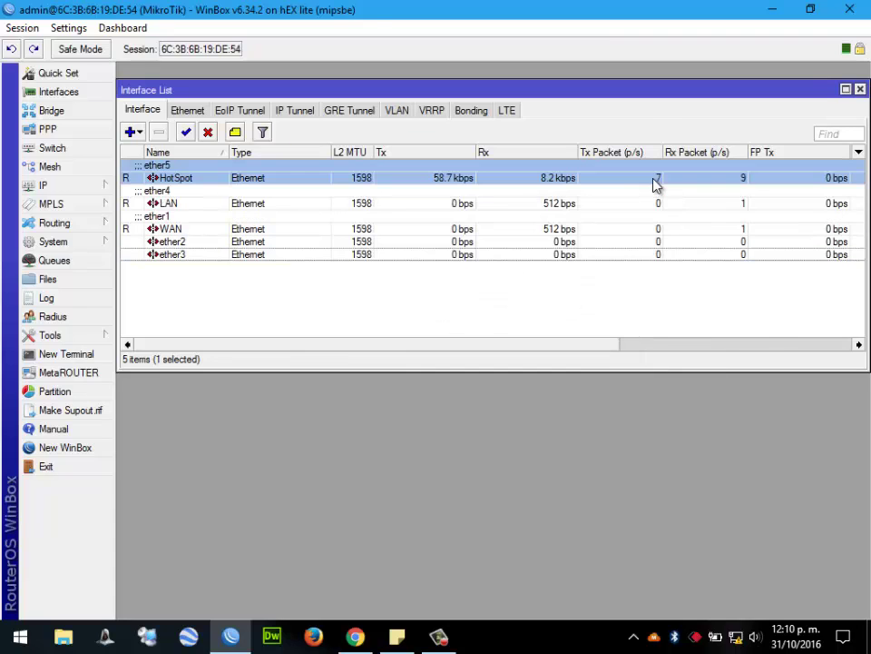
Step: In IP > DNS, enter servers 8.8.8.8 and 8.8.4.4 and tick Allow Remote Requests
click(71, 184)
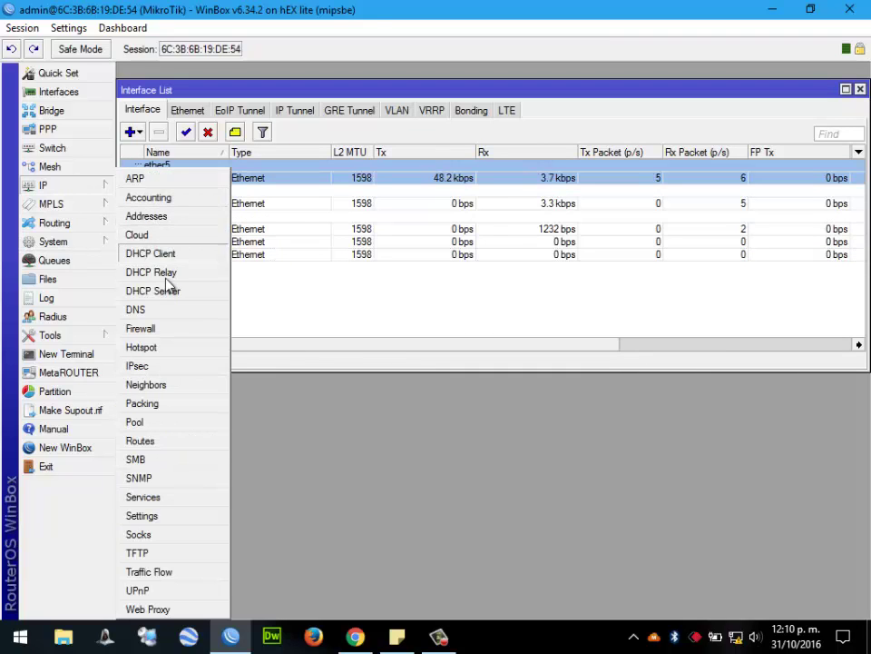
click(160, 314)
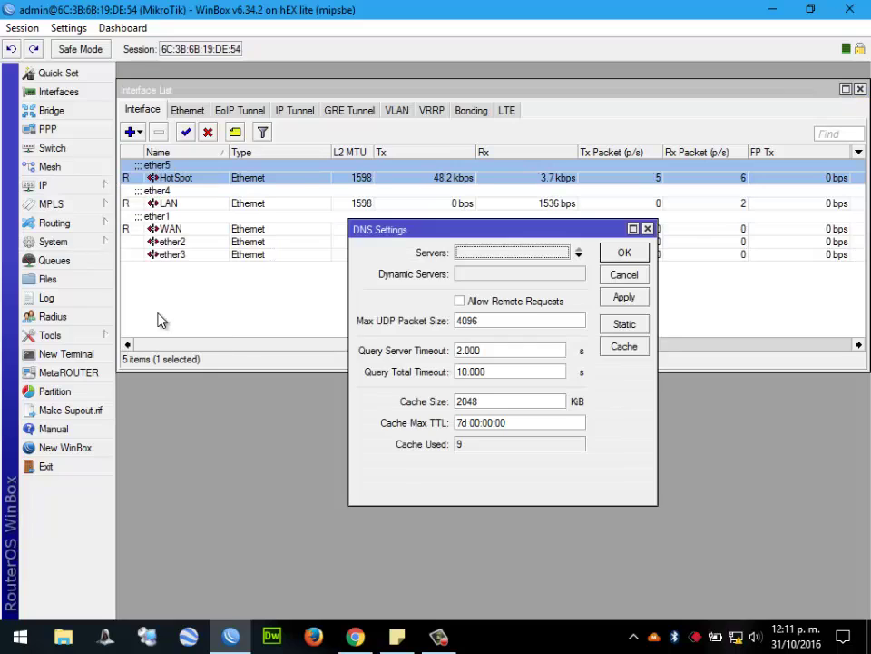
click(507, 253)
text(8.8.8.8)
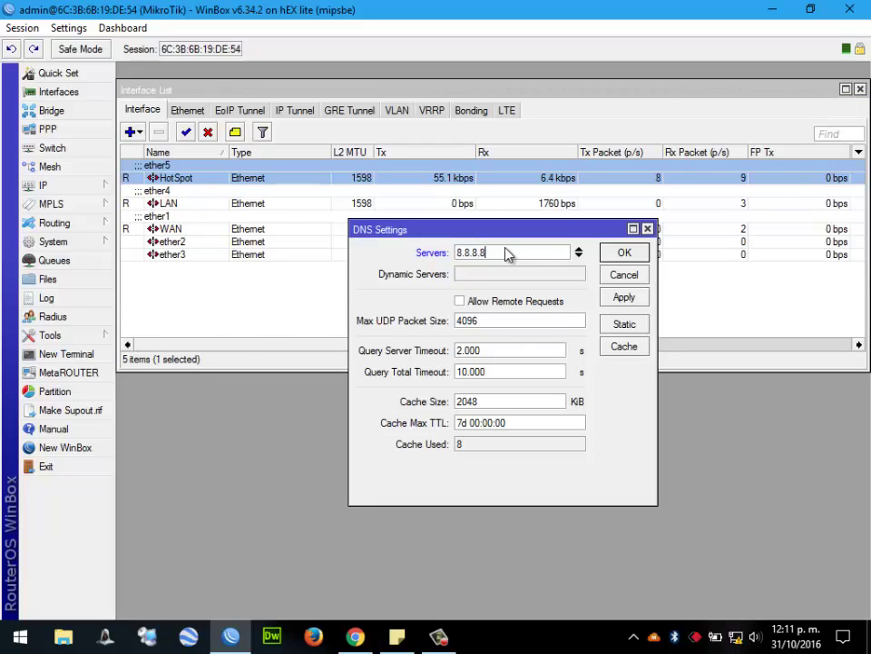
click(580, 256)
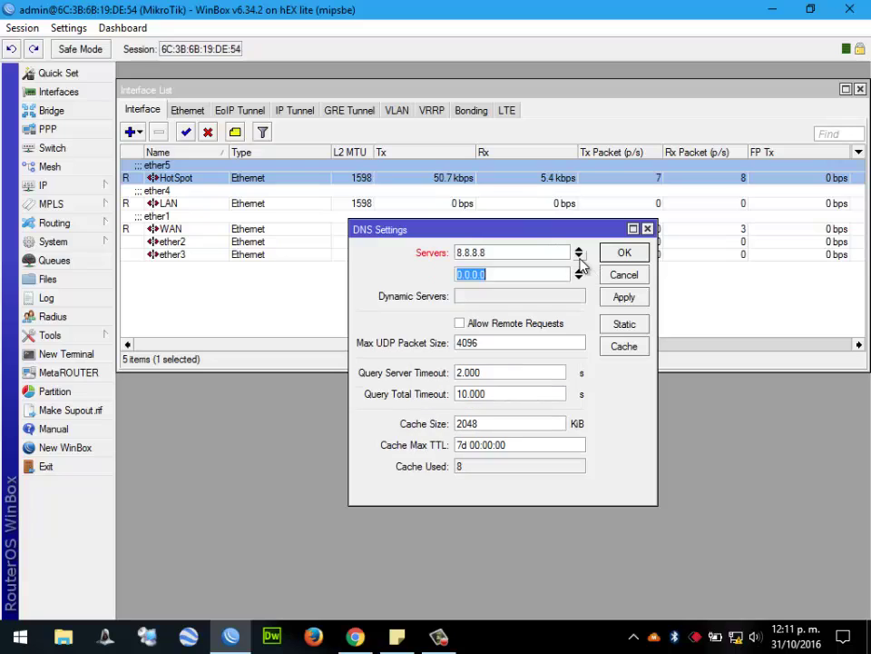
text(8.8.4.4)
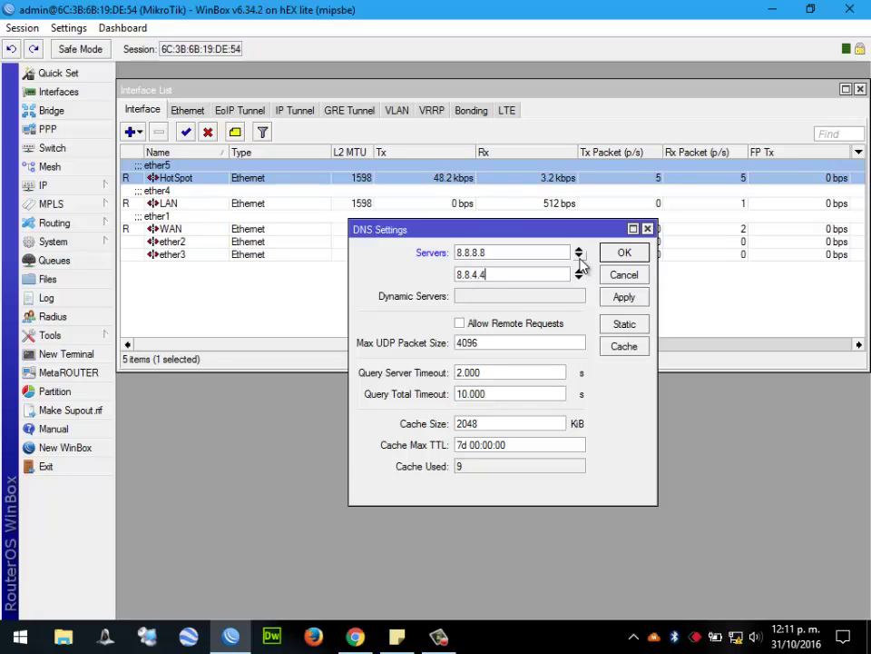
click(460, 324)
click(622, 255)
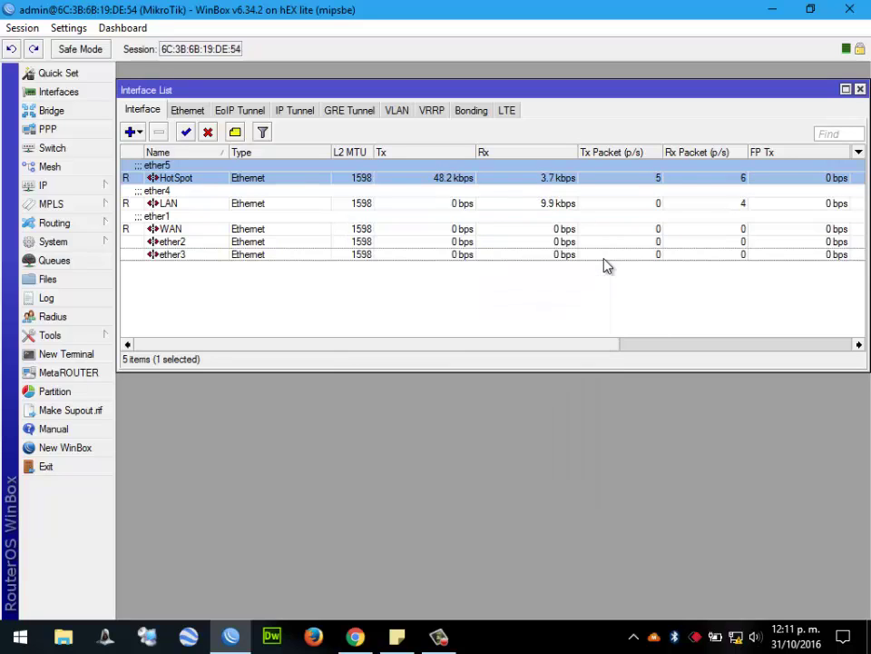
Step: Open Firewall and IP Addresses, reconnect, and add the WAN address 192.168.1.23/24
click(77, 185)
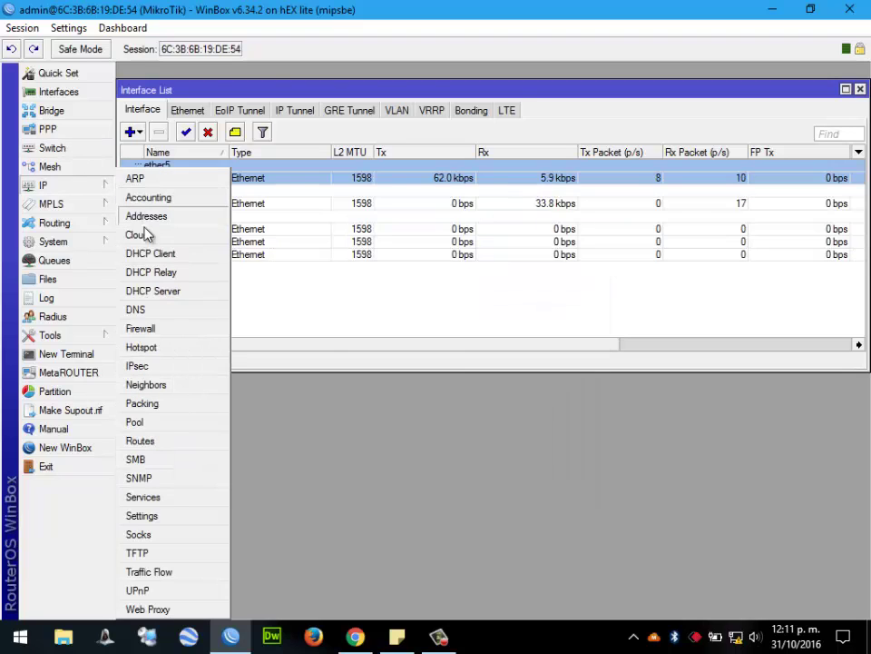
click(150, 331)
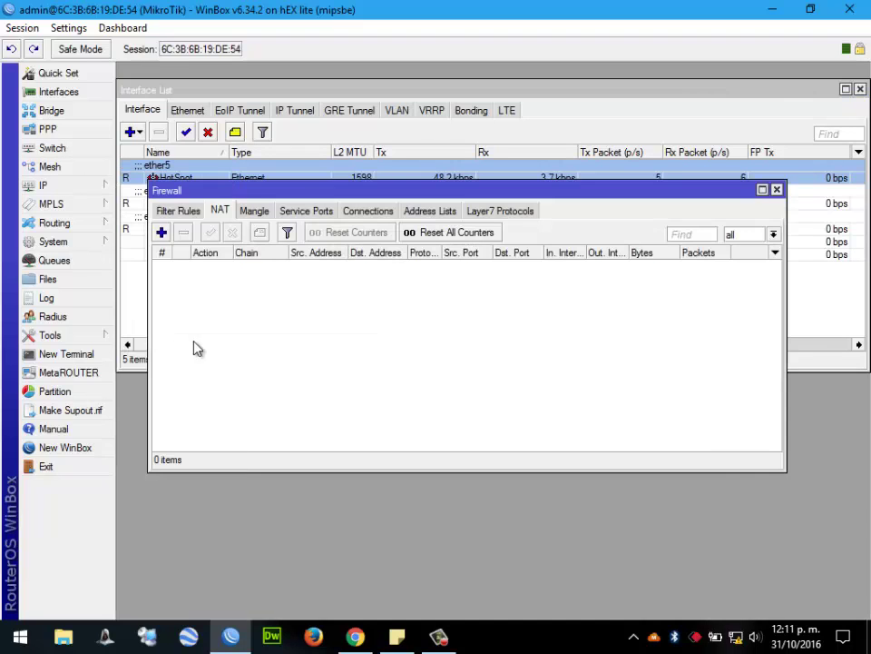
click(97, 182)
click(162, 218)
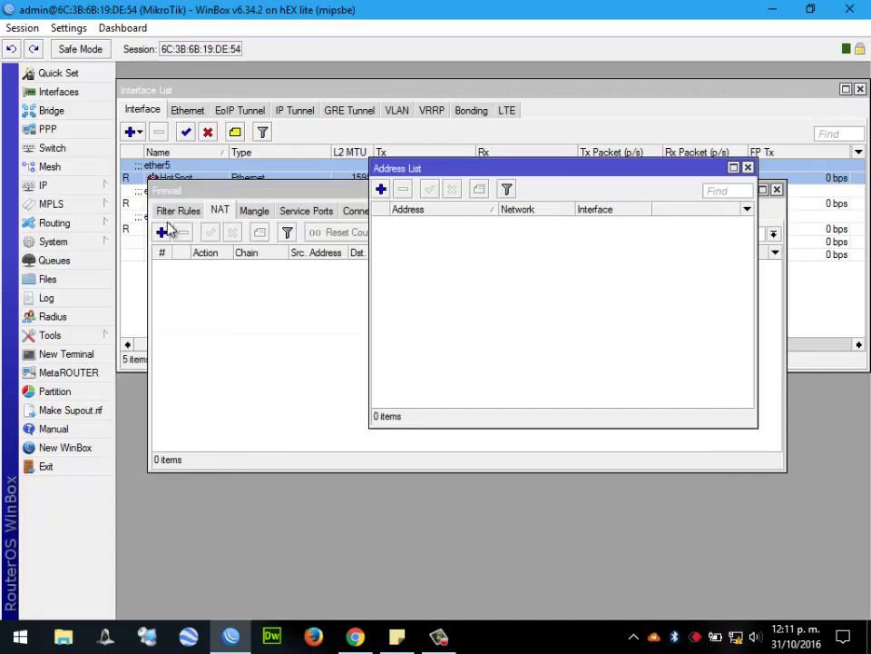
click(388, 189)
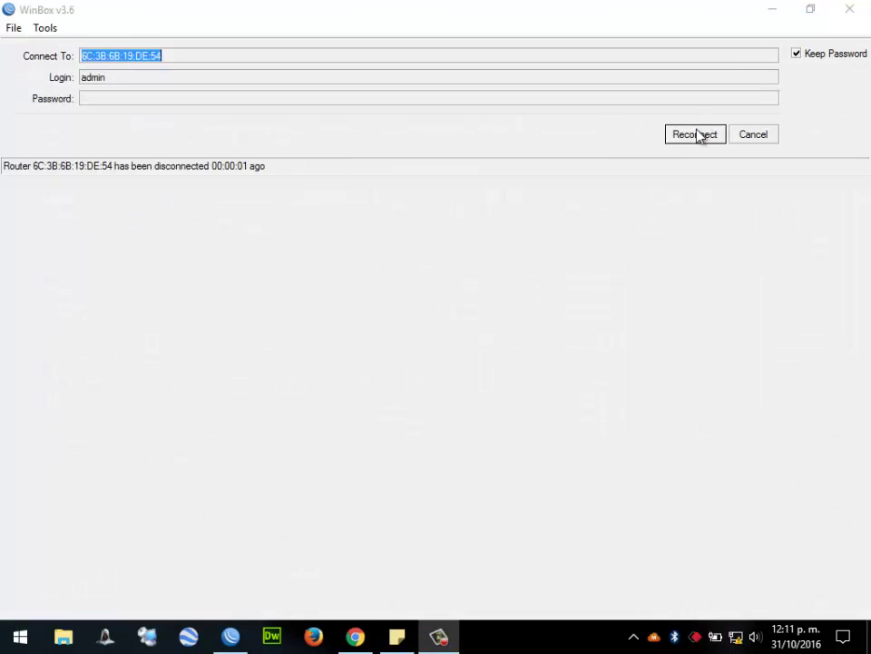
click(699, 135)
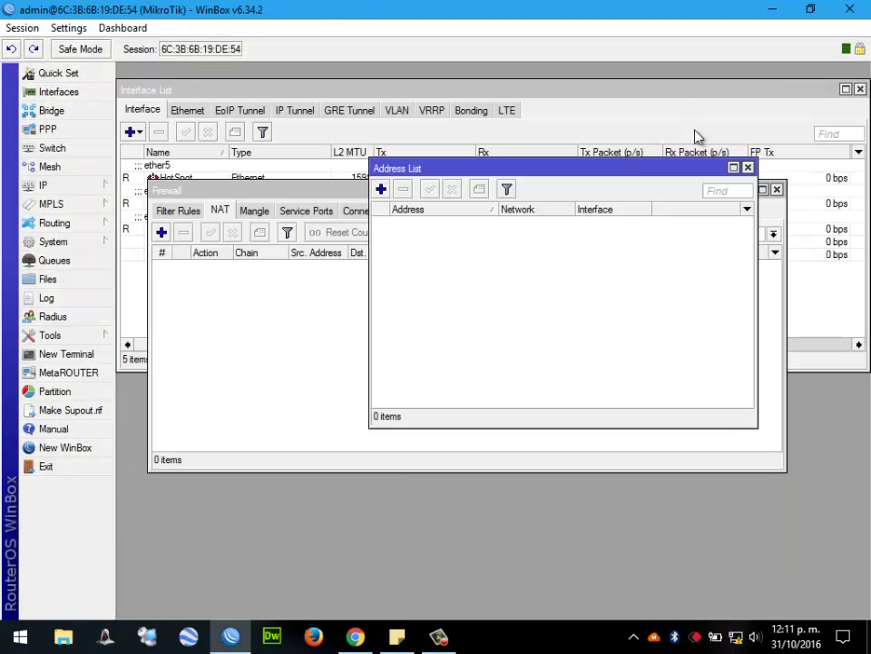
click(383, 192)
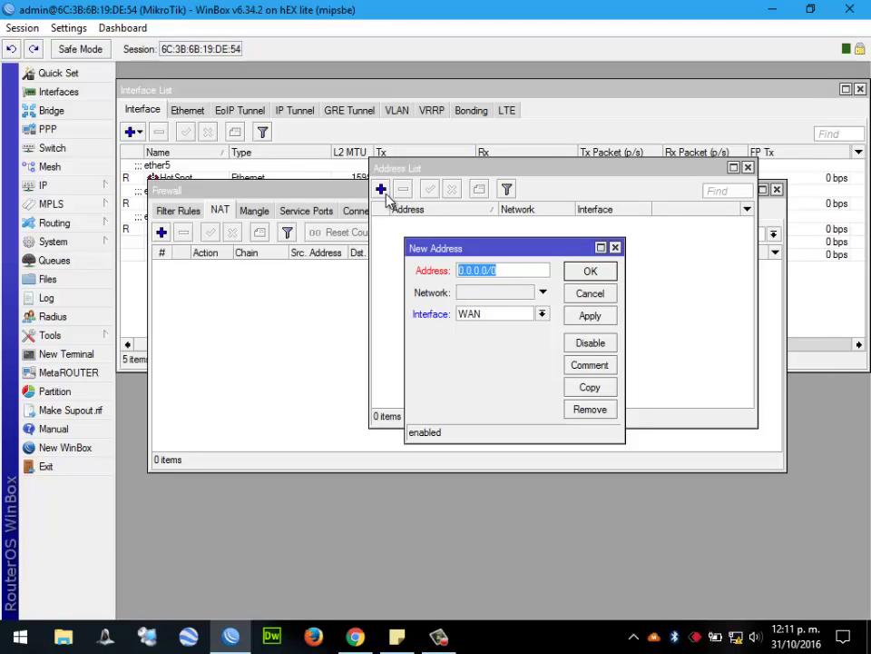
text(192.1)
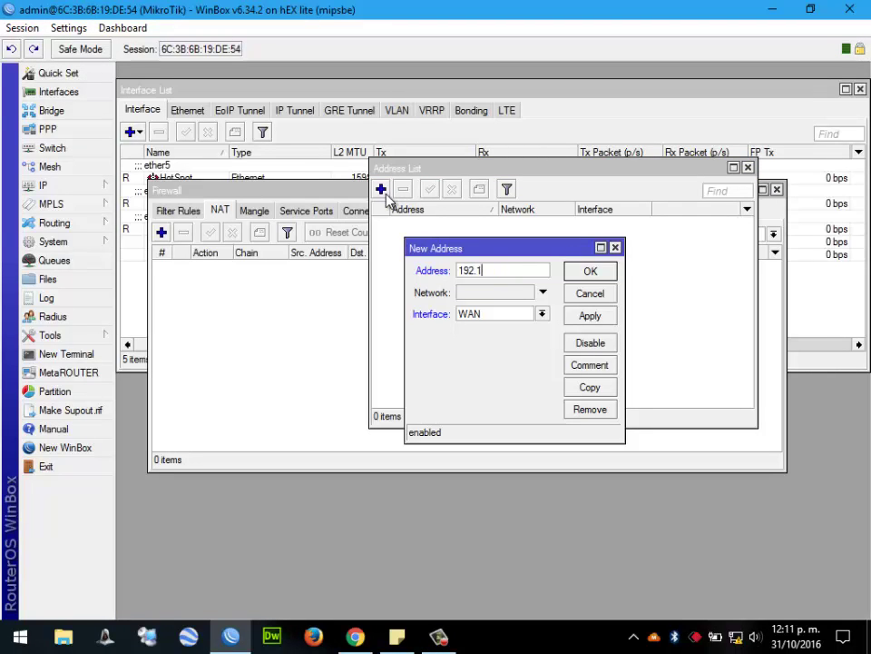
text(68.1.23/24)
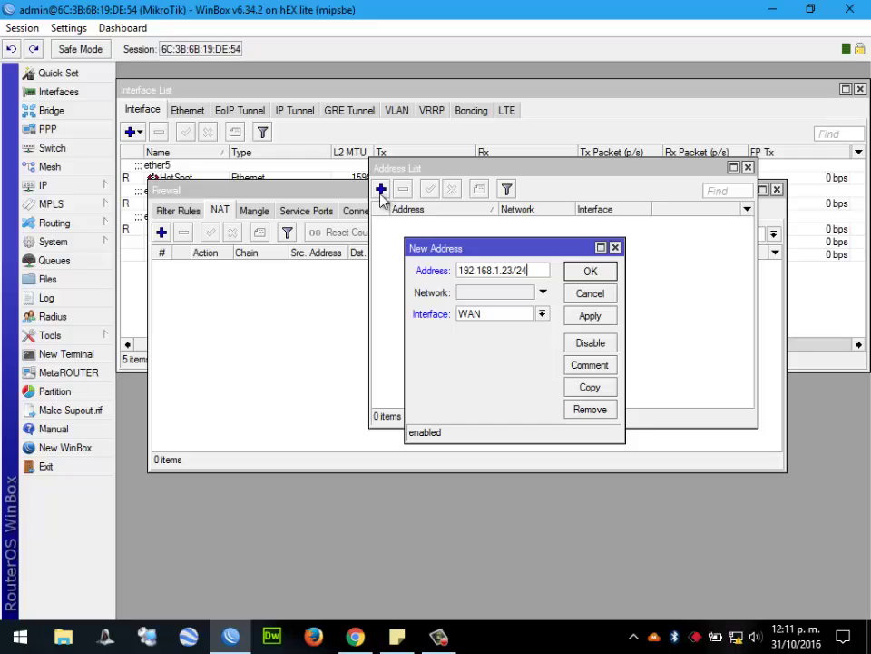
click(590, 318)
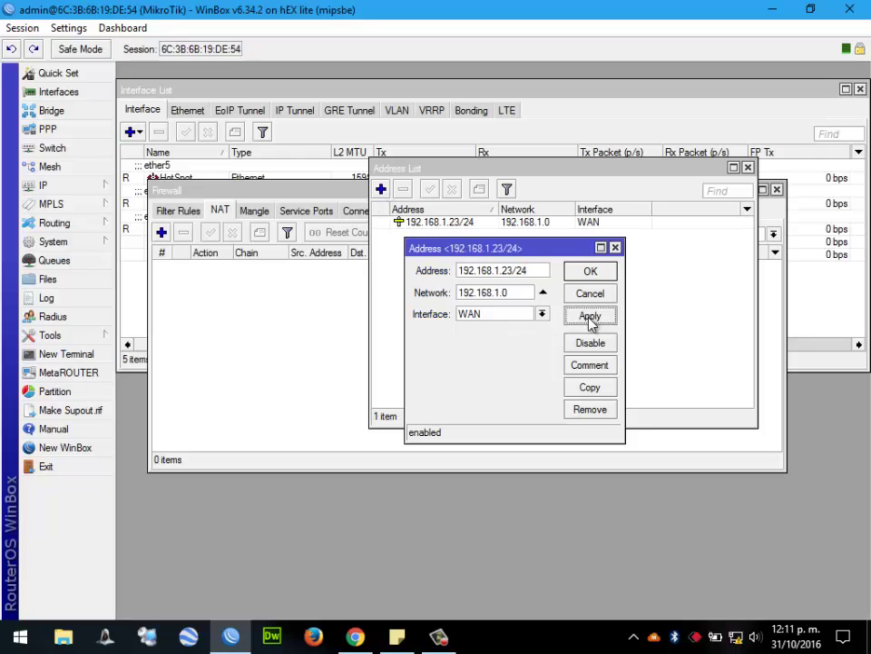
Step: Copy the WAN entry into a 192.168.0.1/24 address on the LAN interface
click(590, 387)
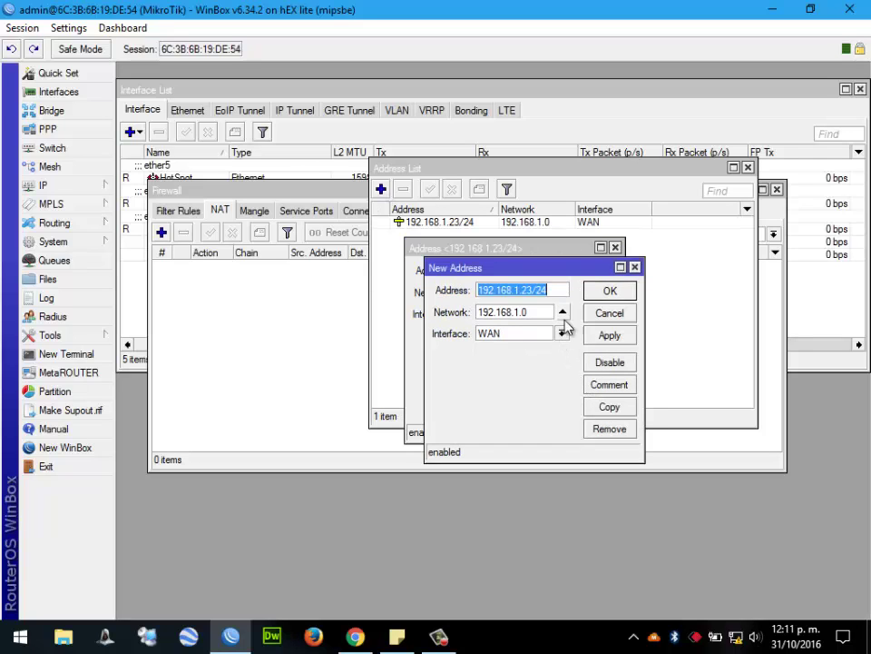
key(Left)
key(Left)
key(Left)
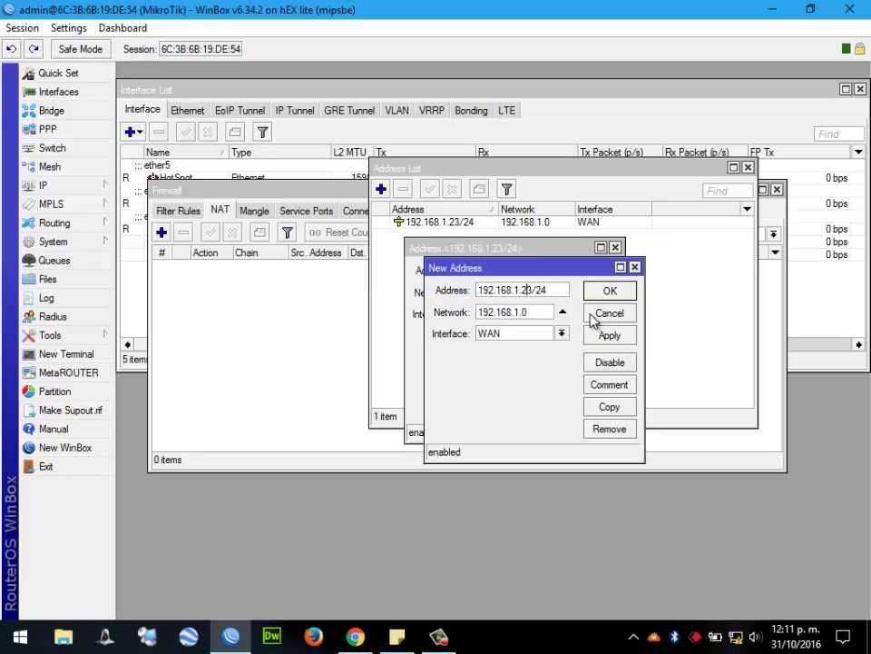
key(BackSpace)
text(0)
key(Delete)
key(Delete)
text(1)
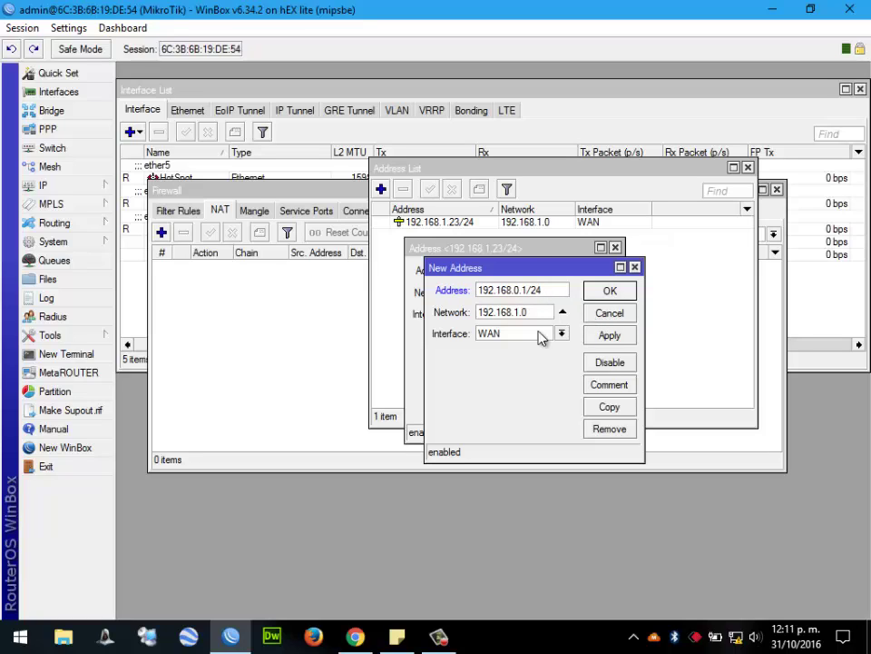
click(562, 333)
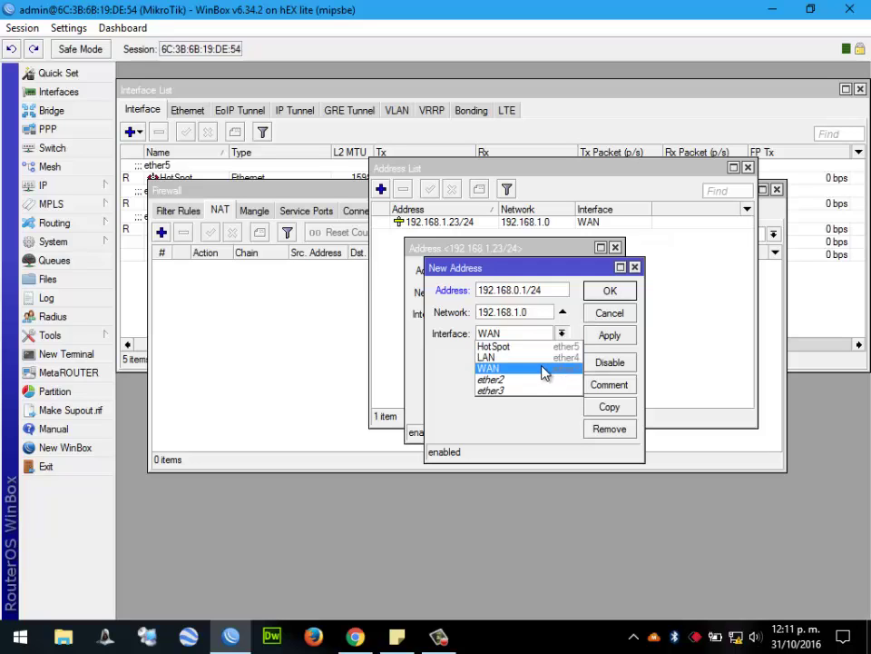
click(543, 357)
click(610, 335)
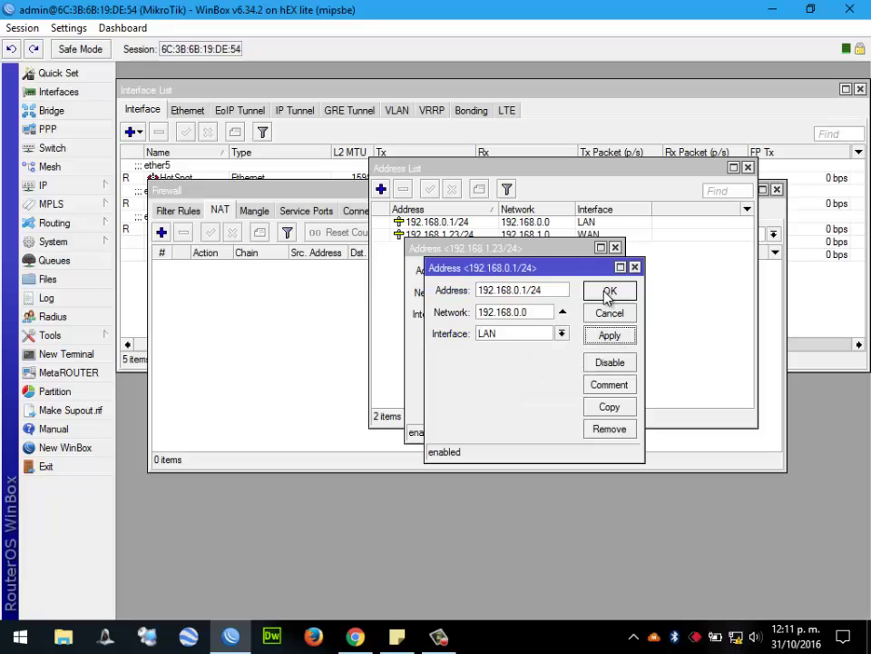
click(609, 290)
Step: Add 192.168.123.254/24 on HotSpot from another copy, then delete that HotSpot address
click(592, 389)
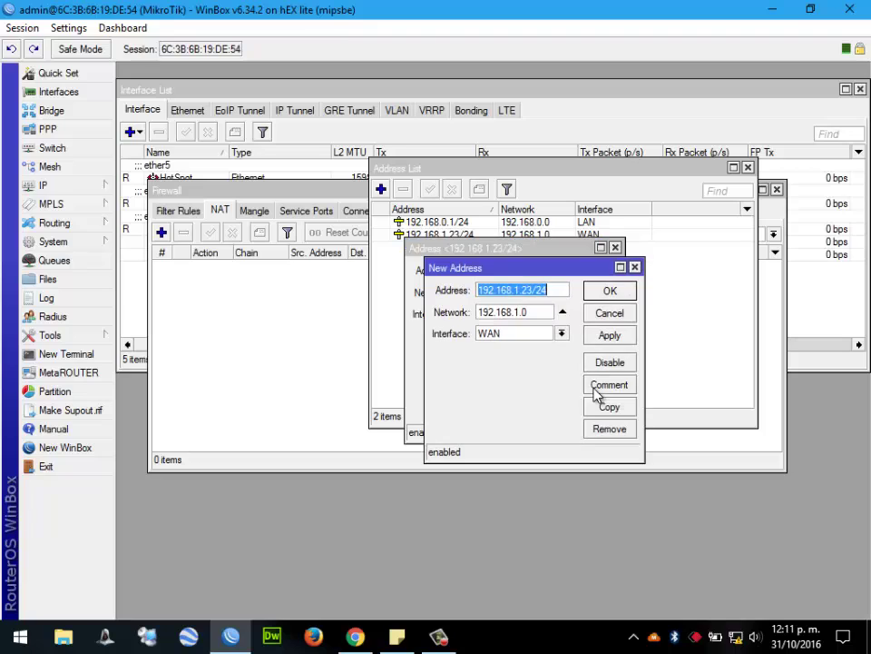
key(End)
key(Left)
key(Left)
key(Left)
key(Left)
key(Left)
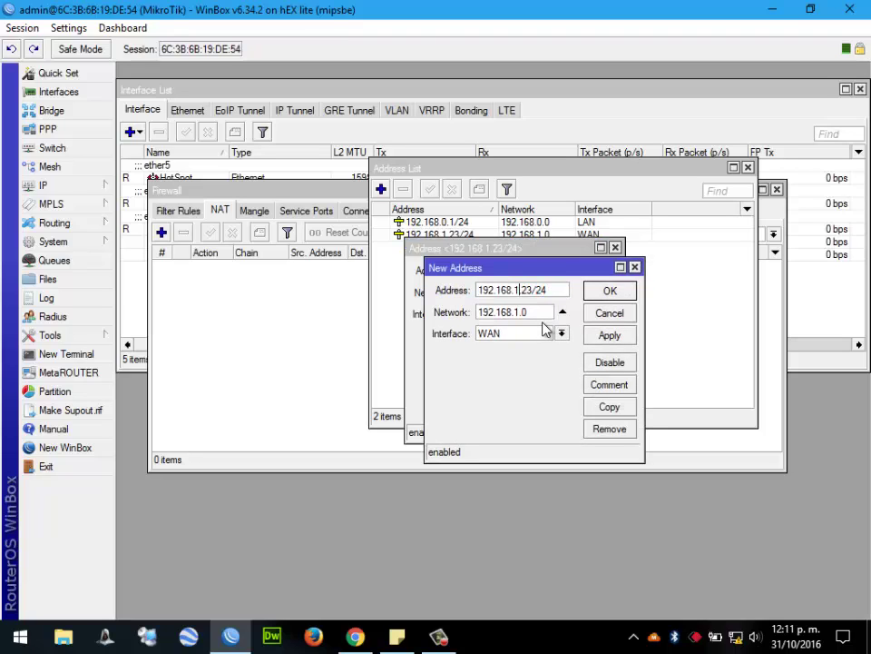
text(23)
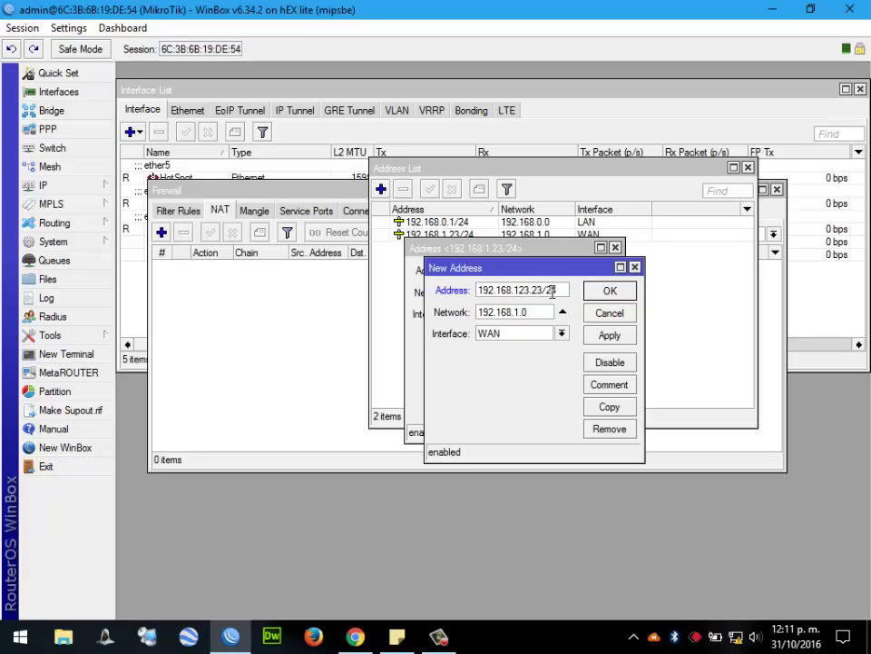
key(Right)
key(Delete)
text(54)
click(562, 334)
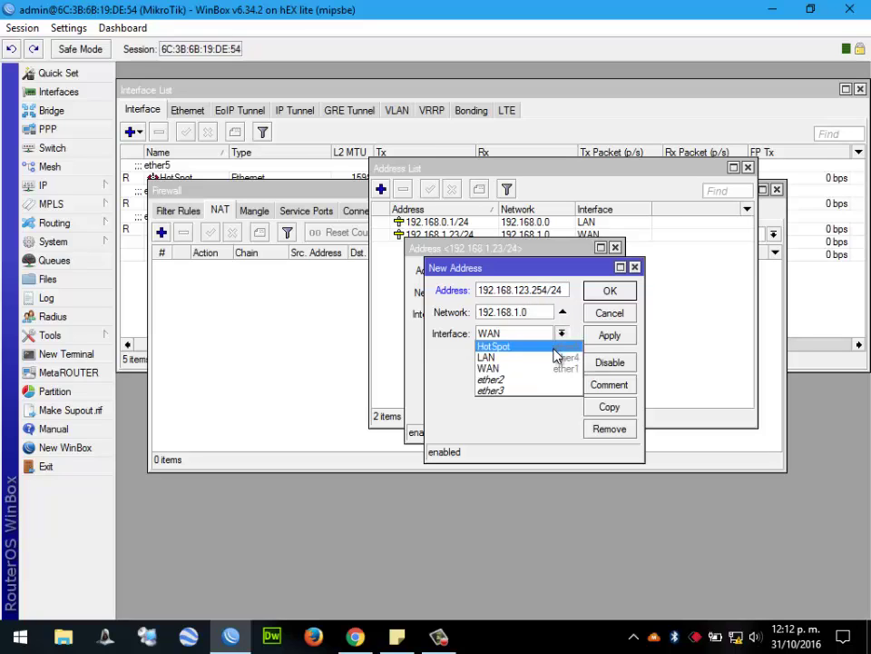
click(554, 349)
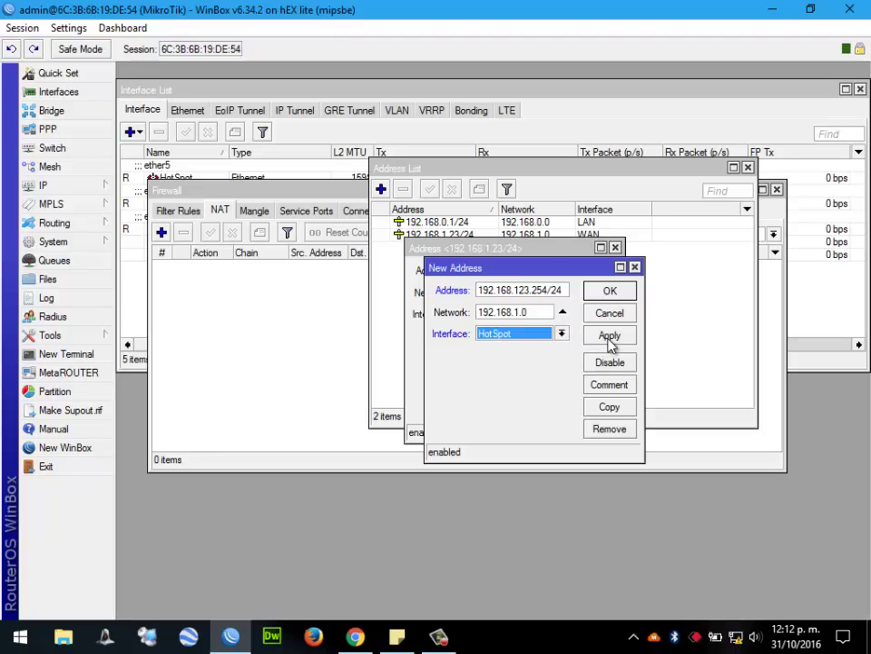
click(610, 338)
click(610, 300)
click(584, 272)
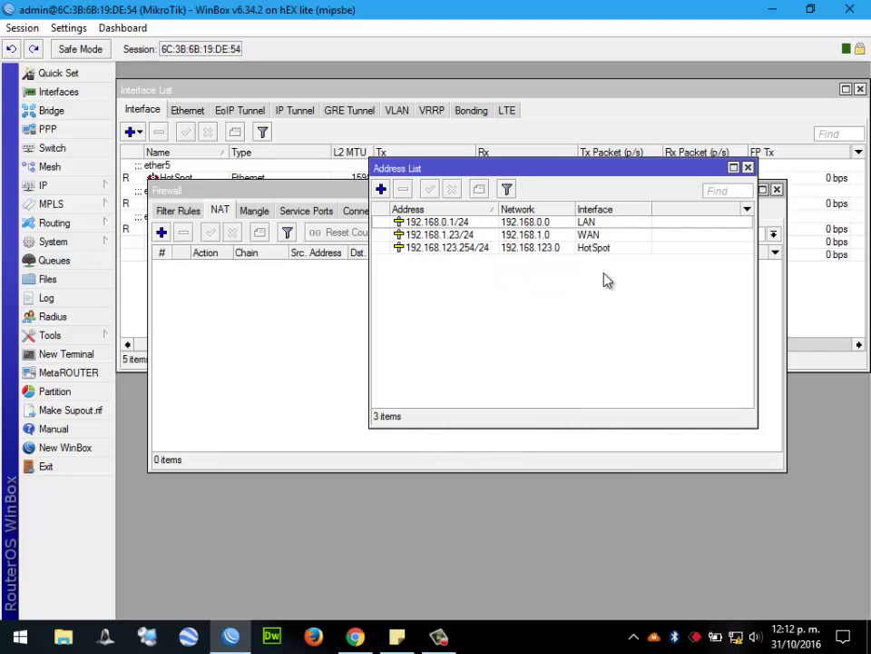
click(522, 250)
key(Delete)
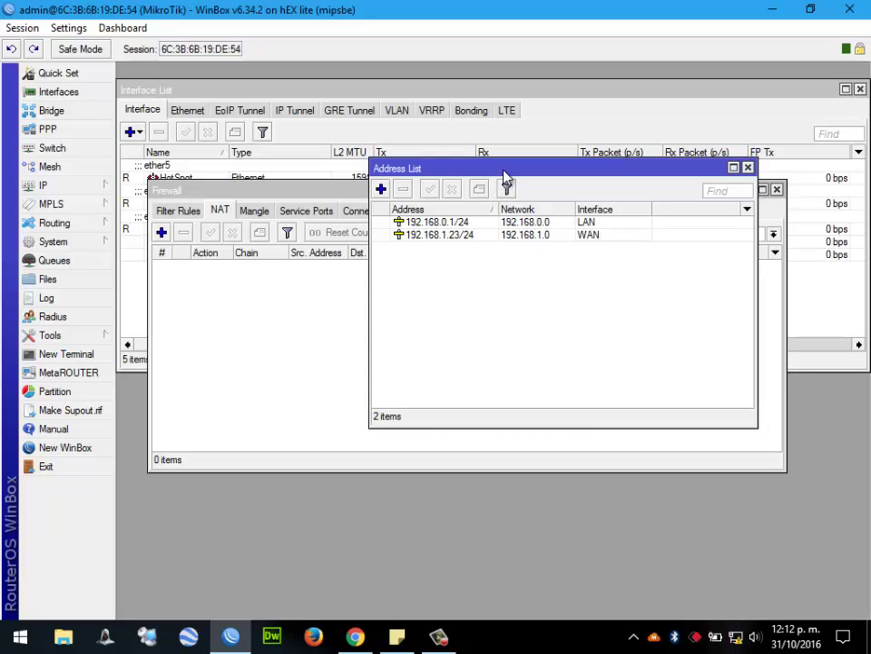
Step: Add a srcnat NAT rule with Out. Interface WAN and action masquerade
drag(506, 172, 600, 115)
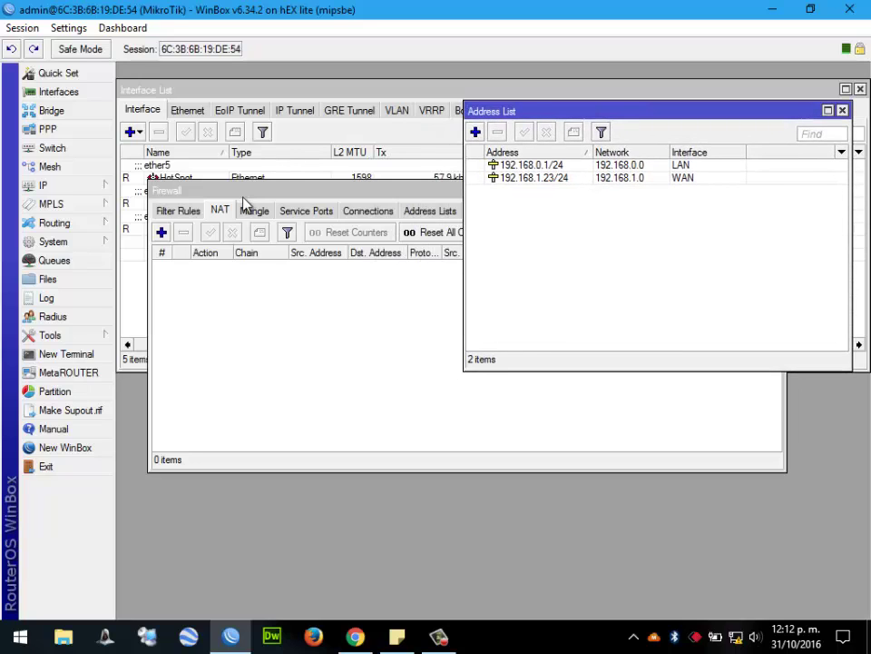
click(160, 232)
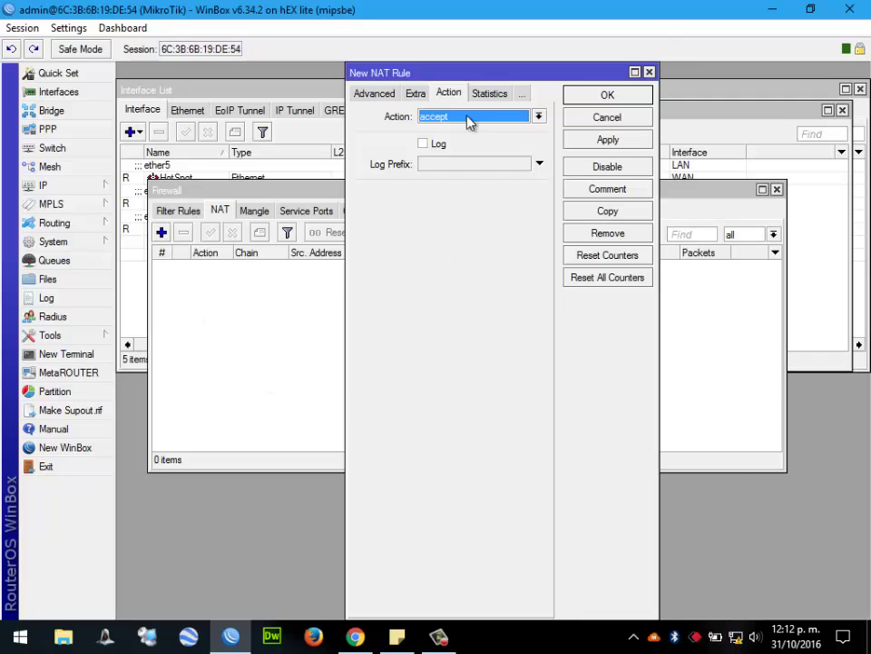
click(375, 94)
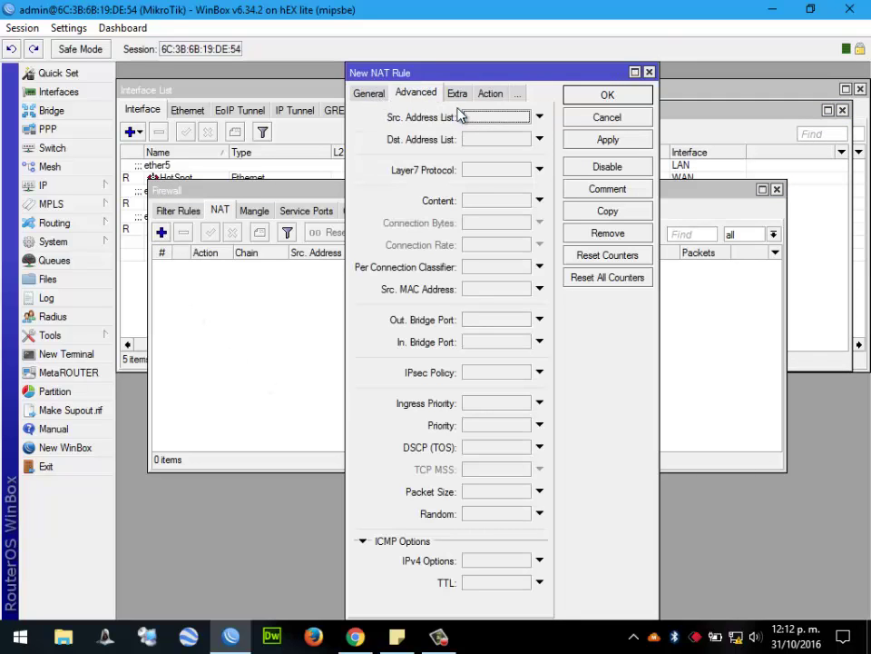
click(365, 95)
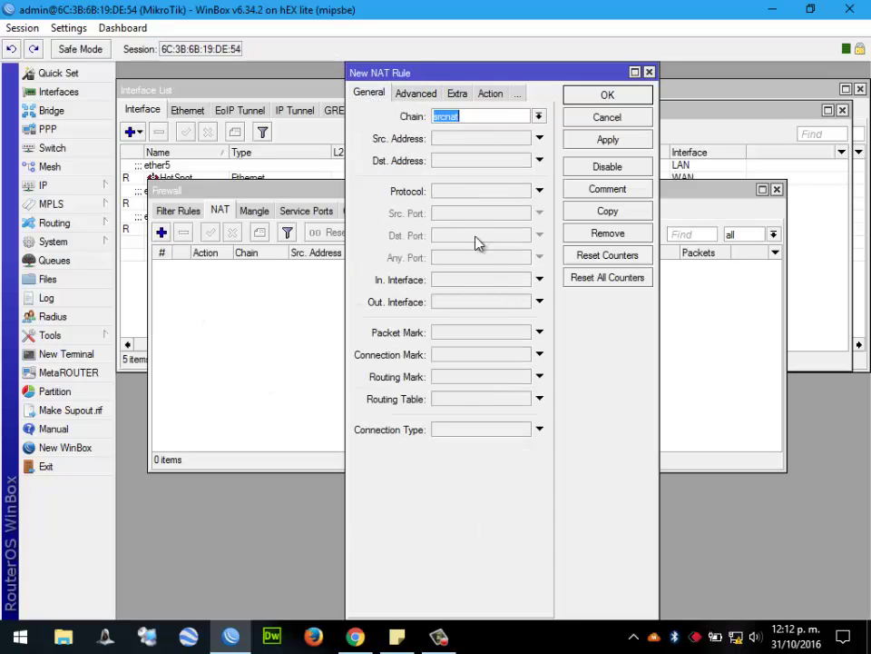
click(538, 306)
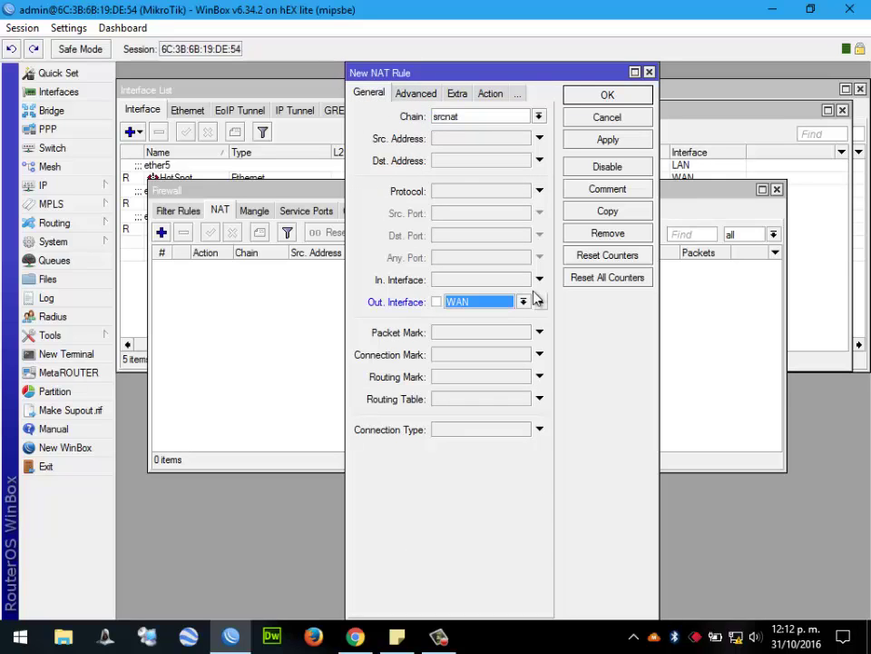
click(494, 96)
click(498, 119)
click(498, 197)
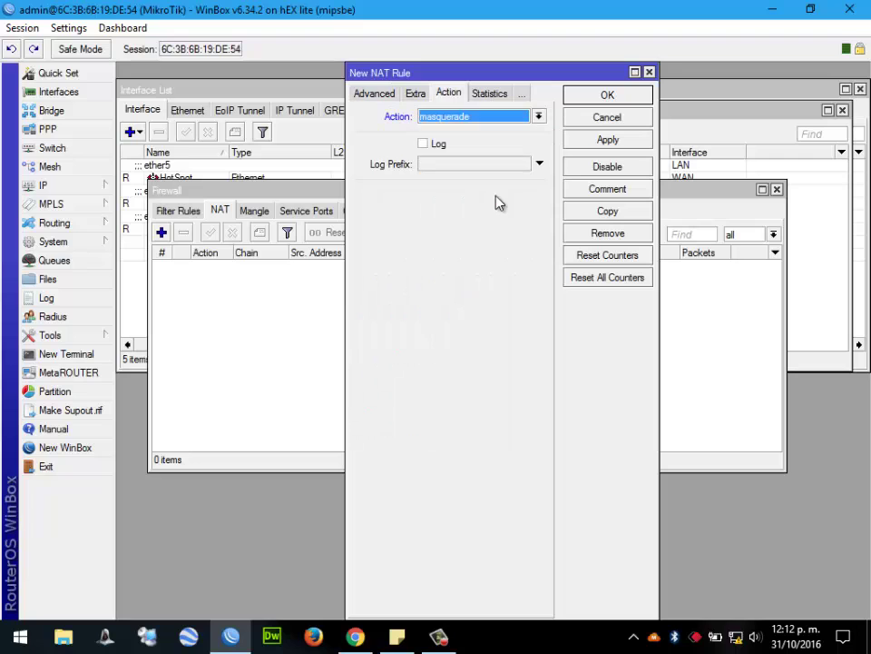
click(578, 141)
click(609, 95)
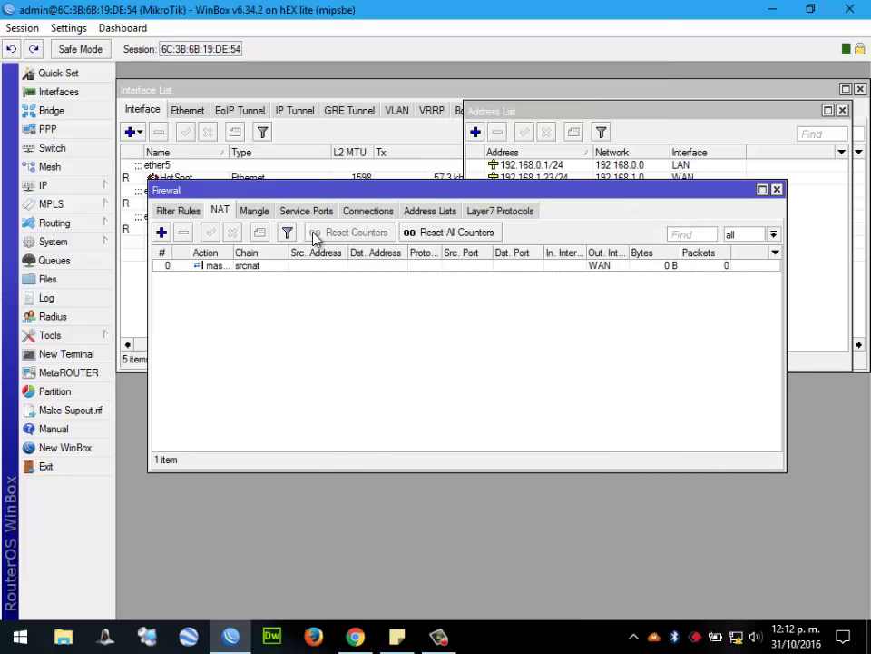
drag(310, 195, 329, 317)
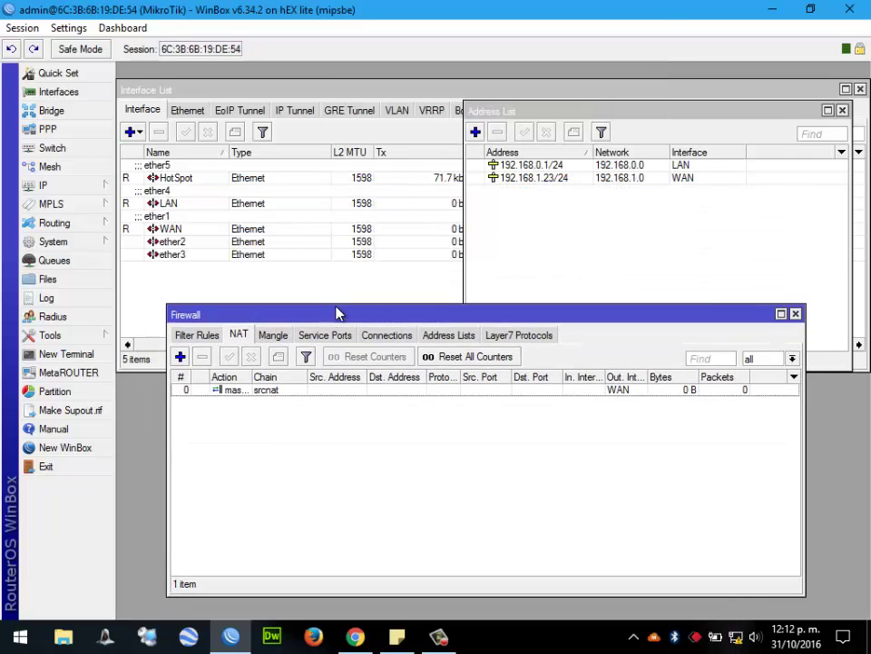
Step: In IP > Routes, add a static route 0.0.0.0/0 with gateway 192.168.1.254
click(338, 310)
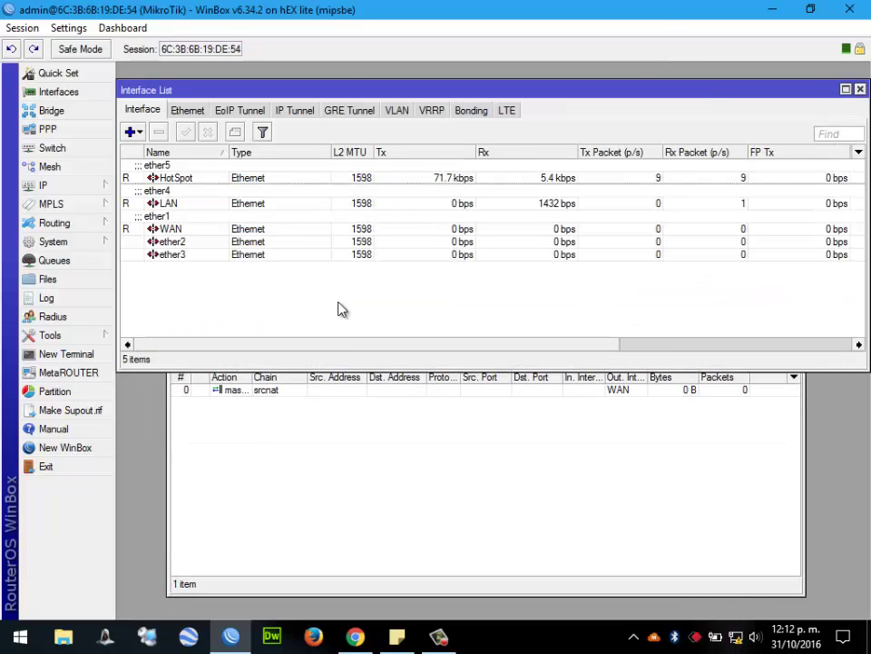
click(97, 186)
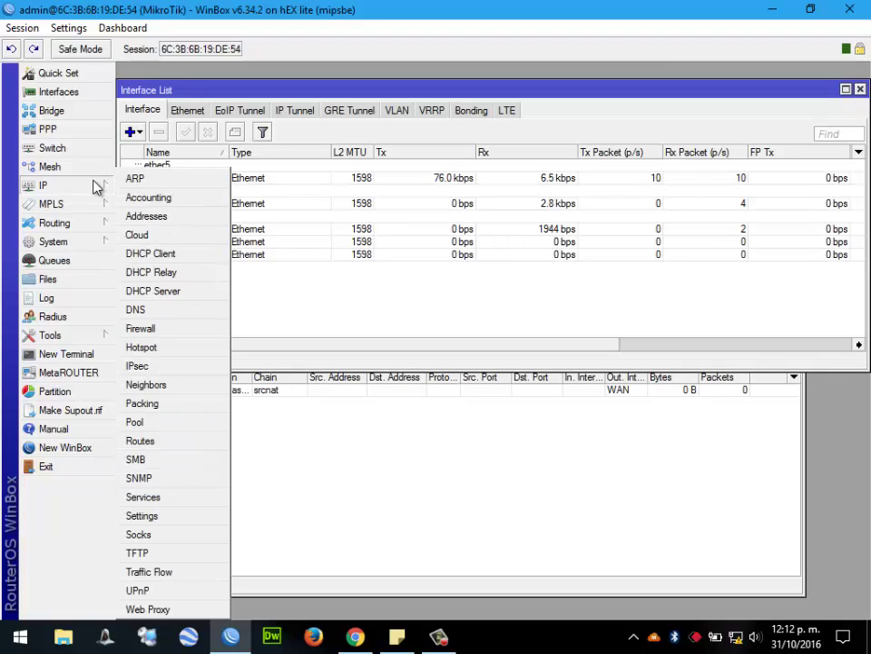
click(149, 442)
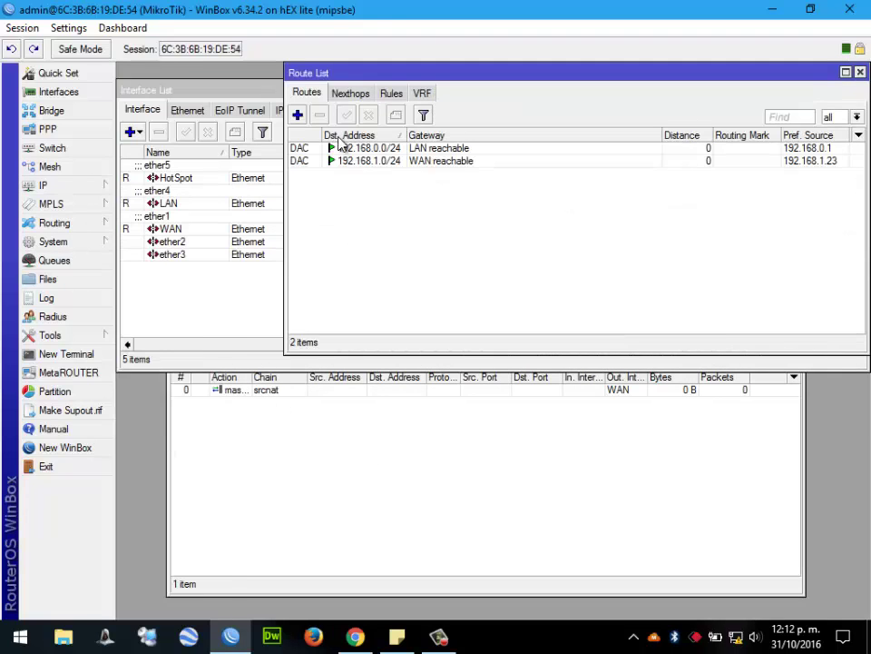
click(298, 114)
click(300, 268)
text(0.0.0.0/0)
double_click(300, 268)
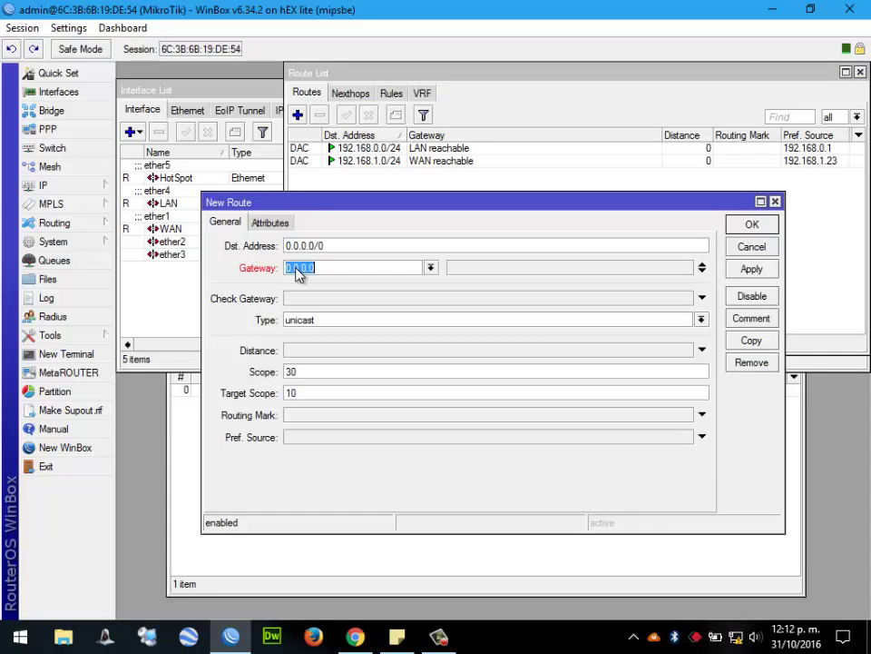
text(192.168.1.254)
click(750, 269)
click(751, 225)
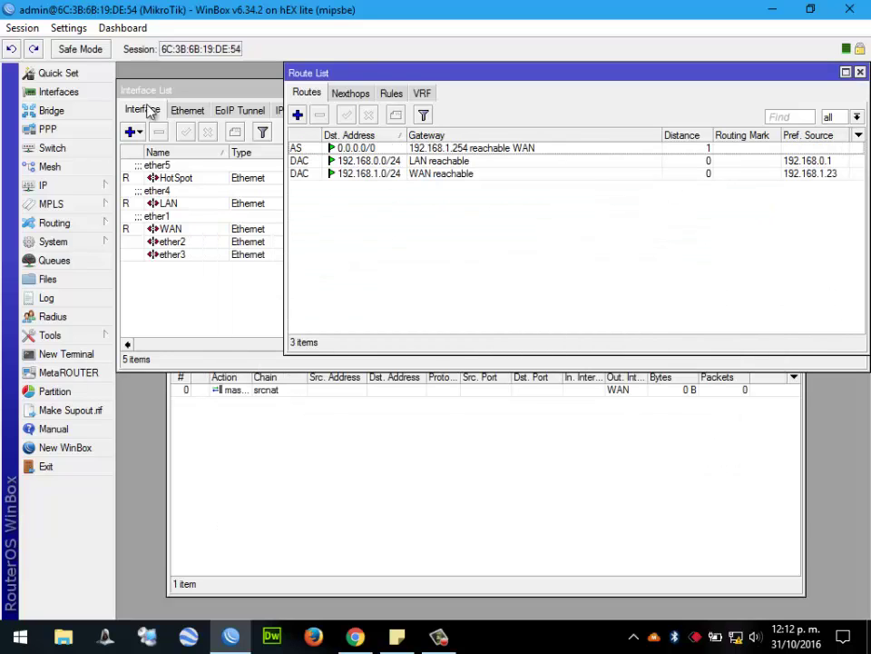
Step: Start the DHCP Setup wizard in IP > DHCP Server and choose the LAN interface
click(89, 184)
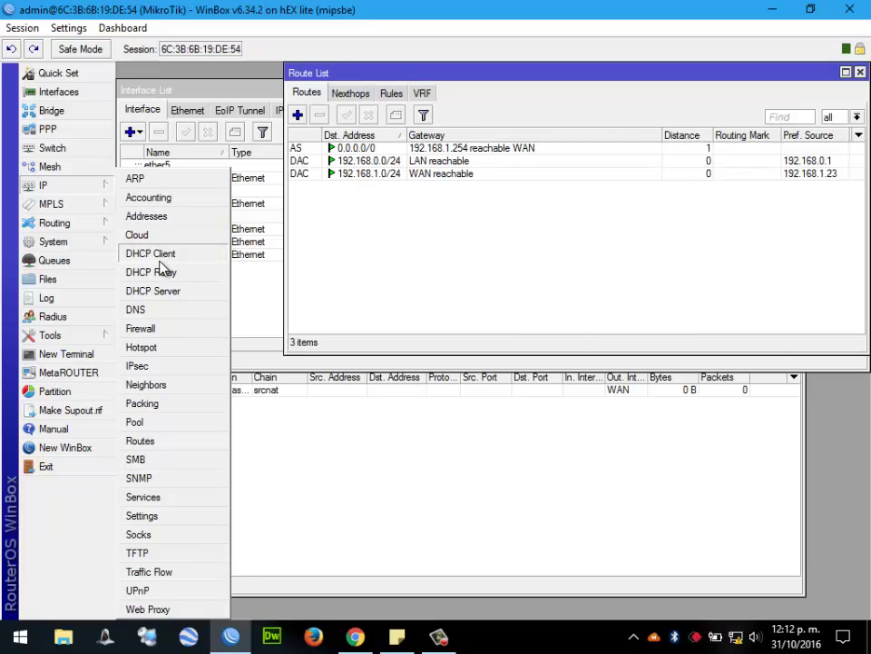
click(157, 293)
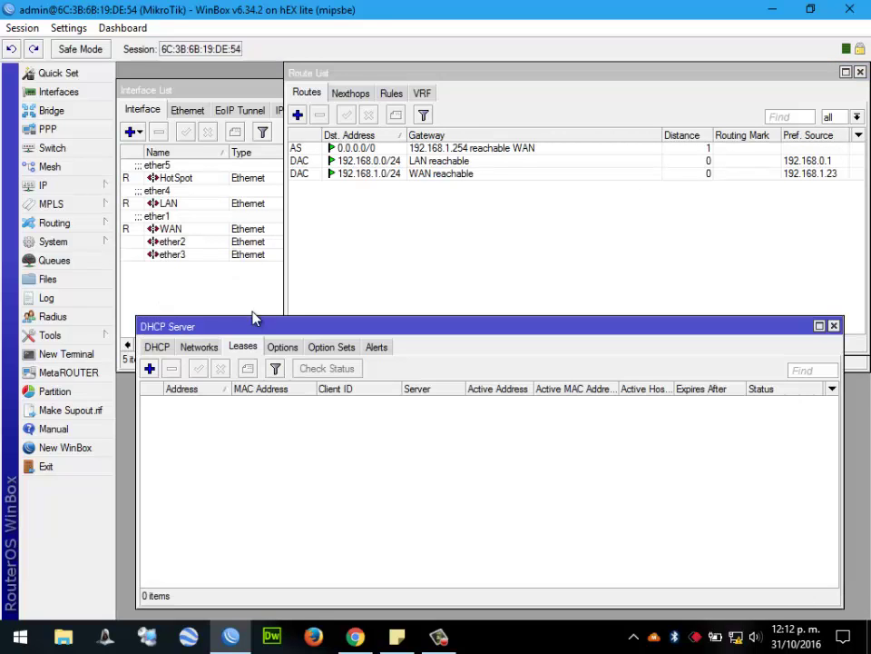
click(152, 347)
click(349, 368)
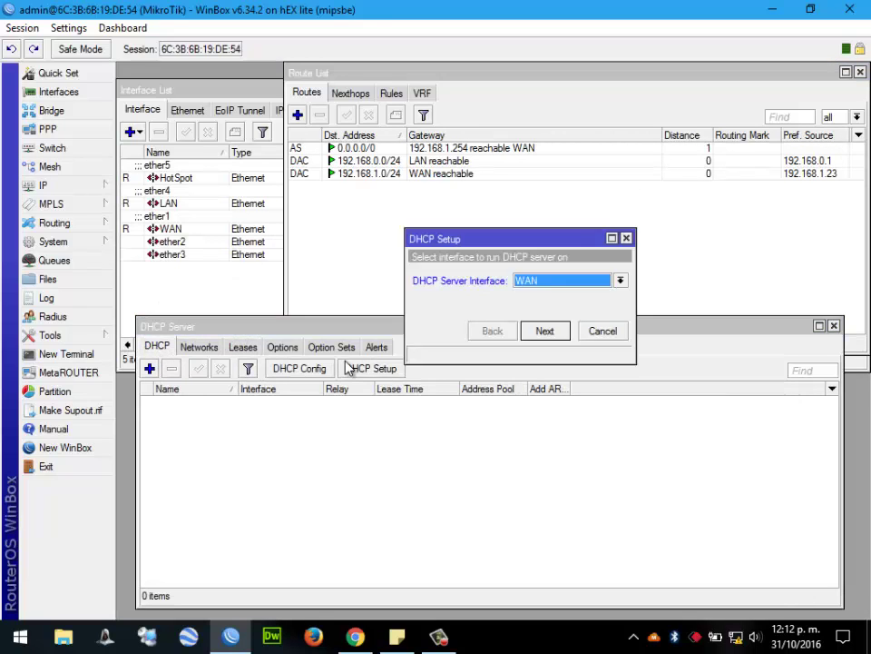
click(569, 287)
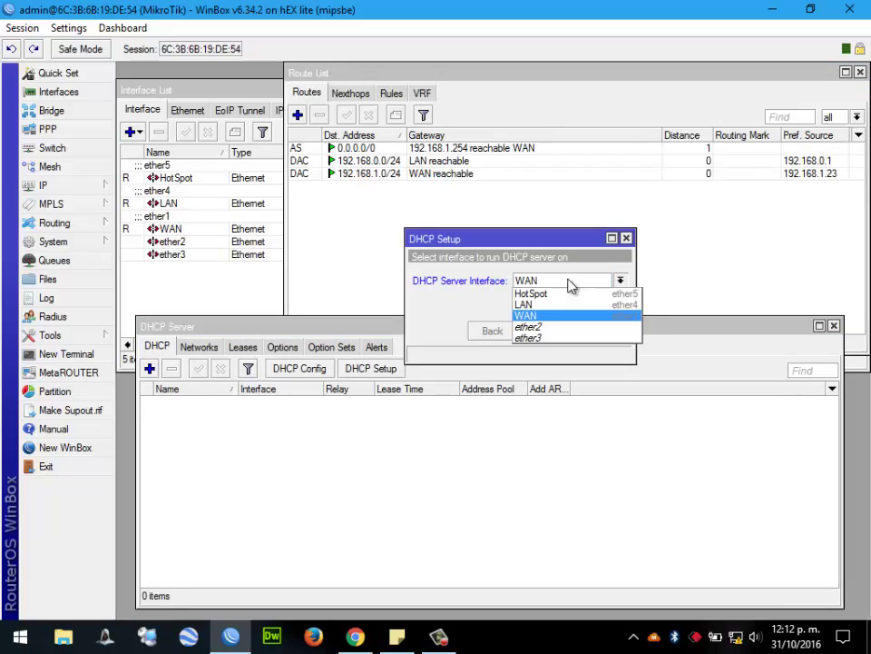
click(549, 305)
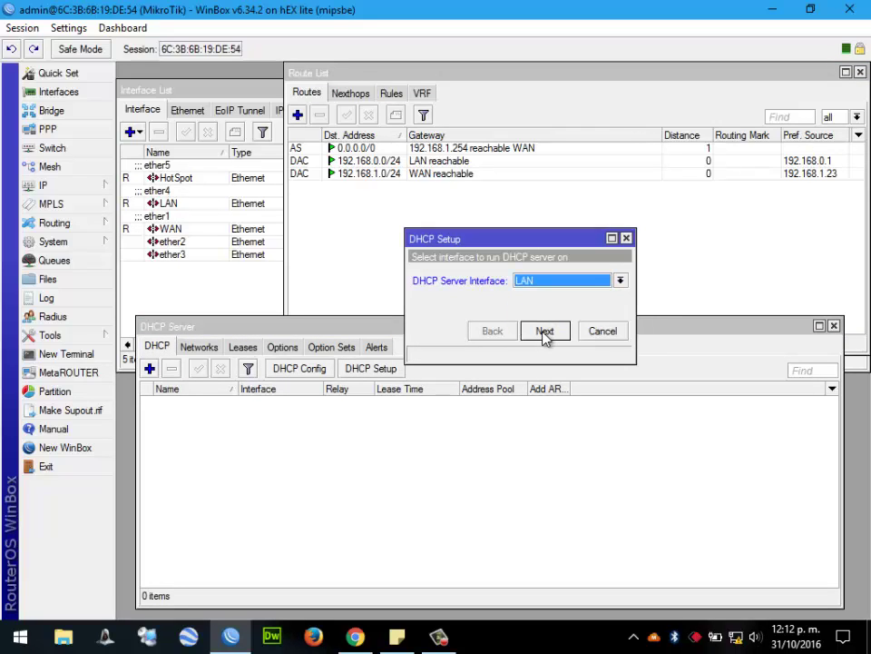
Step: Accept the 192.168.0.0/24 space, gateway, pool, DNS 8.8.8.8/8.8.4.4 and lease time, then view Leases
click(545, 331)
click(545, 331)
click(545, 331)
click(545, 332)
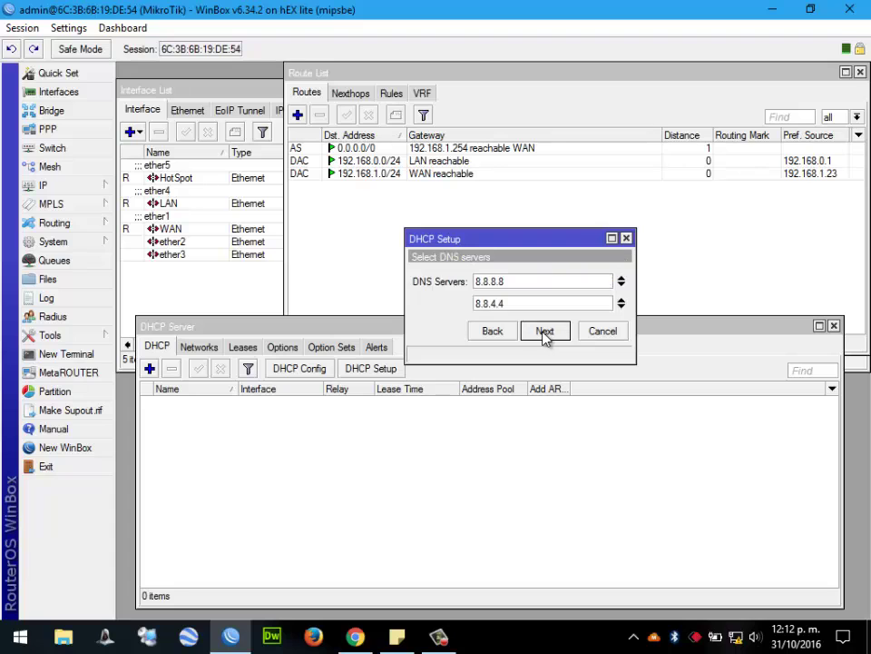
click(544, 331)
click(545, 332)
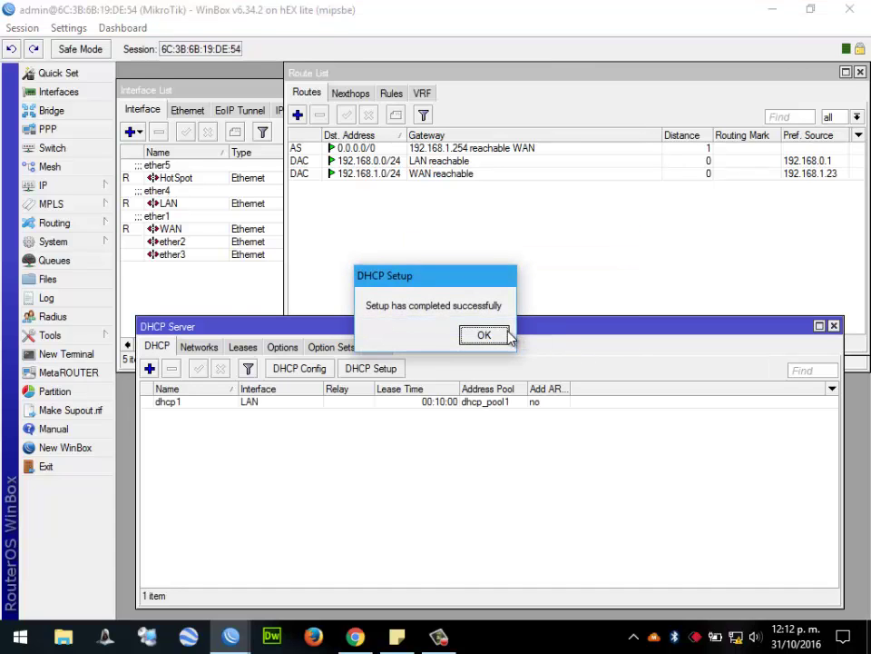
click(489, 336)
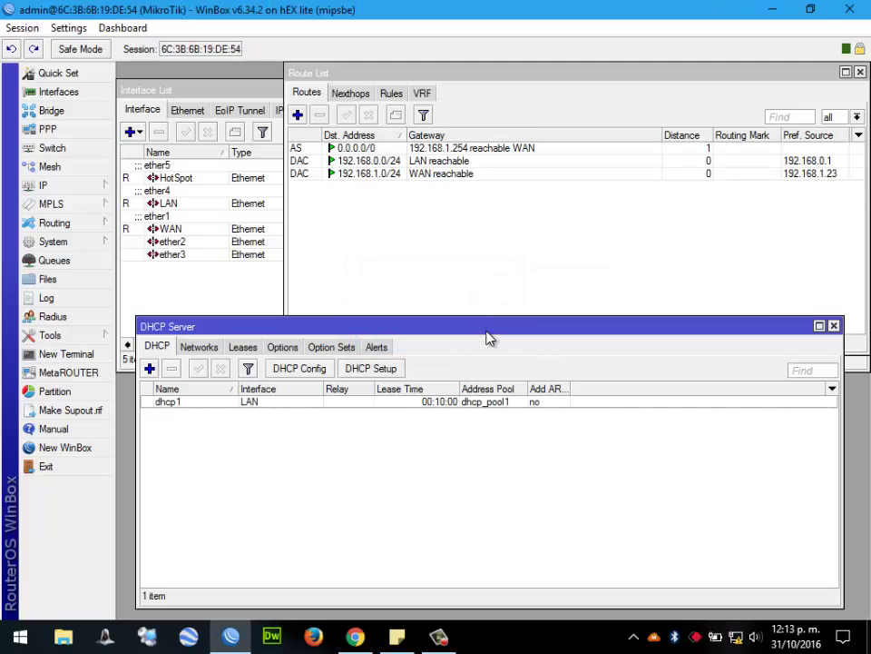
click(242, 347)
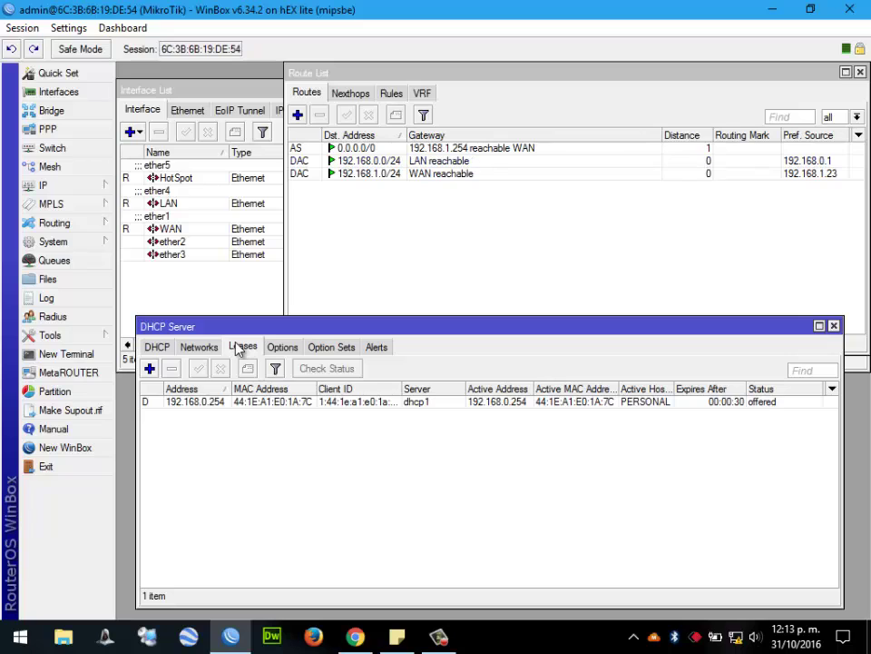
Step: Close the DHCP Server, Route List, Interface List, Firewall and Address List windows
click(832, 327)
click(860, 72)
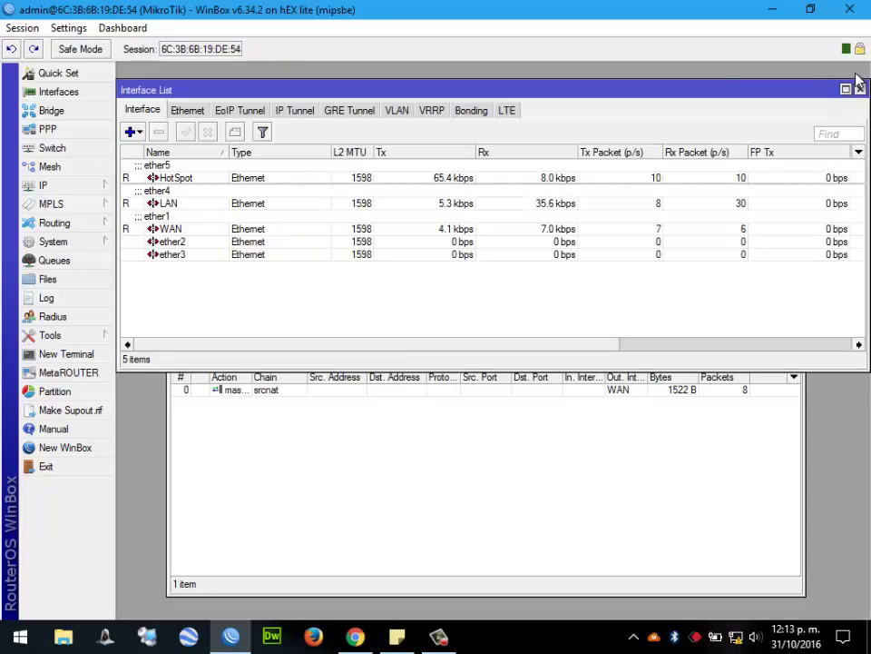
click(861, 90)
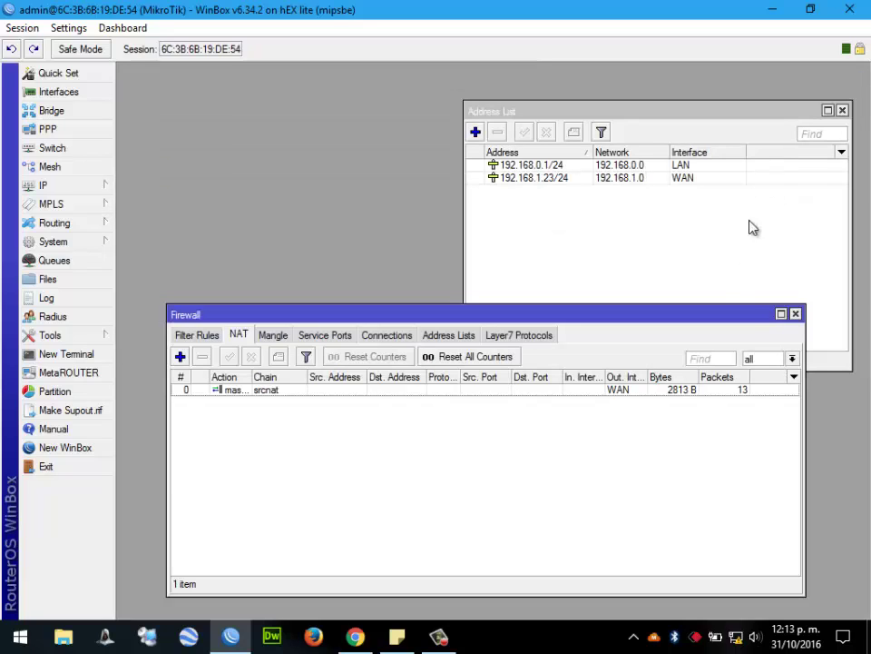
click(795, 314)
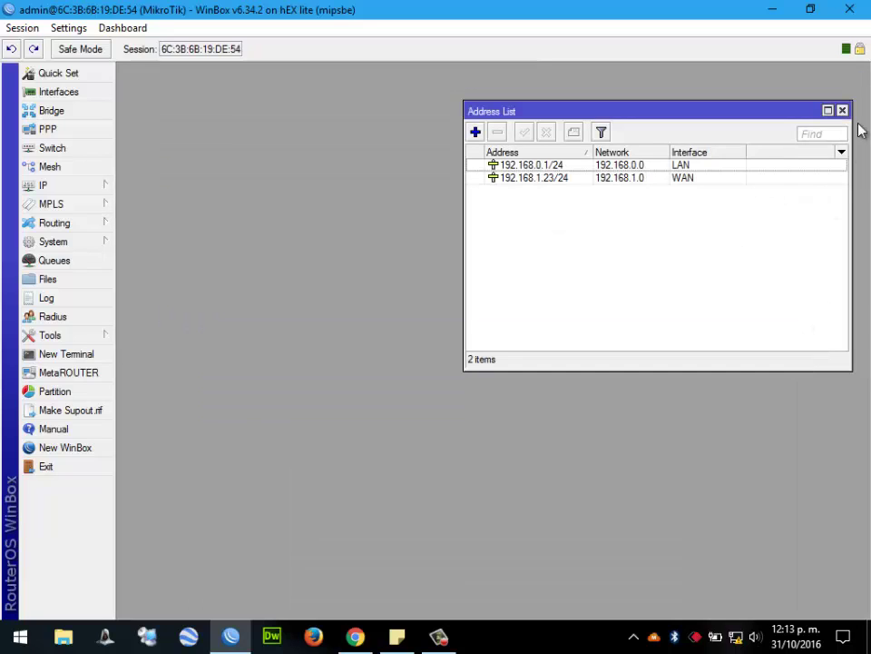
click(843, 110)
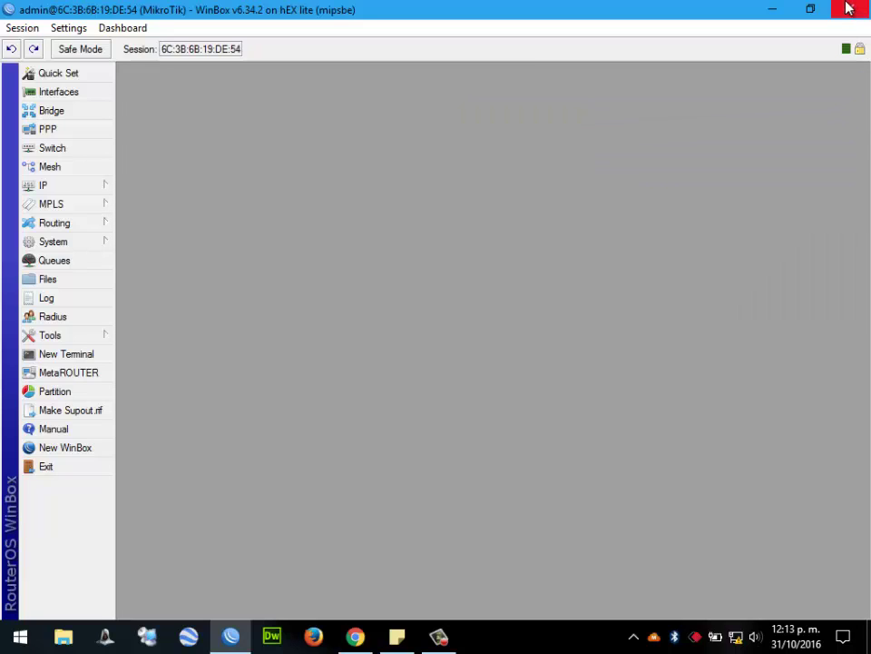
Step: Close WinBox and reload the mexspeedtest.axtel.mx page in Chrome
click(846, 9)
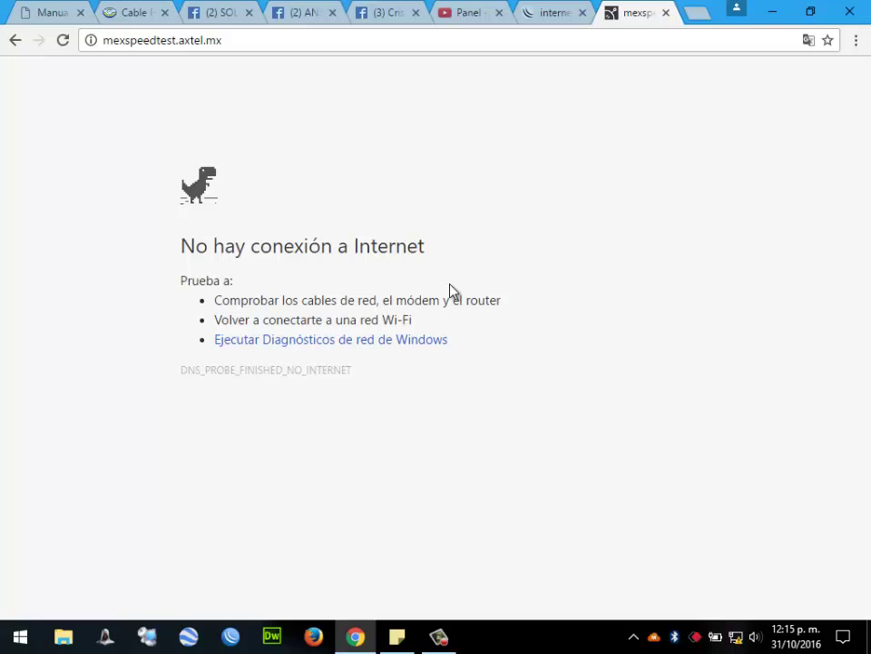
key(F5)
Step: Enter google.com in the address bar and retry loading it several times
click(383, 42)
text(go)
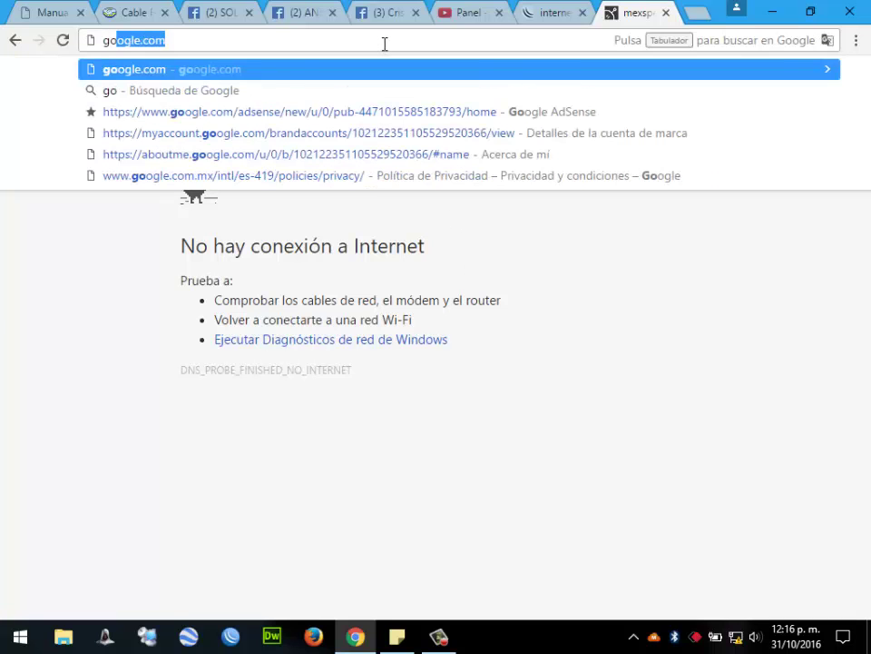
text(ogle.con)
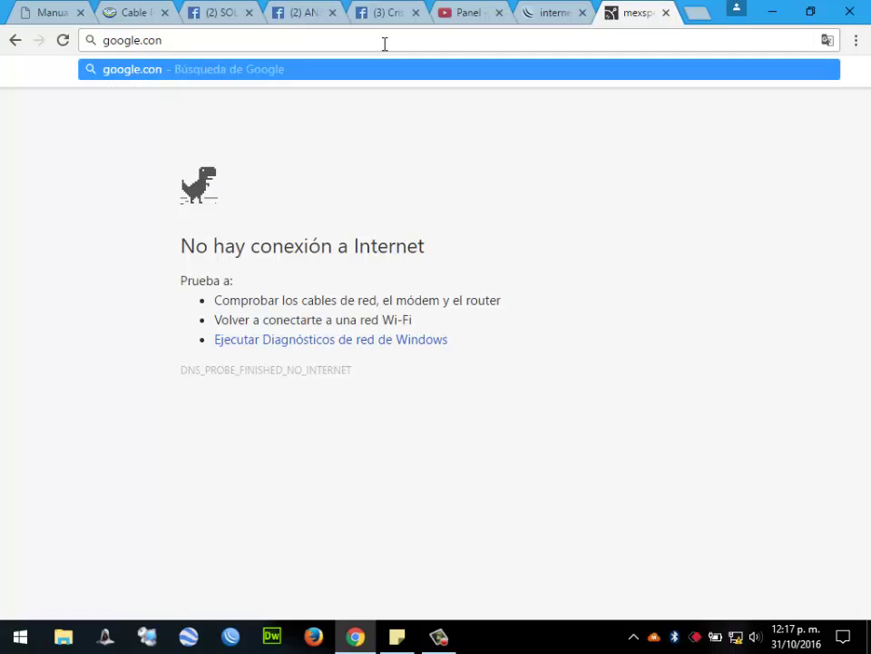
key(Return)
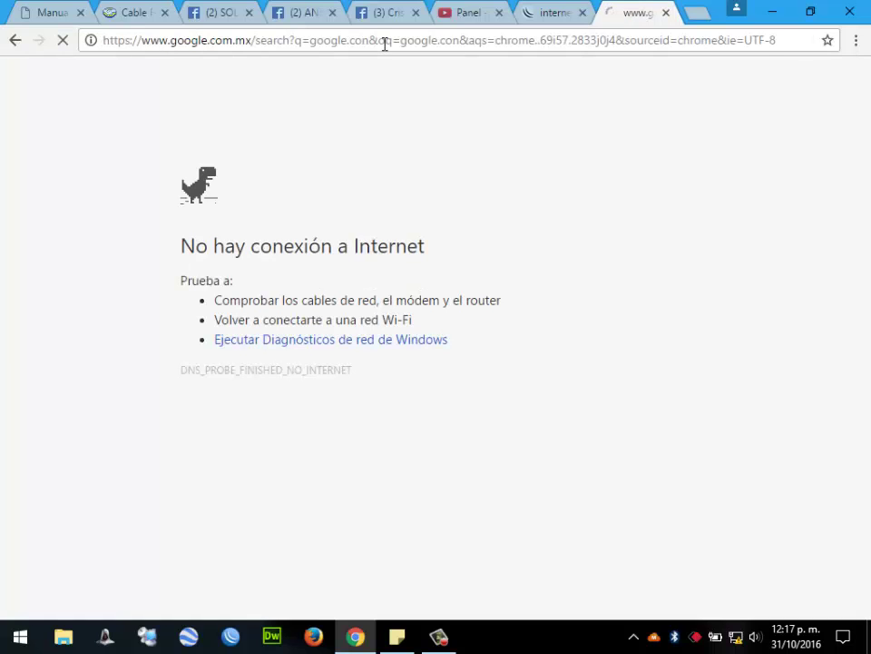
click(384, 43)
text(google.com)
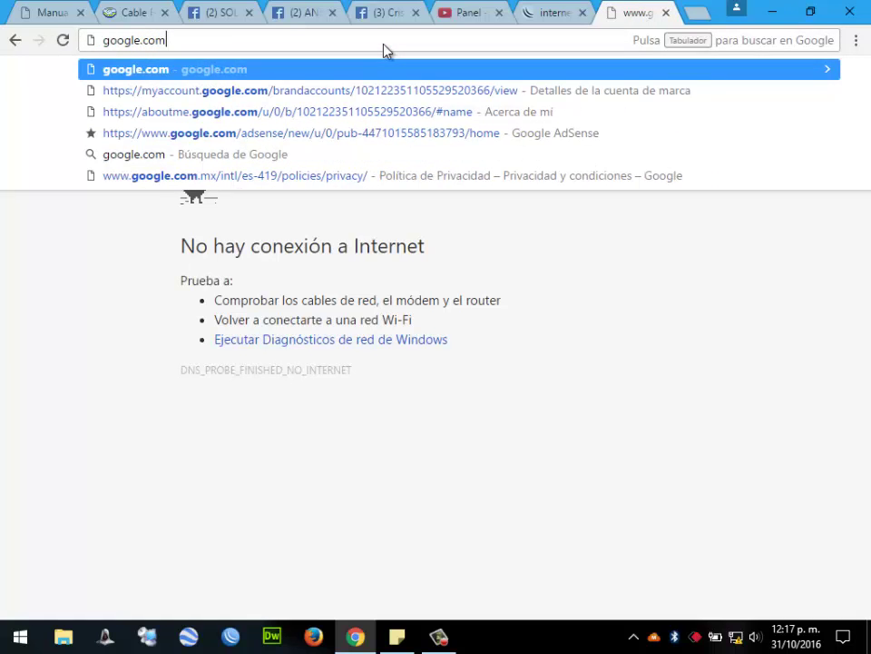
key(Return)
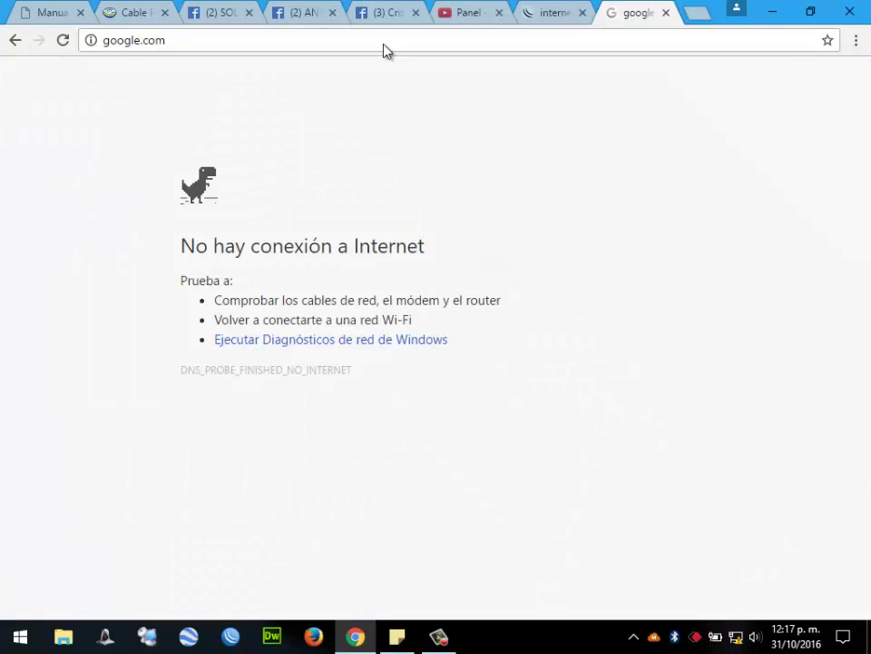
click(395, 44)
text(google.)
key(Return)
click(411, 47)
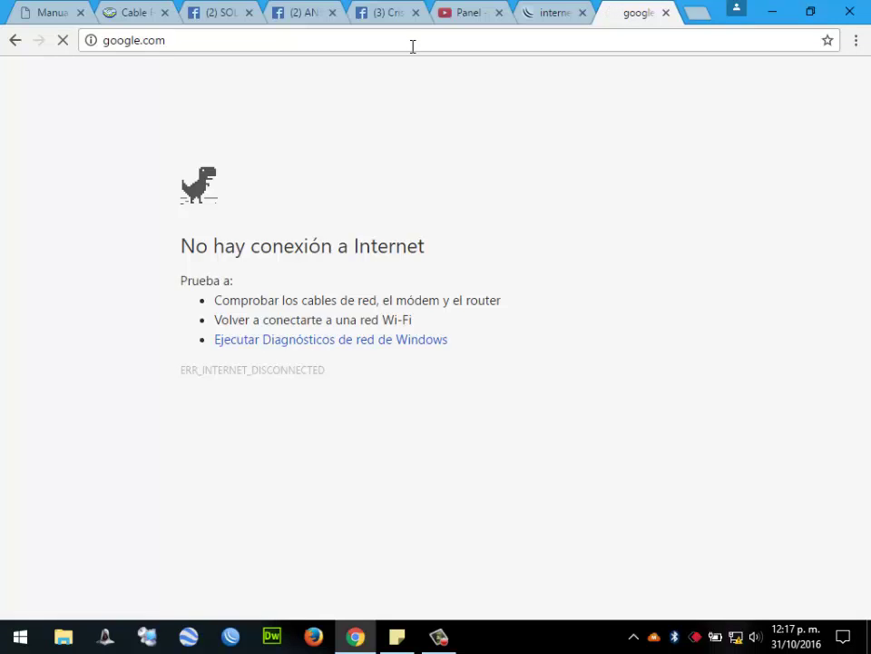
click(412, 46)
click(666, 14)
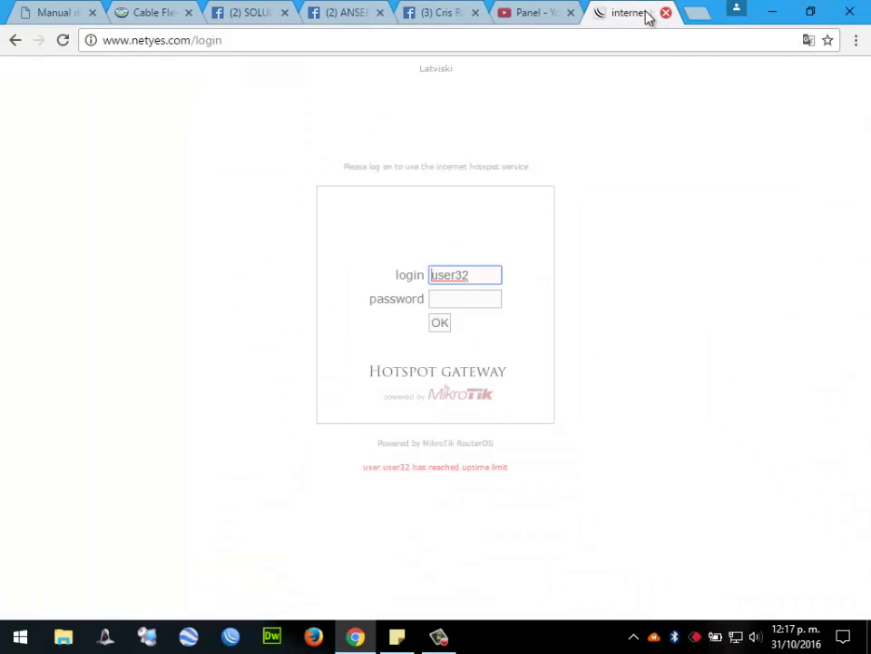
click(632, 36)
text(googel)
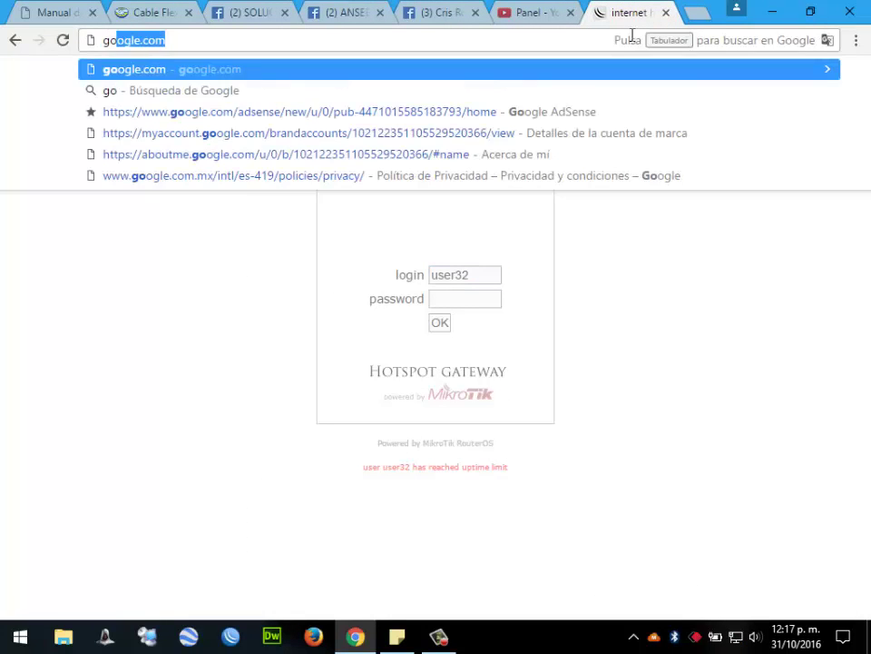
key(BackSpace)
key(BackSpace)
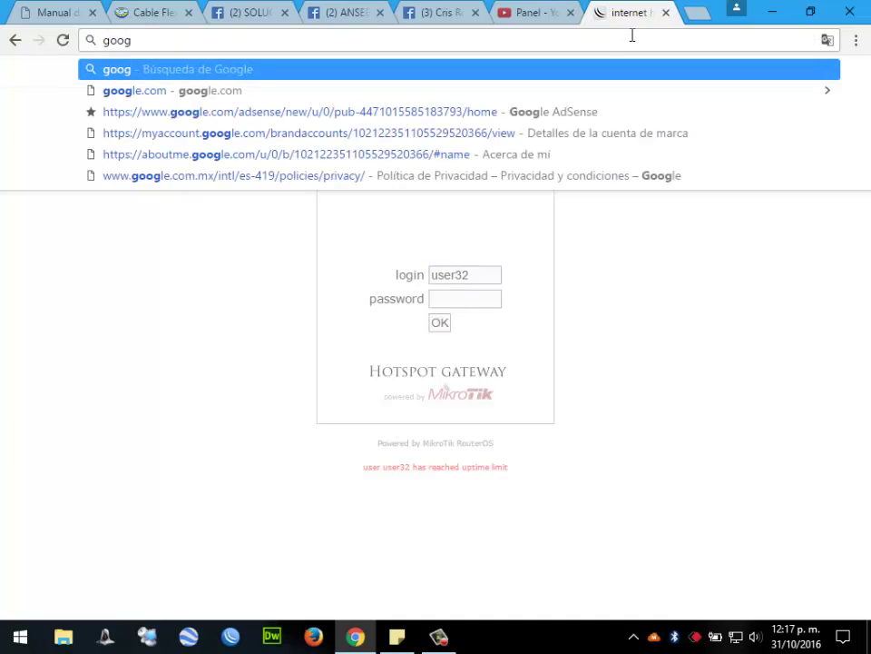
text(le.co)
key(Return)
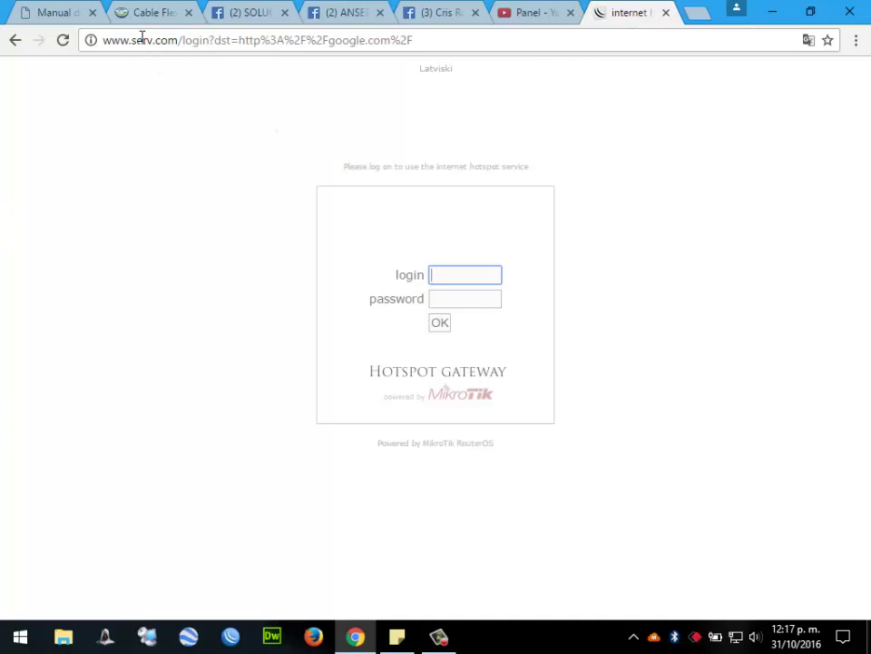
drag(141, 39, 496, 43)
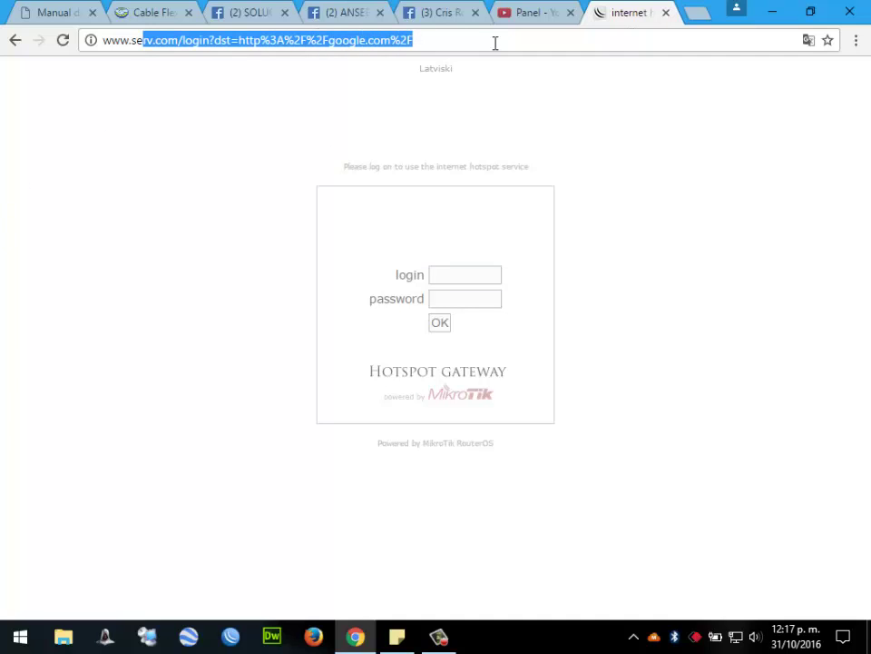
click(314, 636)
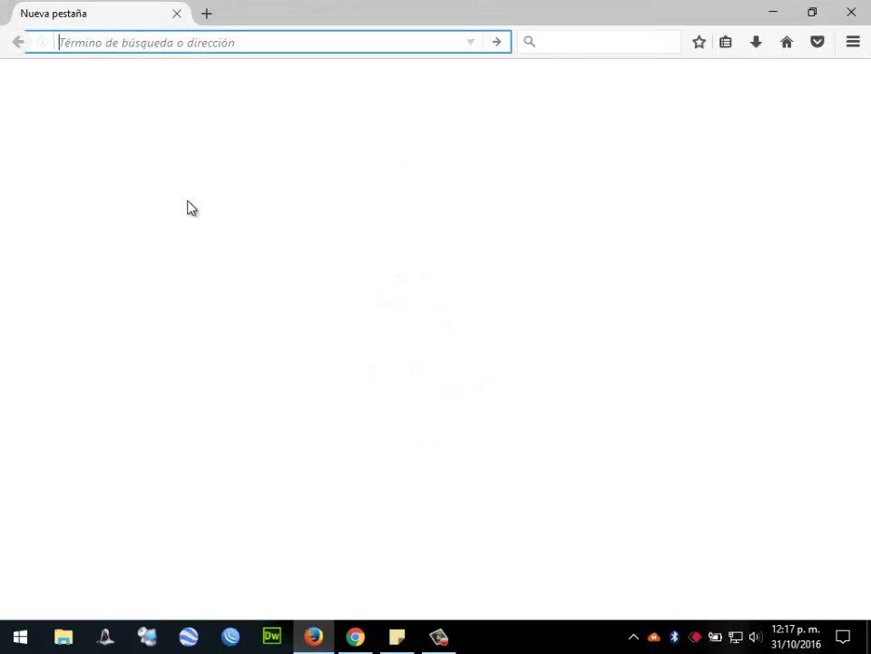
Step: Load google.com in Firefox and confirm it redirects to the hotspot login page
text(gooel)
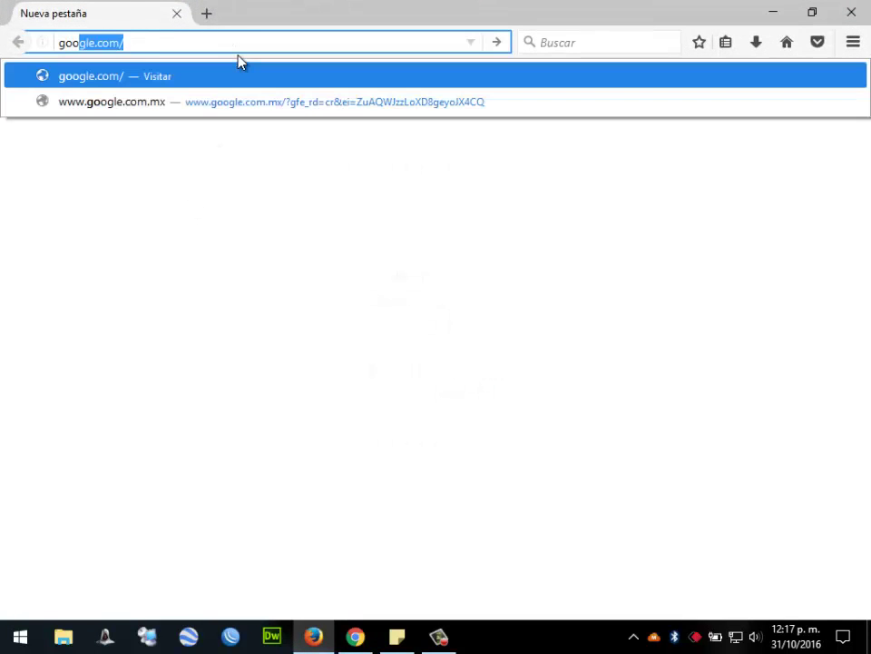
key(BackSpace)
key(BackSpace)
key(BackSpace)
key(BackSpace)
key(BackSpace)
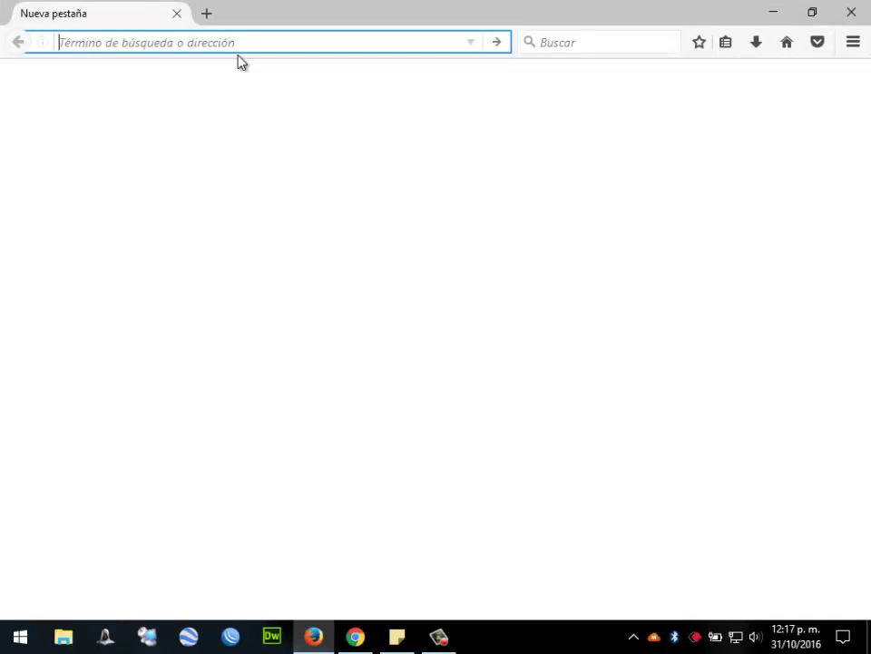
text(googe)
key(BackSpace)
key(BackSpace)
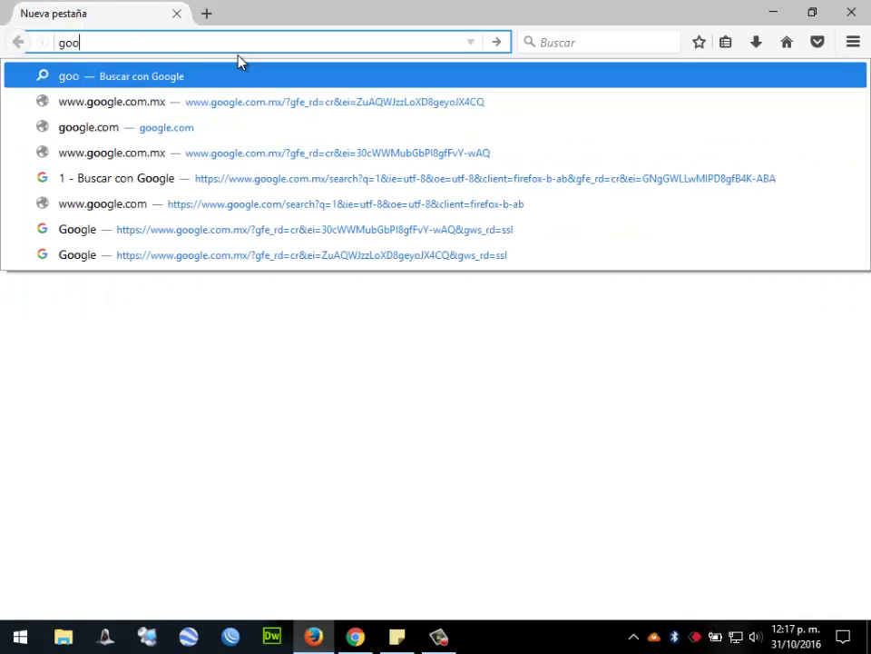
text(gle.com/)
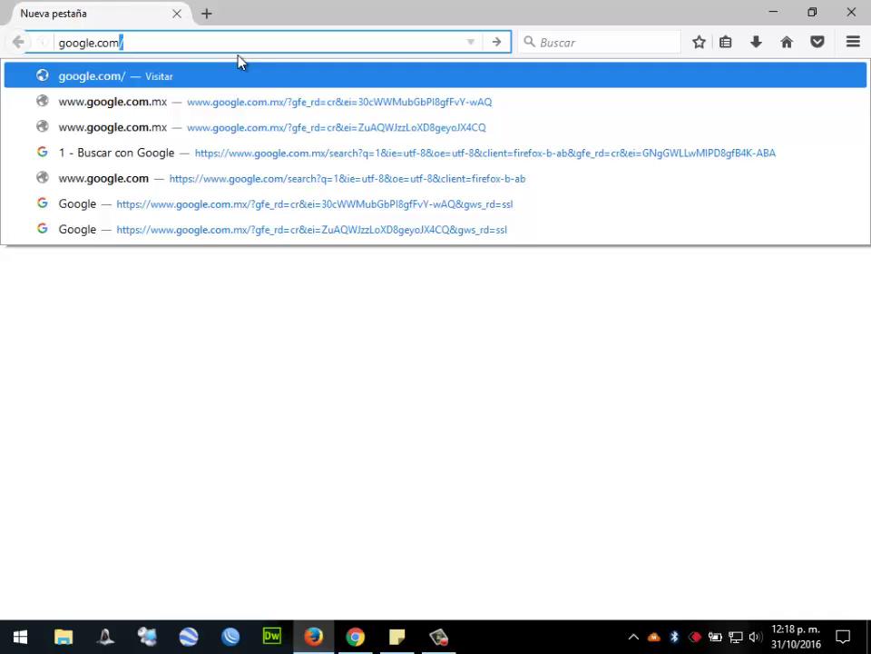
key(Return)
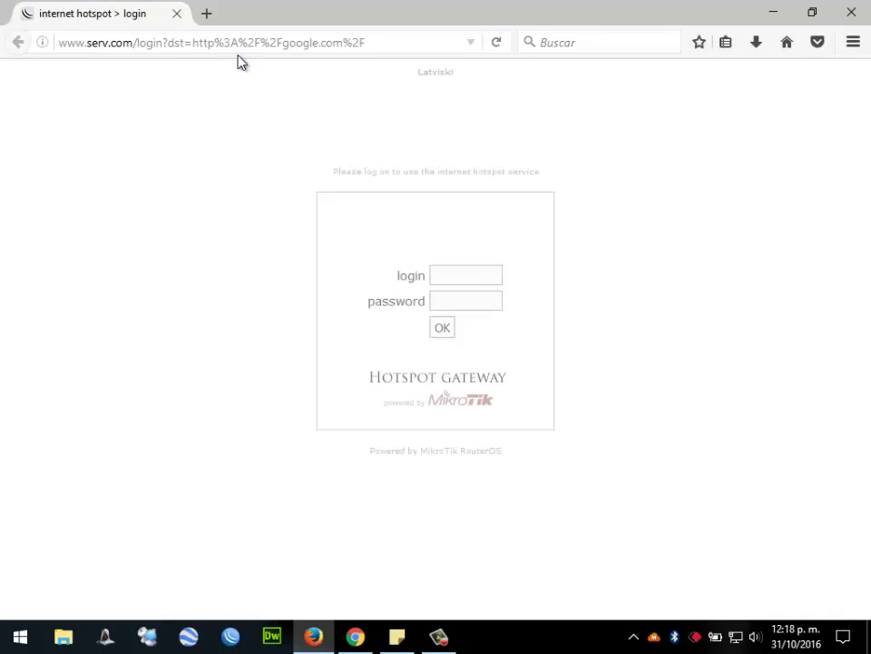
Step: Open facebook.com, yahoo.com and youtube.com in new tabs, each redirecting to the hotspot login
click(213, 14)
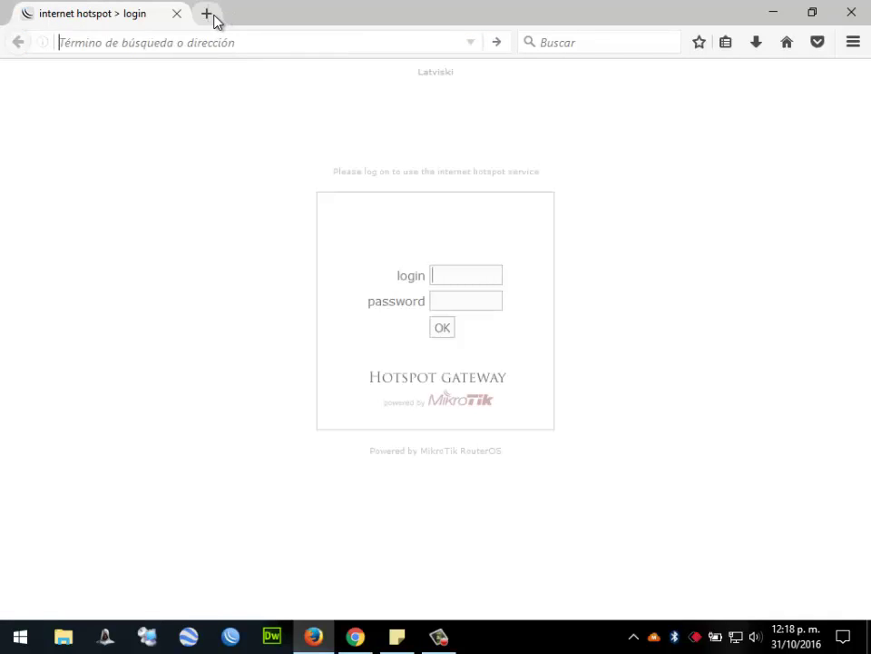
text(faceb)
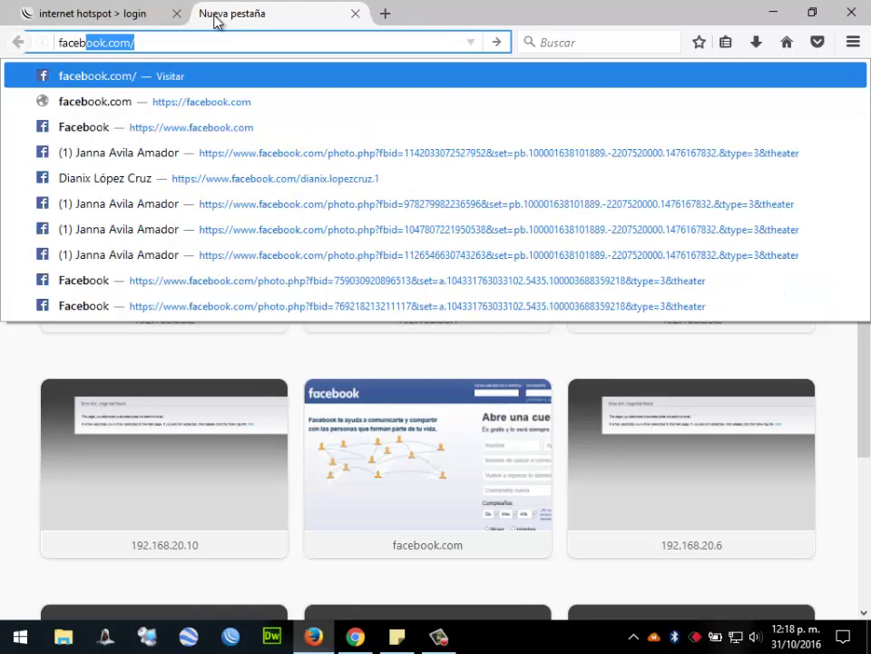
text(ook.com)
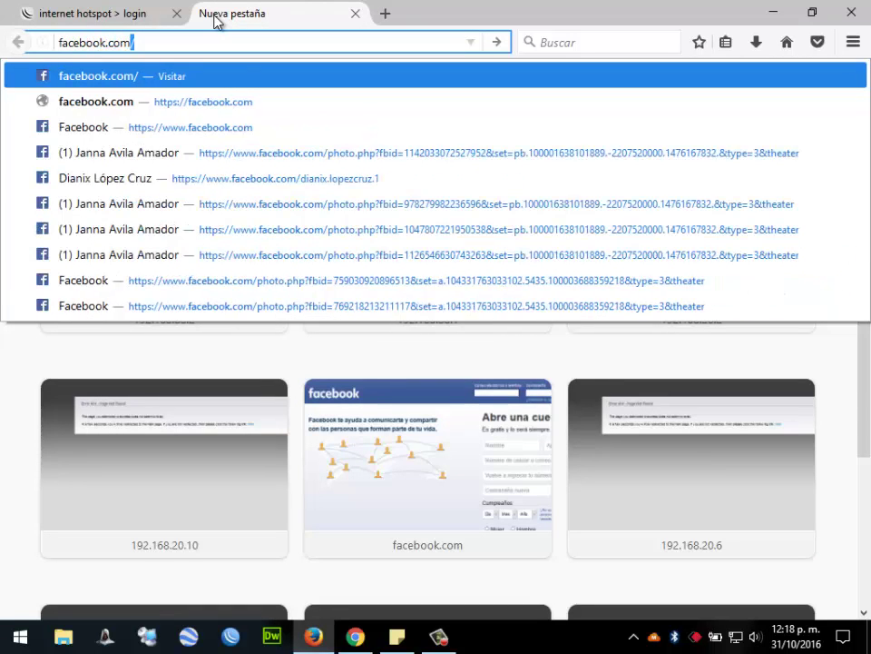
key(Return)
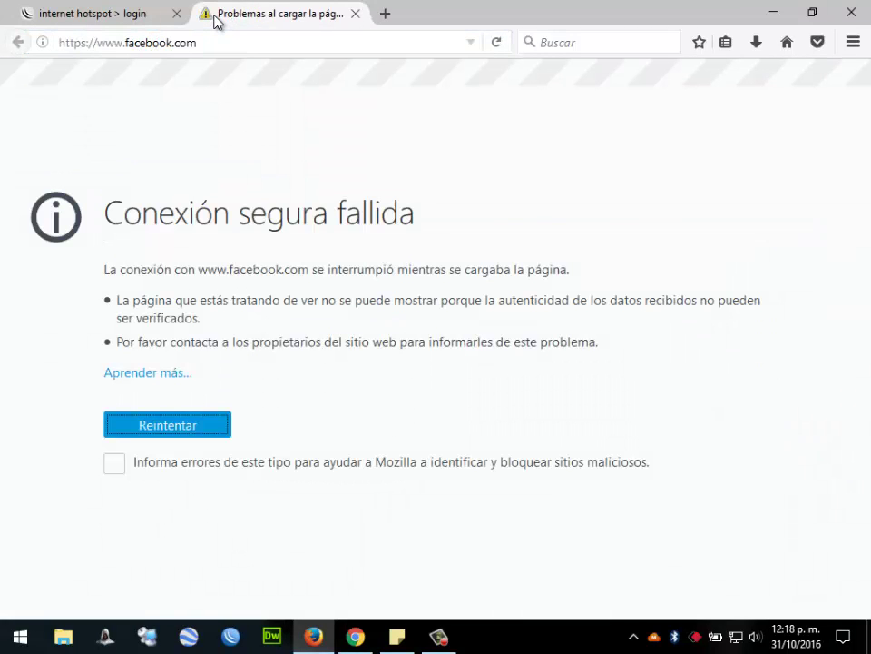
click(222, 36)
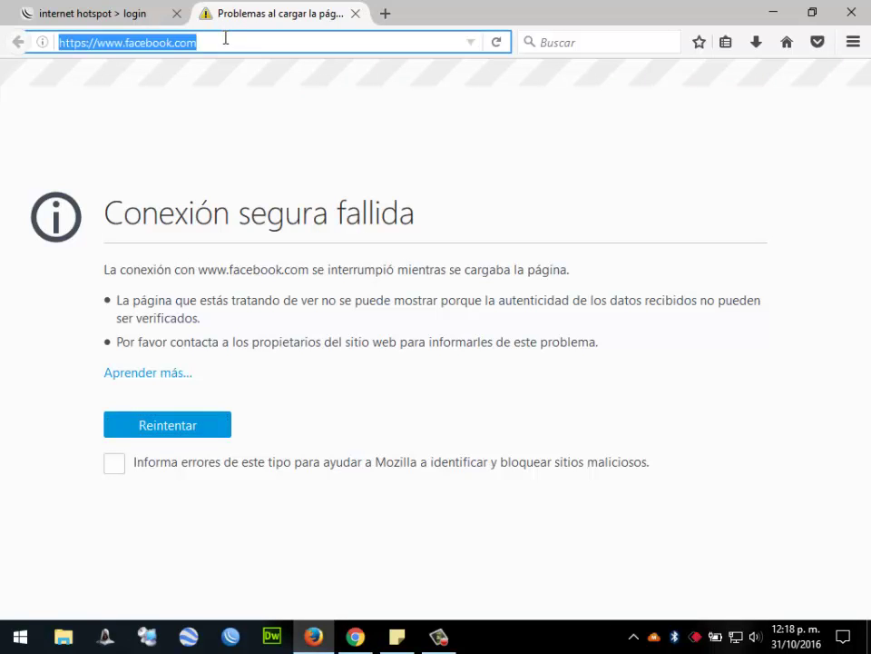
text(yahoo.com)
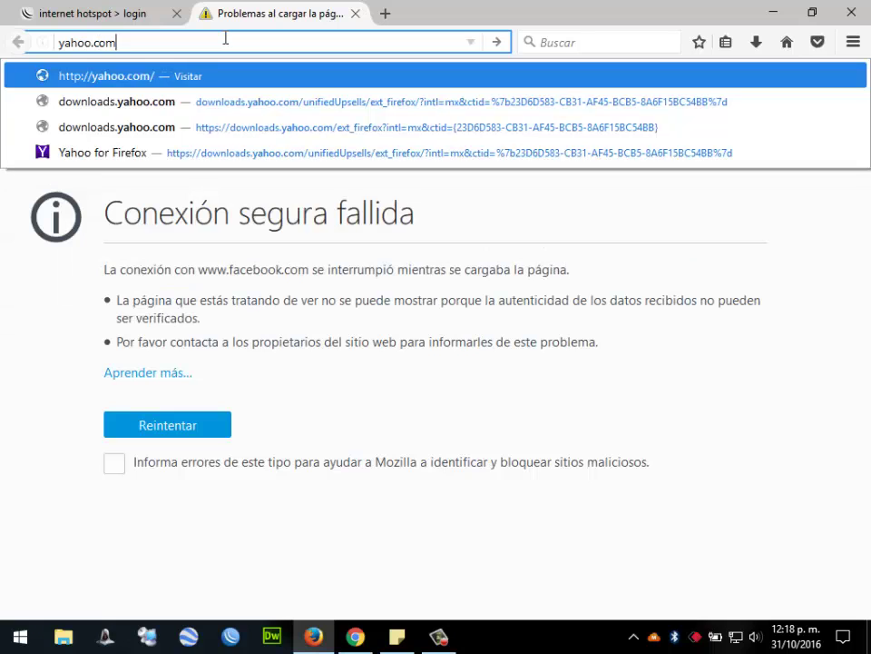
key(Return)
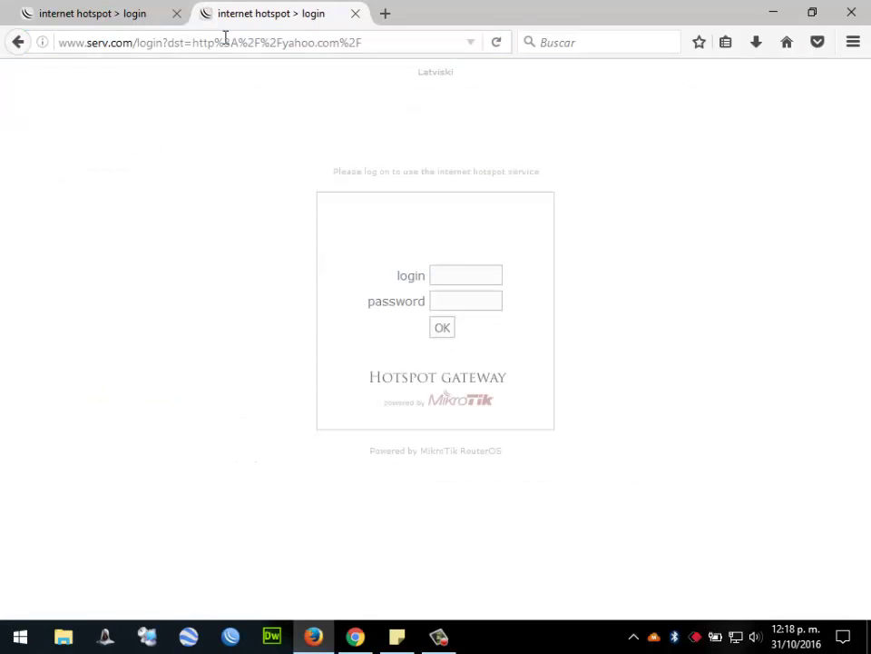
click(385, 14)
text(youtube.vo)
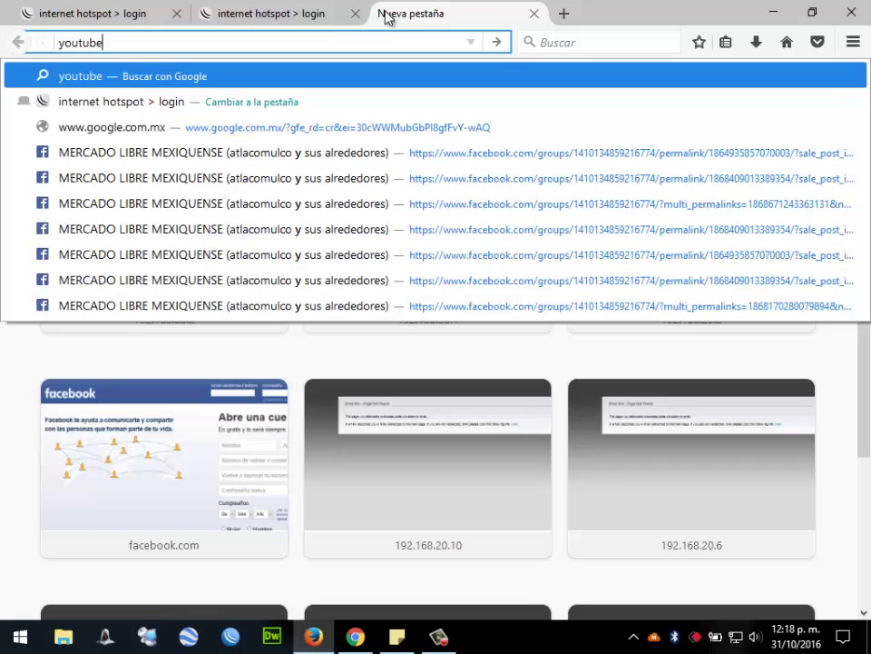
key(BackSpace)
key(BackSpace)
text(co)
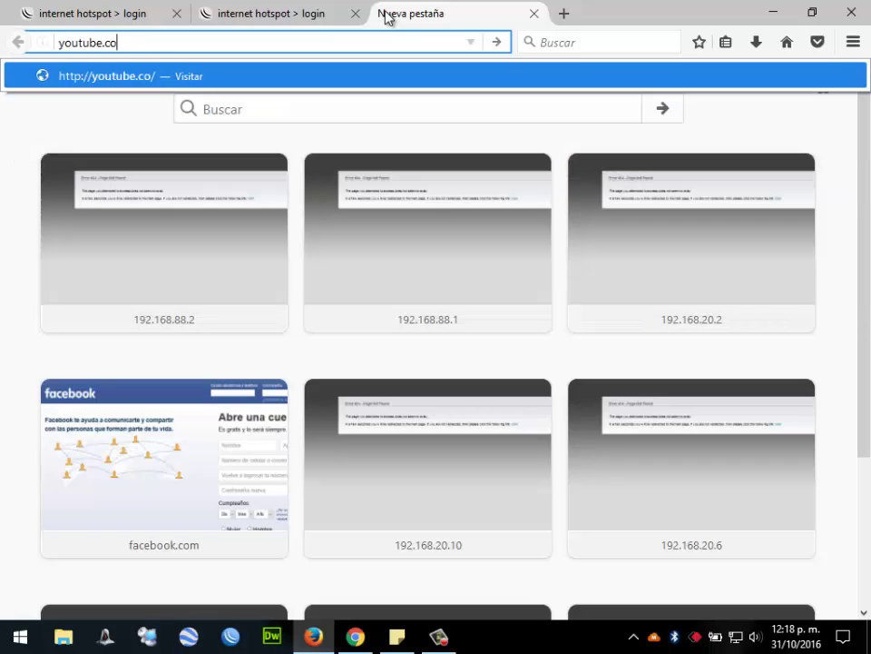
text(m)
key(Return)
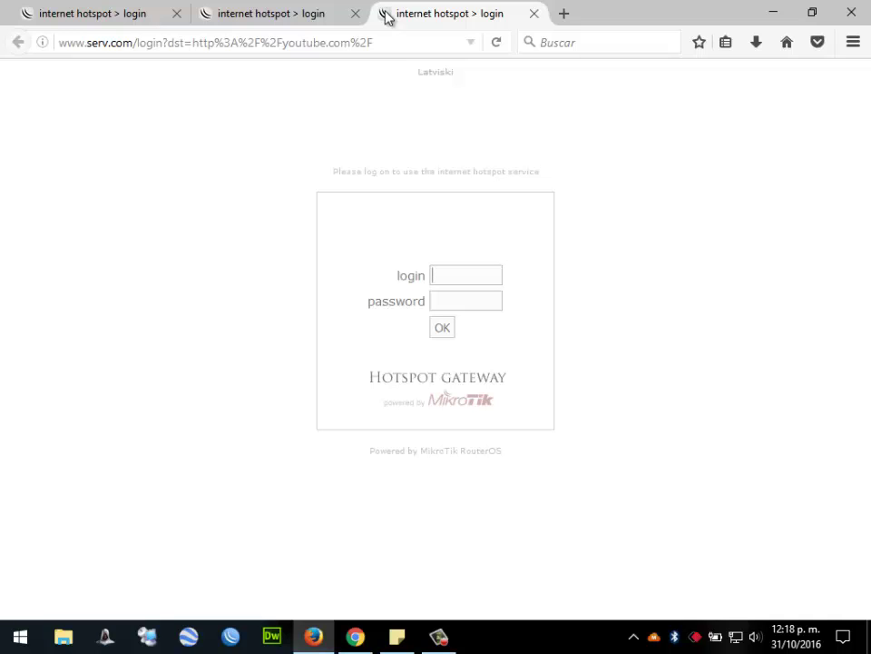
Step: Log in to the hotspot with the hotspot username and password
text(user55)
key(Tab)
text(*****)
key(Return)
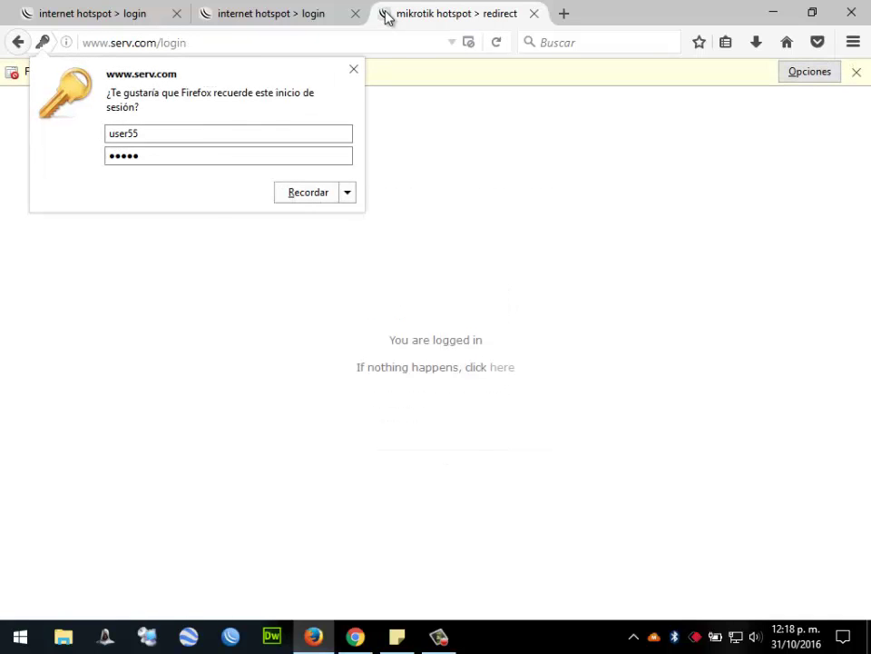
Step: Dismiss the save-password prompt and search YouTube for 'anseenet'
click(353, 70)
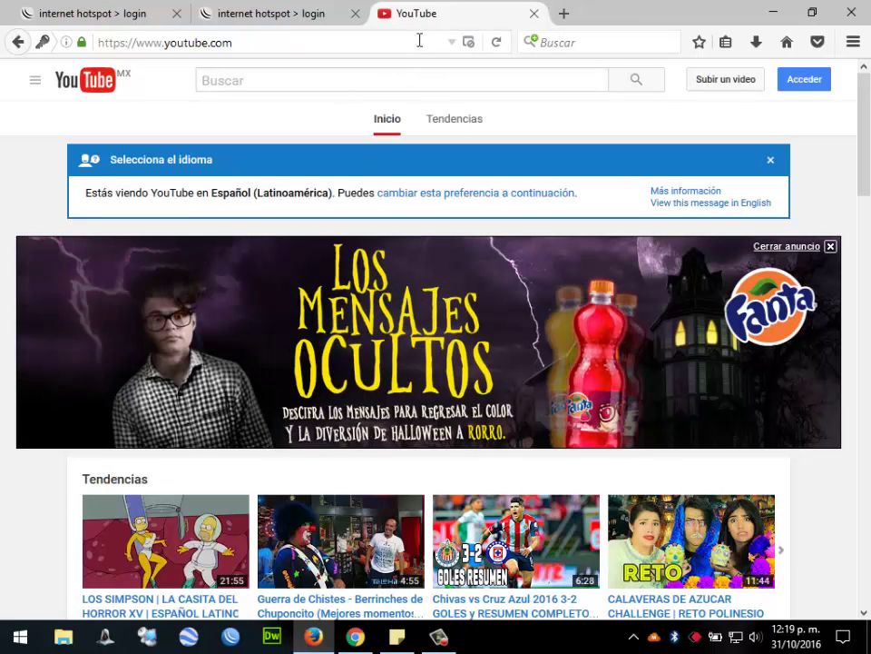
text(anseen)
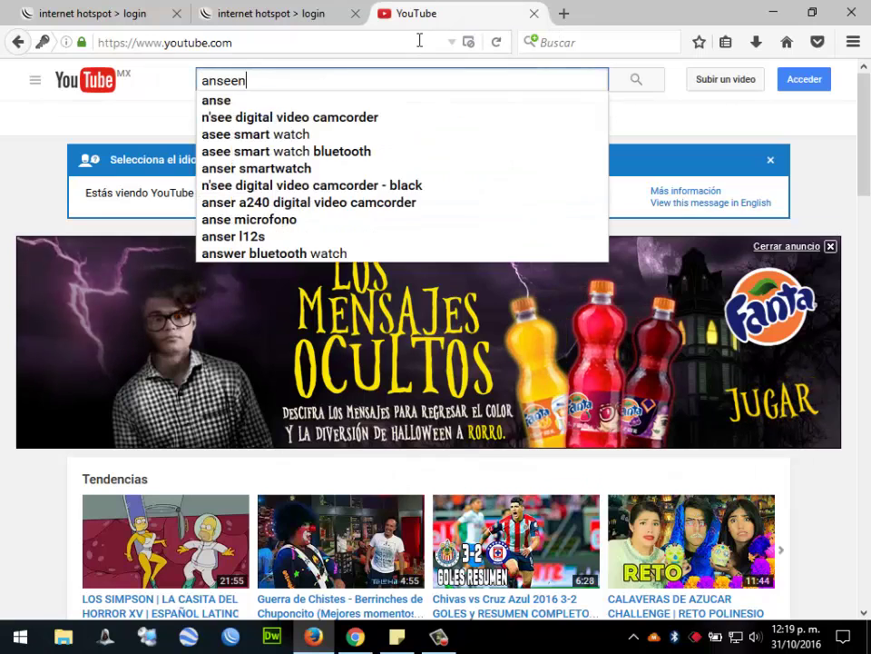
text(et)
key(Return)
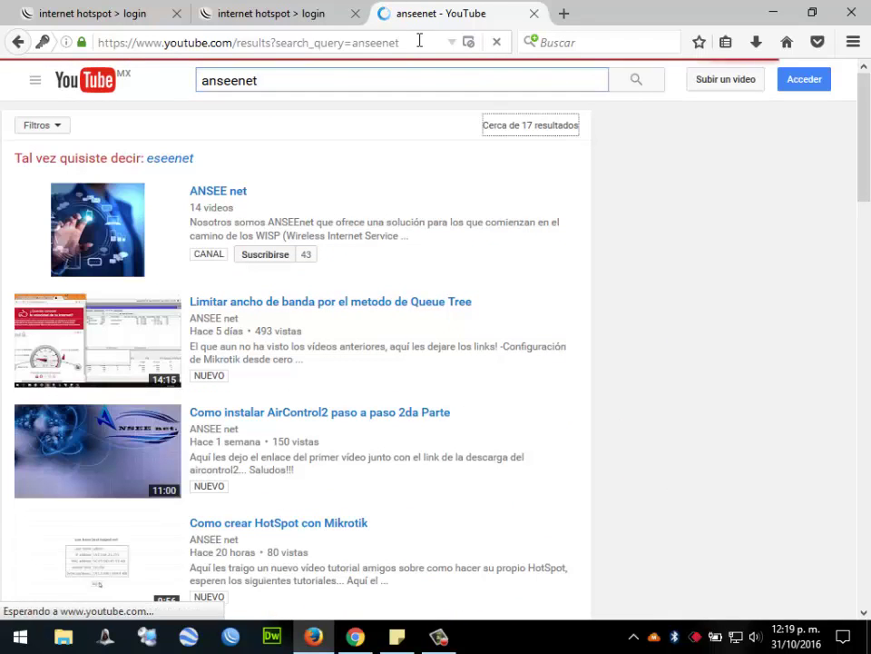
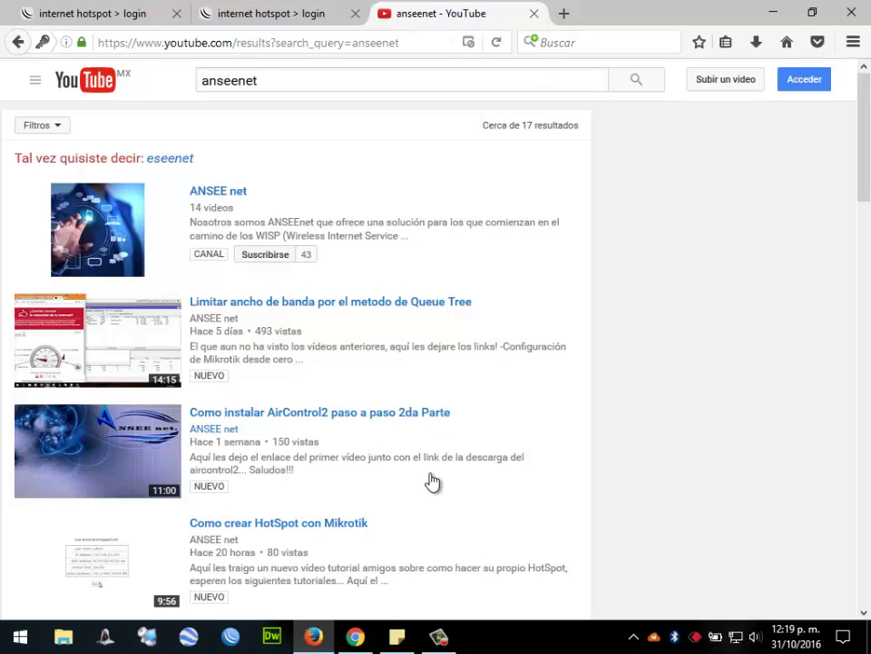
Step: Set Firefox's YouTube results aside and restore the WinBox v3.6 router login window
key(super+d)
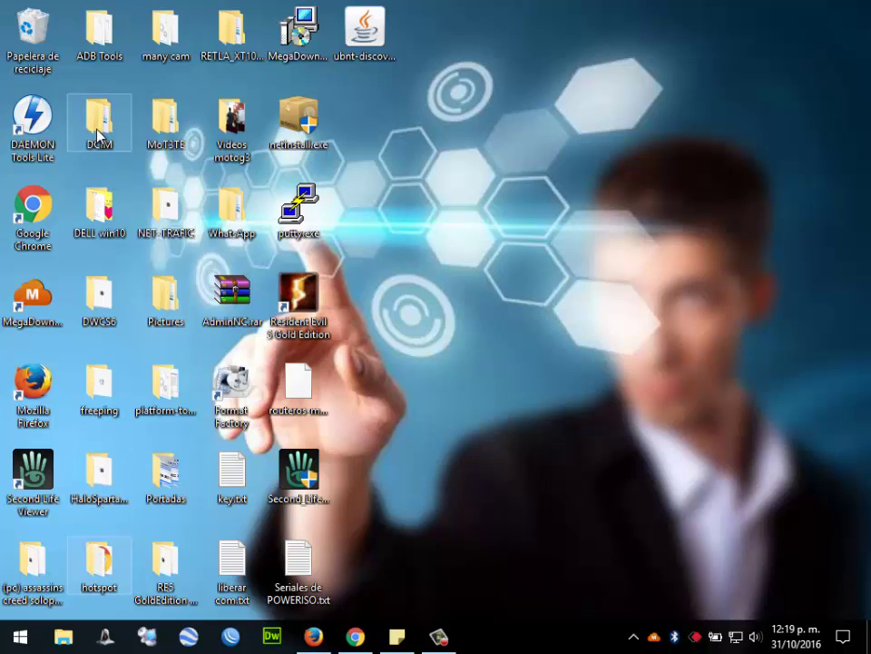
click(230, 638)
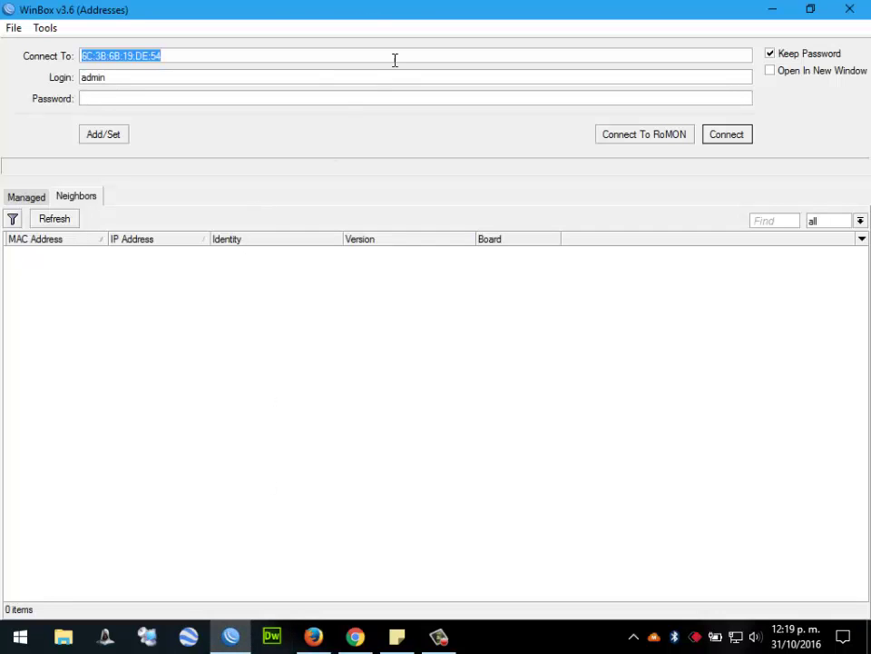
Step: Log into the router and delete the old flash/hotspot folder from the file list
click(729, 134)
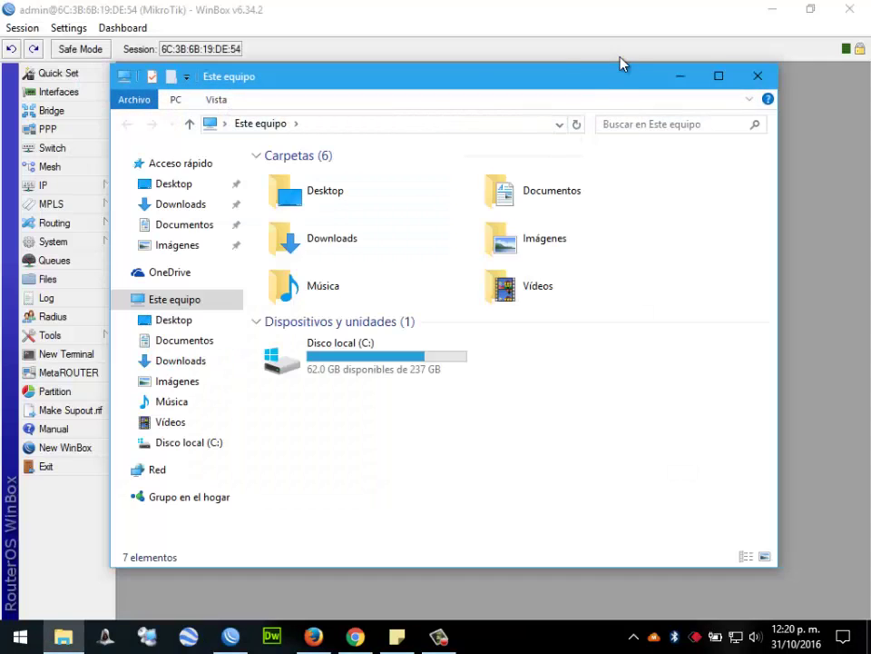
click(161, 205)
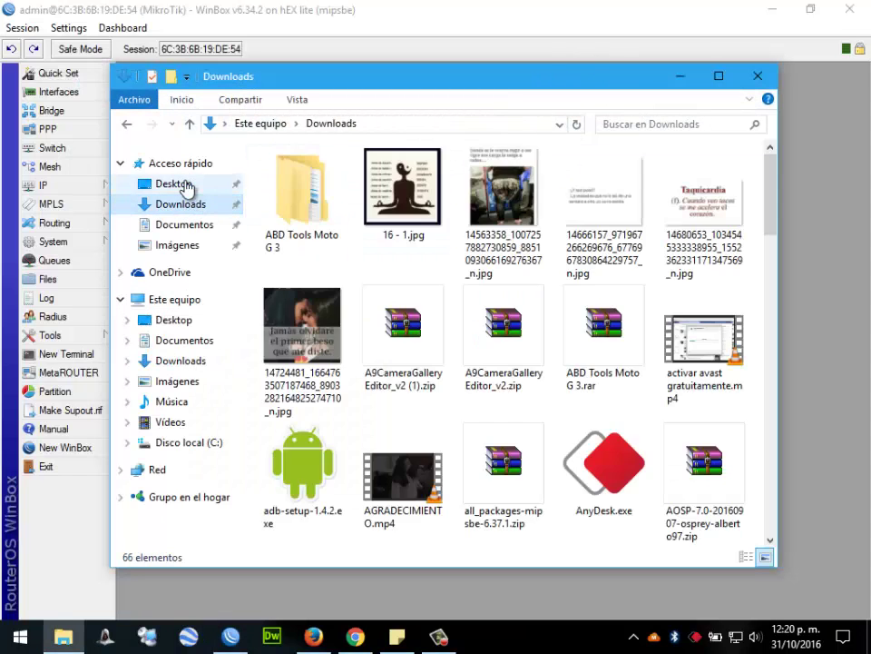
click(160, 185)
click(327, 217)
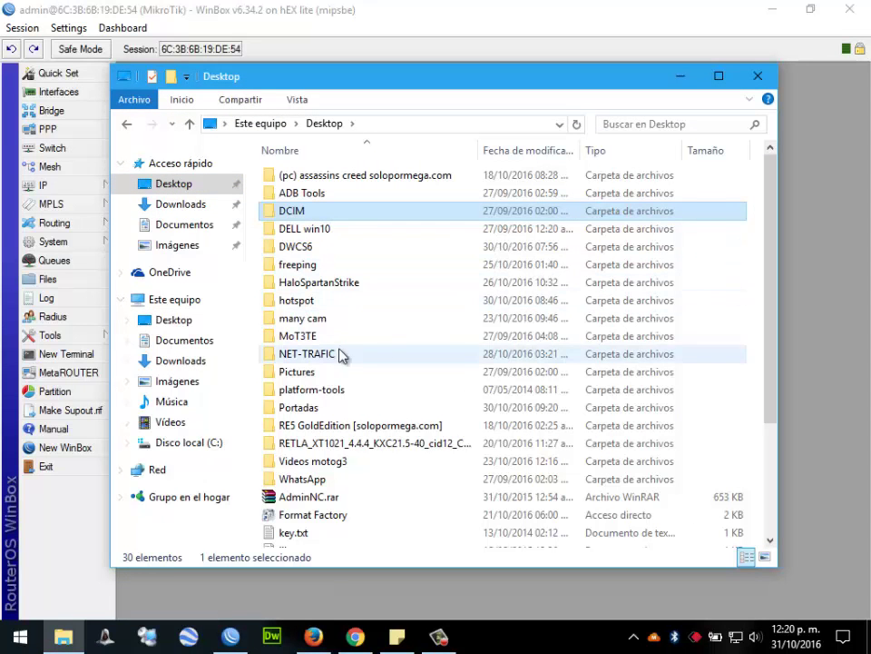
click(45, 278)
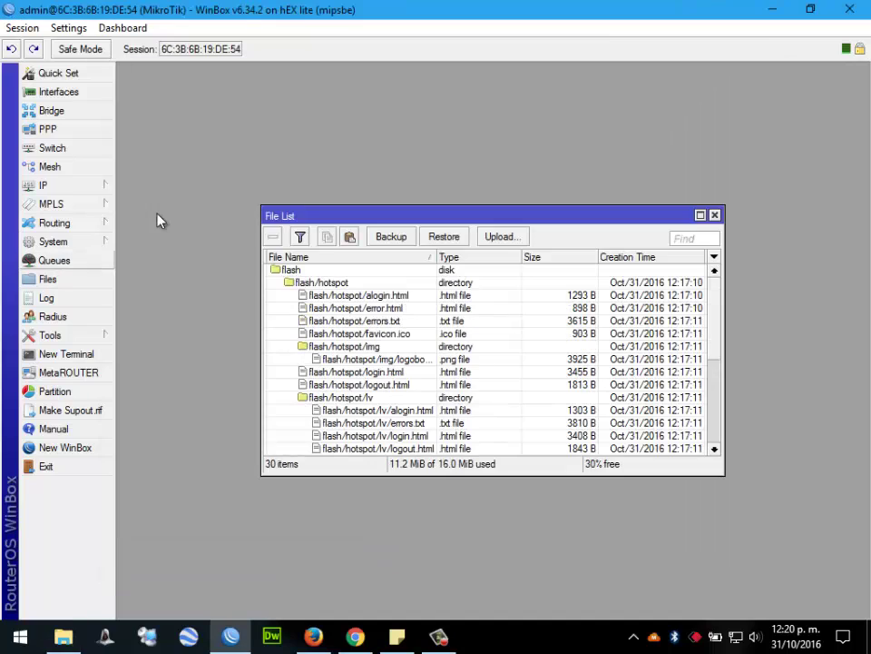
click(297, 284)
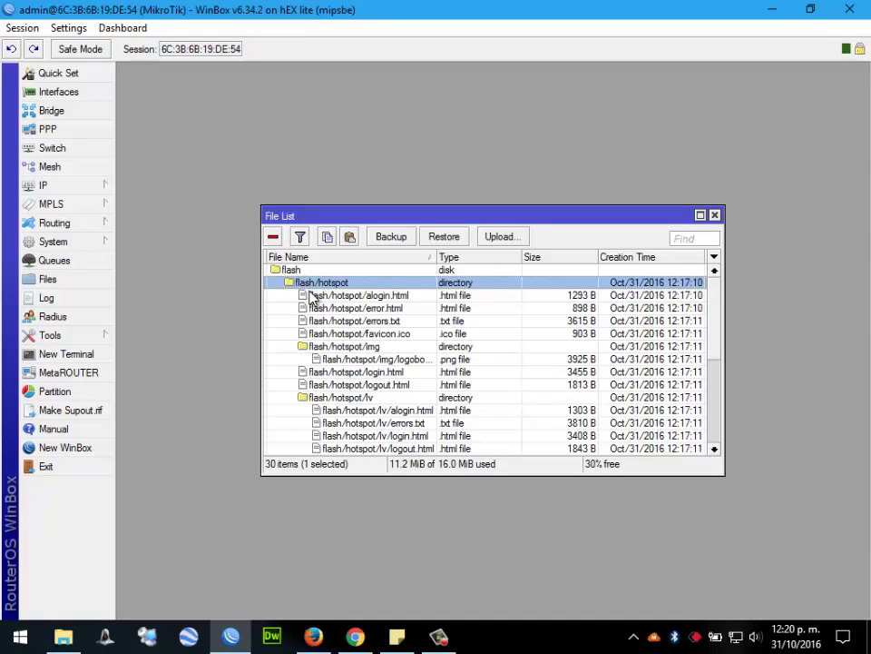
click(279, 241)
Step: Upload the Desktop hotspot folder from Explorer into WinBox's File List
key(alt+Tab)
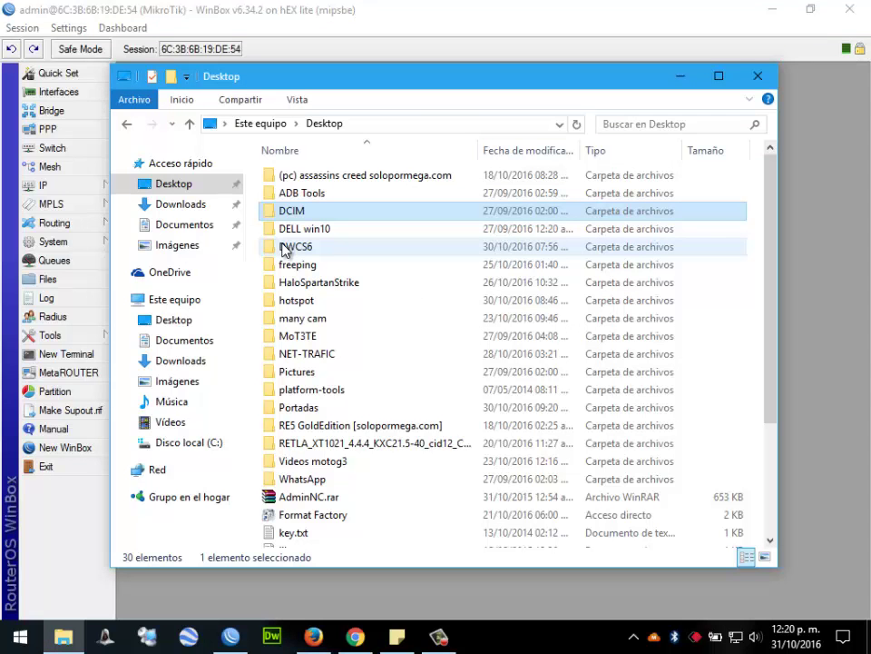
drag(293, 75, 529, 237)
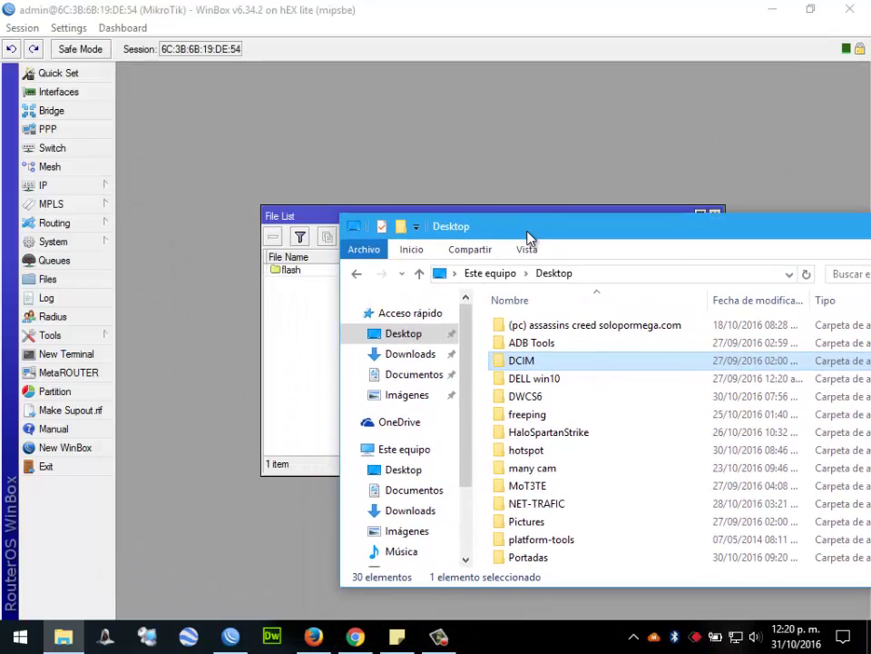
key(h)
key(Down)
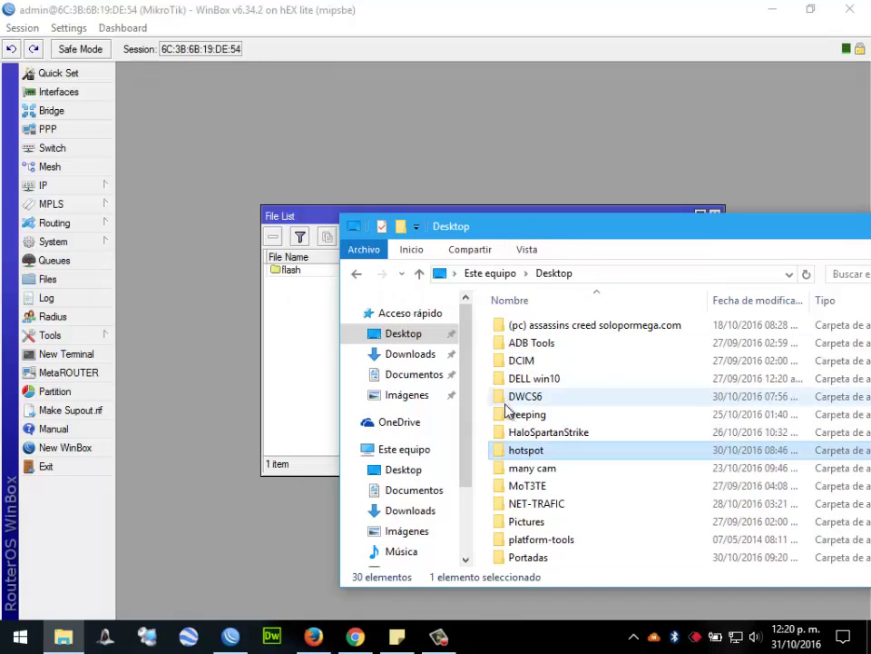
drag(522, 458, 311, 369)
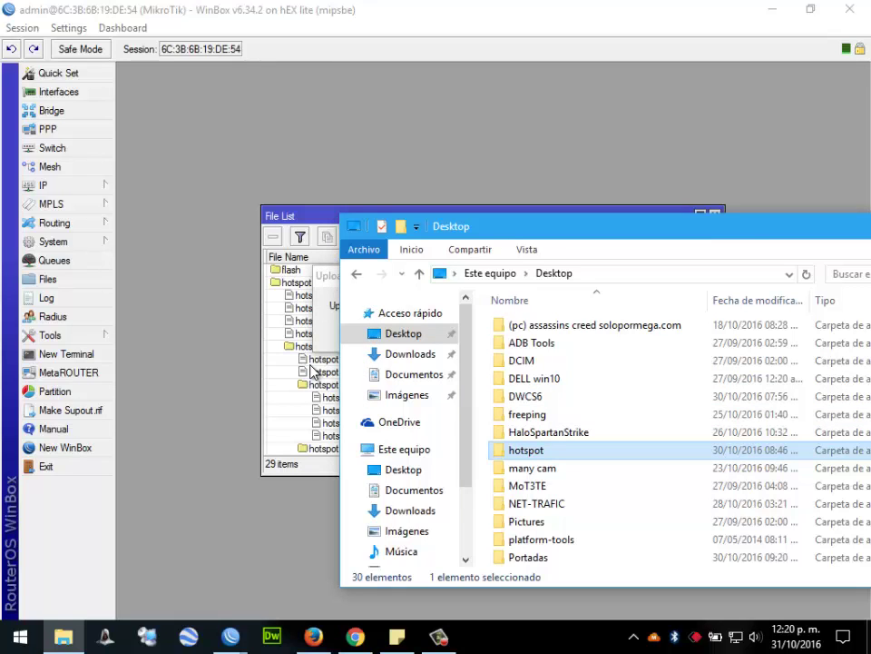
drag(705, 235, 488, 208)
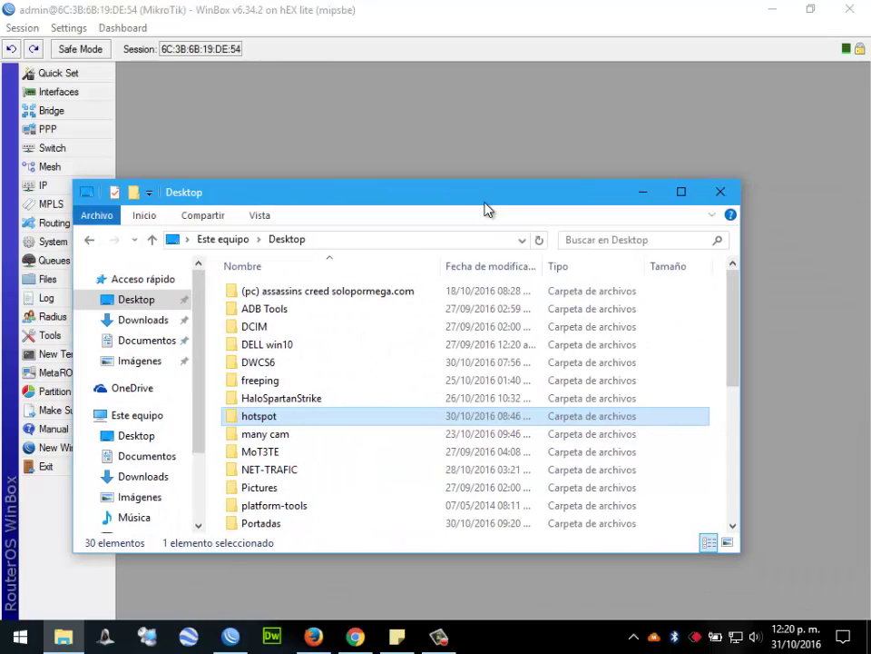
click(639, 193)
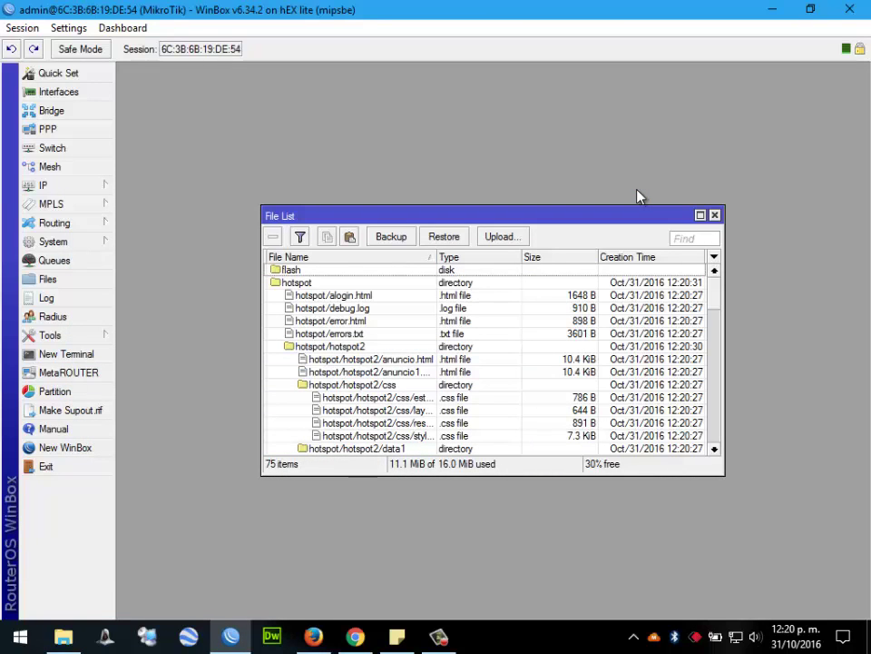
Step: Set the hsprof1 server profile's HTML Directory to the uploaded hotspot folder
click(80, 191)
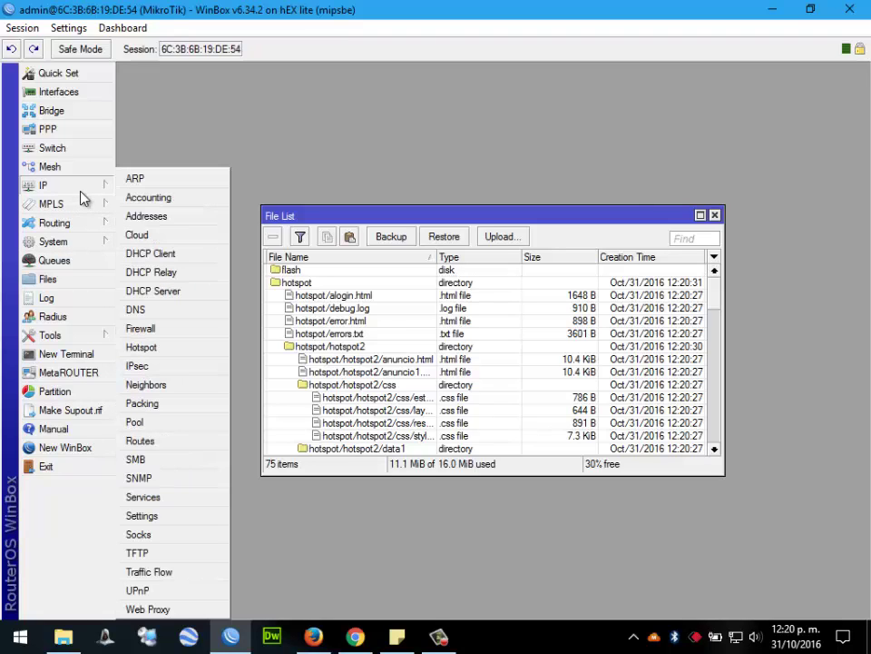
click(171, 354)
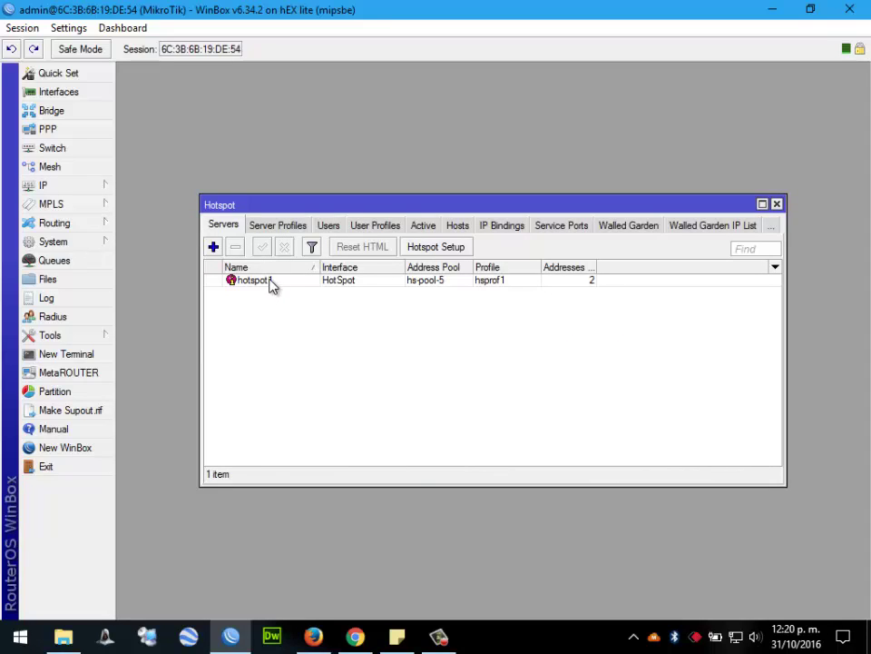
click(278, 227)
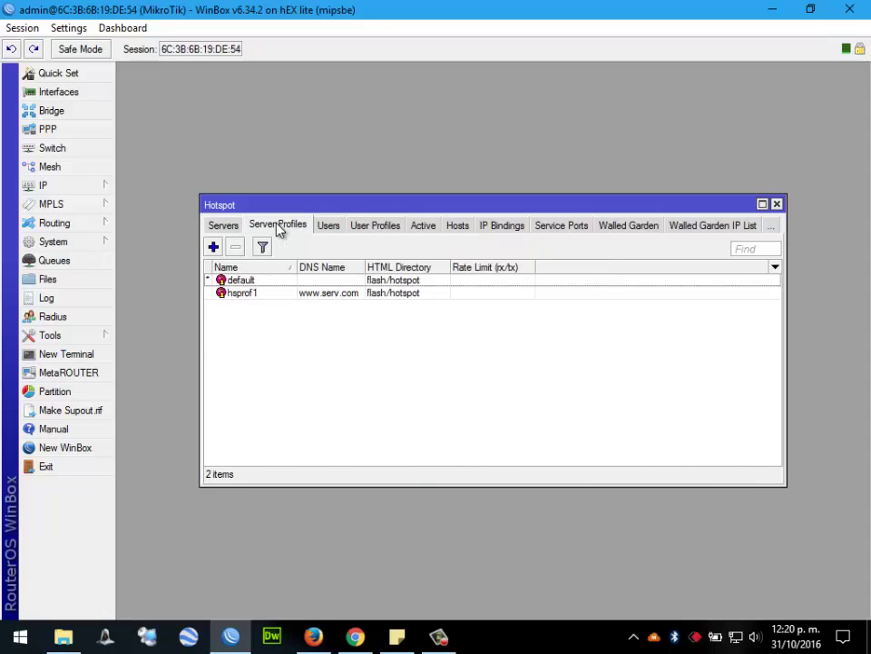
double_click(279, 294)
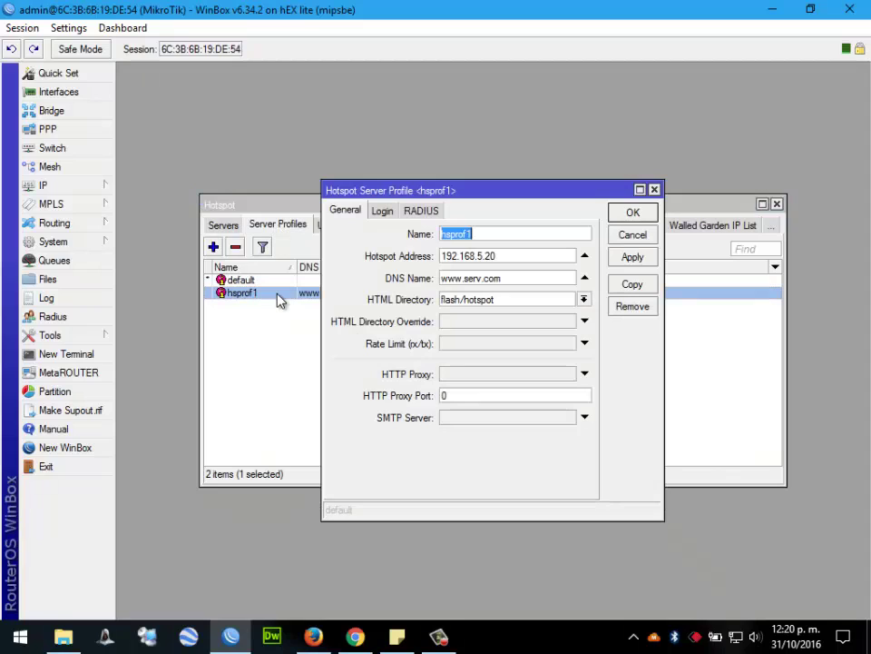
click(582, 300)
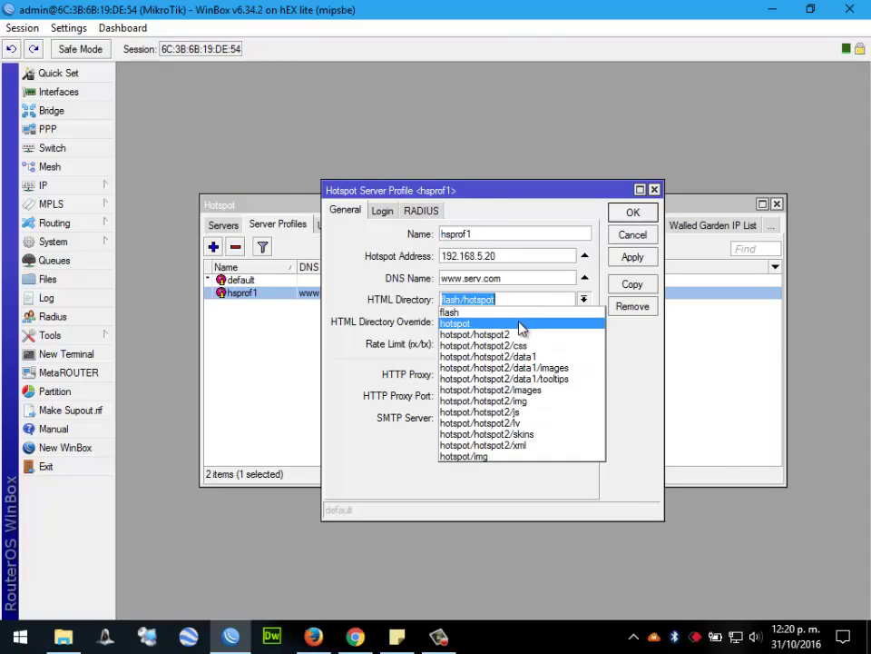
click(563, 324)
click(634, 213)
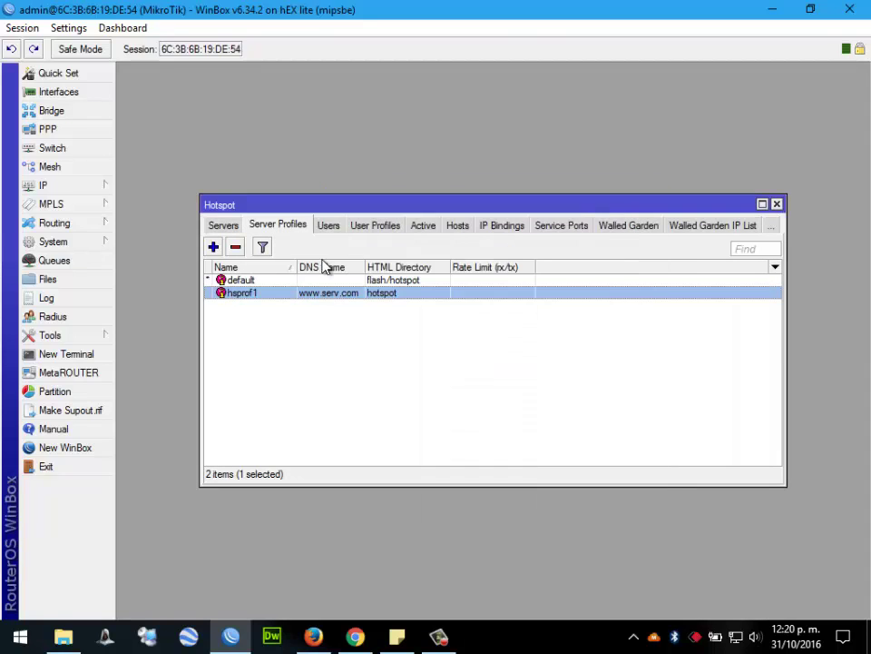
Step: Review hotspot user profiles, hosts and active users, showing one session from 192.168.5.19
click(363, 231)
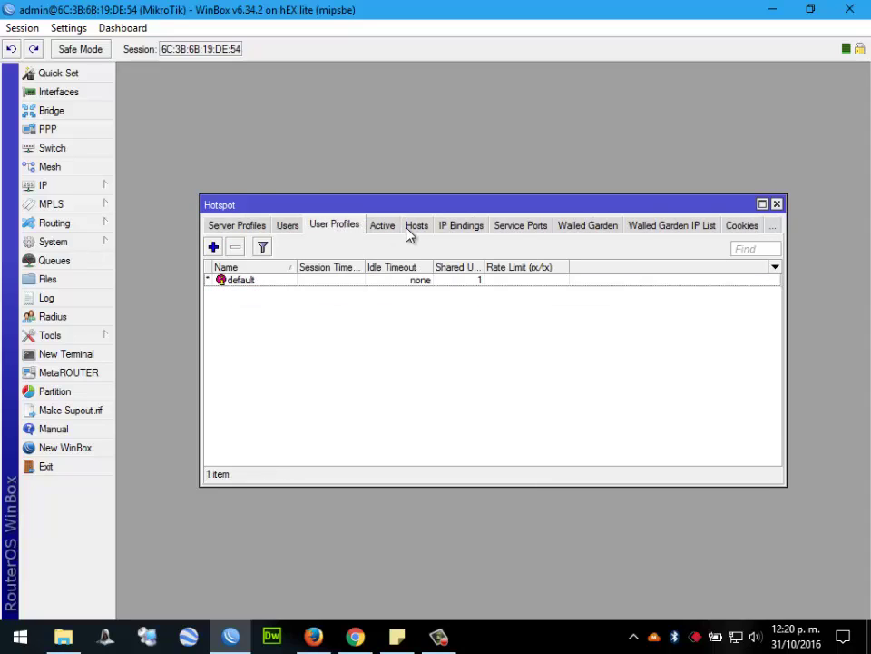
click(410, 234)
click(386, 230)
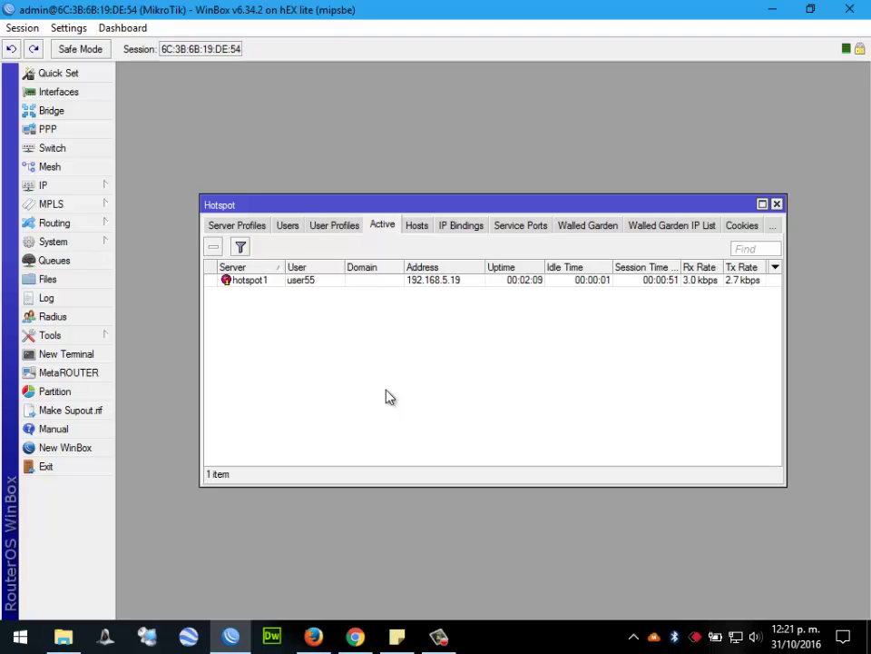
Step: Reload the anseenet YouTube results and browse the ANSEE net channel's videos and playlists
click(313, 636)
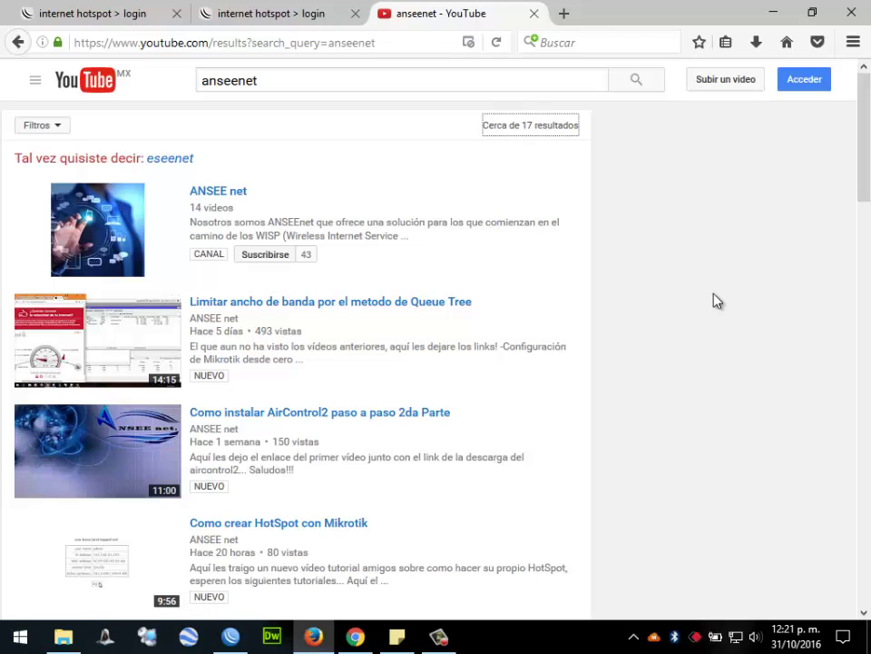
key(ctrl+l)
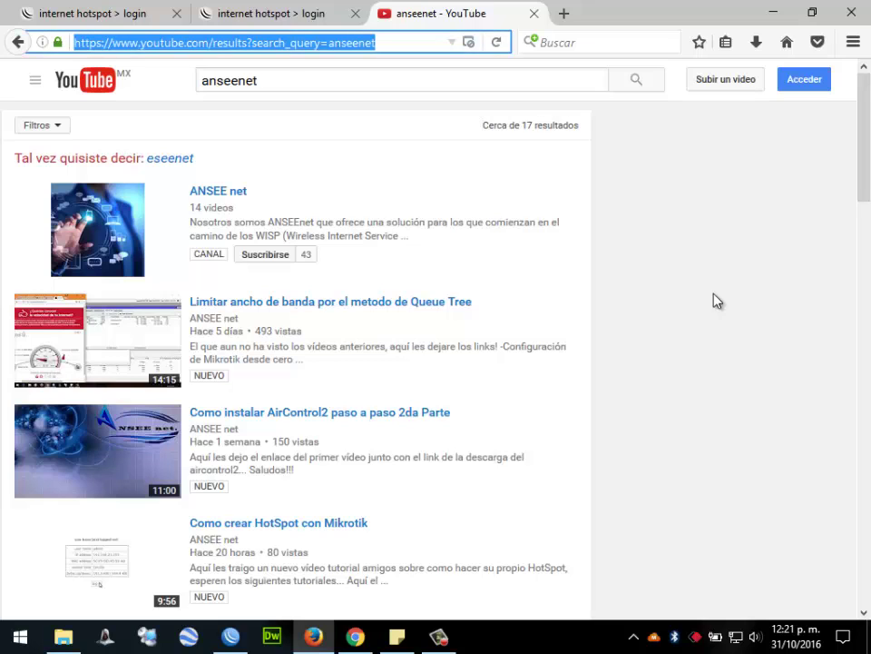
click(718, 300)
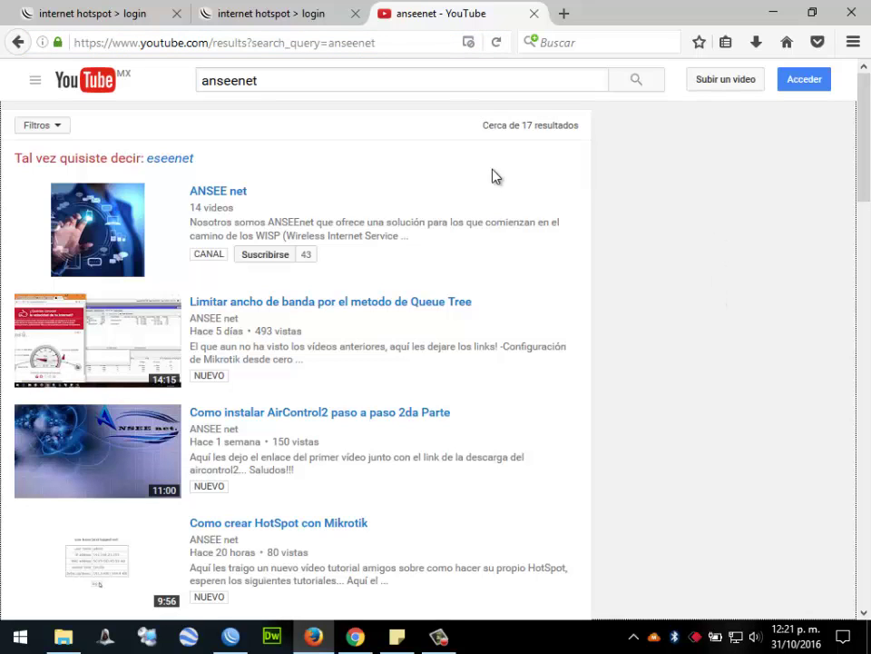
key(F5)
click(424, 43)
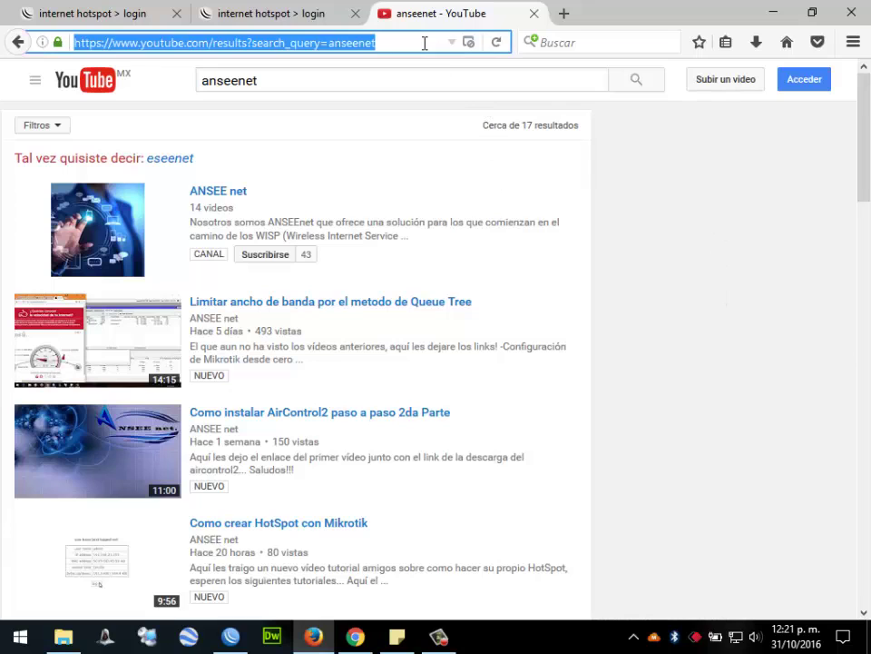
key(Return)
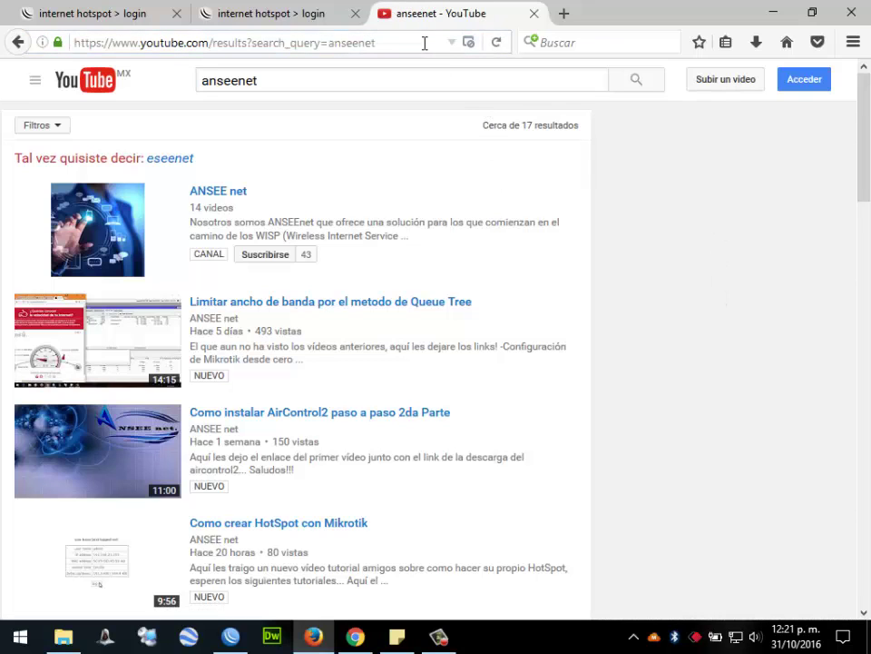
click(179, 159)
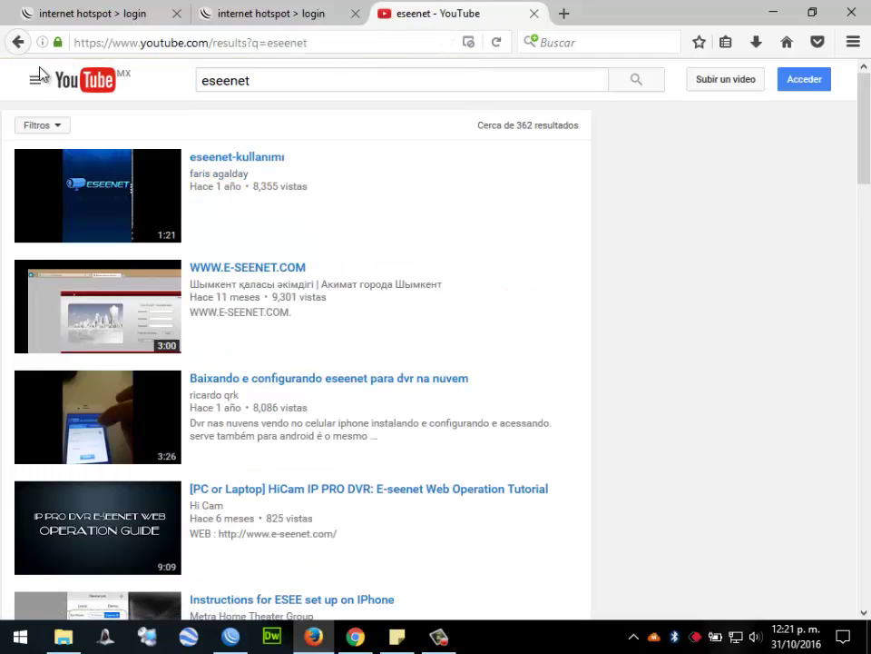
click(20, 45)
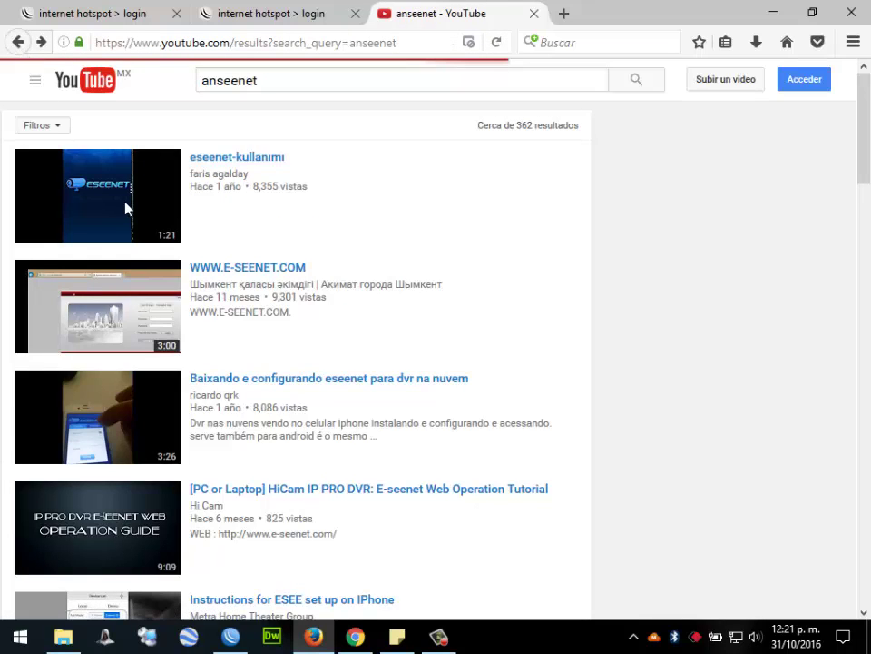
click(221, 197)
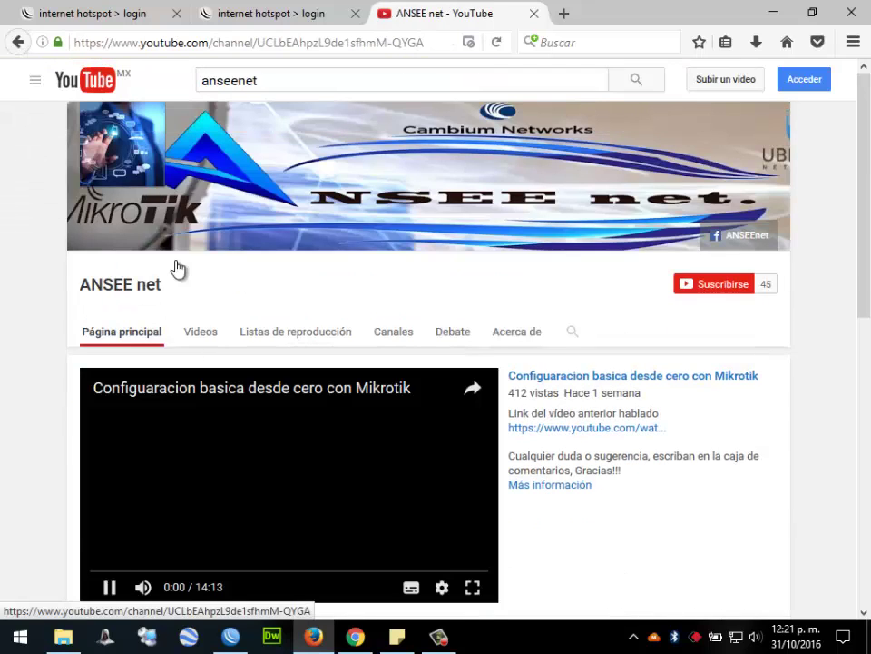
click(216, 341)
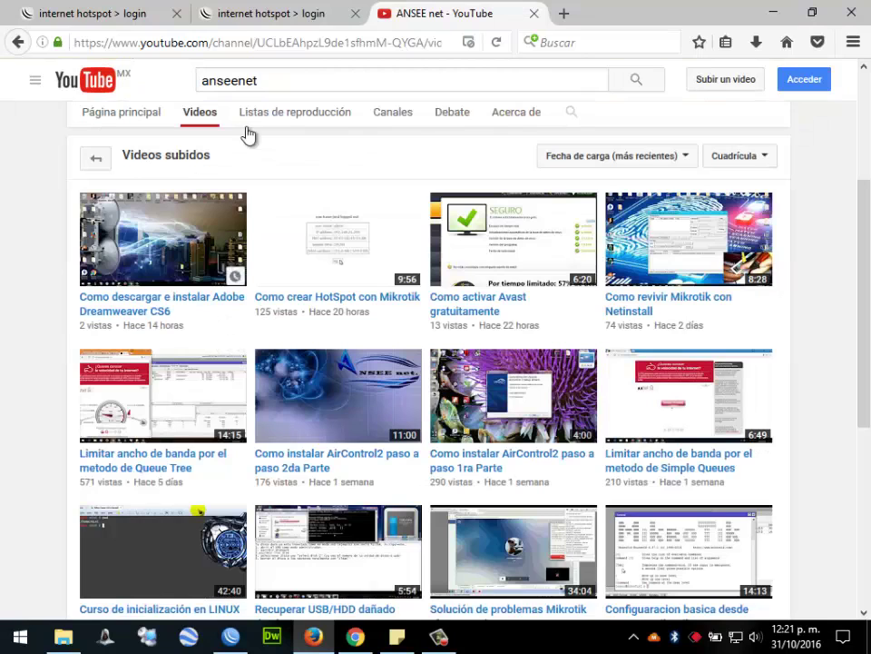
click(214, 50)
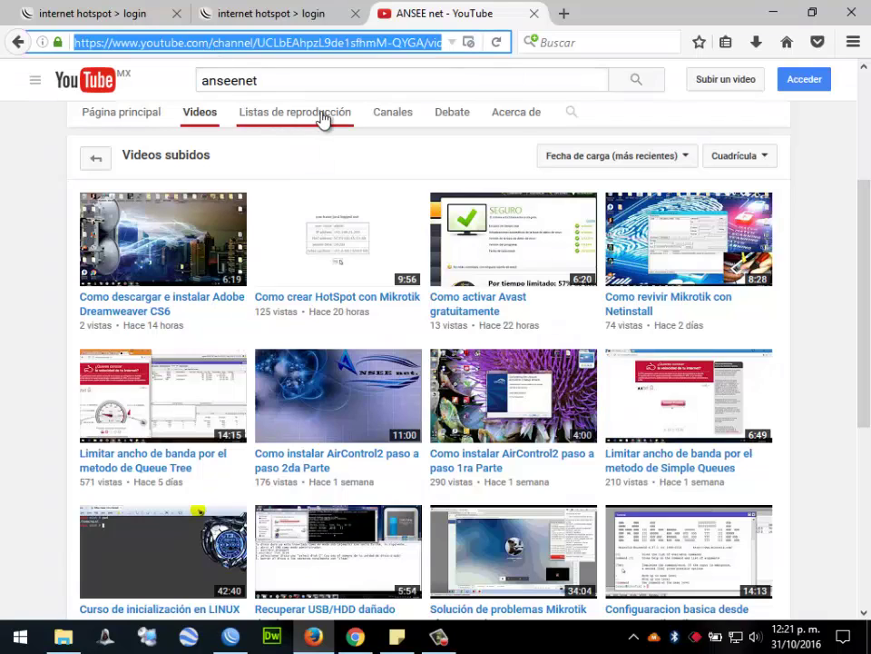
click(283, 116)
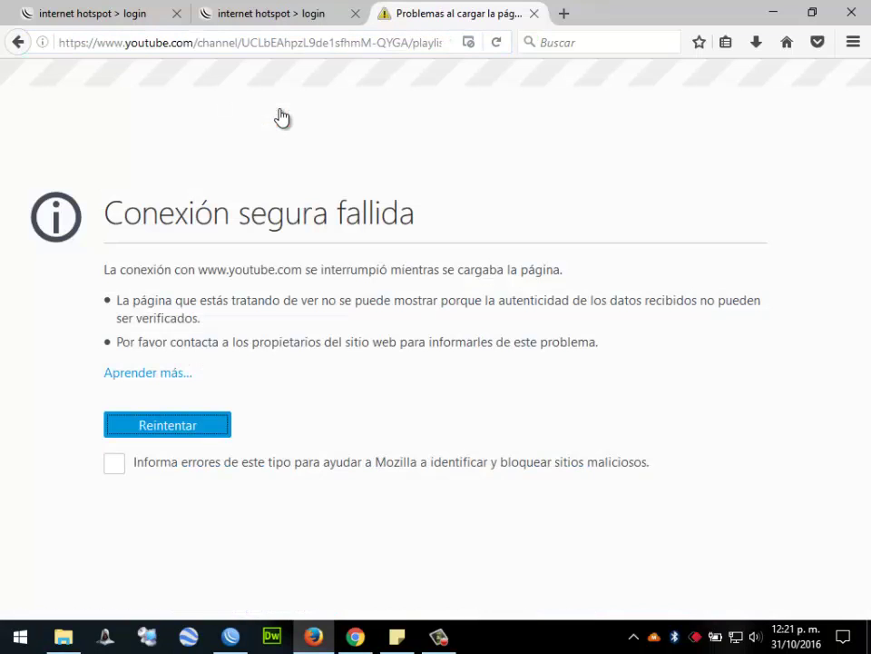
Step: Load youtube.com, then google.com, reaching the hotspot login page reporting the uptime limit
click(335, 45)
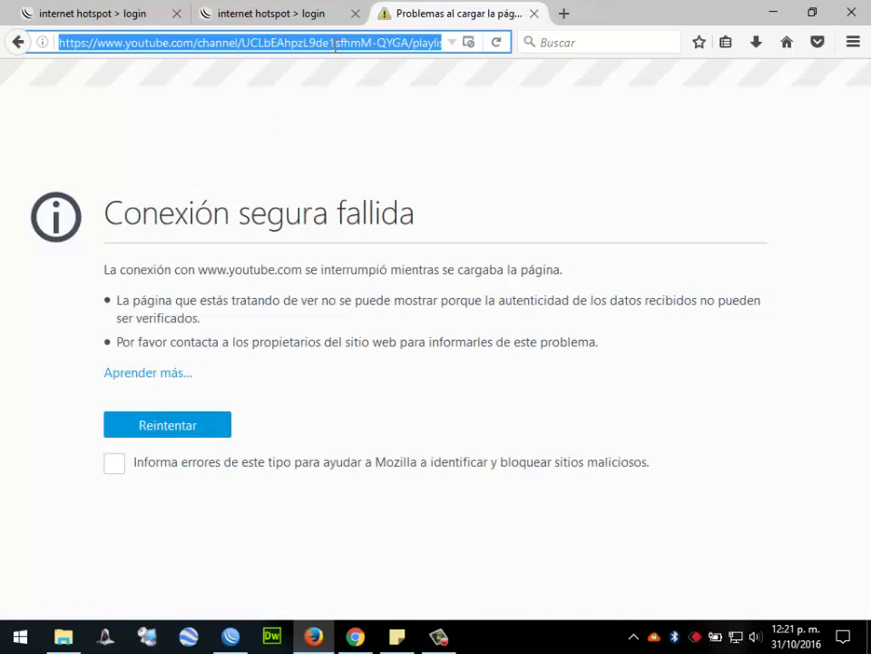
text(ya)
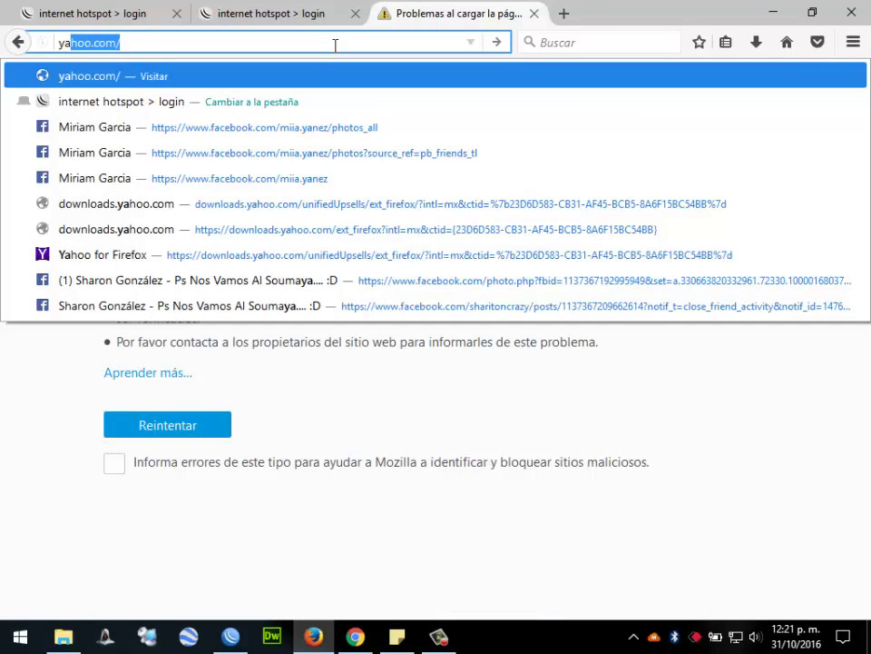
key(BackSpace)
key(BackSpace)
key(BackSpace)
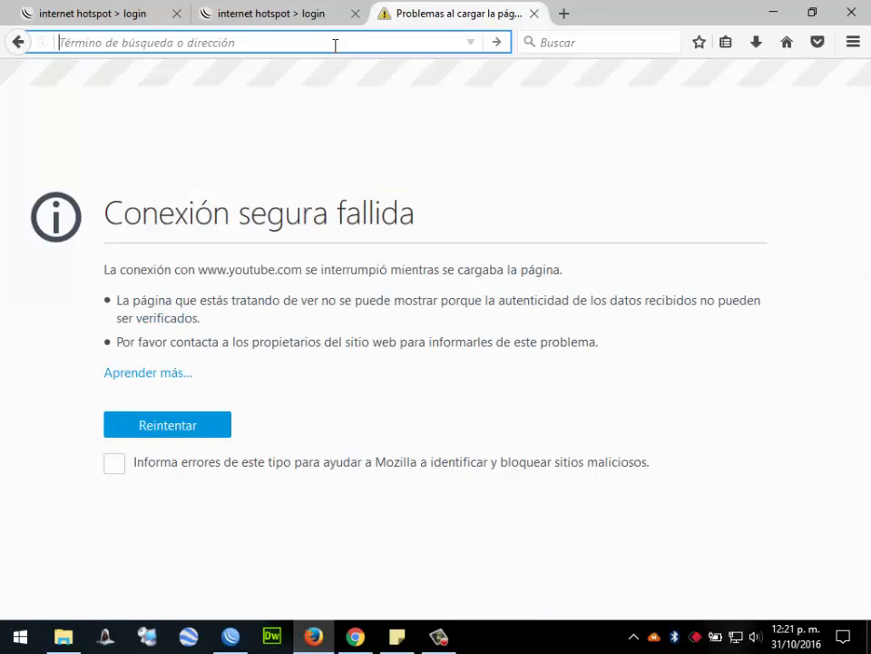
text(yo)
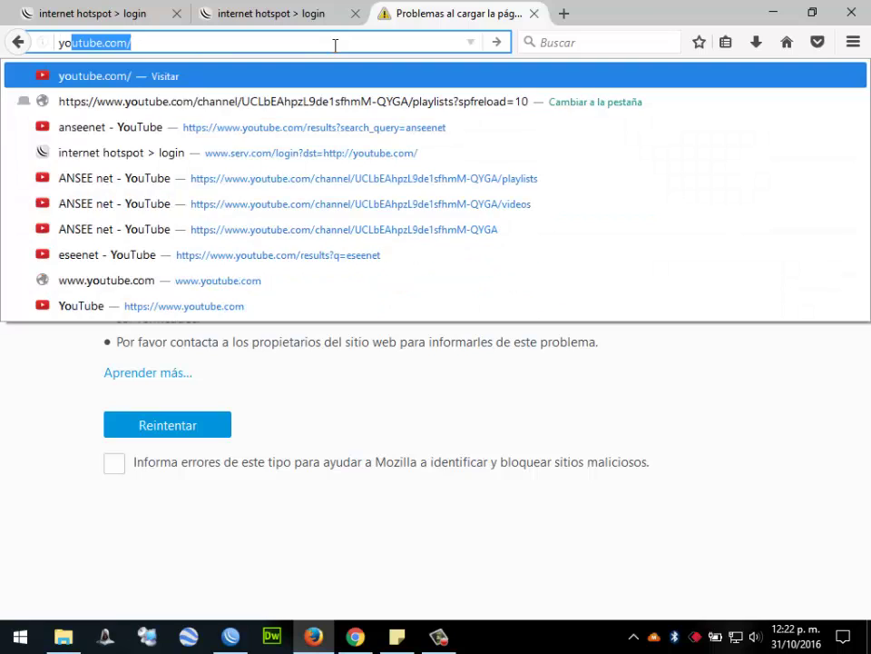
key(Return)
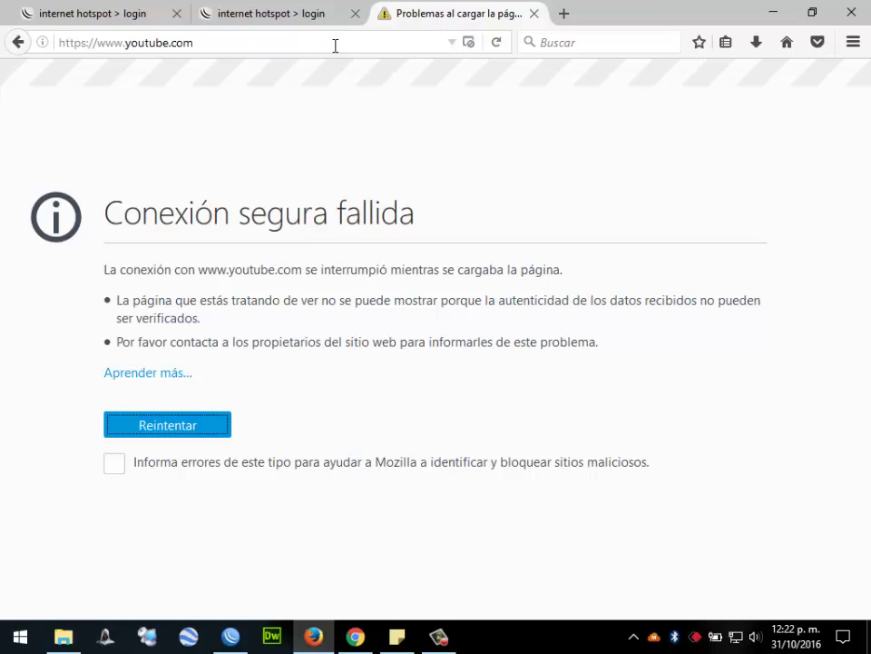
click(335, 45)
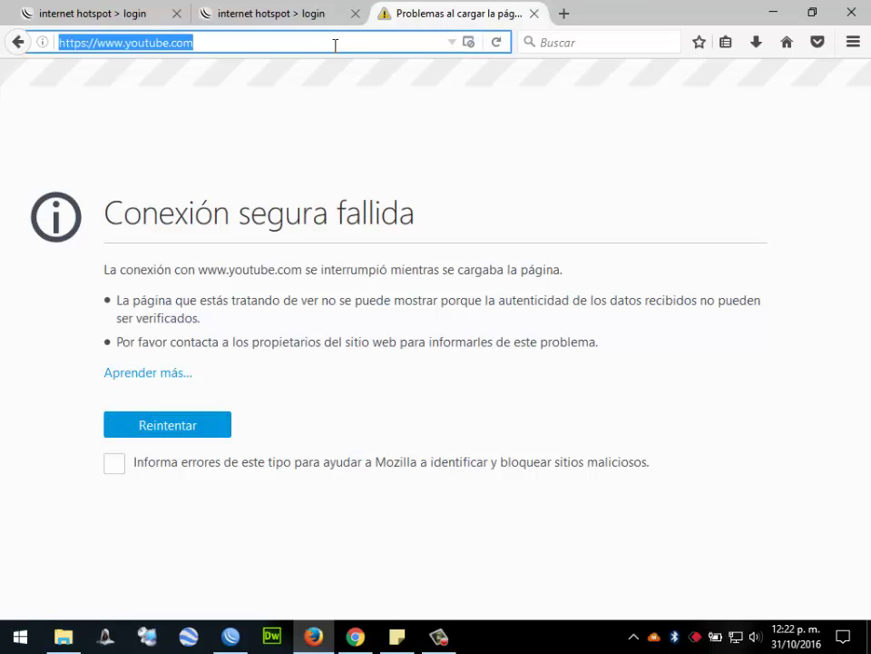
key(Tab)
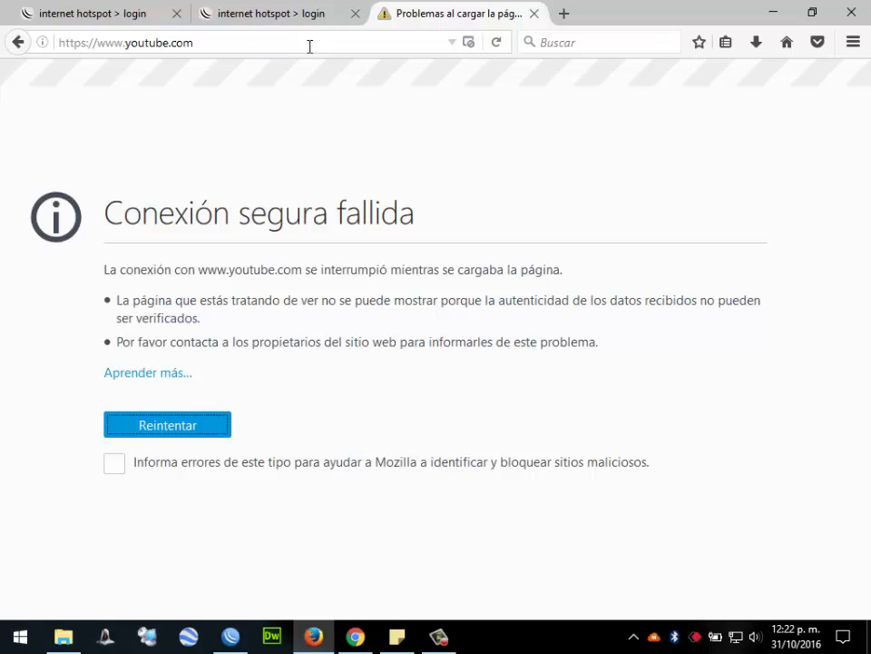
click(309, 45)
text(google.com/)
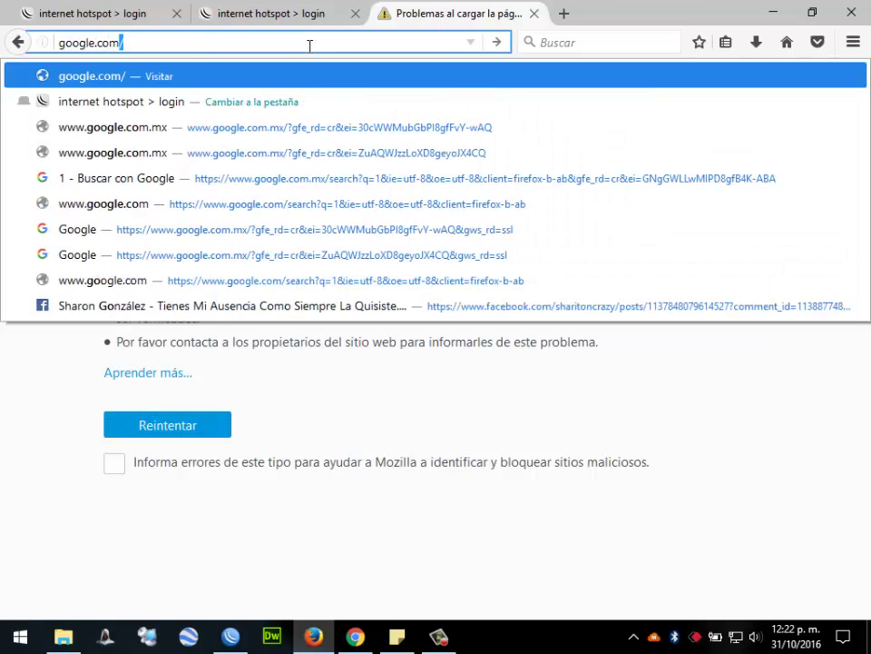
key(Return)
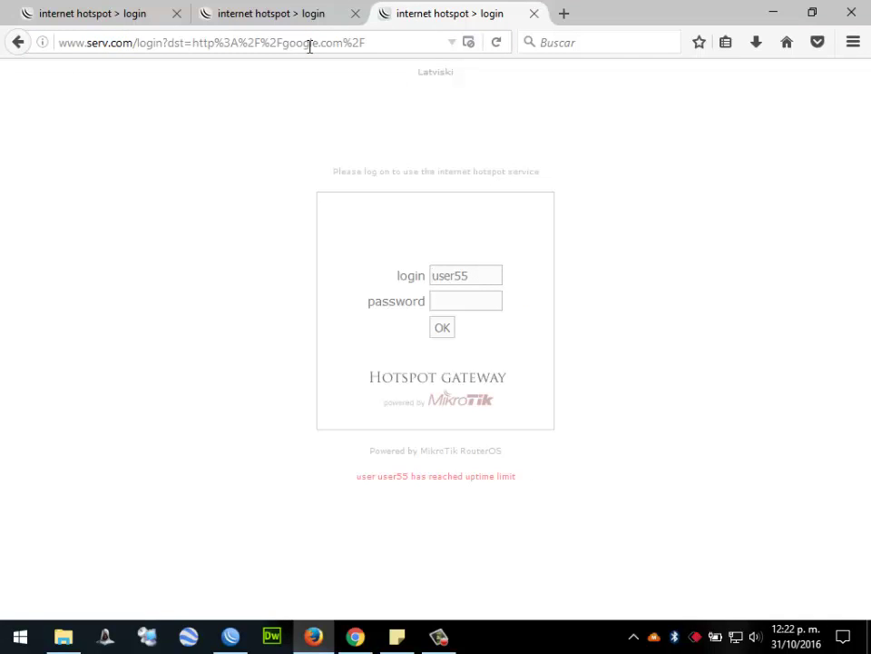
click(231, 635)
Step: Rearrange WinBox windows, reopen the file list, and return to Hotspot Server Profiles
drag(245, 203, 269, 339)
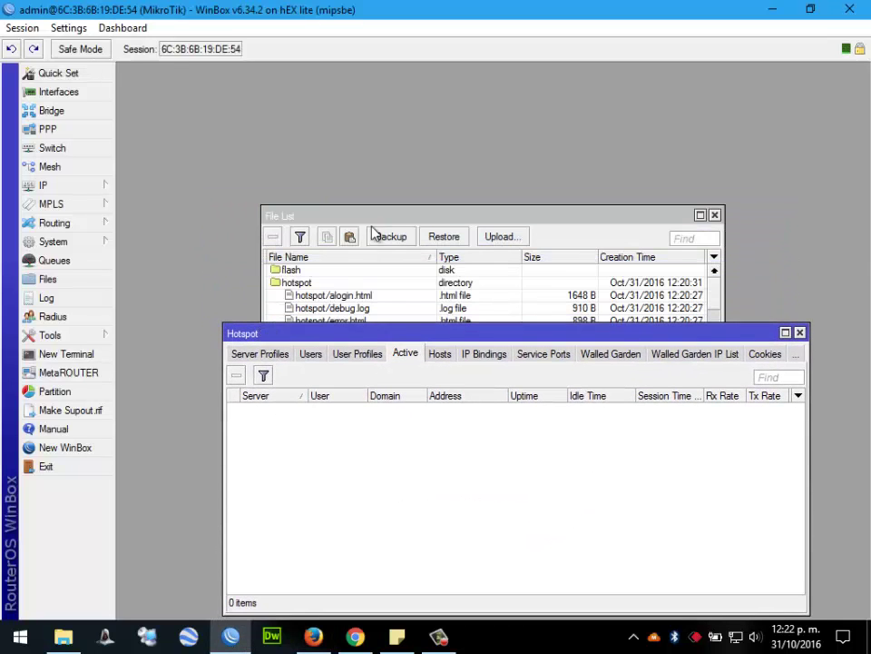
drag(379, 216, 424, 130)
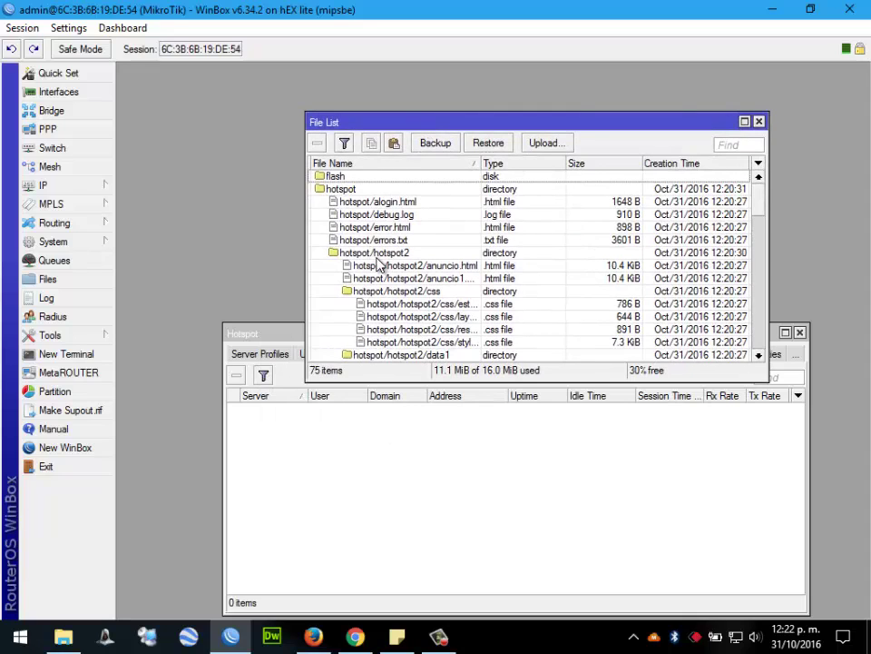
click(759, 121)
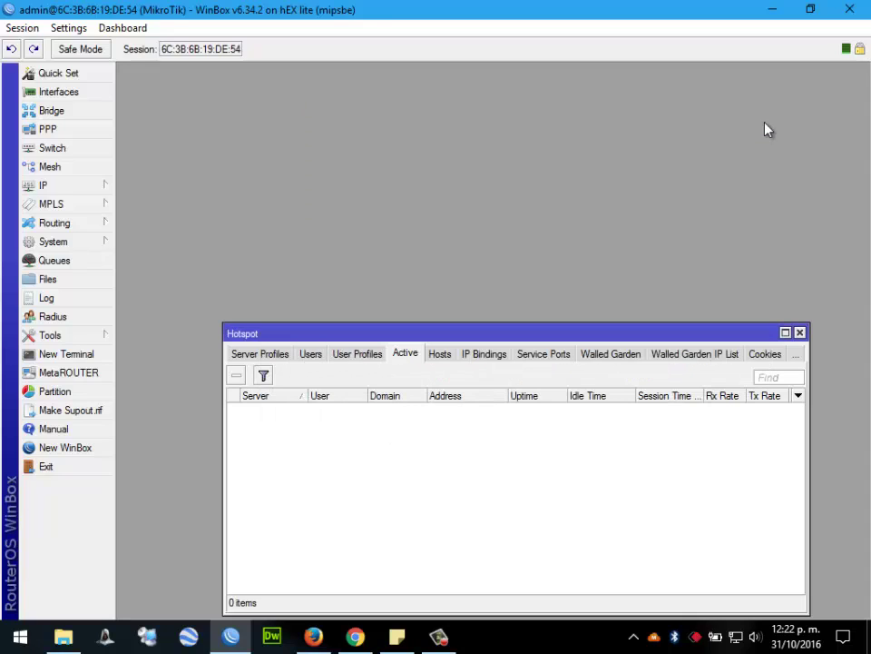
click(107, 281)
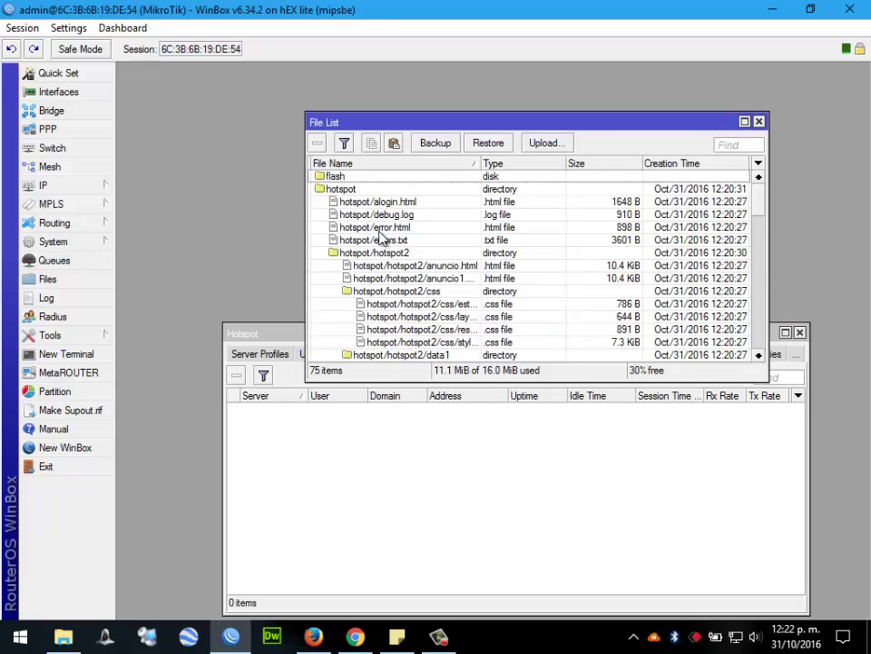
drag(762, 209, 765, 182)
click(298, 356)
click(309, 355)
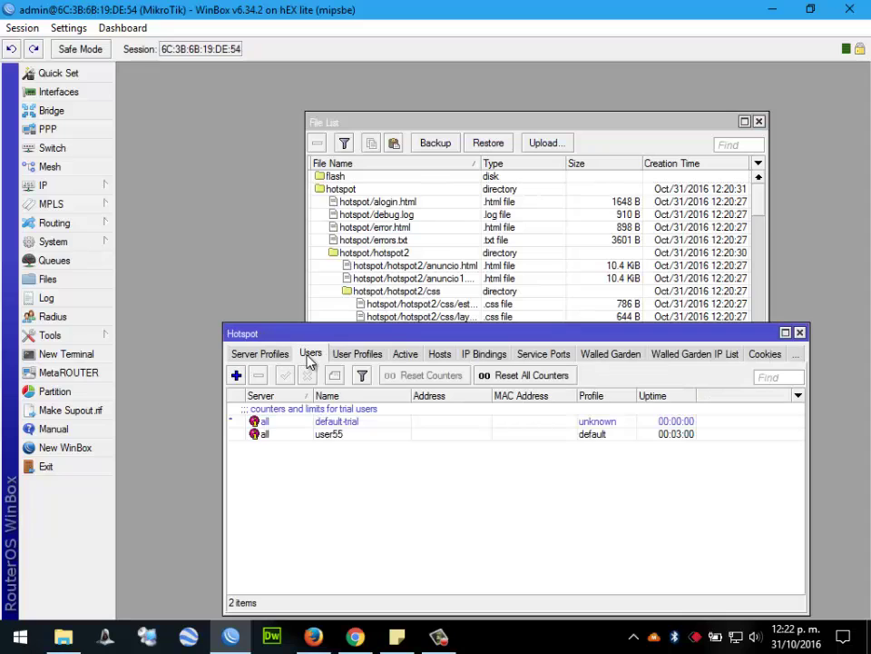
click(357, 354)
click(260, 354)
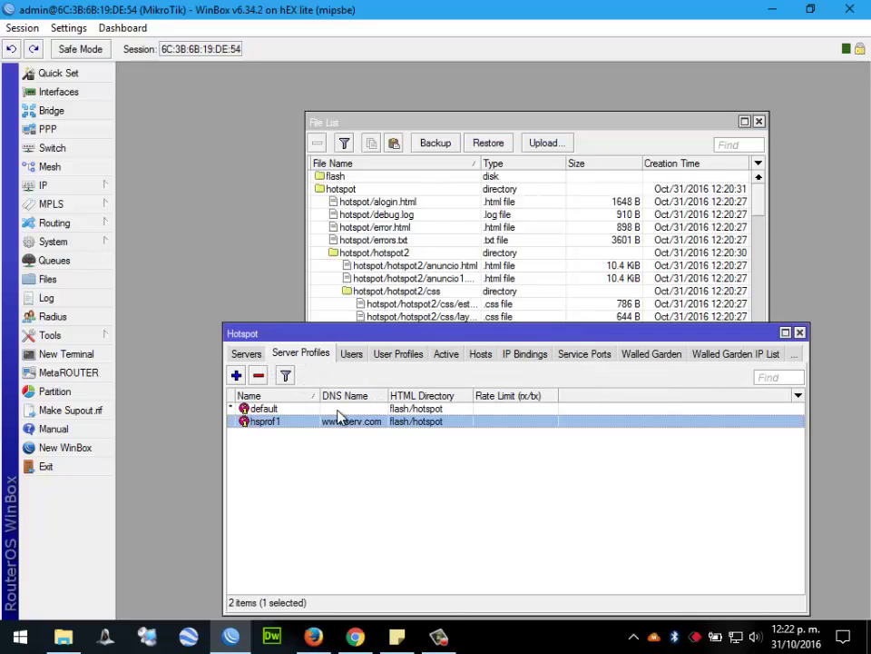
Step: Change hsprof1's HTML Directory from flash/hotspot to hotspot
drag(388, 396, 424, 395)
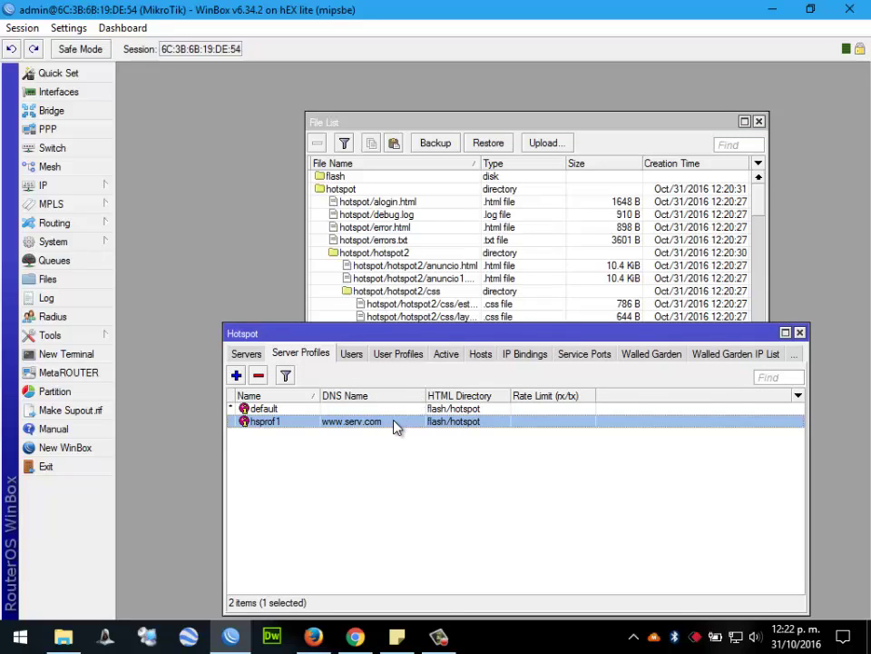
double_click(397, 426)
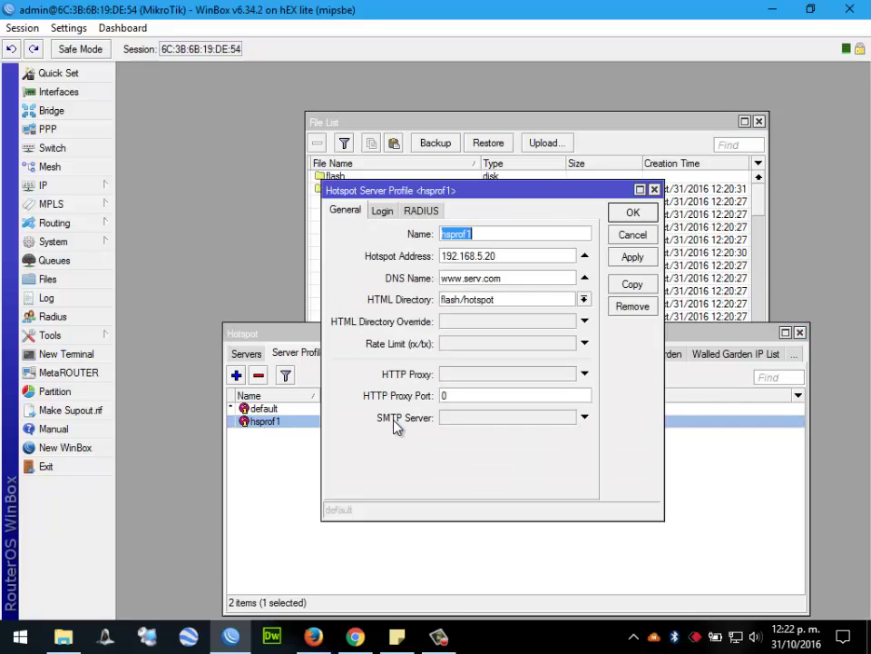
click(584, 299)
click(545, 324)
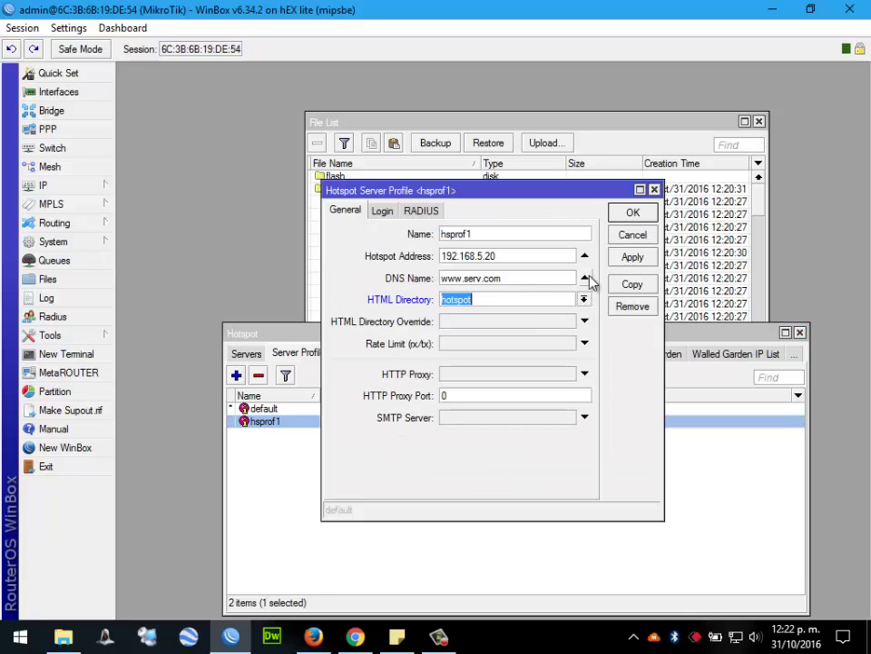
click(630, 215)
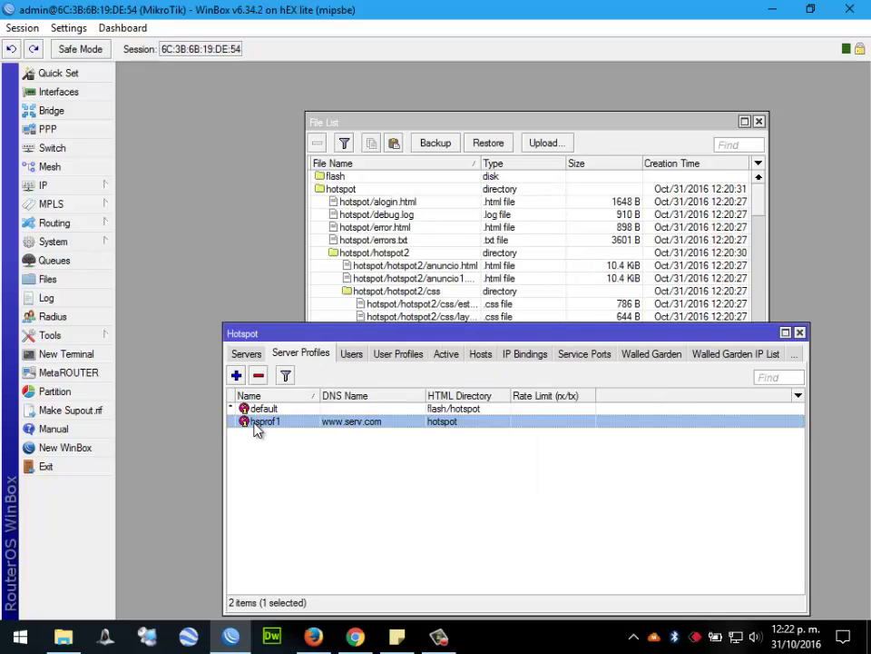
Step: Inspect the hotspot1 server settings in the Servers list without changing them
click(349, 355)
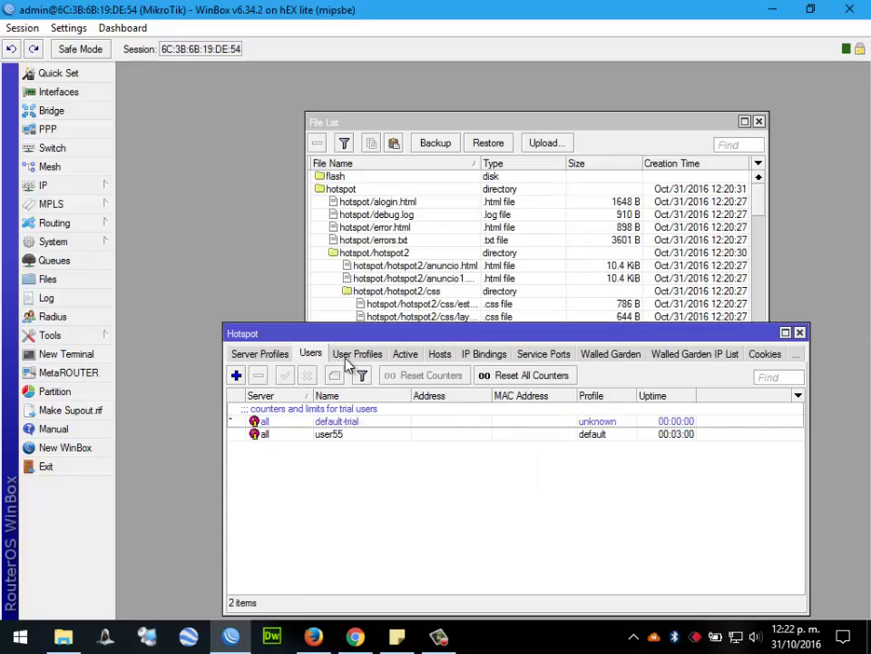
click(286, 354)
click(251, 356)
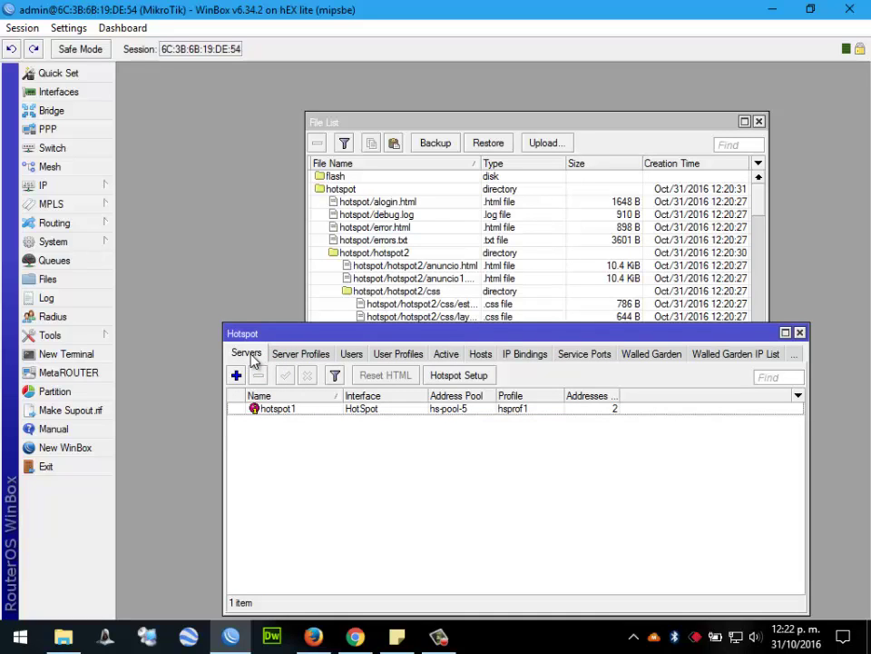
double_click(322, 410)
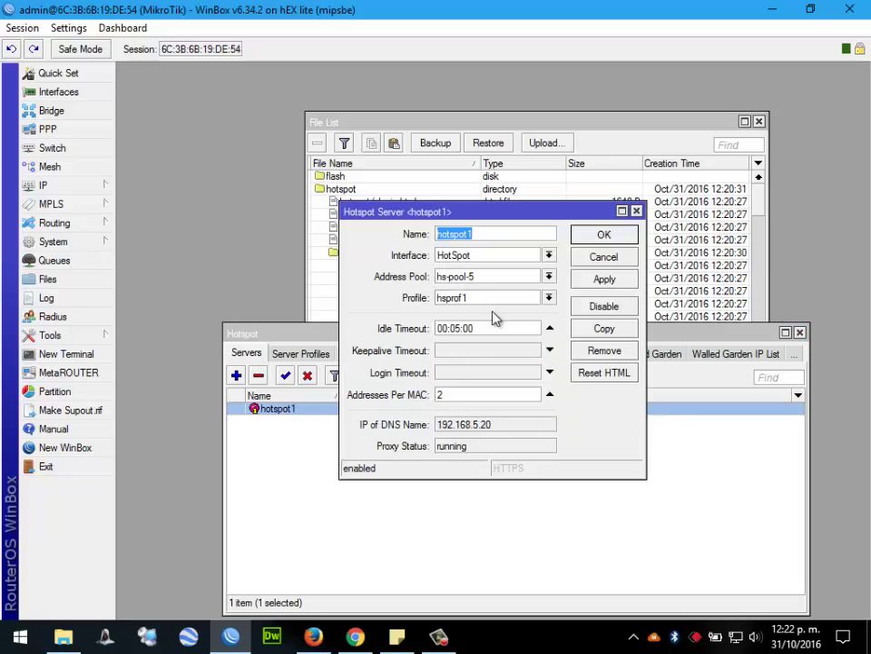
click(590, 257)
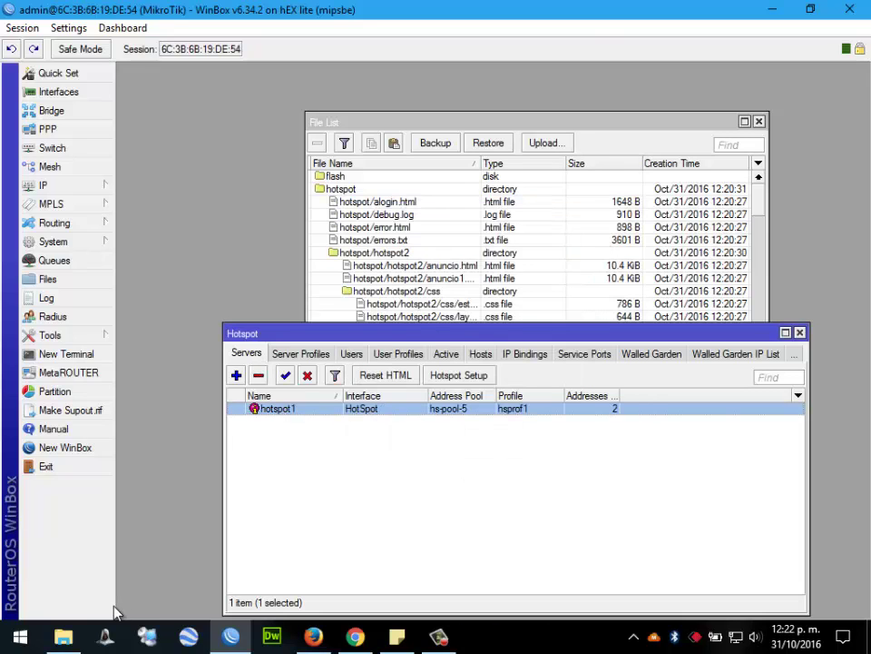
click(315, 636)
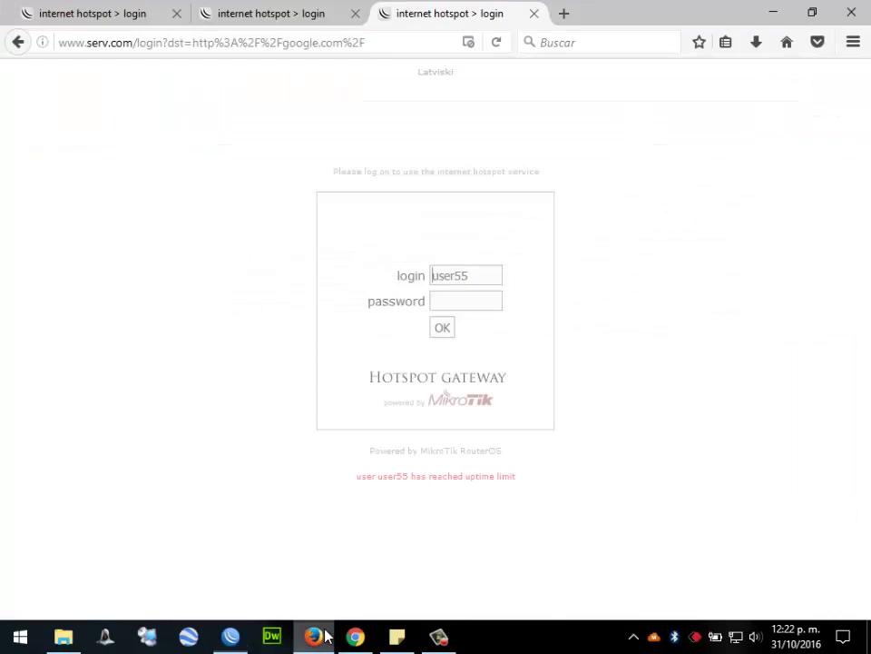
Step: Try youtube.com, then google.com to reach the plain MikroTik hotspot login page
click(383, 46)
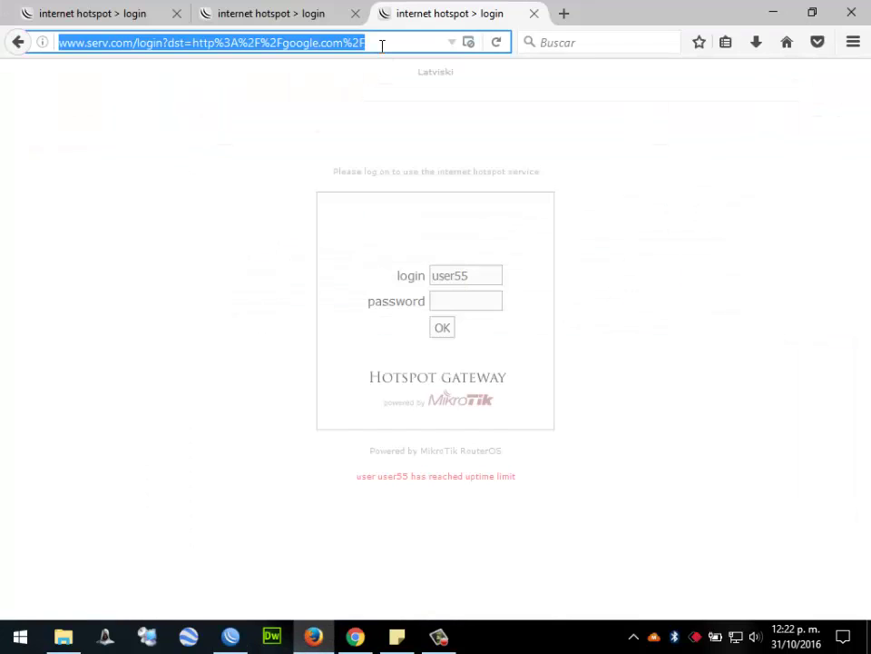
text(youtube.com/)
key(Return)
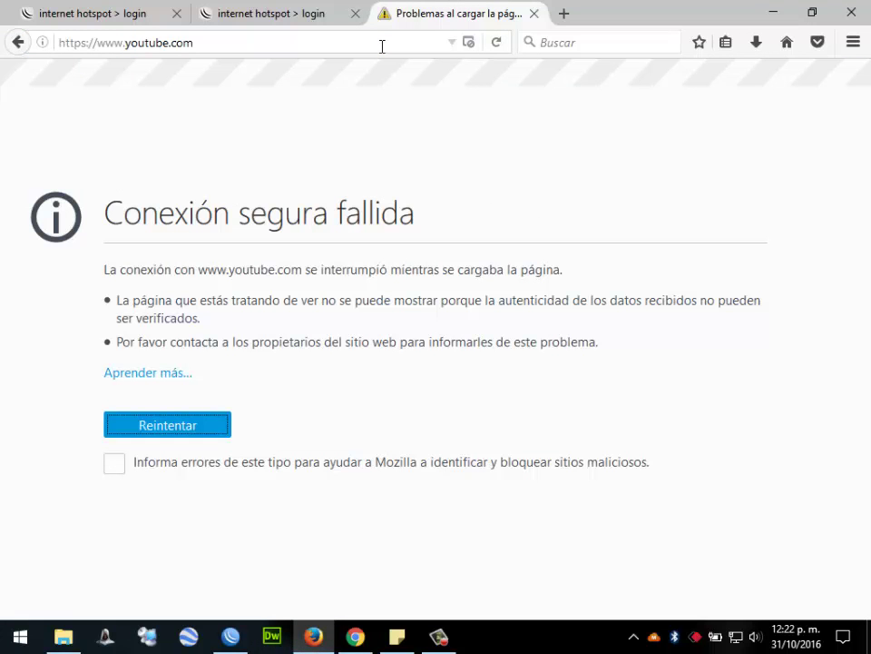
click(374, 47)
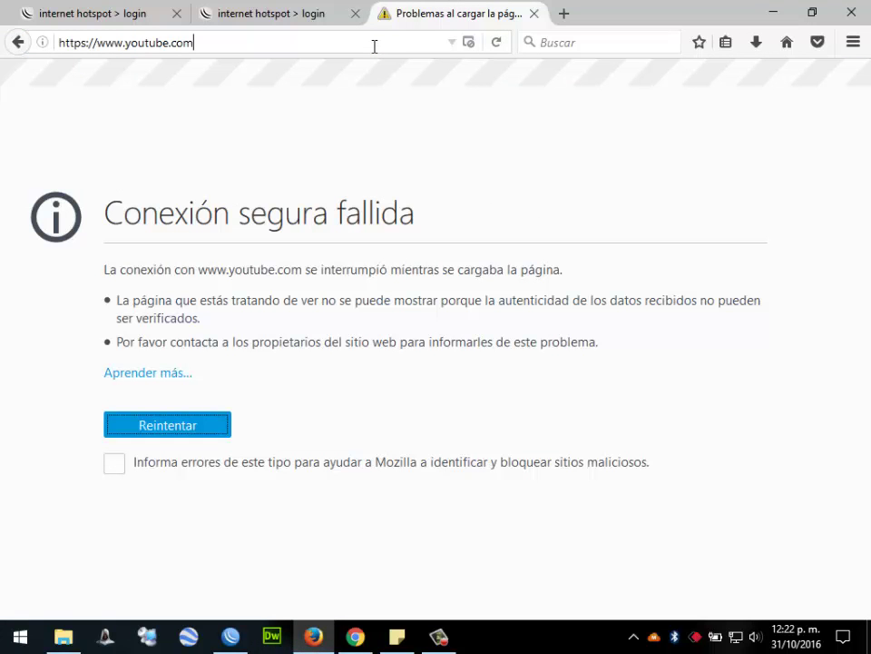
text(google.com/)
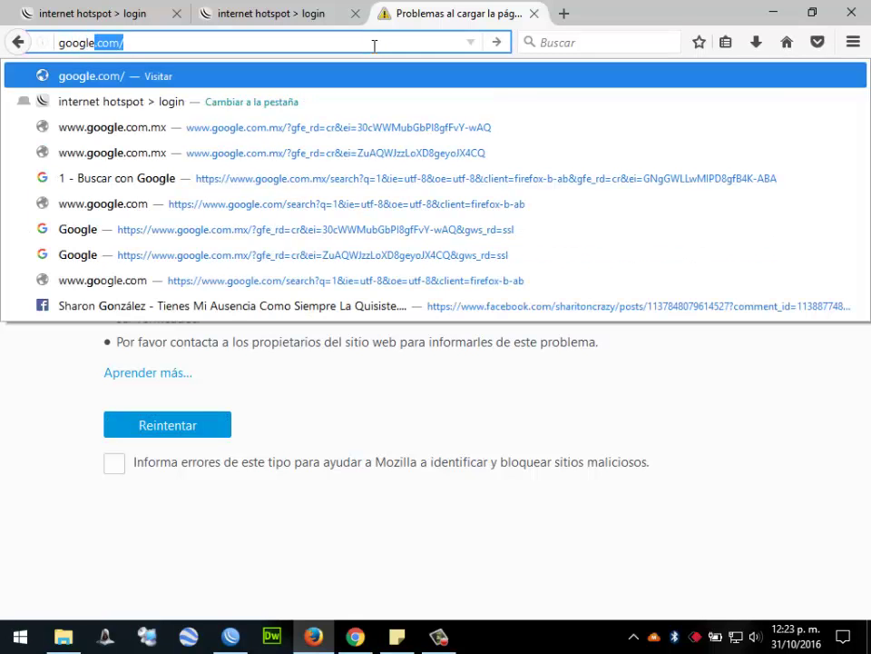
key(Return)
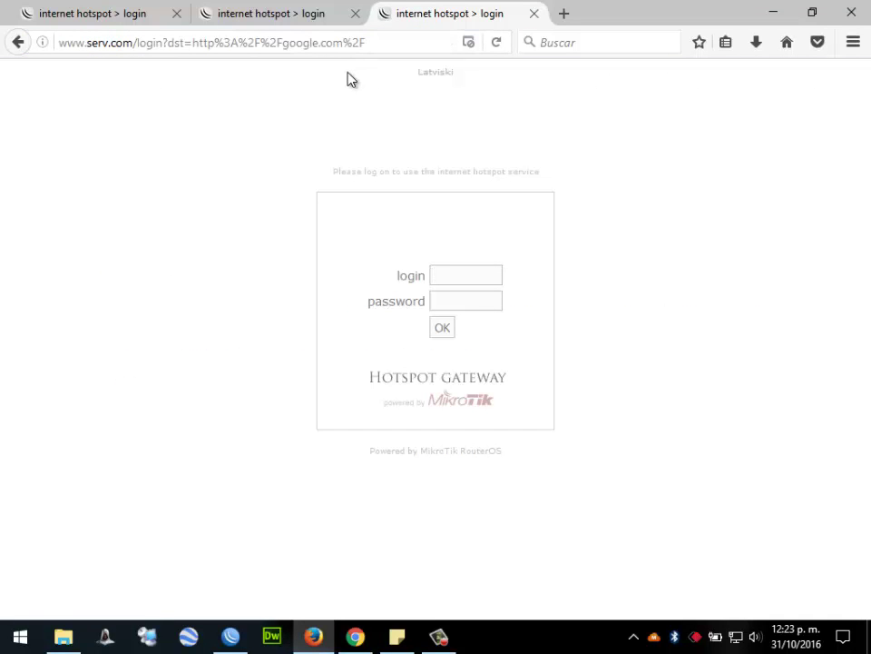
key(alt+Tab)
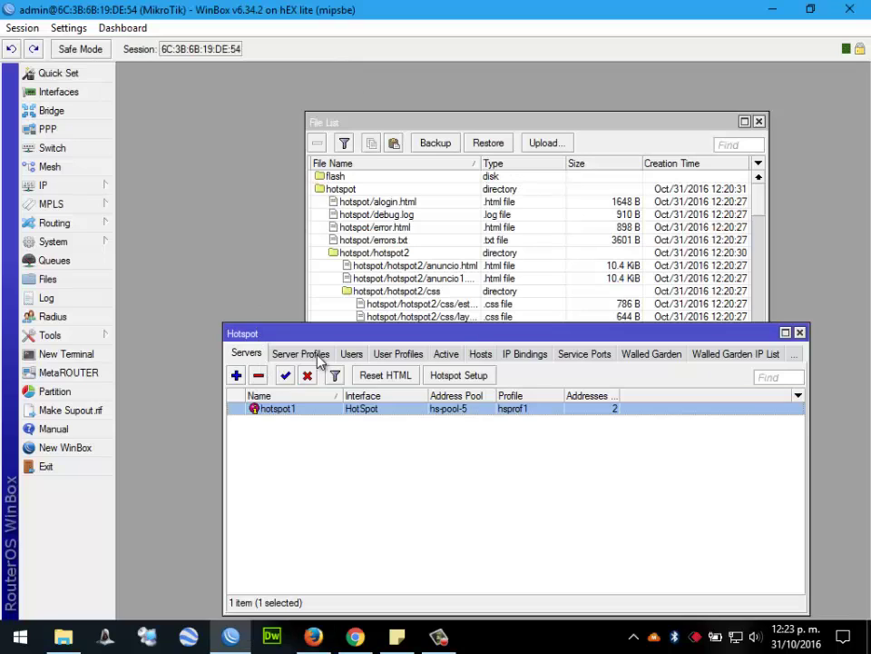
Step: Confirm the hsprof1 server profile's HTML Directory is flash/hotspot
click(302, 354)
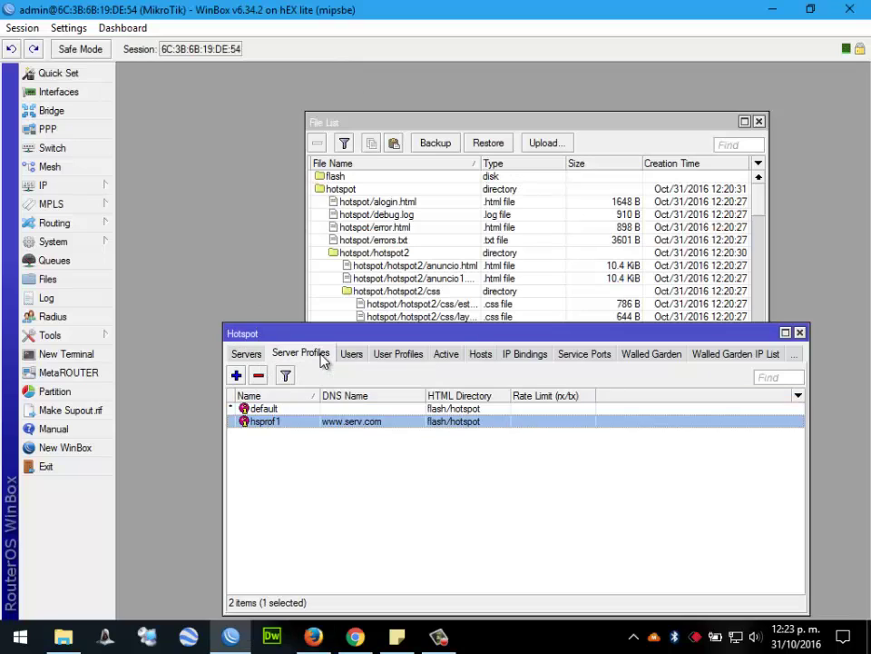
double_click(356, 423)
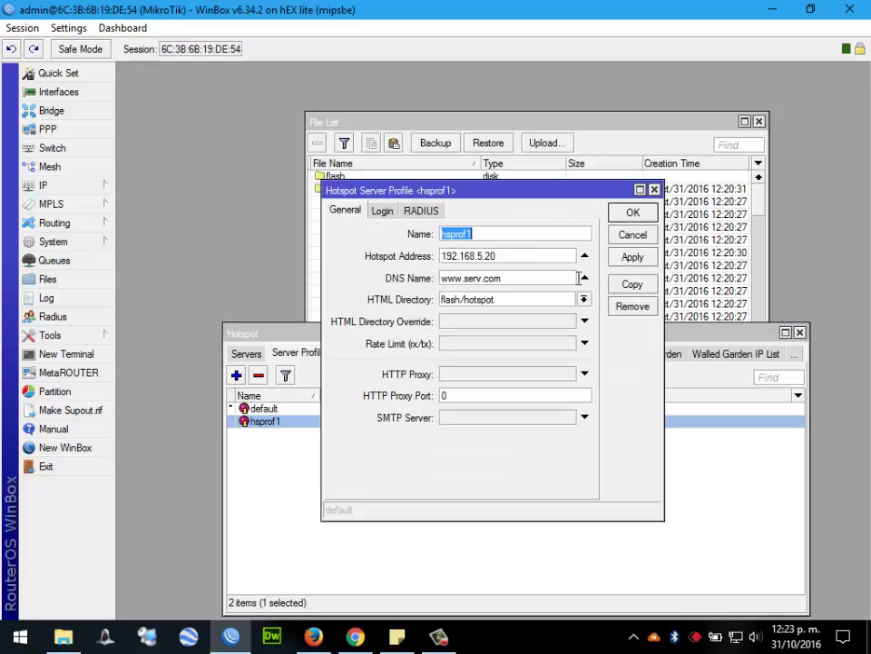
click(583, 299)
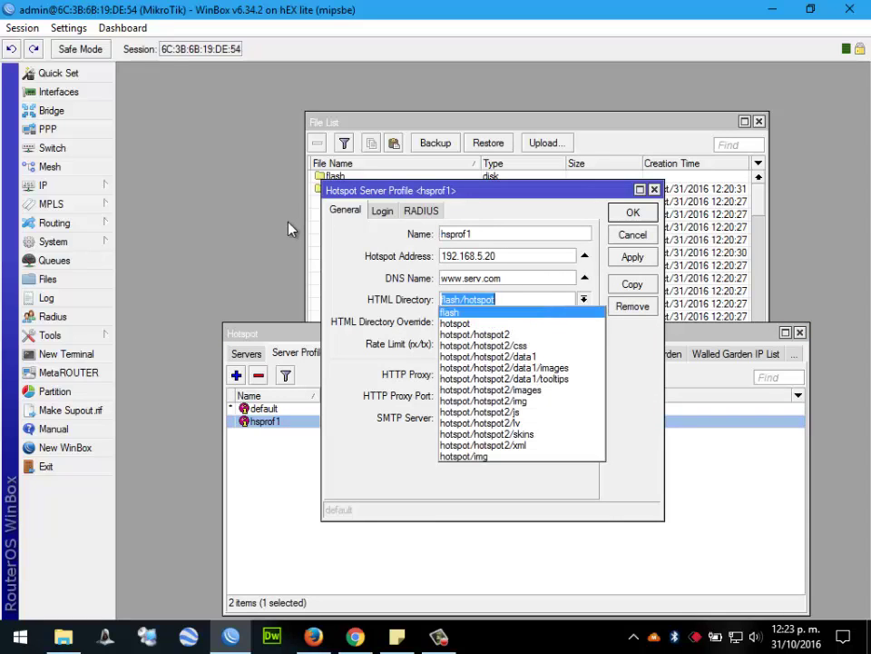
click(365, 250)
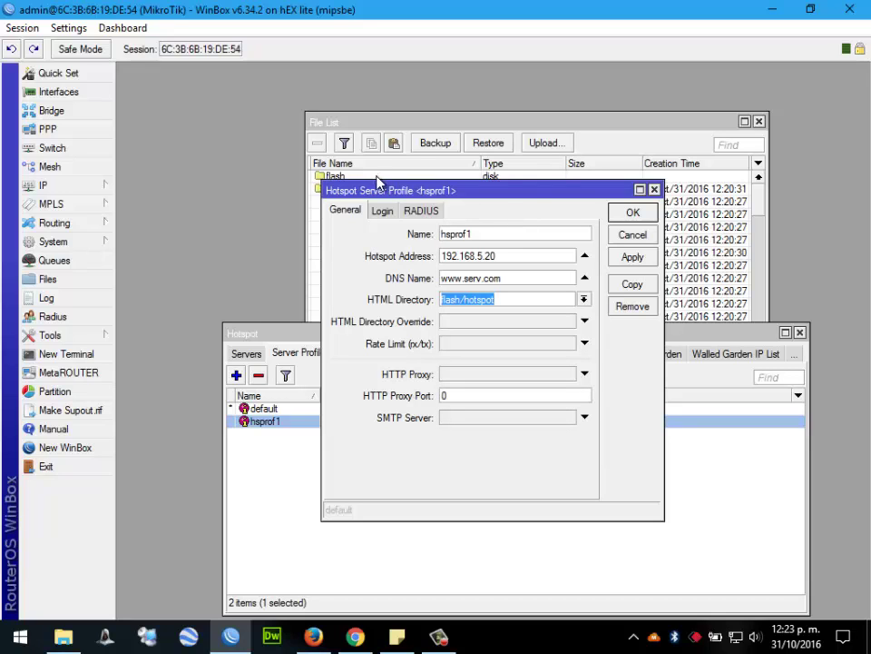
click(632, 212)
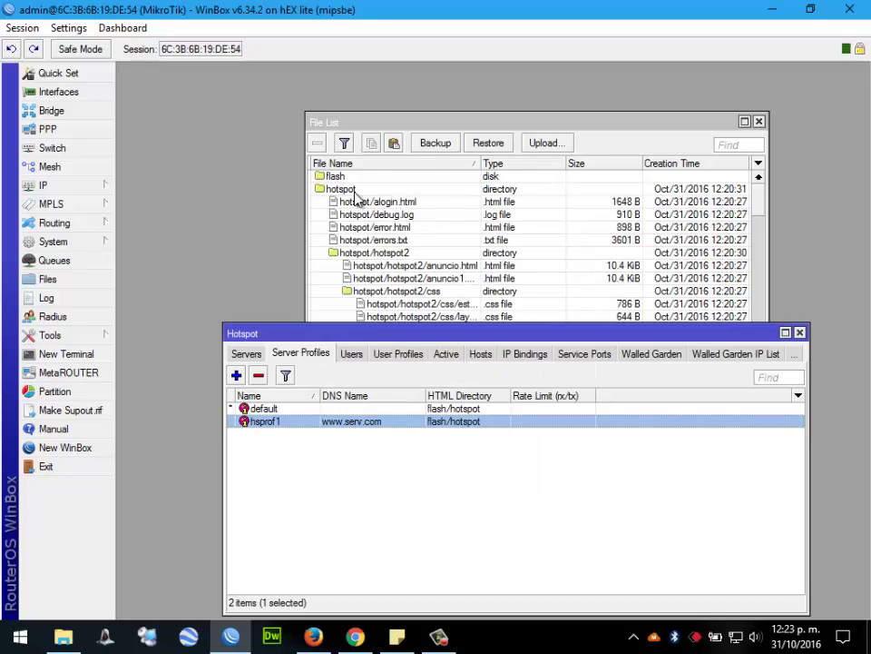
Step: Delete the uploaded hotspot folder, leaving only the flash disk in the file list
click(352, 189)
click(352, 190)
key(Return)
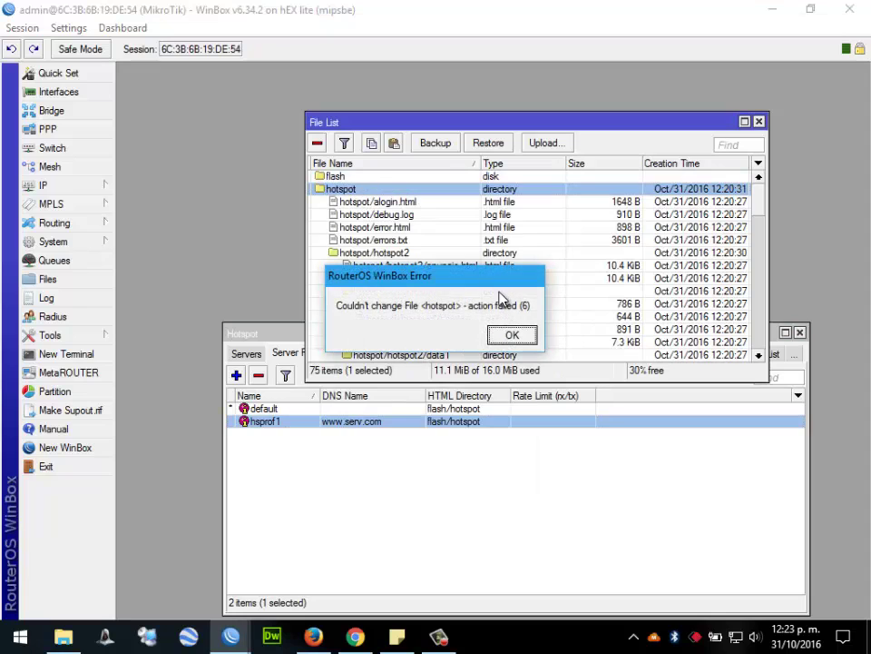
click(512, 335)
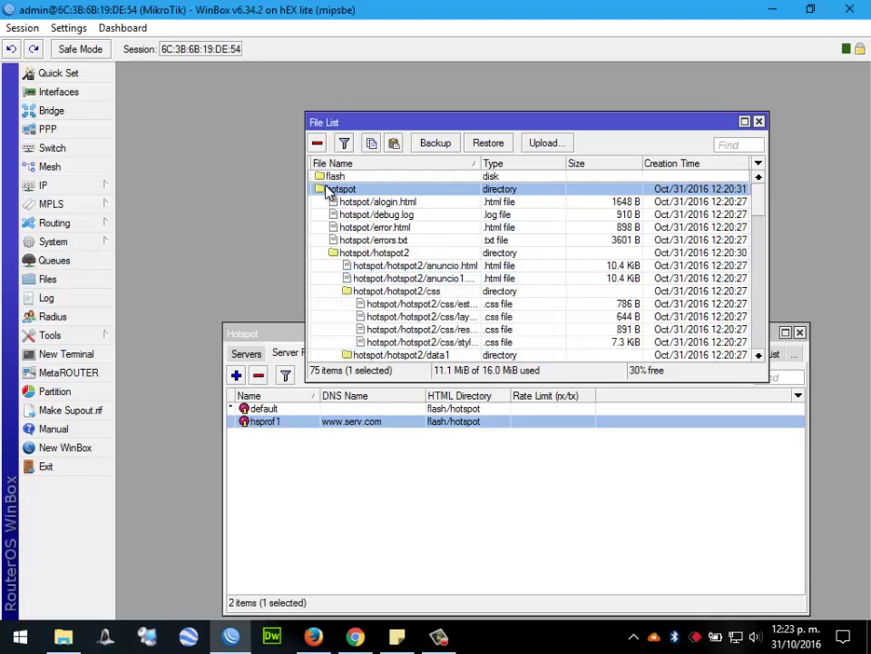
key(Delete)
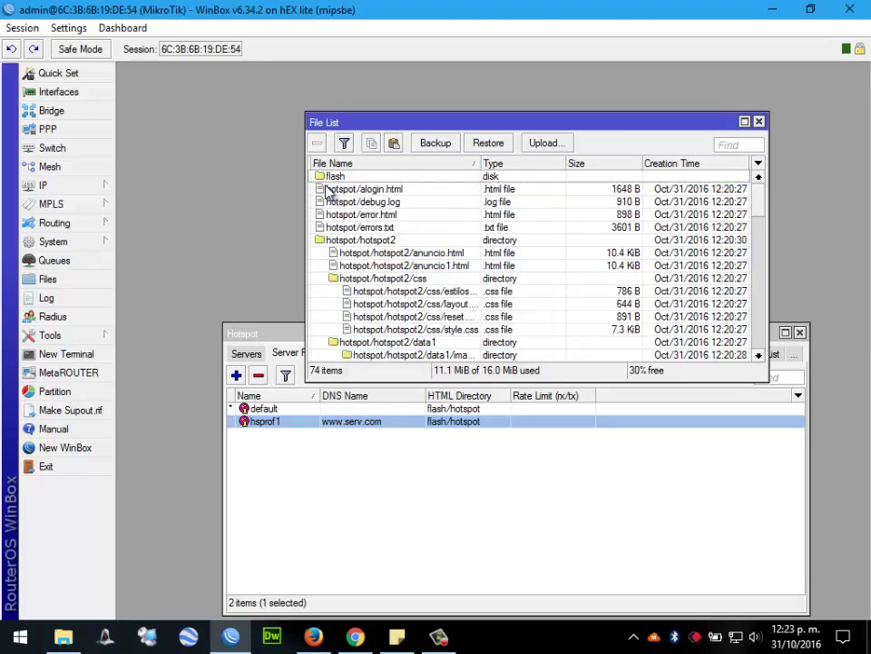
double_click(334, 177)
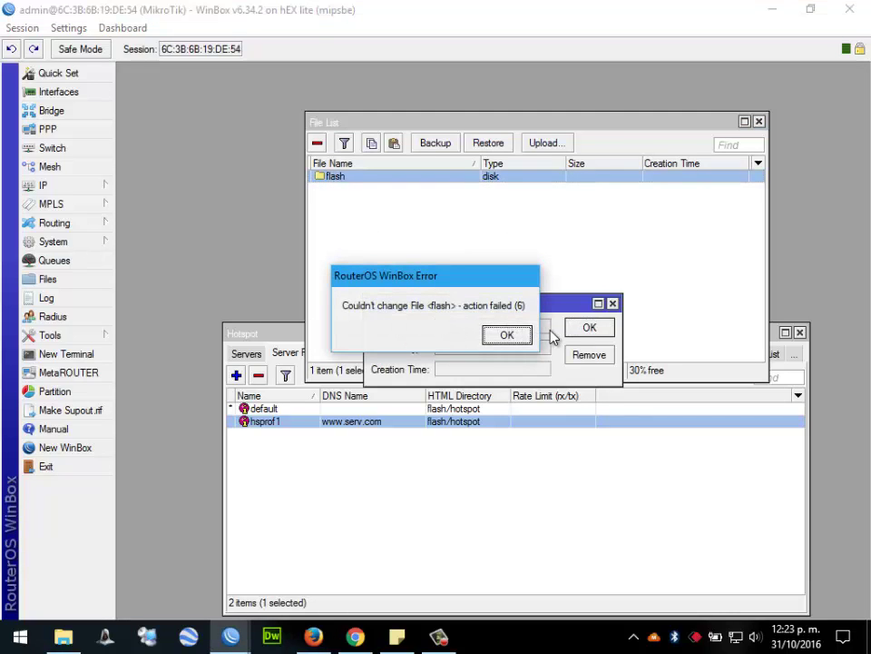
click(525, 335)
click(597, 334)
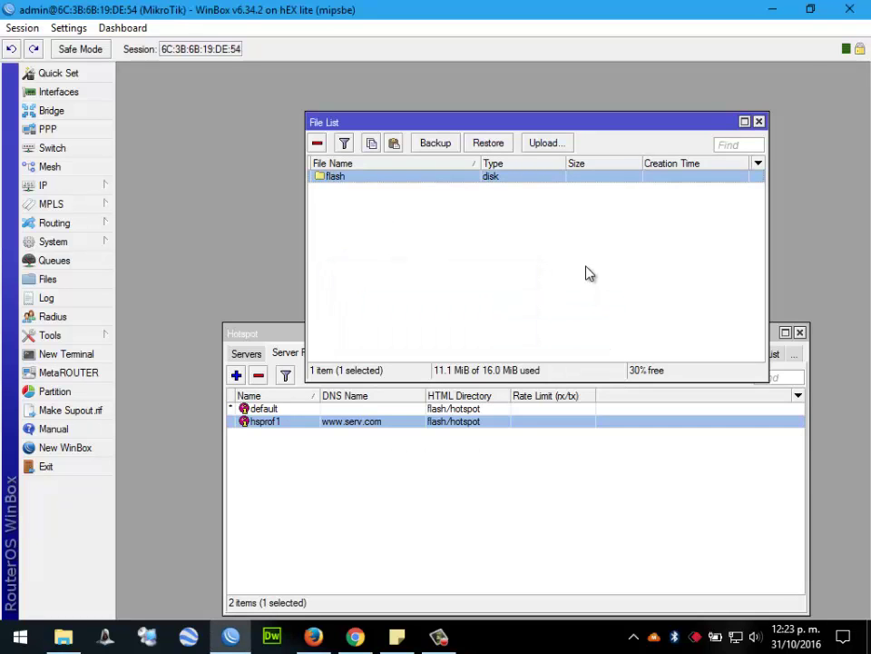
Step: Copy the Desktop hotspot folder into flash/hotspot and watch the 1966.4 KiB upload
key(alt+Tab)
key(alt+Tab)
key(alt+Tab)
key(Tab)
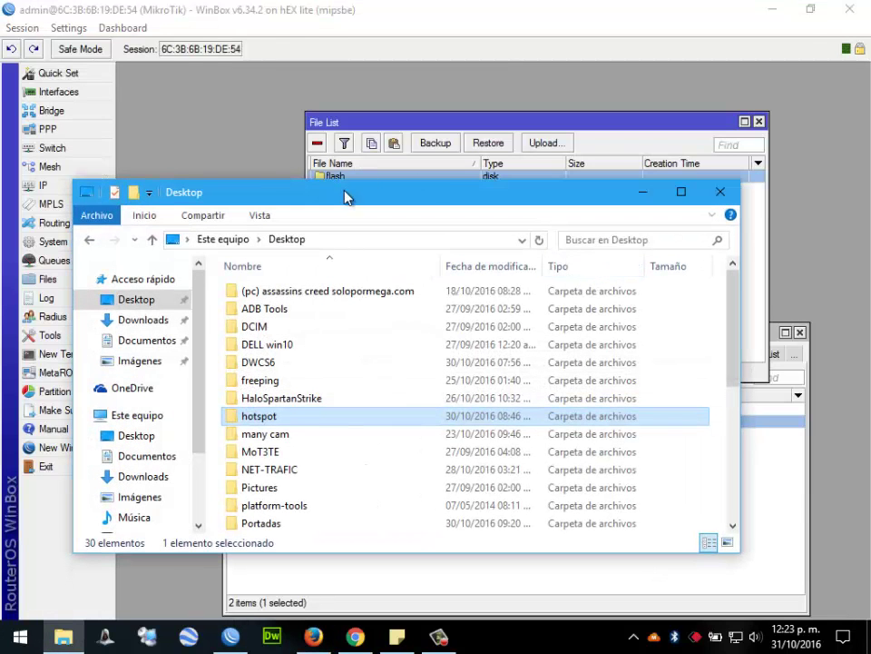
drag(346, 196, 353, 232)
drag(278, 454, 377, 186)
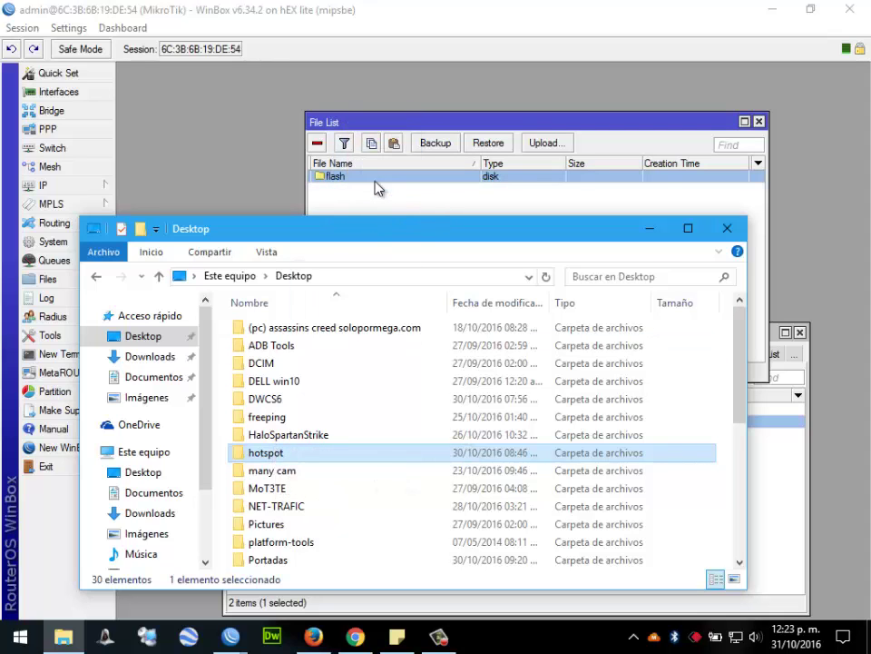
click(650, 228)
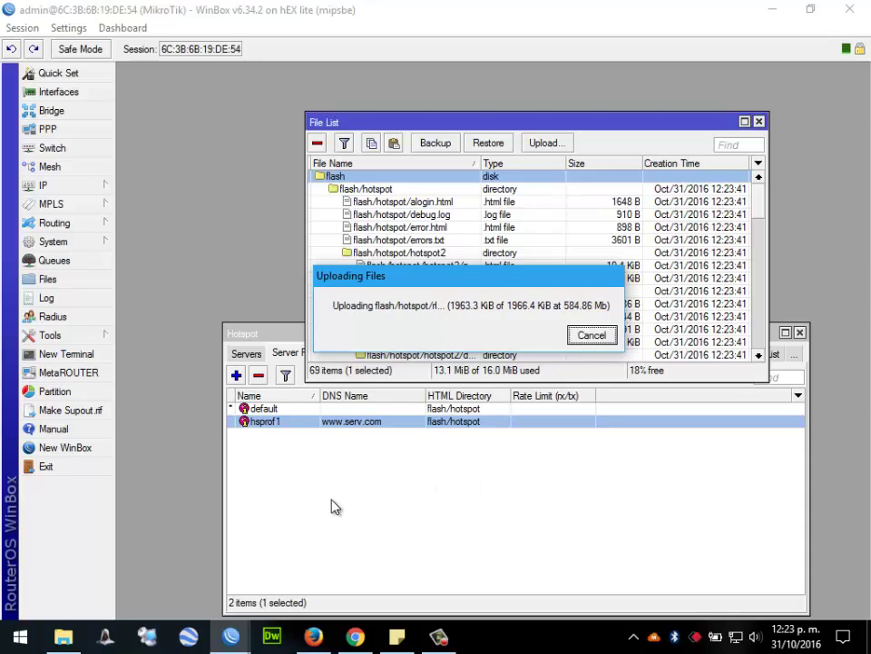
Step: In Chrome, load youtube.com after correcting the mistyped address
click(355, 637)
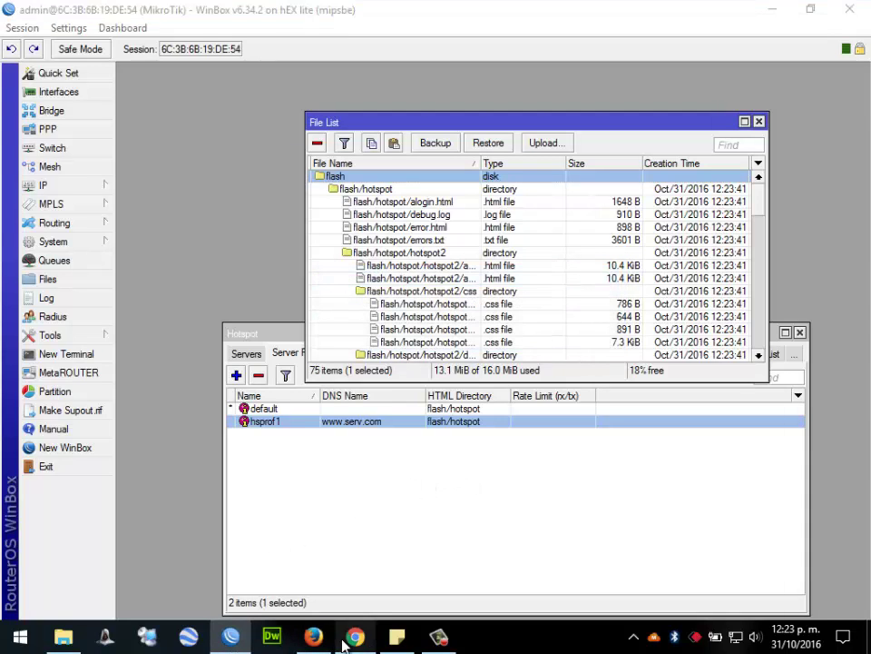
text(www.seyo)
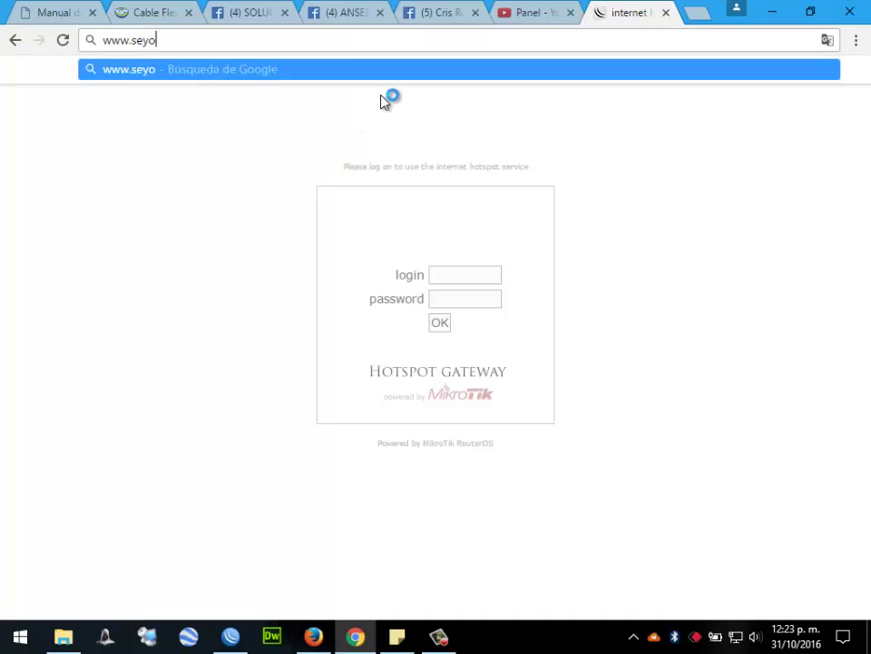
key(Return)
click(404, 41)
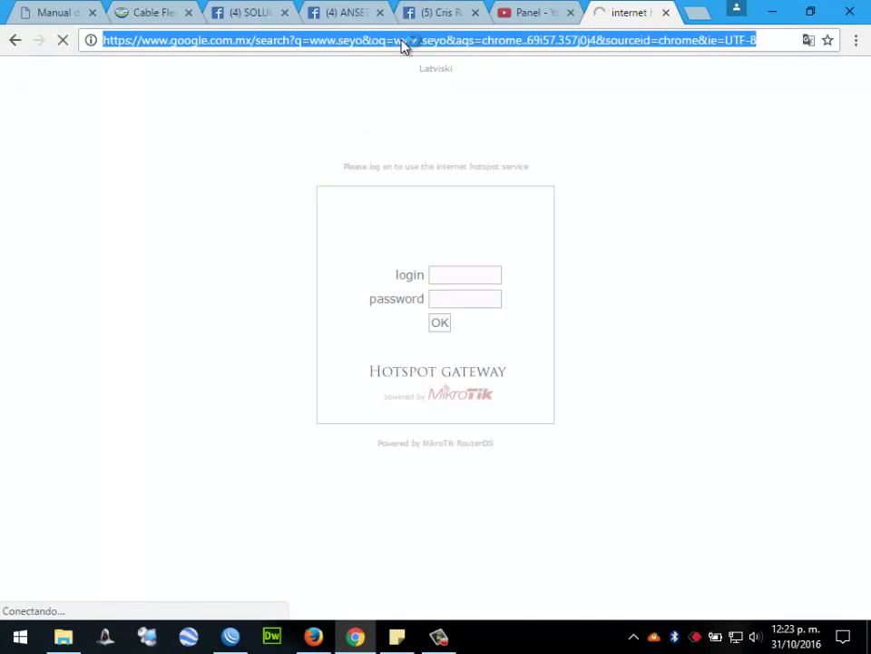
text(yoo)
key(BackSpace)
key(BackSpace)
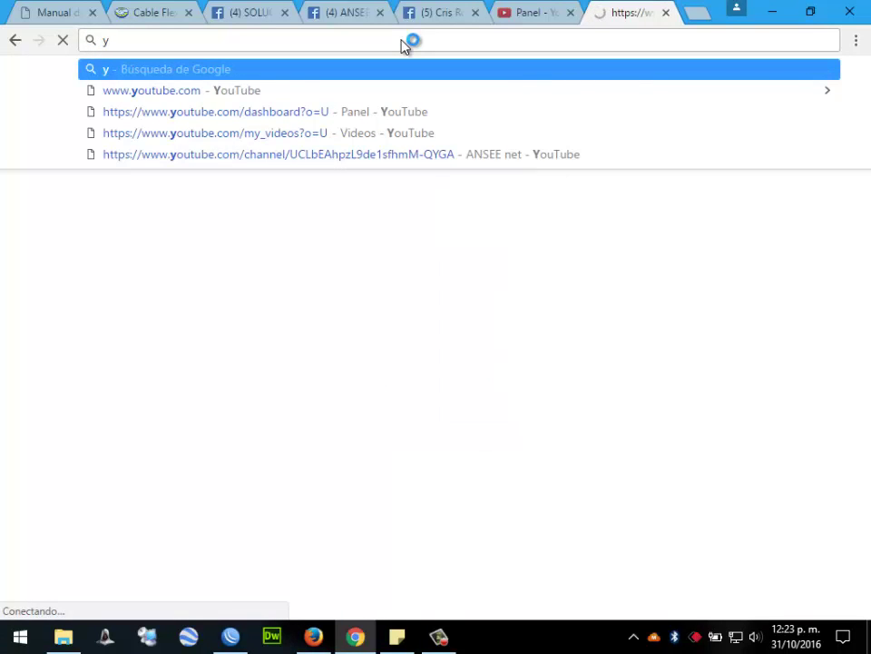
text(outube.com)
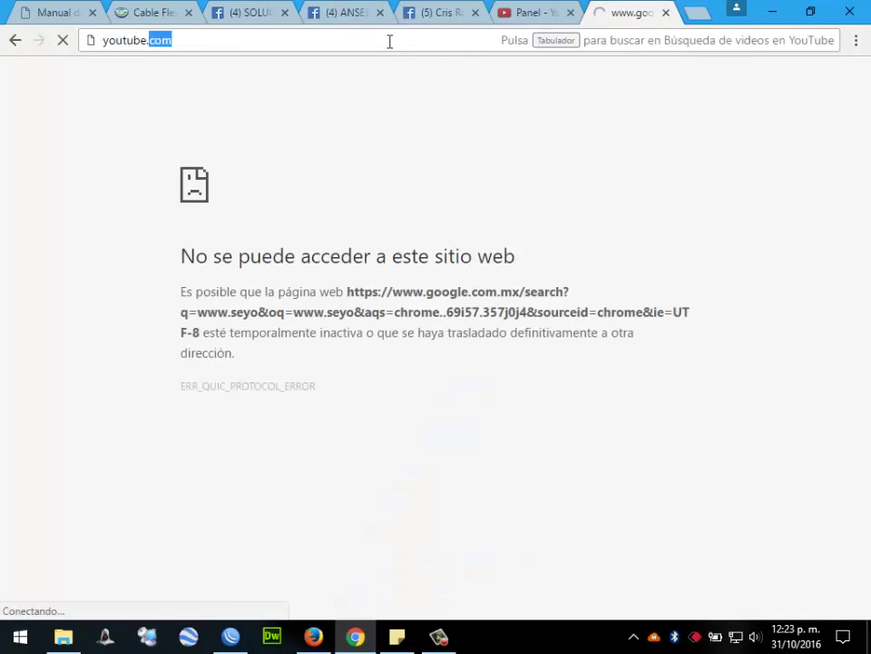
key(Return)
click(422, 36)
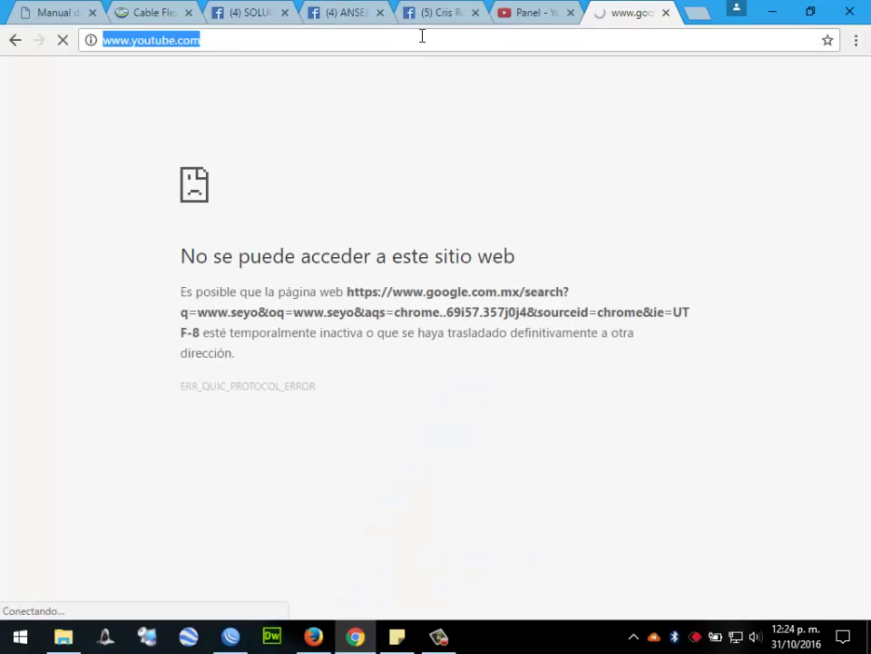
text(goog)
key(Return)
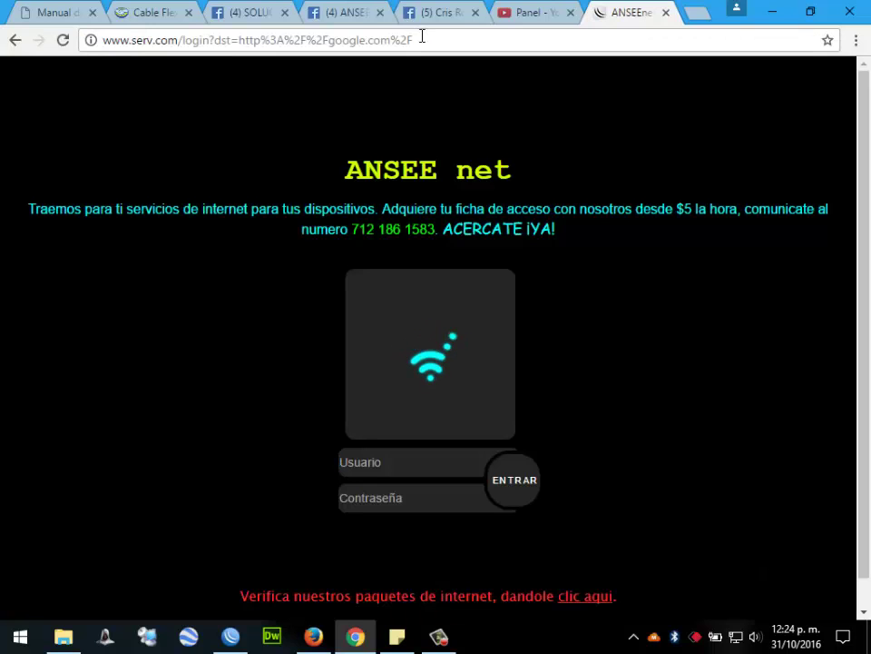
scroll(565, 200, down, 1)
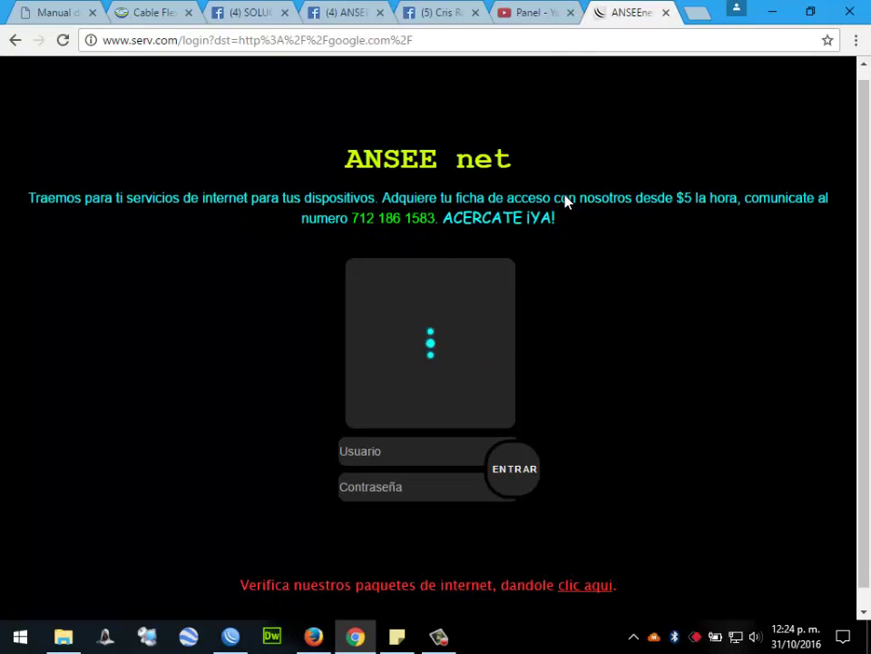
scroll(566, 201, up, 1)
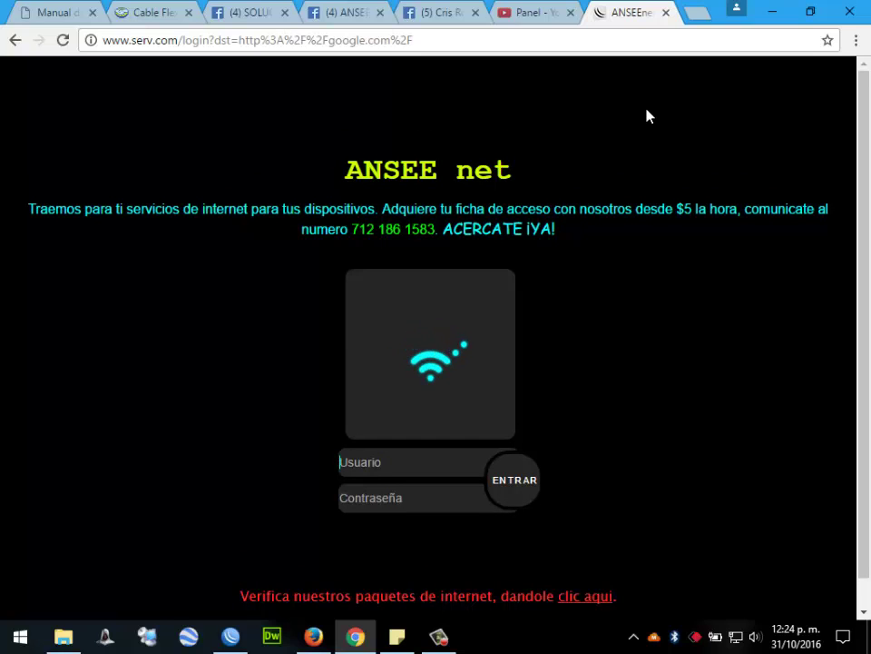
scroll(647, 115, down, 1)
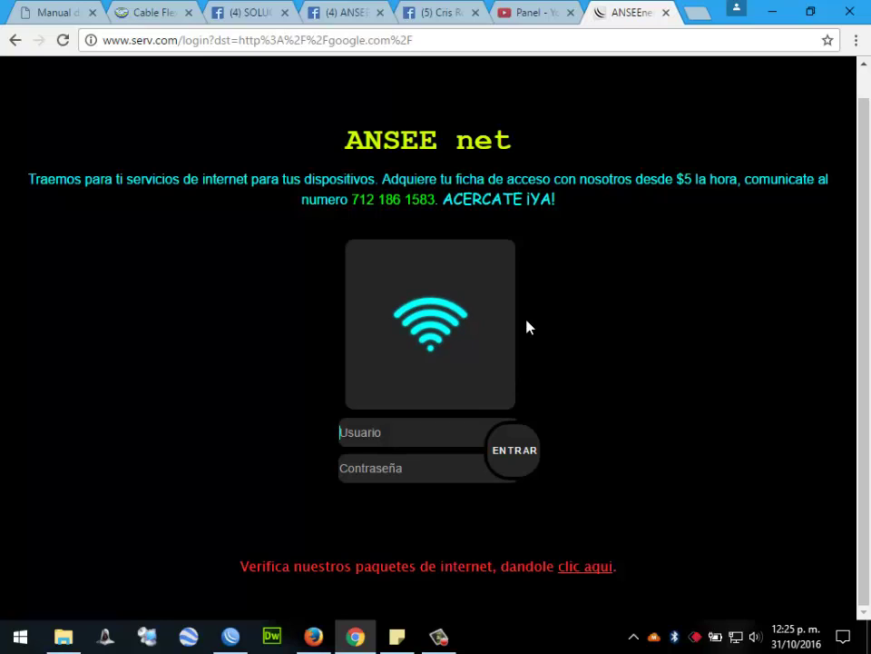
Step: Log in on the hotspot page with the test user's username and password, fixing a typo
text(aser)
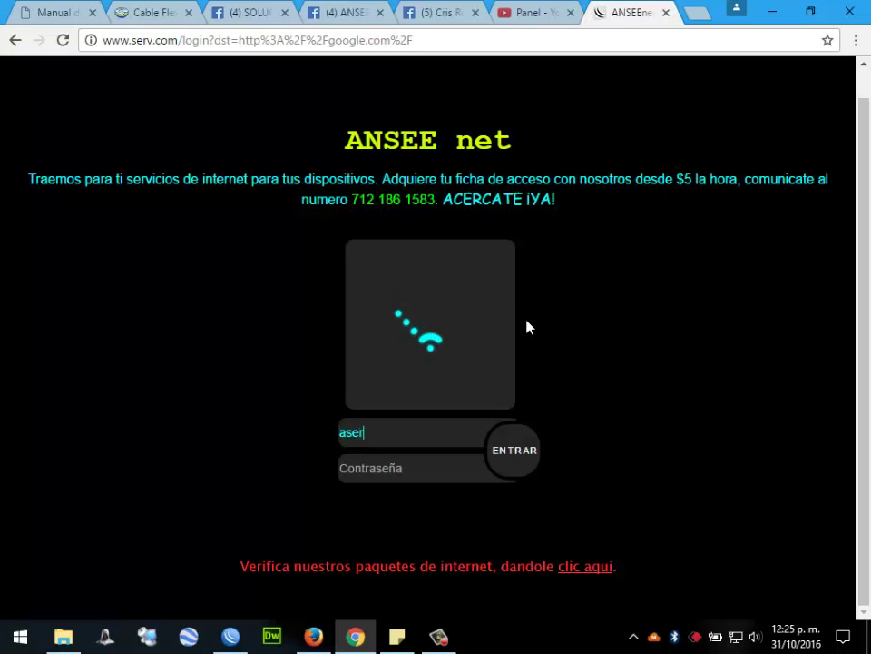
text(55)
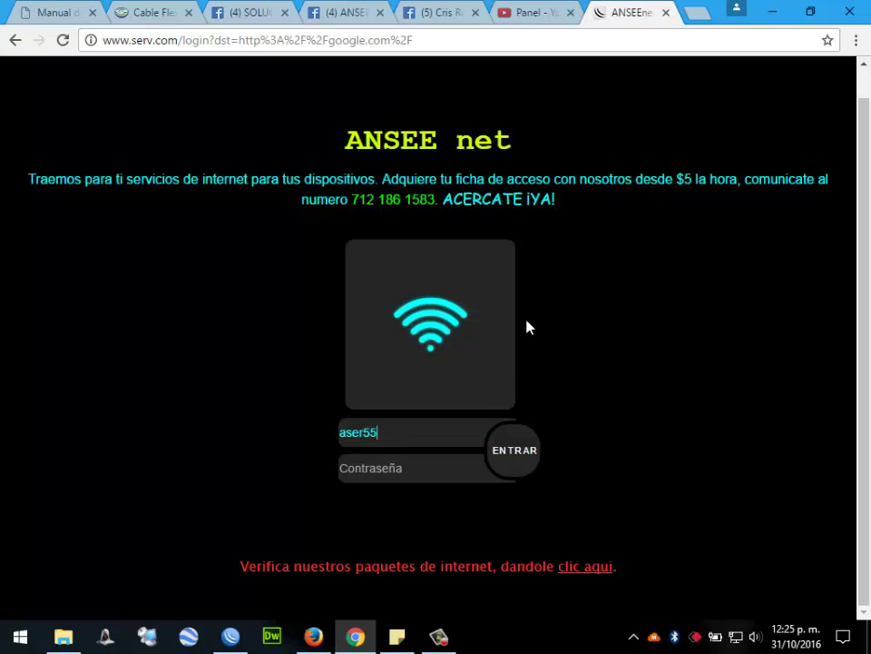
key(Tab)
text(*****)
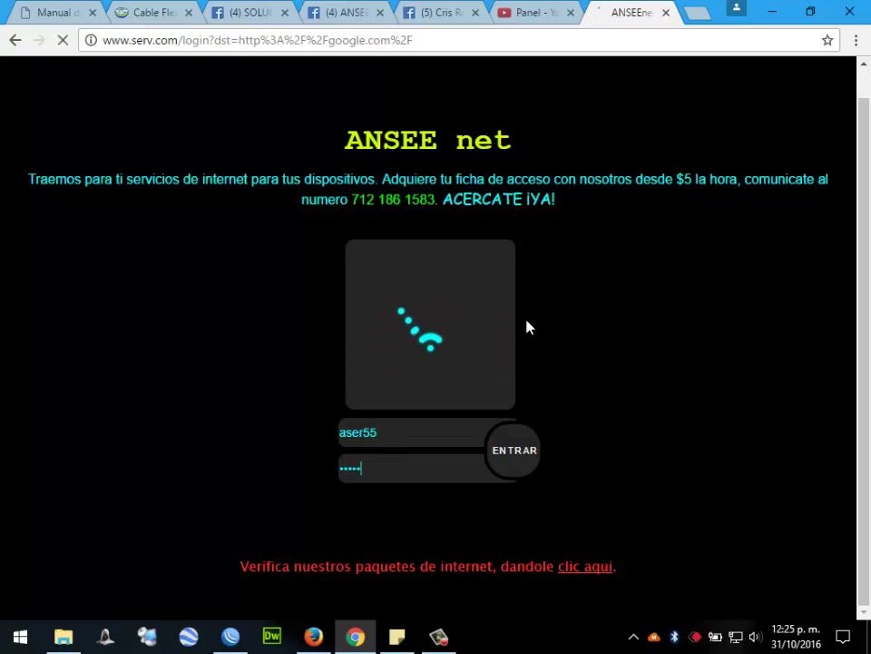
key(Return)
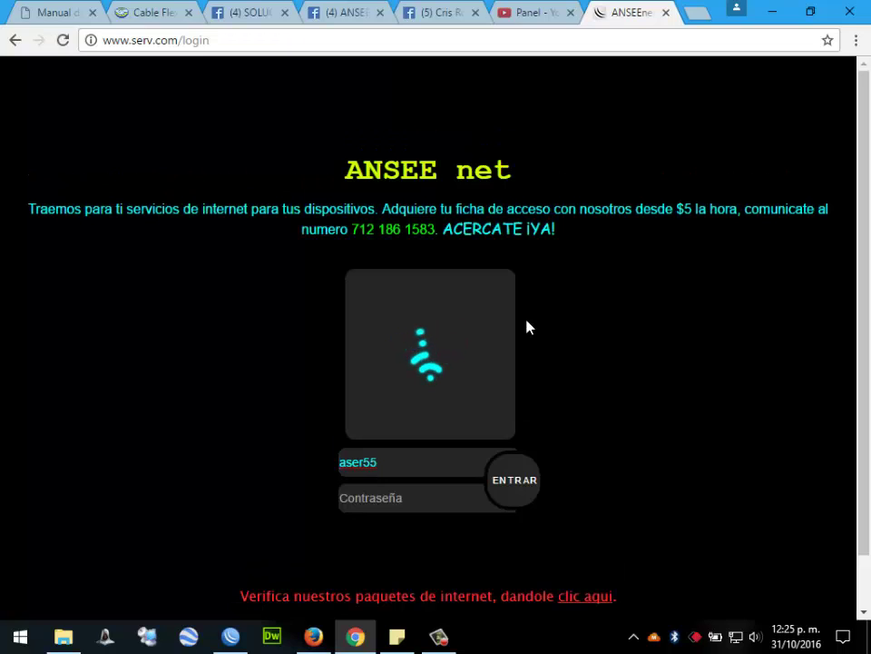
key(Delete)
text(u)
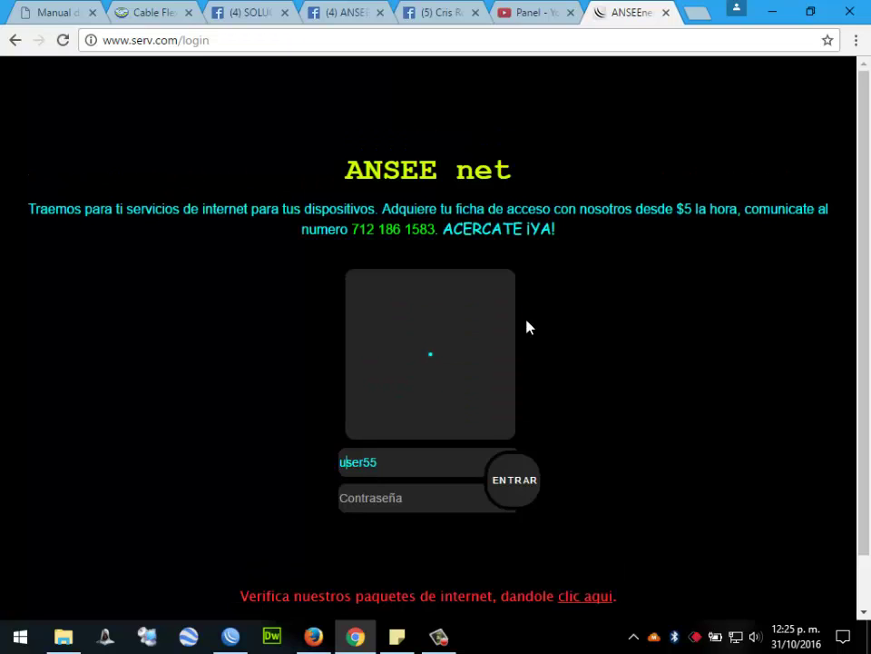
key(Tab)
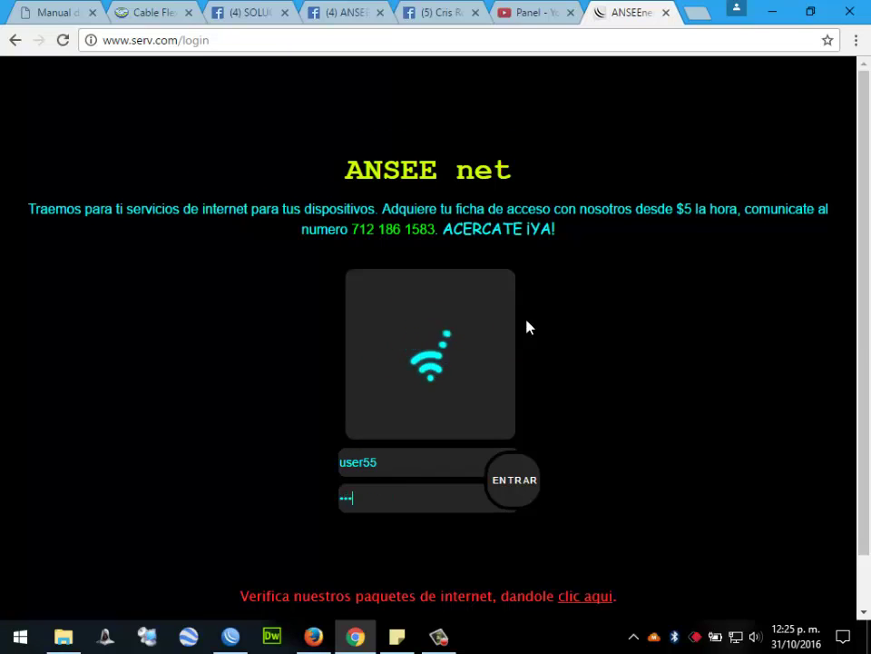
key(Return)
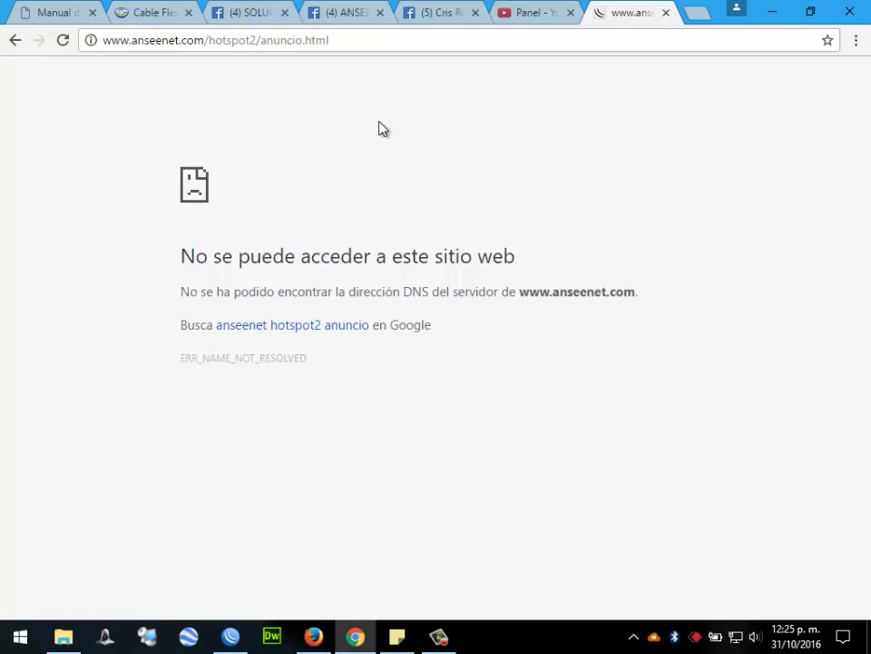
Step: Replace the failed tab with the mexspeedtest.axtel.mx speed test, then return to WinBox
click(667, 14)
click(694, 17)
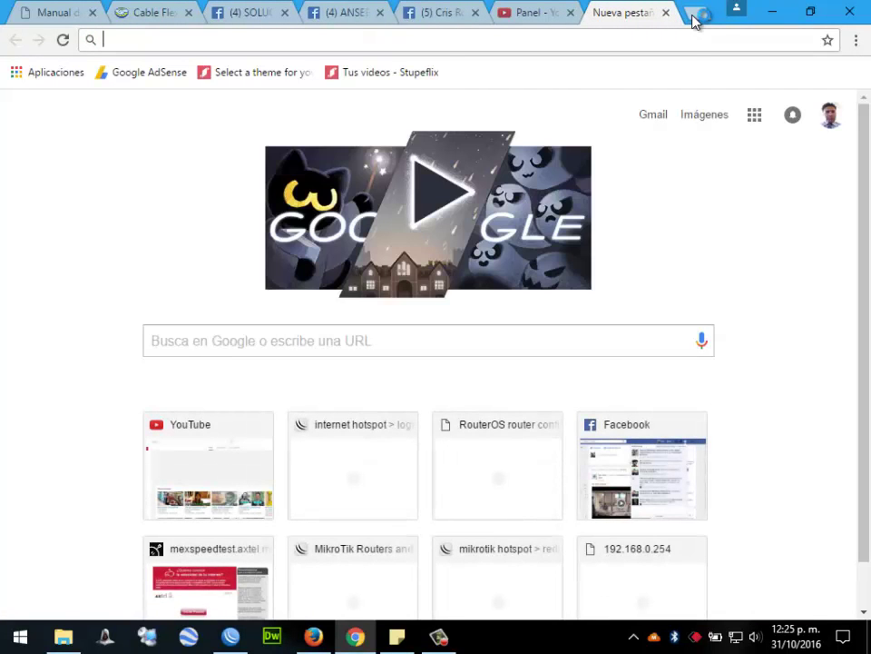
click(218, 557)
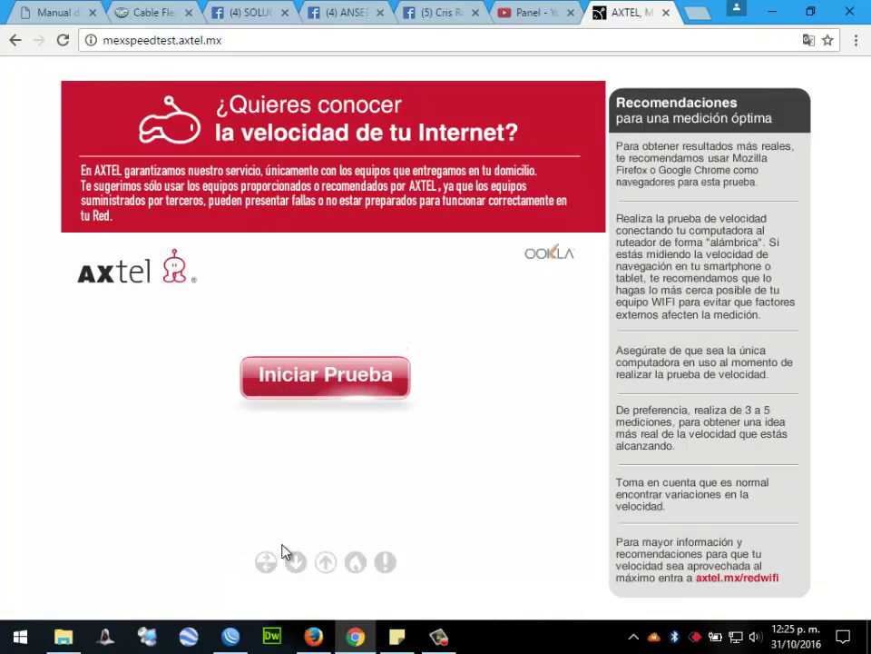
click(230, 636)
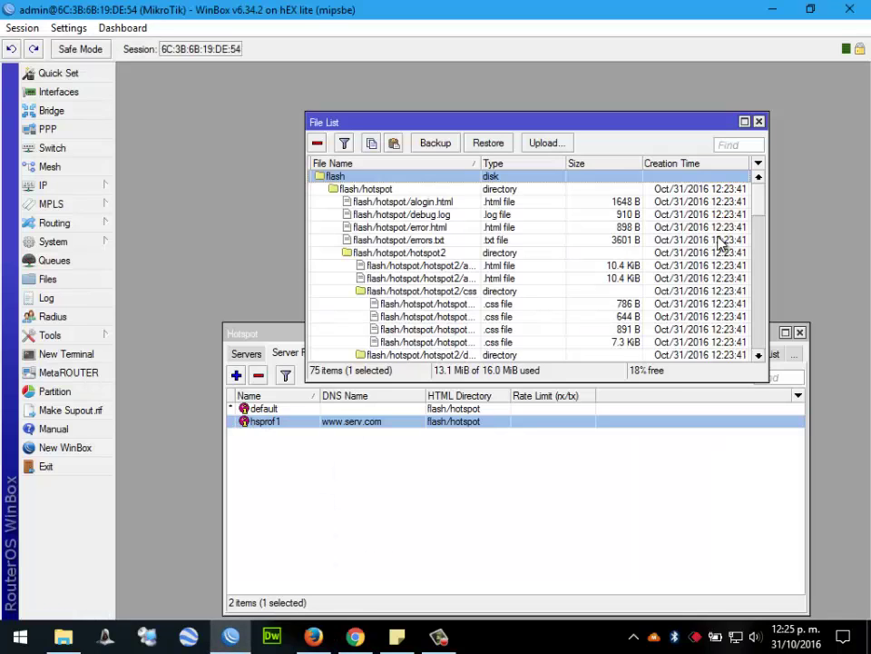
Step: Close the File List, then change hotspot1's Addresses Per MAC from 2 to 1 in Hotspot Servers
click(760, 122)
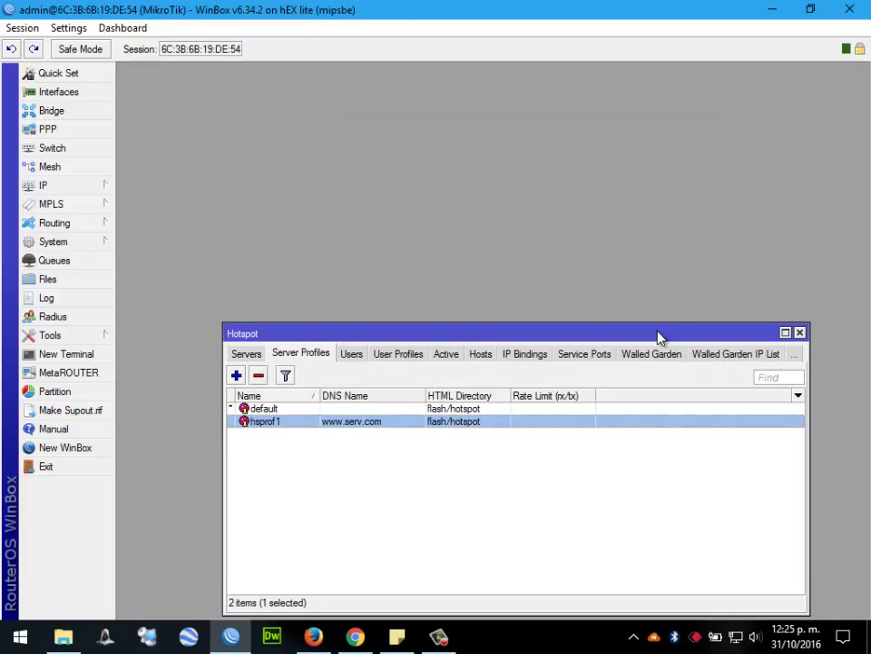
drag(660, 338, 684, 189)
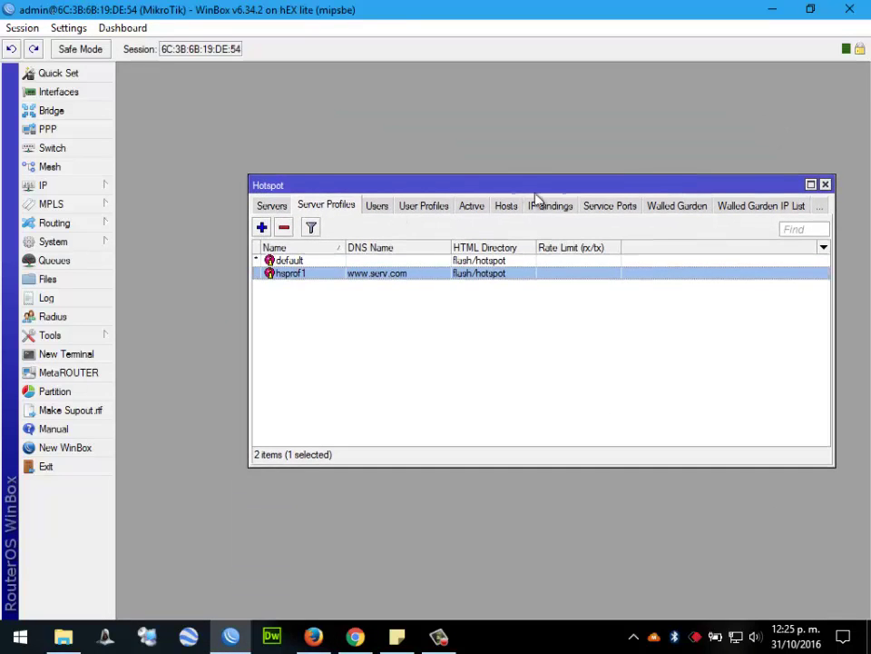
click(272, 206)
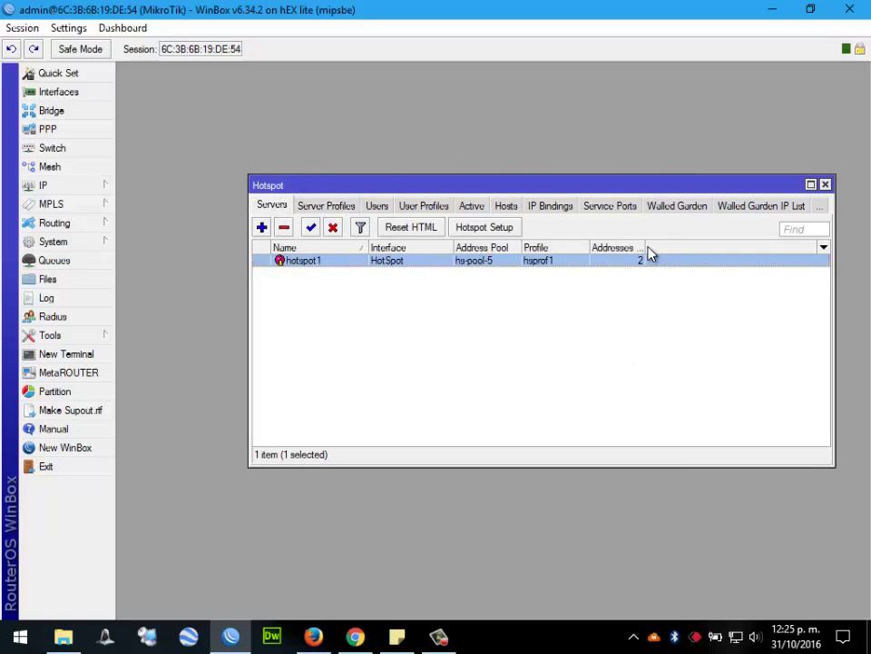
drag(647, 247, 694, 247)
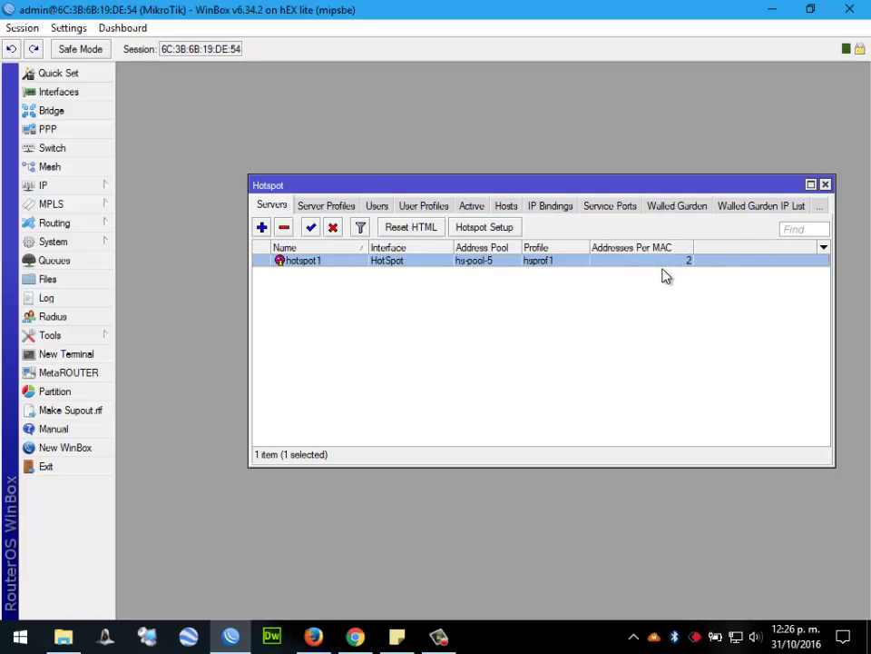
double_click(667, 260)
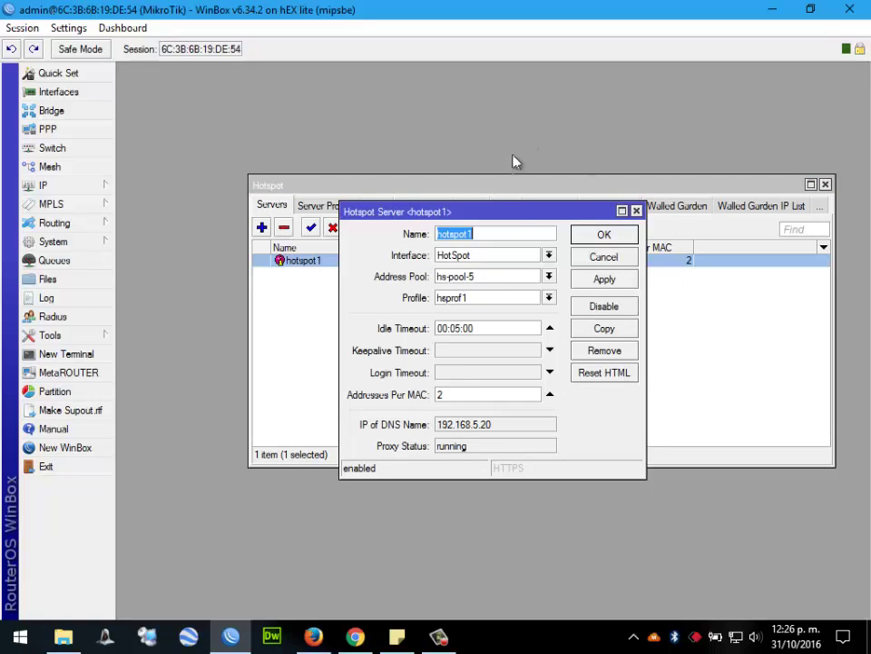
drag(514, 216, 489, 219)
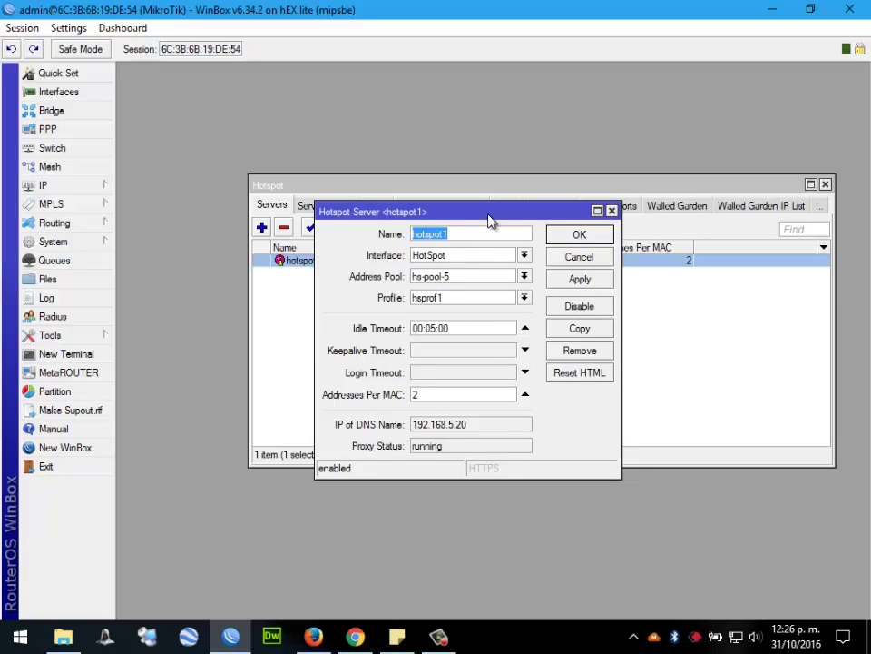
click(525, 395)
click(499, 402)
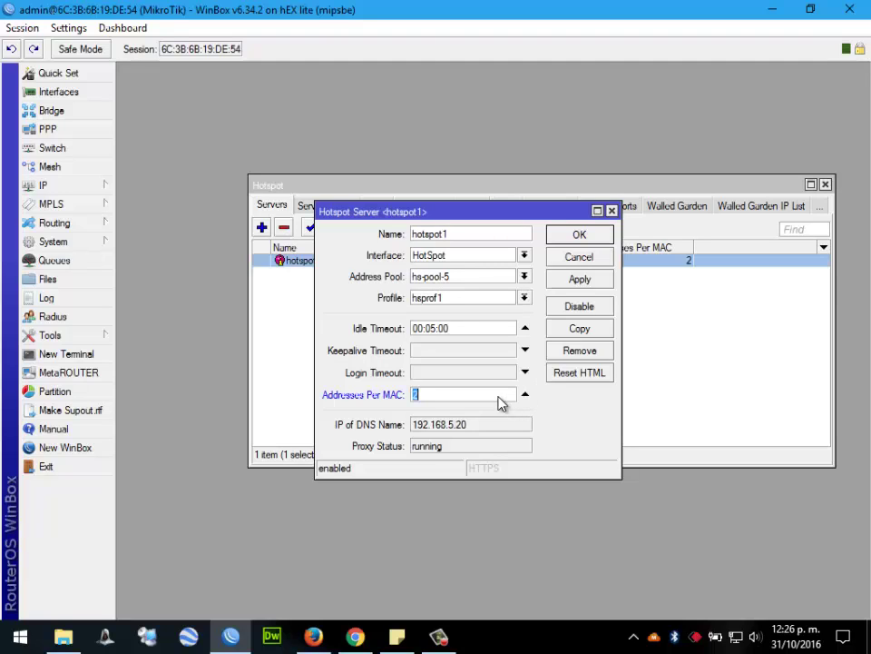
click(563, 238)
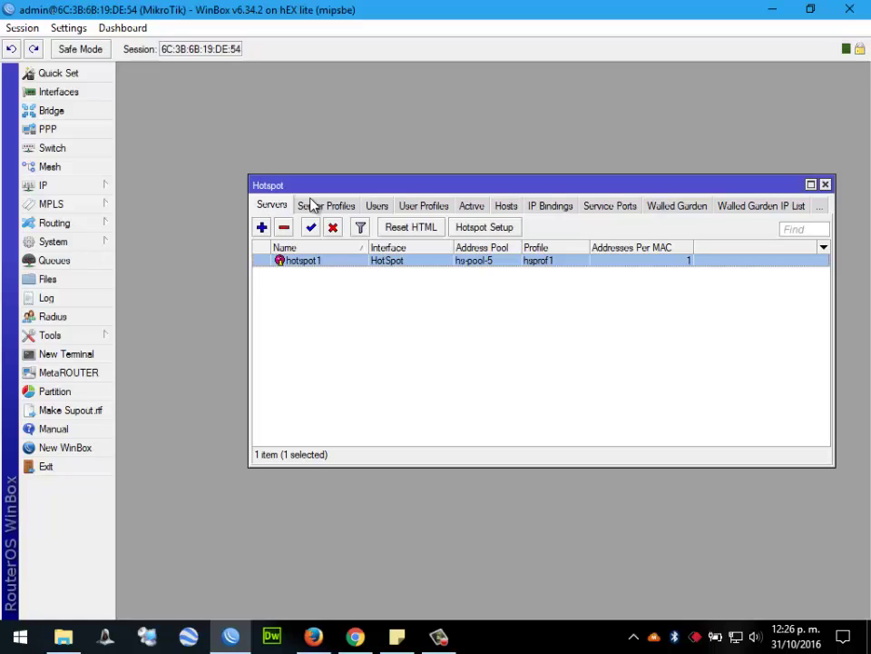
Step: Move through Server Profiles and Users to the User Profiles list, which shows only default
click(309, 209)
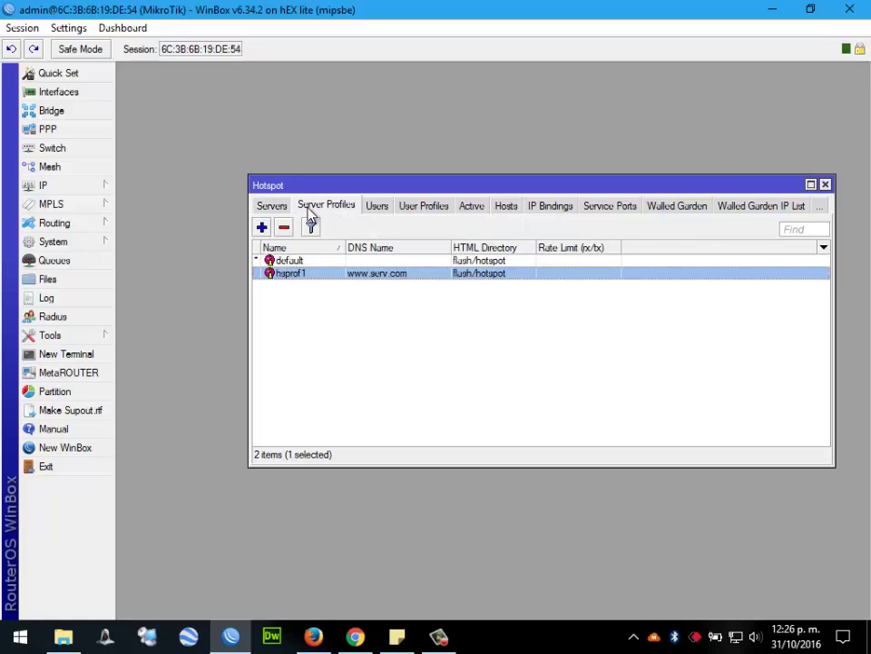
click(372, 208)
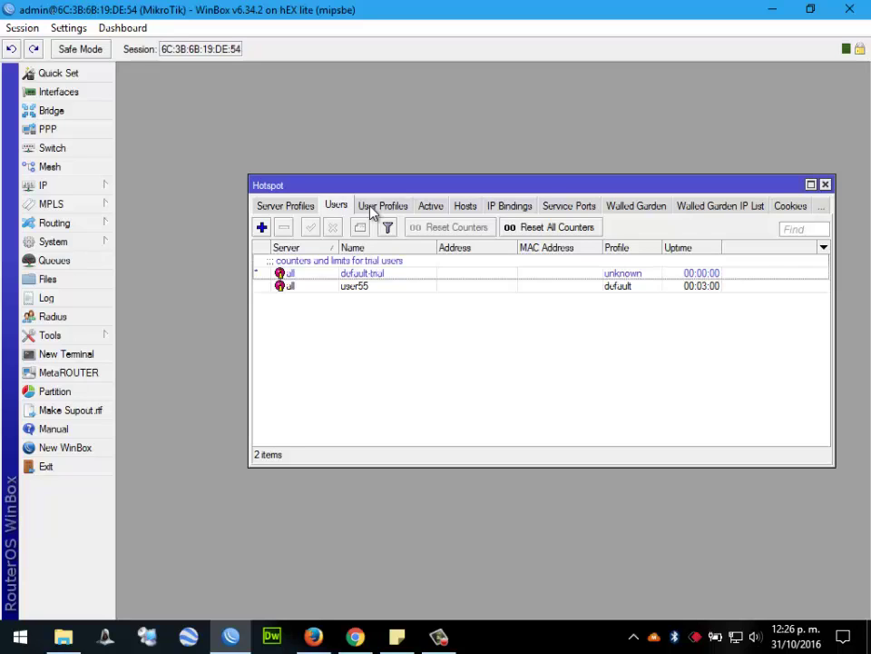
click(373, 208)
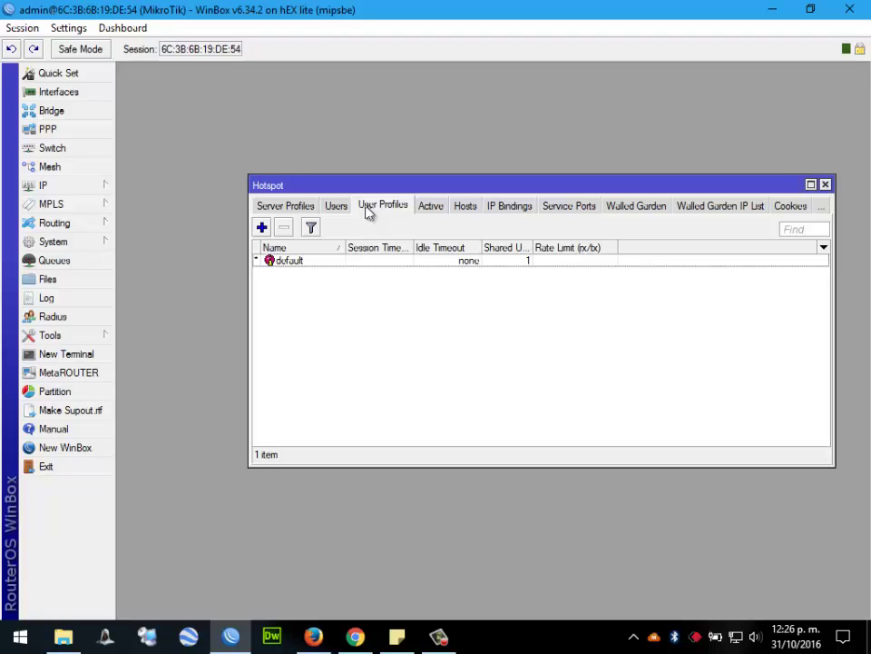
Step: Start a new hotspot user profile and enter the name Plan1M
click(262, 228)
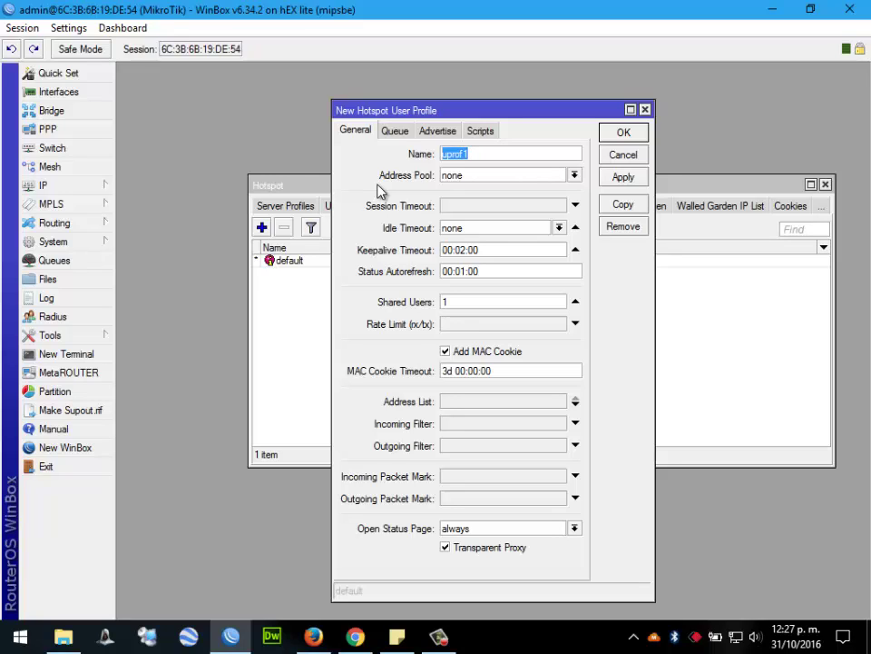
text(1)
text(M)
text(Plan)
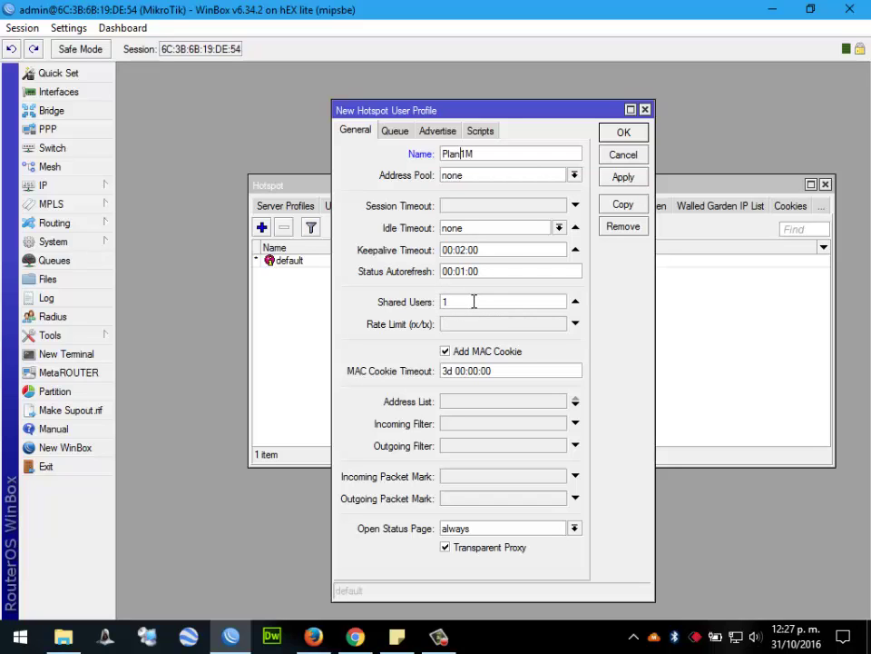
double_click(470, 302)
drag(439, 112, 547, 95)
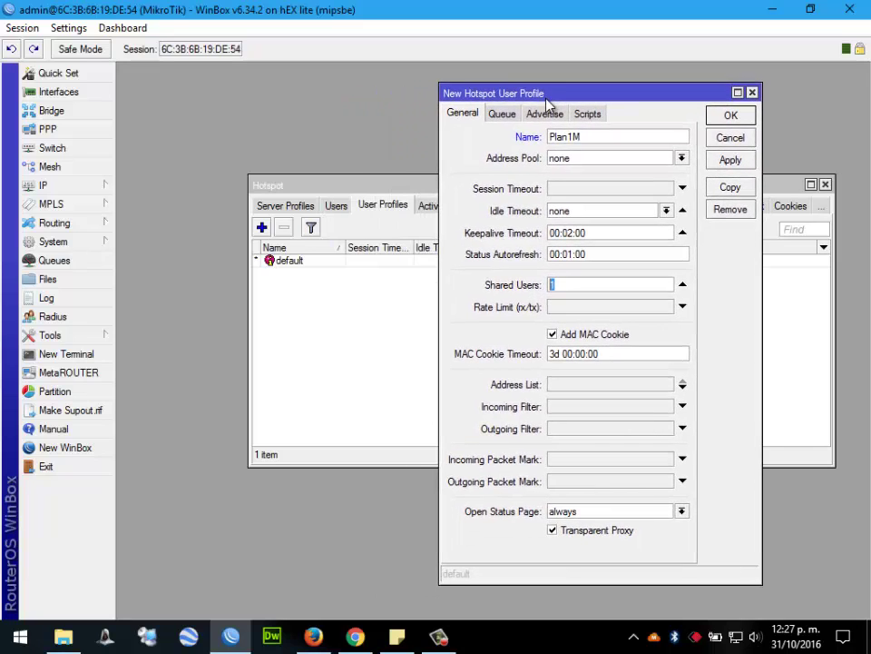
click(278, 207)
click(277, 208)
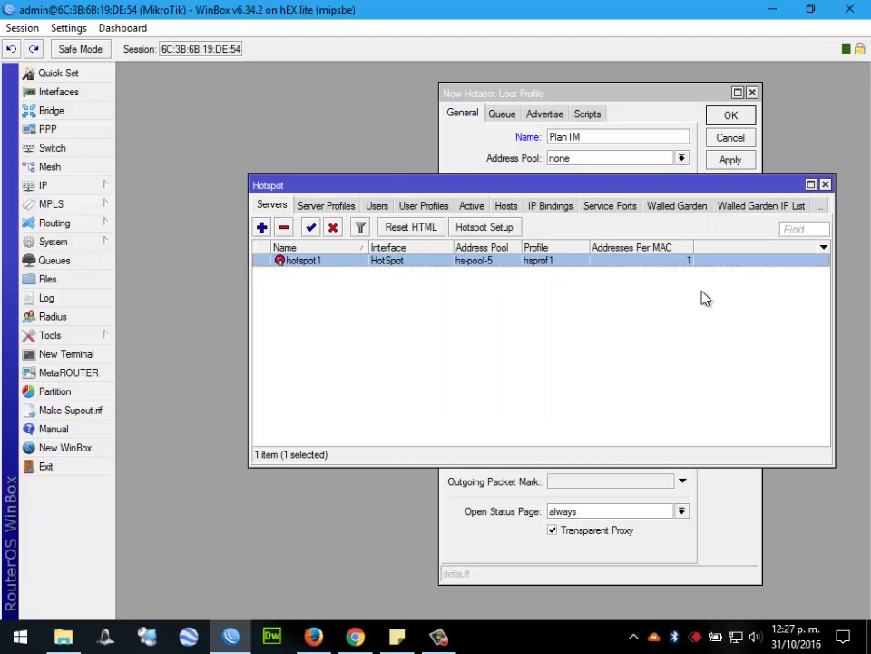
click(378, 207)
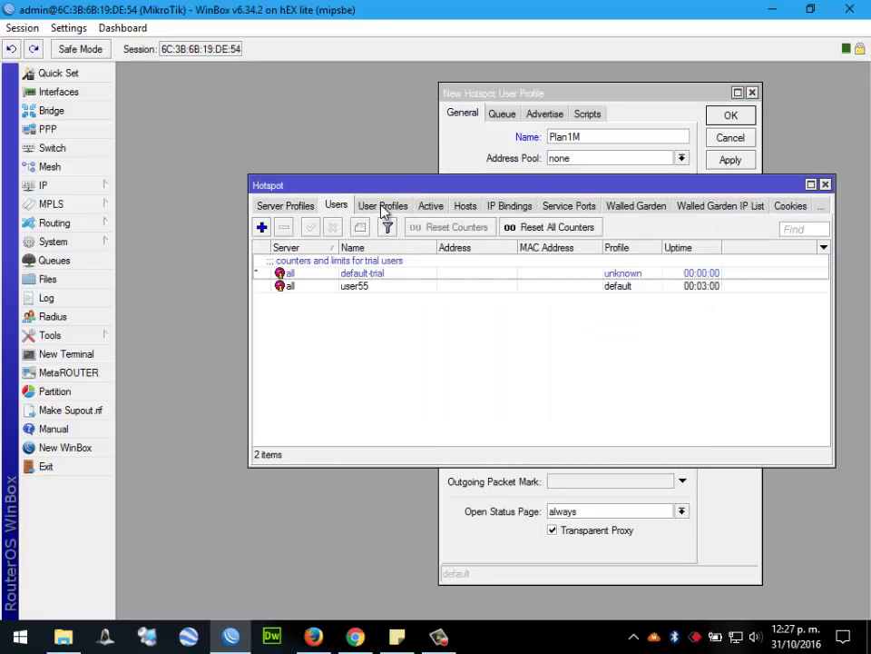
click(432, 207)
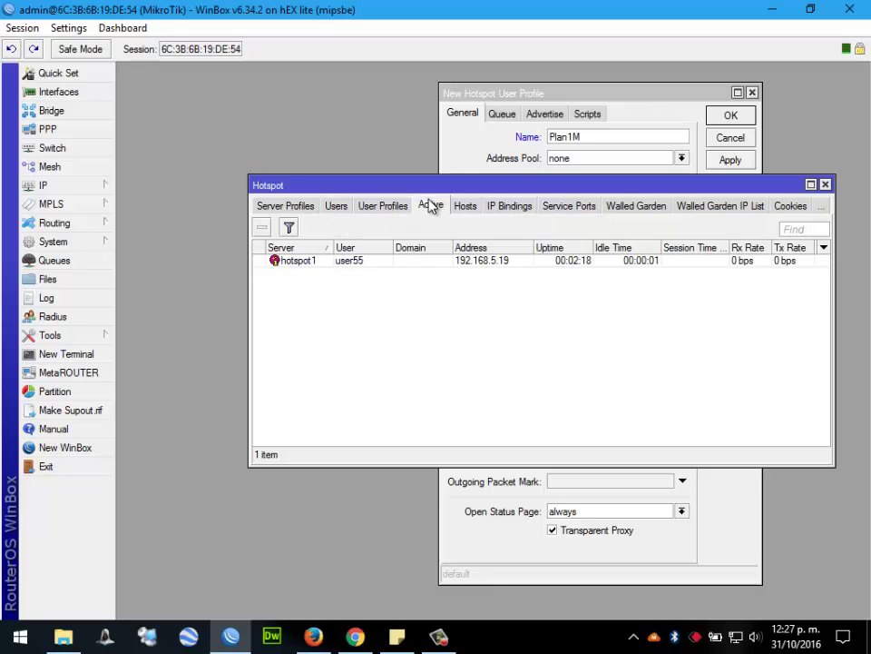
click(382, 207)
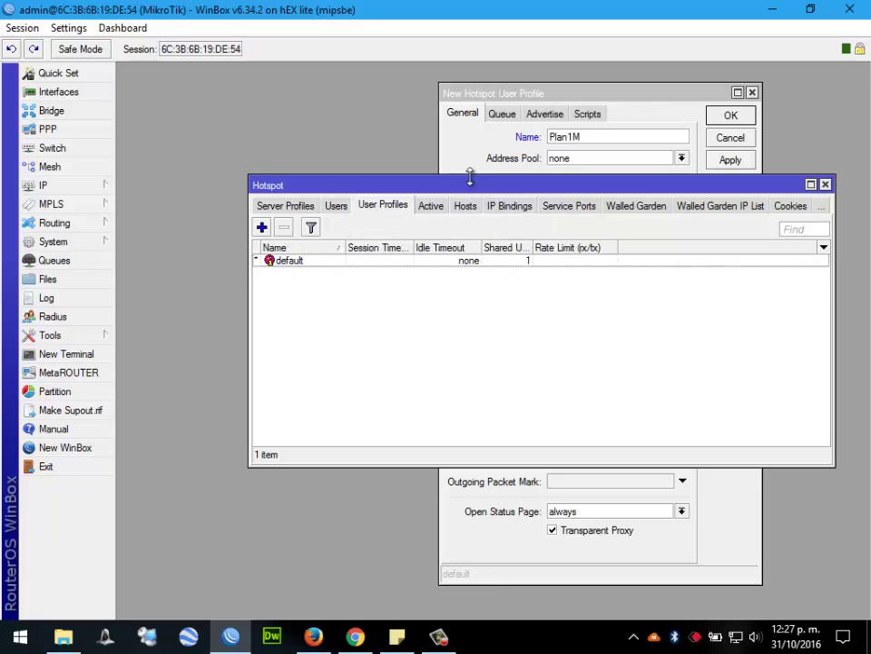
drag(472, 187, 352, 258)
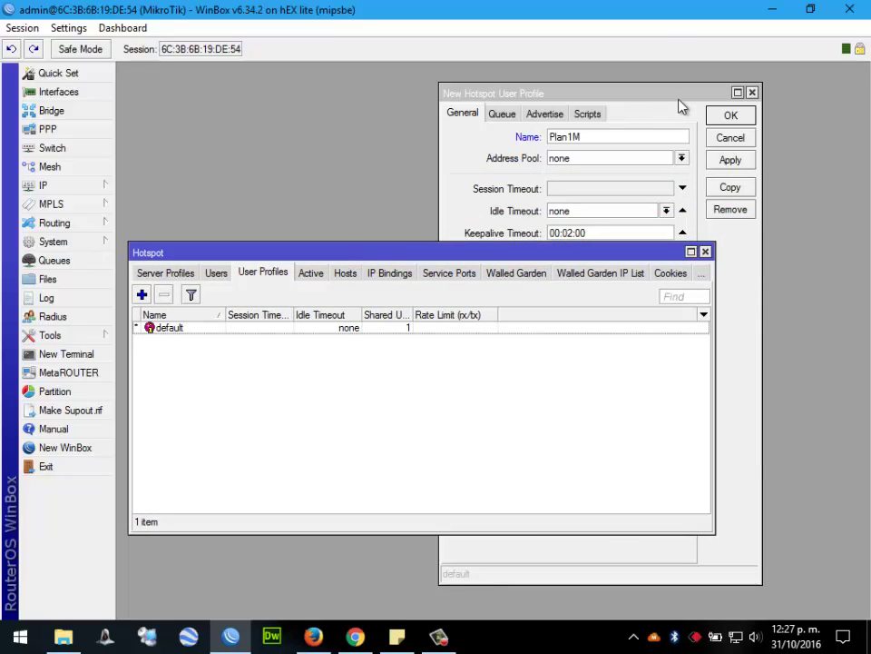
click(654, 111)
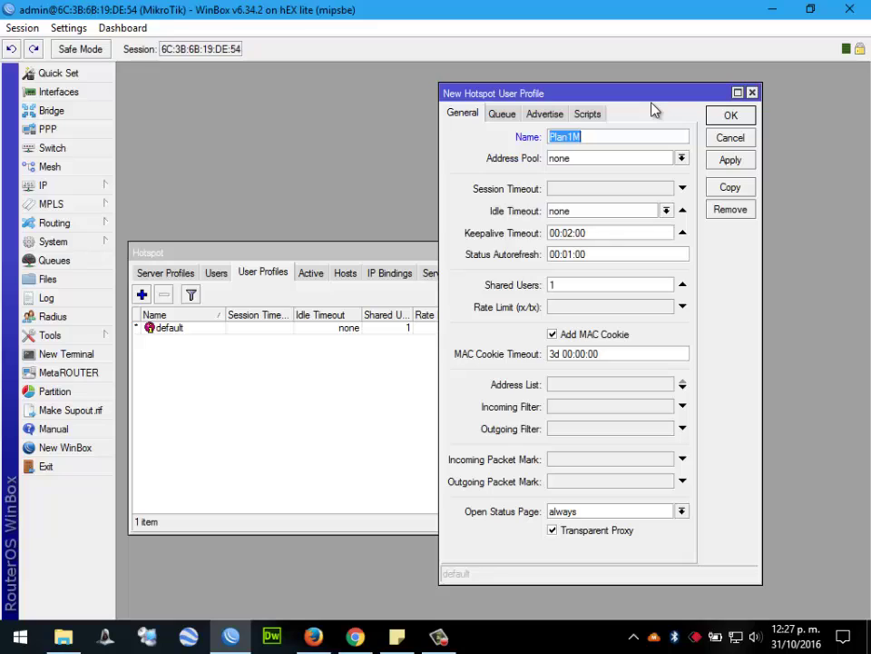
Step: Set the profile's Shared Users to 1
double_click(573, 288)
text(3)
key(BackSpace)
text(1)
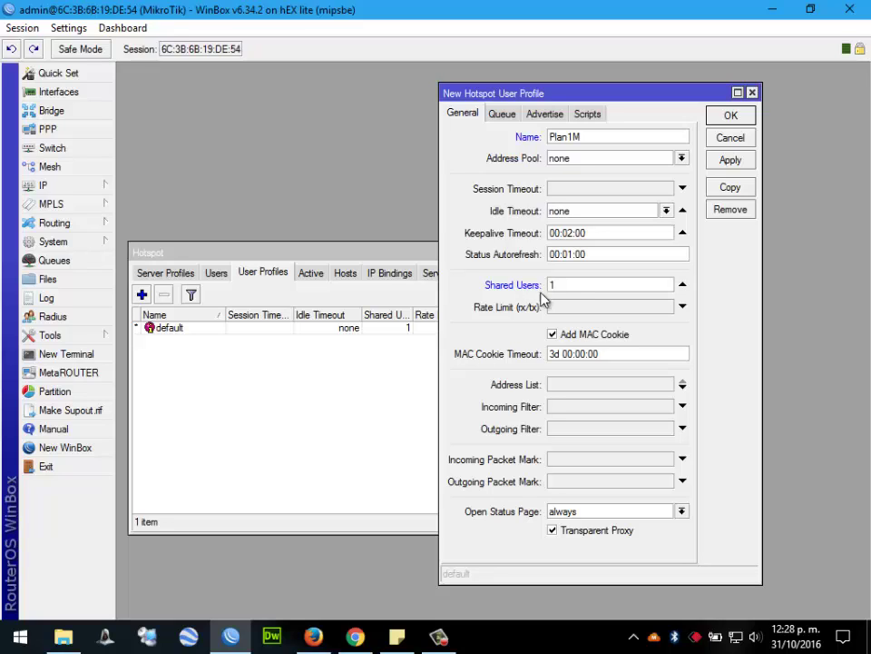
Step: Enter a Rate Limit of 250k/1m for the profile
click(607, 310)
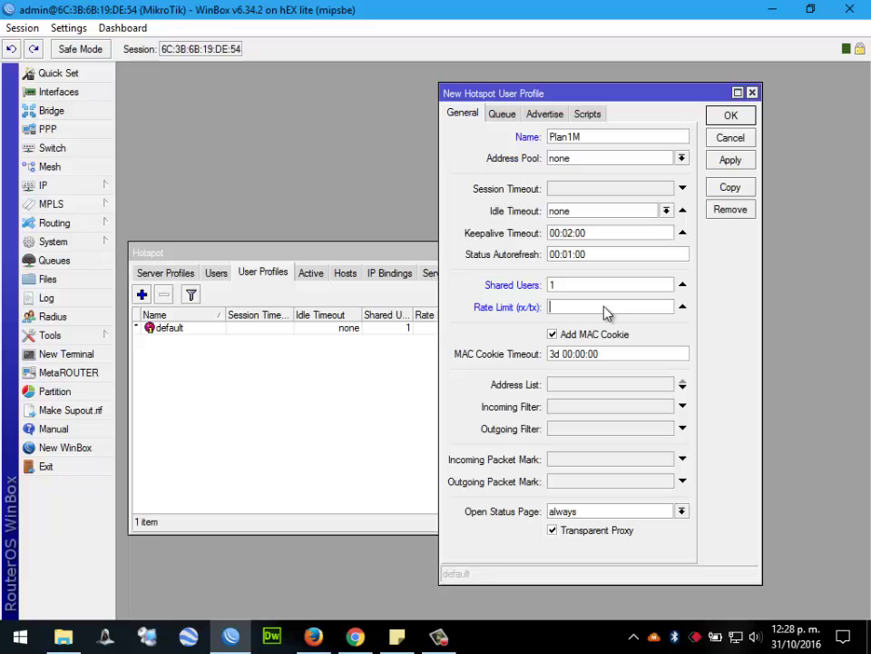
text(1m)
key(BackSpace)
text(M/250)
key(BackSpace)
key(BackSpace)
key(BackSpace)
key(BackSpace)
key(BackSpace)
key(BackSpace)
key(BackSpace)
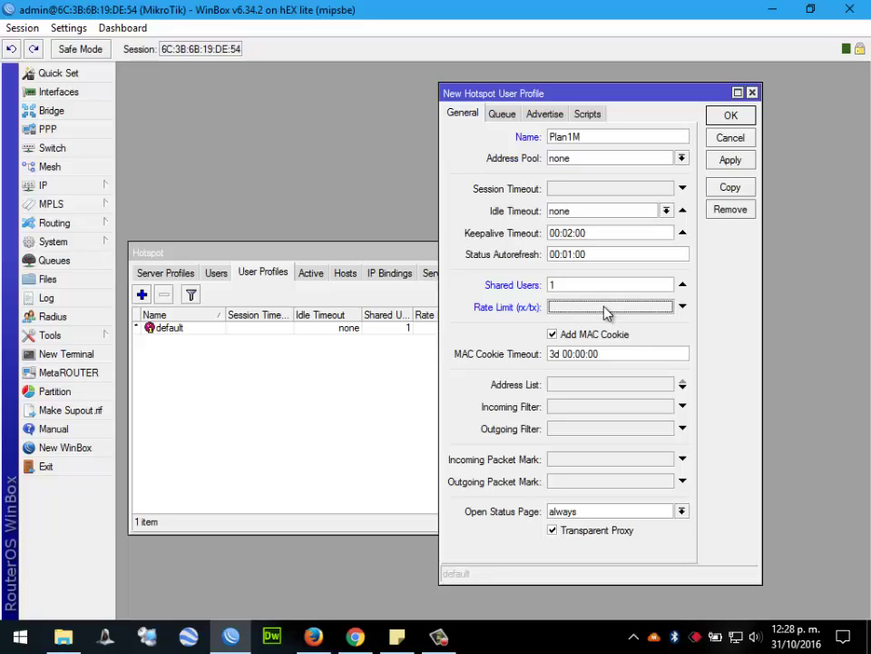
click(605, 309)
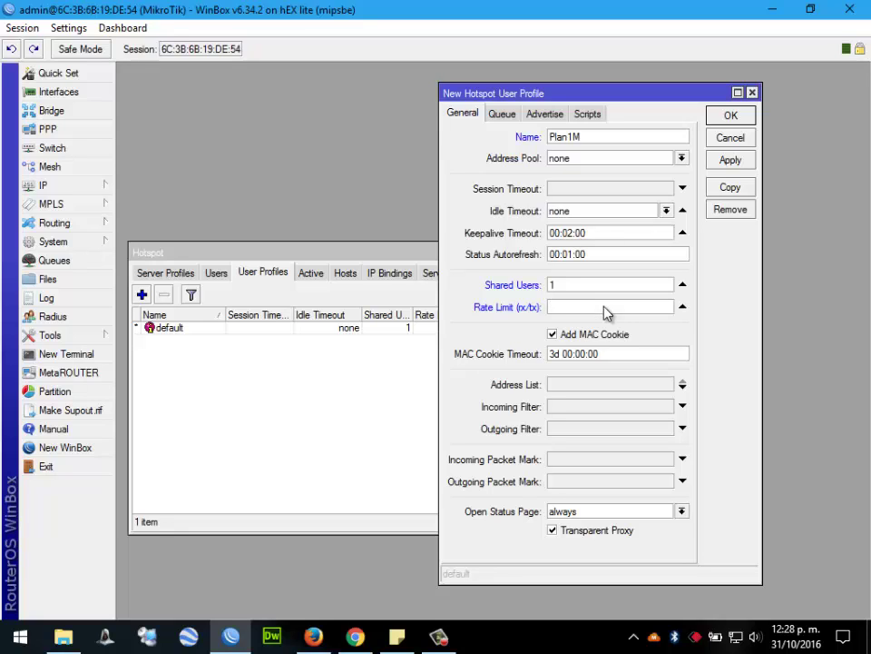
text(250k/1m)
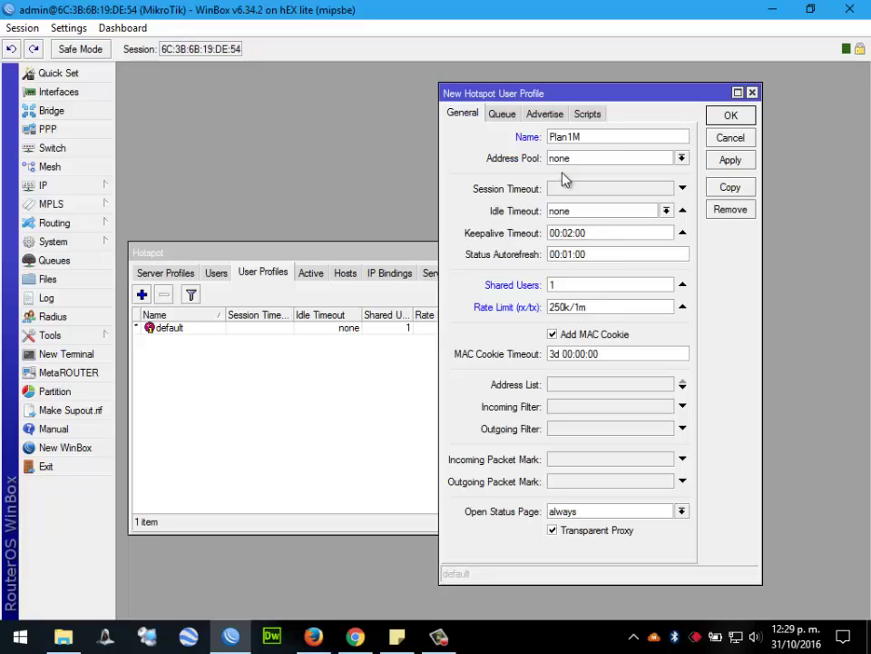
Step: Apply and save the Plan1M profile with OK
click(605, 135)
double_click(575, 136)
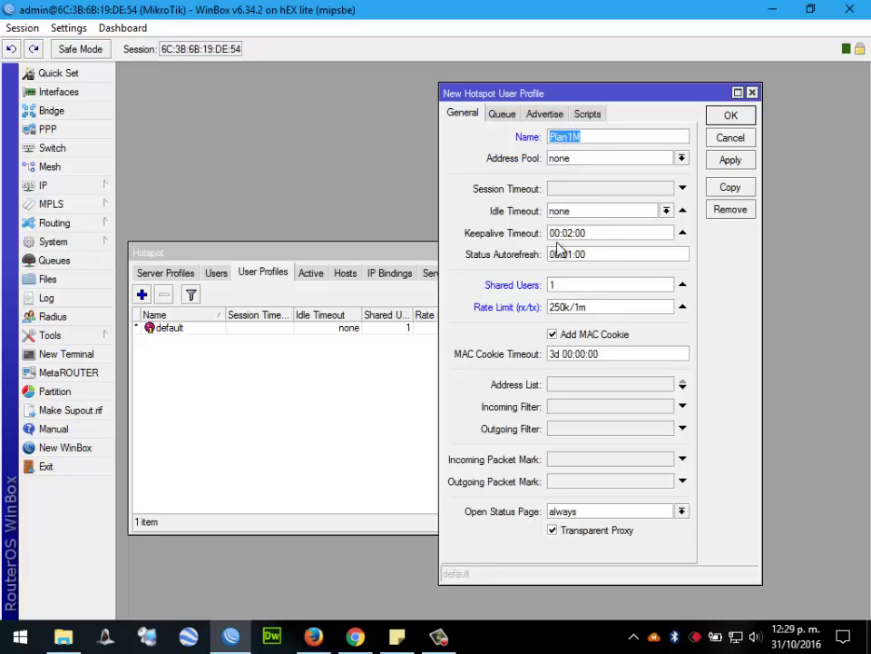
click(732, 162)
drag(394, 265, 399, 320)
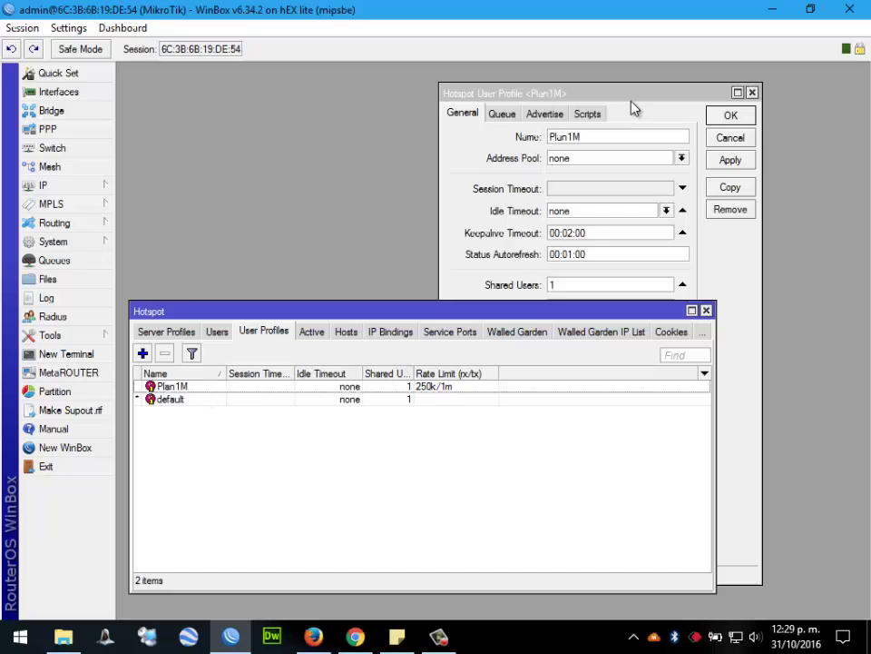
drag(632, 95, 679, 74)
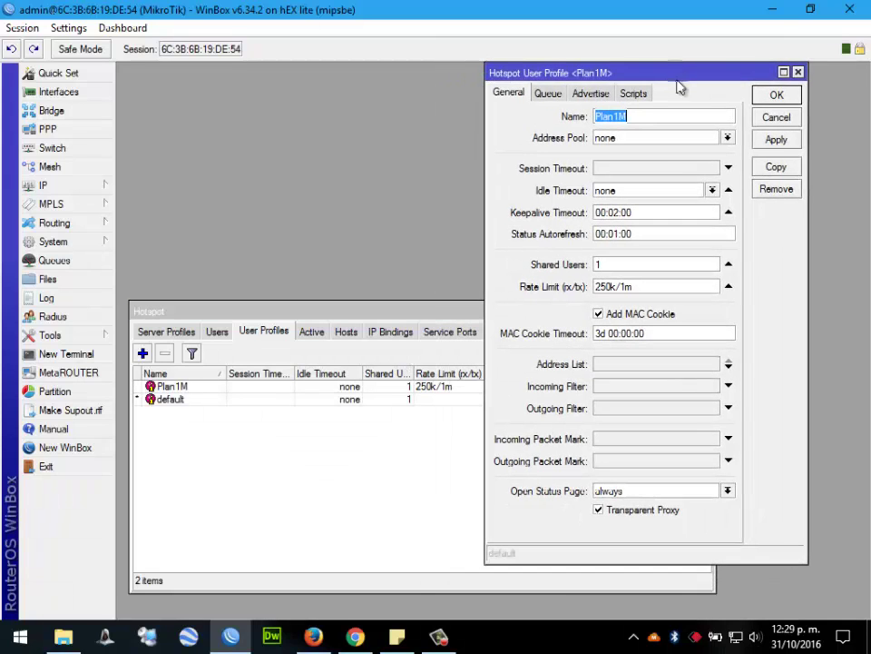
click(774, 97)
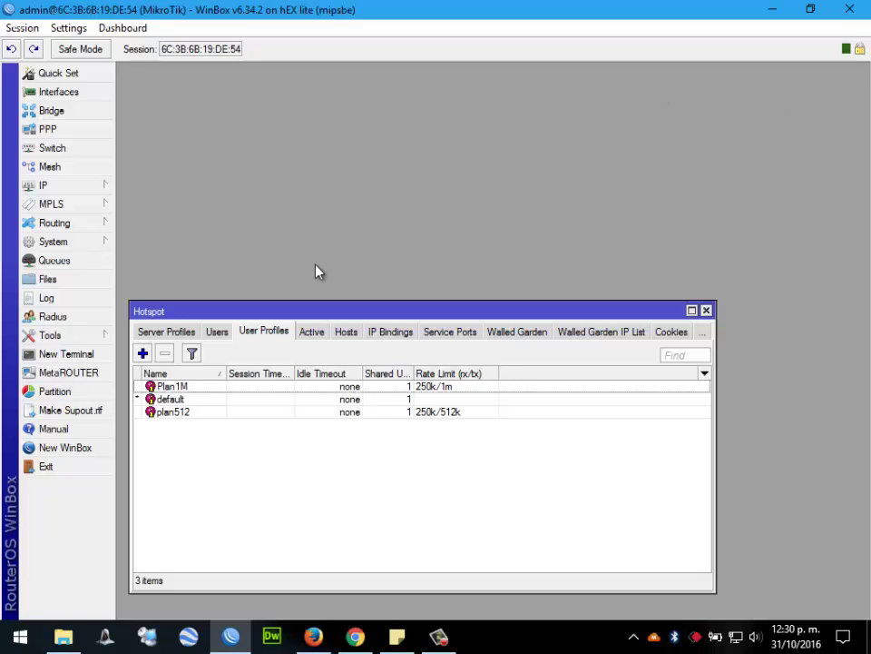
Step: Show the hotspot Users list and move the Hotspot window up and right
click(217, 332)
drag(259, 314, 327, 246)
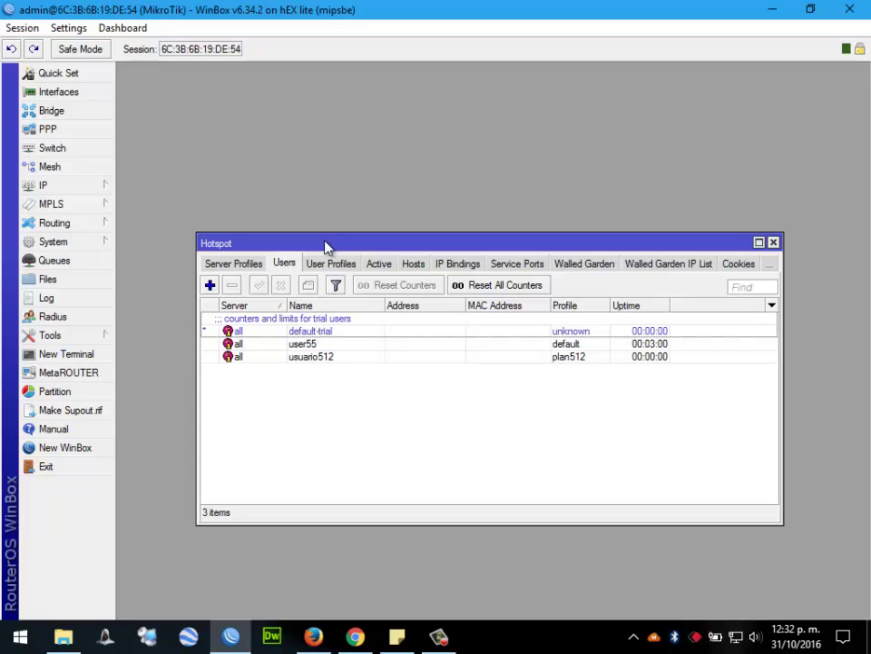
Step: Check usuario512's settings unchanged, then delete user55's hotspot cookie
double_click(303, 363)
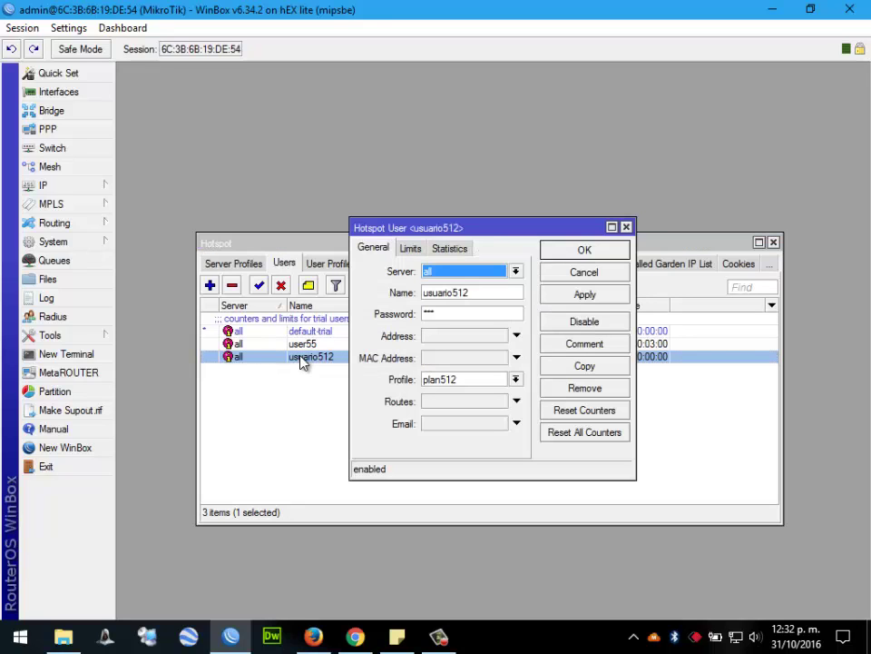
key(Tab)
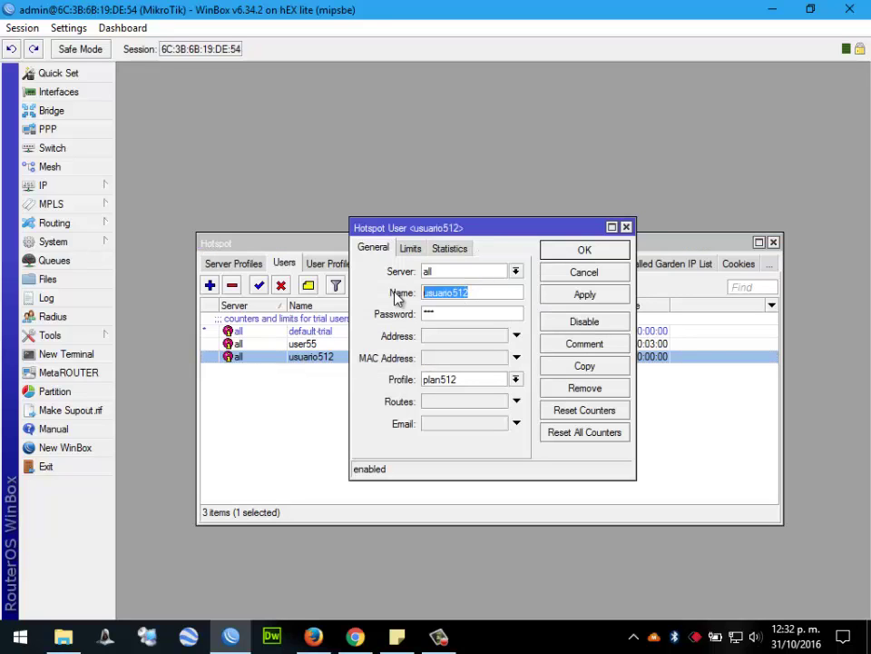
click(560, 252)
click(752, 263)
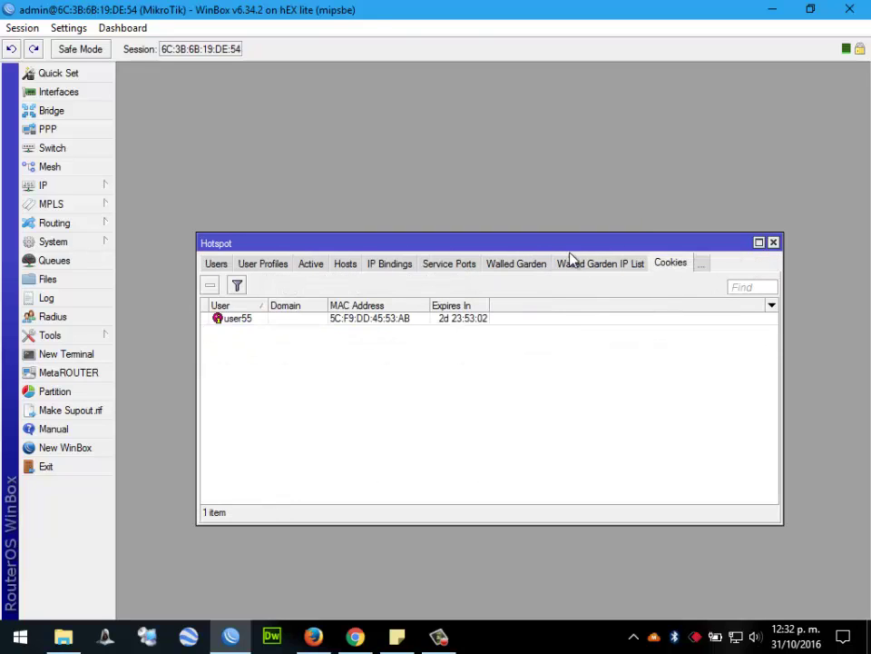
click(232, 320)
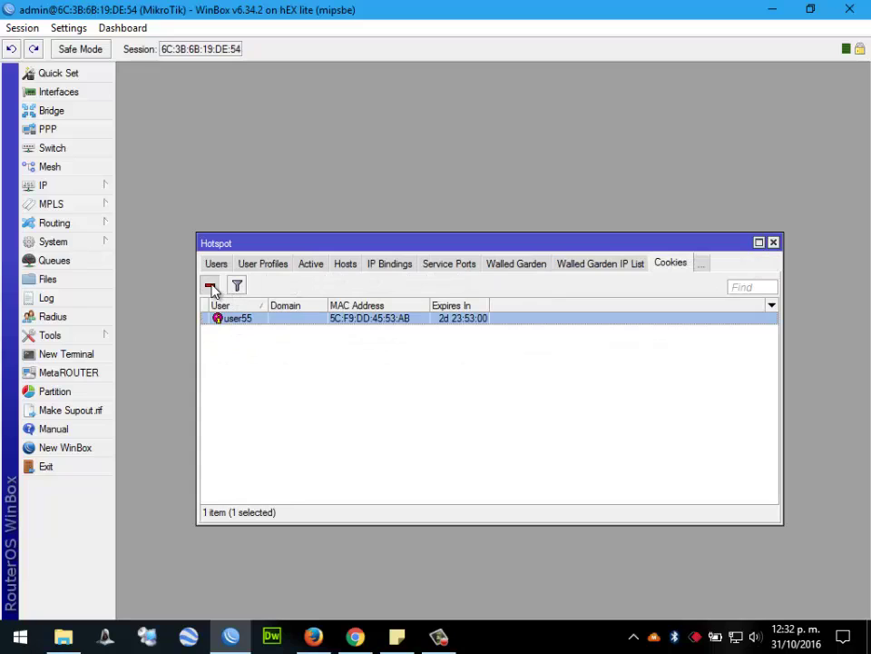
click(210, 285)
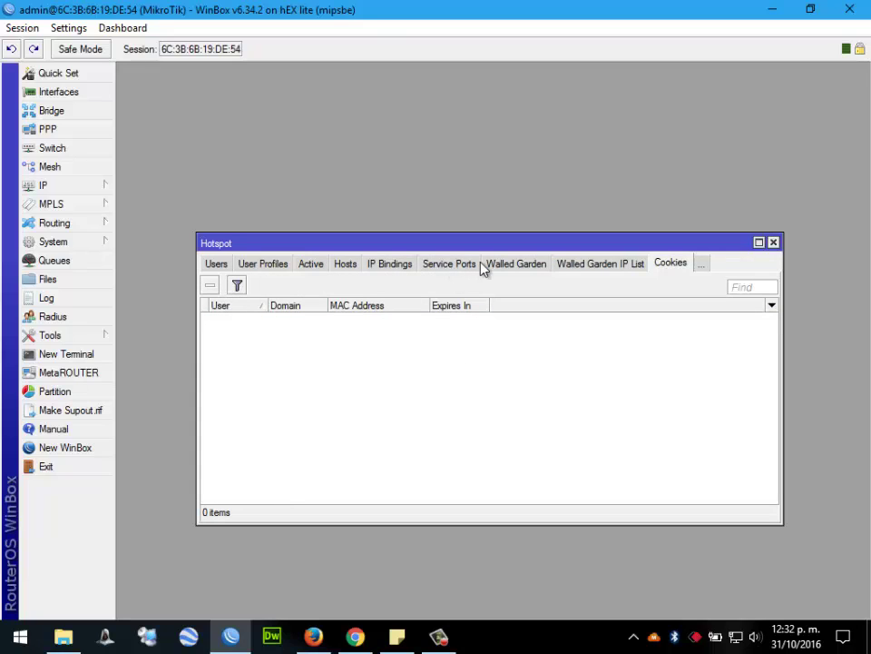
Step: Disconnect user55's active hotspot session and switch to Firefox
click(308, 266)
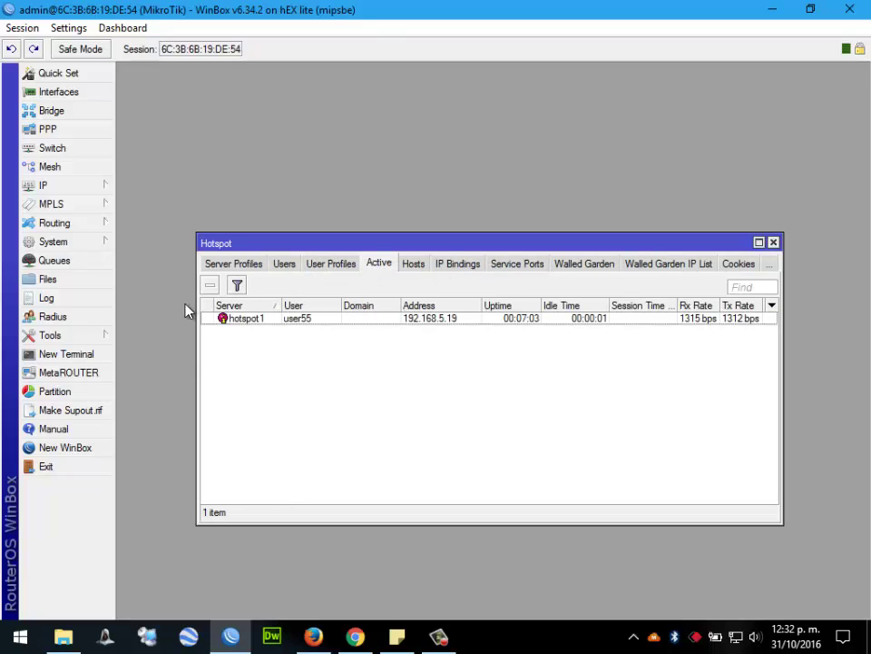
drag(195, 305, 76, 309)
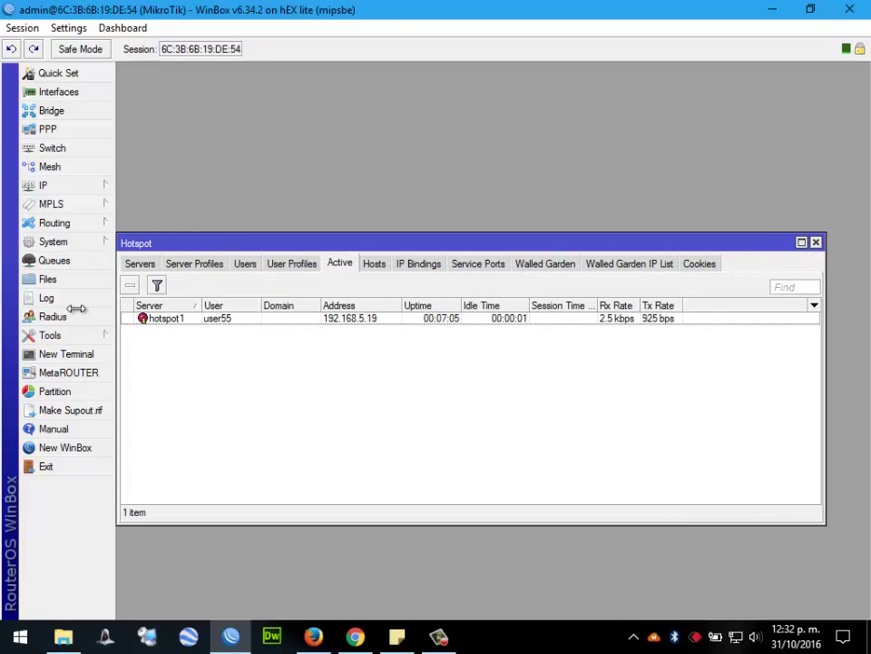
click(161, 319)
click(129, 285)
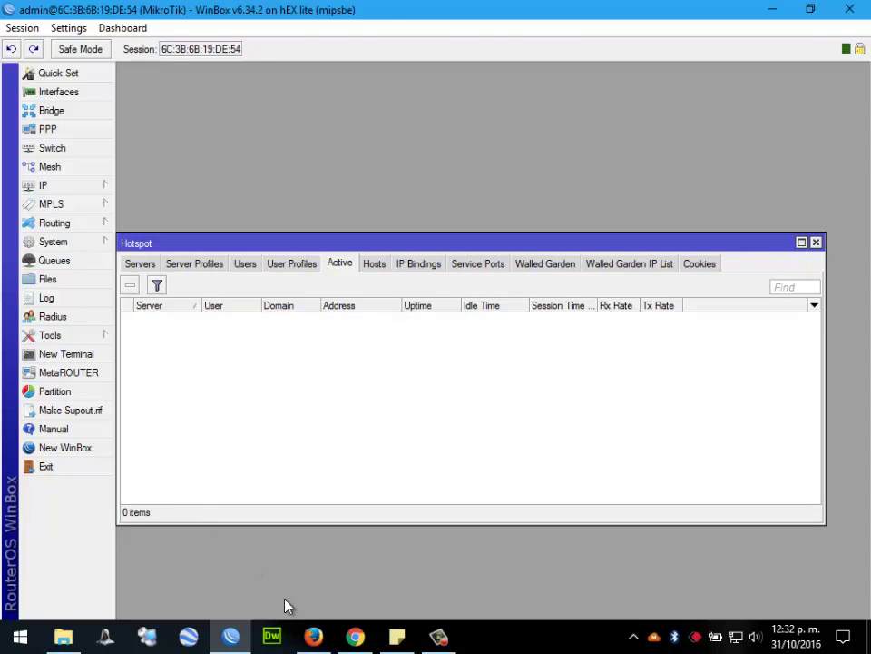
click(313, 635)
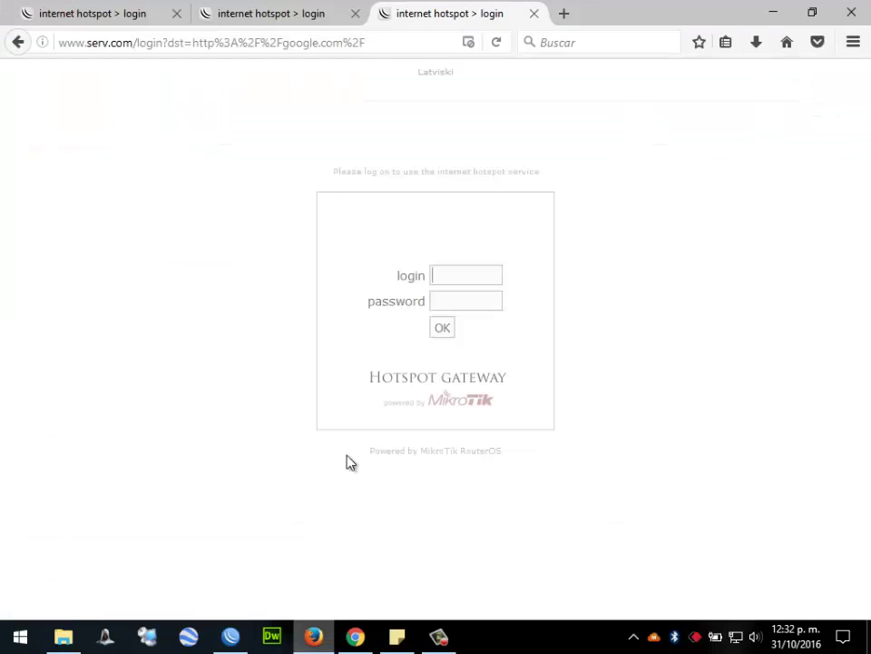
Step: Visit youtube.com, then google.com, to get redirected to the ANSEE net login page
click(378, 44)
text(yo)
key(Return)
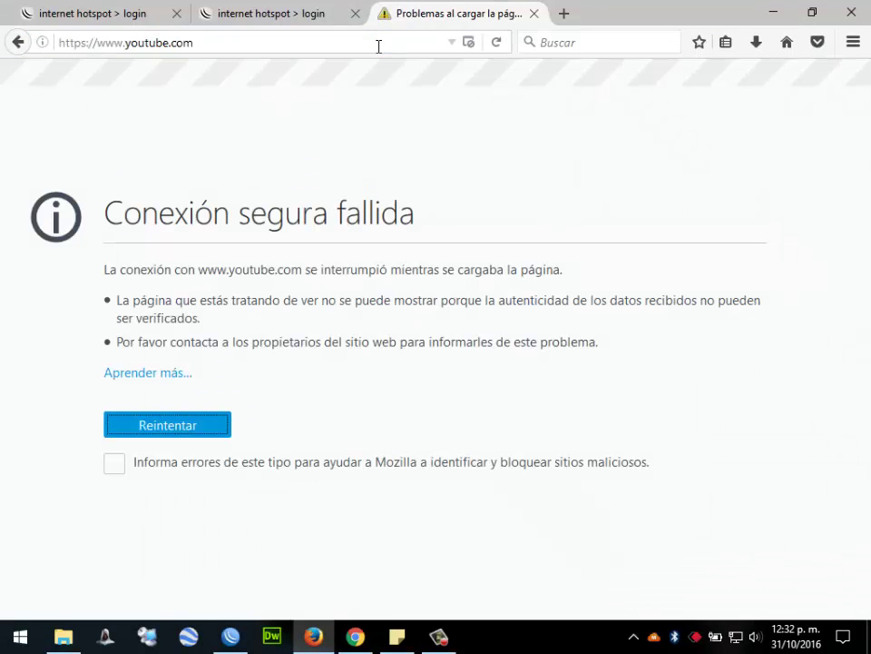
click(369, 45)
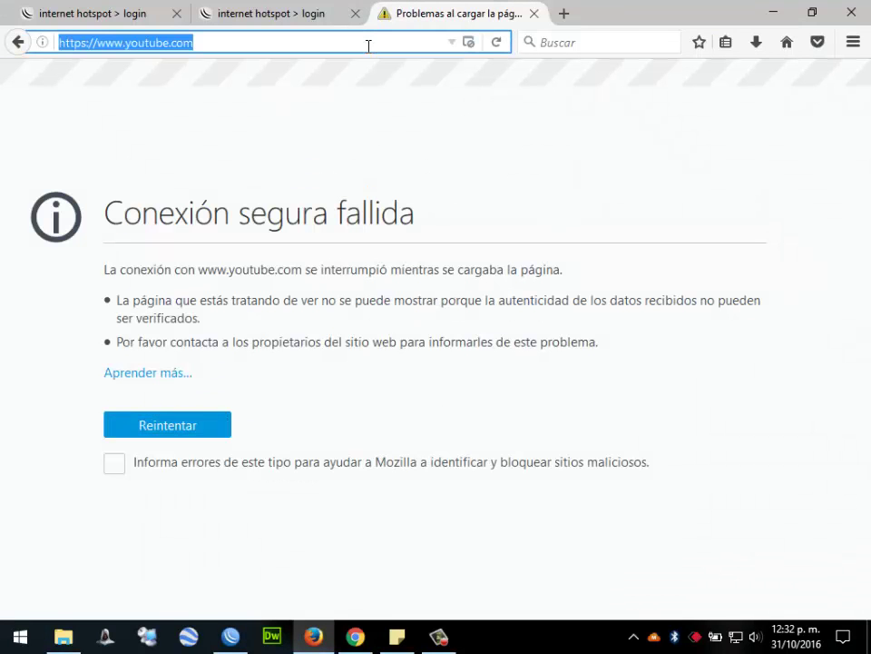
text(google.com%2F)
key(Return)
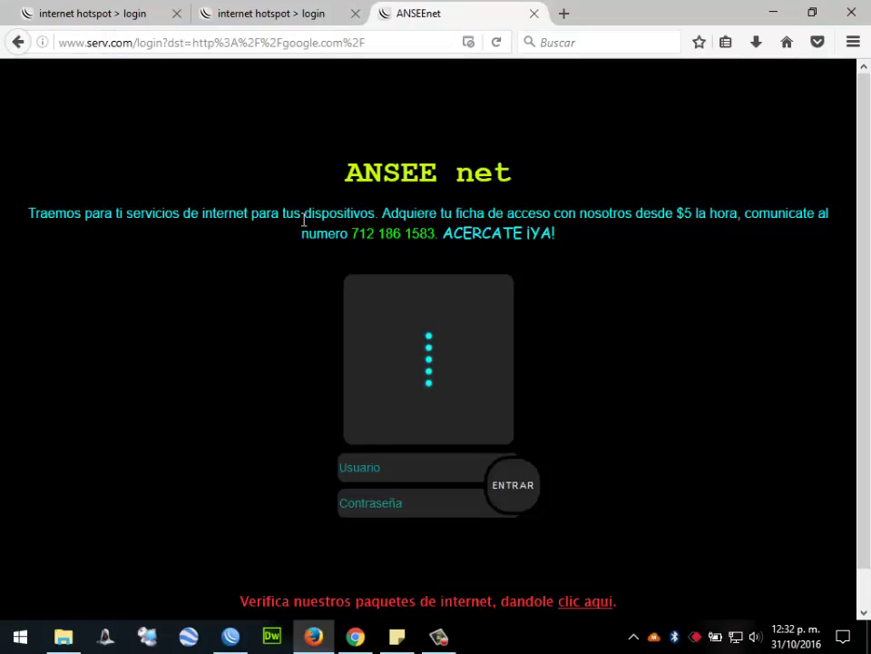
Step: Enter the username usuario512 in the Usuario field
text(usuario512)
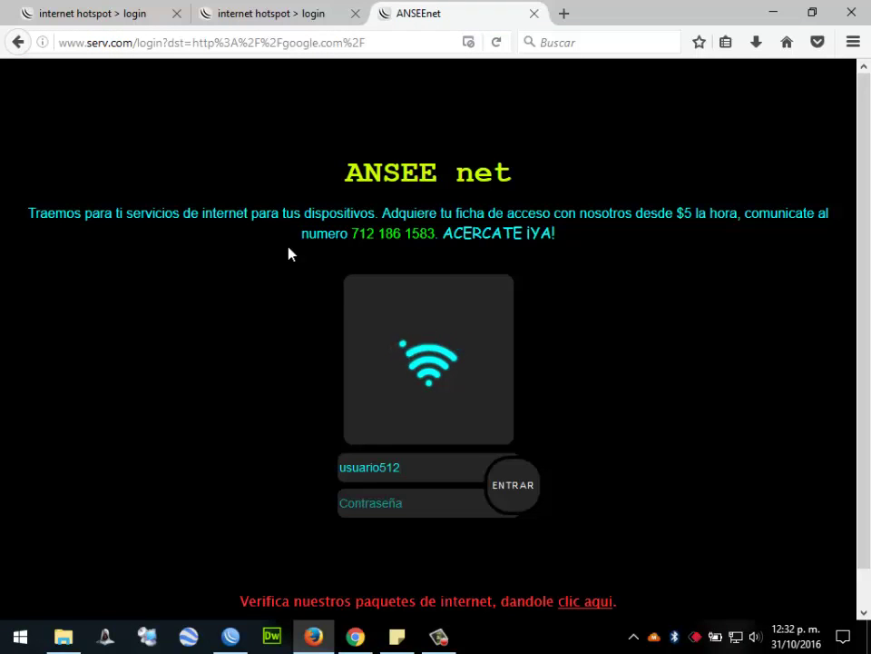
text(4)
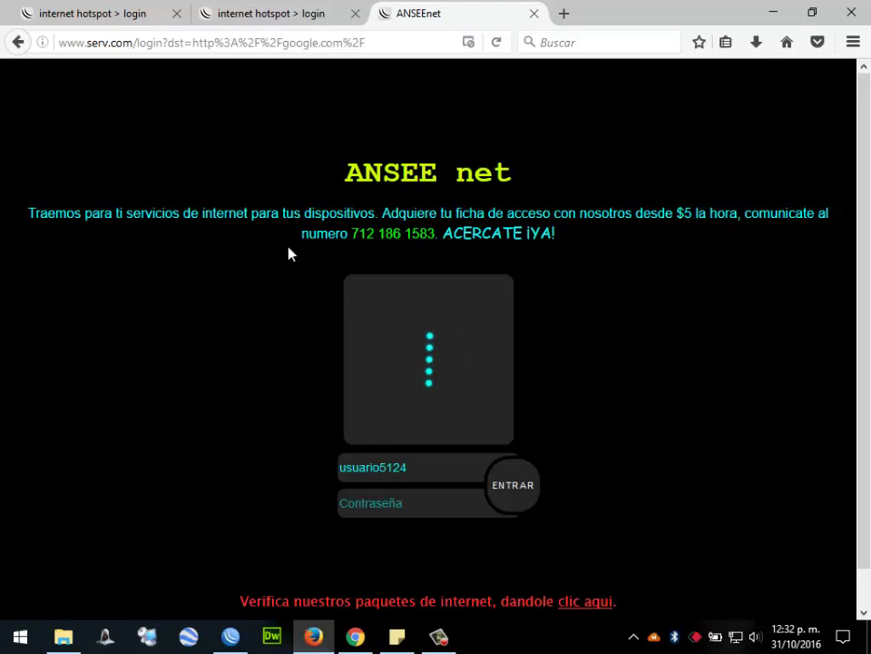
key(BackSpace)
text(512)
key(Return)
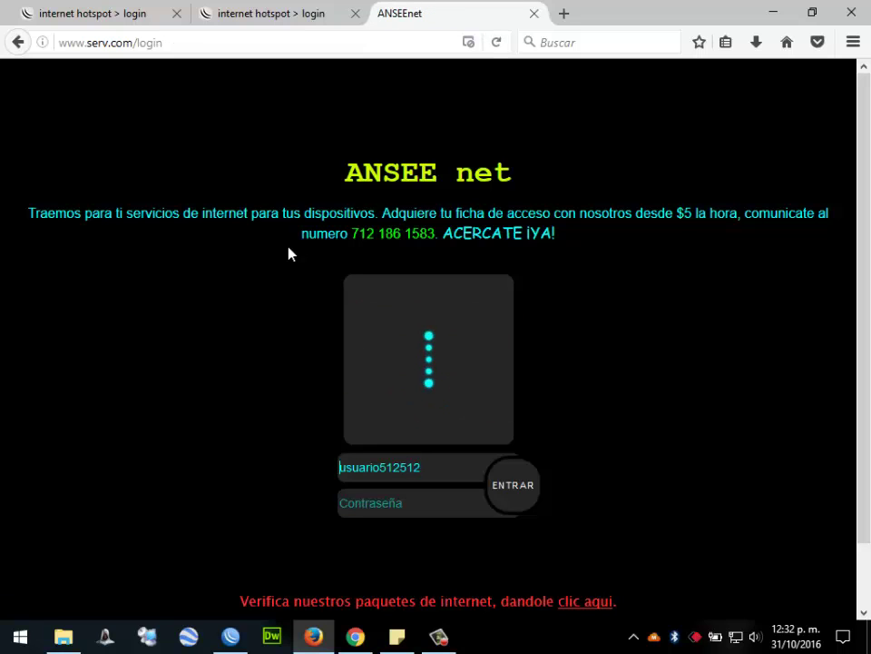
key(End)
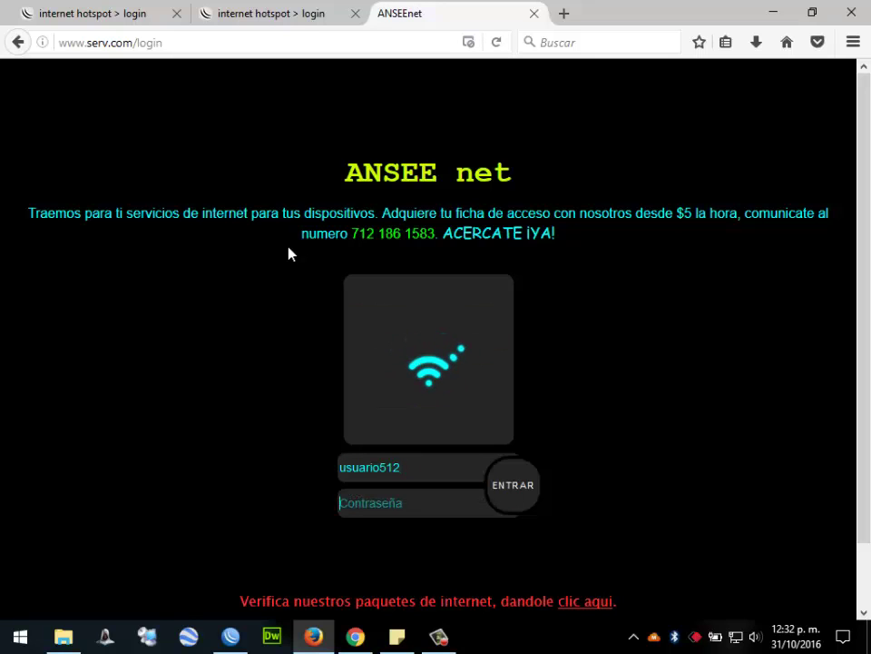
Step: Submit the hotspot login password in Firefox and have the browser remember the login
key(Return)
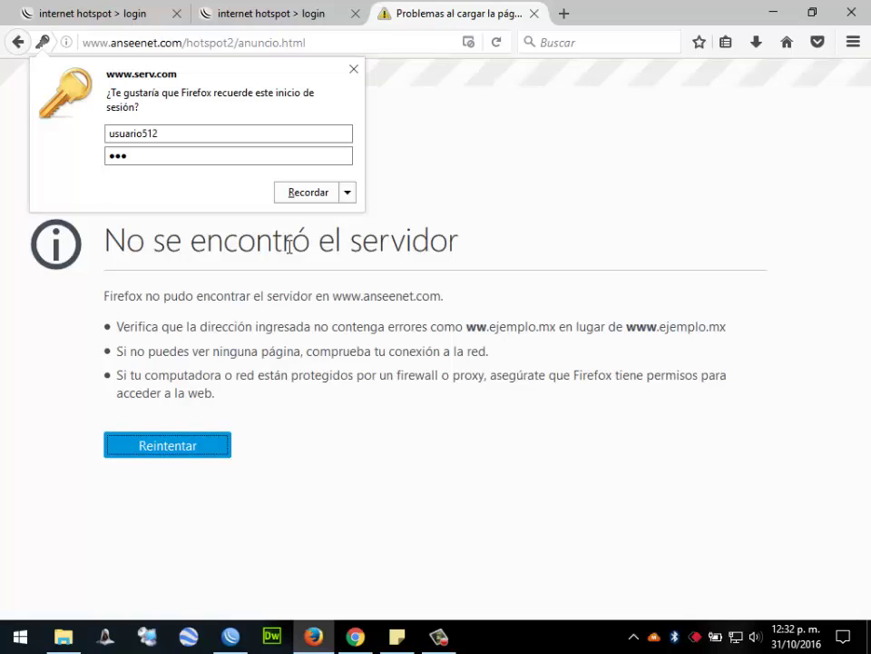
click(306, 191)
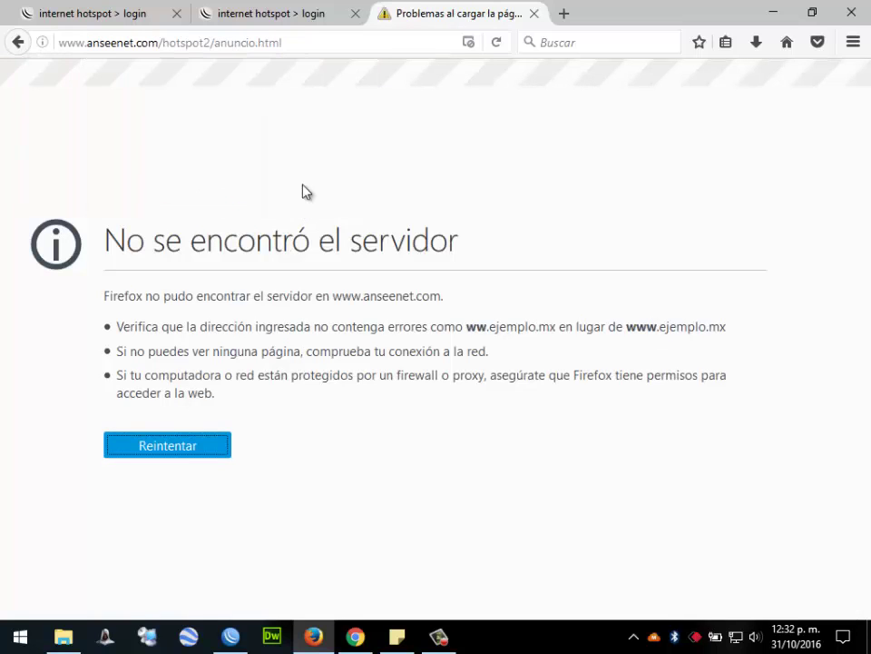
click(355, 636)
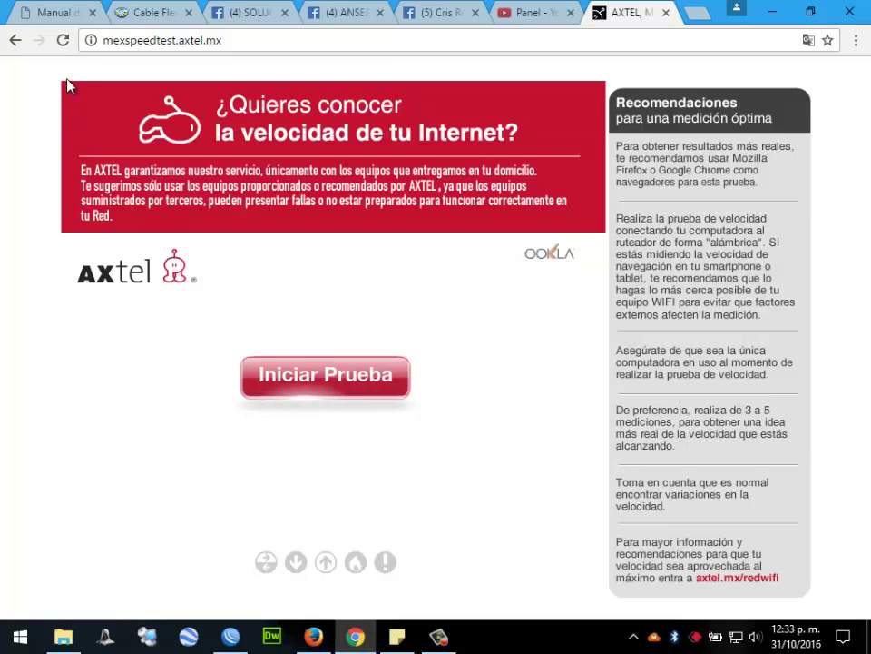
Step: Reload the mexspeedtest.axtel.mx page and start the Axtel internet speed test
click(63, 43)
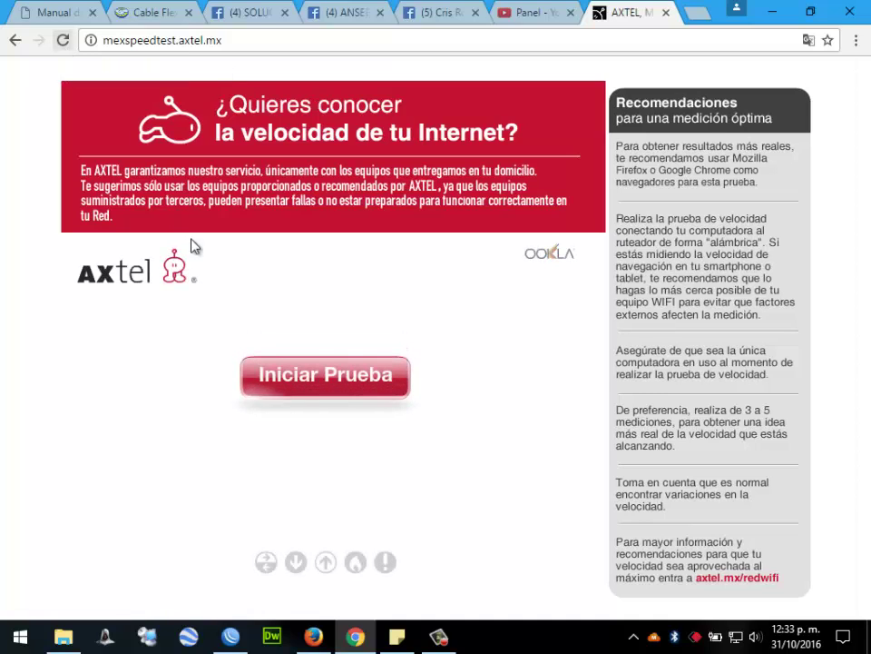
click(308, 369)
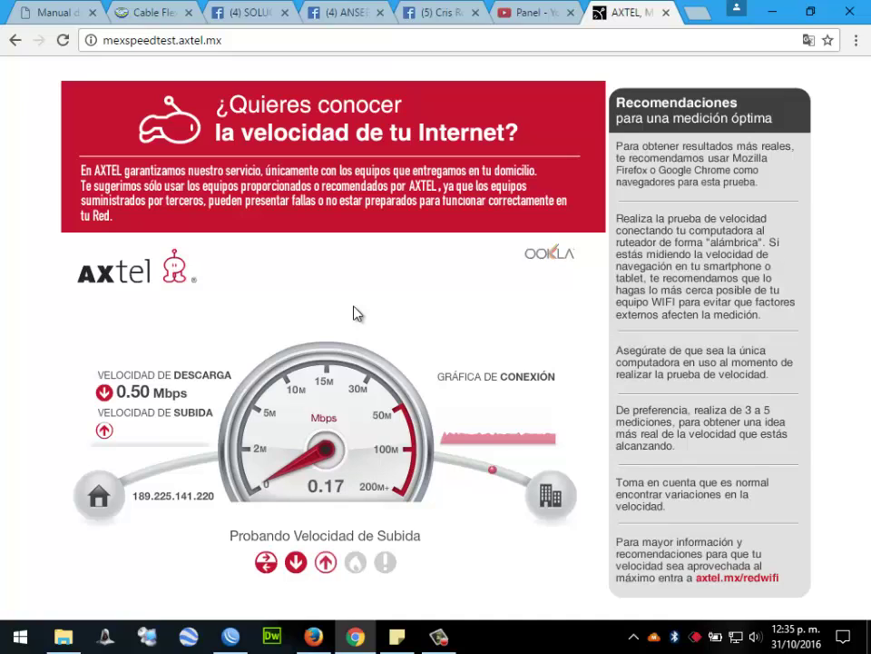
Step: Delete the connected user's hotspot login cookie in WinBox
click(230, 642)
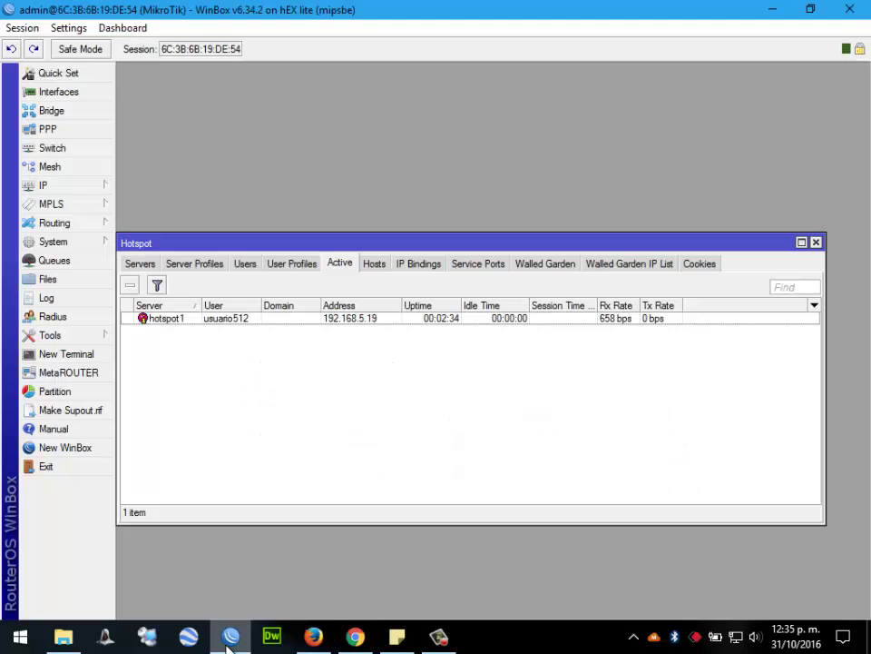
click(696, 265)
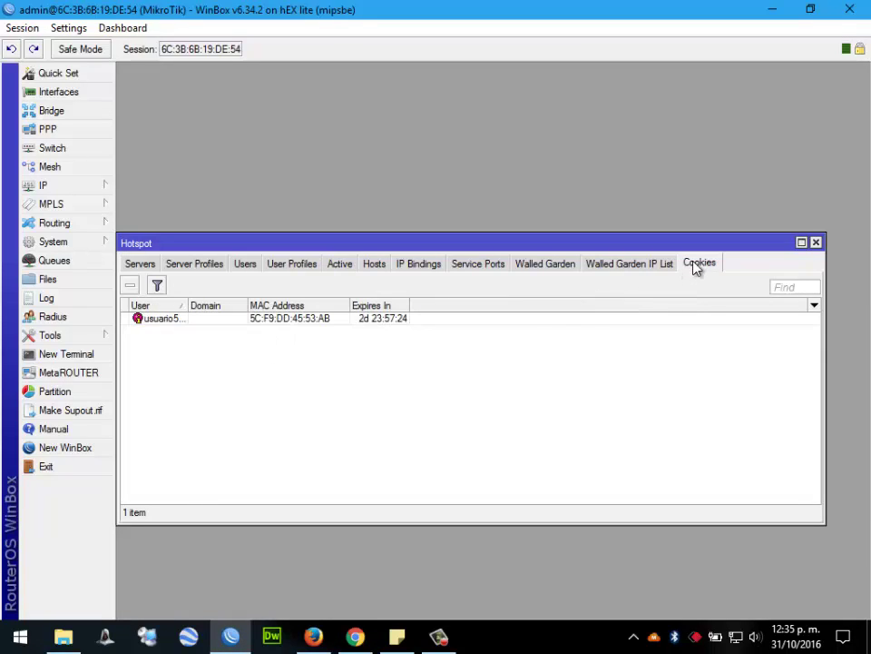
click(398, 323)
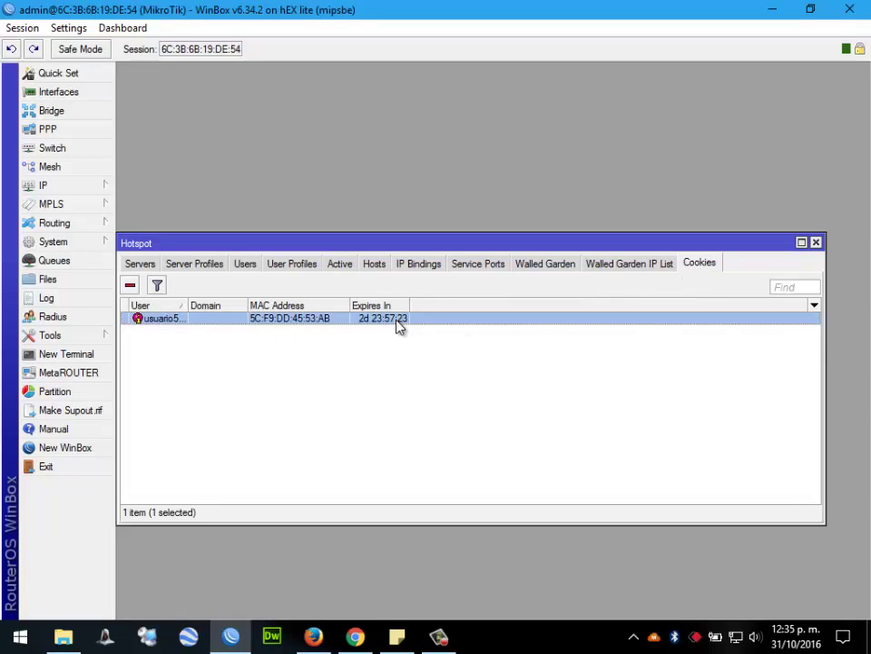
click(130, 286)
Step: Review the settings of the plan4m user user4m and close them unchanged
click(245, 265)
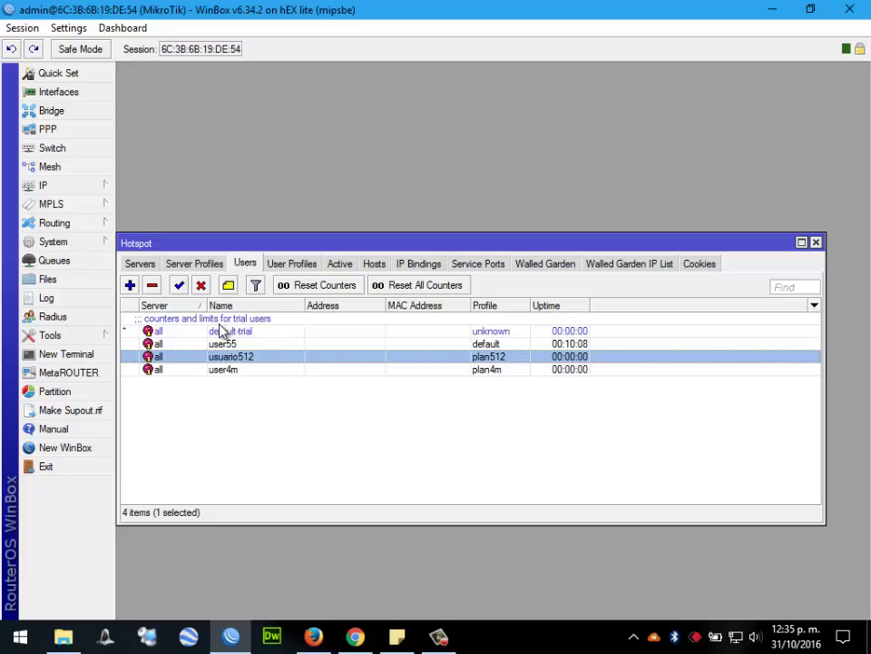
double_click(225, 370)
key(Tab)
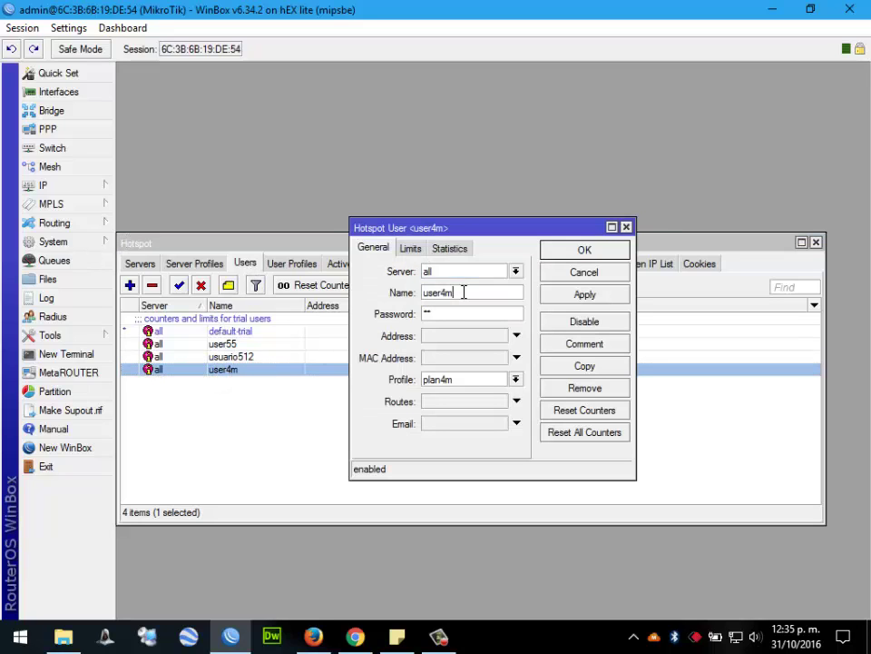
click(584, 252)
Step: Remove the connected user's active hotspot session
click(348, 265)
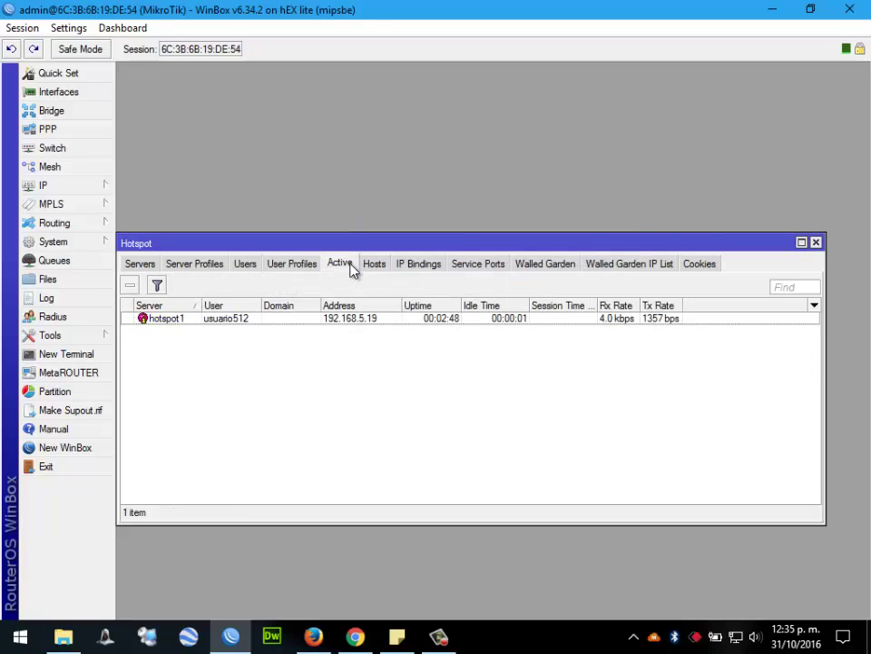
click(153, 325)
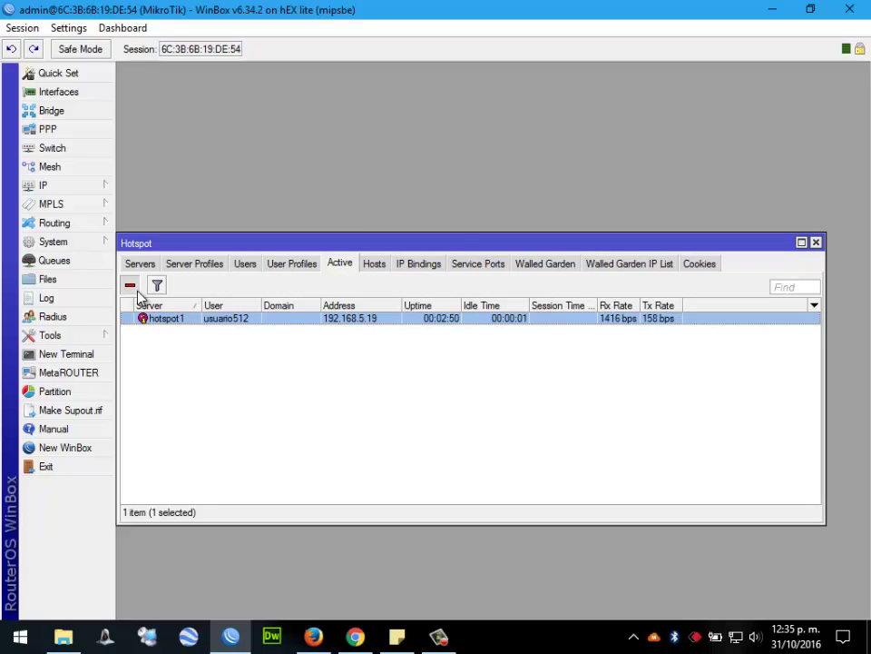
click(133, 287)
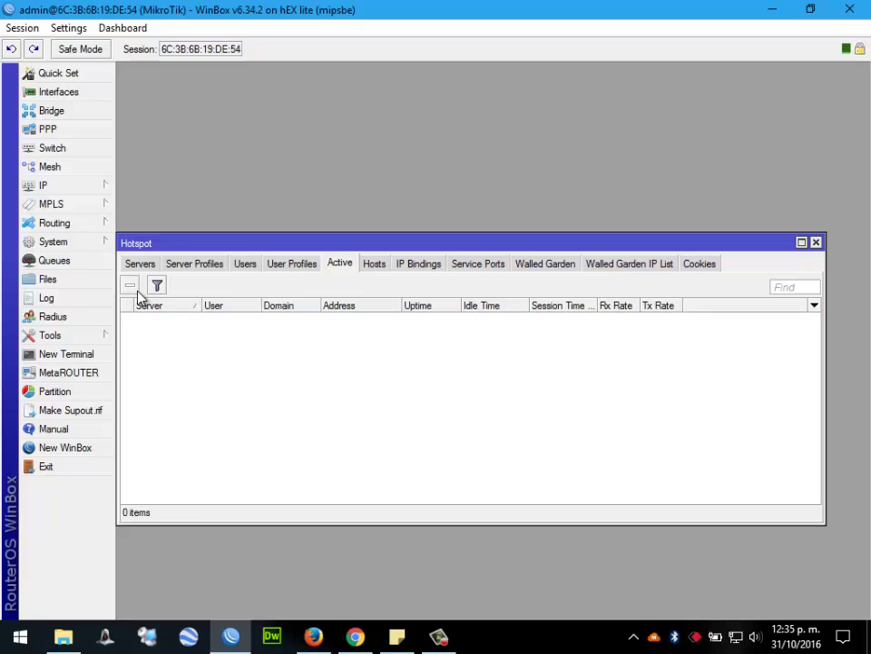
click(353, 636)
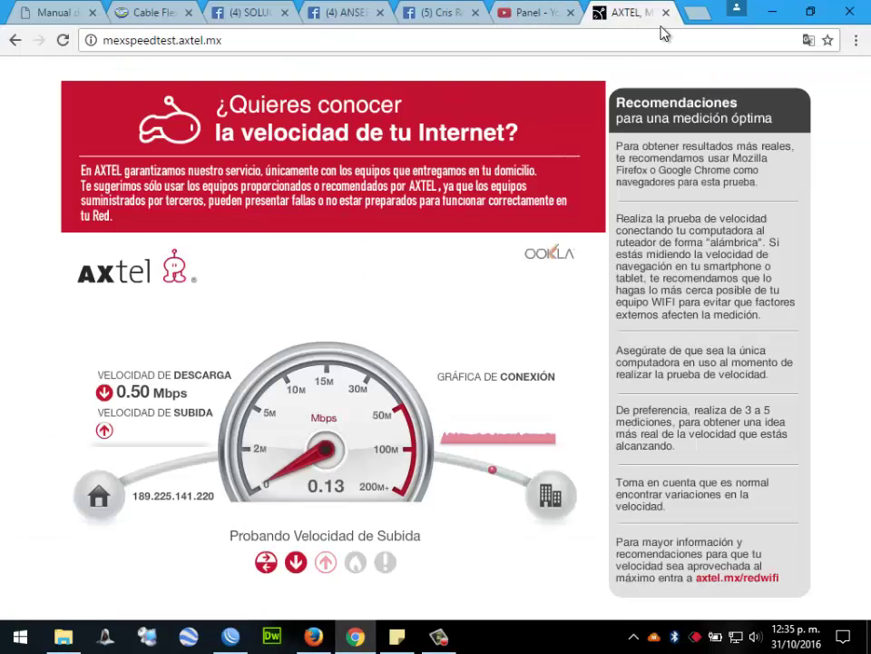
Step: In a new tab, visit youtube.com and then google.com to reach the hotspot portal
click(702, 16)
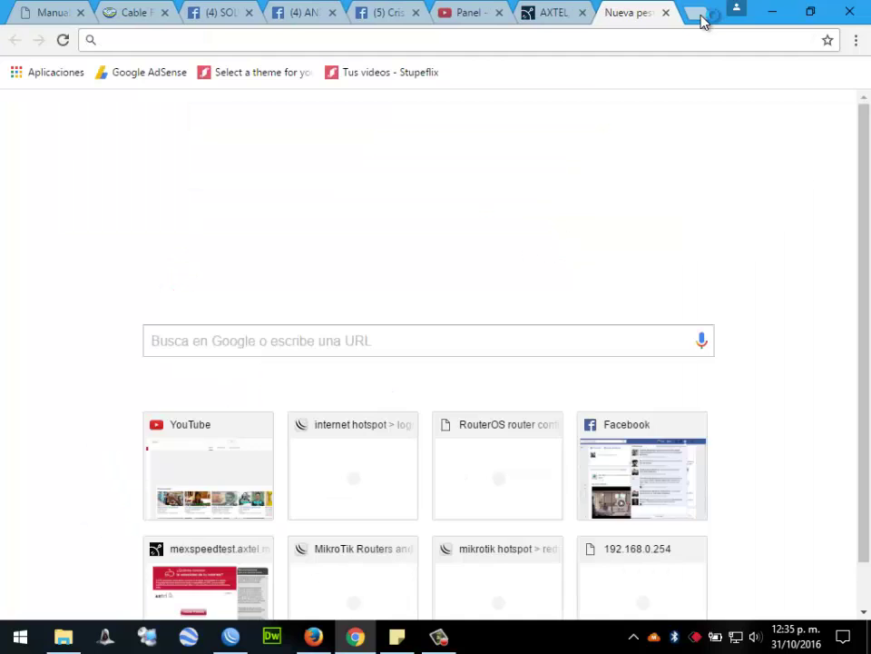
text(youtube.com)
key(Return)
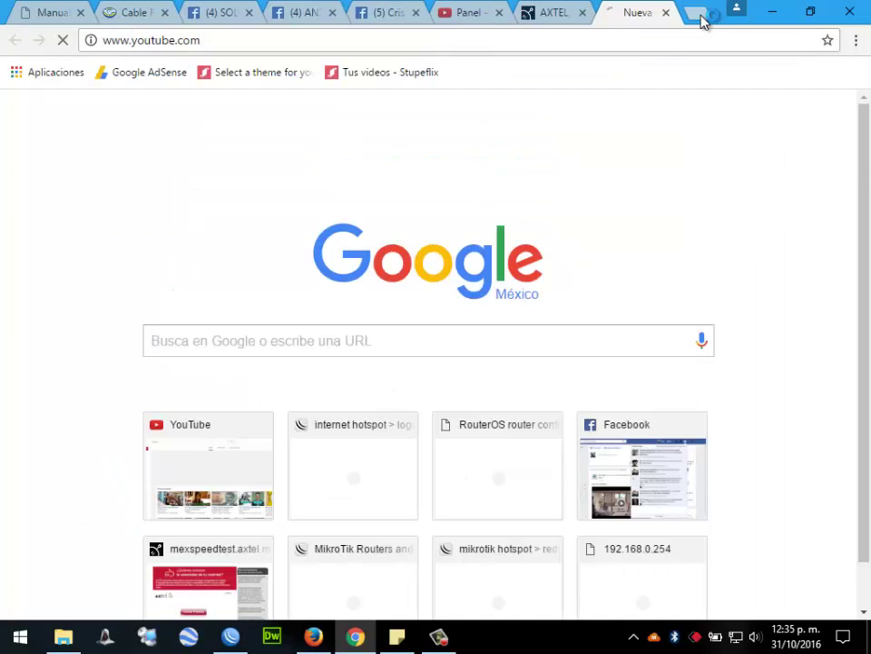
click(616, 39)
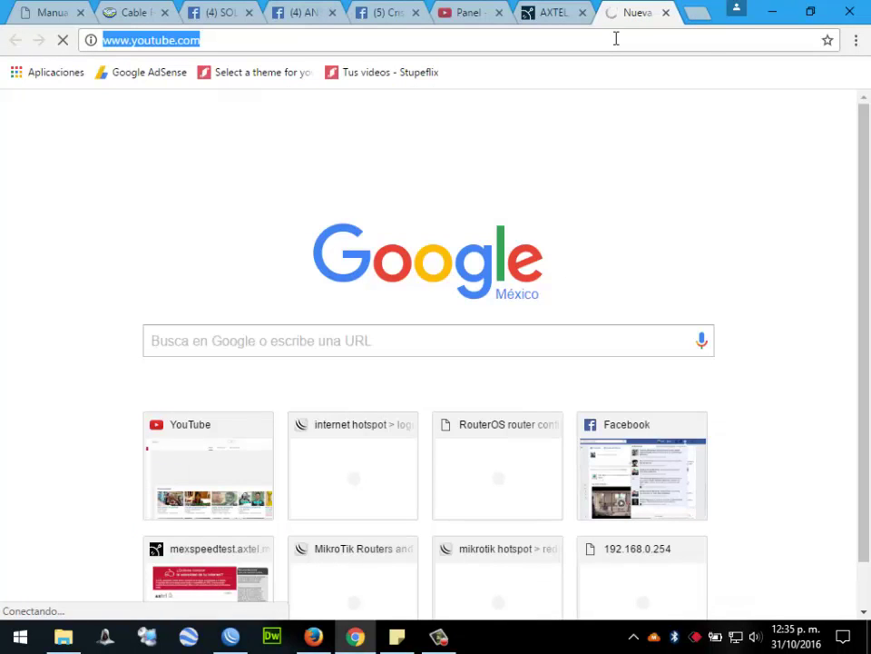
text(google)
key(Return)
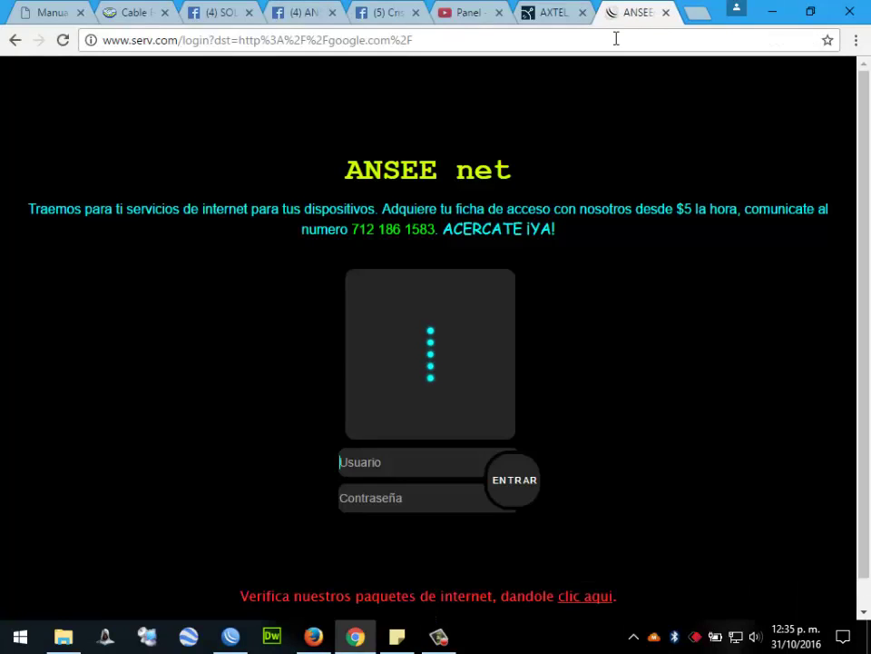
Step: Log in to the ANSEE net hotspot as user4m, then close the failed anseenet.com tab
text(user4m)
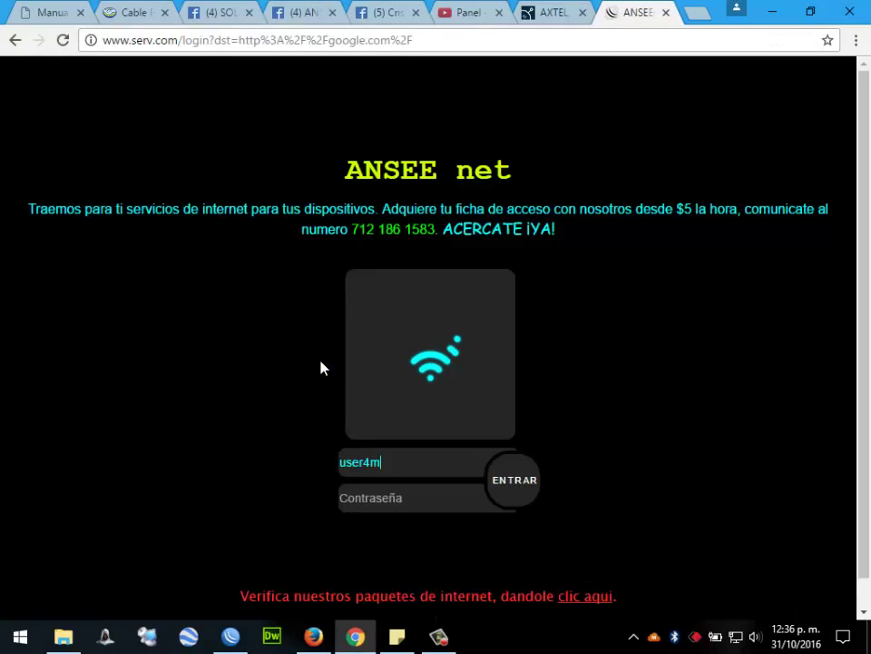
key(Tab)
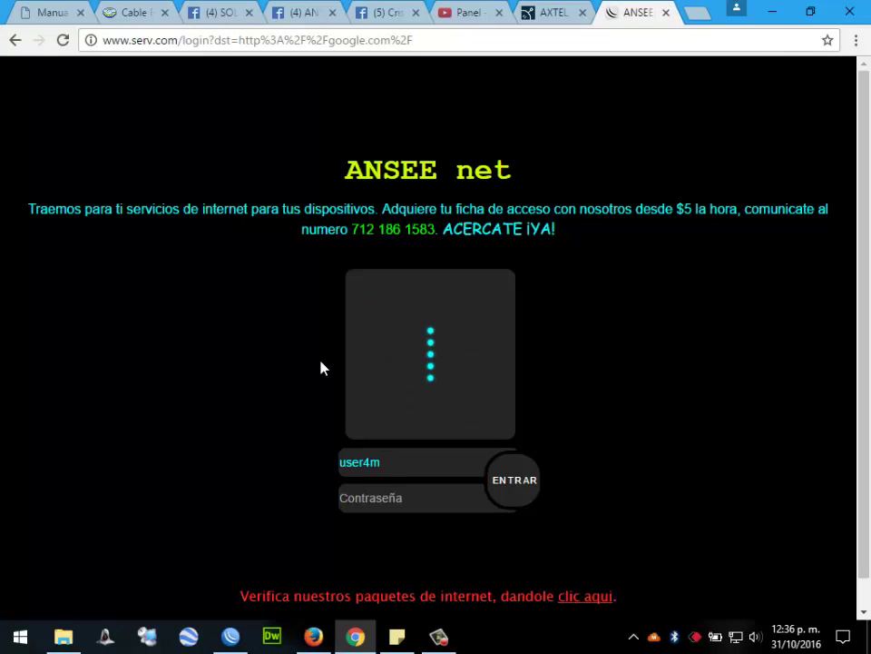
text(••)
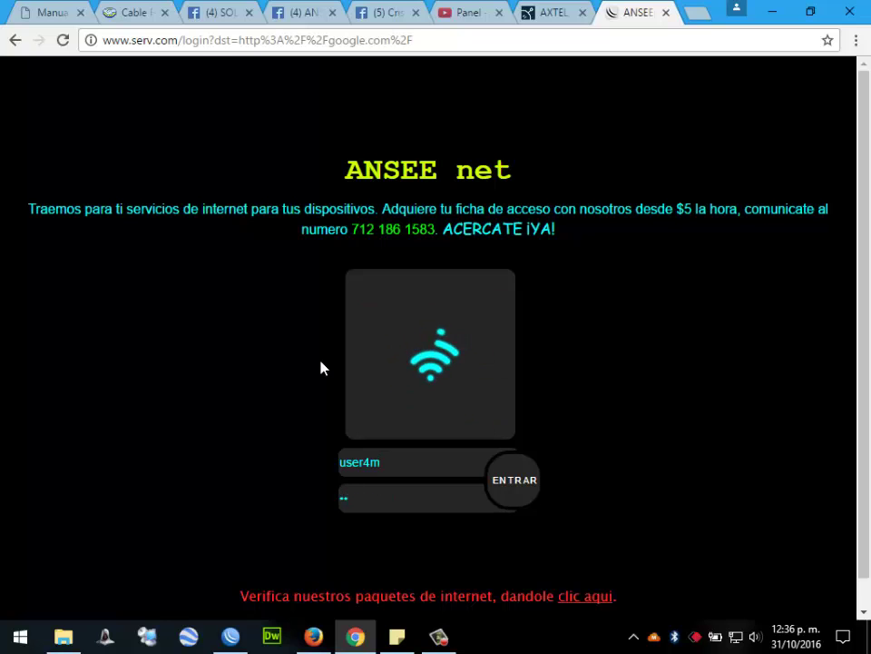
key(Return)
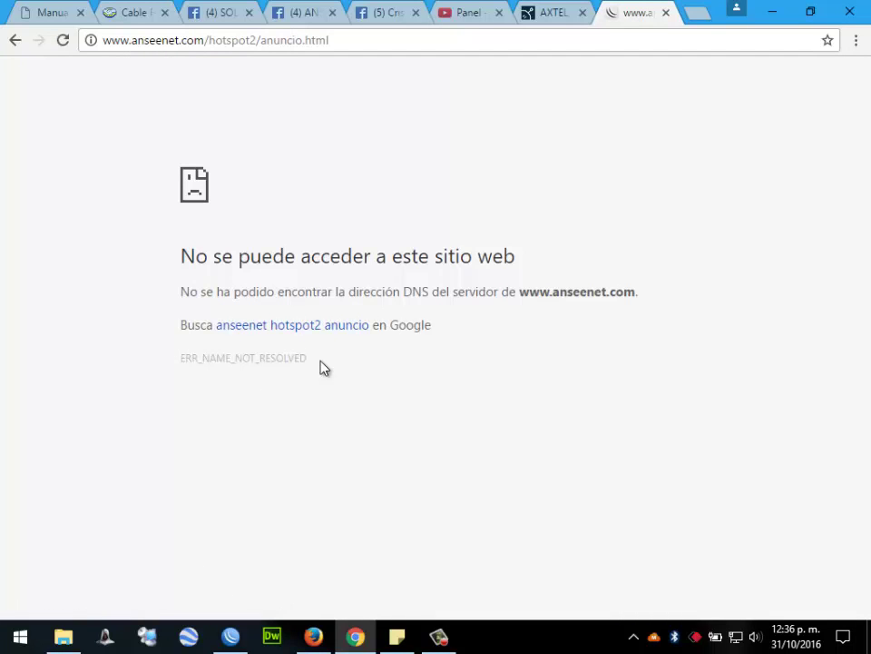
click(667, 13)
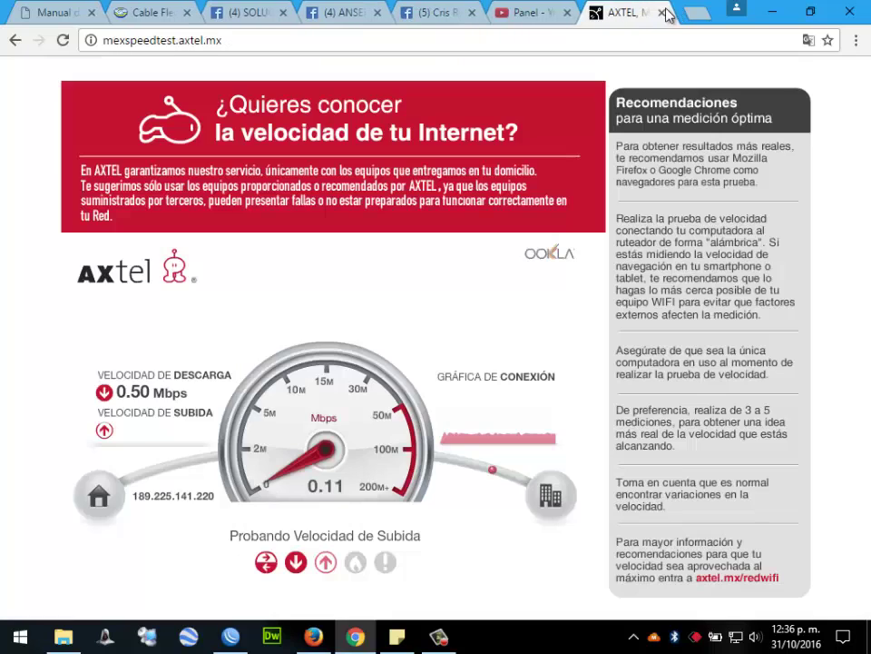
Step: Restart the Axtel speed test and load mega.nz in a new tab
click(66, 40)
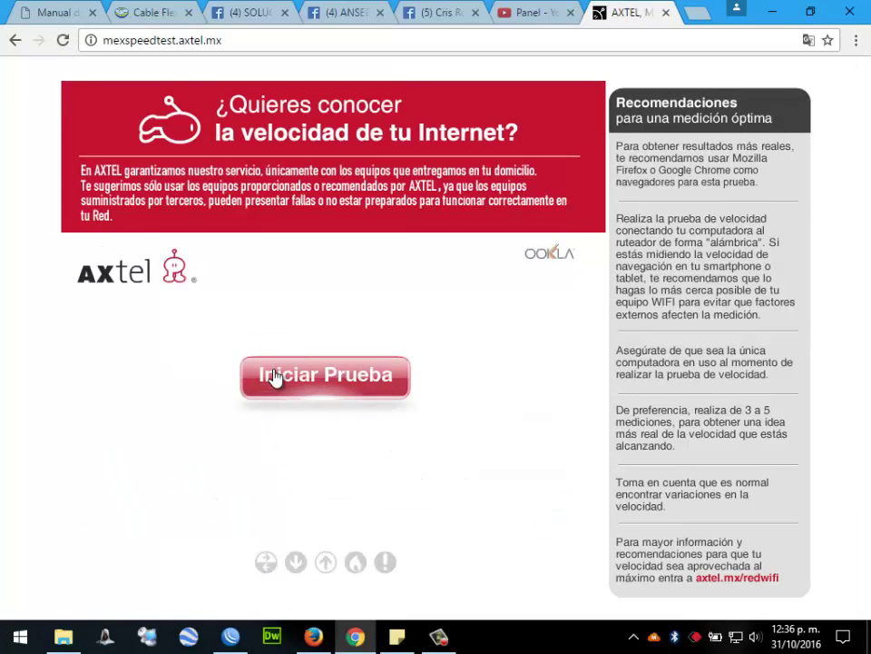
click(276, 379)
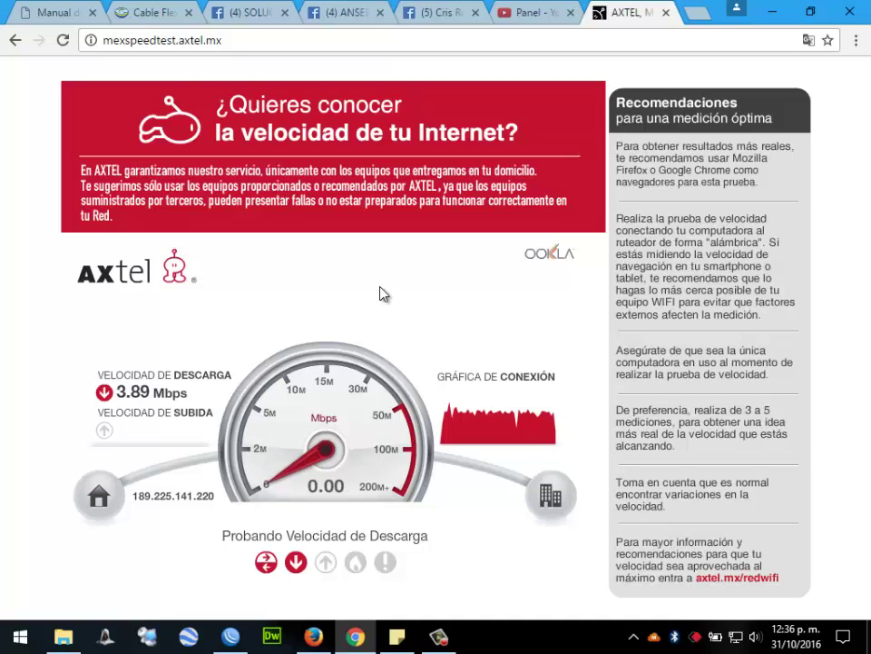
click(694, 15)
text(me)
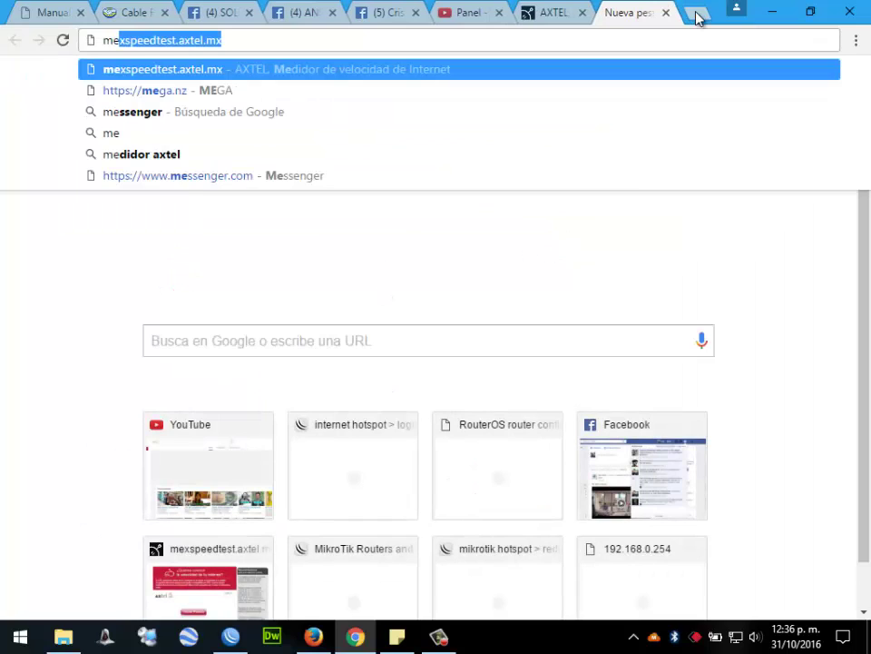
text(g)
key(Return)
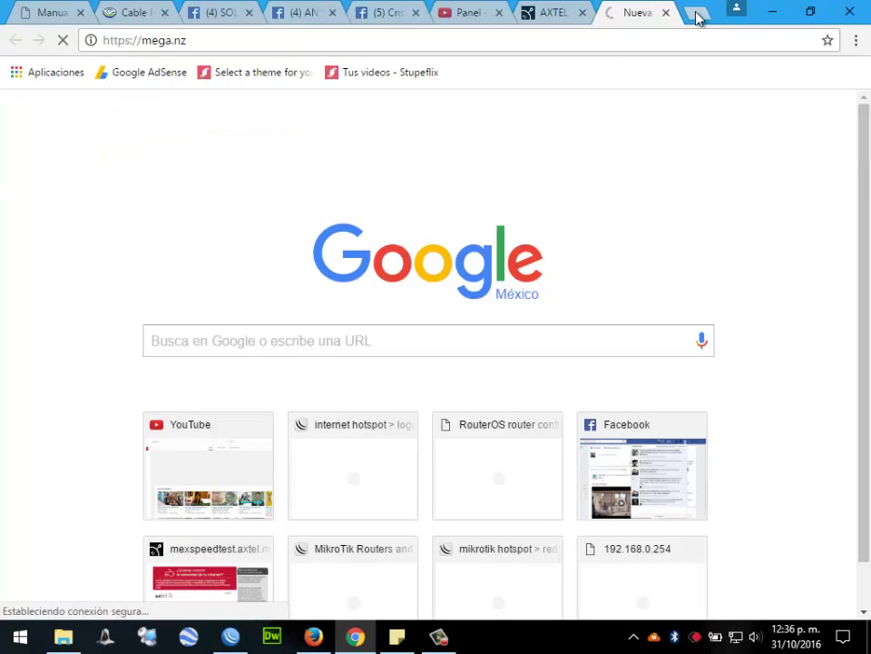
click(569, 10)
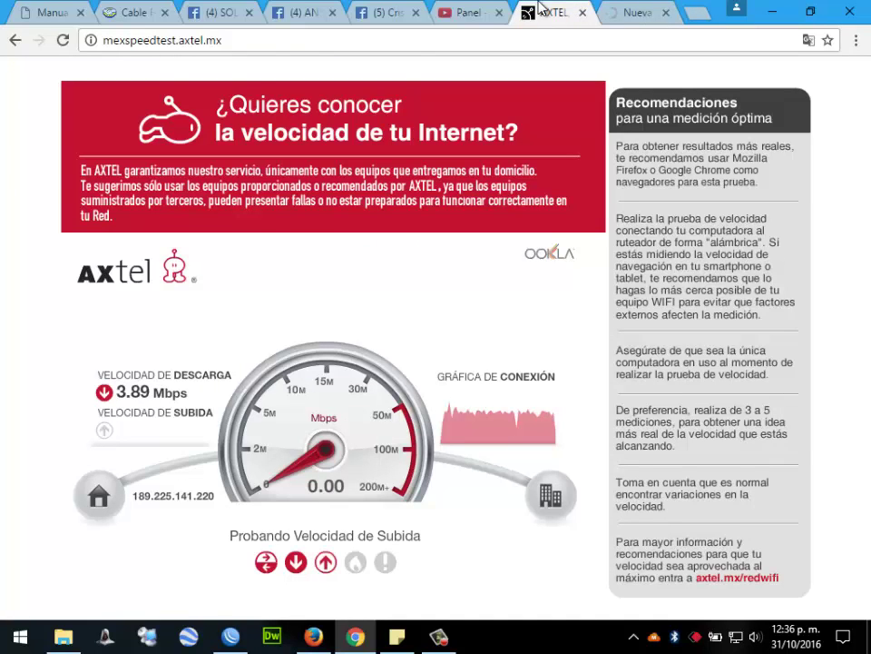
click(652, 15)
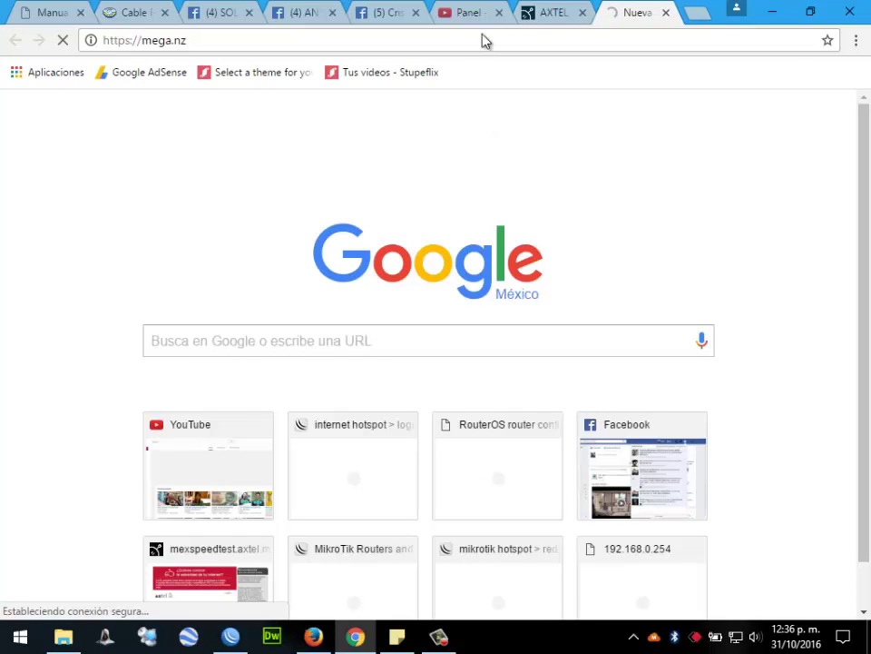
Step: Close the speed-test tab, leaving mega.nz loading
click(526, 11)
click(582, 12)
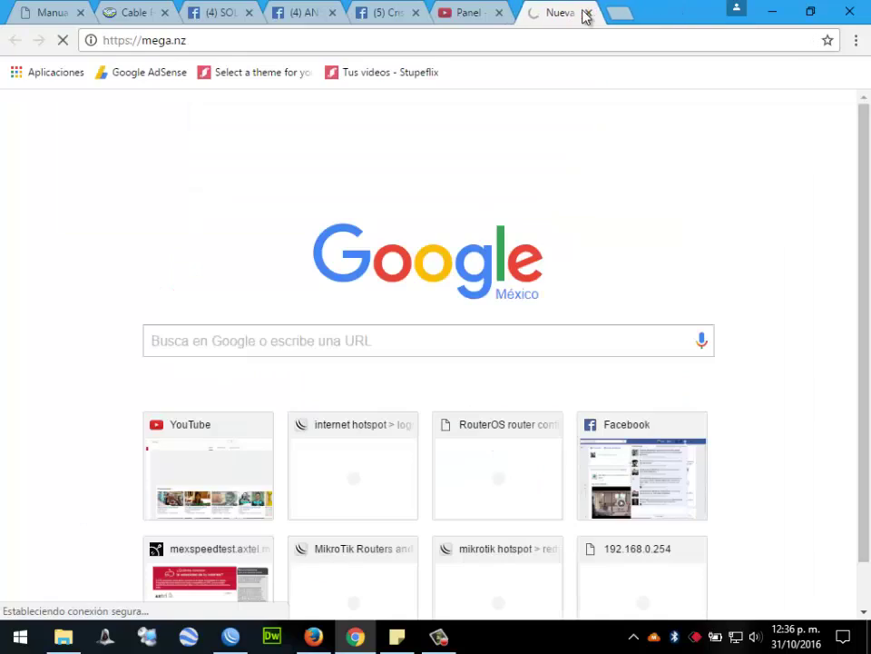
click(360, 40)
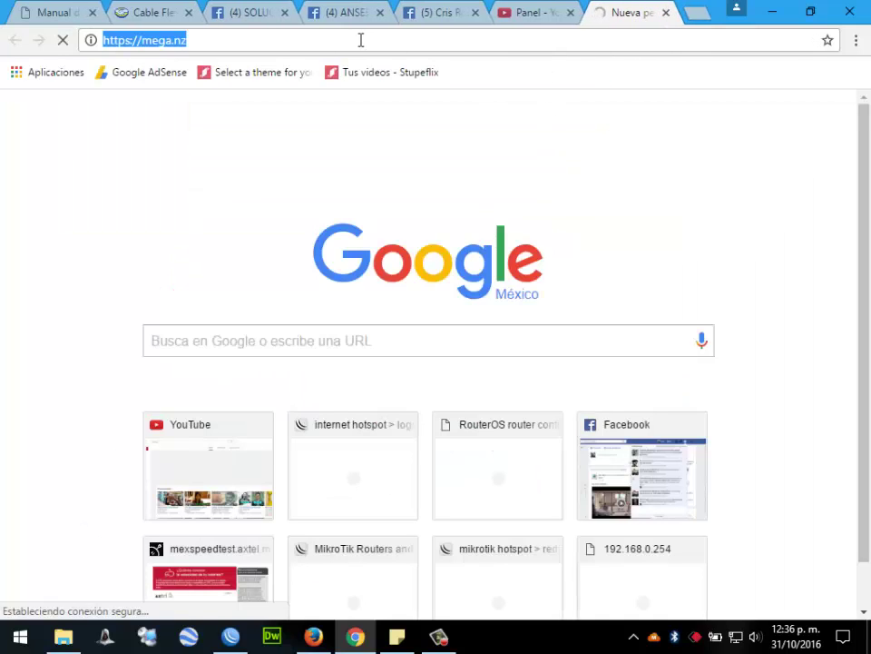
click(360, 40)
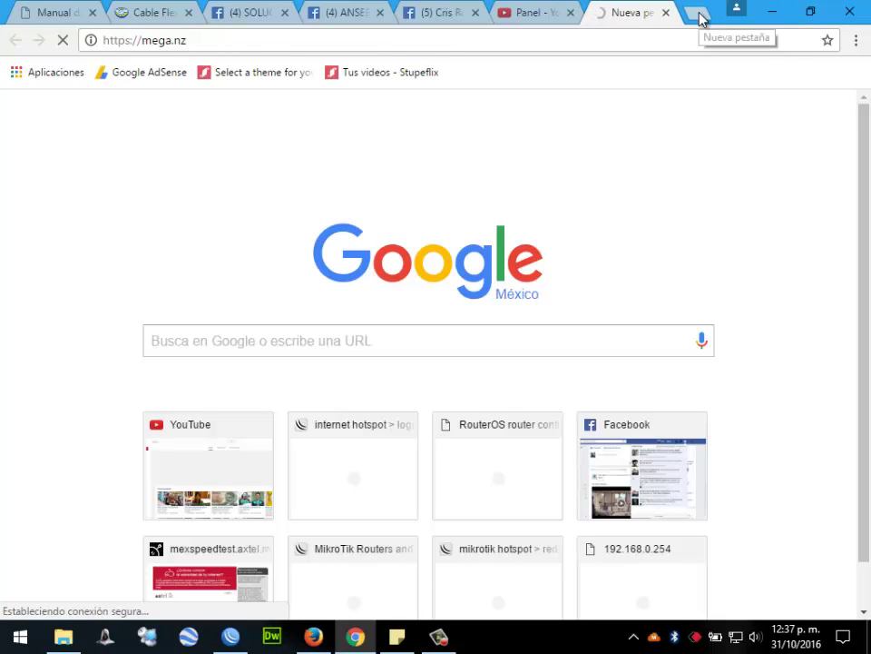
click(232, 639)
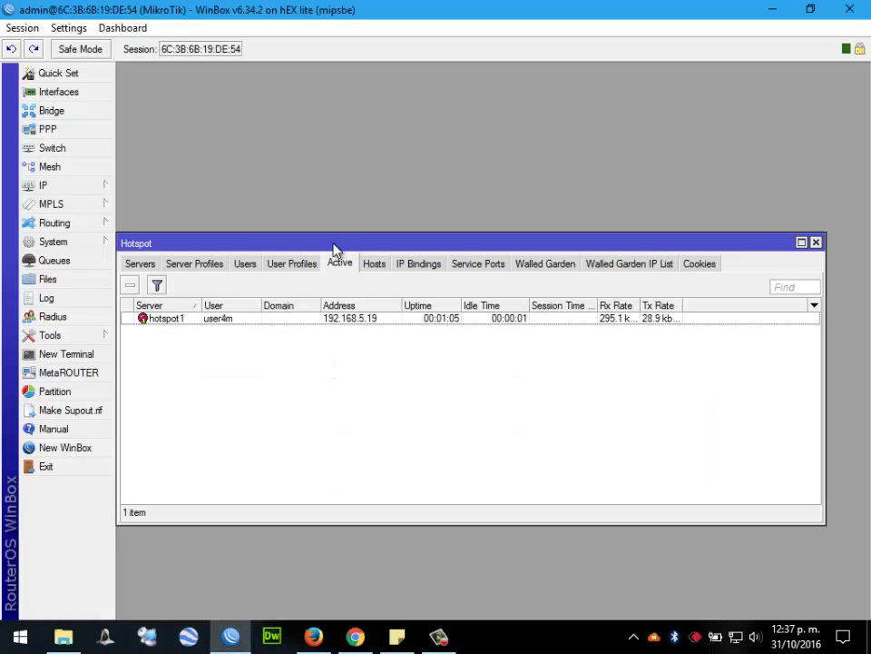
Step: Delete the only hotspot cookie in WinBox
click(701, 264)
click(409, 320)
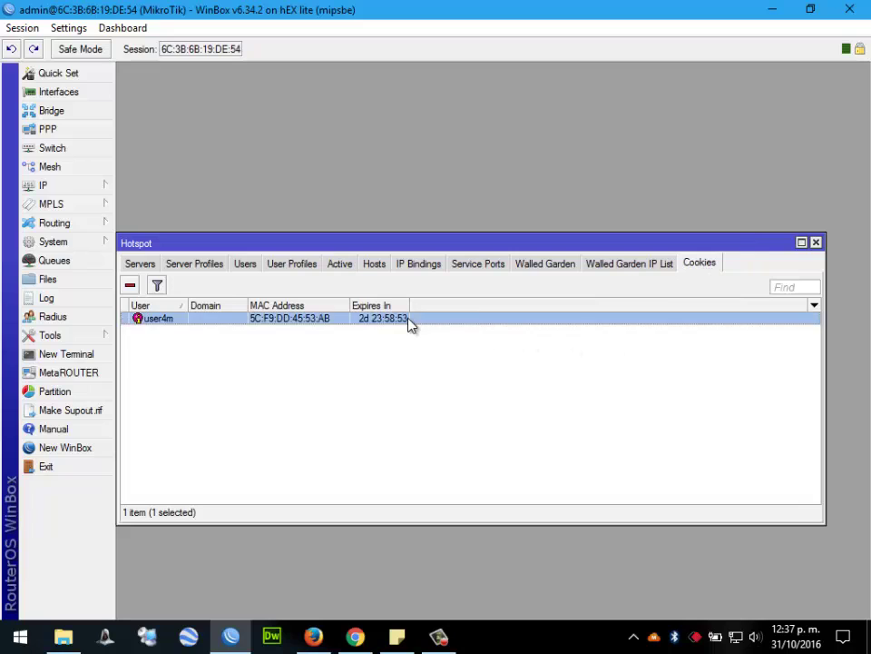
click(130, 286)
Step: Give user55, the default-profile hotspot user, a new password
click(341, 265)
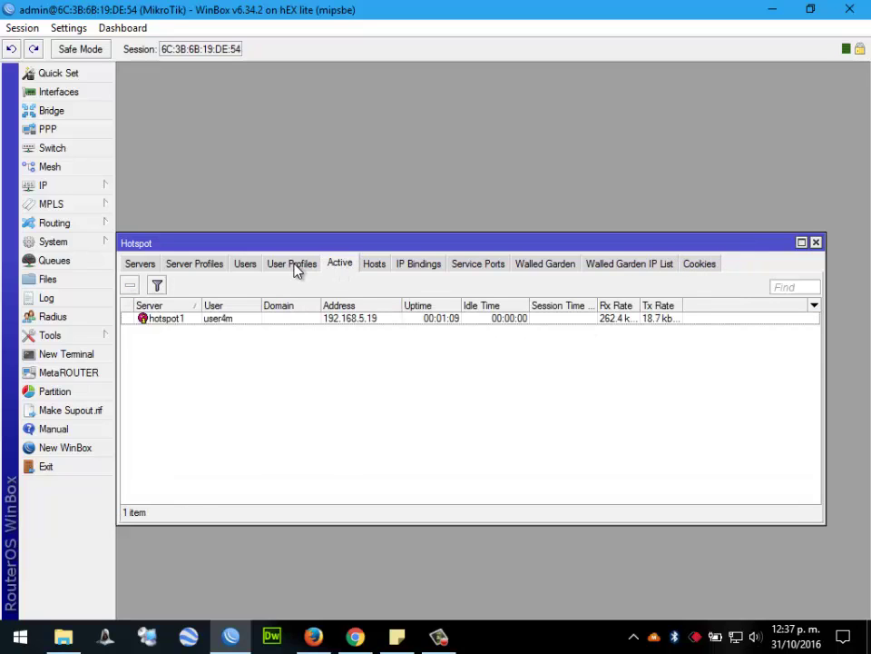
click(294, 266)
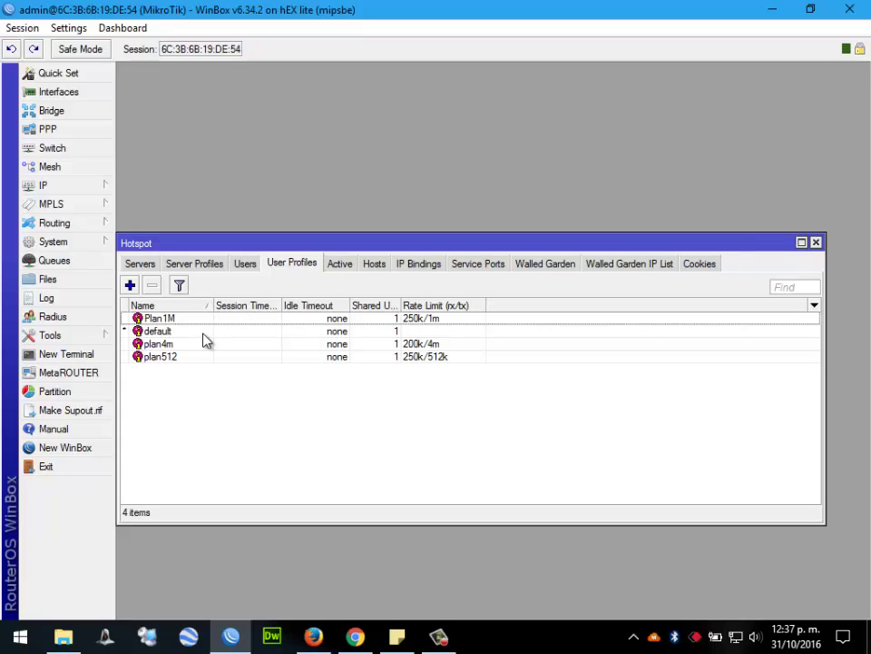
click(246, 263)
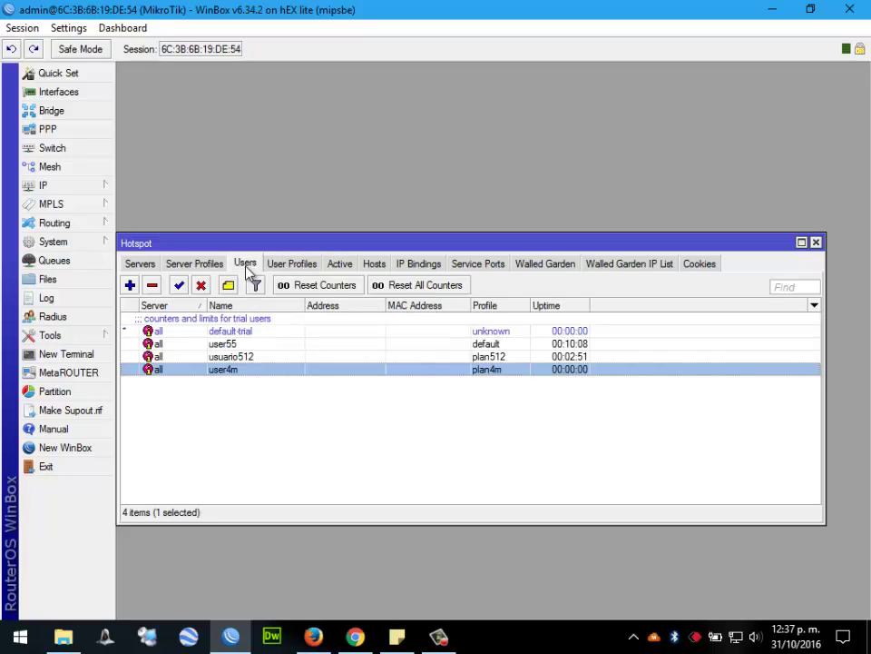
click(207, 345)
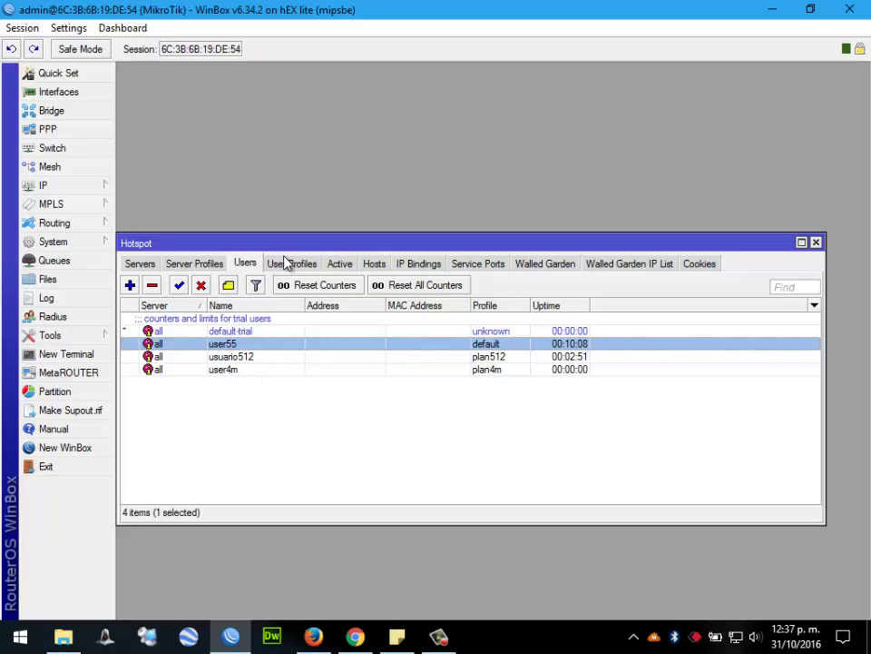
double_click(247, 345)
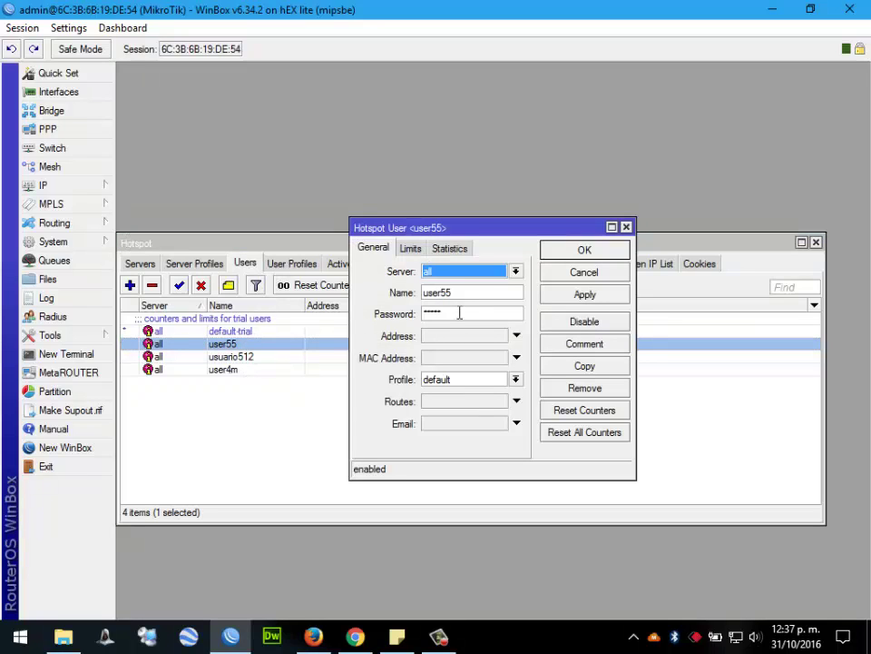
drag(461, 314, 357, 315)
text(1)
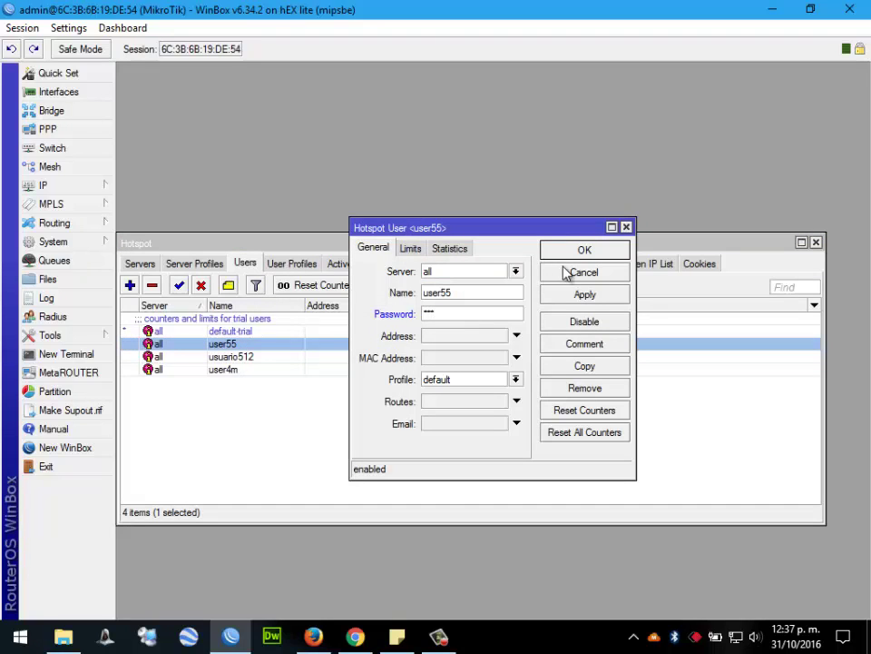
click(579, 254)
Step: Disconnect the logged-in user4m active hotspot session
click(341, 263)
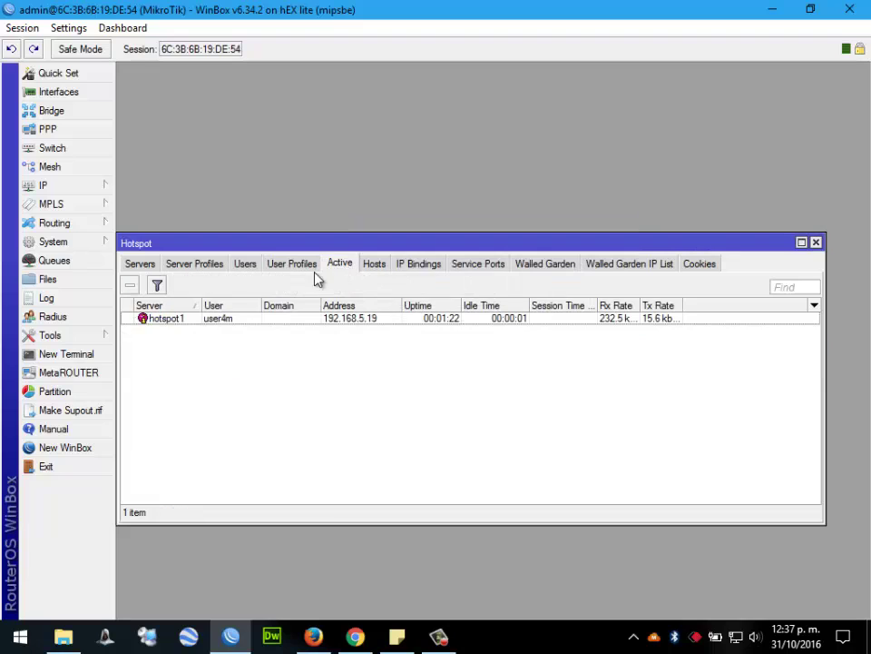
click(261, 317)
click(130, 286)
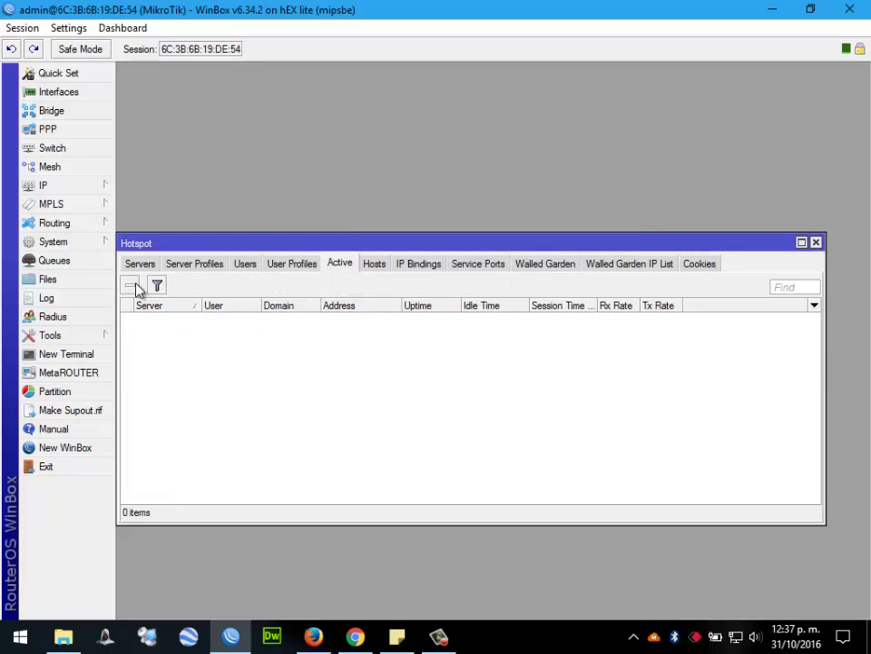
click(353, 637)
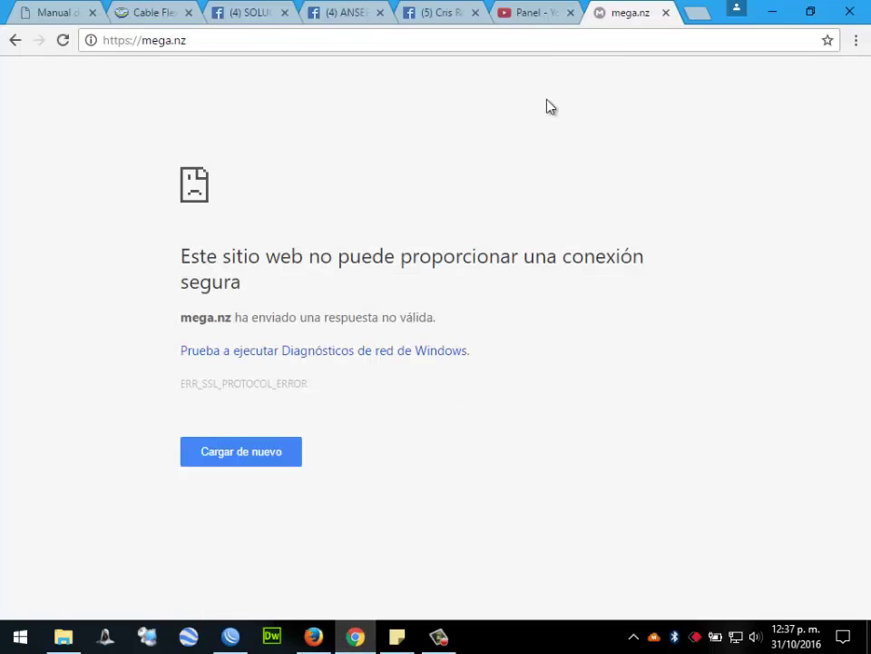
Step: Log in to the ANSEE net hotspot as user55 from a new google.com tab
click(696, 13)
text(google.com)
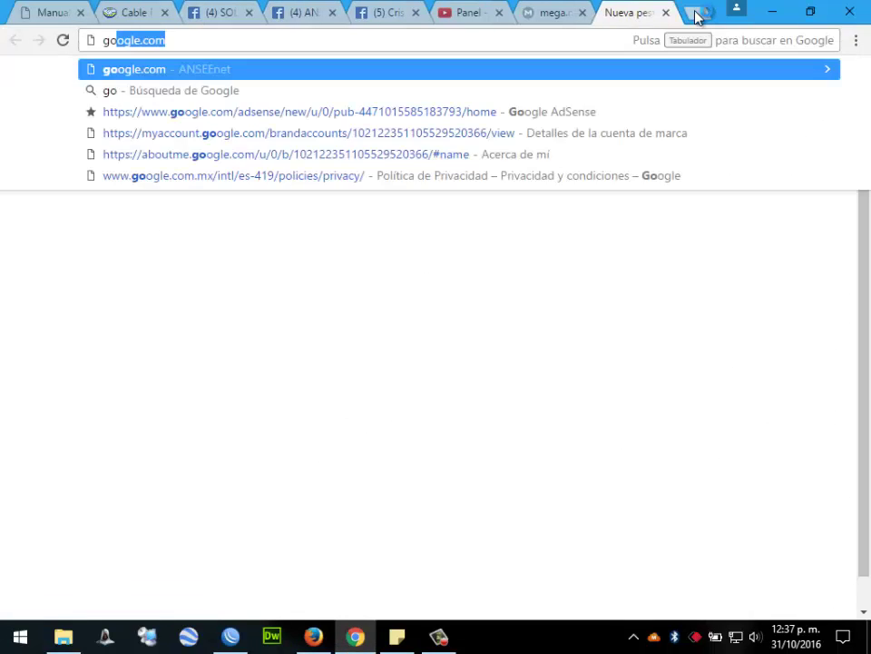
key(Return)
text(user4m)
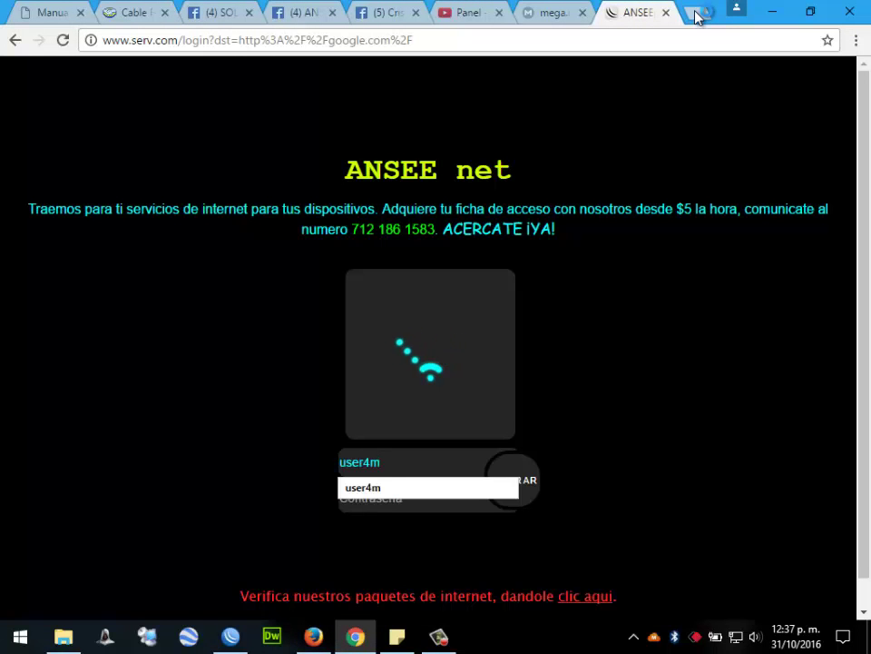
key(BackSpace)
key(BackSpace)
key(BackSpace)
key(BackSpace)
key(BackSpace)
key(BackSpace)
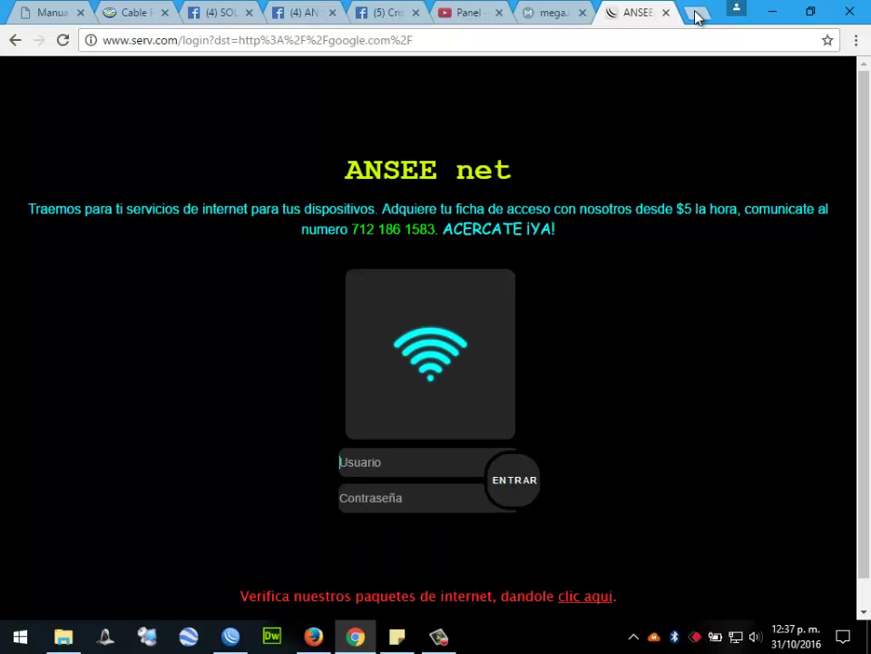
text(user55)
key(Tab)
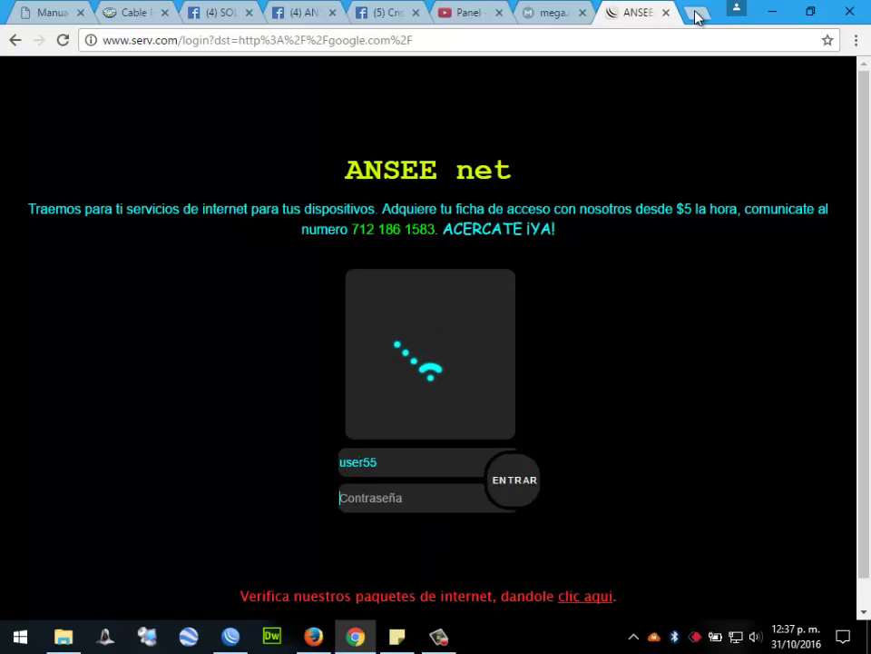
key(Return)
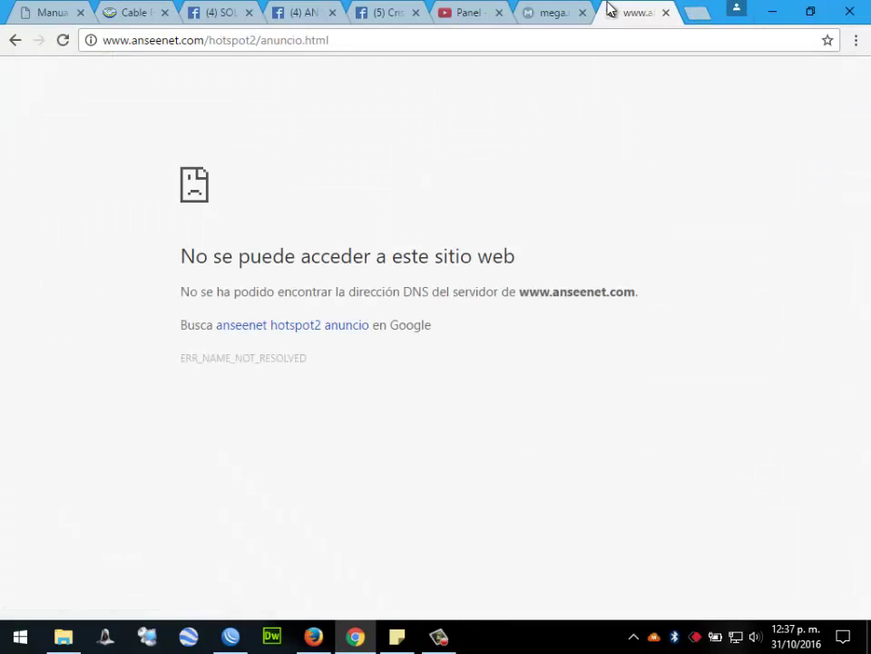
Step: Reload the mega.nz tab and close the anseenet error tab
click(561, 12)
key(Return)
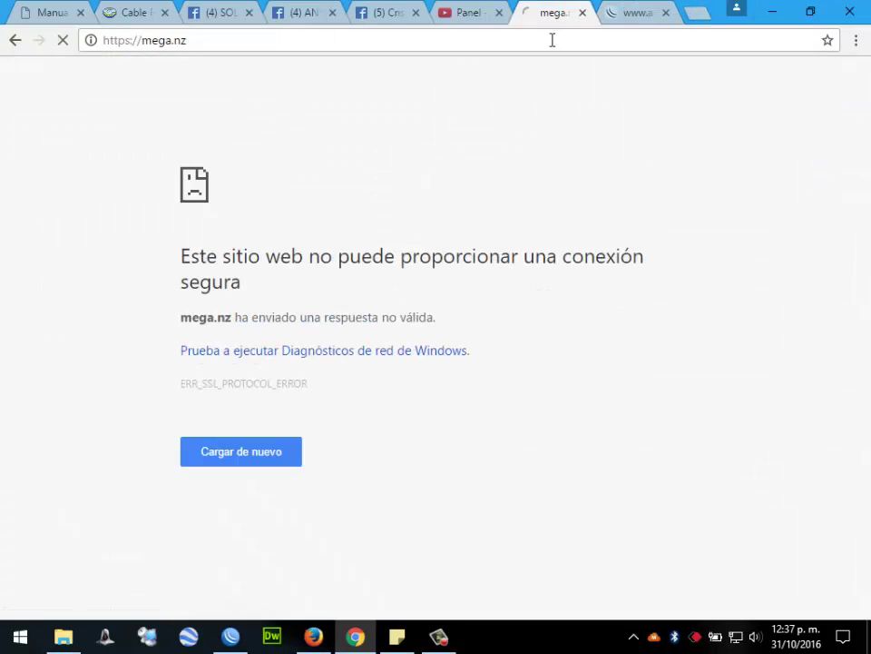
click(666, 13)
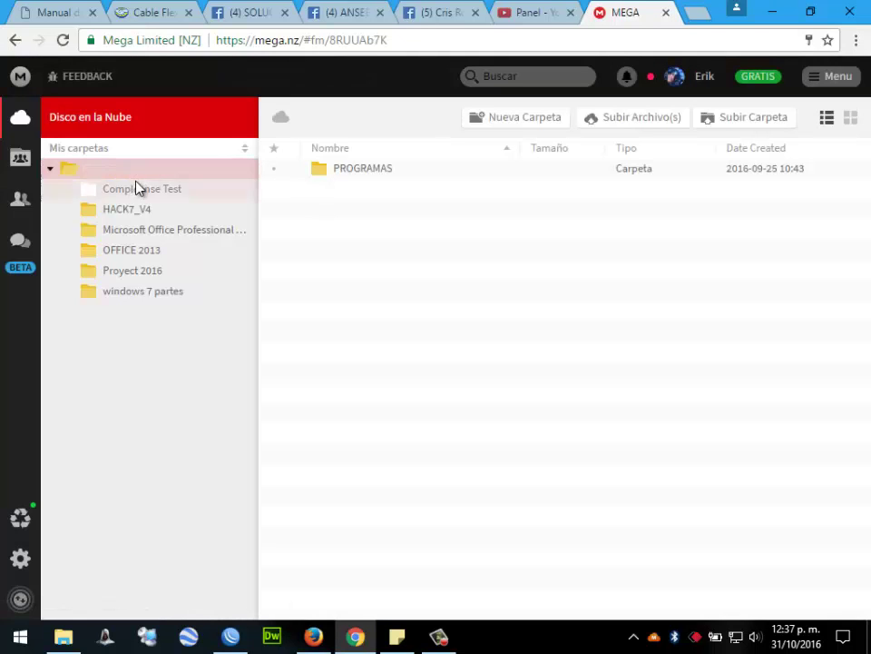
Step: Download AdminNC.rar (652 KB) from the PROGRAMAS folder and open the completed download
click(146, 171)
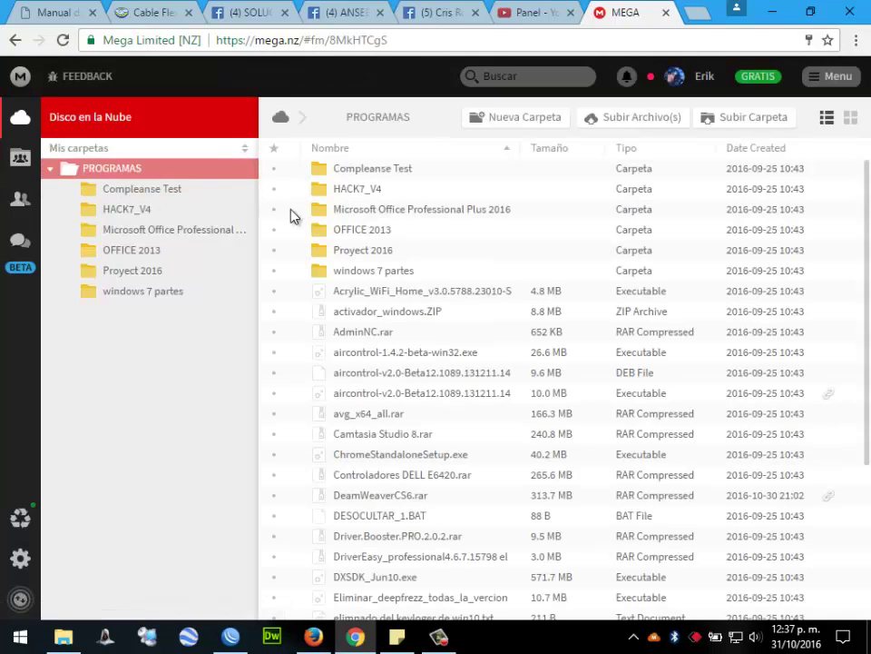
key(Down)
key(Down)
key(Down)
key(Down)
key(Down)
key(Down)
key(Down)
key(Down)
key(Down)
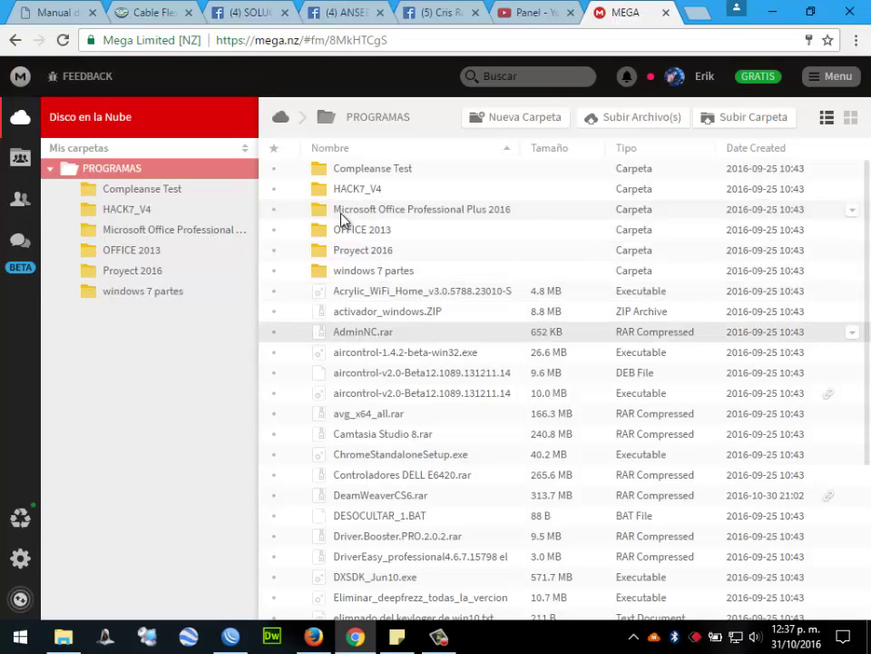
key(Return)
click(19, 599)
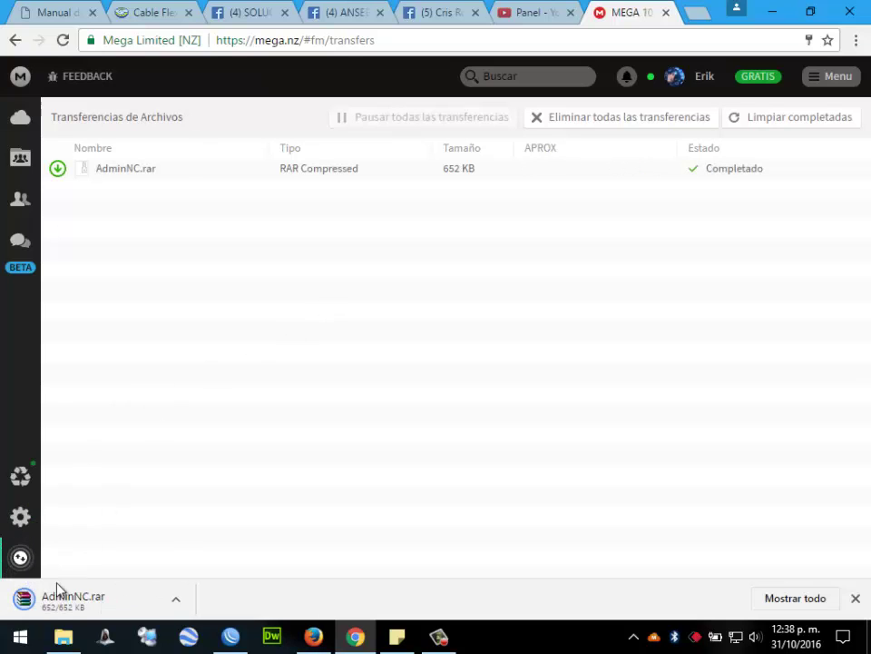
click(77, 607)
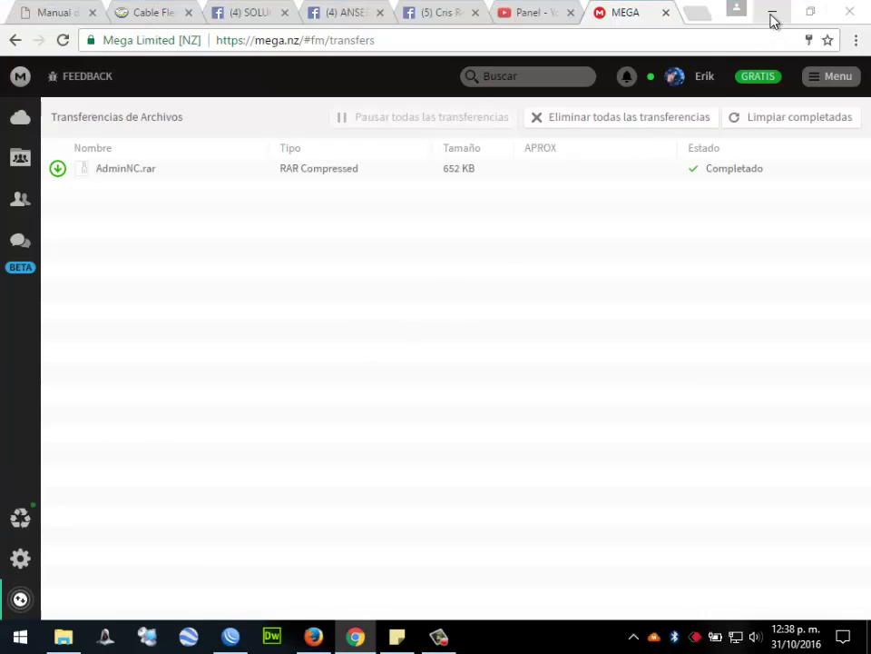
Step: Minimize Chrome, WinBox and Firefox, reopen AdminNC.rar and drag all its contents to the desktop
click(773, 17)
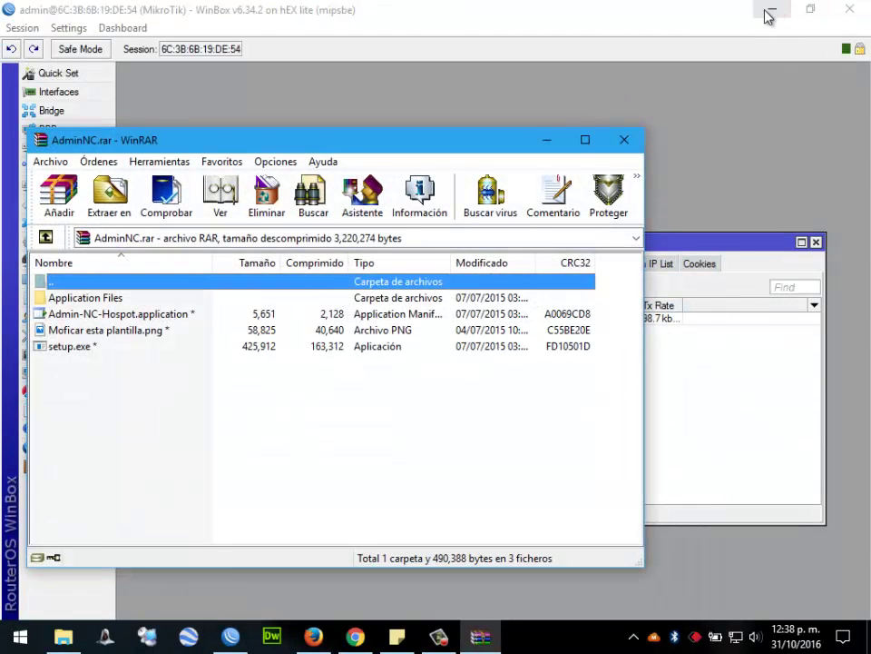
click(770, 12)
click(775, 12)
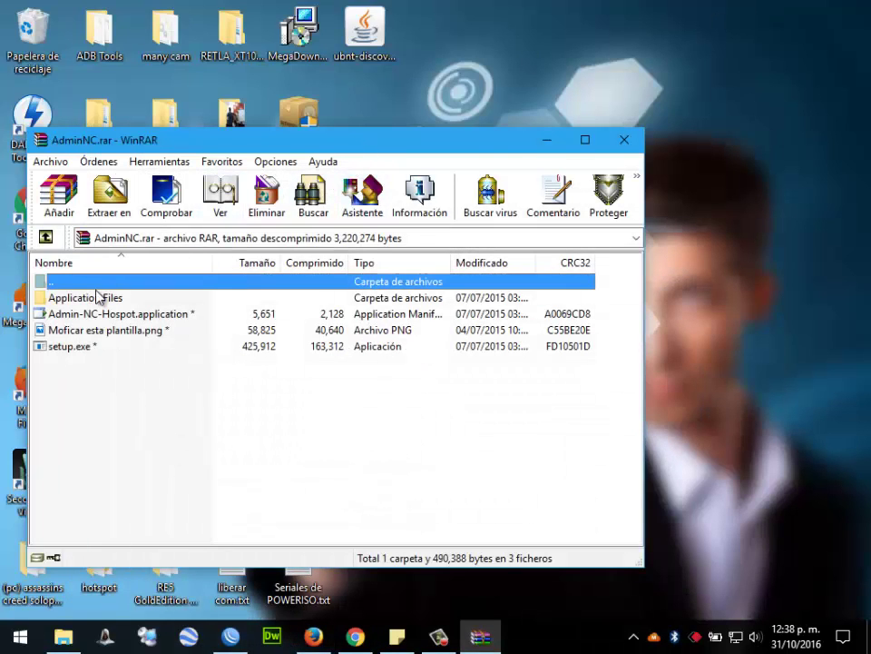
key(BackSpace)
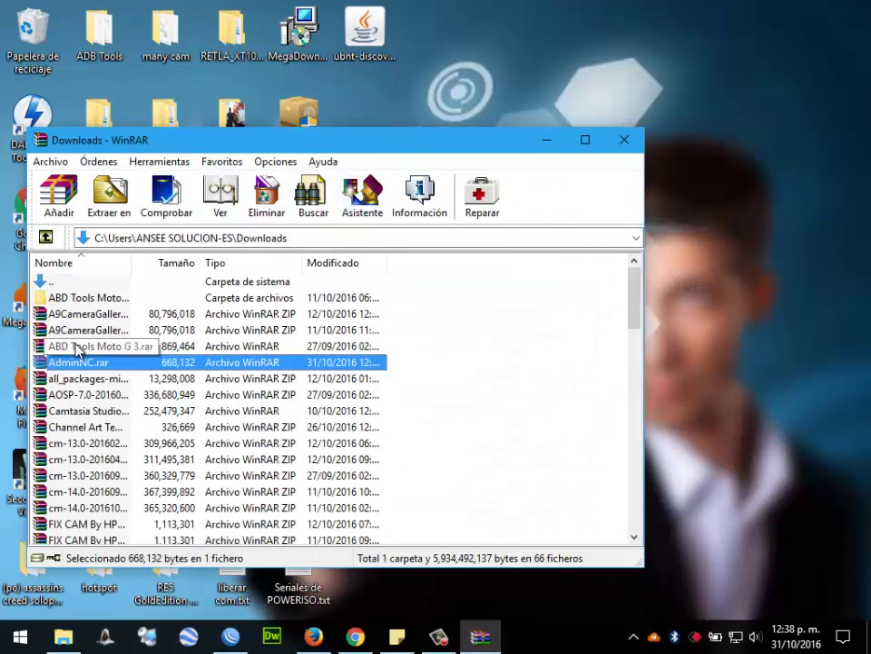
key(Return)
key(ctrl+a)
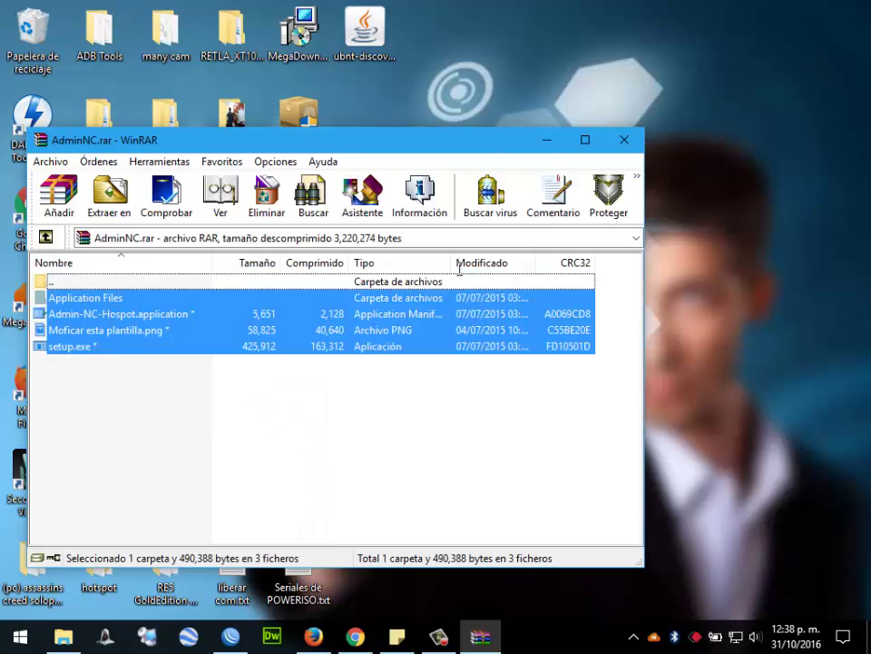
drag(113, 296, 790, 102)
Step: Create a new desktop folder and turn on automatic arrangement of desktop icons
right_click(790, 102)
mouse_move(772, 287)
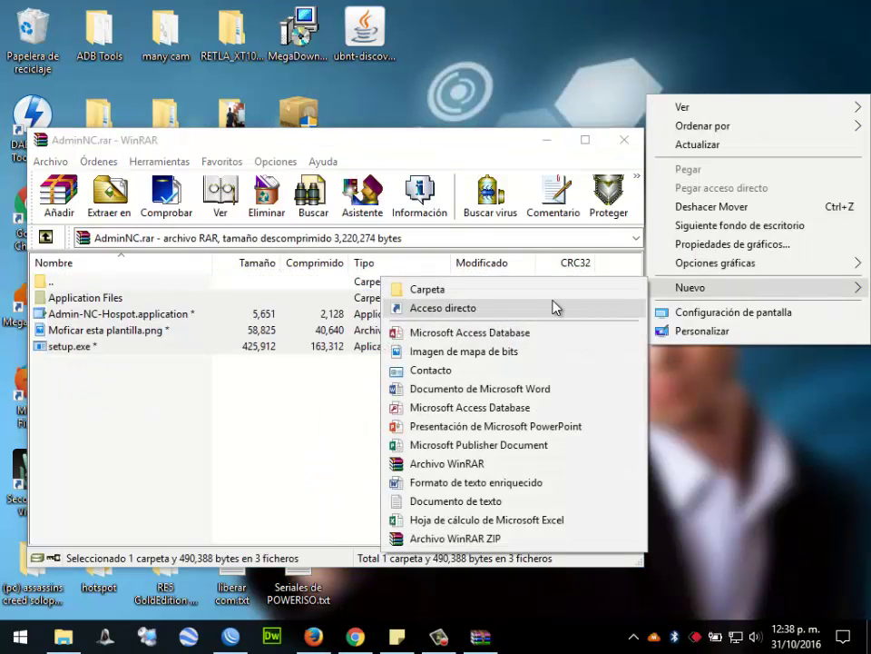
click(557, 289)
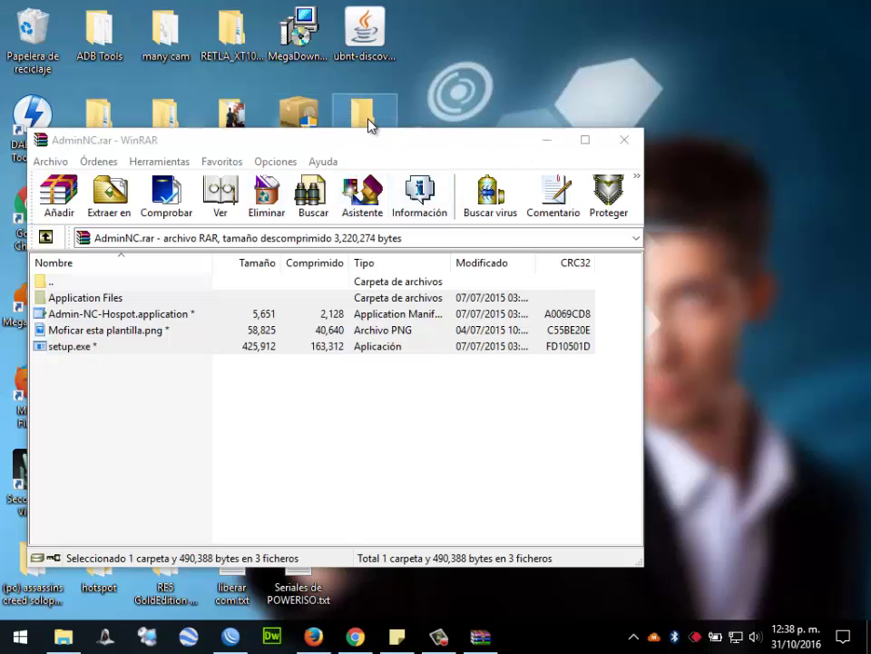
right_click(762, 55)
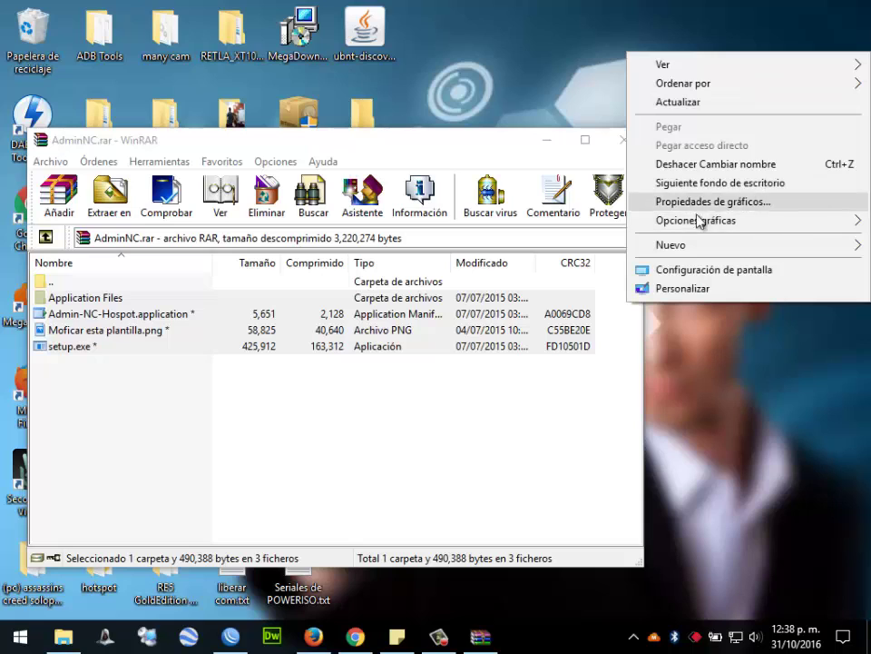
mouse_move(701, 87)
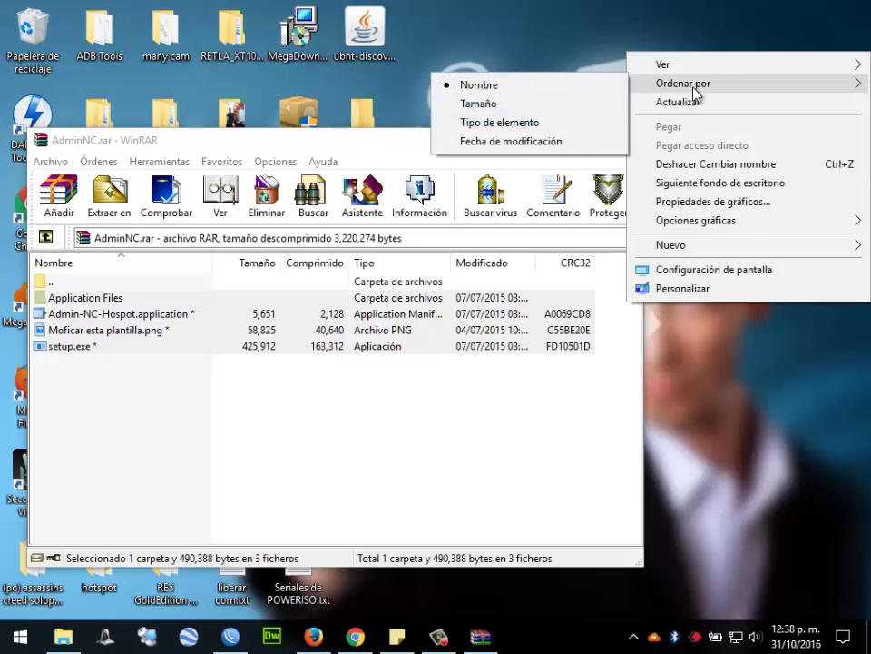
mouse_move(663, 66)
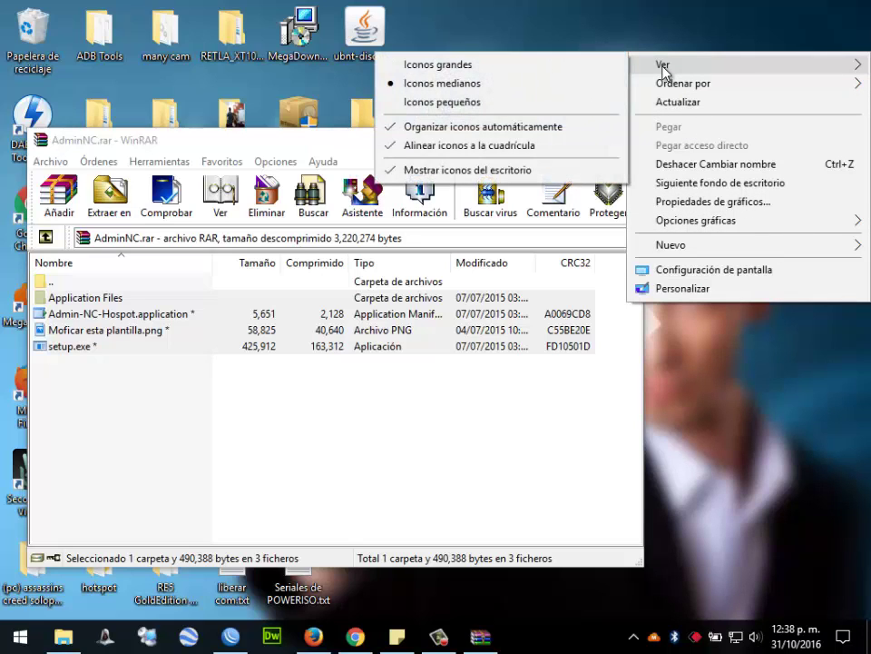
click(536, 127)
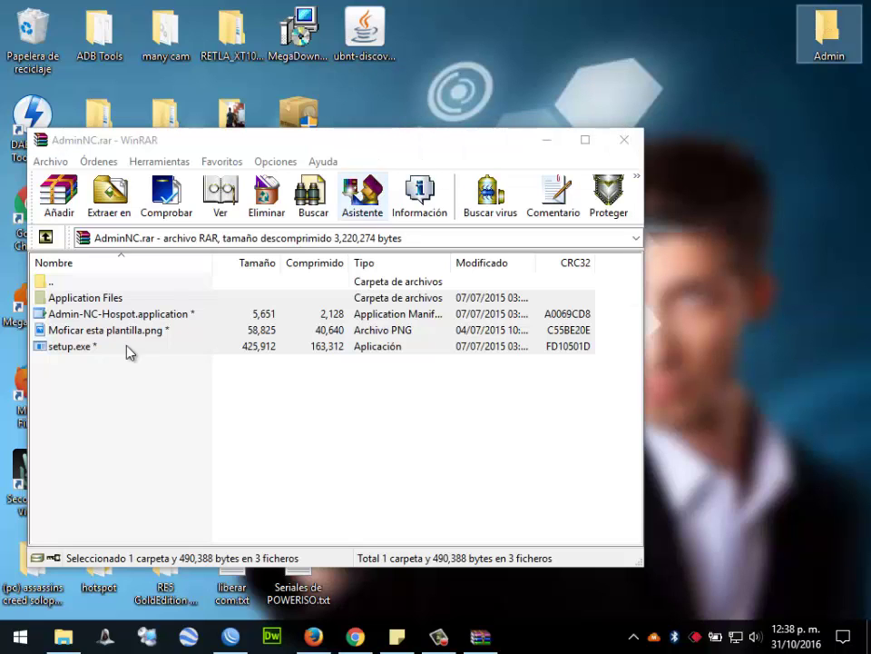
Step: Extract the selected archive items into the Admin folder, entering the archive password
click(104, 320)
drag(105, 320, 828, 37)
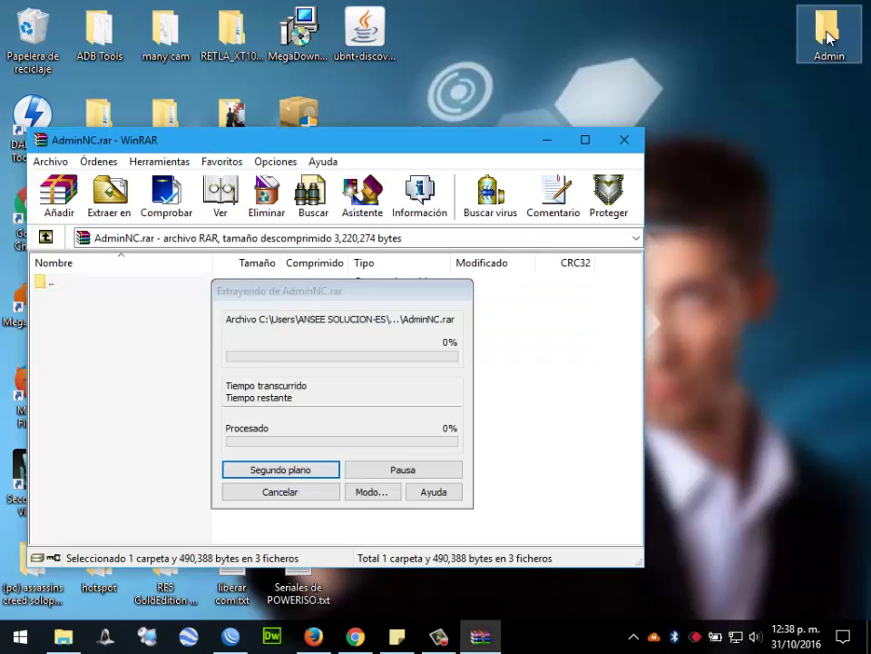
text(•••••••)
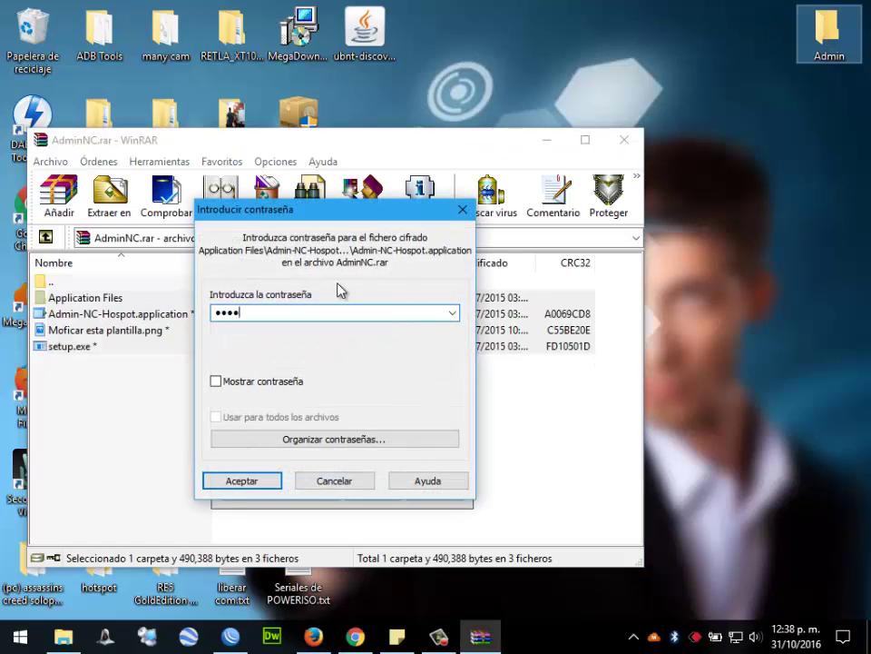
click(272, 477)
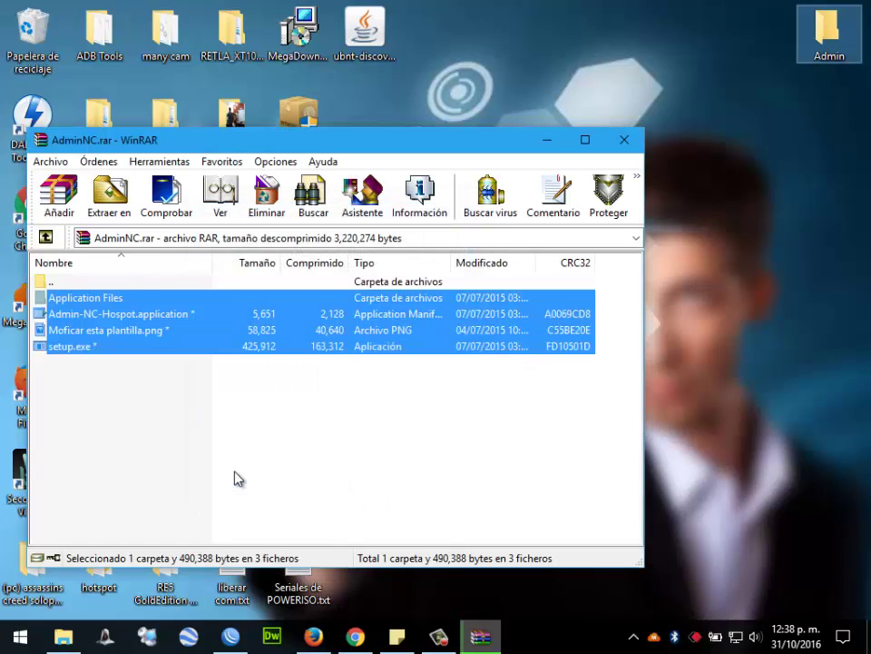
Step: Close WinRAR, open the desktop Admin folder and install Admin-NC-Hospot.application
click(623, 142)
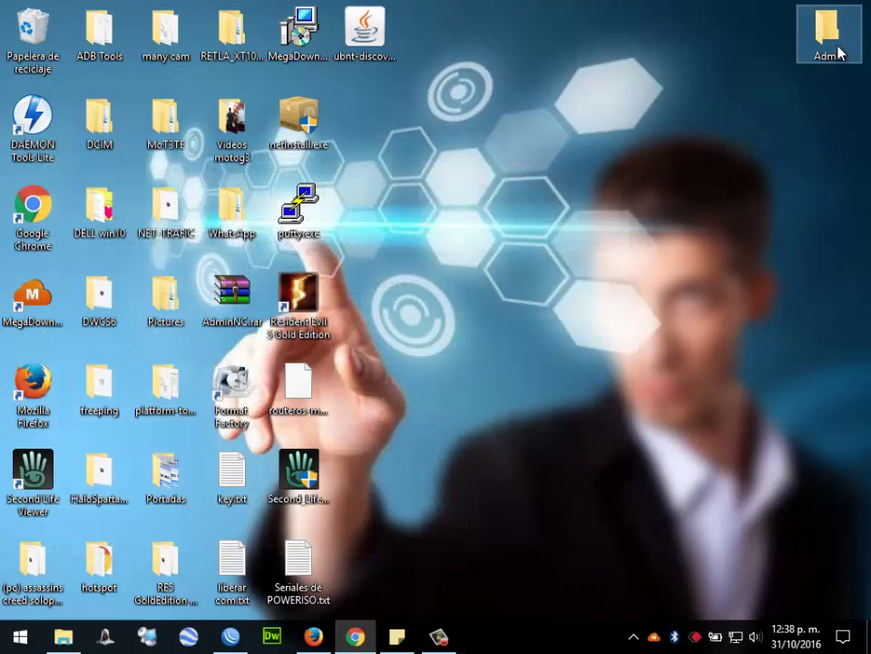
double_click(835, 27)
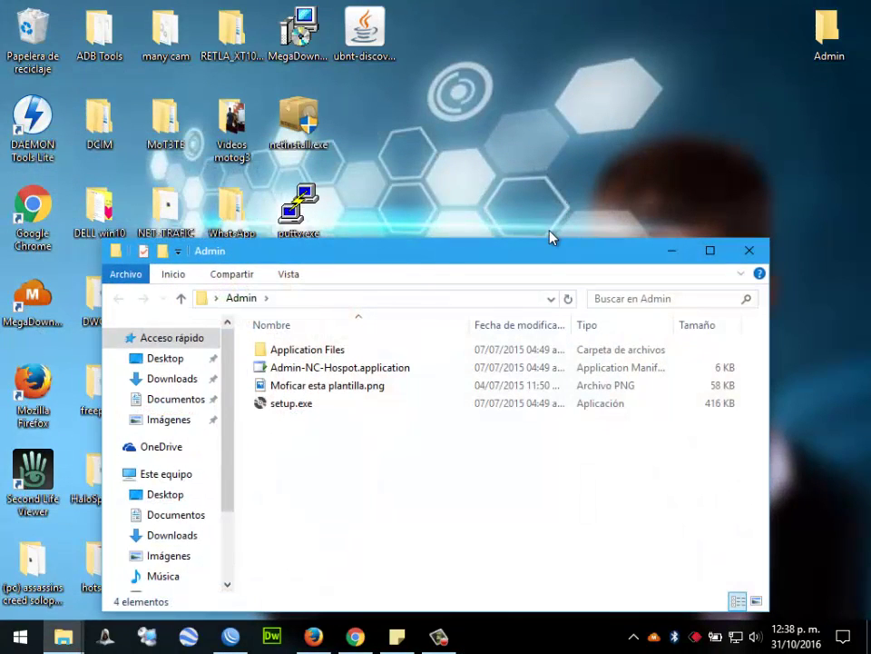
drag(545, 252, 594, 144)
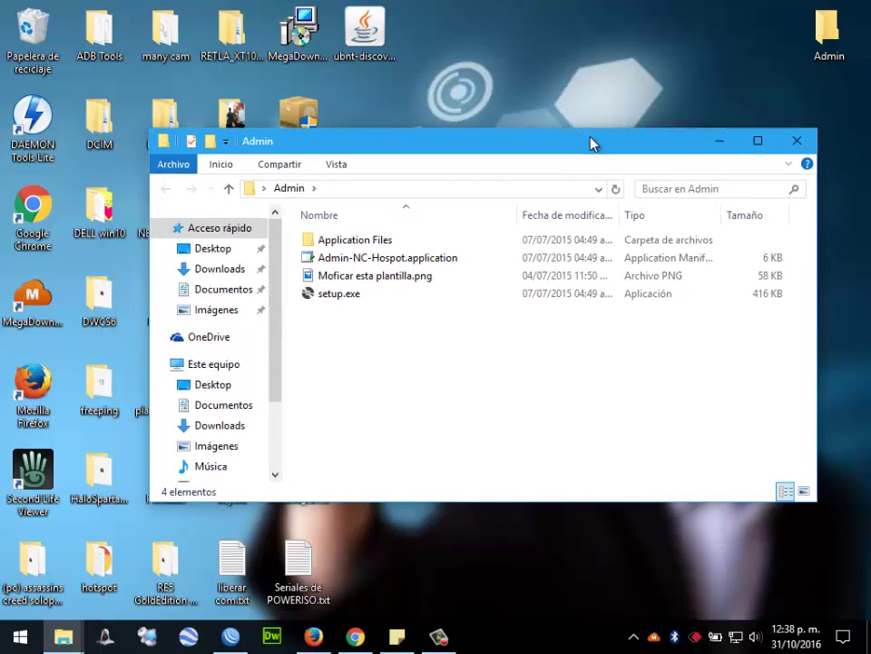
click(340, 260)
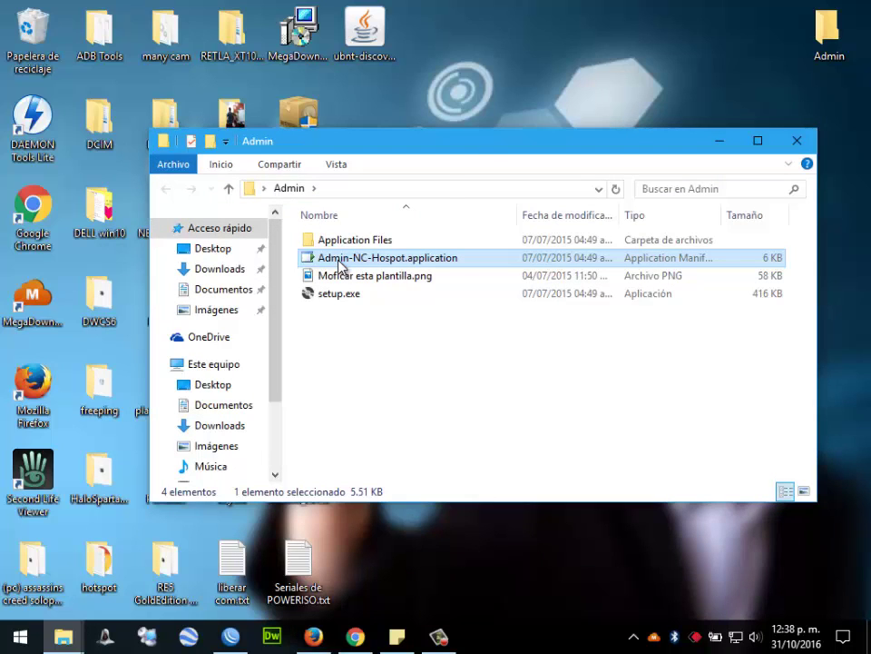
double_click(340, 261)
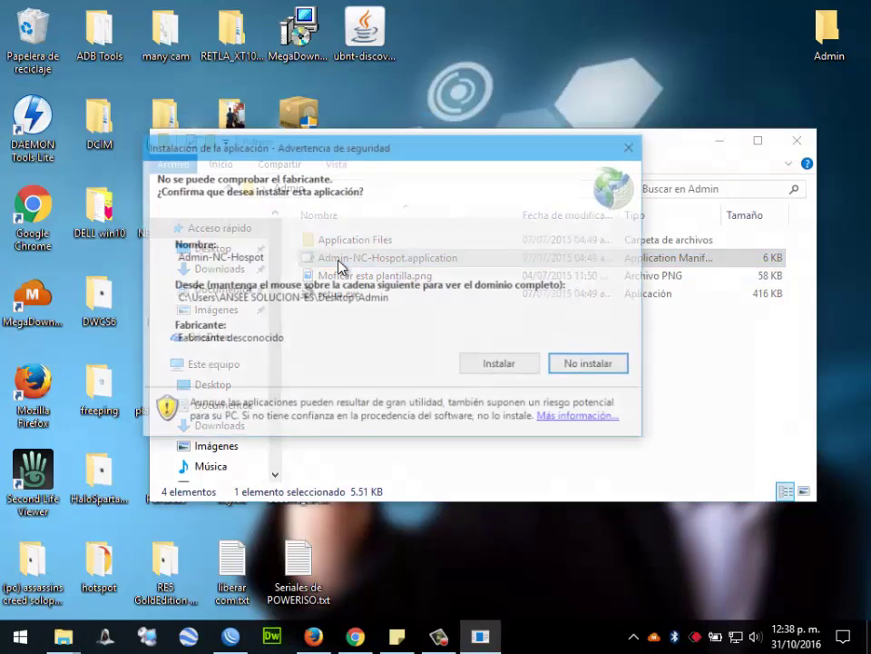
click(509, 364)
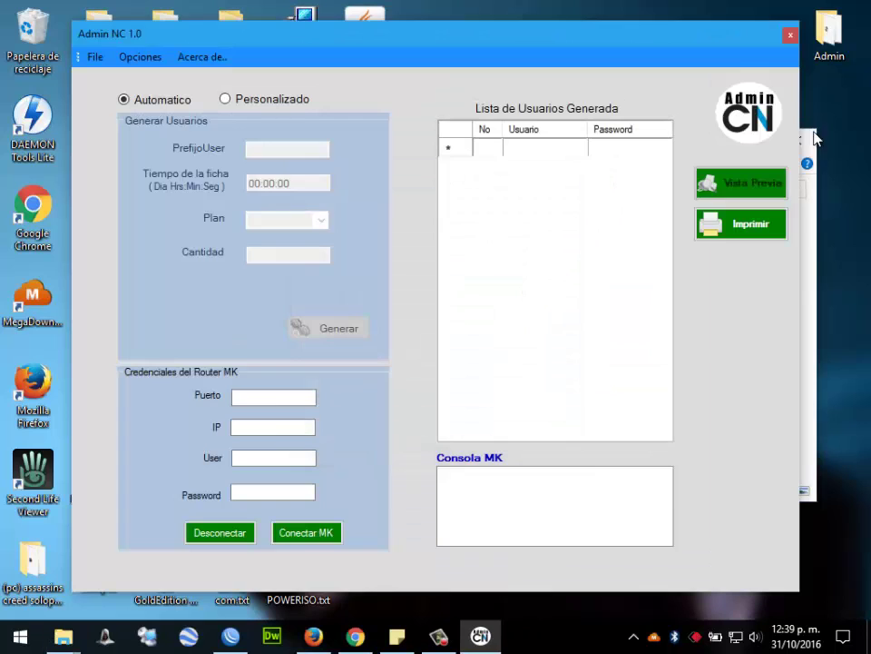
Step: Close the Admin folder window and return to WinBox
click(810, 143)
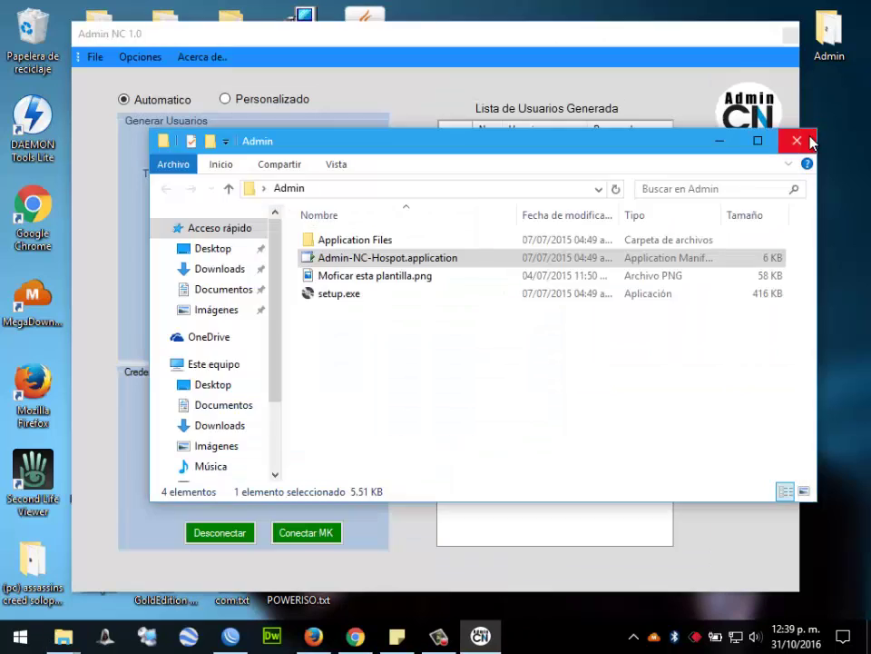
click(797, 141)
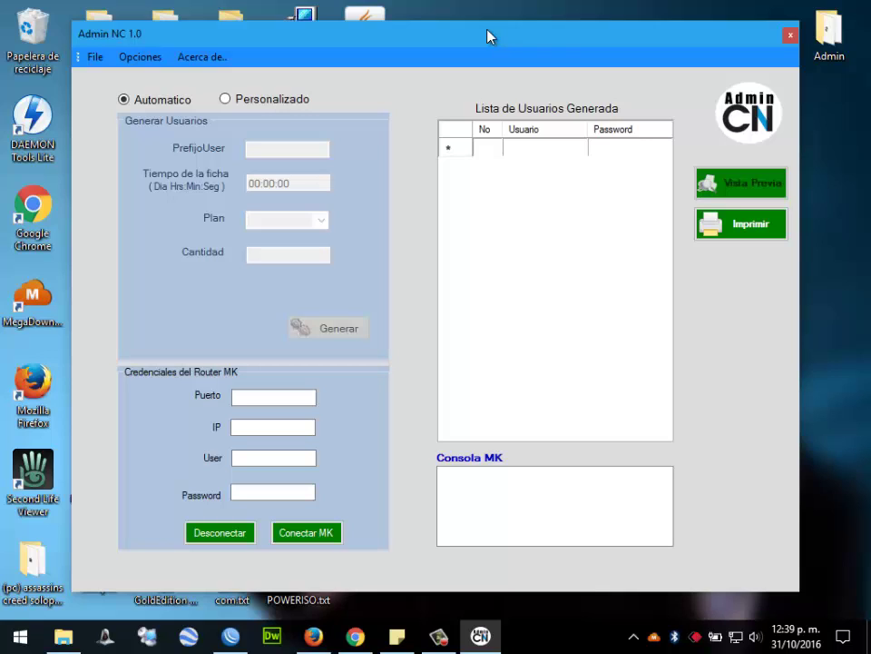
click(231, 636)
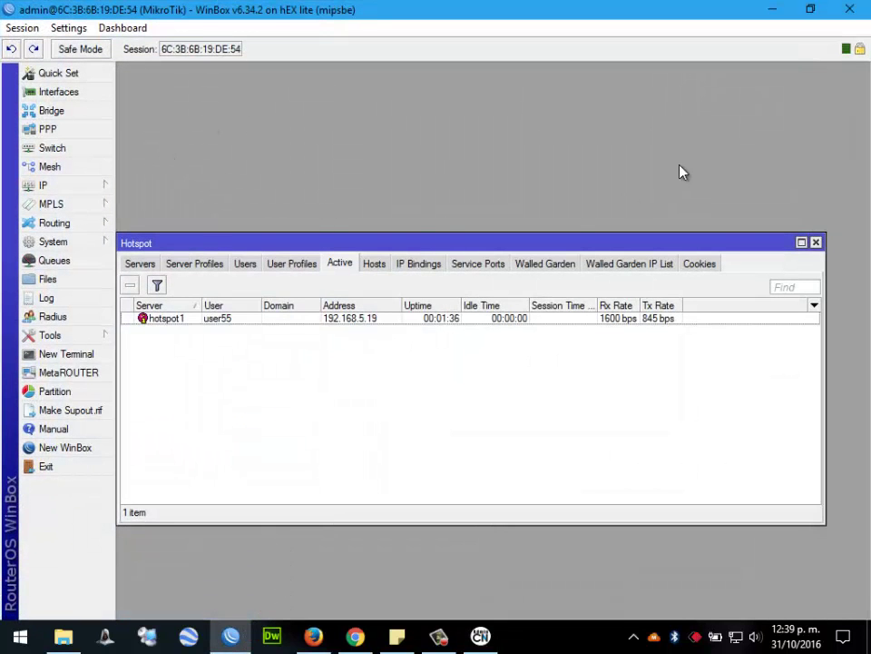
Step: Close the Hotspot window and briefly view the System Ports list
click(816, 242)
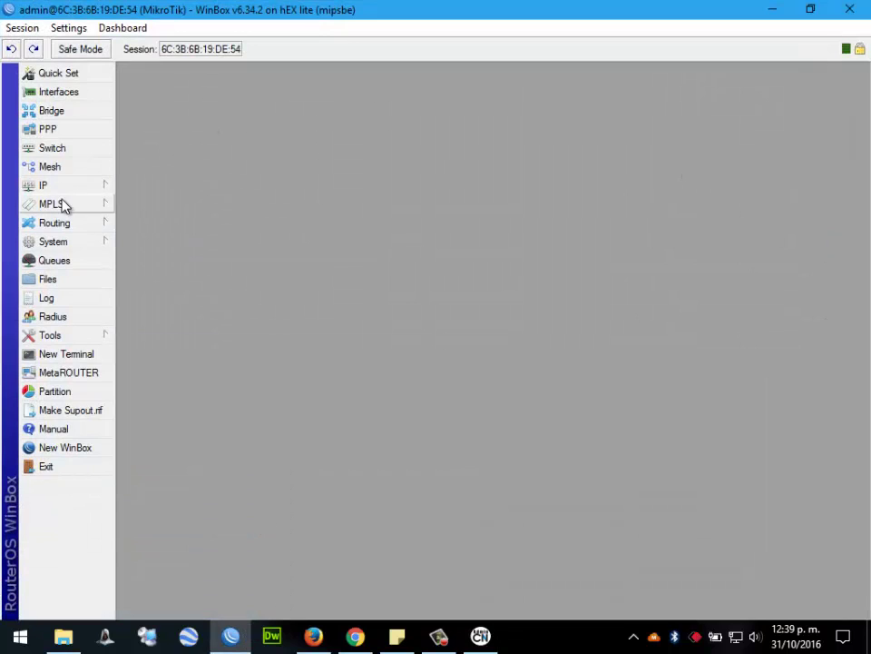
click(104, 243)
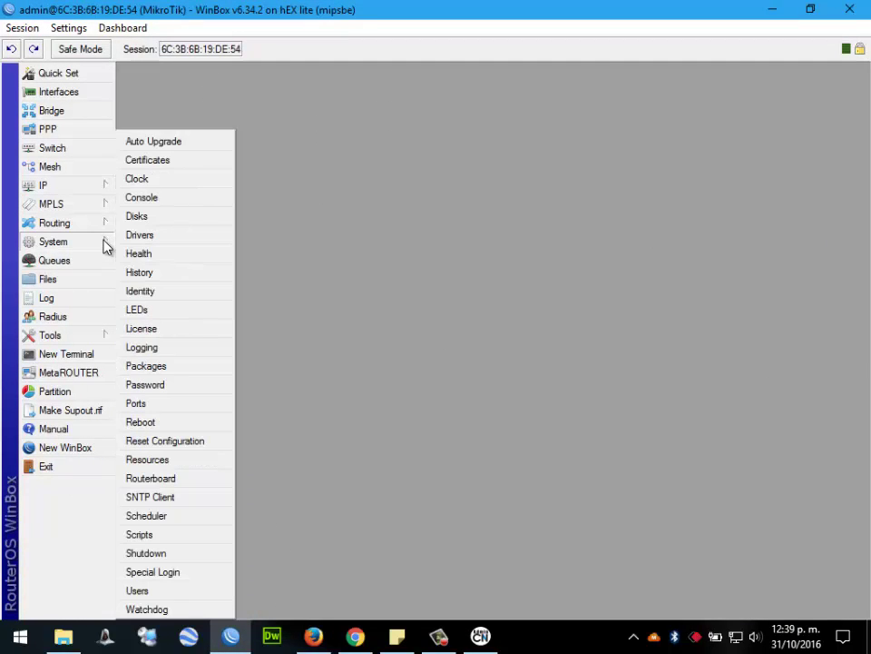
click(202, 407)
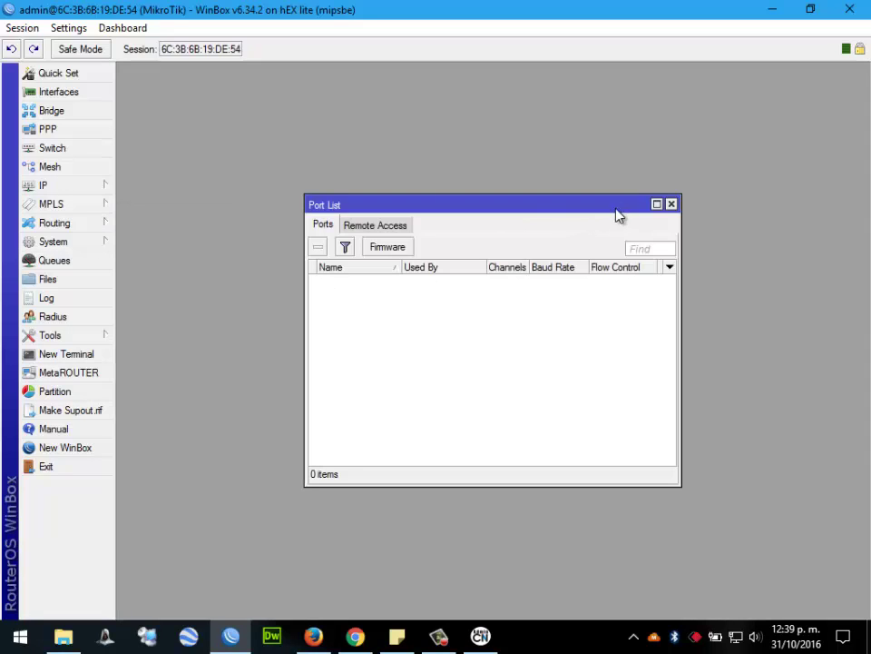
click(672, 205)
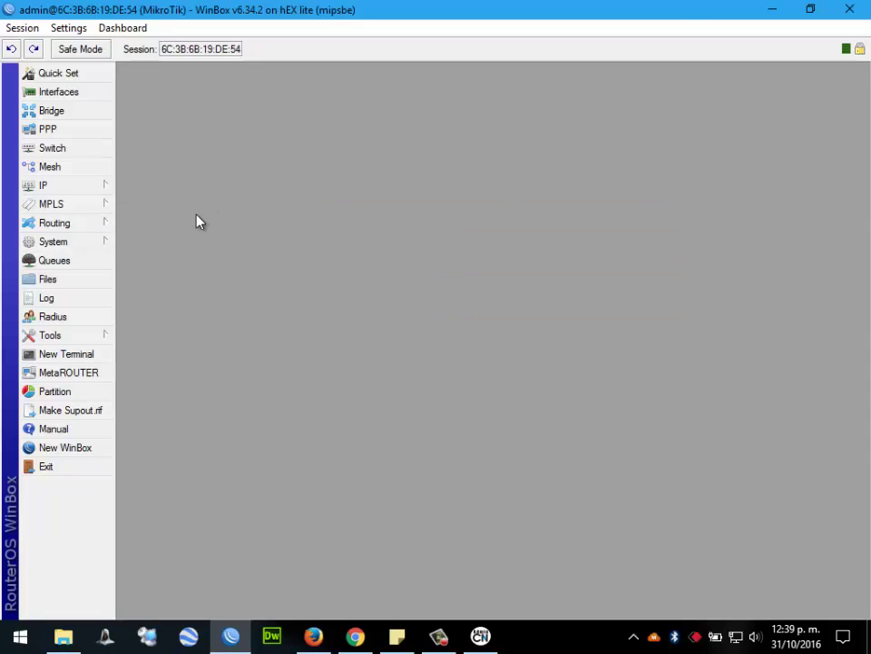
Step: Open the IP Service List showing the api service on port 8728
click(101, 245)
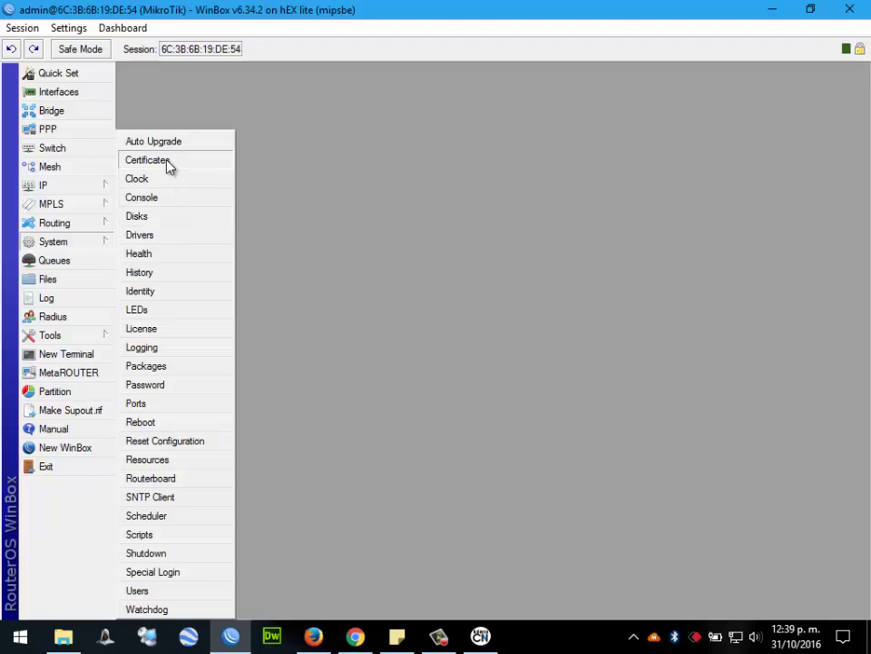
mouse_move(107, 185)
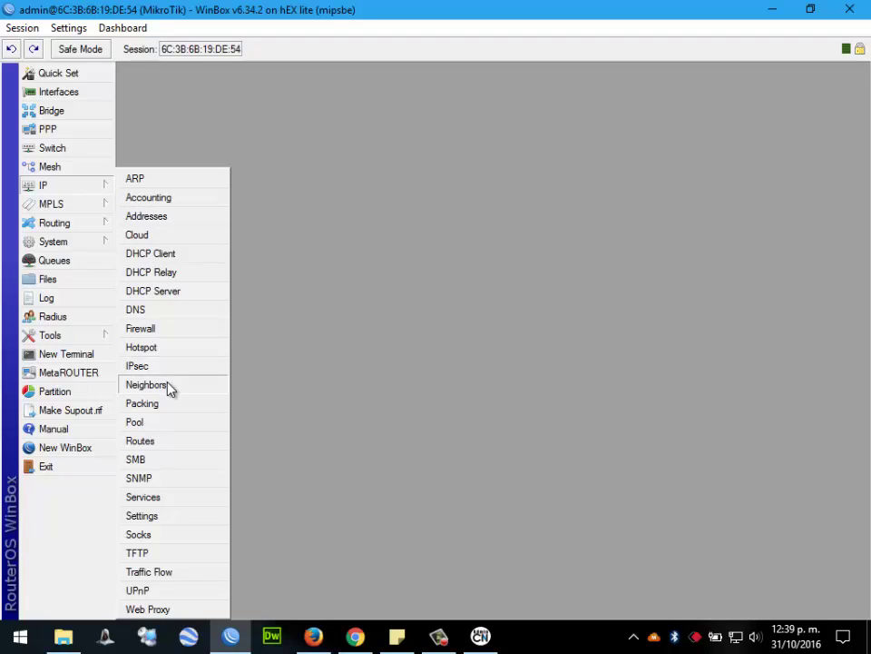
click(168, 497)
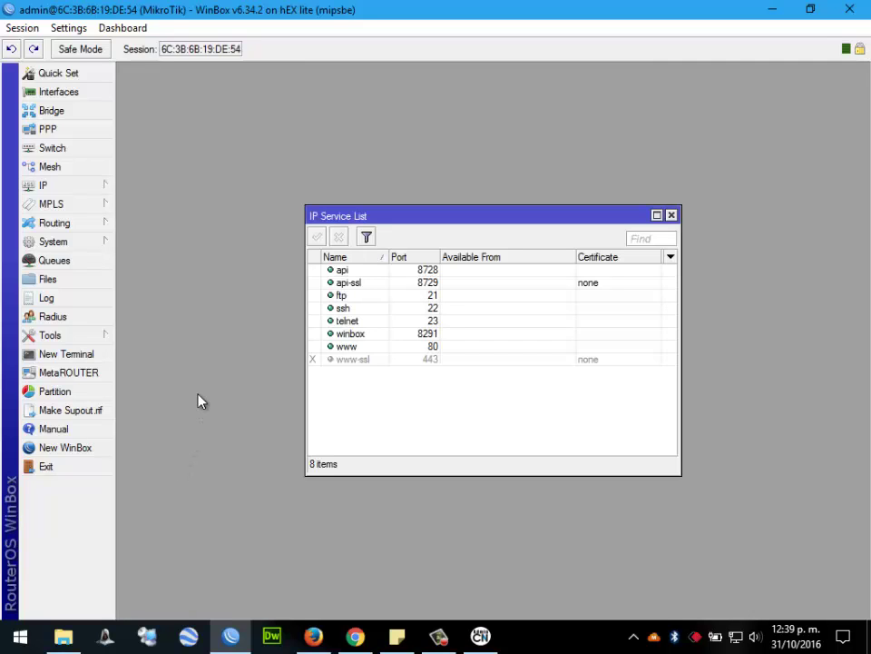
click(107, 189)
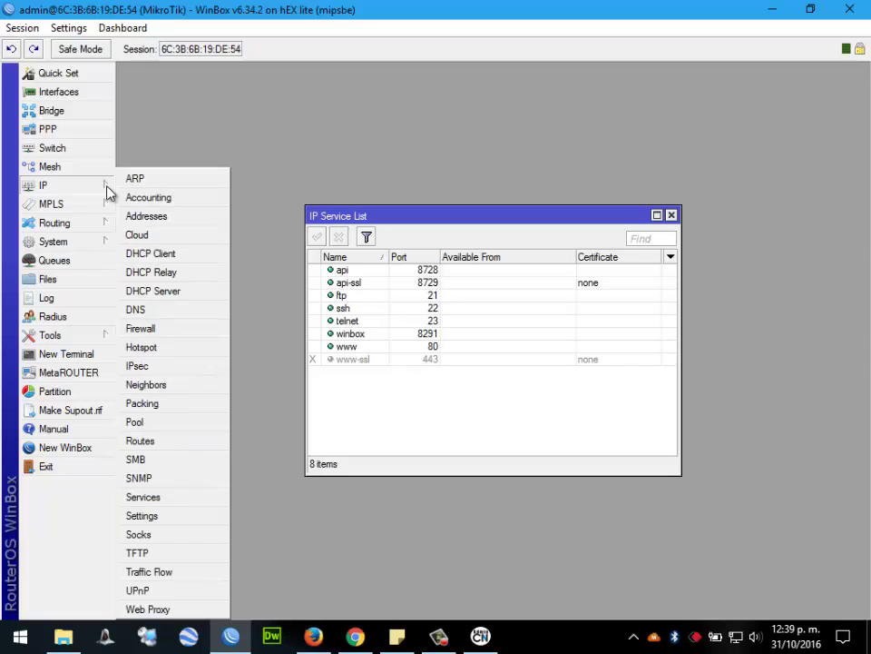
click(672, 215)
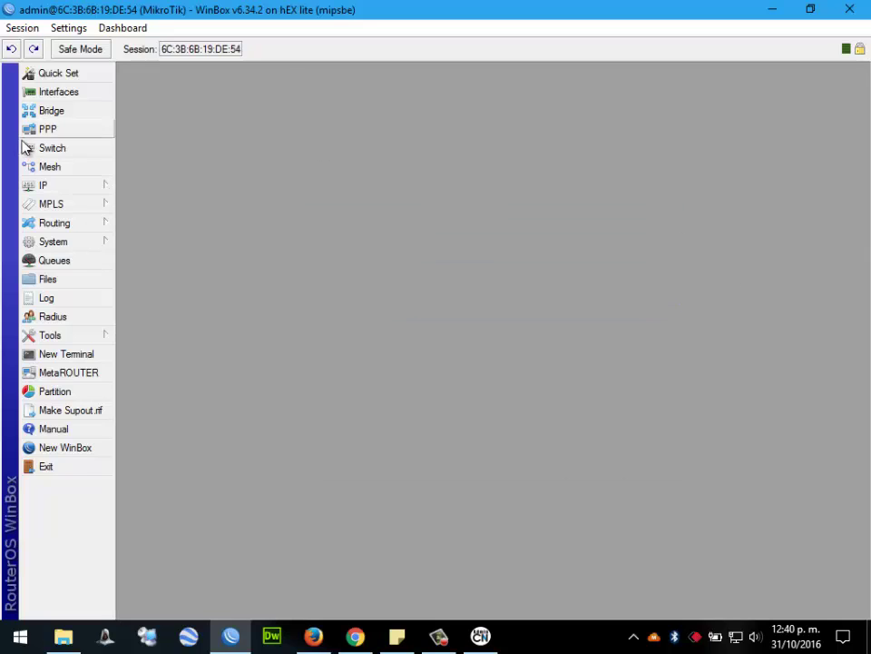
click(78, 189)
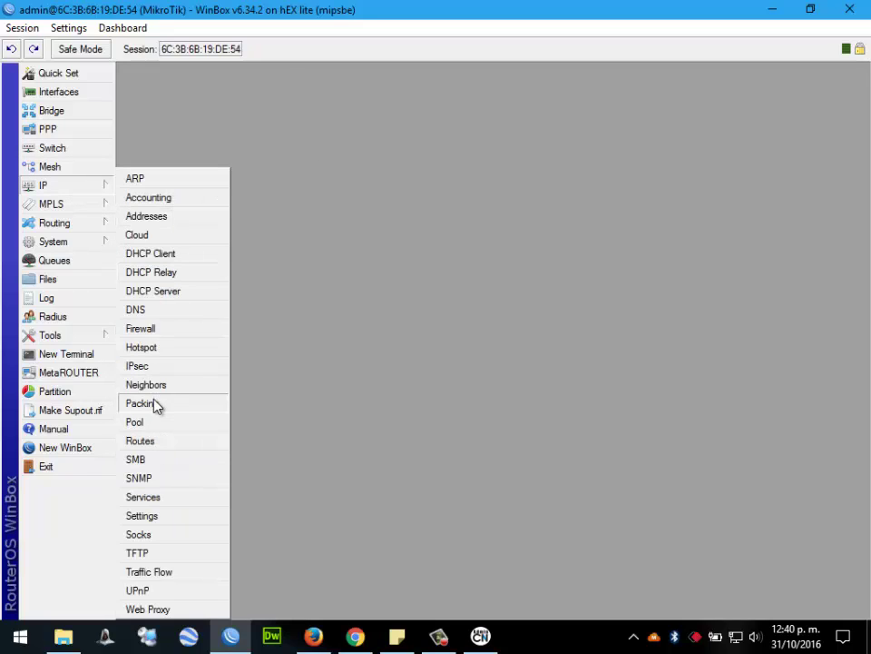
click(160, 497)
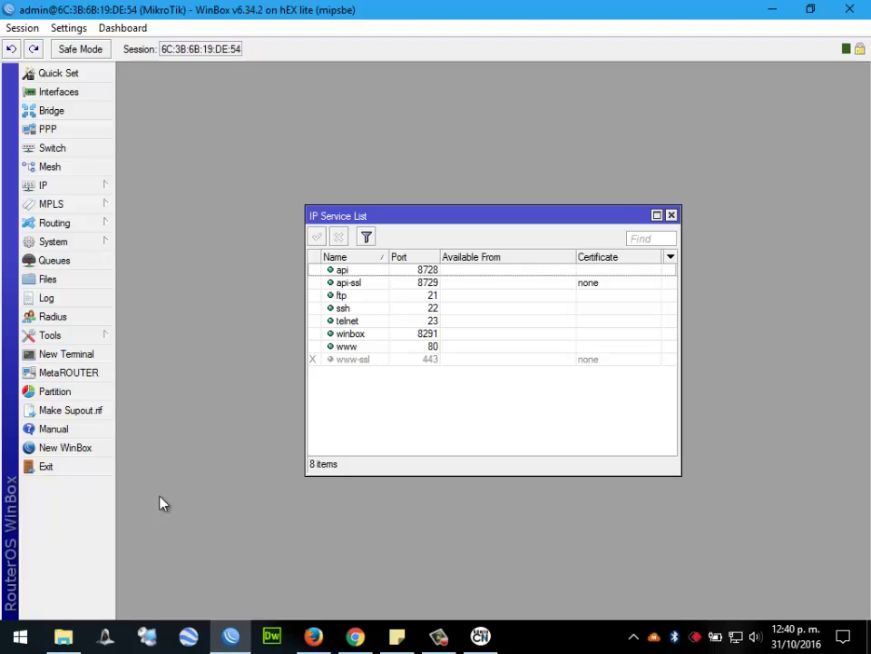
Step: Check the Admin NC taskbar entry, then move the IP Service List window up and right
click(481, 635)
right_click(482, 636)
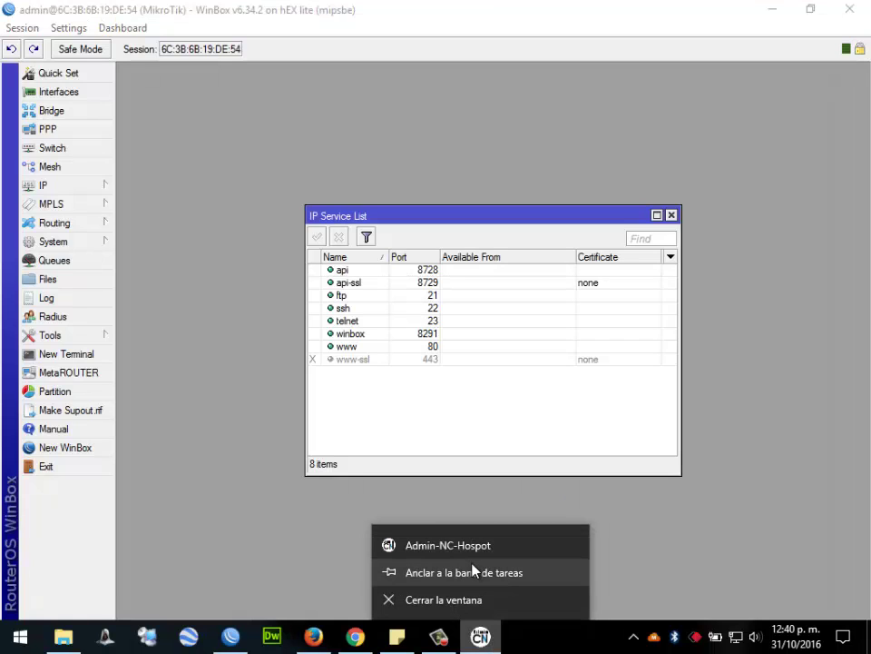
click(468, 570)
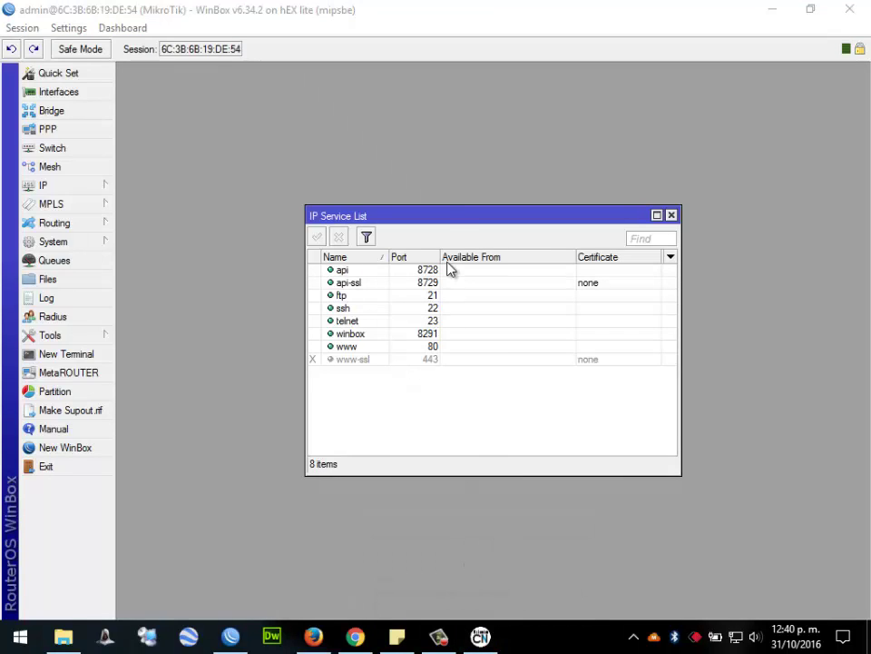
drag(453, 220, 481, 172)
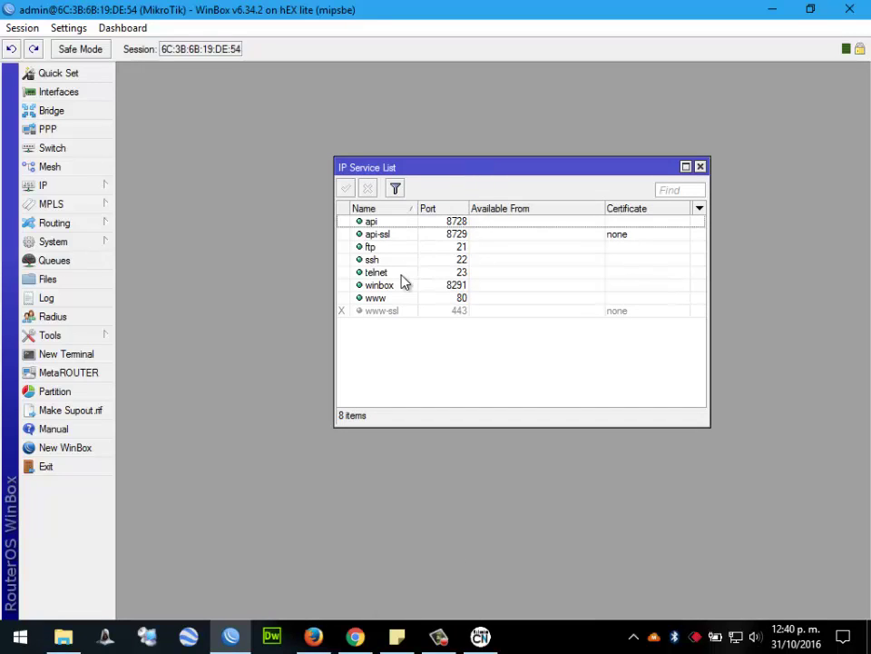
Step: Set the ssh service's port to 2468, apply it and confirm
click(433, 262)
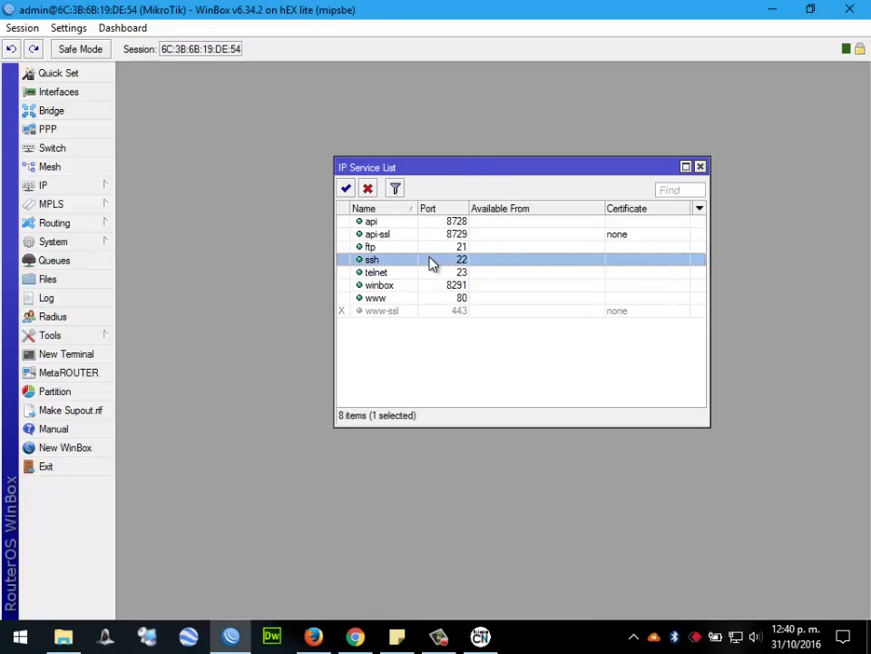
double_click(432, 263)
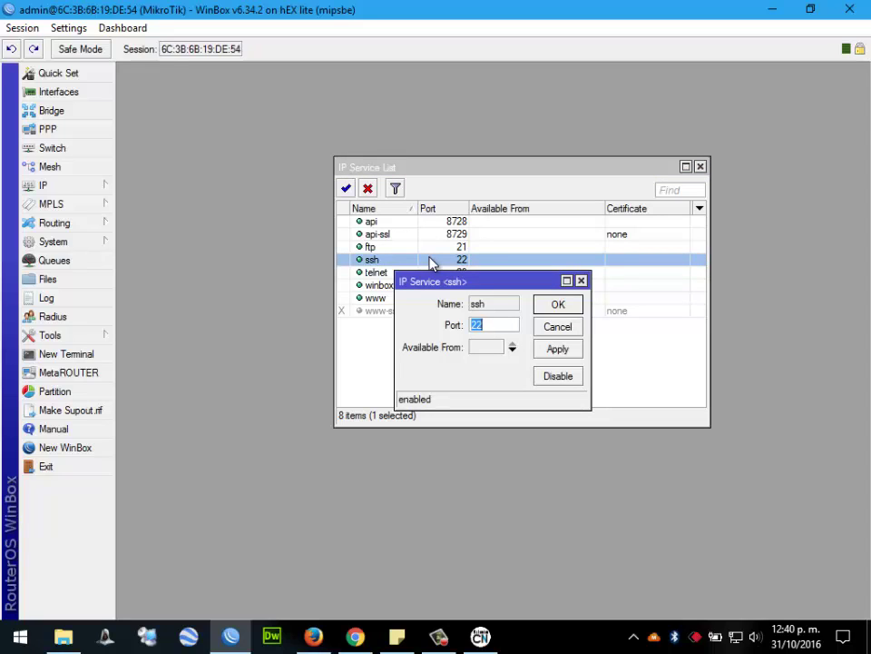
text(2468)
click(556, 353)
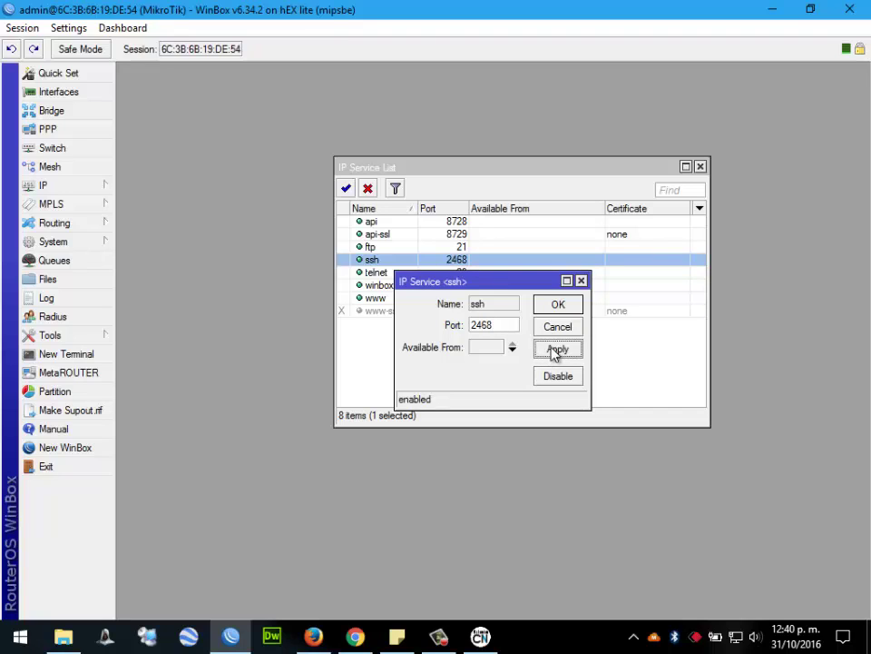
click(558, 306)
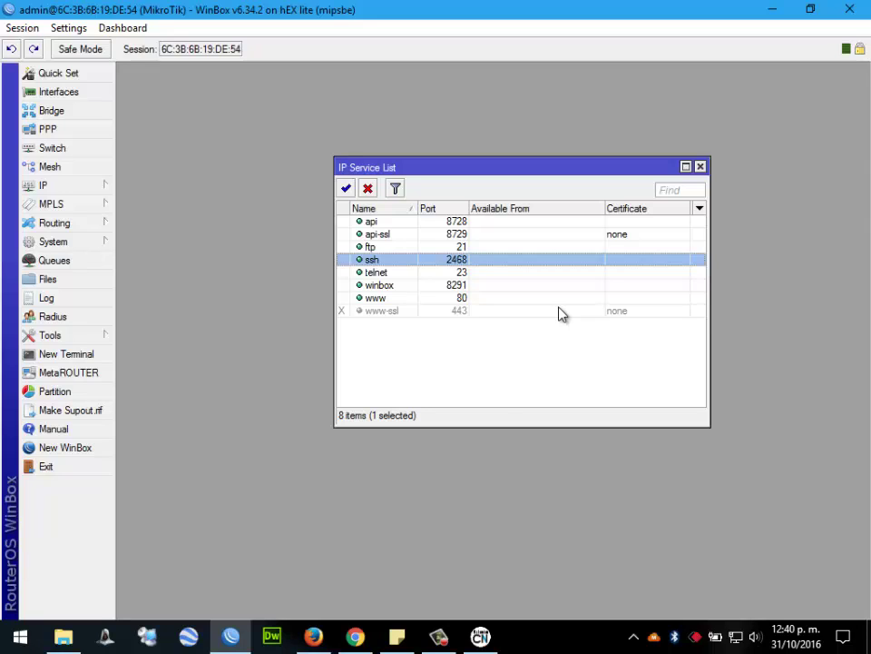
mouse_move(484, 640)
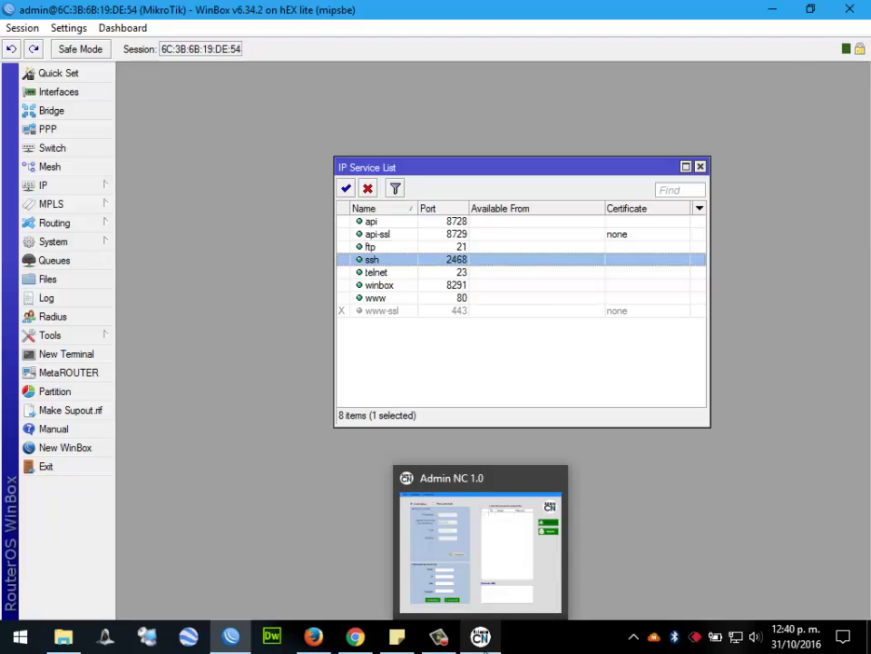
Step: Enter port 2468 in Admin NC's Puerto field
click(483, 640)
click(268, 398)
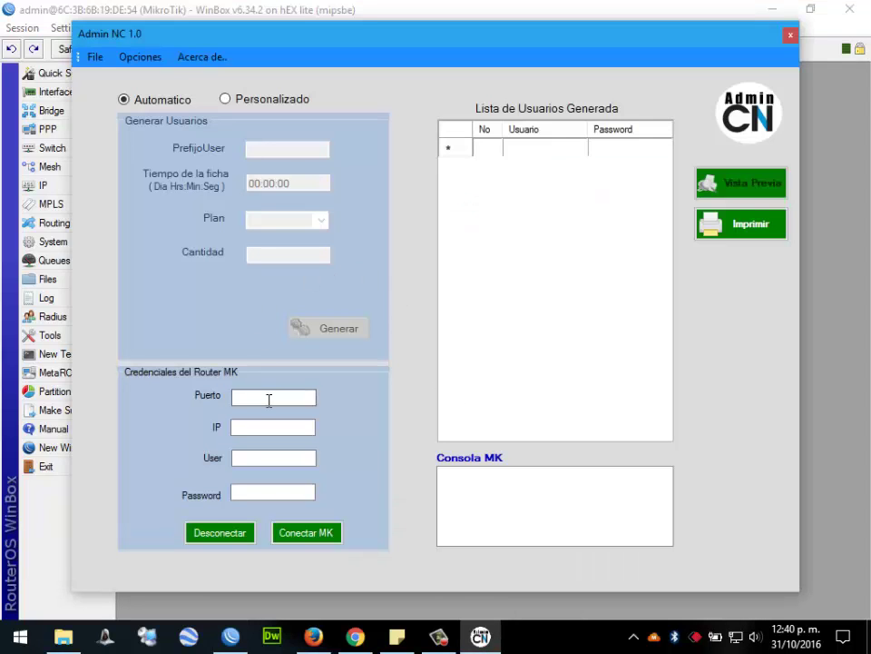
text(2468)
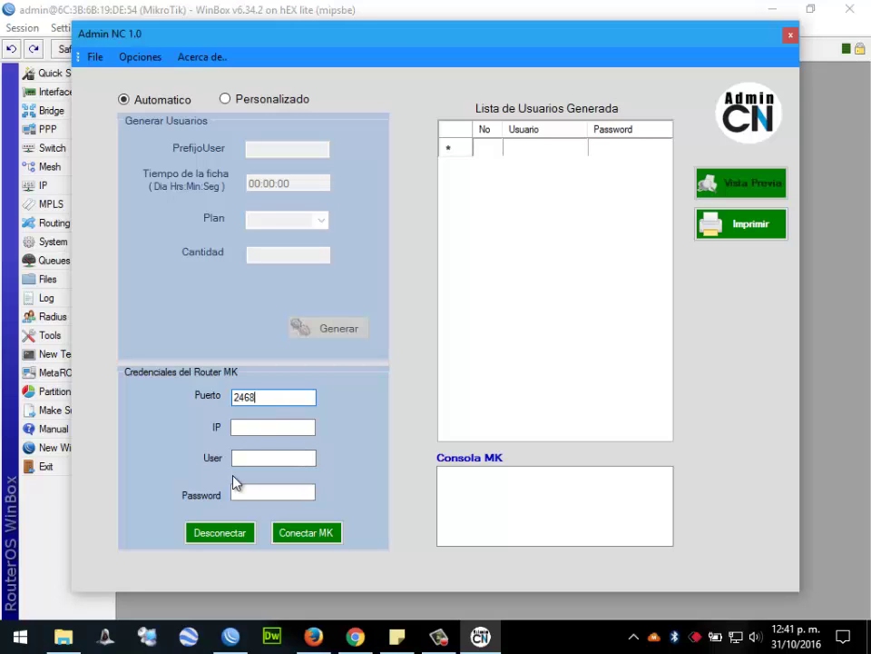
key(Tab)
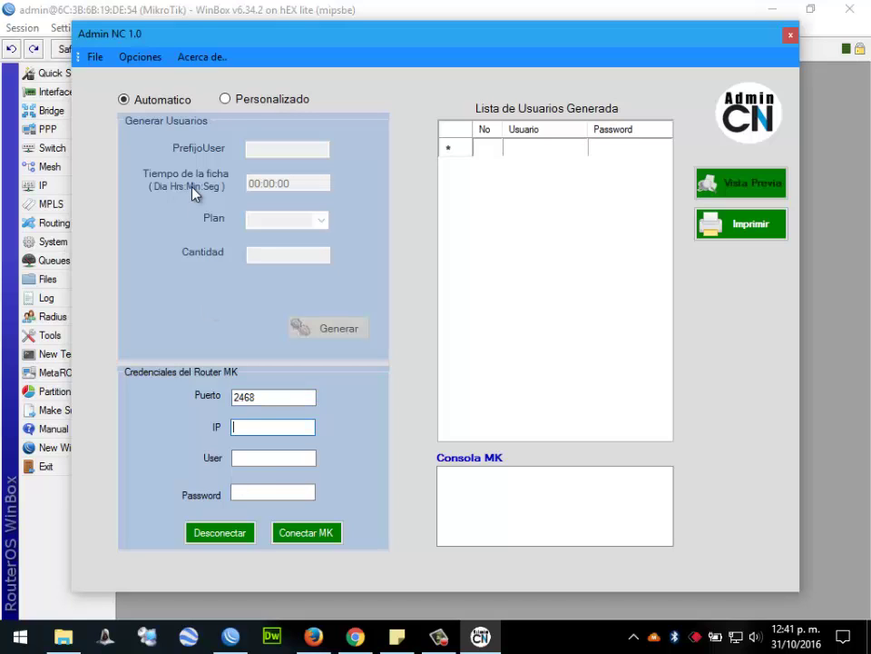
Step: Look up the router's WAN address 192.168.1.23 in WinBox's IP Address List
click(628, 7)
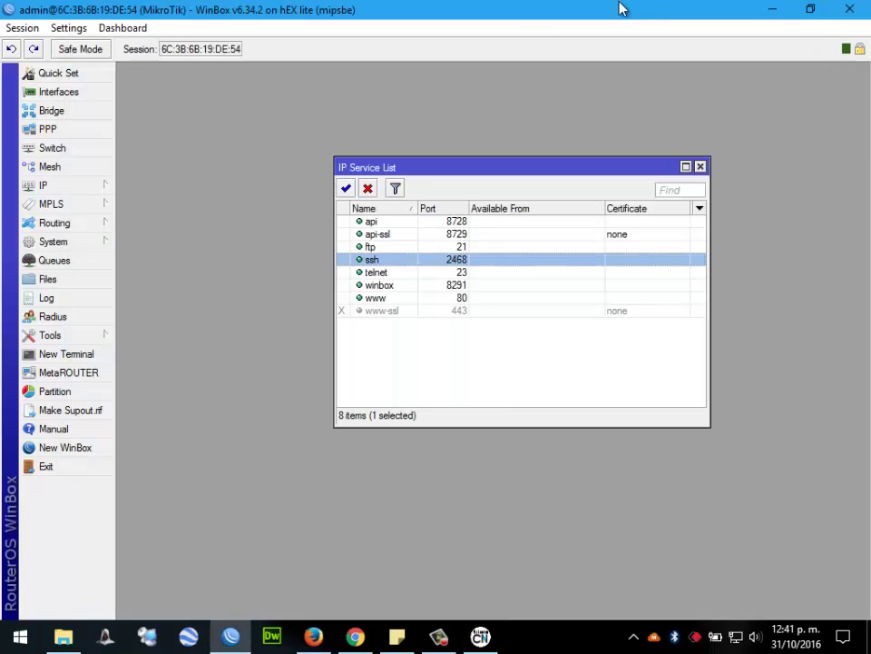
click(63, 92)
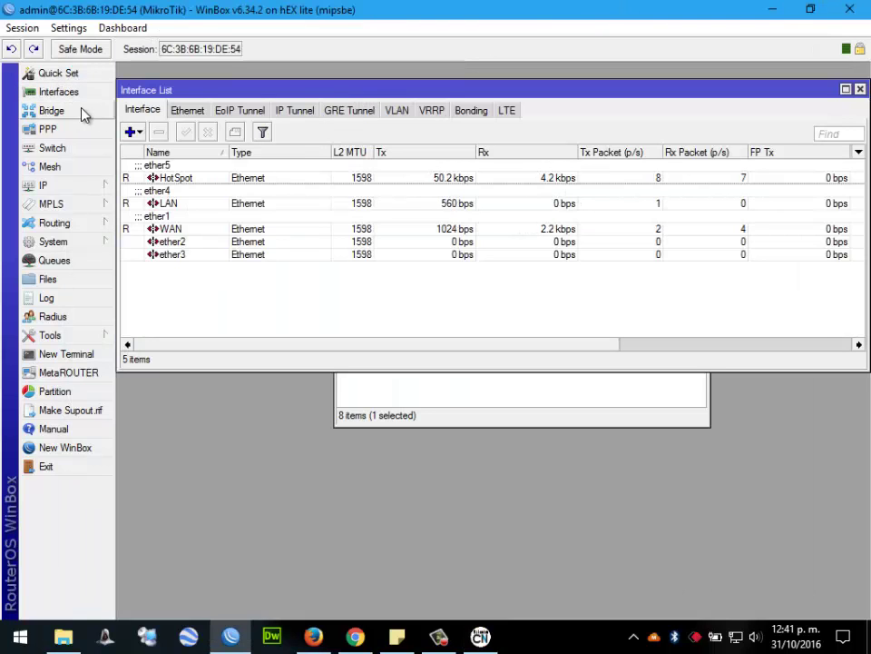
click(82, 186)
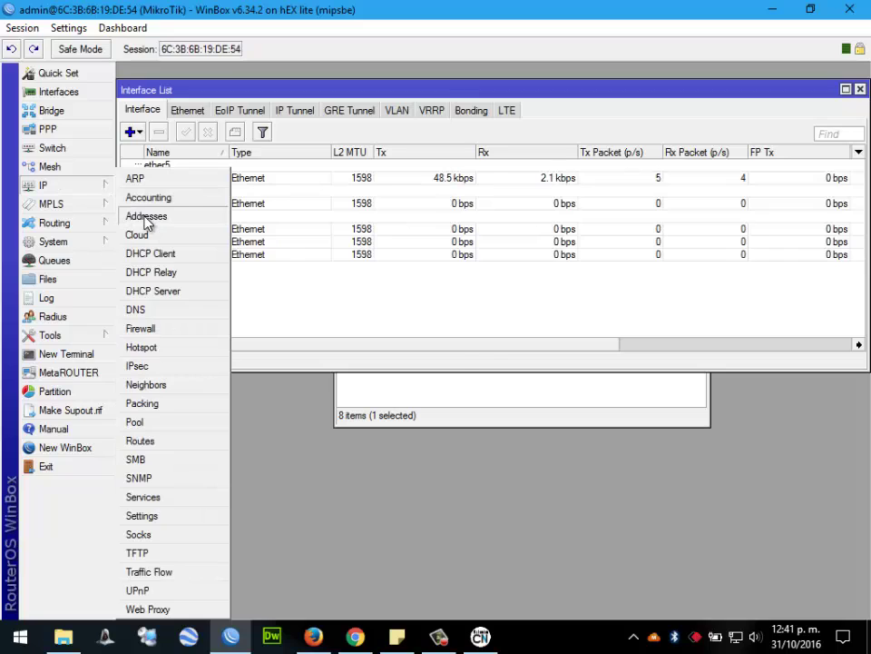
click(132, 217)
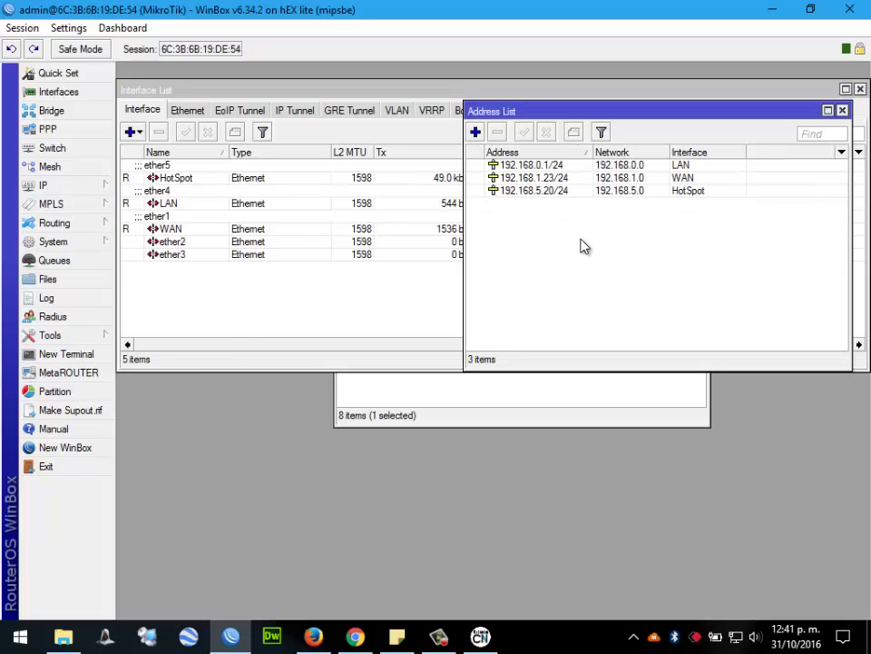
click(579, 179)
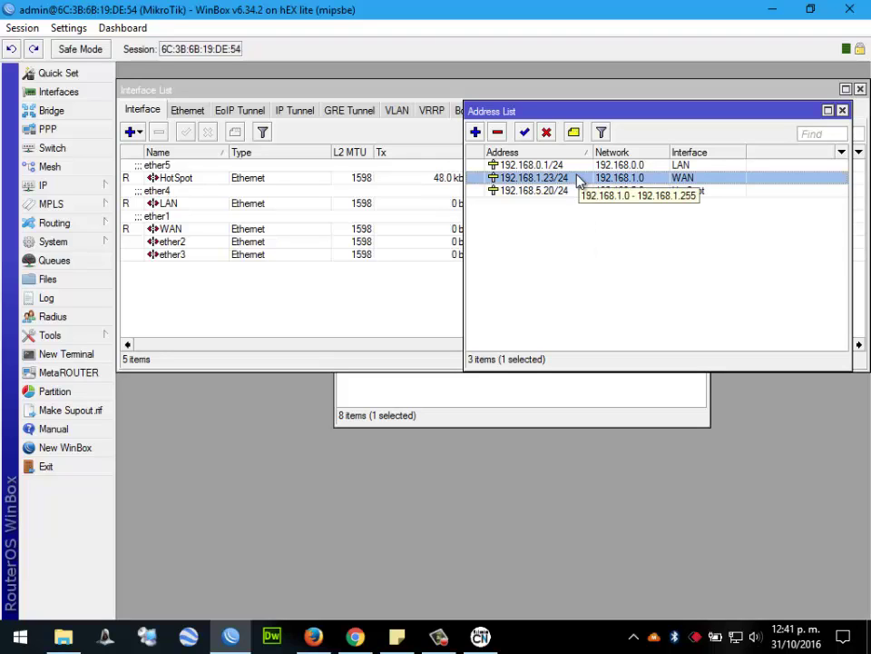
Step: Enter IP 192.168.1.23 and the username, connect with Conectar MK, and acknowledge the message
key(alt+Tab)
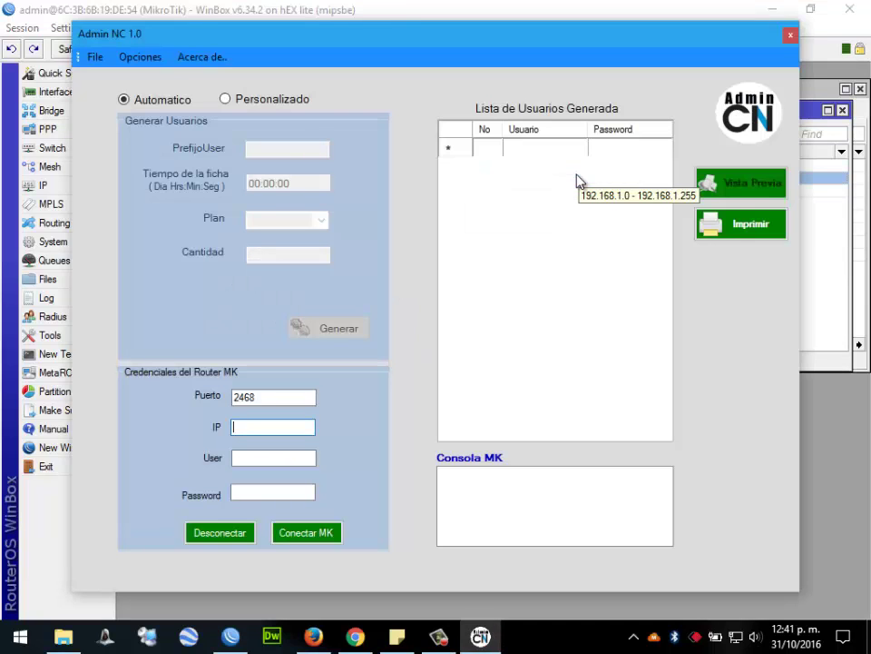
text(192.168.1.2)
text(3)
key(Tab)
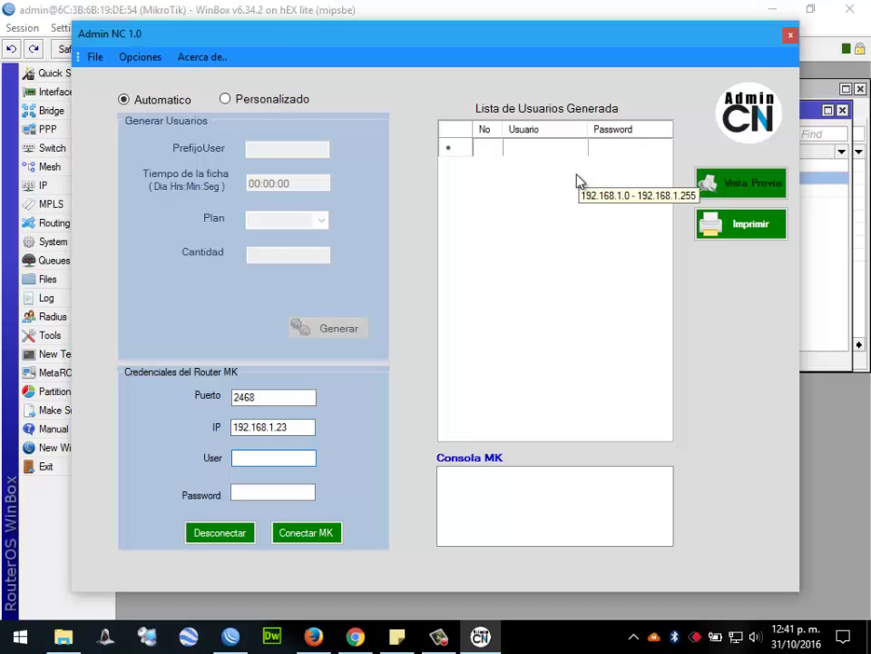
text(admin)
click(298, 539)
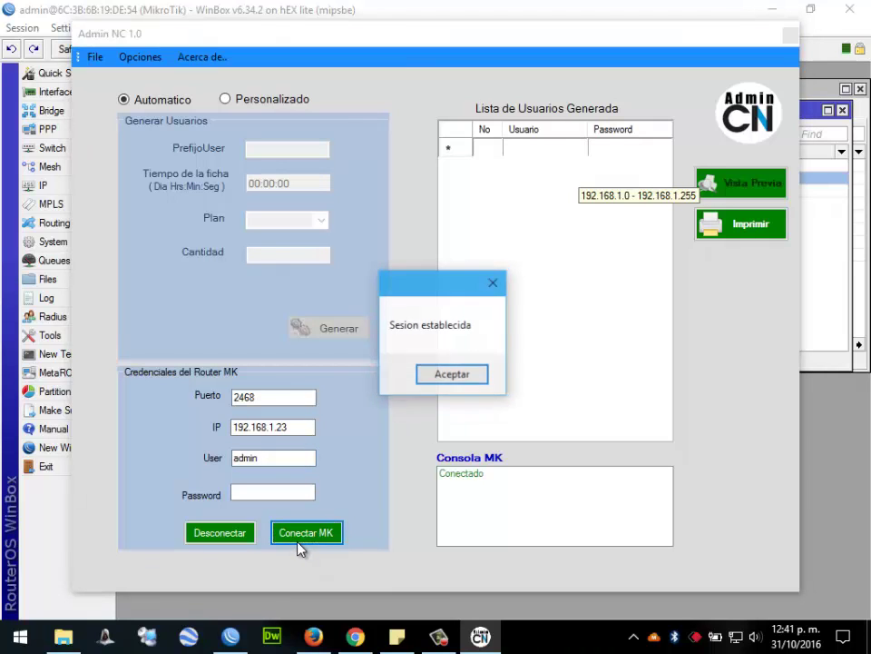
click(453, 375)
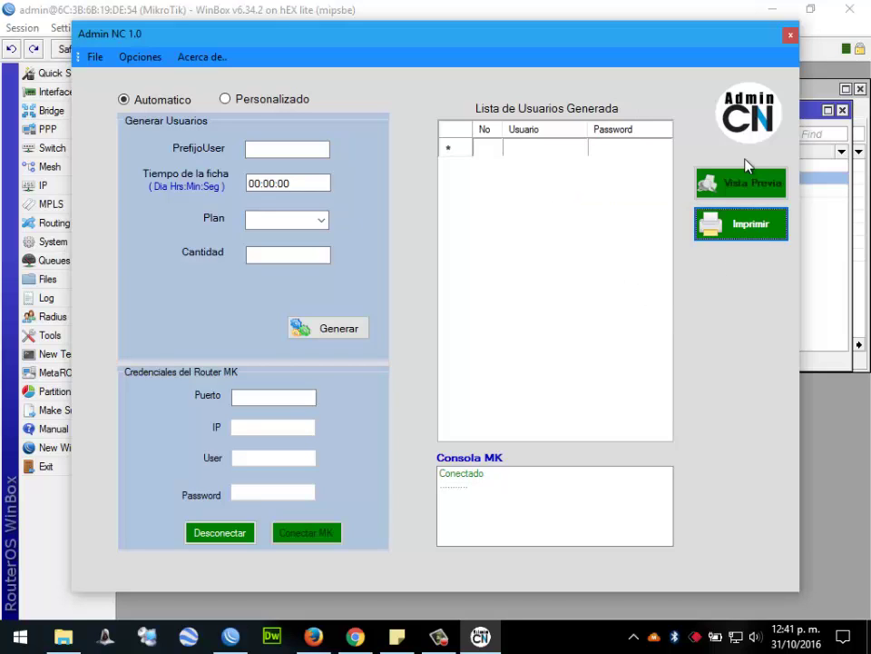
Step: Close WinBox's Address List, Interface List and IP Service List windows
key(alt+Tab)
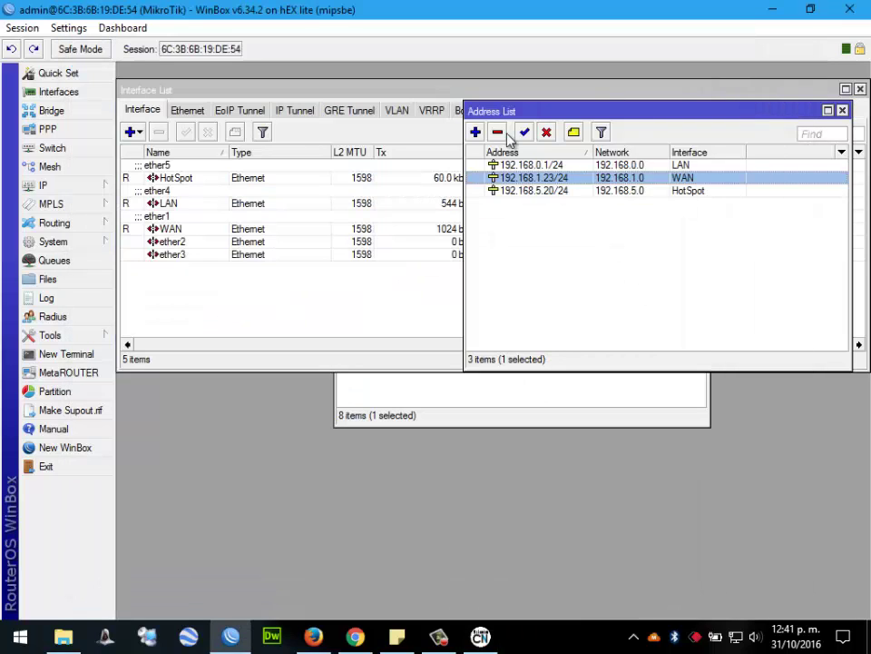
click(844, 111)
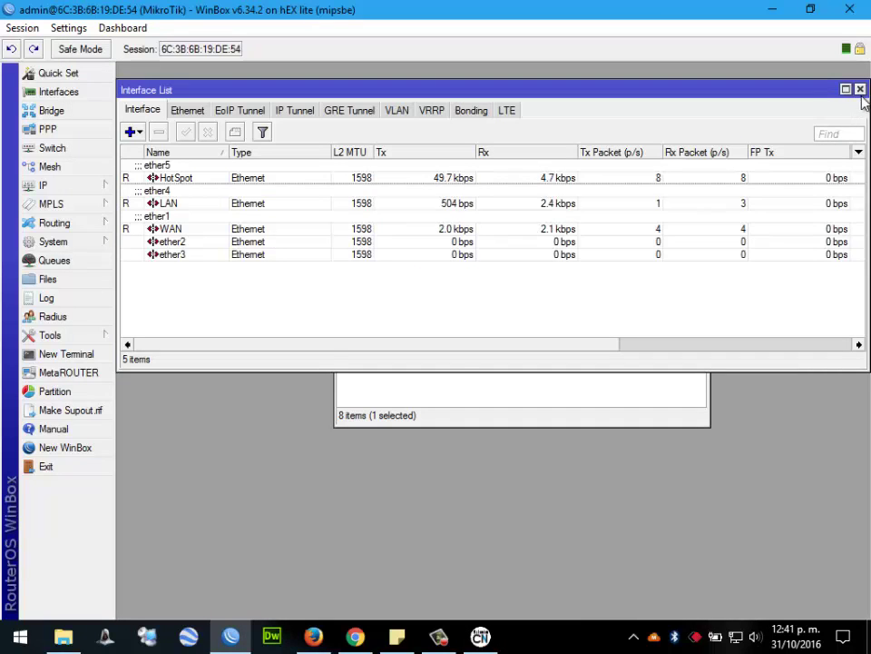
click(861, 89)
click(700, 166)
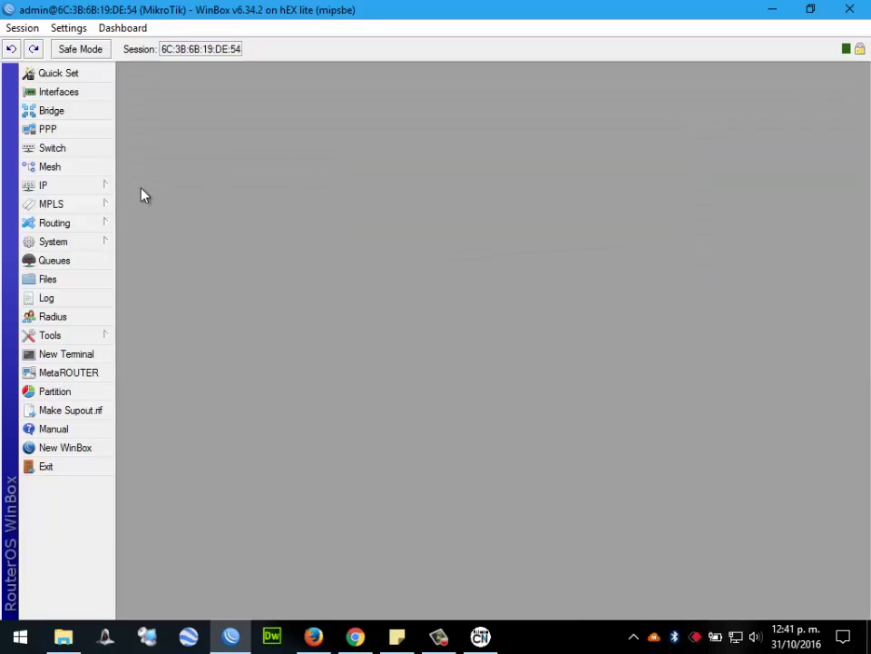
Step: Show the Hotspot Users tab with its four users, then return to Admin NC
click(94, 187)
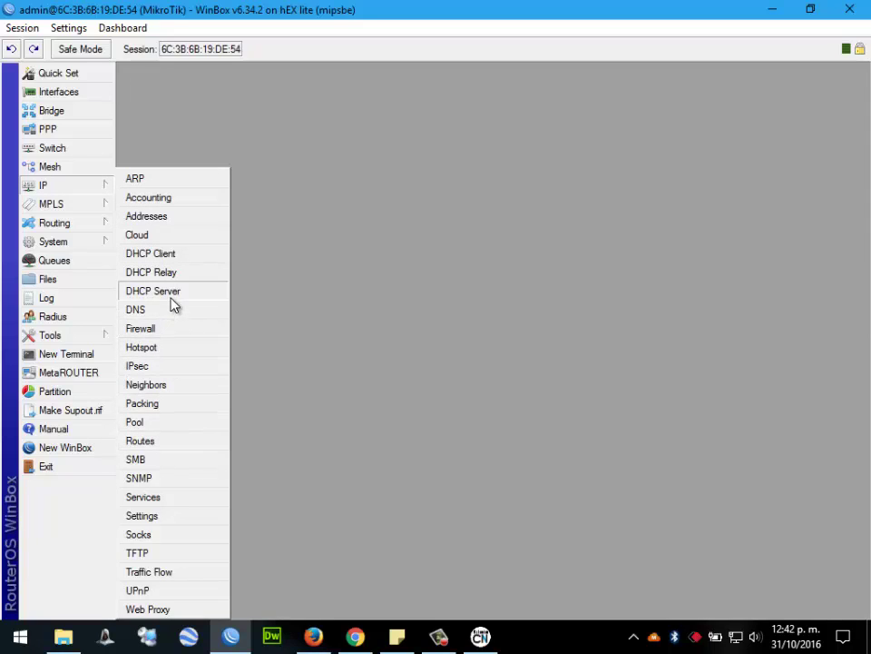
click(172, 347)
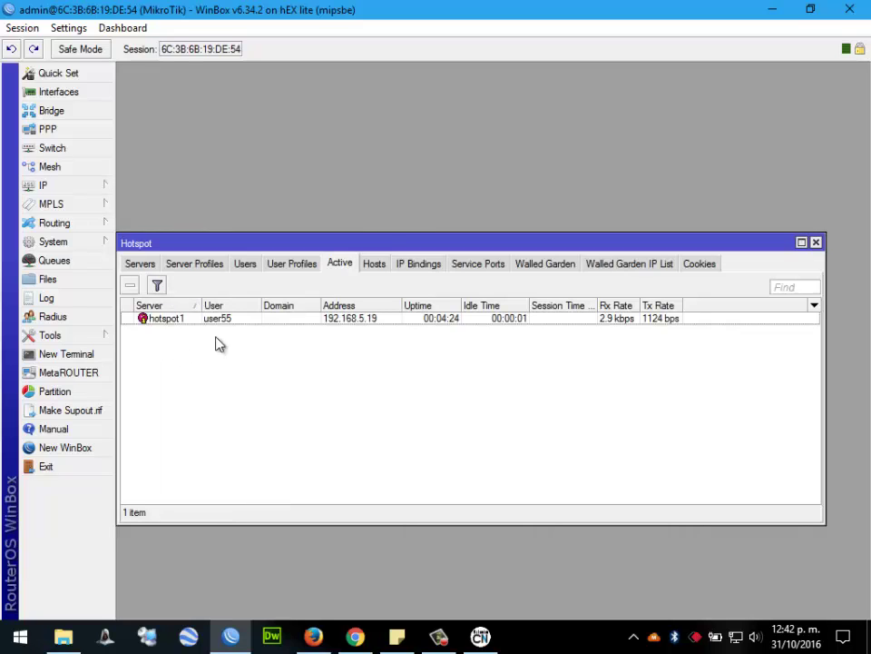
drag(381, 247, 420, 71)
click(297, 95)
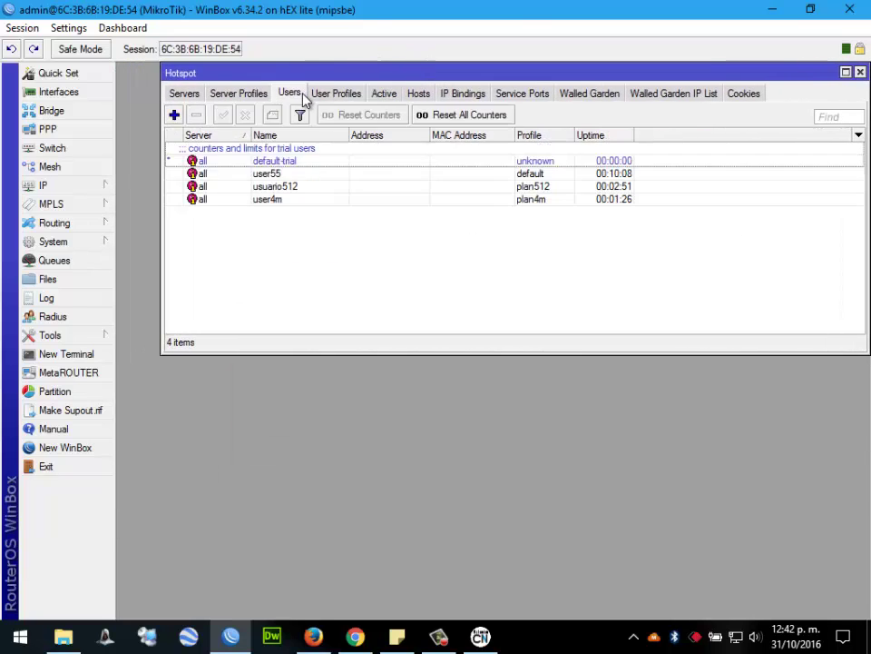
key(alt+Tab)
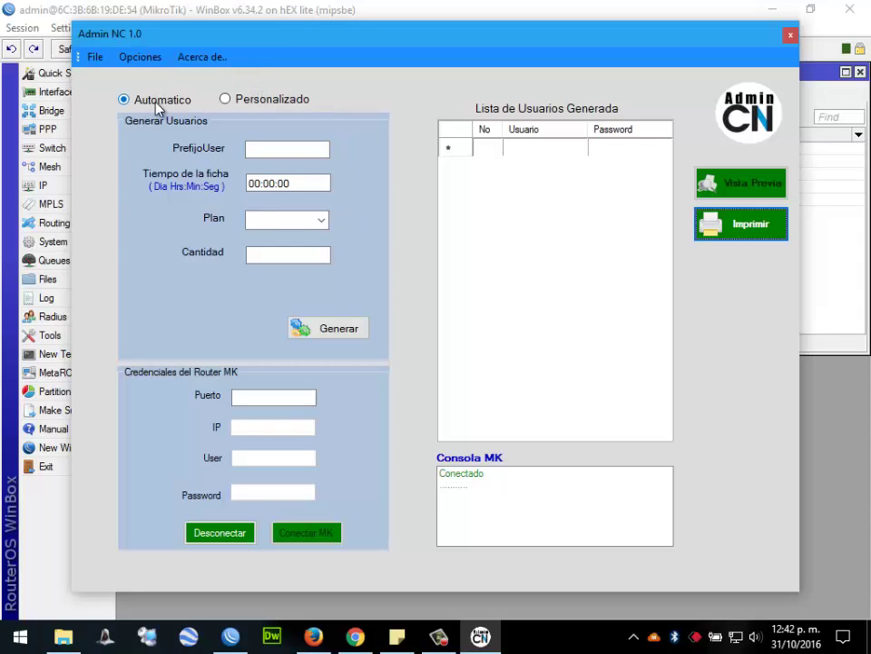
Step: In Automatico mode, set the user prefix to 1h and the ticket duration to 01:
click(226, 100)
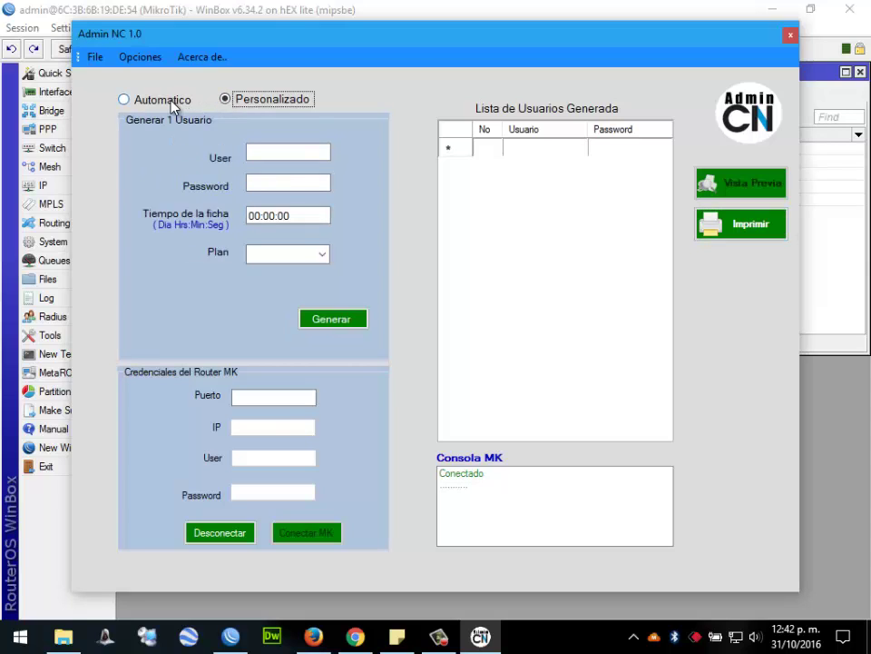
click(172, 103)
click(259, 151)
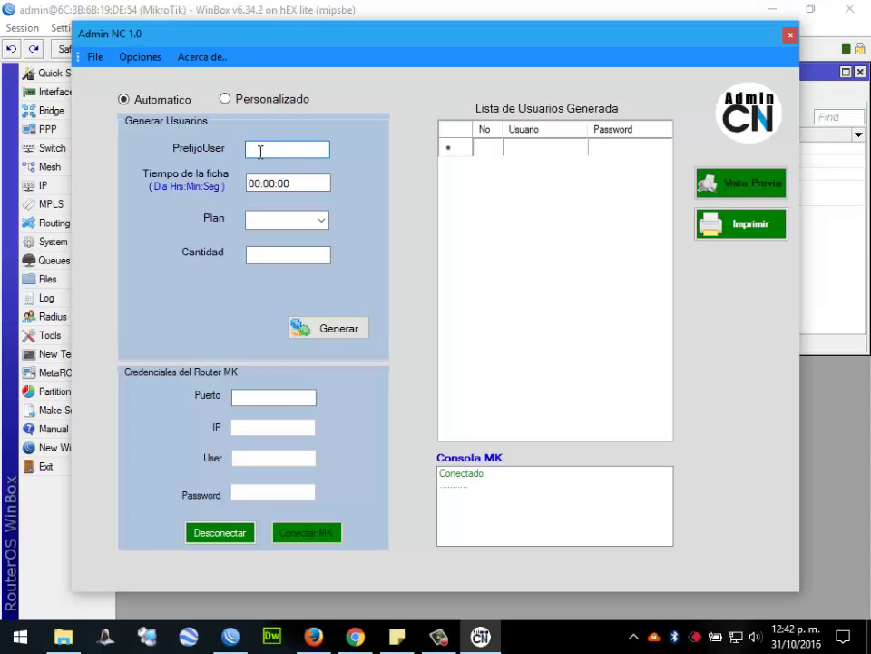
text(1h)
click(257, 180)
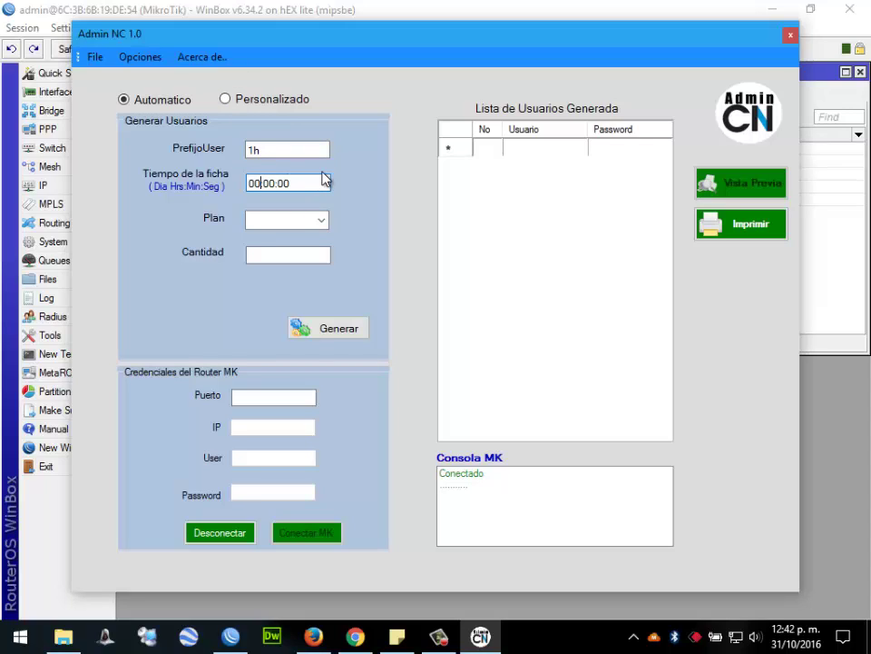
text(01)
click(811, 90)
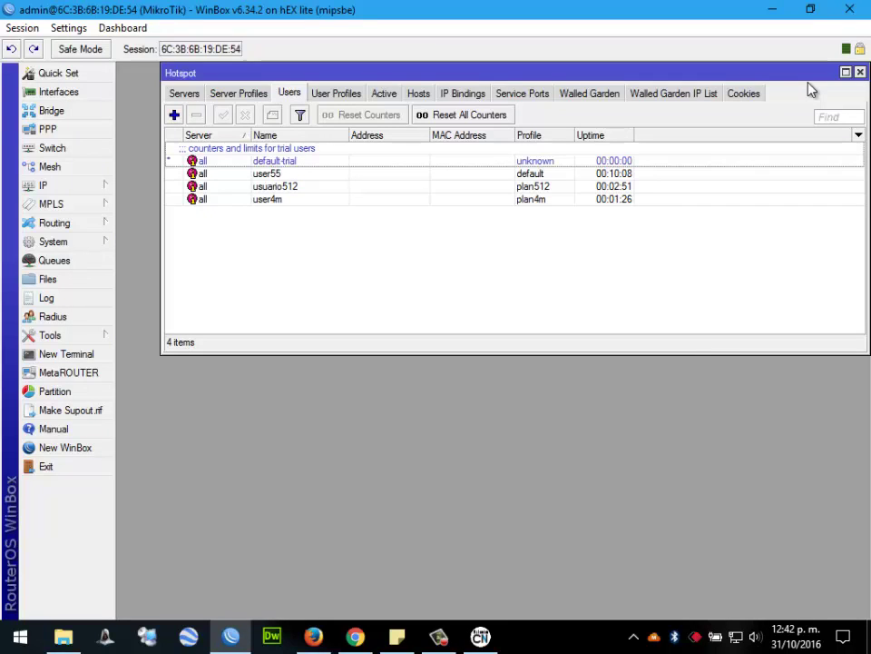
key(alt+Tab)
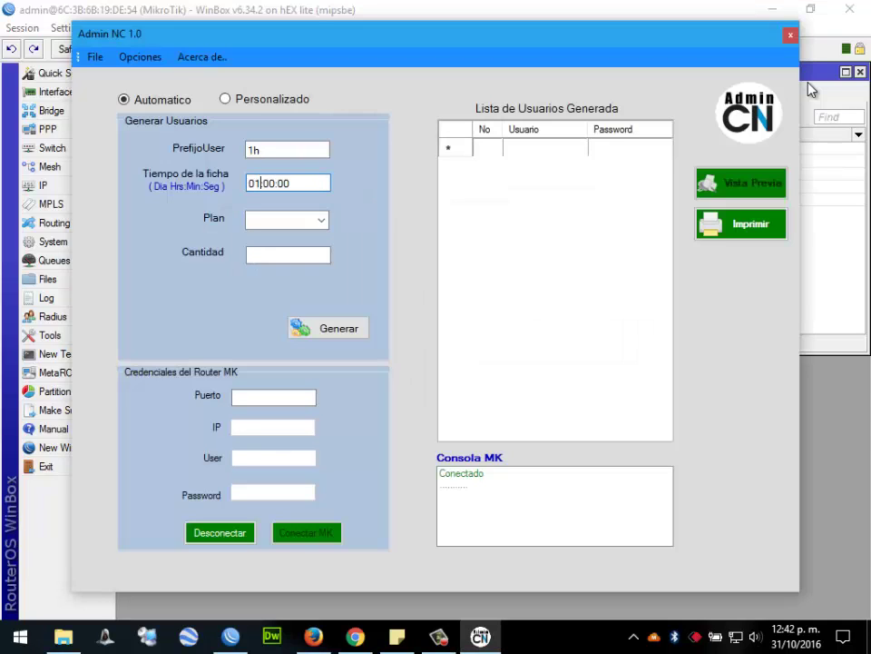
text(:)
Step: Choose the Plan1M plan, enter 10 in Cantidad, and generate the users
click(322, 224)
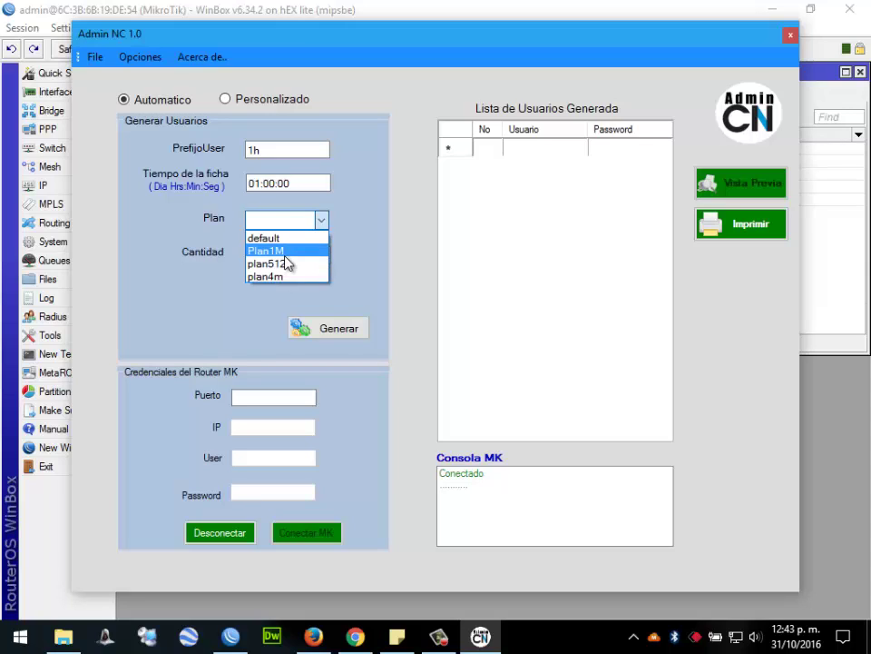
click(285, 251)
click(286, 257)
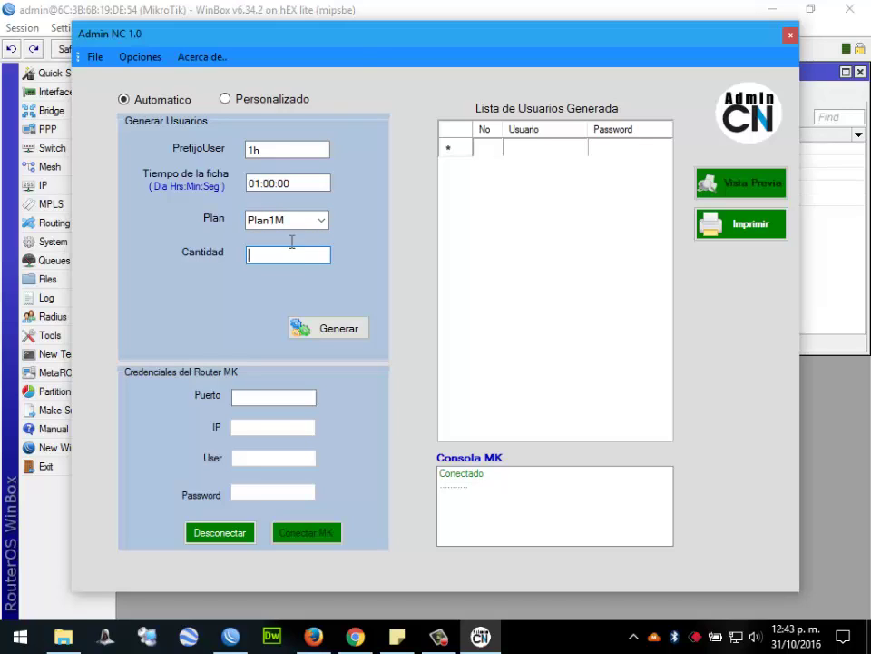
drag(363, 50, 392, 228)
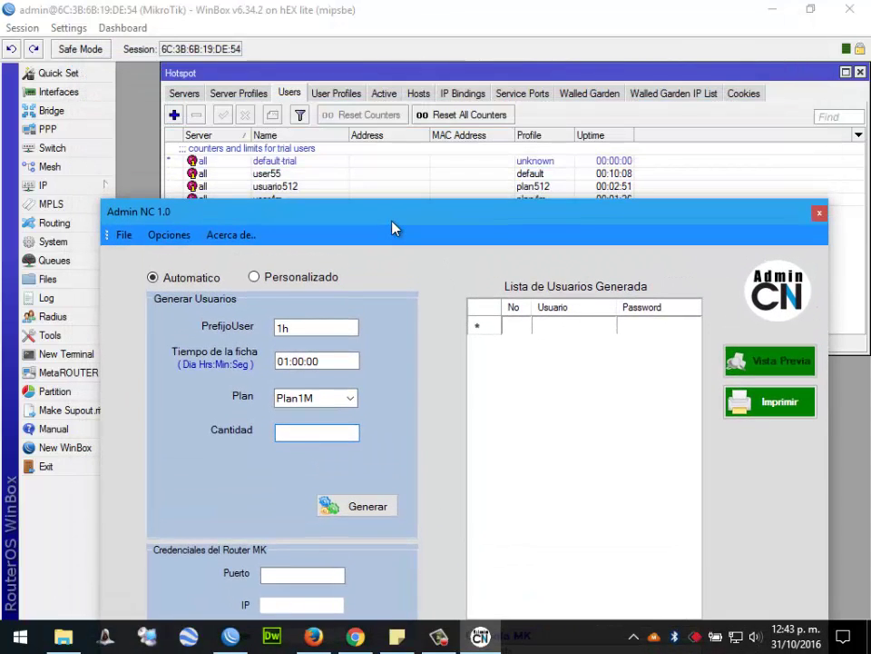
text(10)
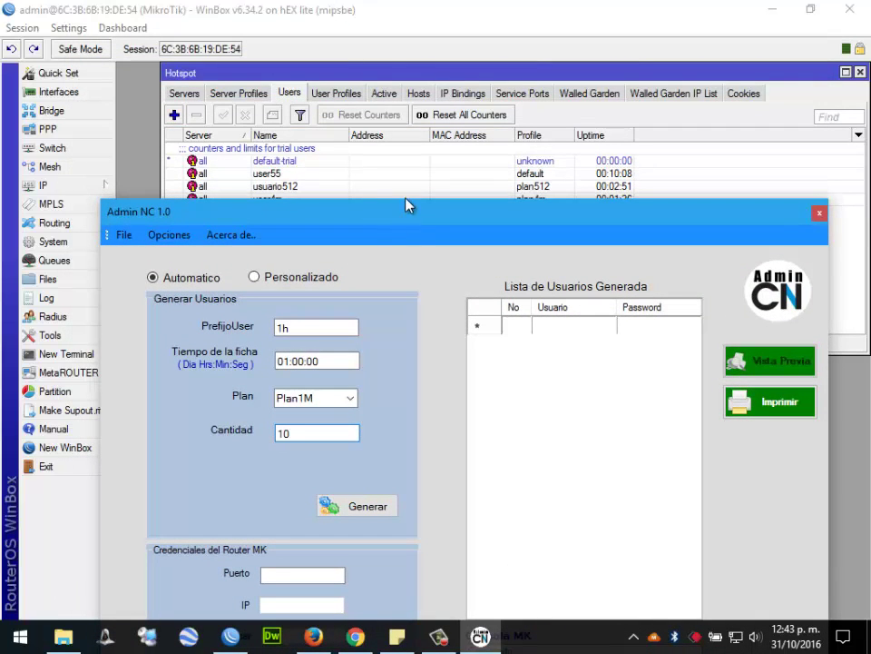
drag(409, 225, 366, 305)
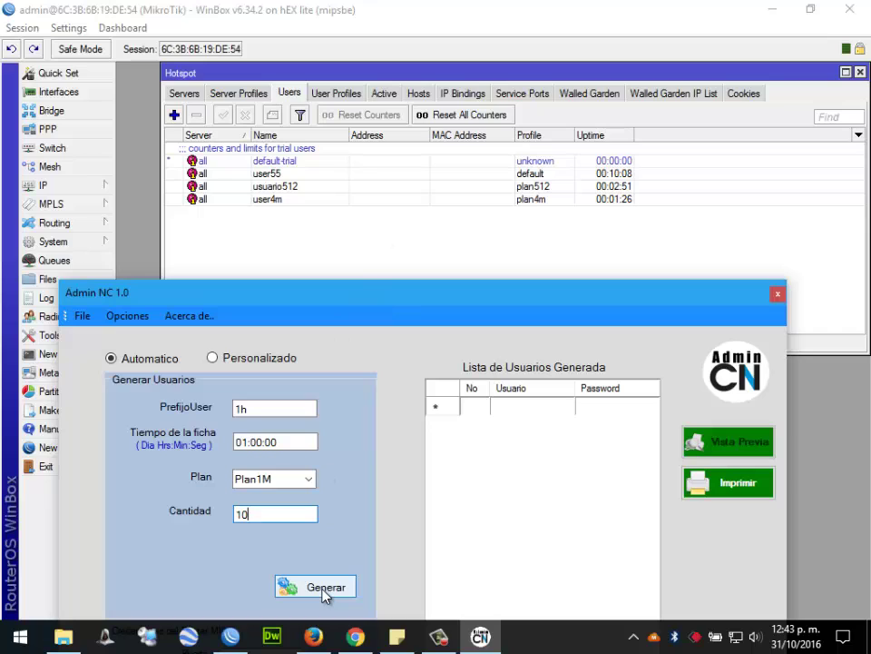
click(323, 591)
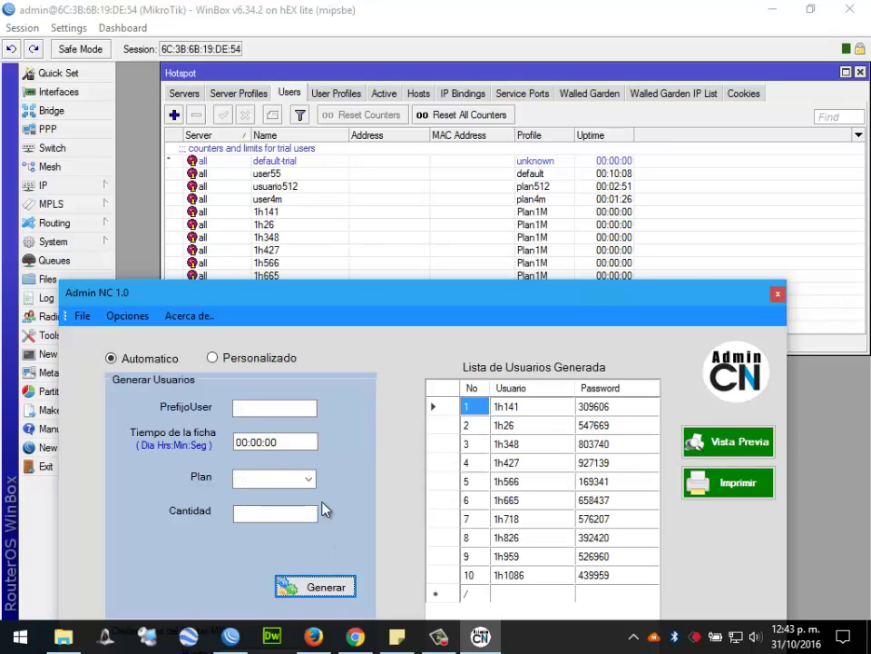
drag(370, 303, 378, 355)
double_click(376, 263)
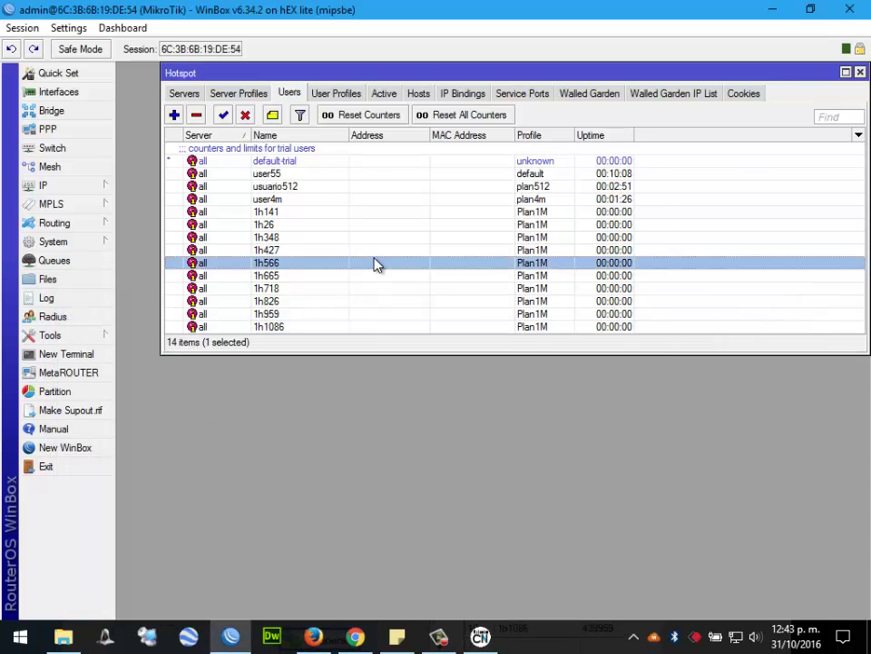
click(412, 249)
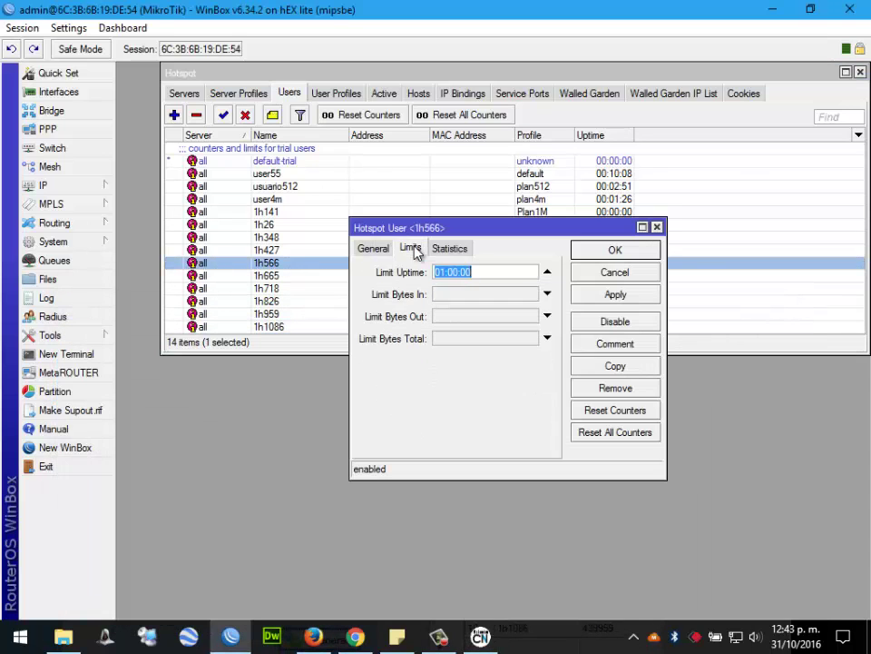
click(522, 272)
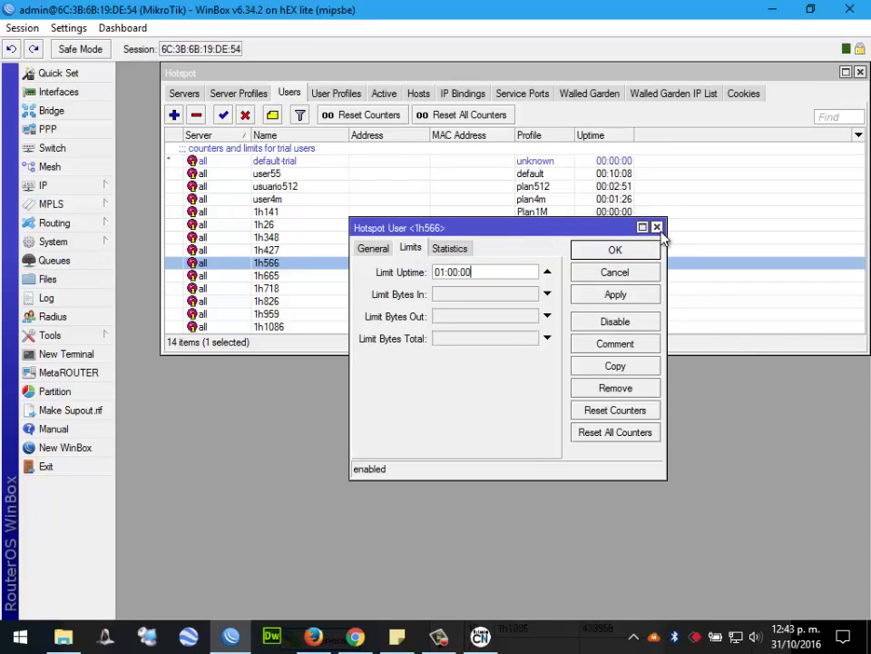
click(624, 277)
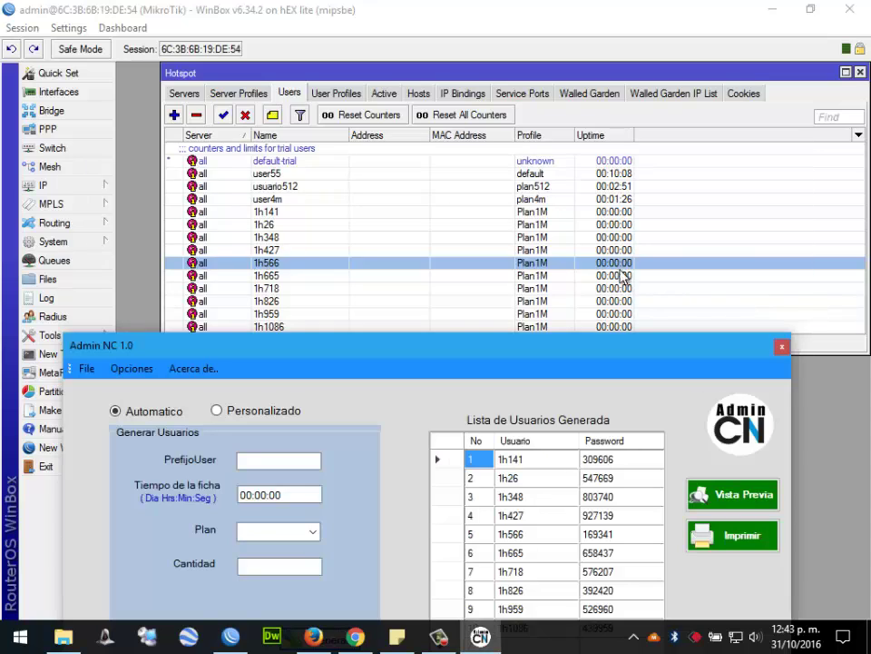
drag(480, 360, 520, 43)
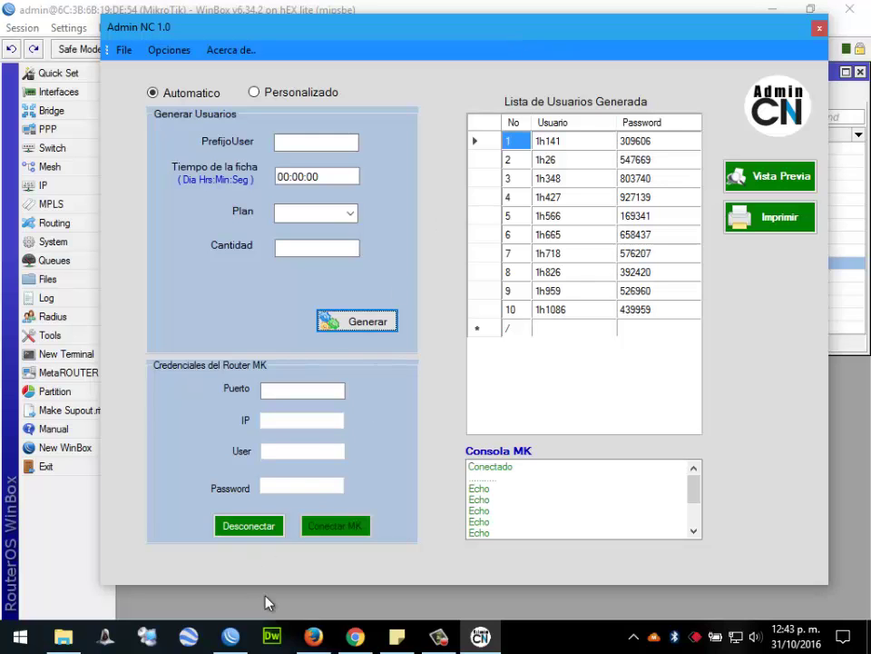
Step: Search pdf24 in Chrome and open the es.pdf24.org site
click(341, 643)
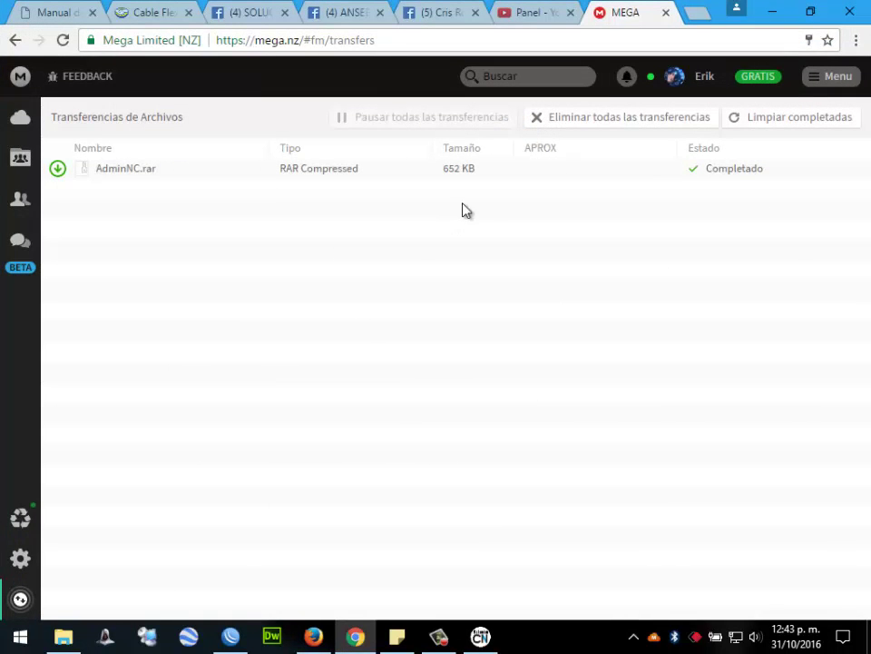
click(628, 40)
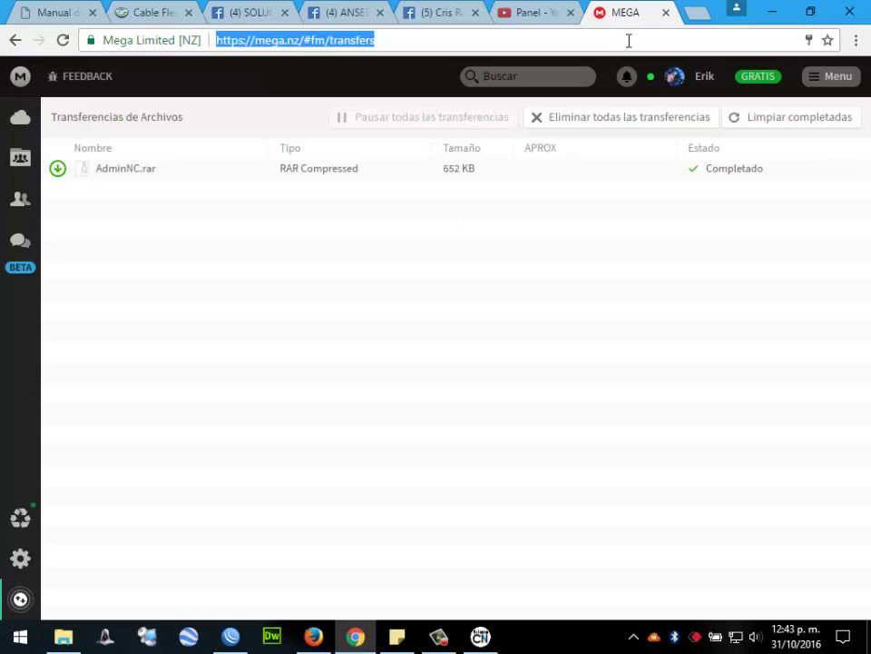
text(pdf)
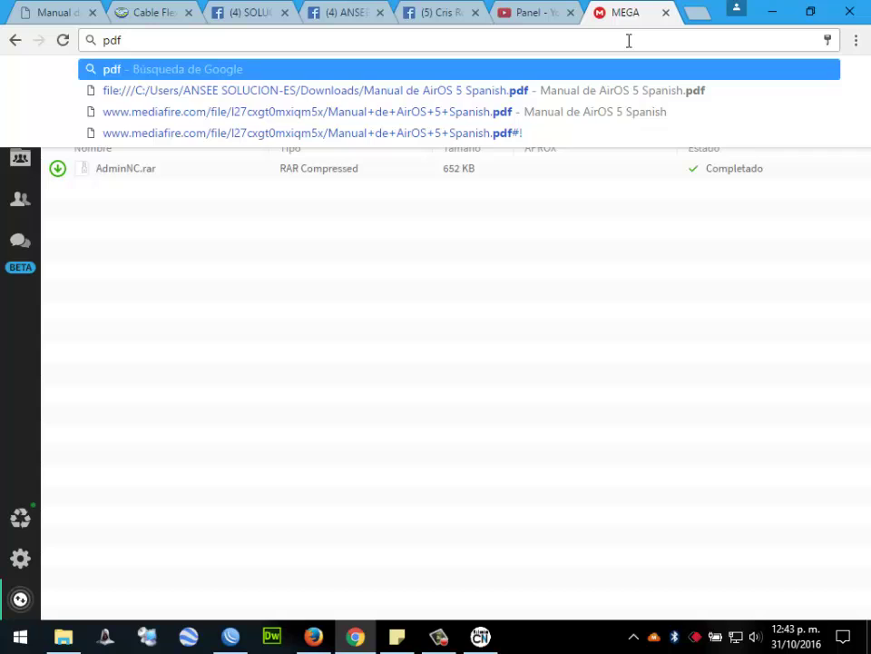
text(24)
key(Return)
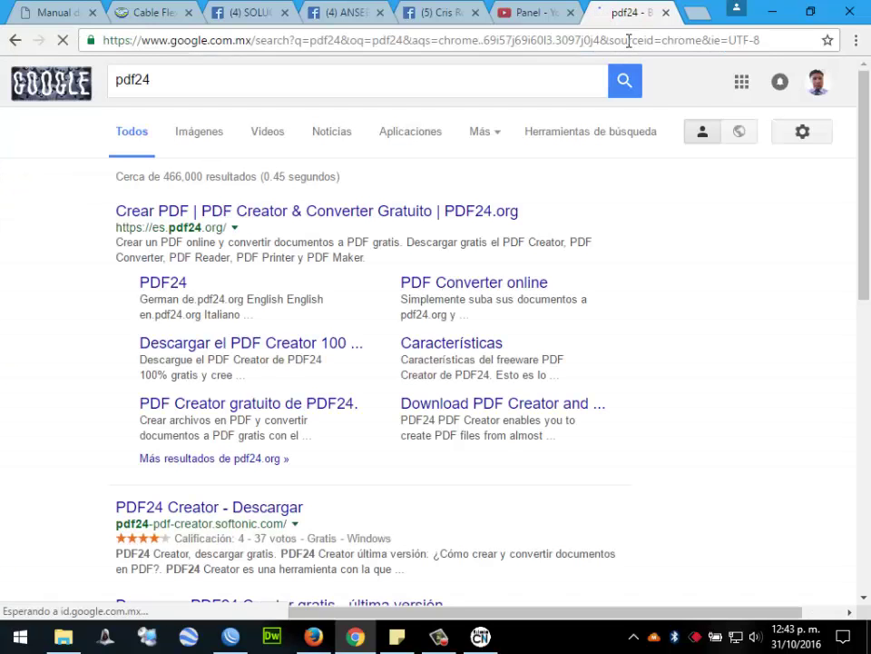
click(309, 223)
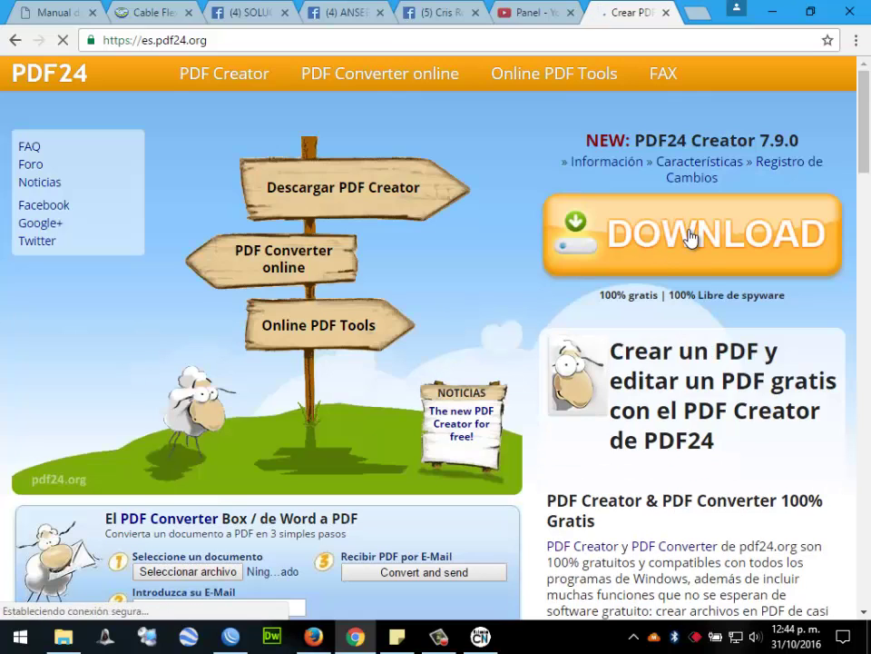
Step: Download PDF24 Creator 7.9.0 for private use, set it to open, and minimize Chrome
click(689, 237)
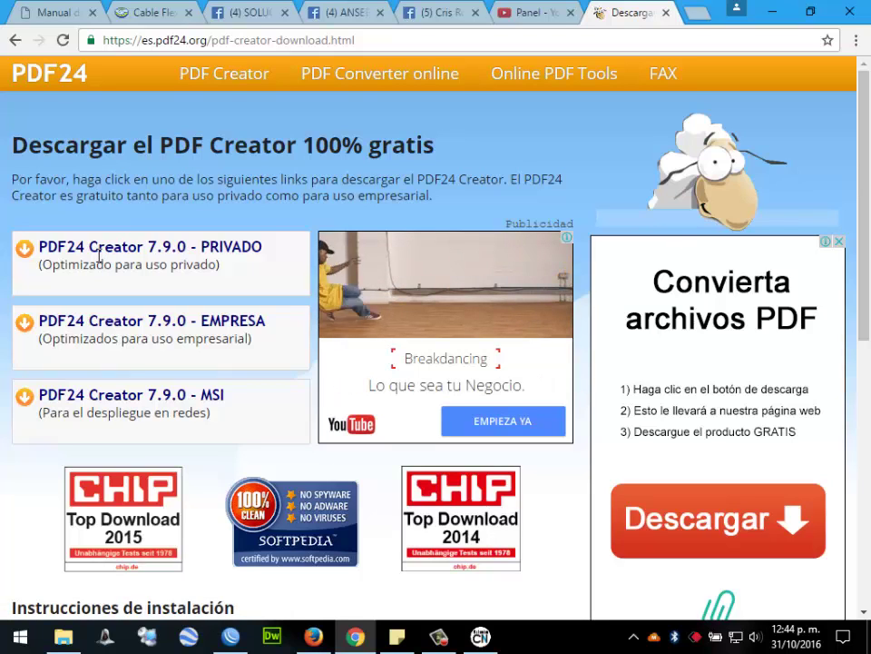
click(151, 249)
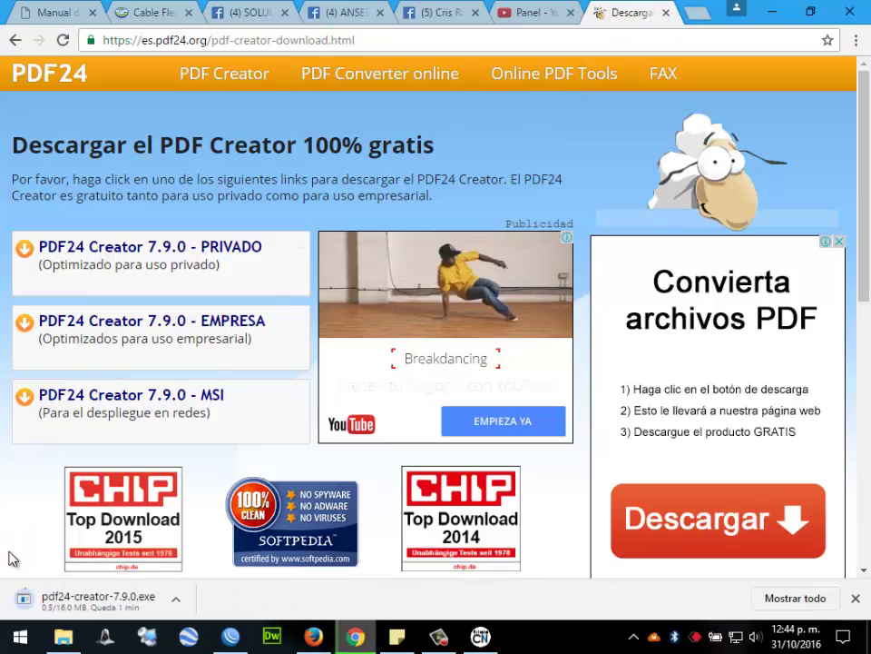
click(666, 12)
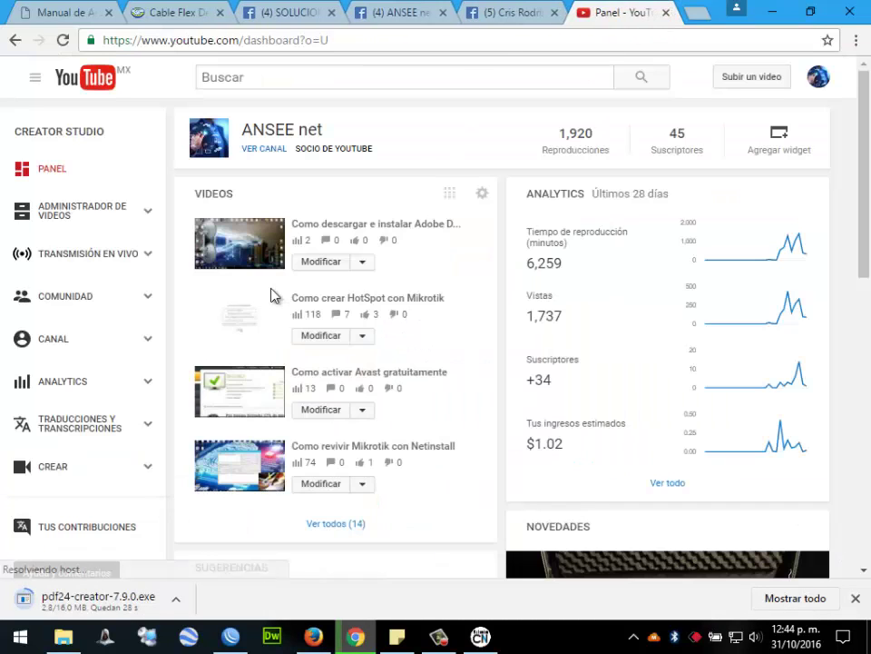
click(70, 606)
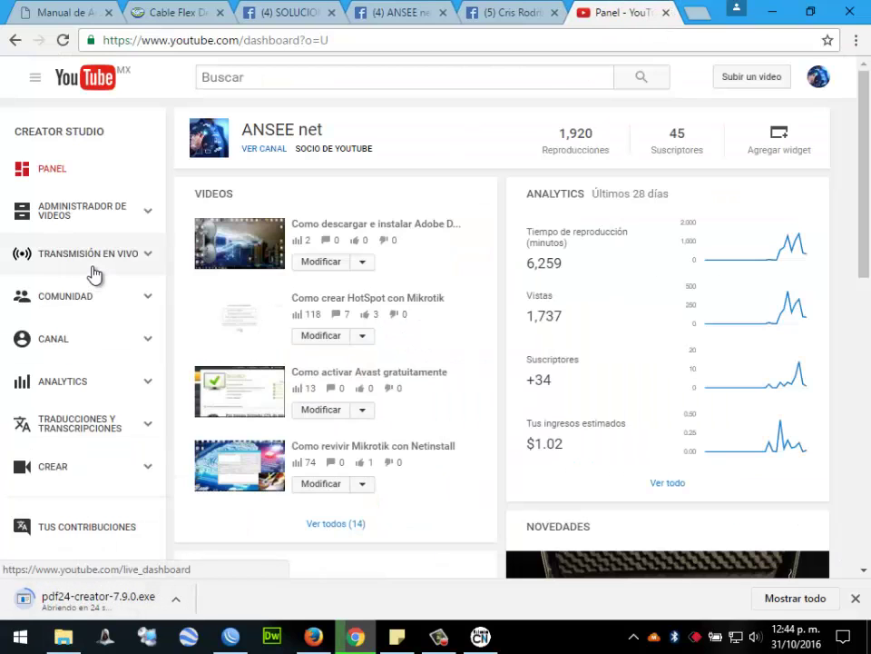
click(770, 11)
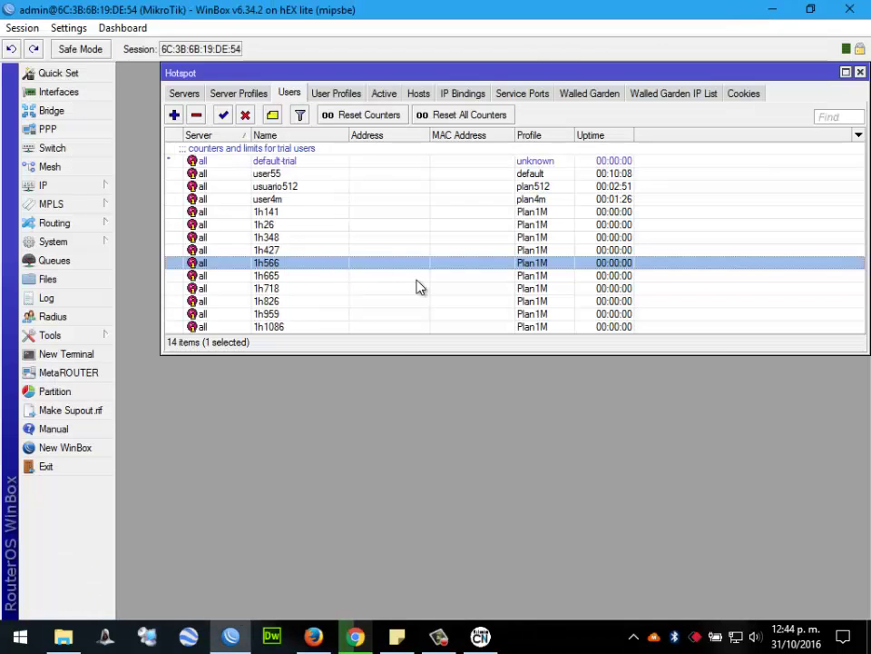
Step: Drag the Hotspot window's bottom edge down so all 14 users fit
mouse_move(480, 635)
drag(410, 346, 409, 393)
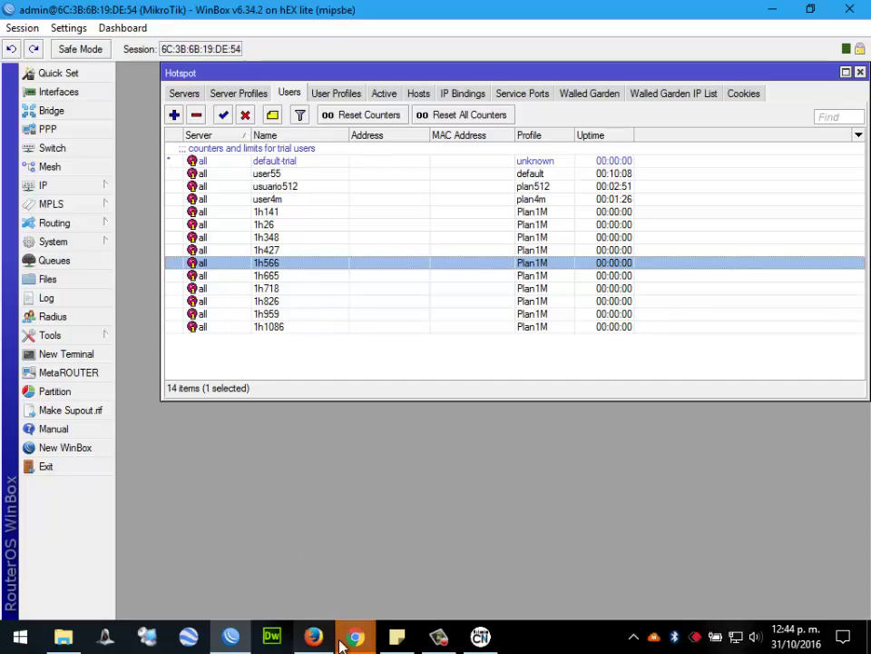
Step: Run pdf24-creator-7.9.0.exe, accept the licence, install through Finalizar, and minimize Chrome
mouse_move(367, 628)
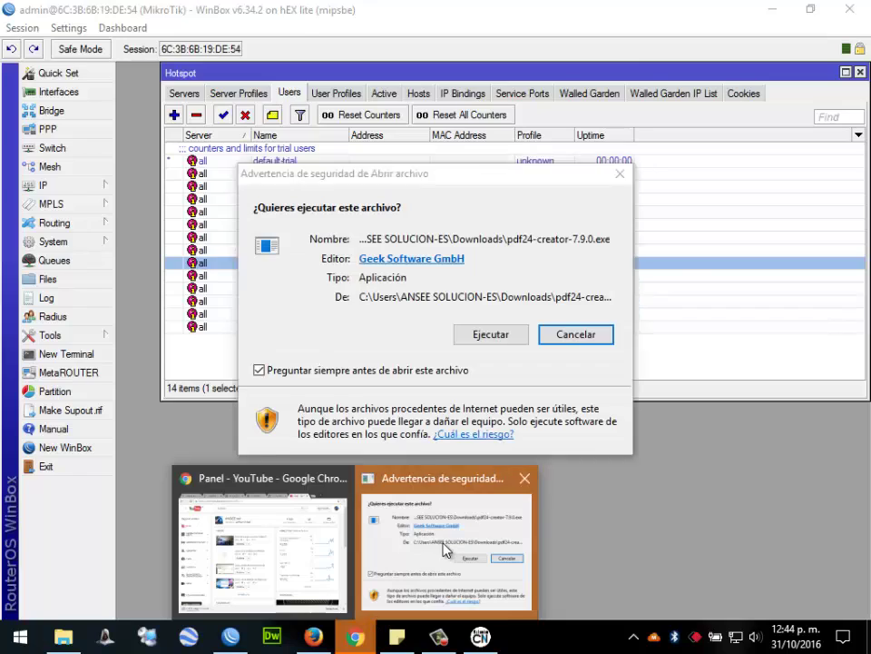
click(444, 548)
click(517, 340)
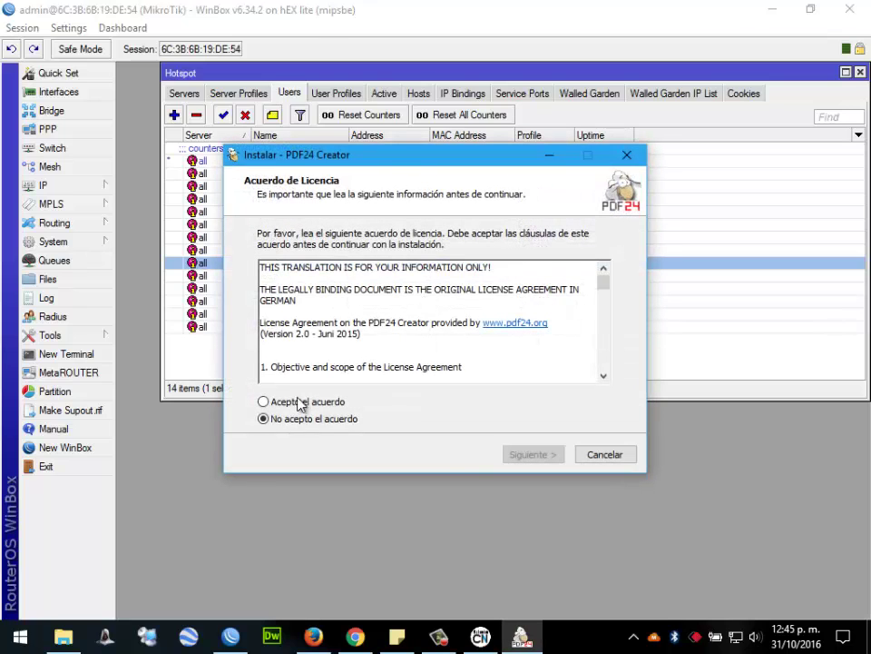
click(327, 405)
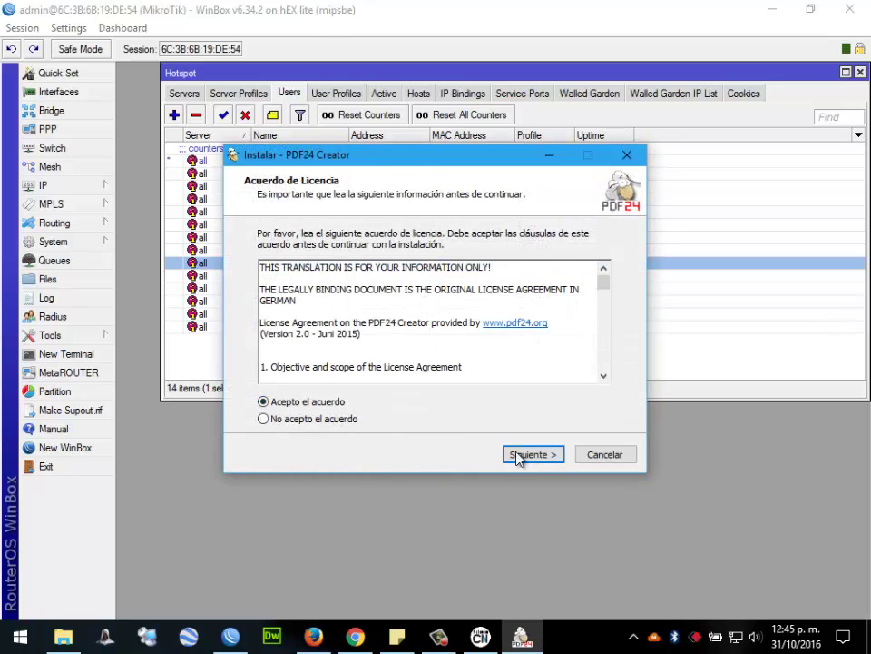
click(541, 456)
click(539, 456)
click(540, 455)
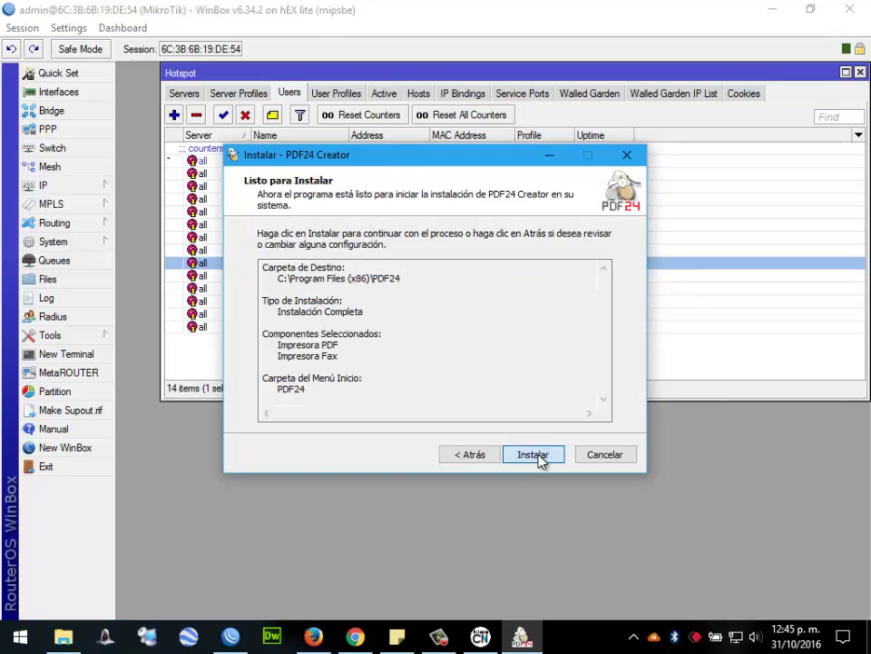
click(535, 456)
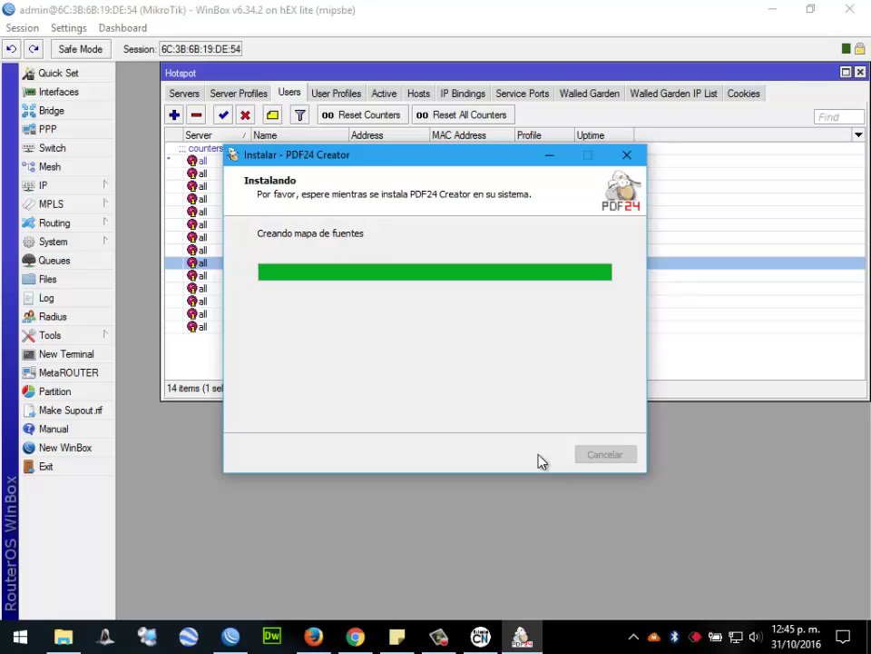
click(541, 462)
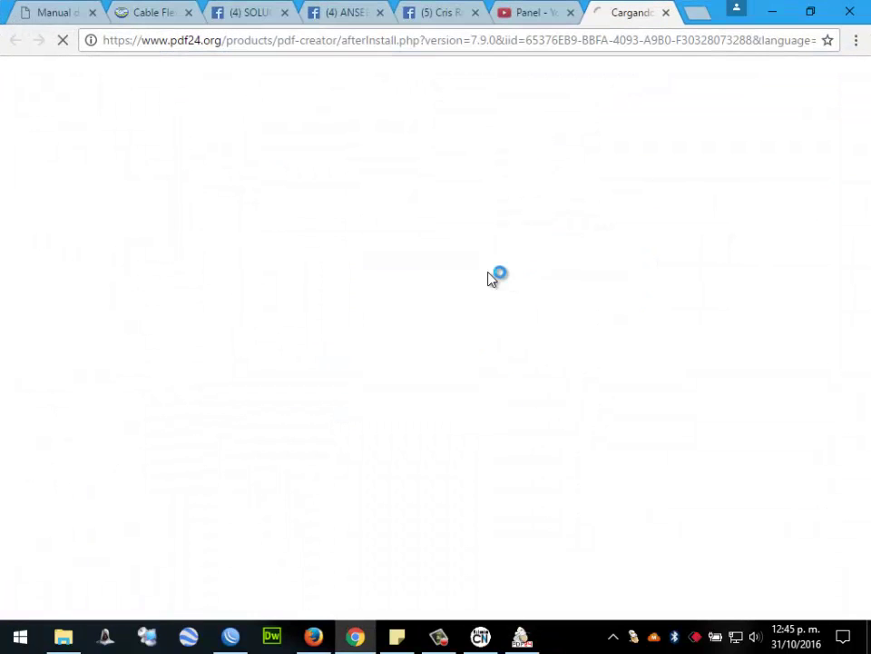
click(776, 12)
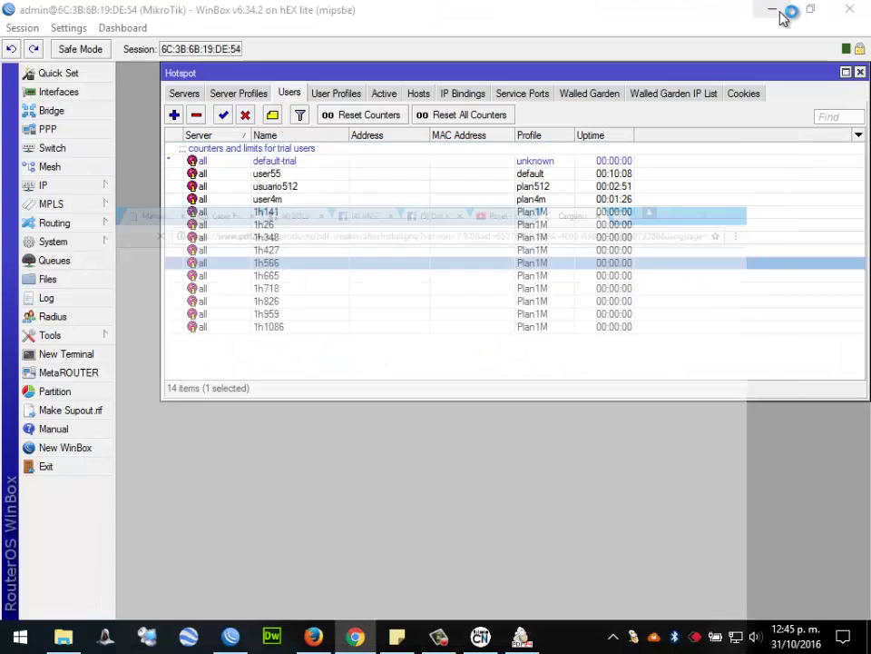
Step: View the ZONA WIFI ticket preview enlarged at 150%, close it, and open Opciones
click(480, 638)
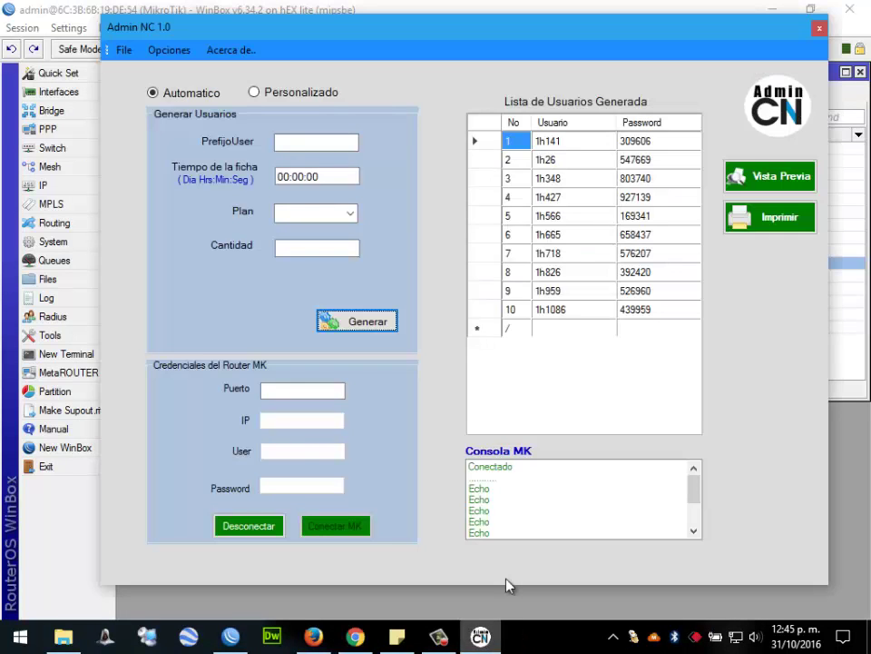
click(759, 179)
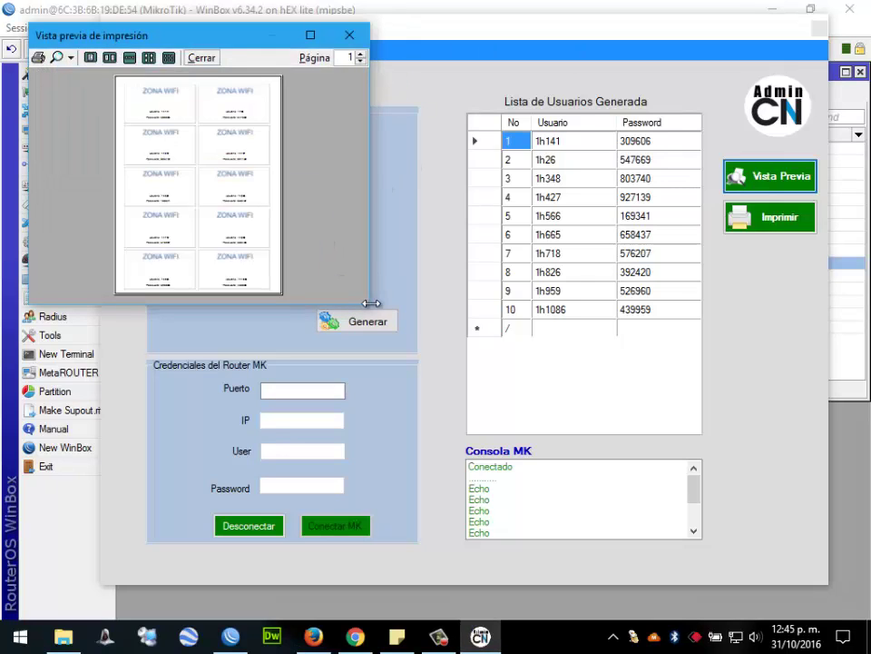
drag(371, 303, 531, 453)
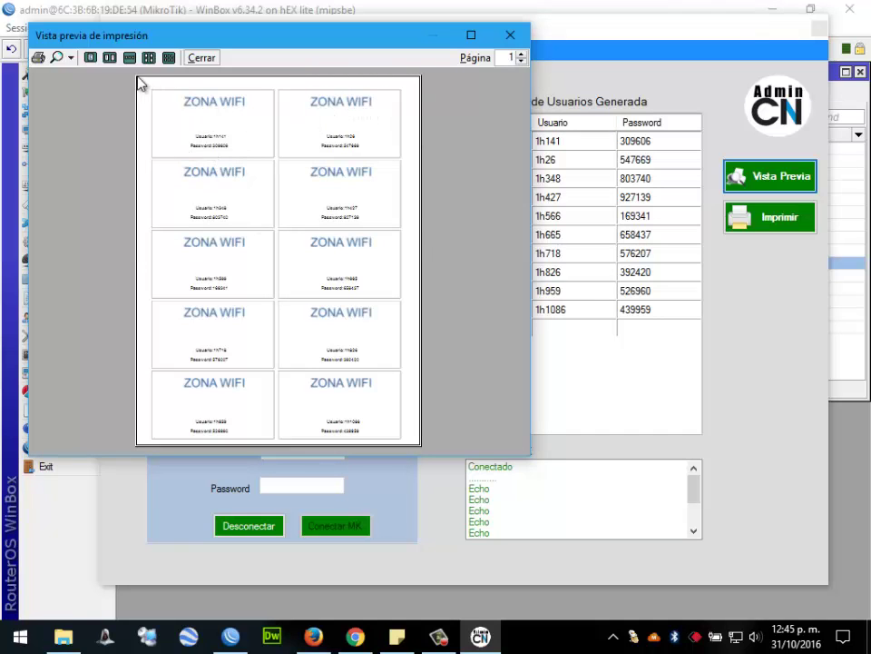
click(71, 53)
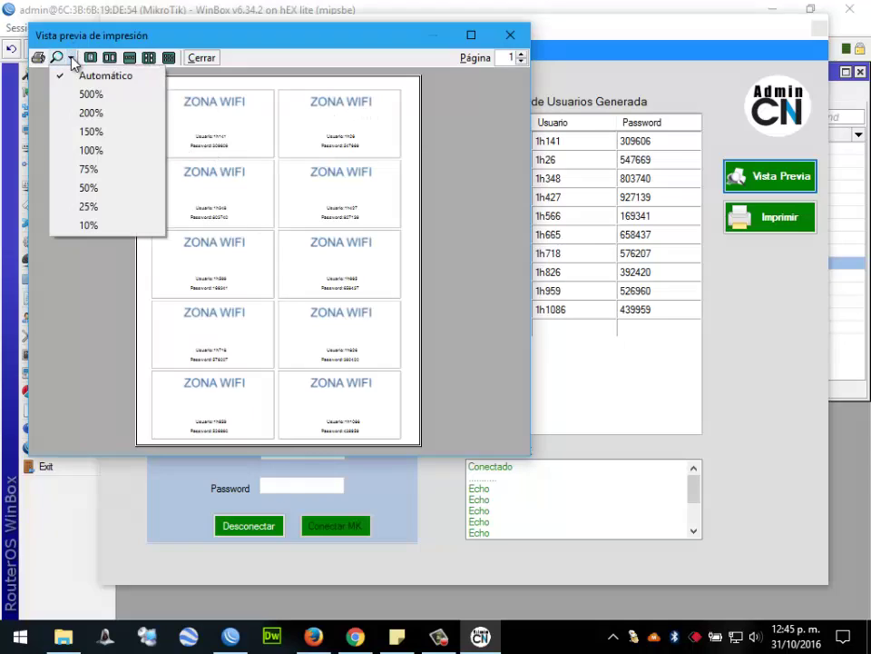
click(89, 131)
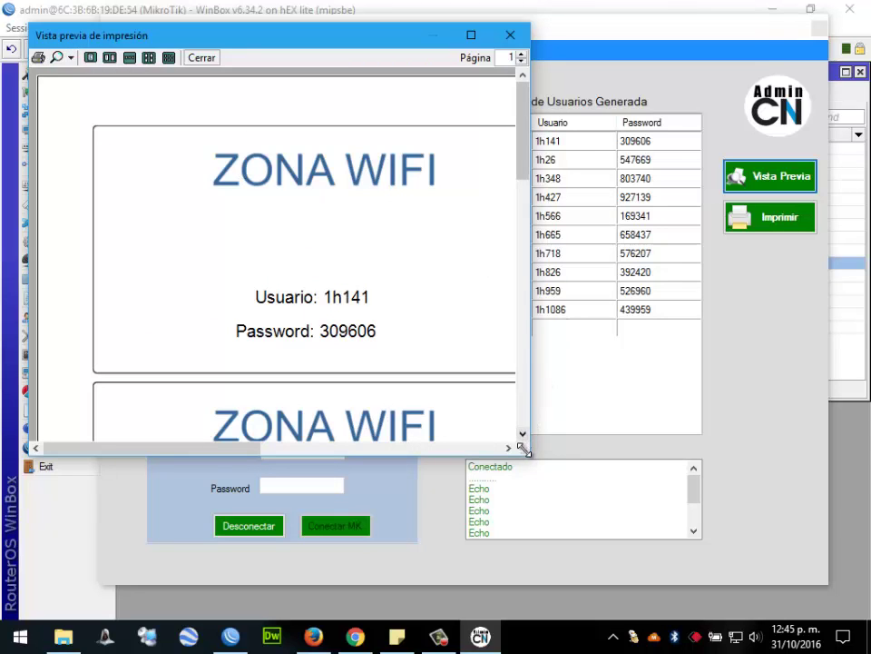
drag(527, 450, 775, 624)
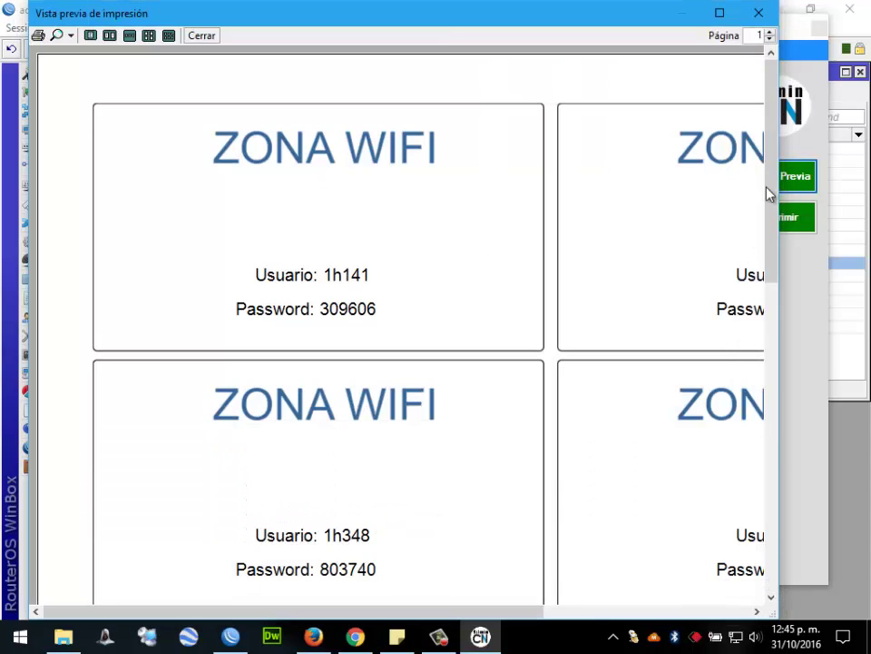
scroll(775, 176, down, 3)
scroll(774, 173, up, 2)
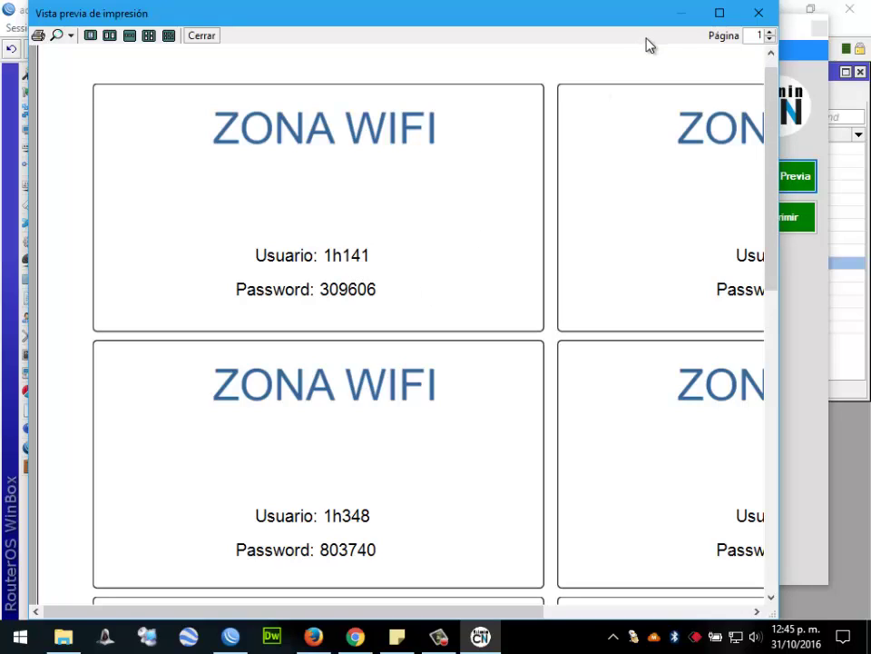
click(757, 15)
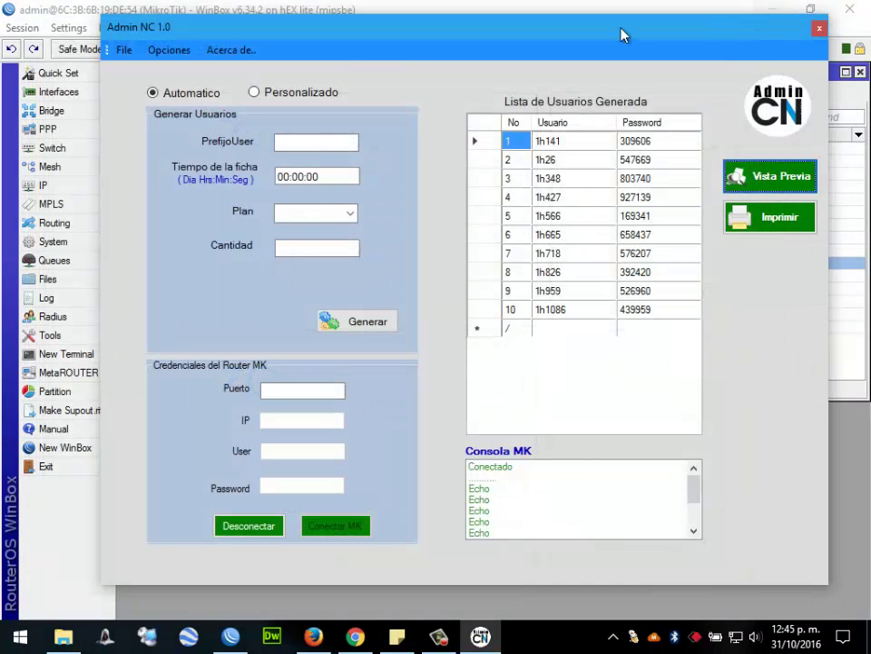
click(172, 51)
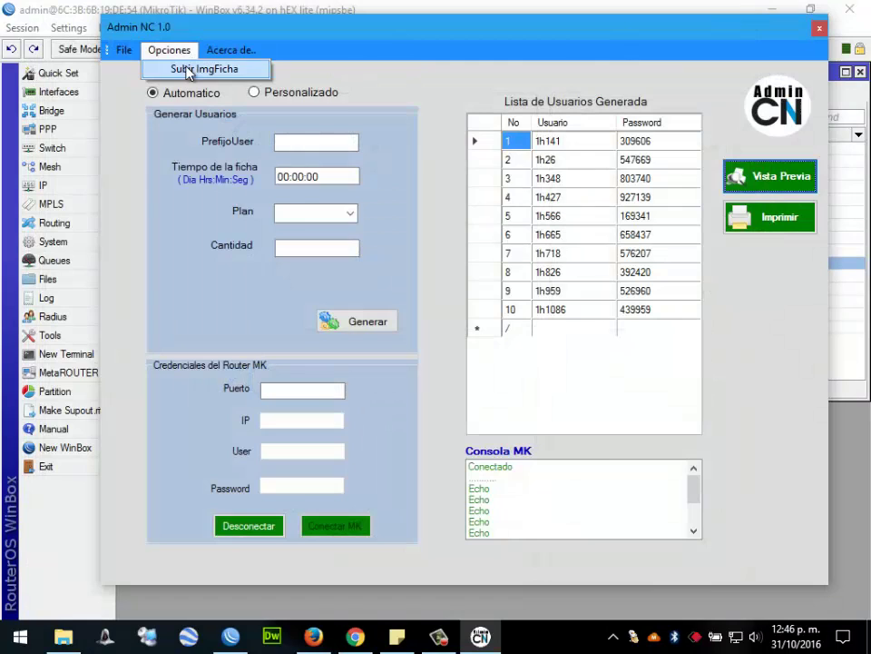
Step: Load Documentos > mampara raton > Proyectos > Fichas.png as the ticket image, commented 'Valido 1h por $5'
click(188, 70)
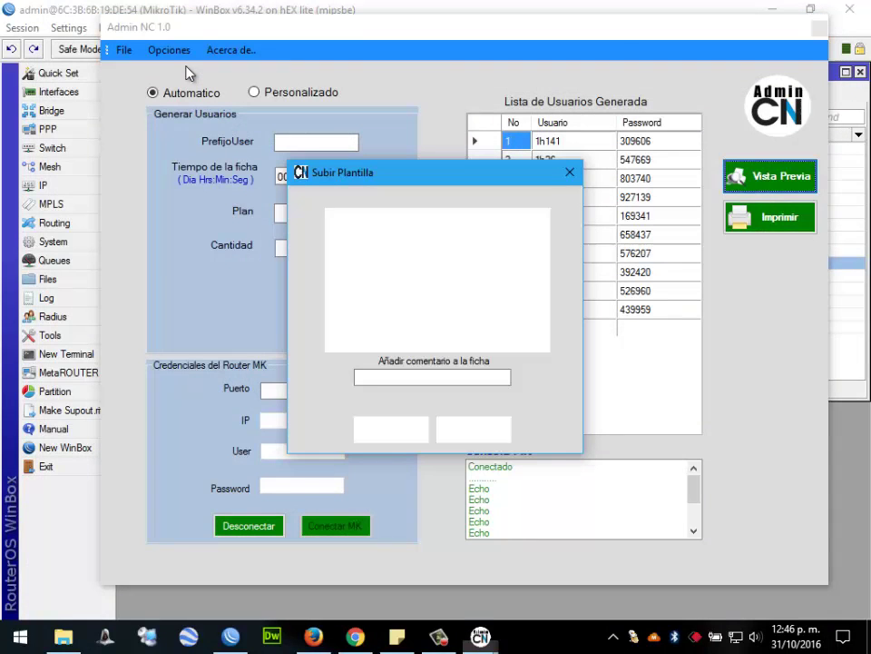
click(426, 380)
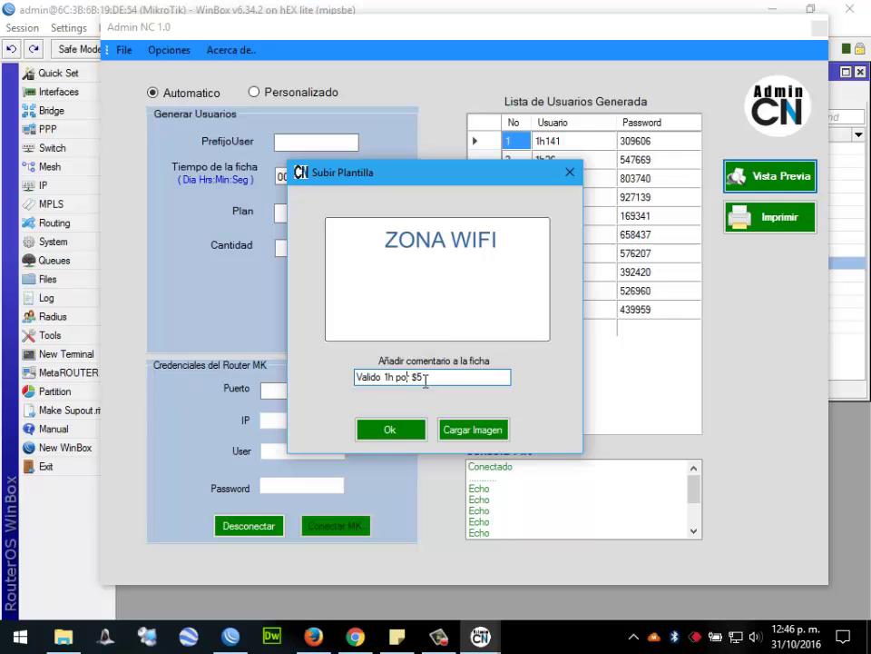
click(465, 431)
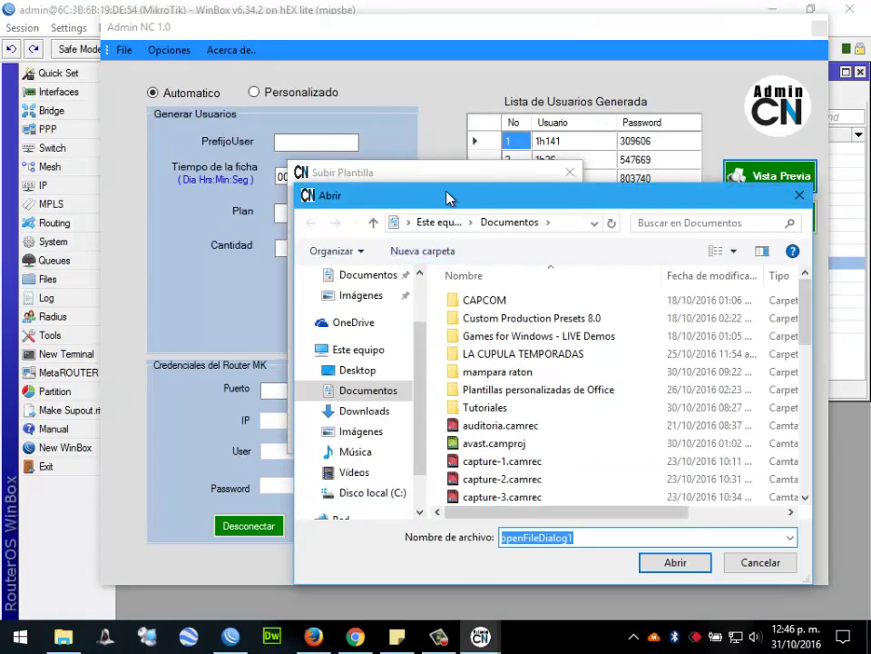
double_click(447, 196)
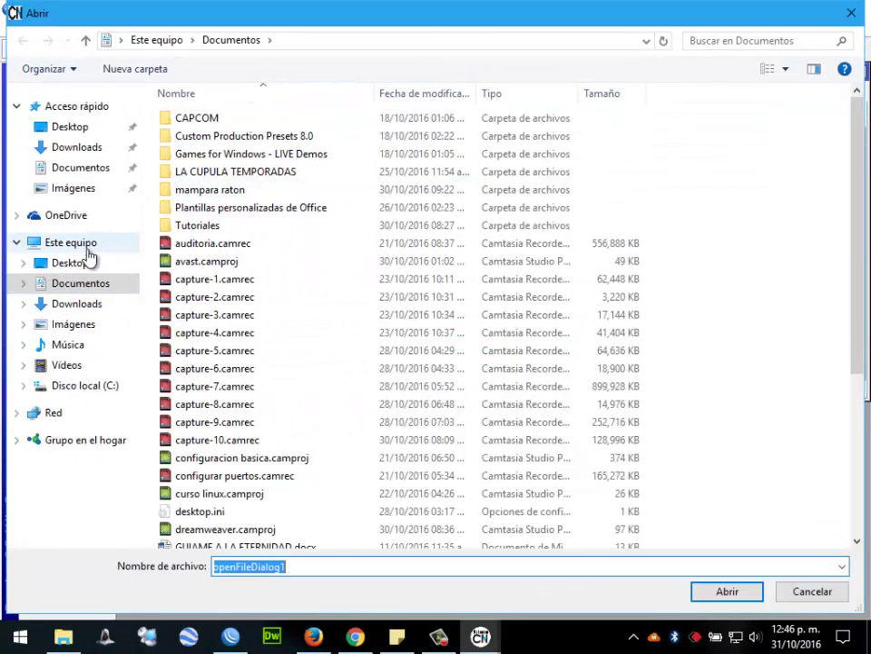
click(80, 284)
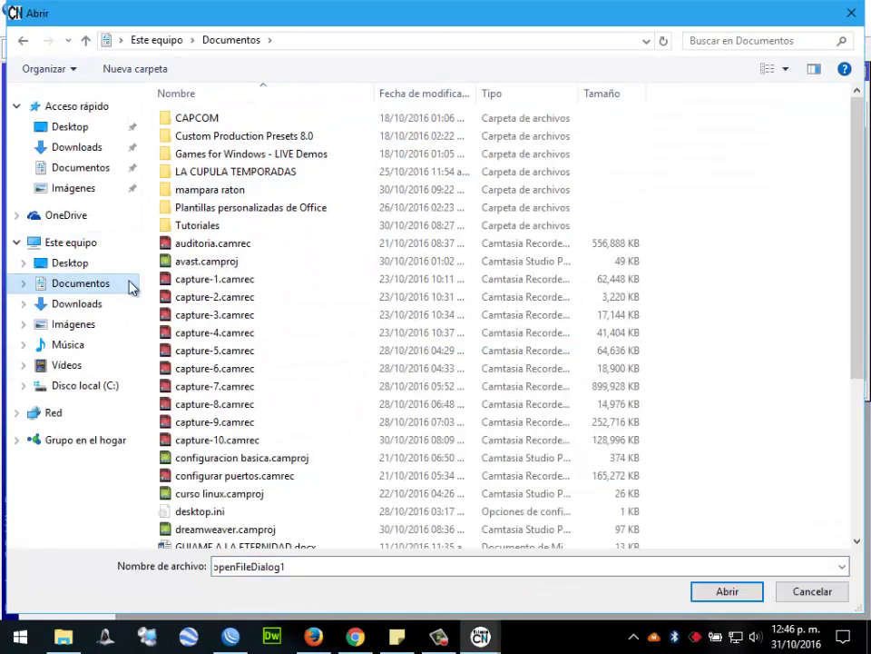
click(217, 192)
double_click(220, 195)
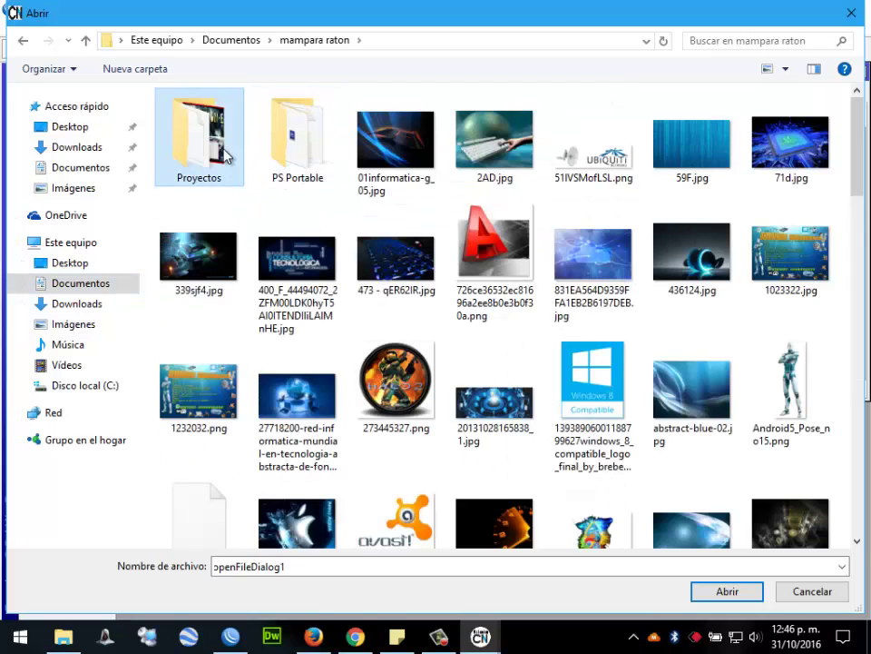
double_click(227, 156)
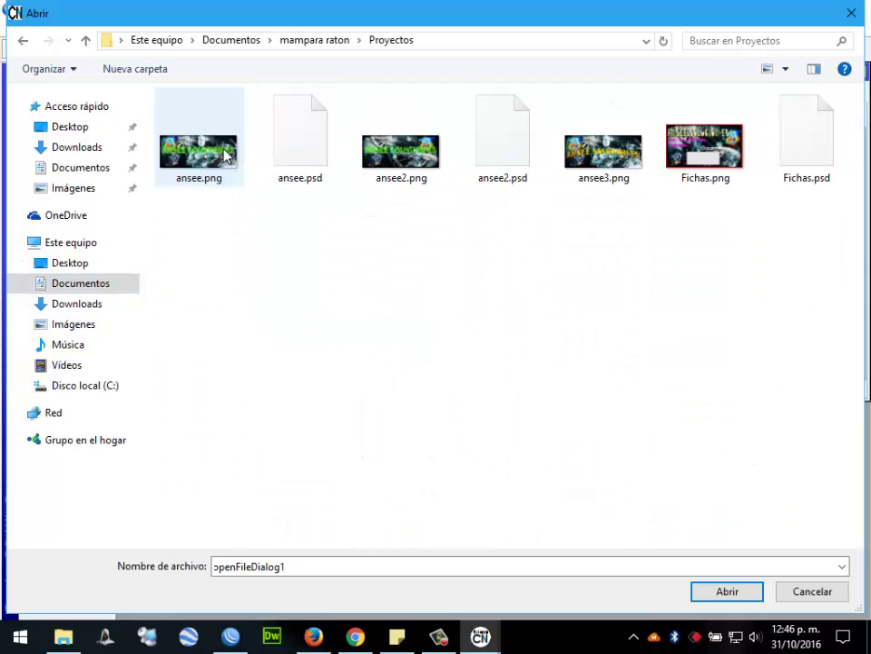
double_click(705, 150)
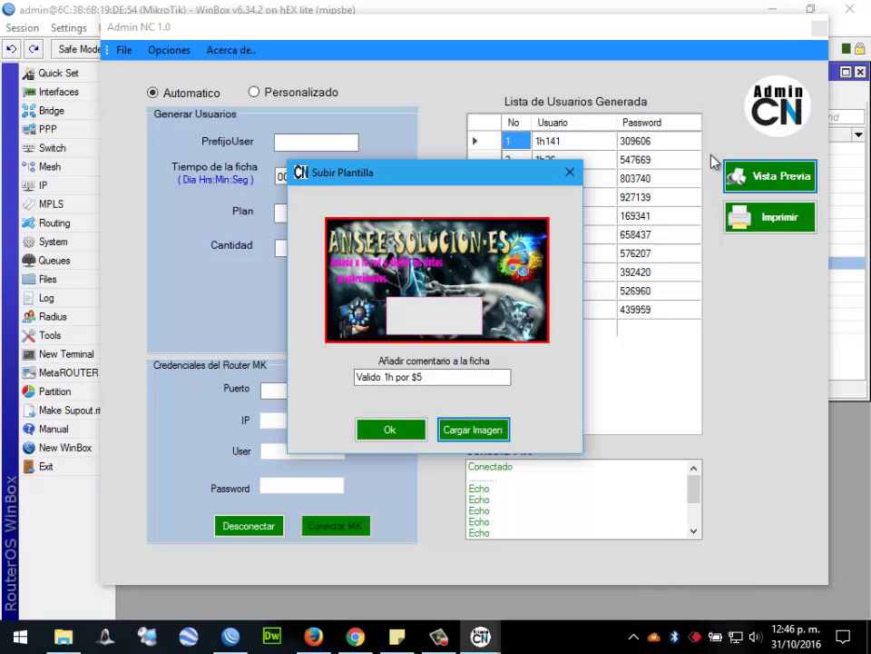
click(413, 430)
Step: Preview the tickets, add leading spaces to the 'Valido 1h por $5' comment in Subir ImgFicha, and re-preview
click(785, 187)
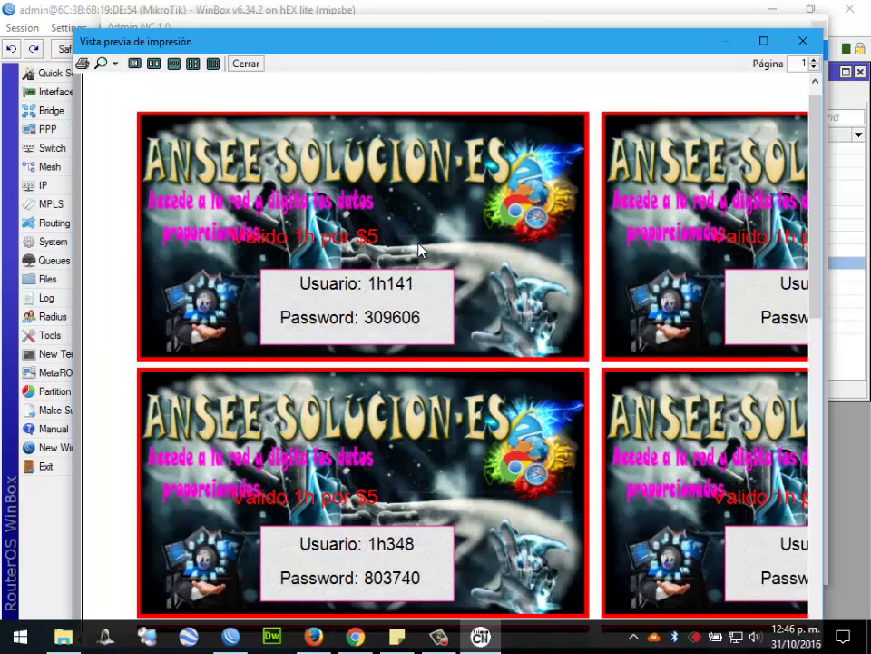
click(799, 47)
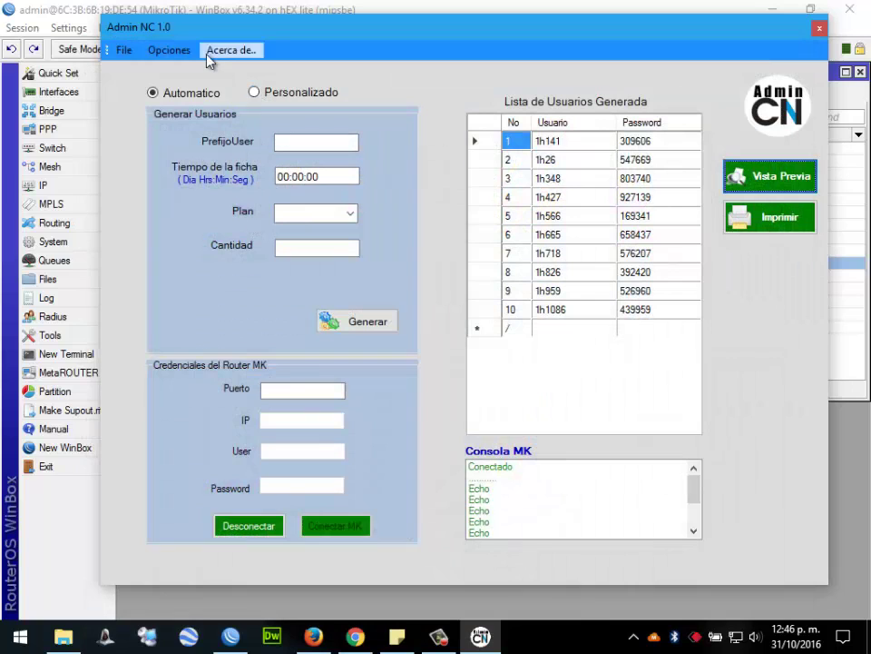
click(169, 50)
click(201, 70)
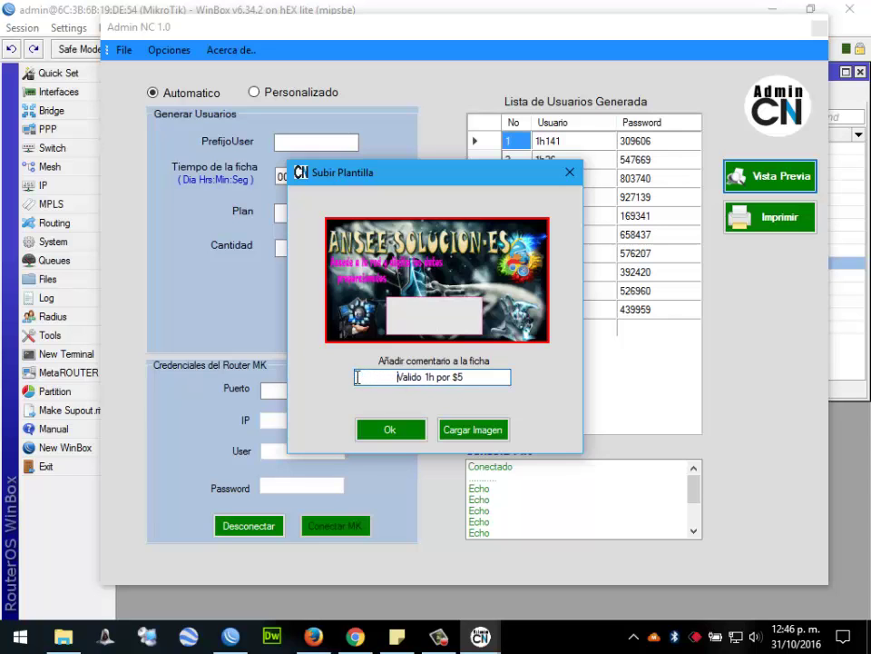
click(389, 431)
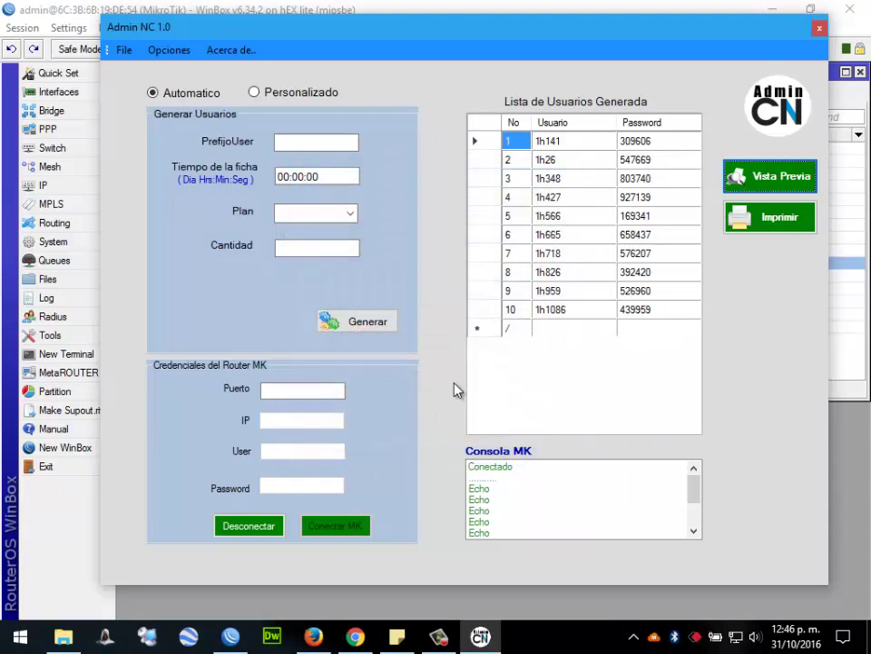
click(740, 174)
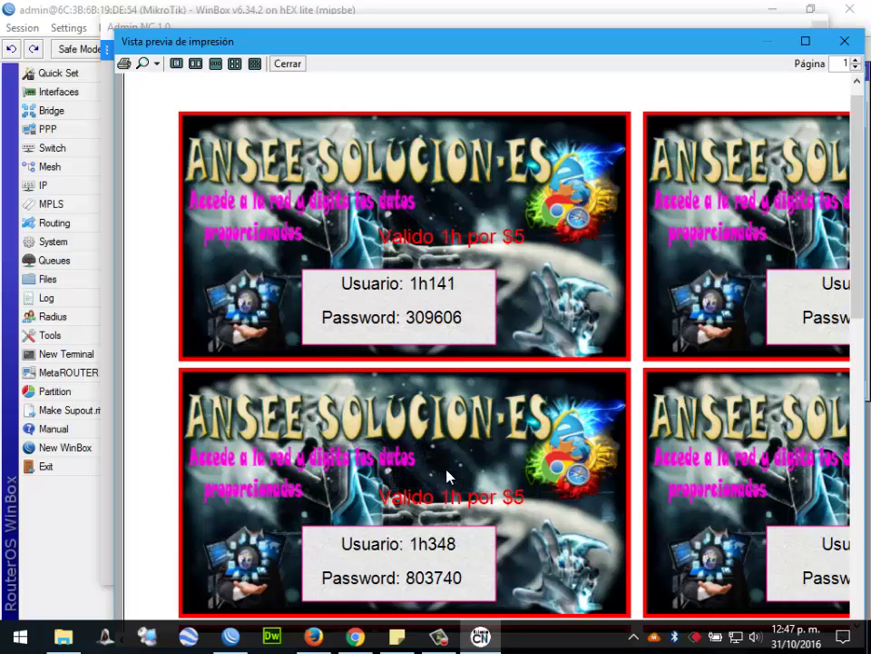
click(835, 45)
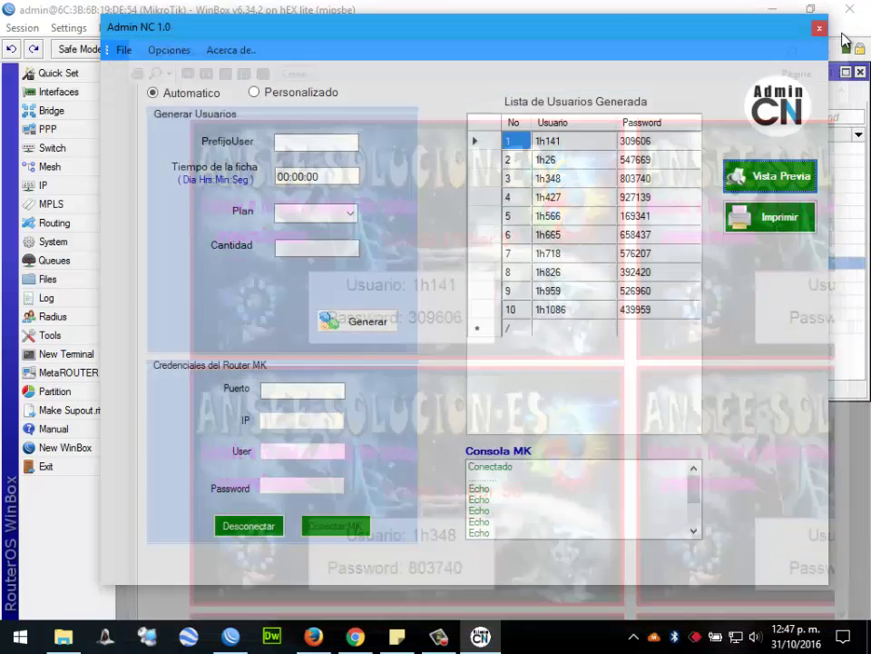
Step: Print the ticket list to a PDF named 1h saved on the Desktop
click(801, 226)
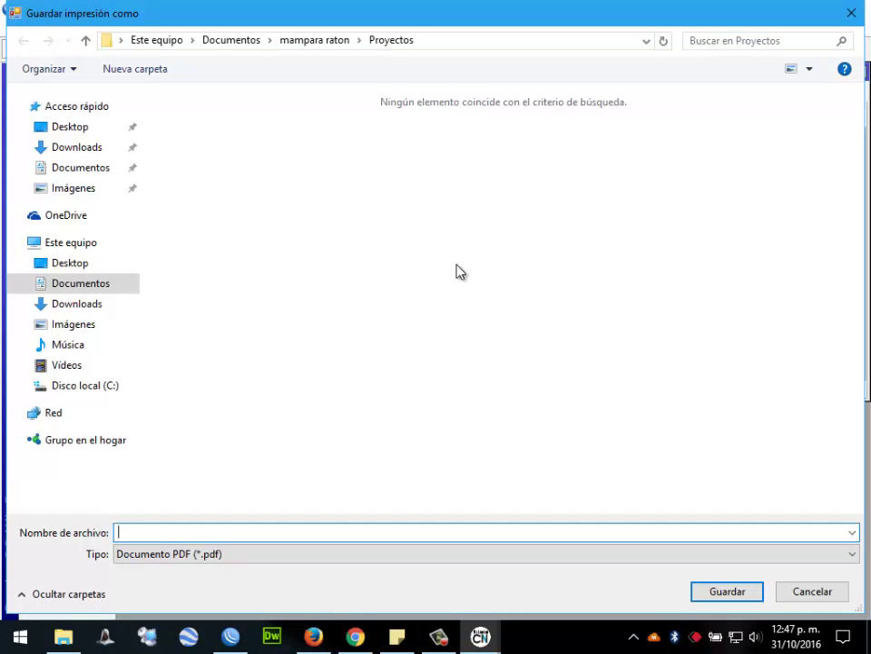
click(91, 138)
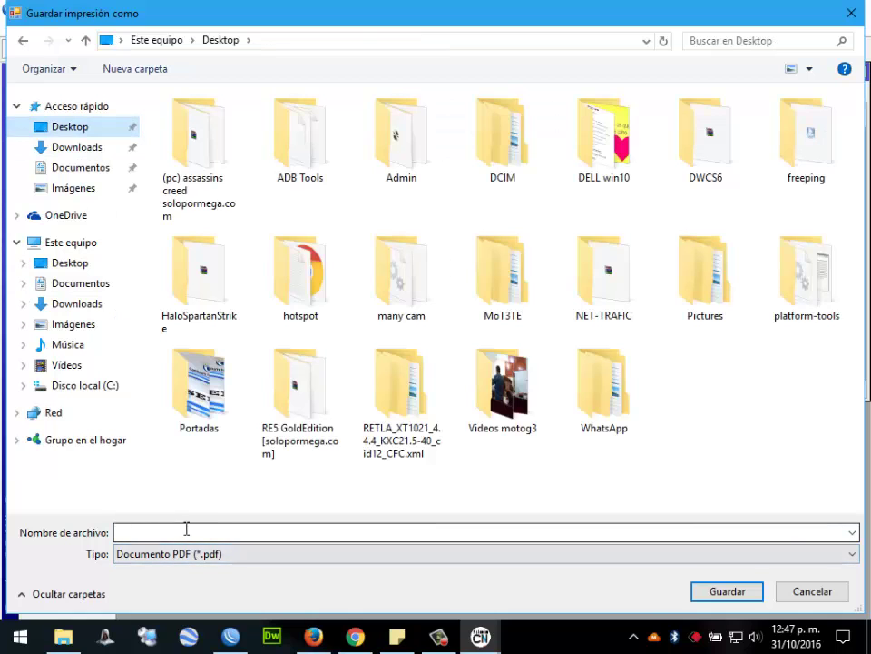
click(186, 528)
text(1h)
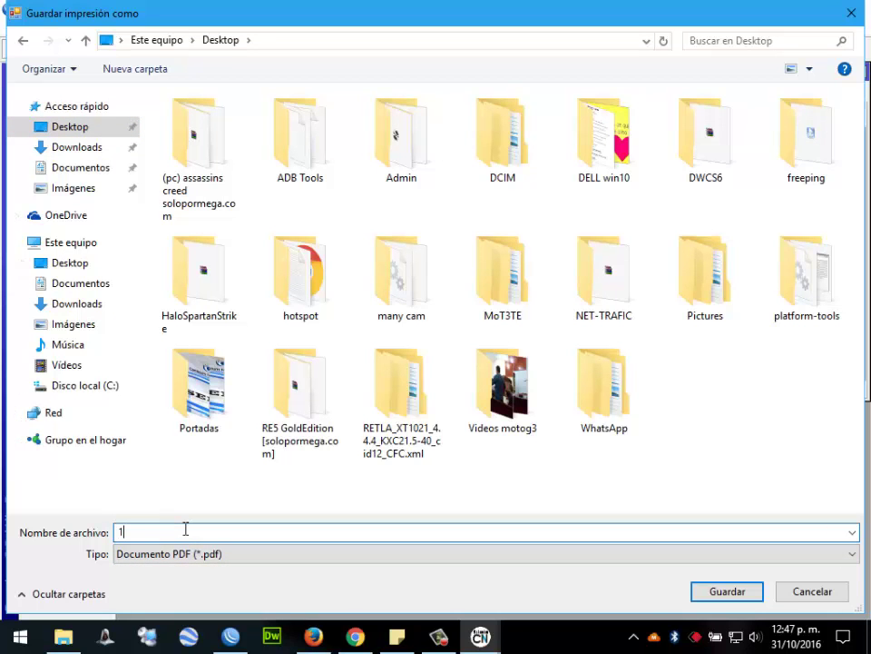
click(728, 591)
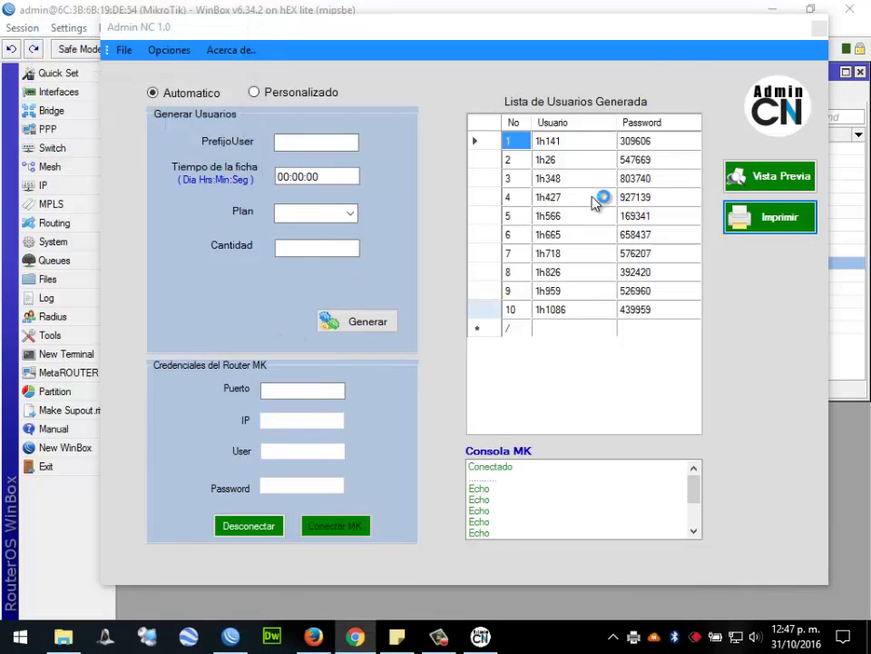
Step: Minimize Admin NC and WinBox and move Admin NC down to expose the desktop icons
click(778, 13)
click(778, 13)
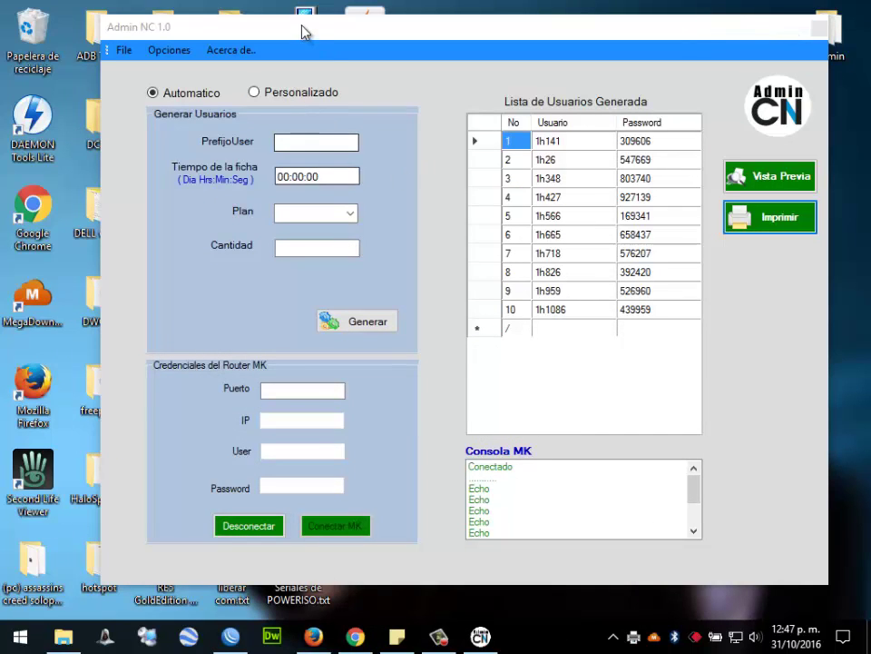
drag(304, 33, 405, 452)
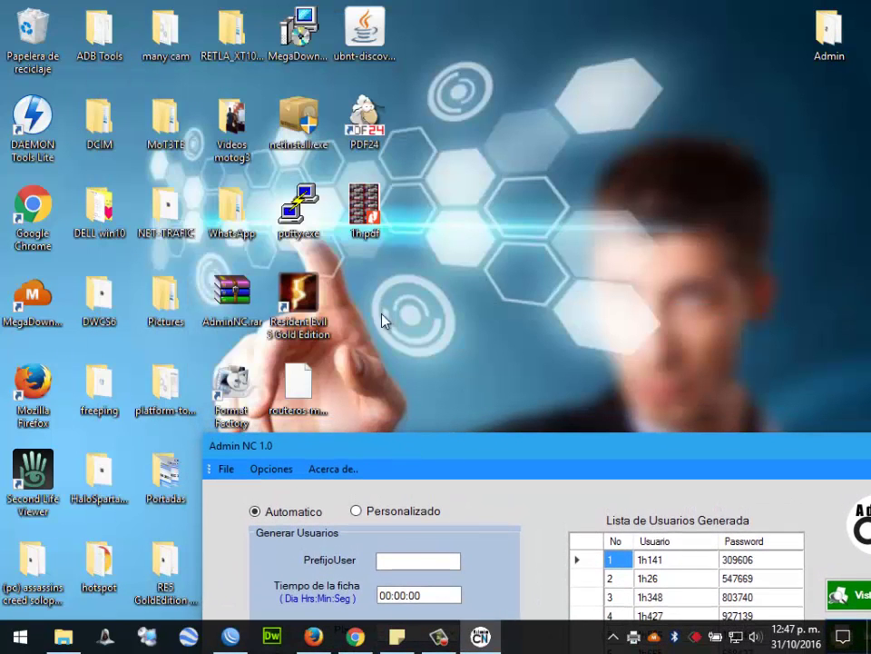
Step: Open 1h.pdf from the desktop in Nitro Pro 9 and move Admin NC back to the top-left
double_click(374, 214)
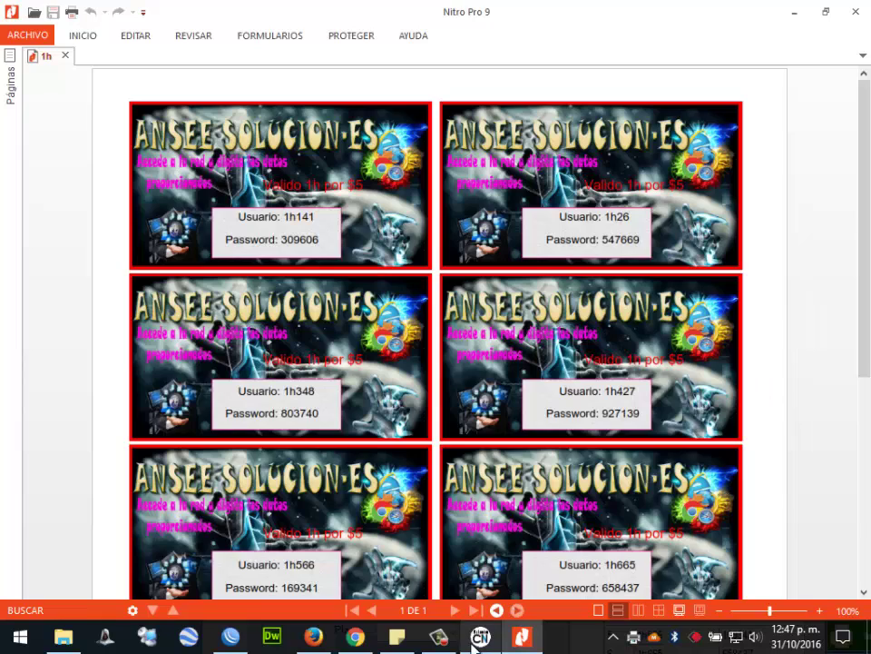
drag(639, 446, 517, 31)
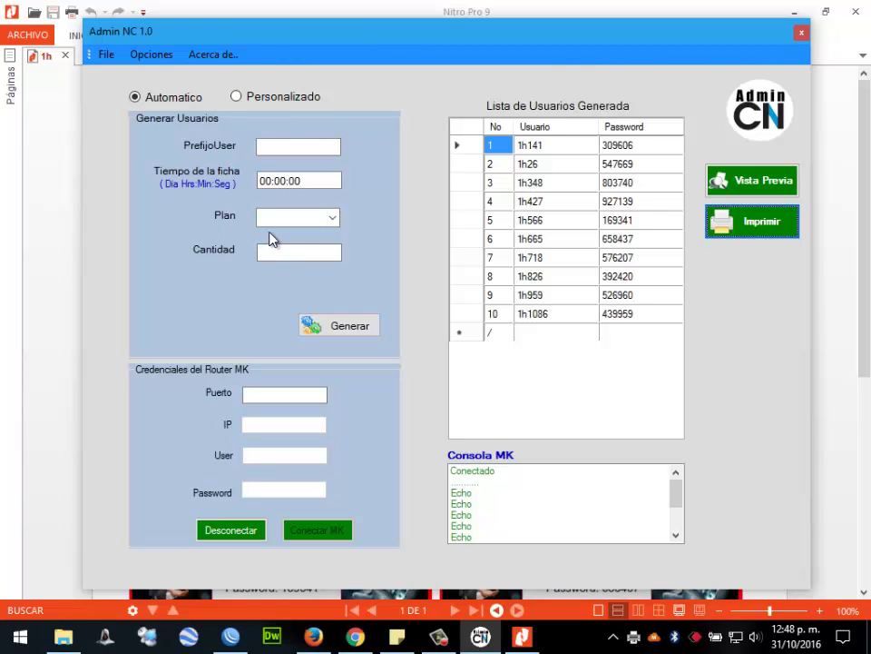
click(334, 219)
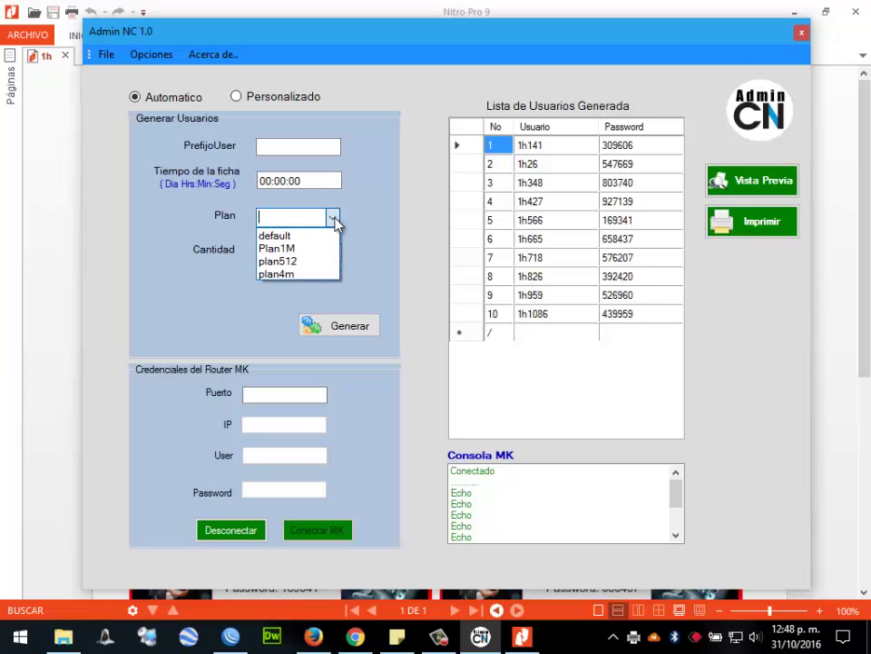
Step: Close the plan list and change the voucher time field to 02
click(334, 221)
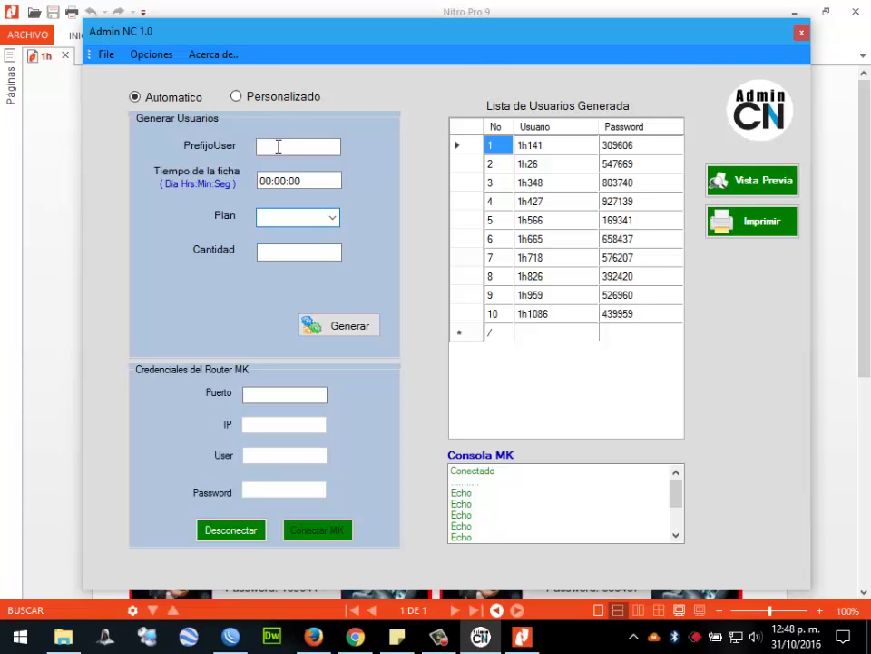
click(276, 146)
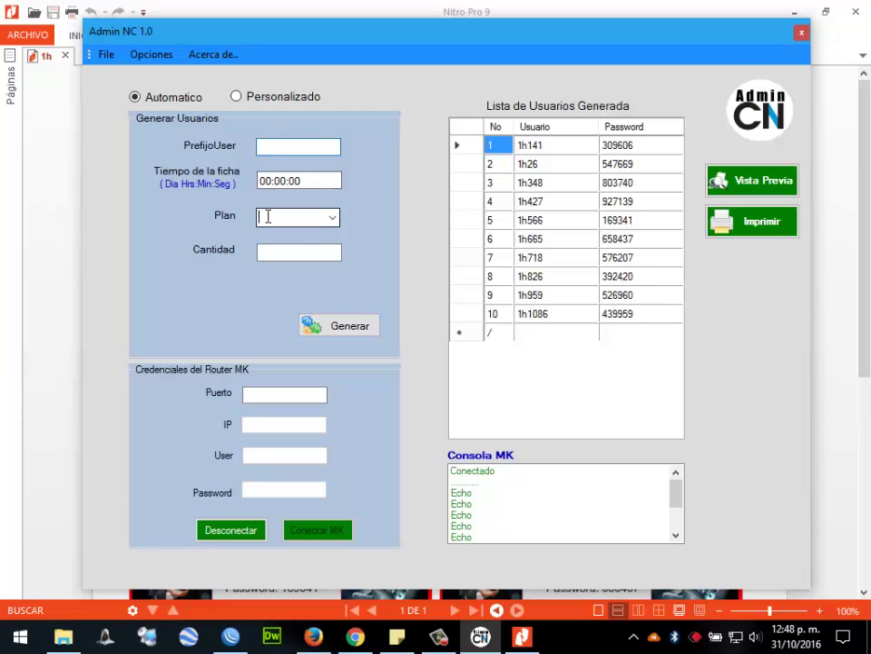
click(267, 251)
click(268, 180)
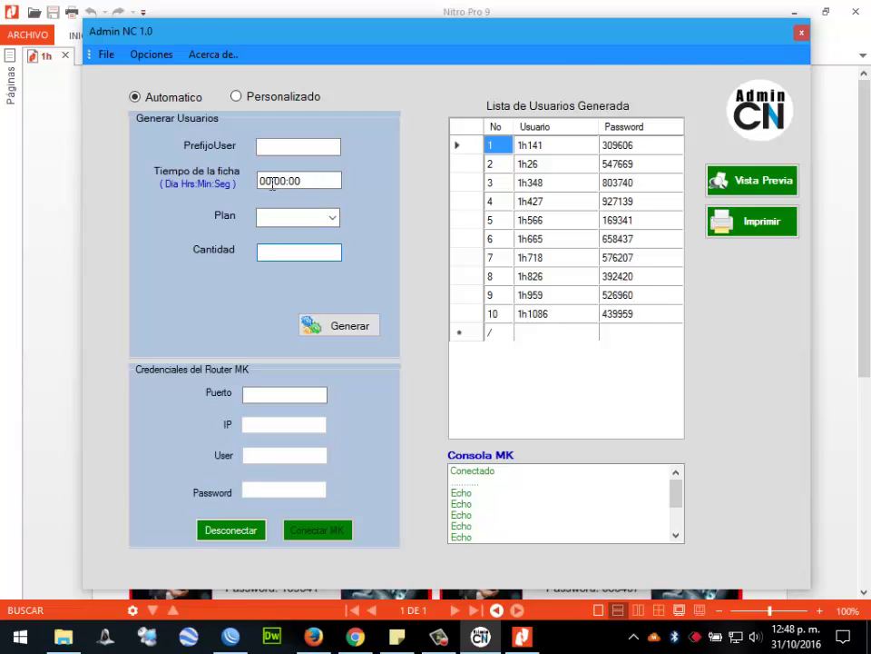
text(02)
Step: Generate a Personalizado user with its own name and password, 03:00:00 voucher time and plan4m
click(236, 97)
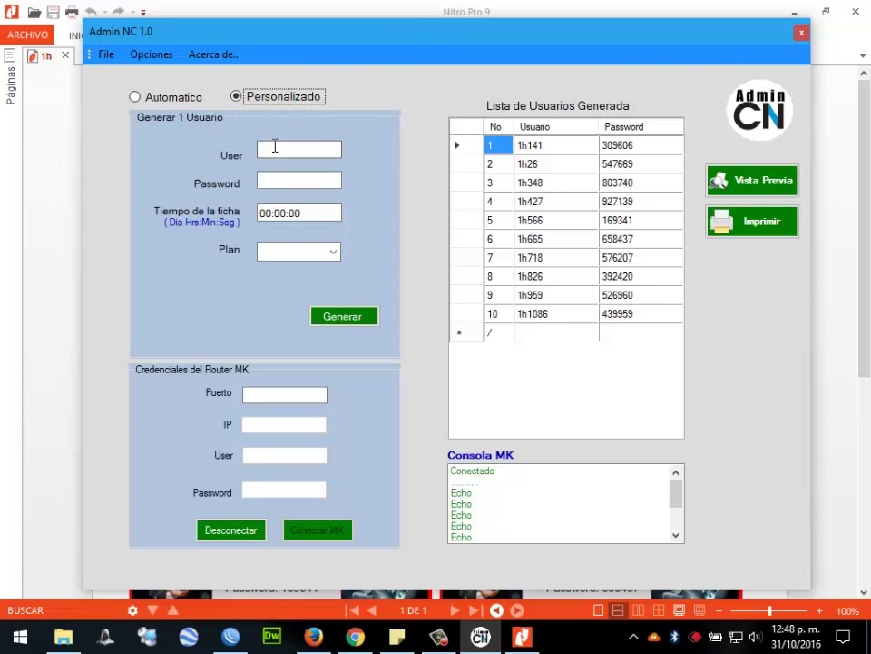
click(277, 148)
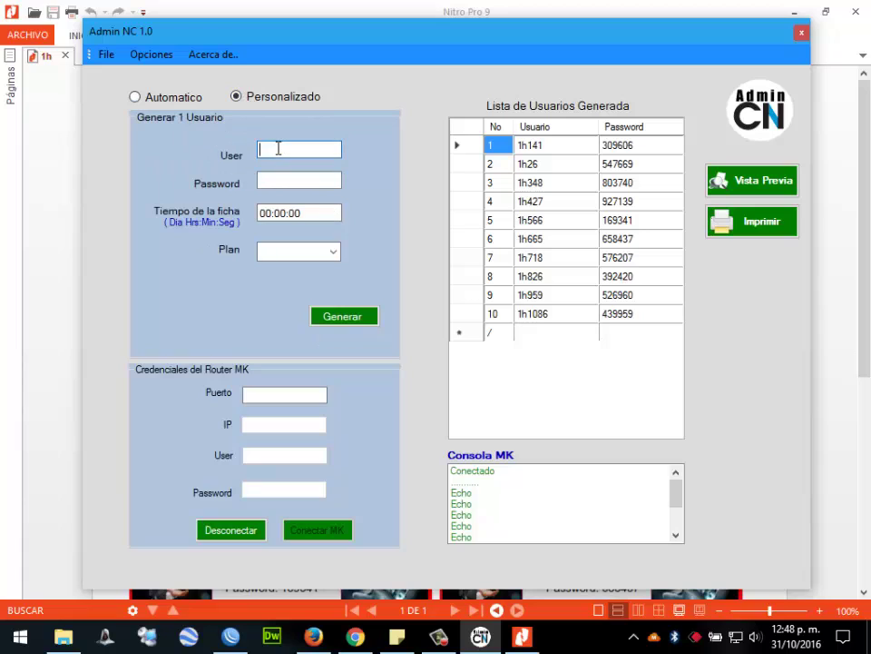
text(ermanet)
click(281, 180)
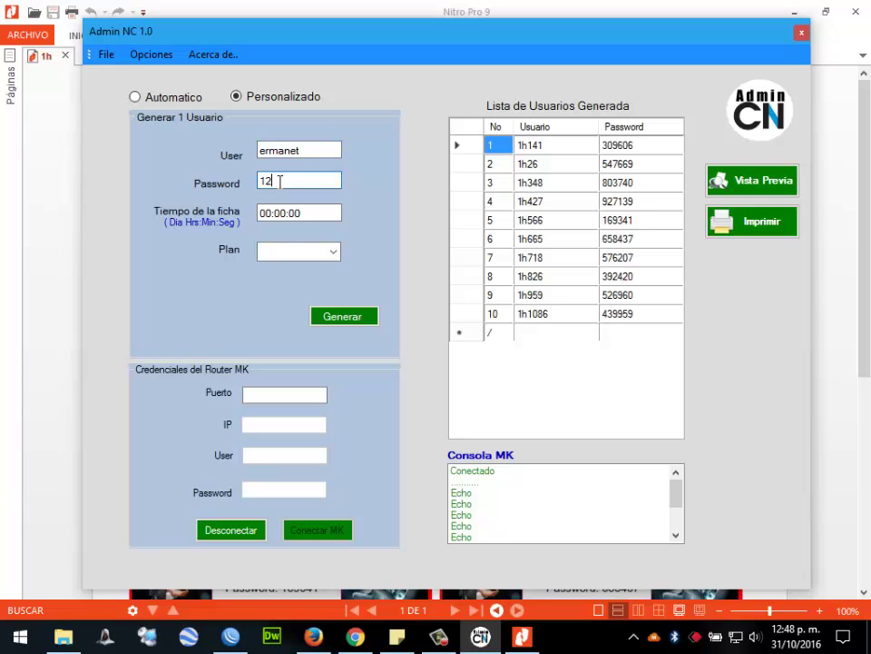
click(264, 212)
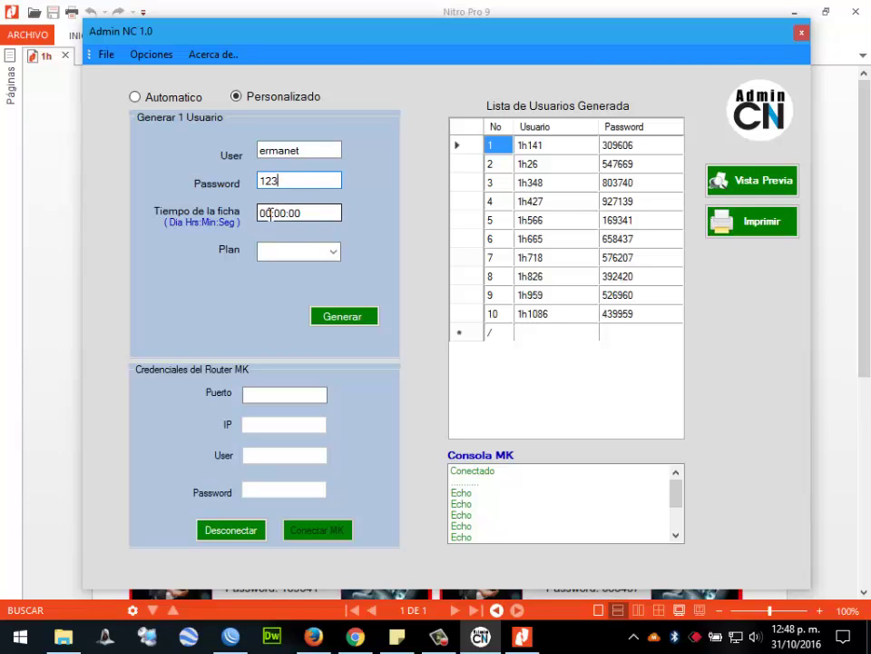
text(3)
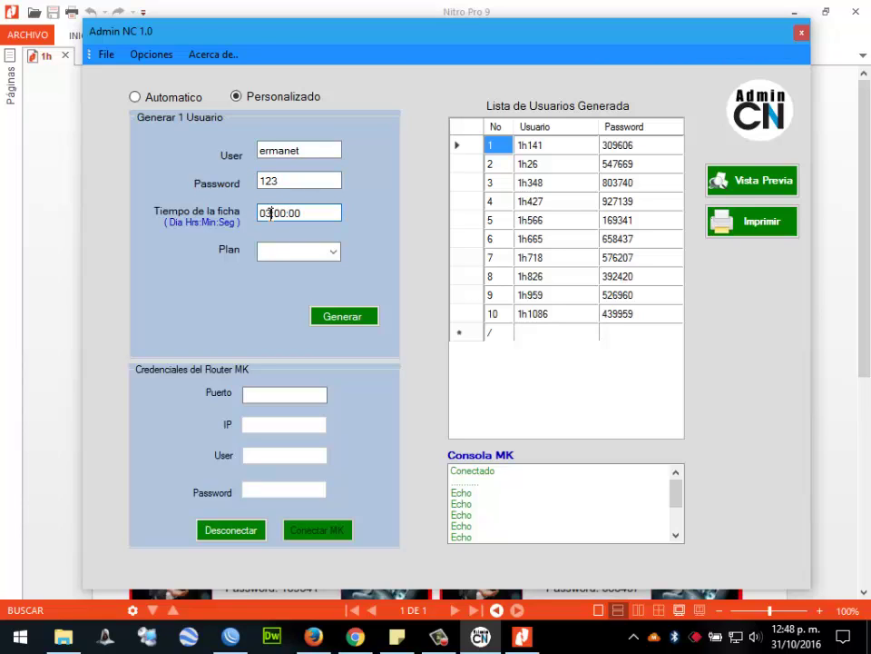
click(333, 252)
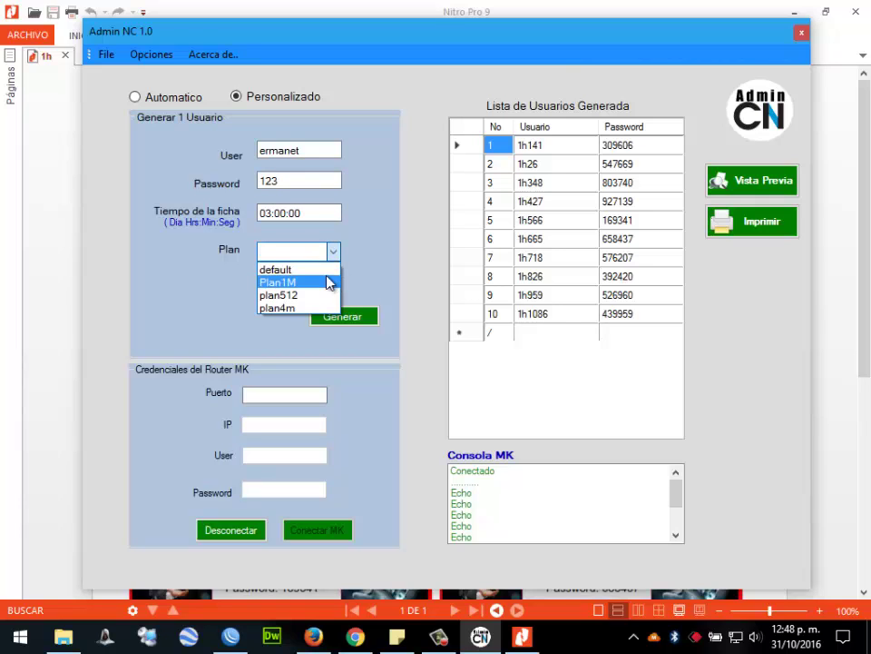
click(312, 308)
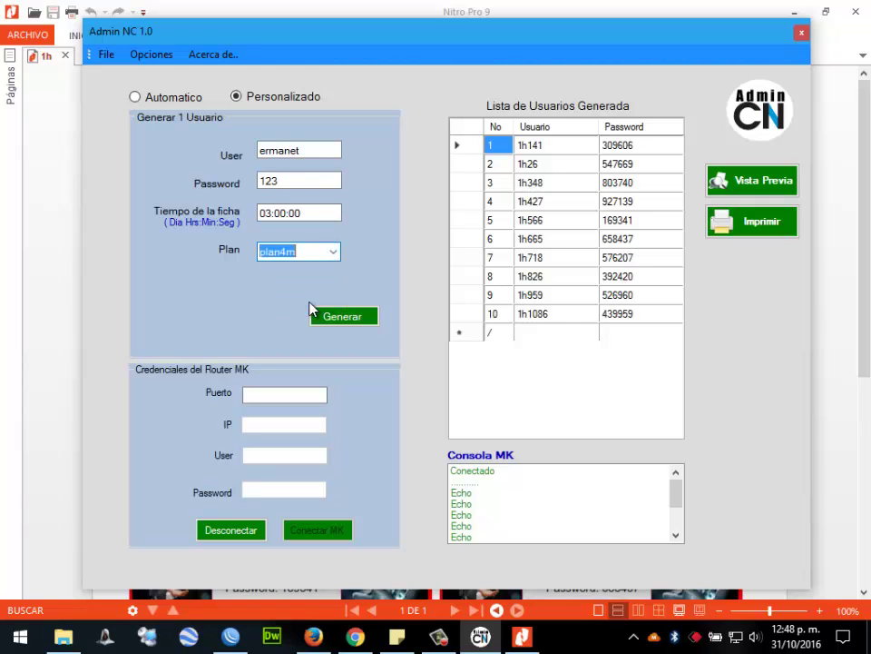
click(330, 319)
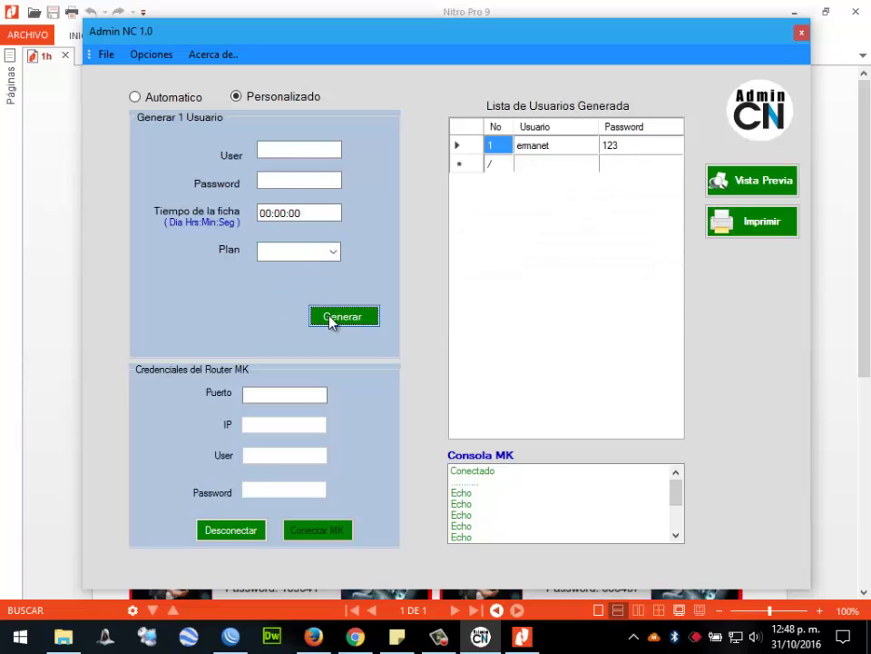
Step: Switch to WinBox and select the new custom user in the Hotspot Users list
click(230, 635)
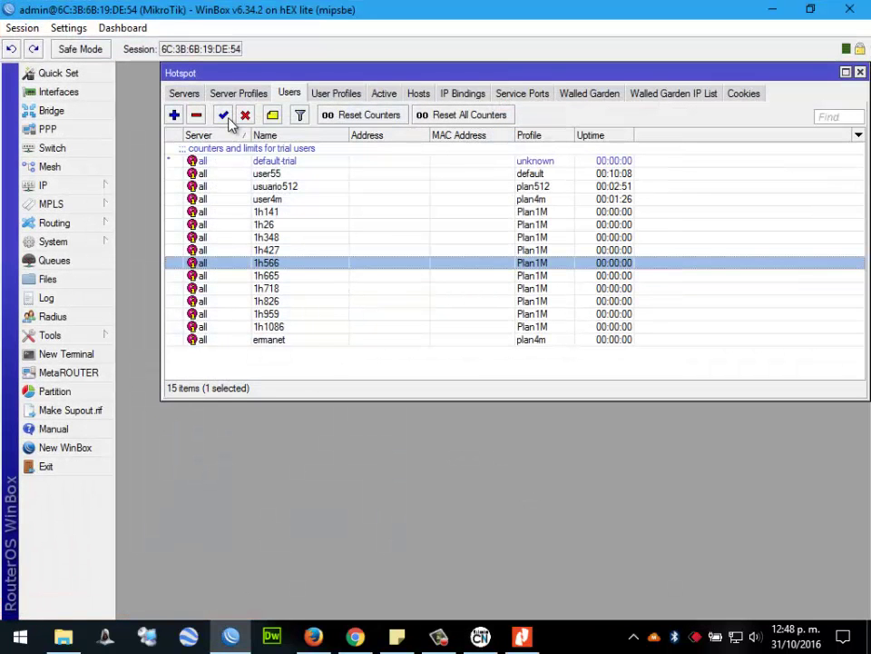
click(275, 351)
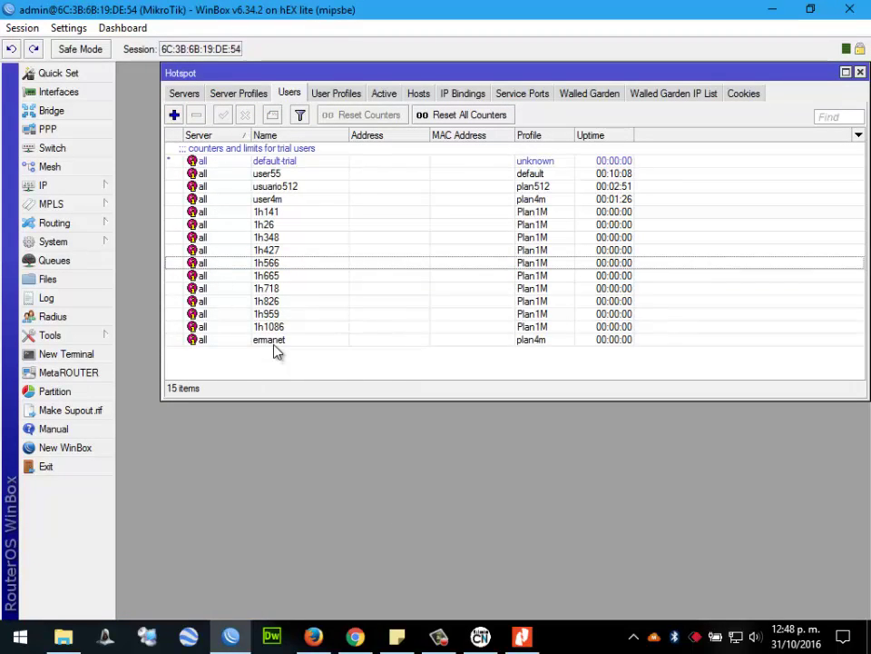
click(272, 342)
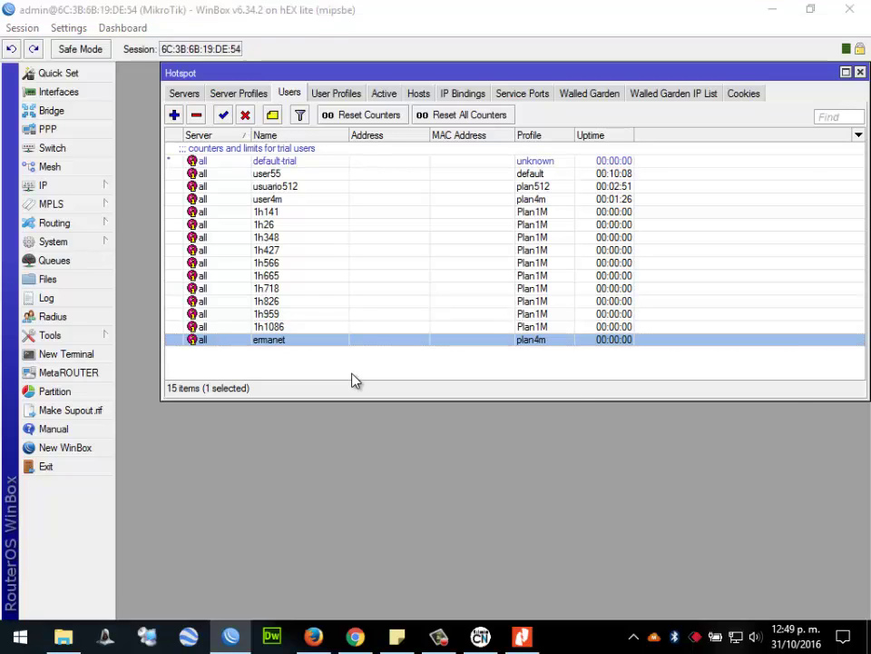
Step: Switch between Admin NC, the browser and WinBox, ending with WinBox in front
key(alt+Tab)
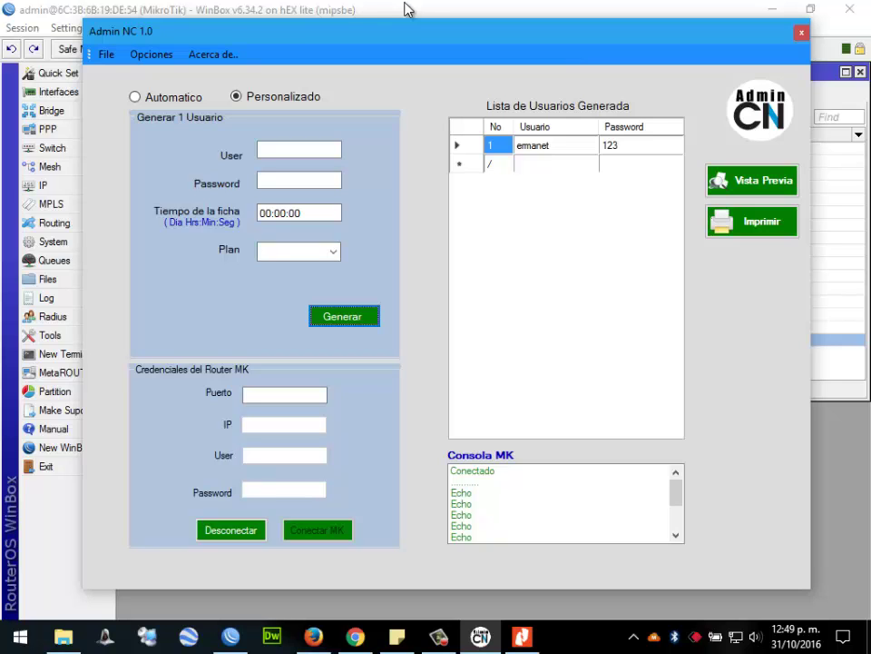
click(406, 9)
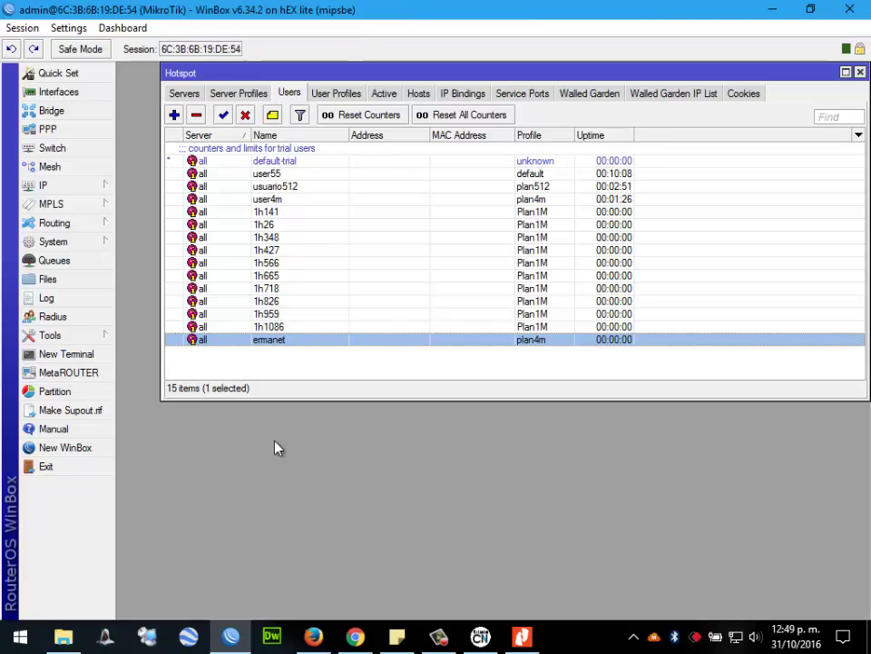
click(356, 637)
click(356, 637)
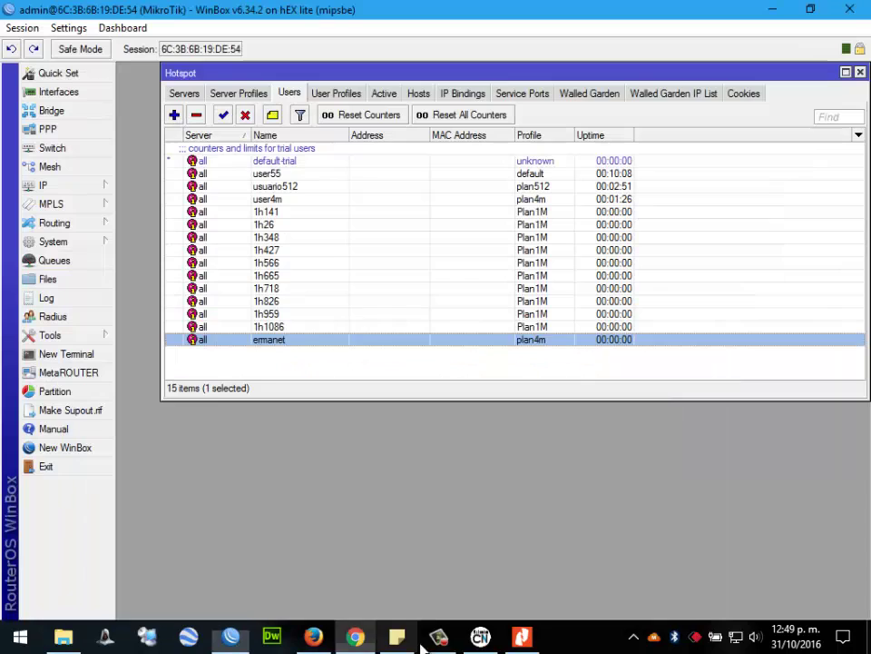
click(476, 640)
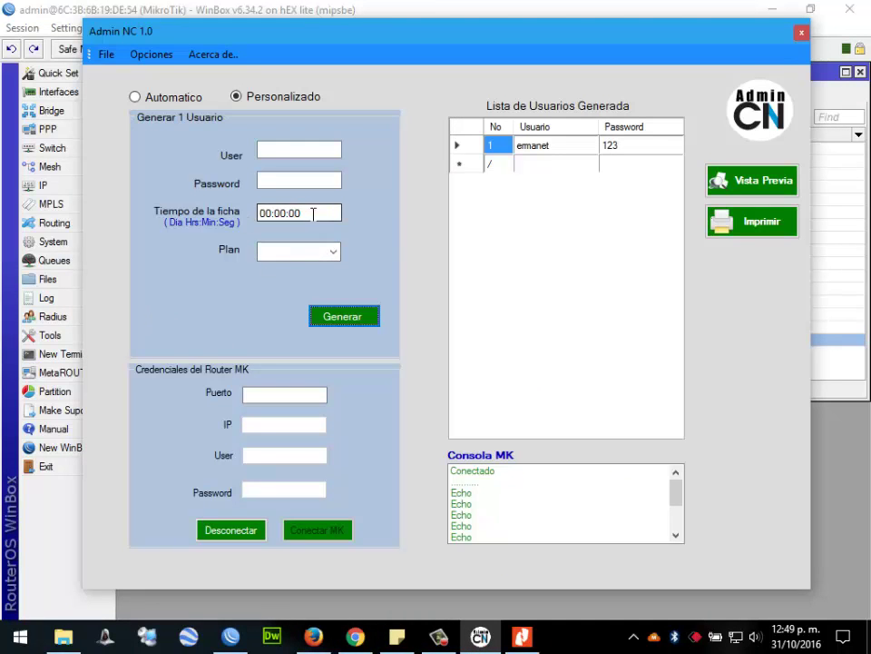
click(647, 9)
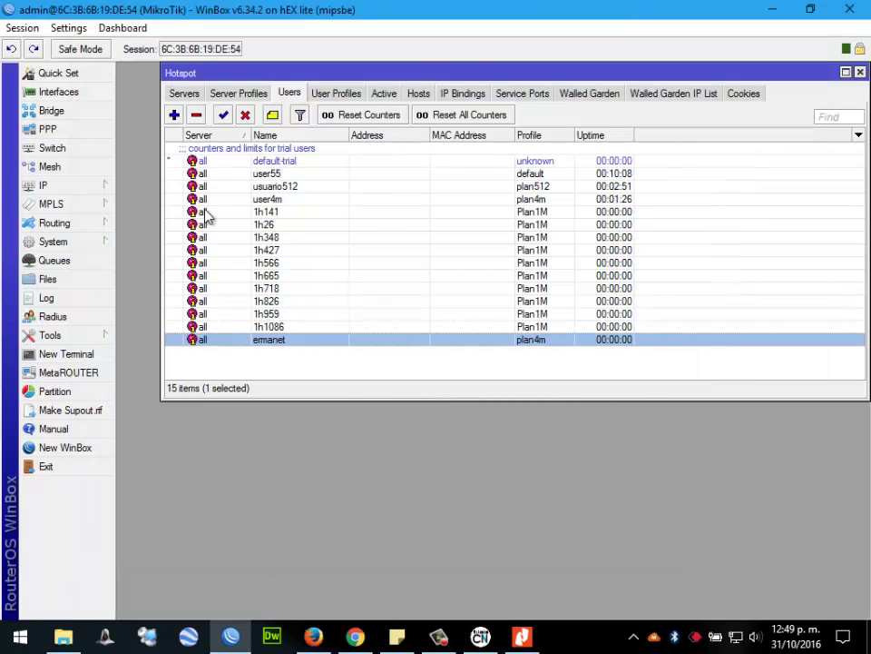
Step: Open hotspot user 1h141, clear Limit Uptime and set Limit Bytes In to 1024
double_click(273, 213)
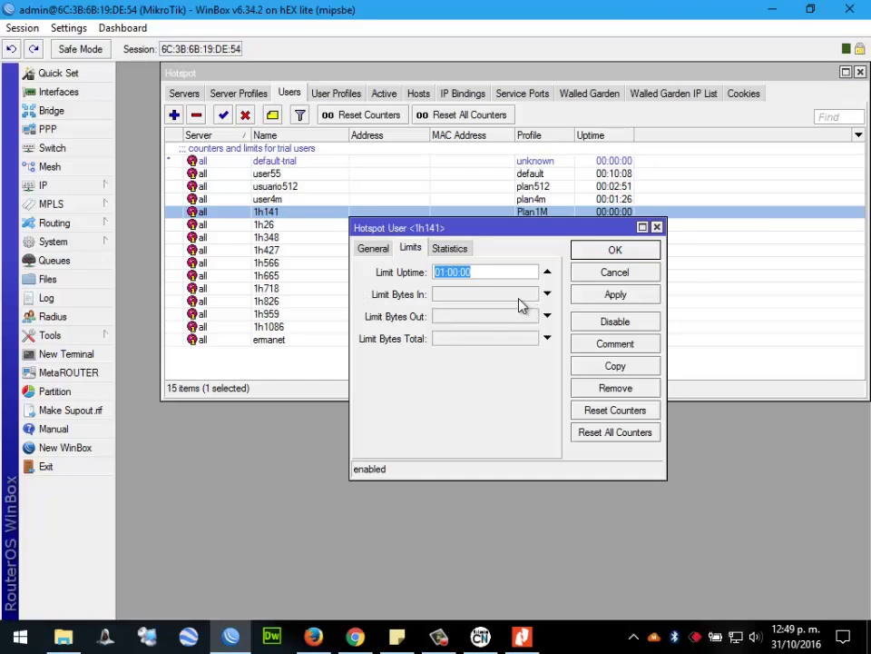
click(548, 272)
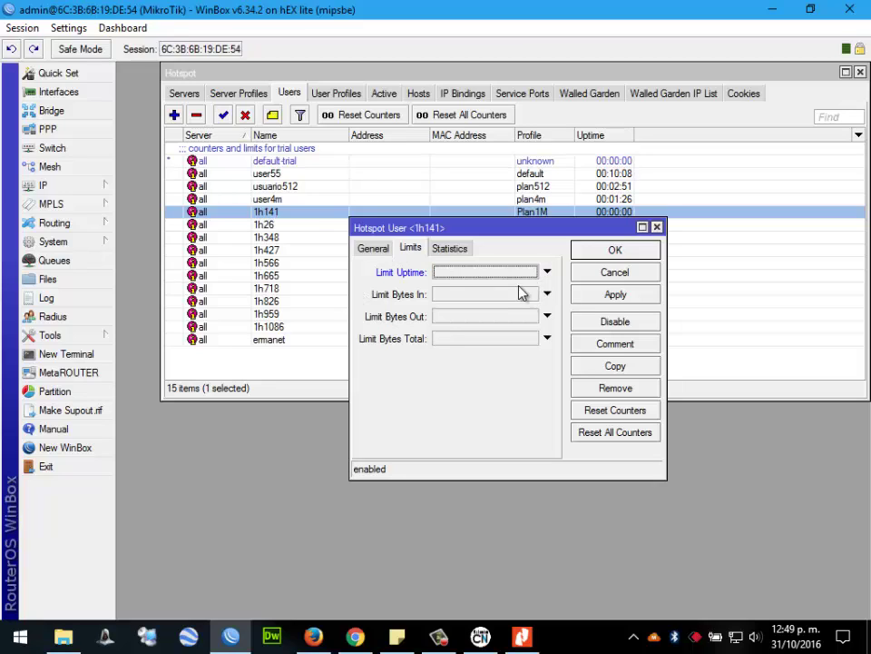
click(503, 300)
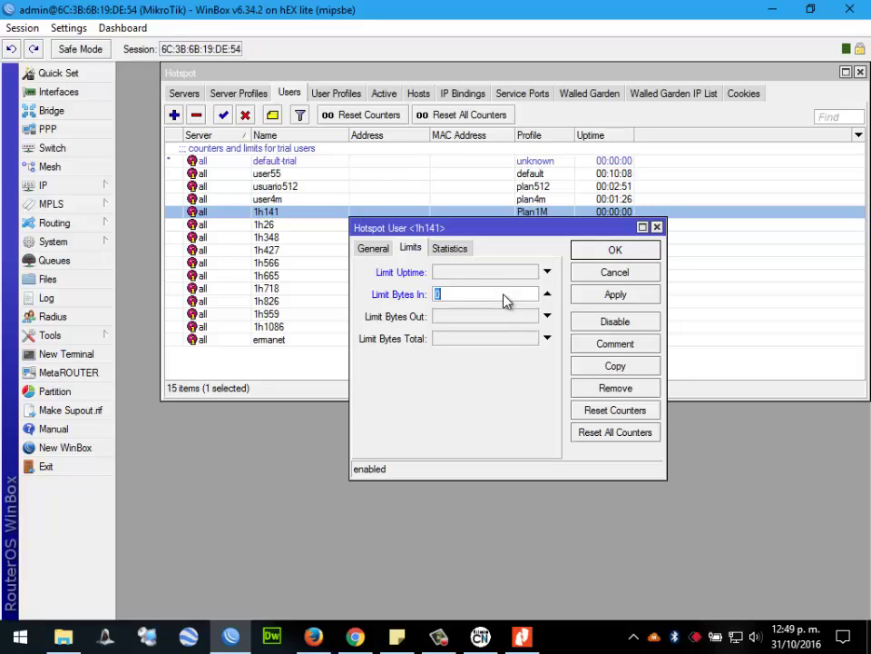
text(10m)
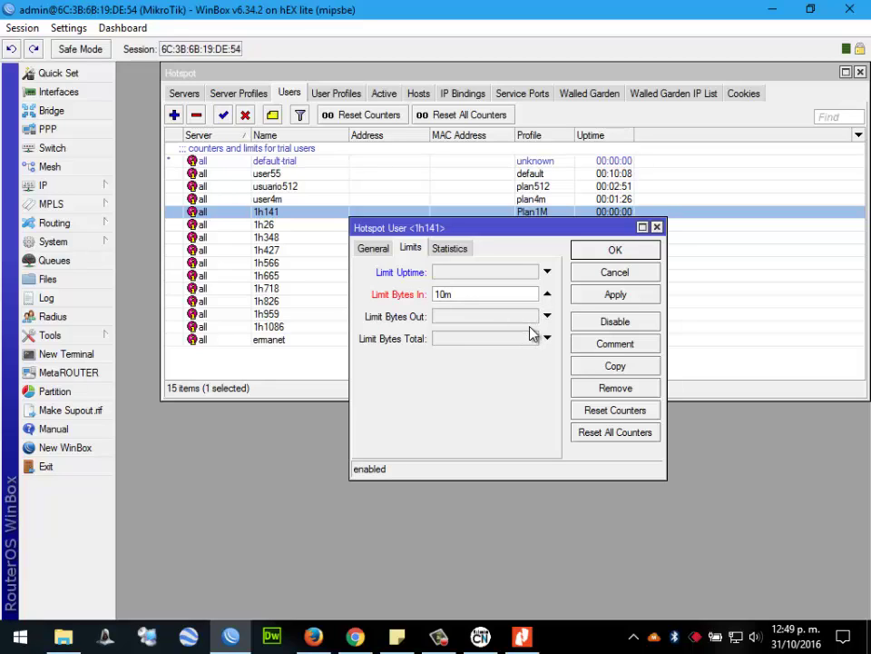
key(BackSpace)
key(BackSpace)
key(BackSpace)
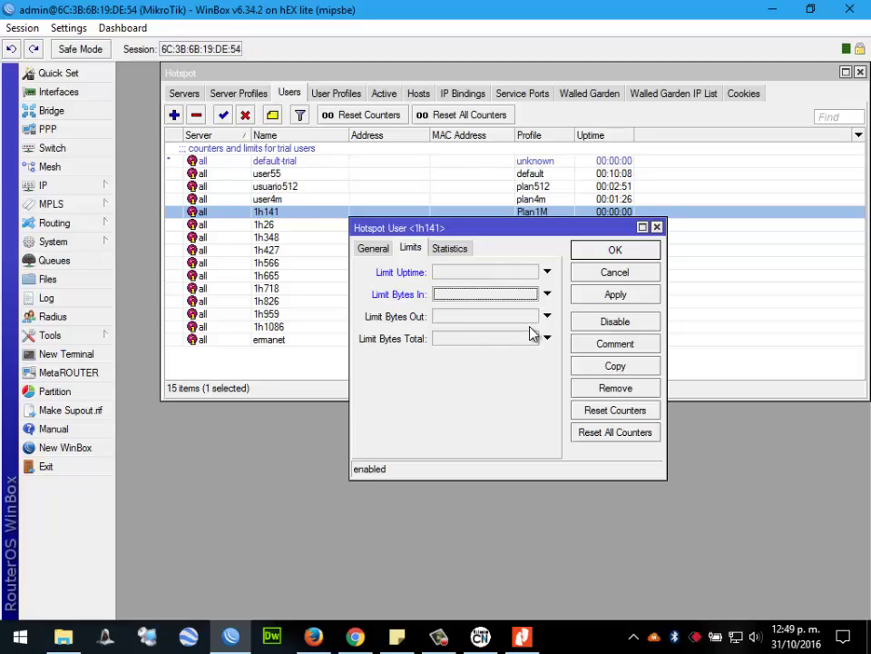
text(12)
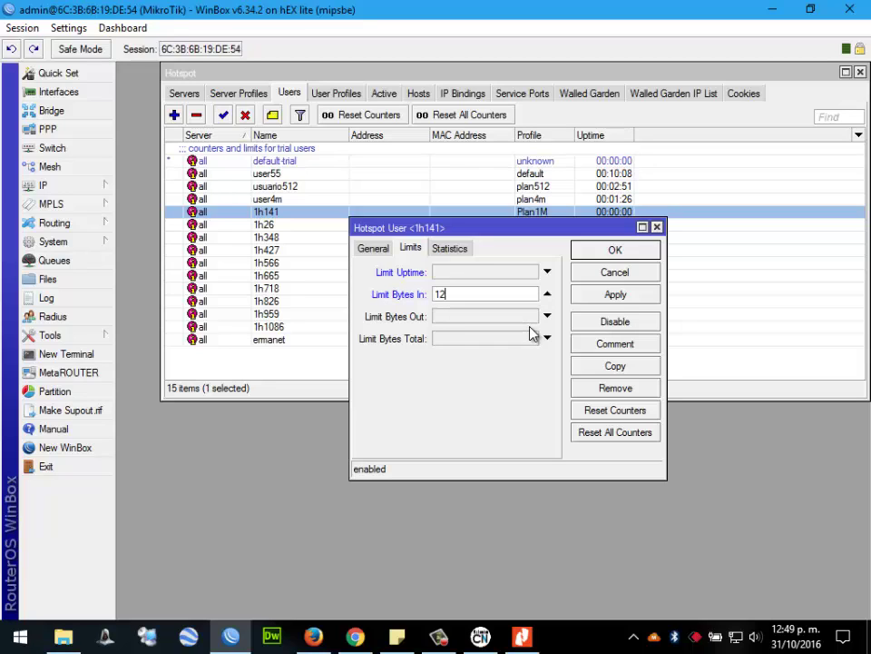
text(0)
key(BackSpace)
key(BackSpace)
text(024)
Step: Set Limit Bytes Out to 20024 and apply the new byte limits
key(Tab)
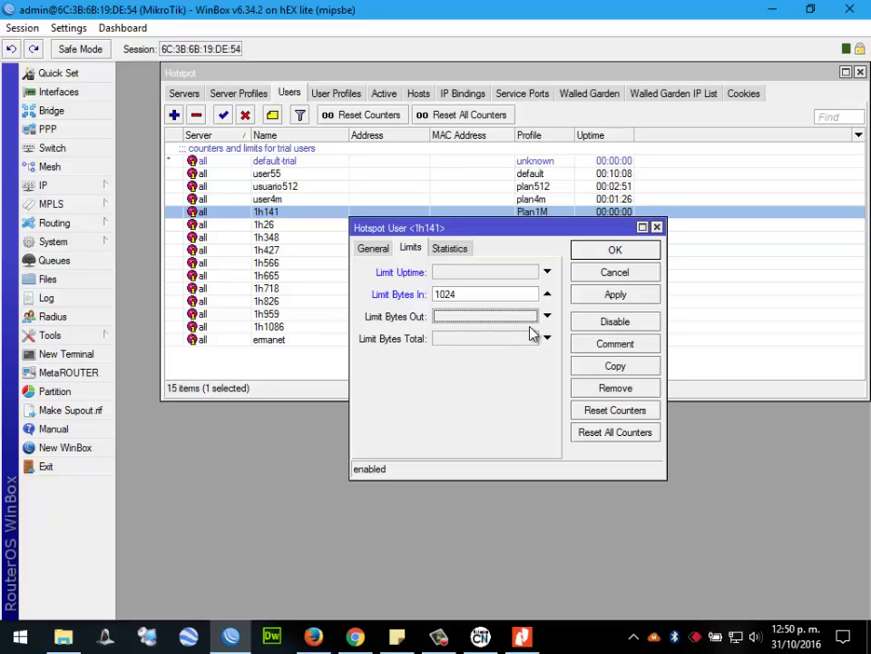
click(528, 323)
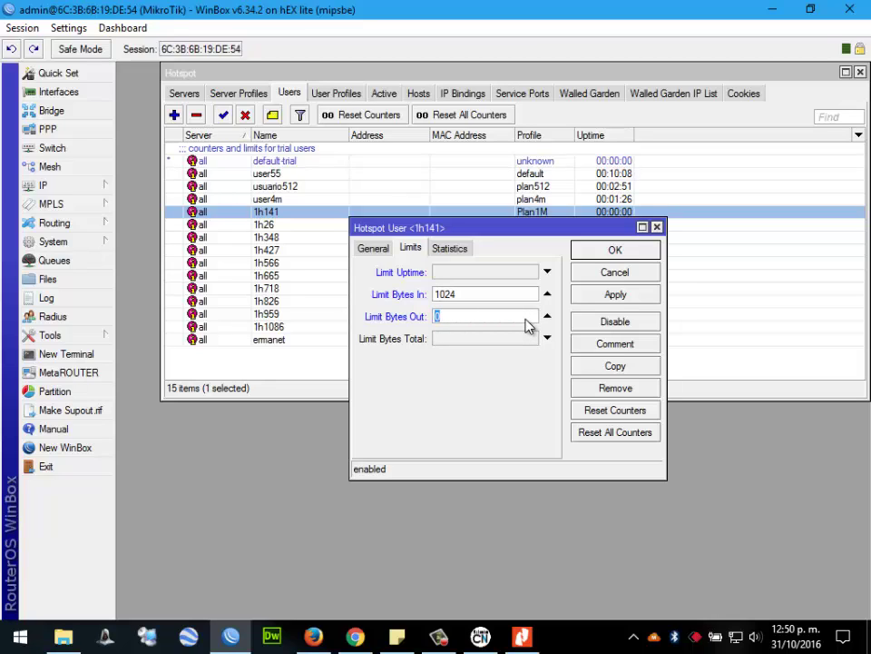
text(20)
key(BackSpace)
key(BackSpace)
text(20024)
click(605, 297)
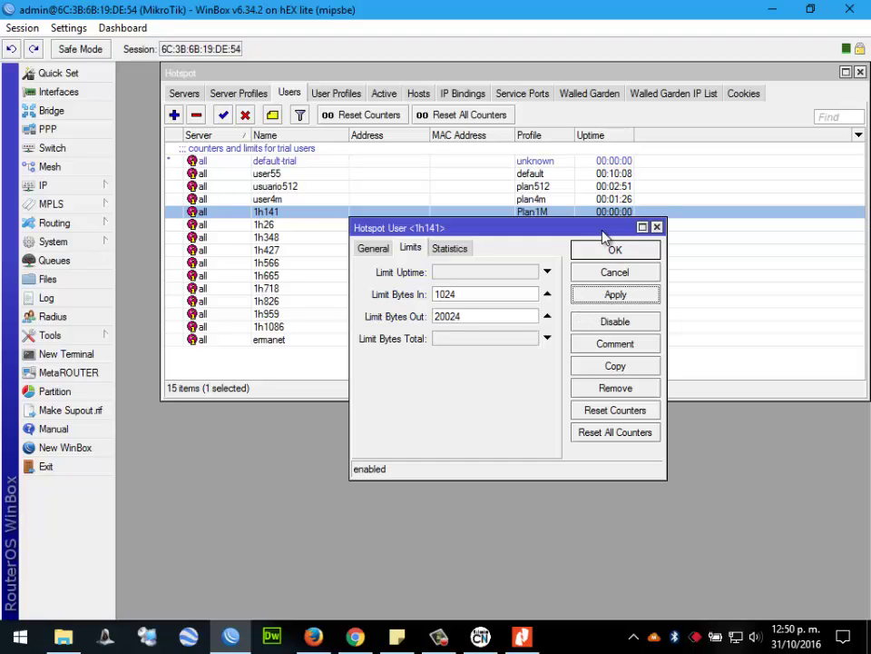
drag(604, 232, 599, 318)
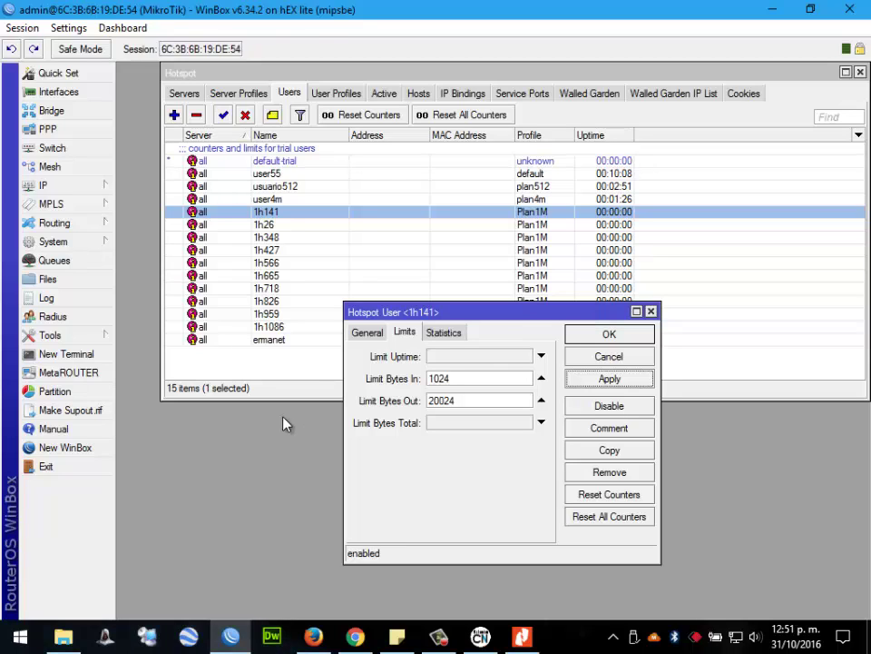
Step: Bring up the Virus007 (D:) folder, minimizing WinBox and Nitro Pro to clear the desktop
click(63, 635)
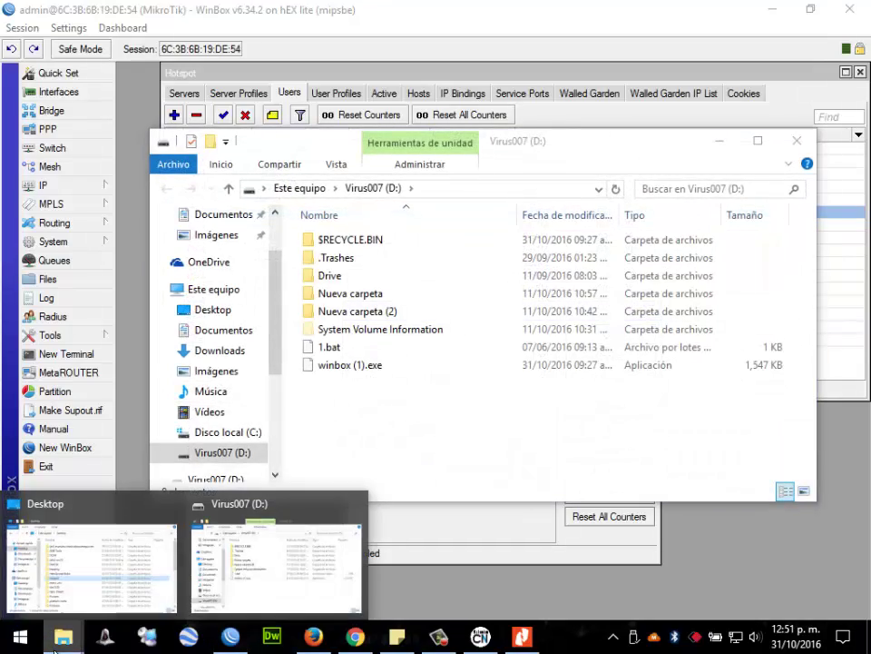
click(770, 11)
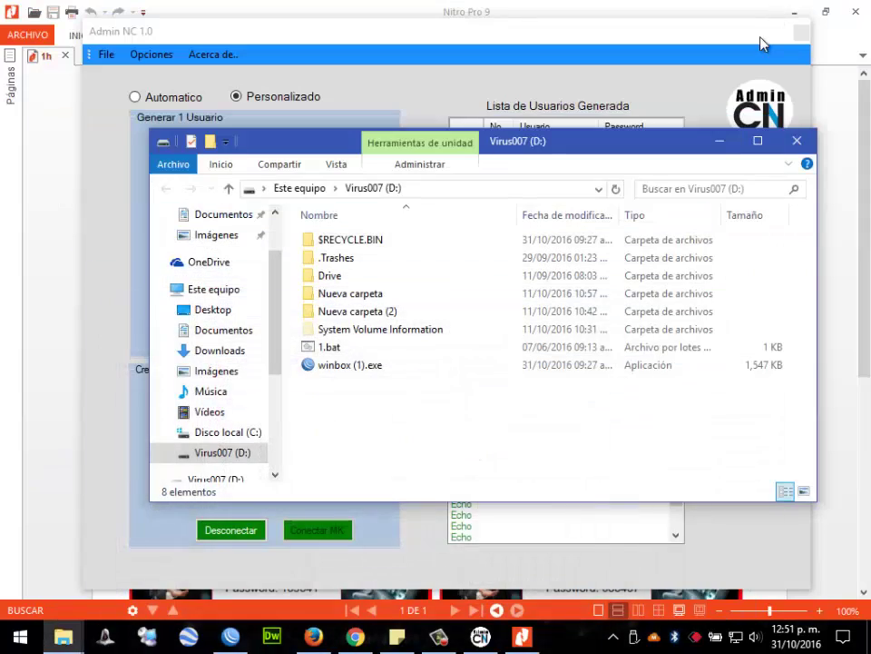
click(791, 13)
drag(789, 22, 767, 24)
click(810, 279)
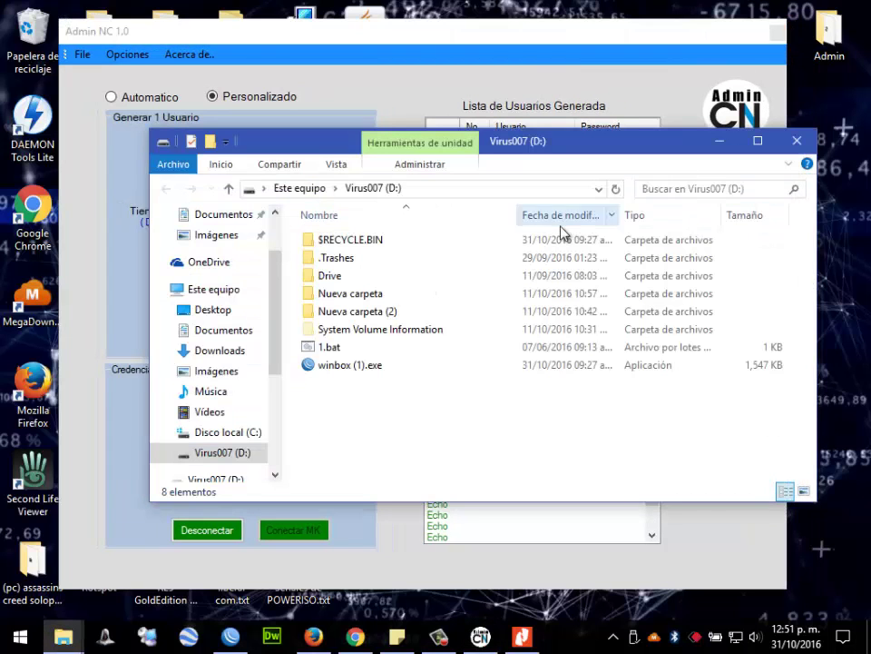
Step: Copy the Admin folder onto Virus007 (D:), rename it AdminNC, and eject the drive
drag(824, 53, 486, 403)
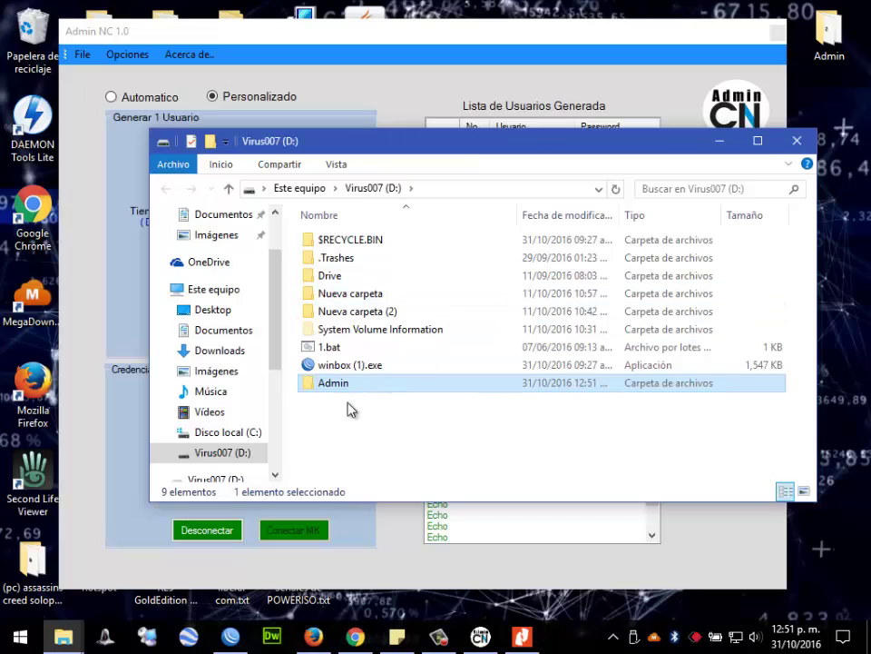
click(356, 383)
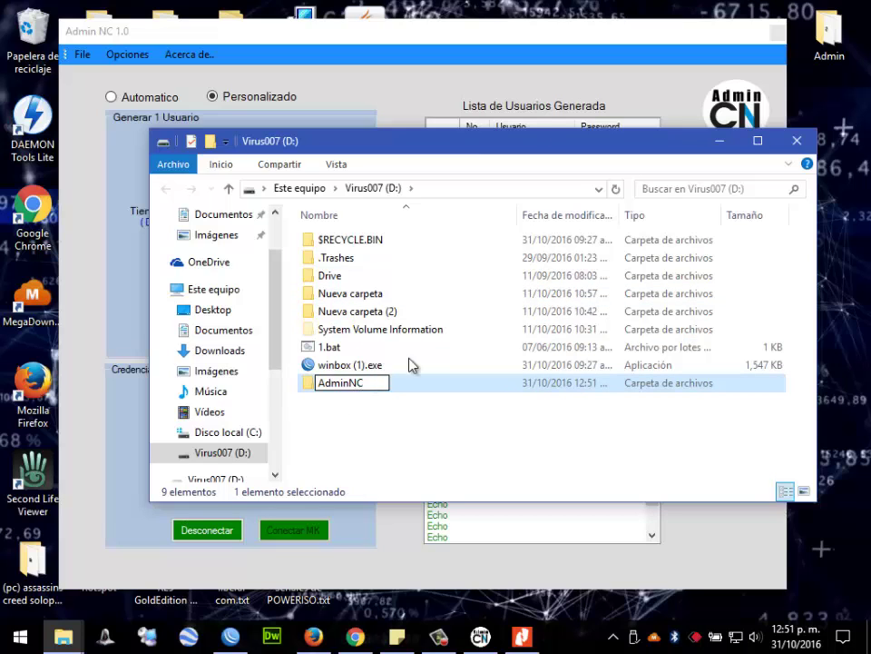
key(Return)
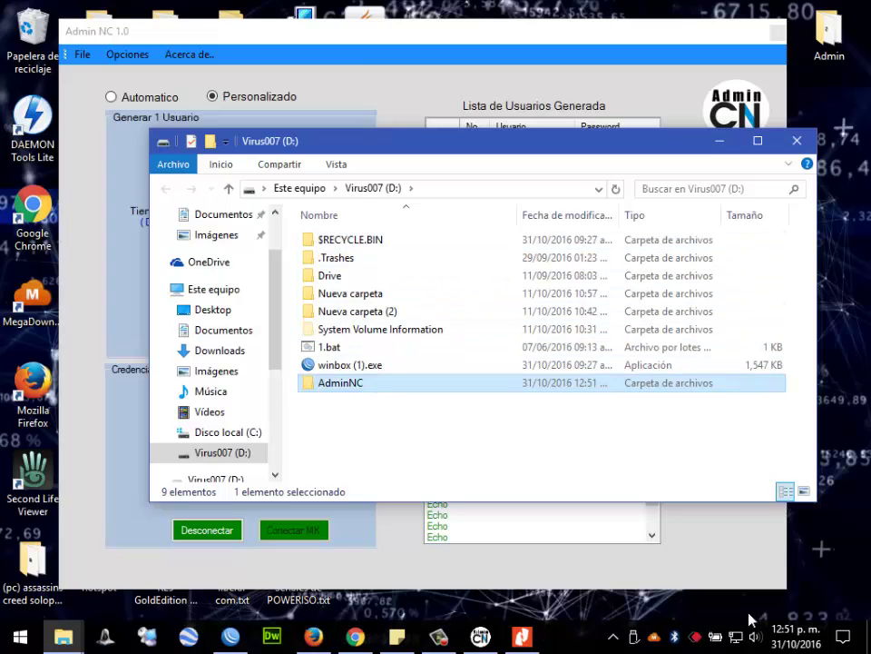
click(635, 638)
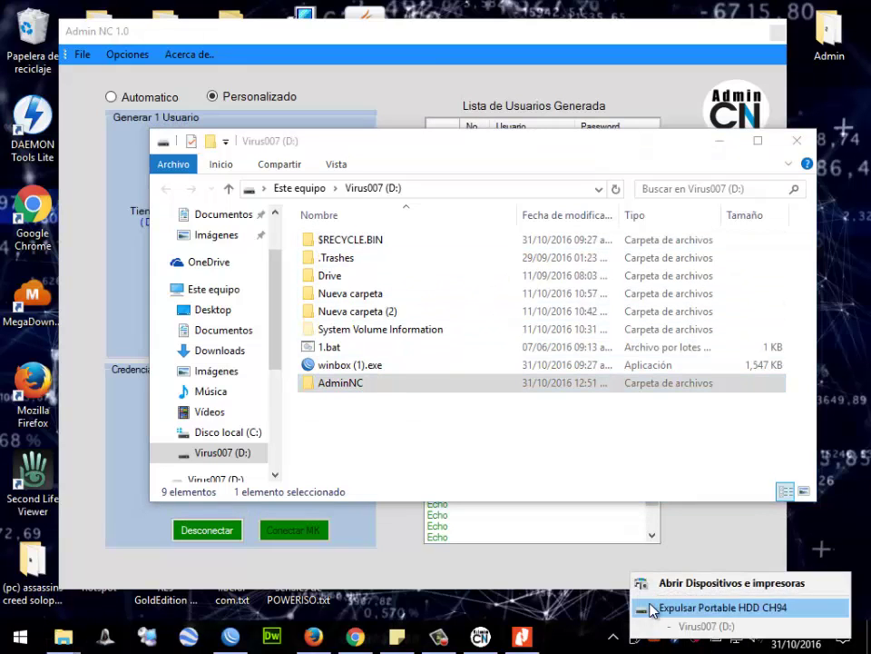
click(646, 608)
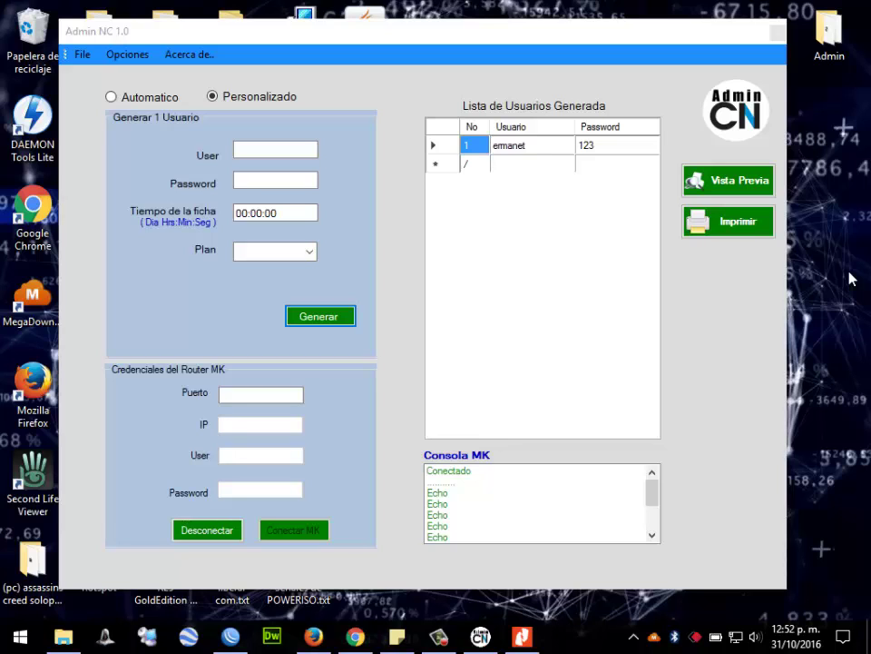
Step: Close Chrome's PDF24 thank-you tab and switch to the ANSEE net Facebook page tab
click(438, 637)
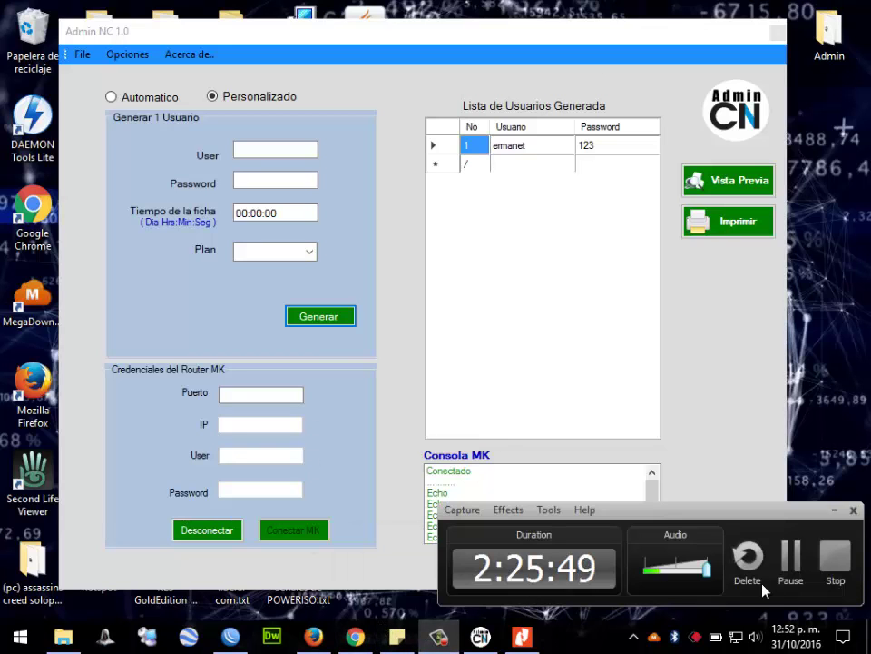
click(359, 638)
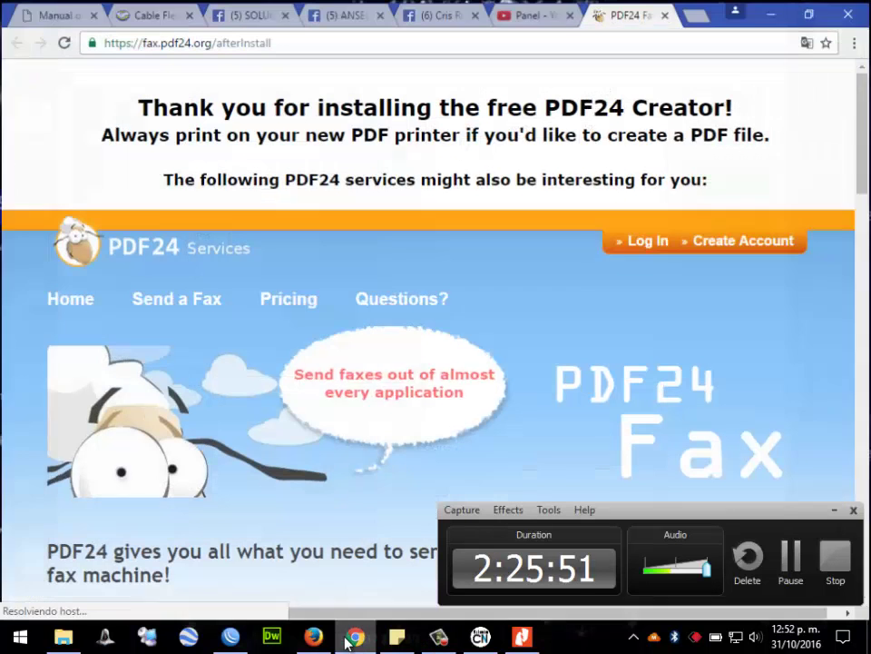
click(835, 511)
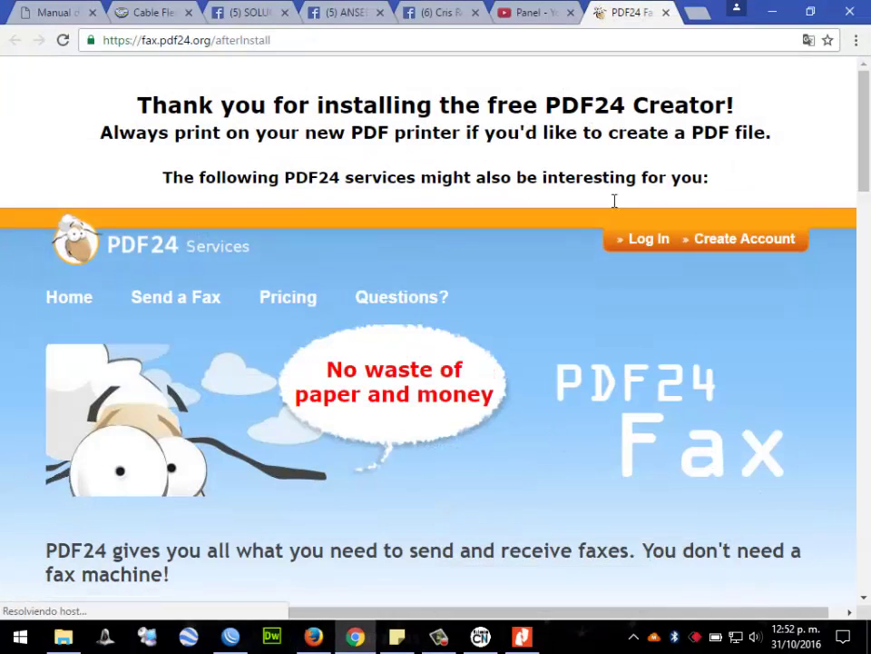
click(666, 13)
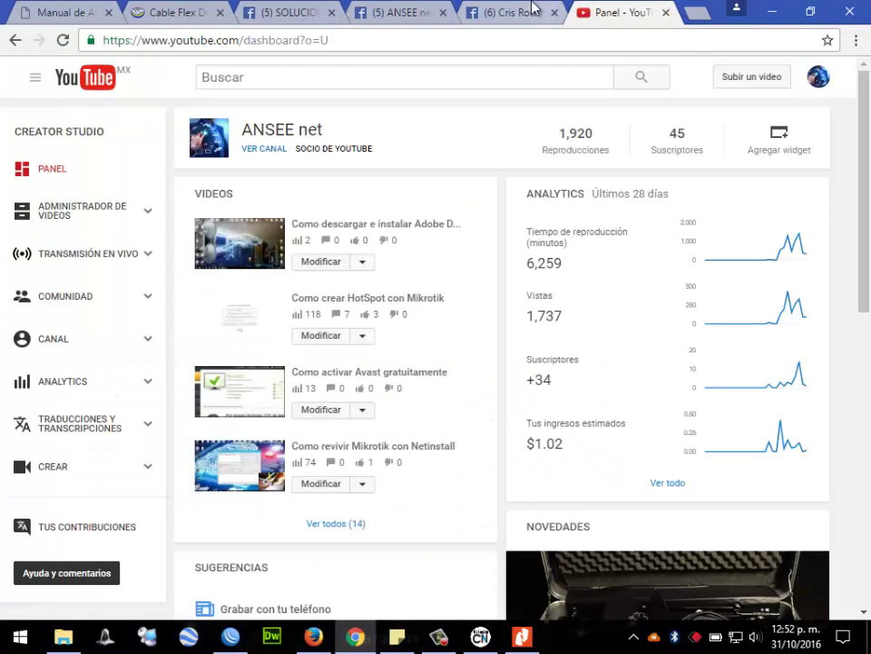
click(62, 41)
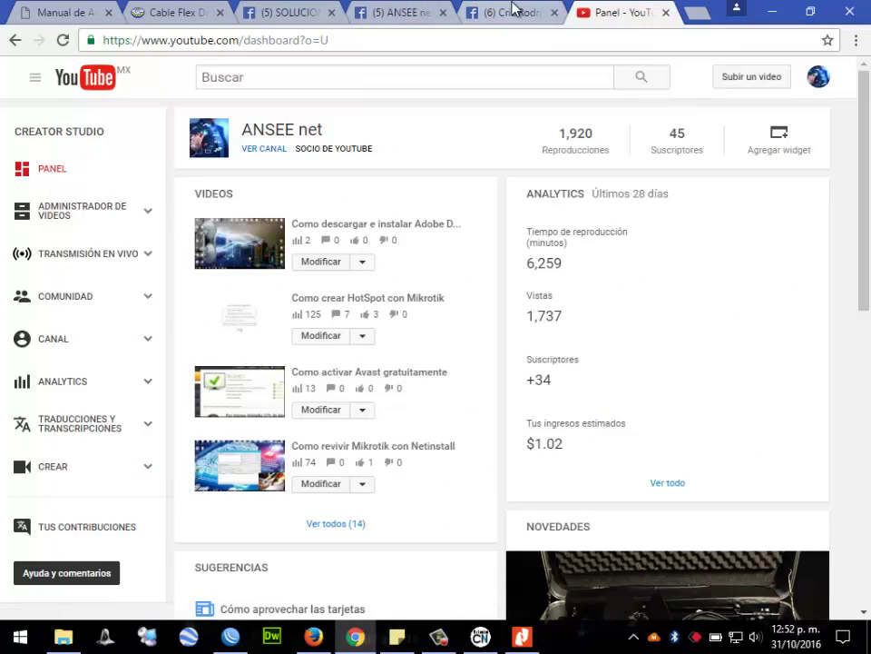
click(287, 11)
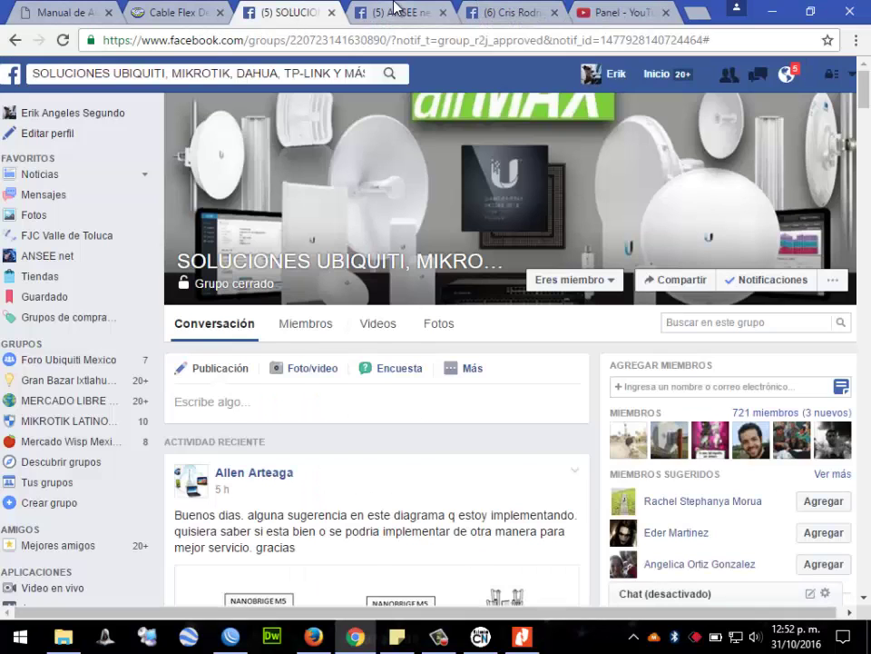
click(395, 12)
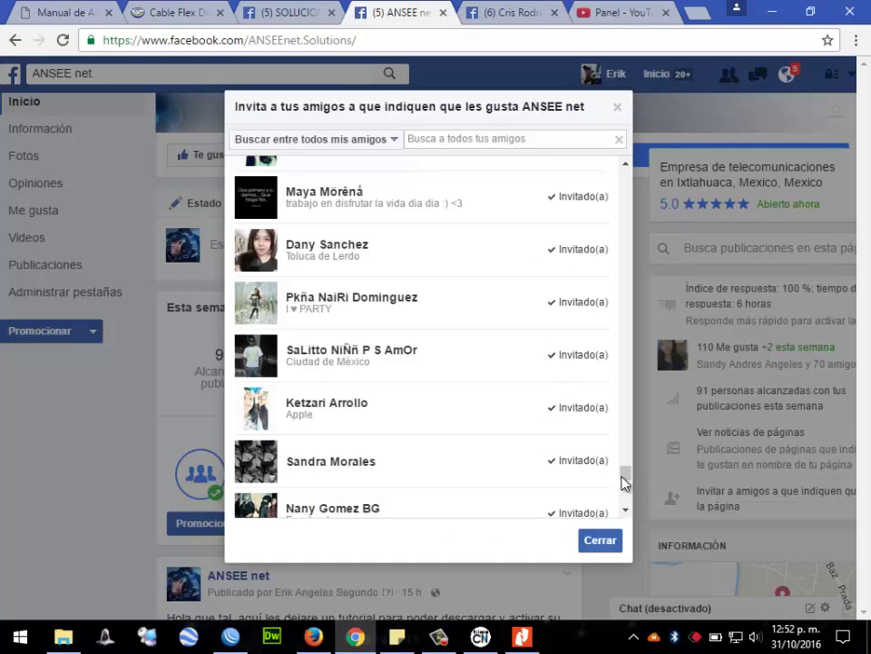
scroll(625, 481, down, 12)
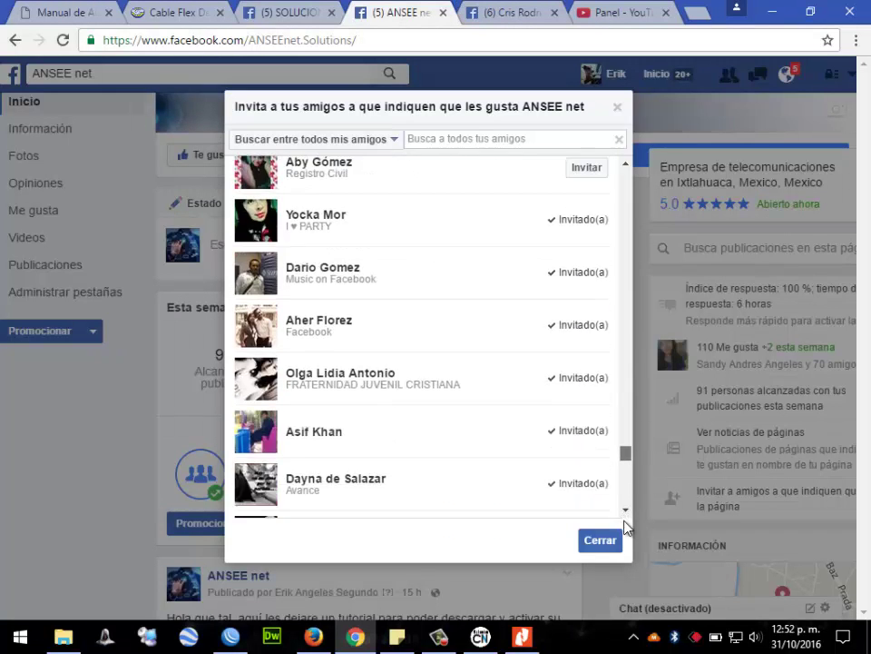
Step: Scroll the invite list and invite two uninvited friends to like ANSEE net
drag(627, 461, 627, 484)
scroll(626, 485, down, 15)
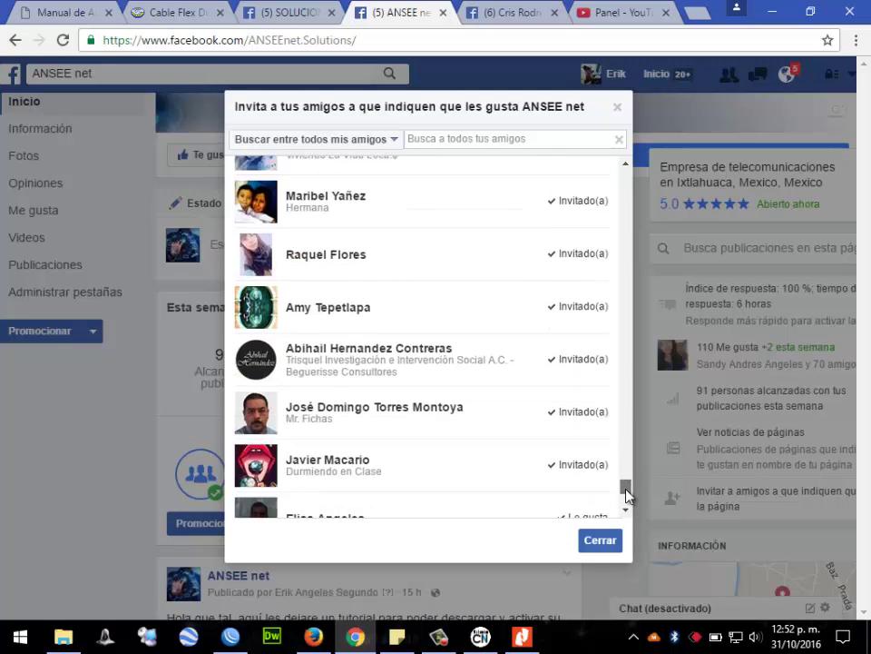
scroll(632, 461, up, 7)
scroll(632, 462, down, 6)
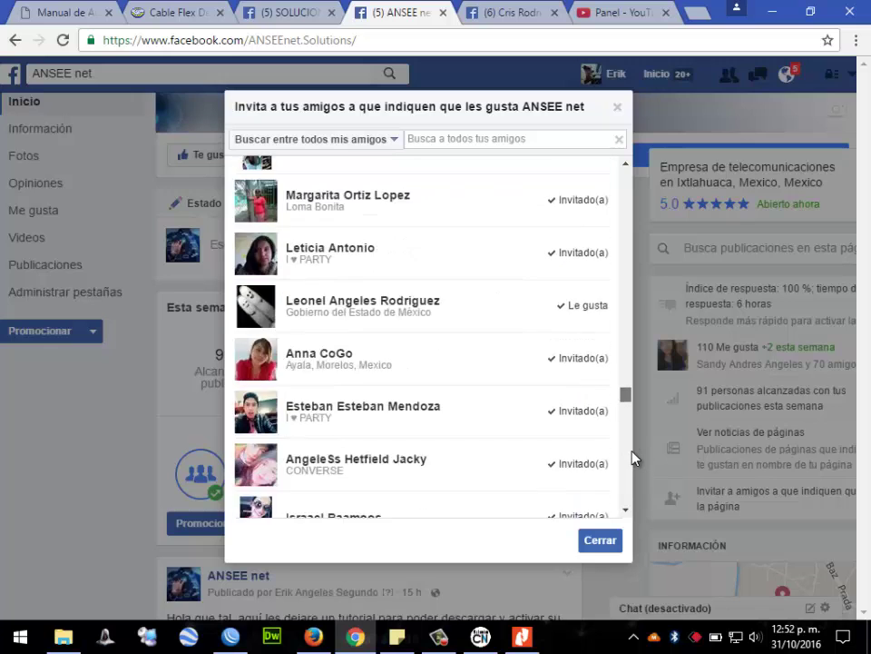
scroll(632, 462, down, 1)
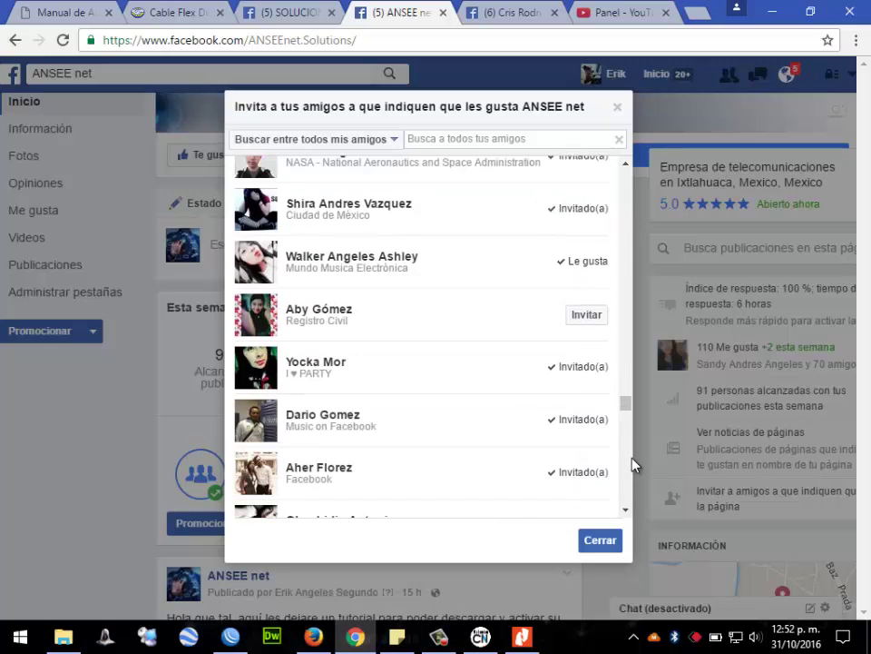
click(592, 327)
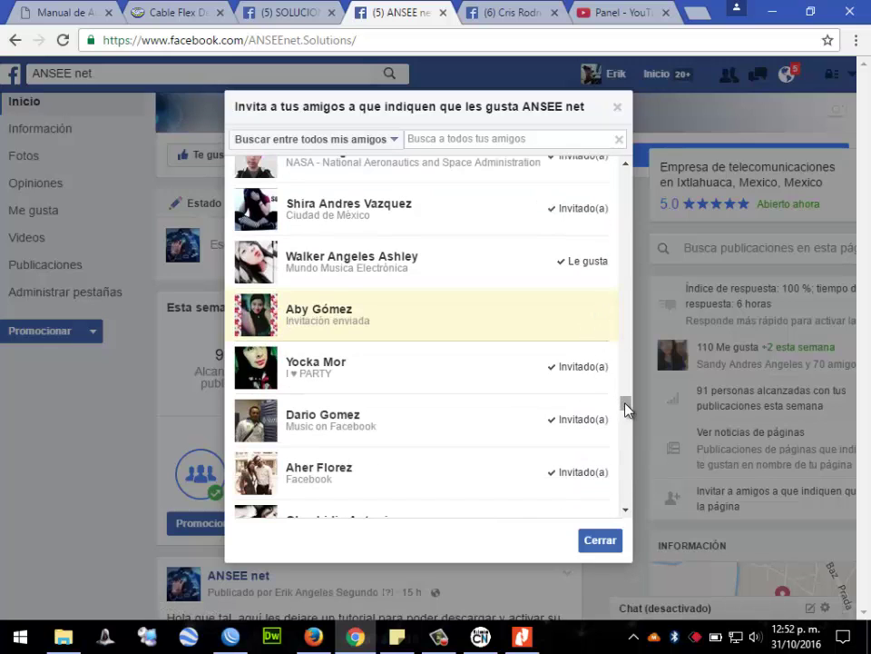
drag(627, 409, 626, 485)
click(586, 340)
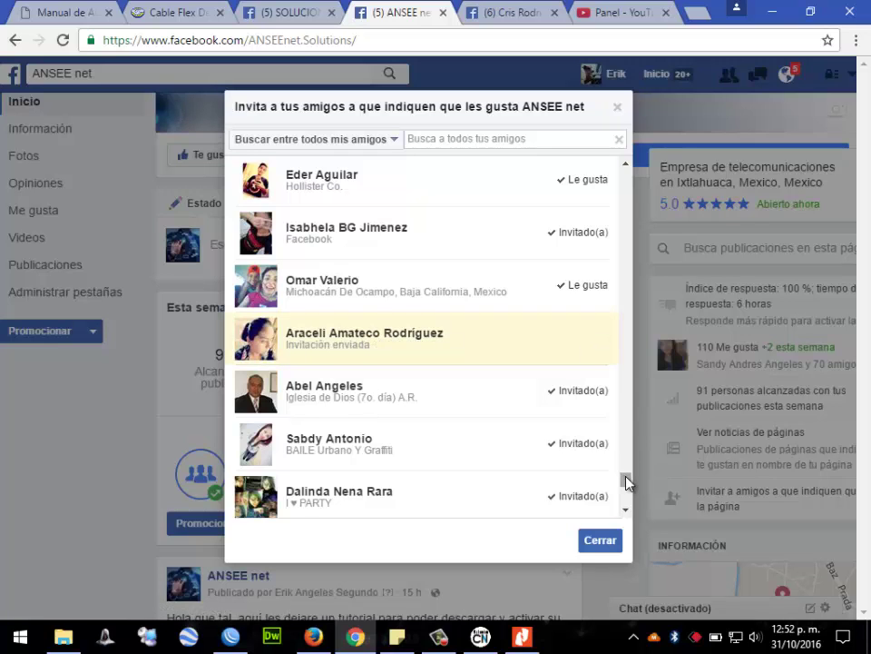
Step: Invite the last two remaining friends and close the invite-friends dialog
drag(625, 482, 627, 501)
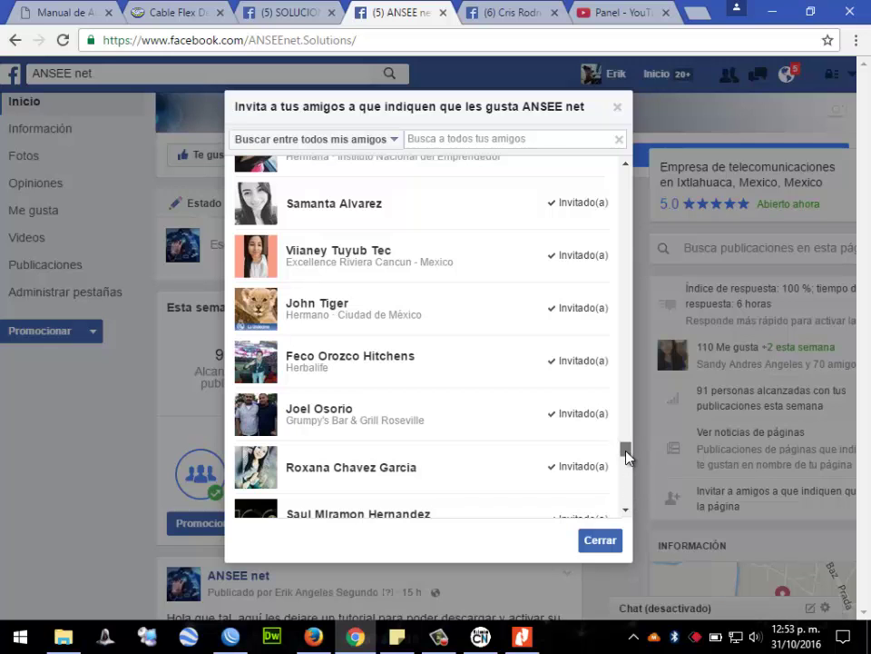
drag(627, 458, 626, 510)
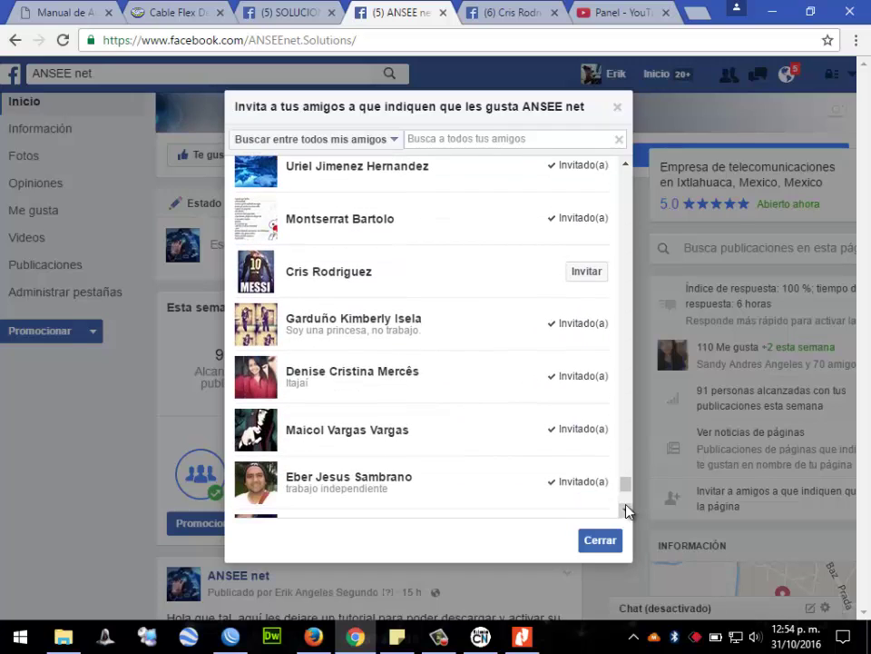
click(584, 274)
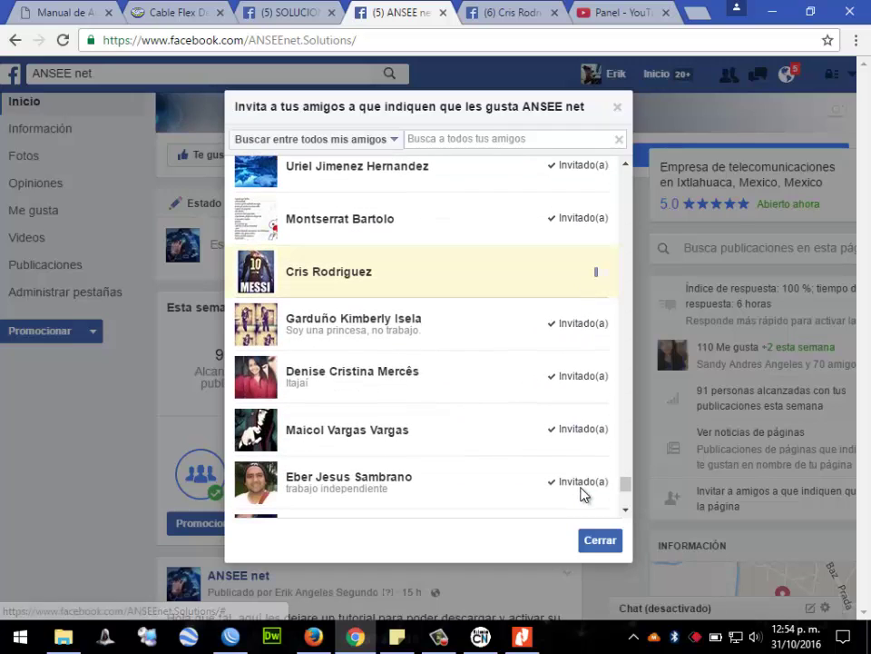
drag(626, 510, 626, 514)
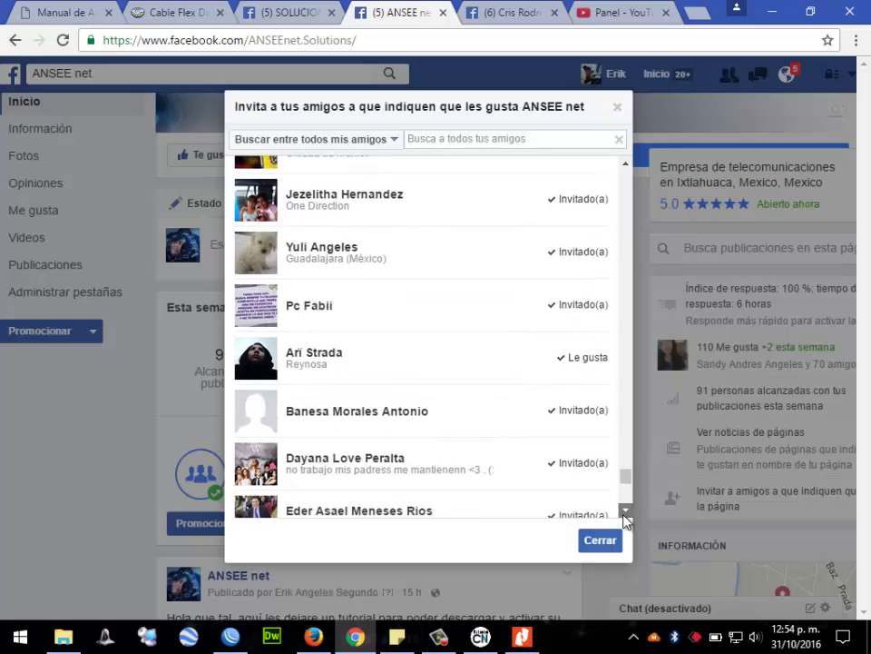
drag(625, 513, 626, 514)
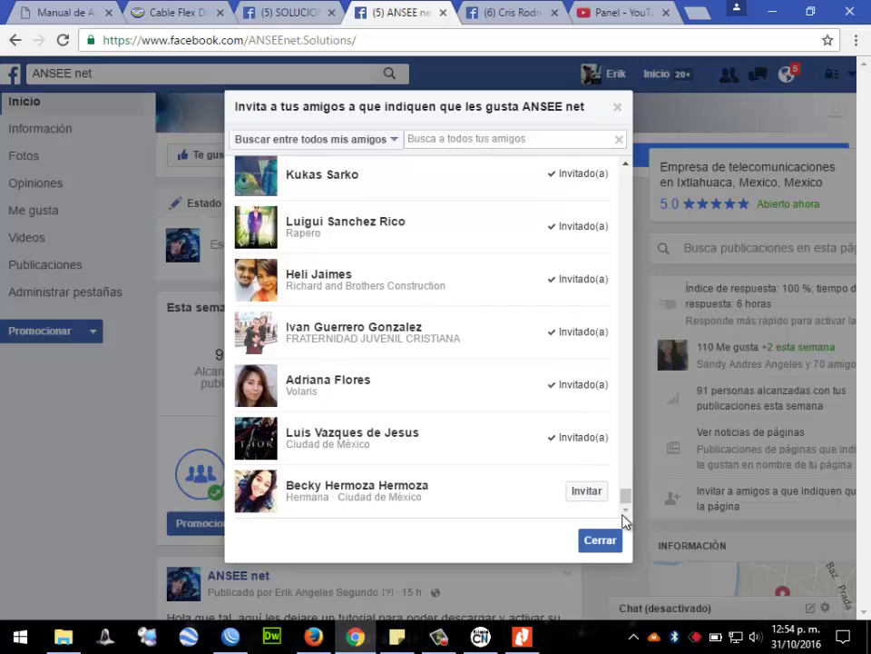
click(598, 497)
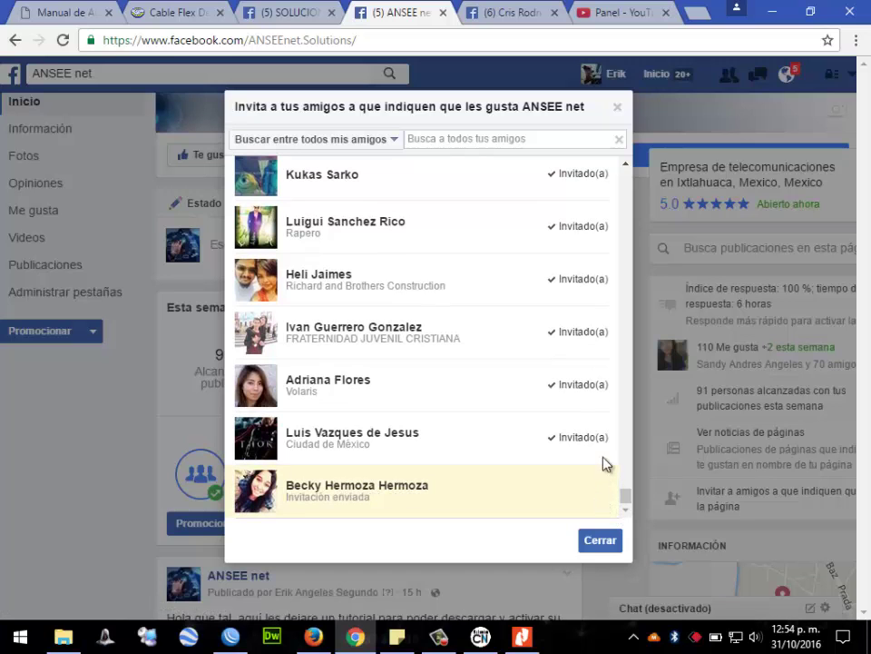
click(603, 544)
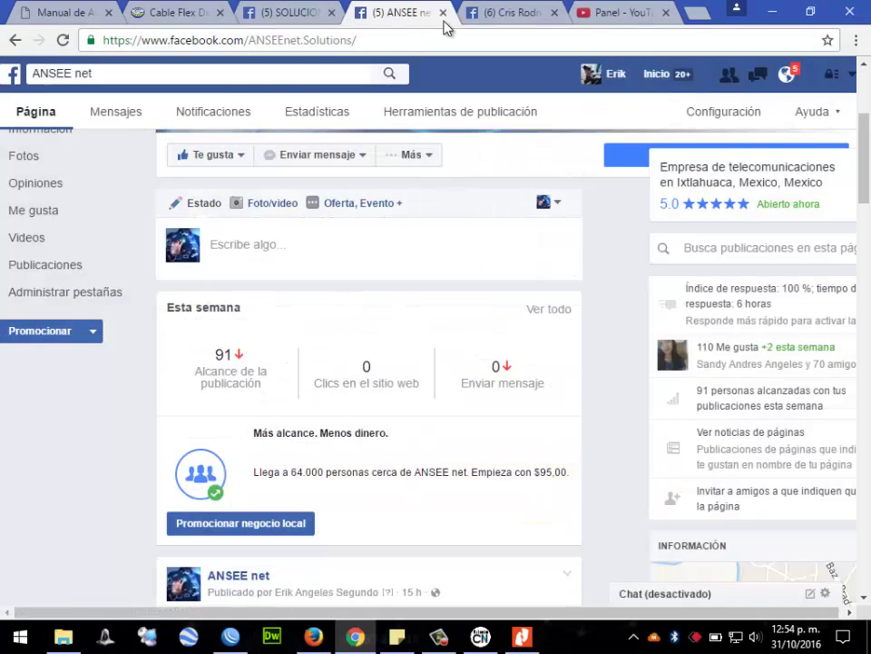
Step: Open the notified Gran Bazar Ixtlahuaca comment thread from the notifications list
click(788, 77)
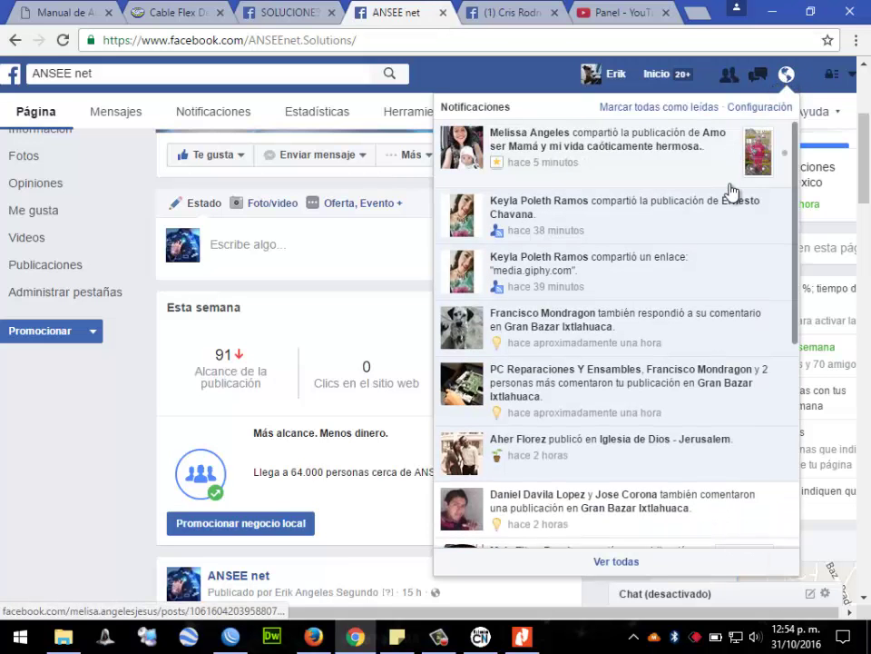
scroll(732, 192, down, 2)
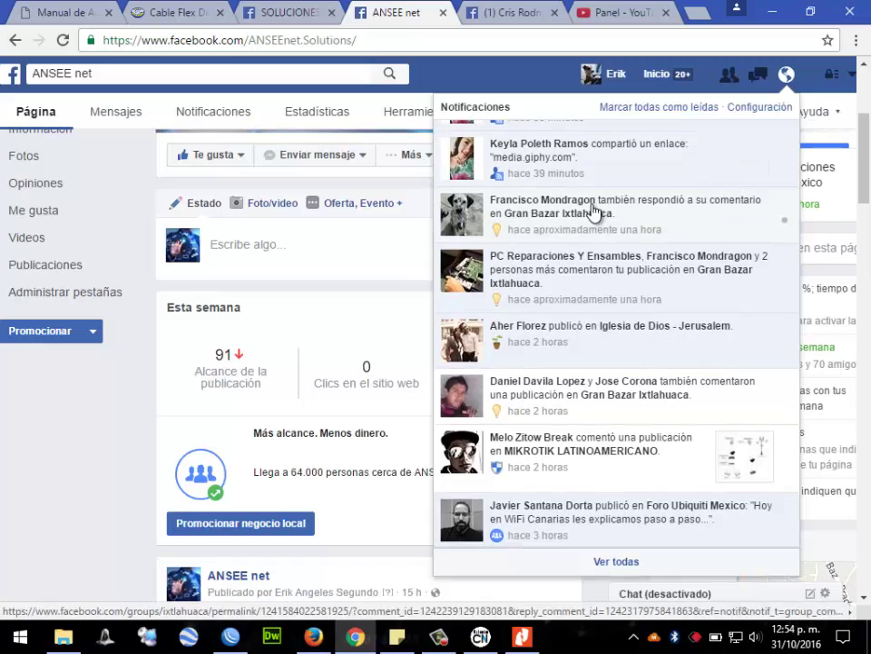
click(594, 210)
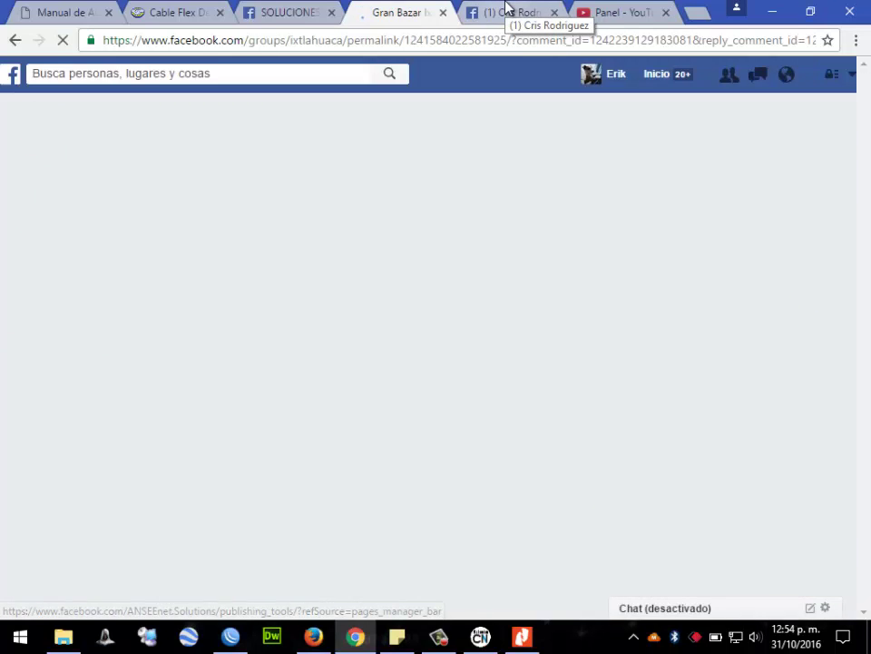
click(507, 10)
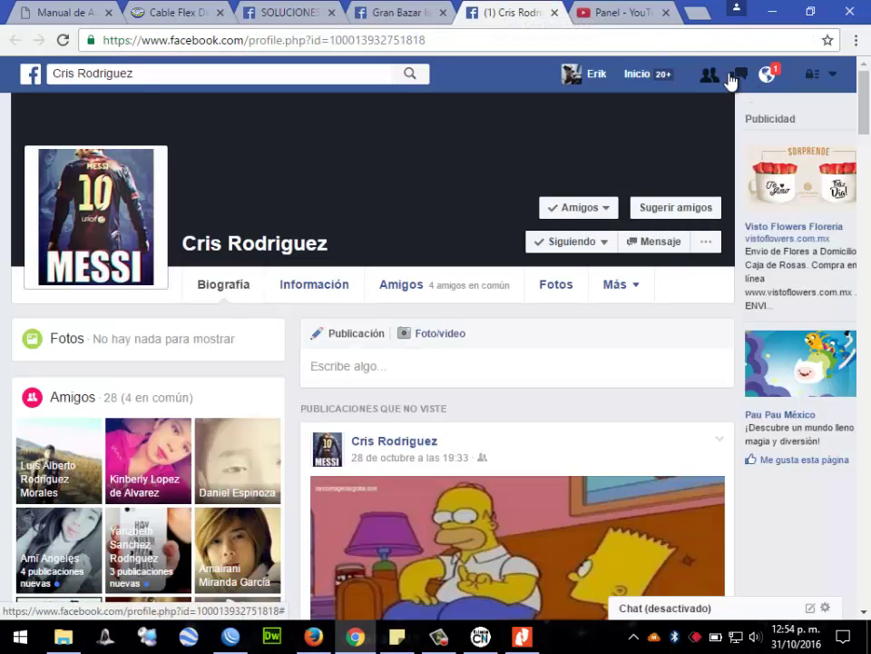
click(768, 80)
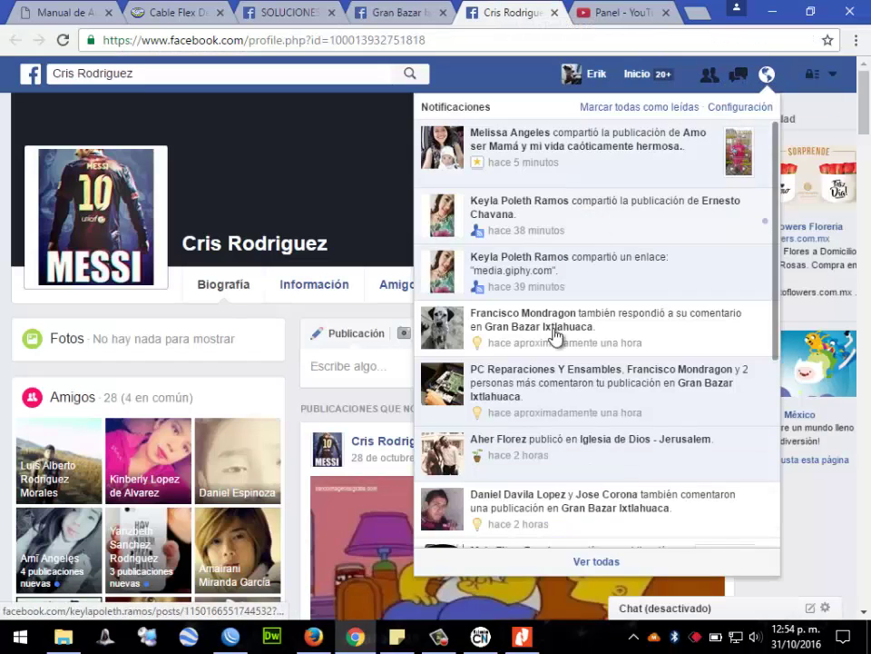
click(538, 394)
click(417, 13)
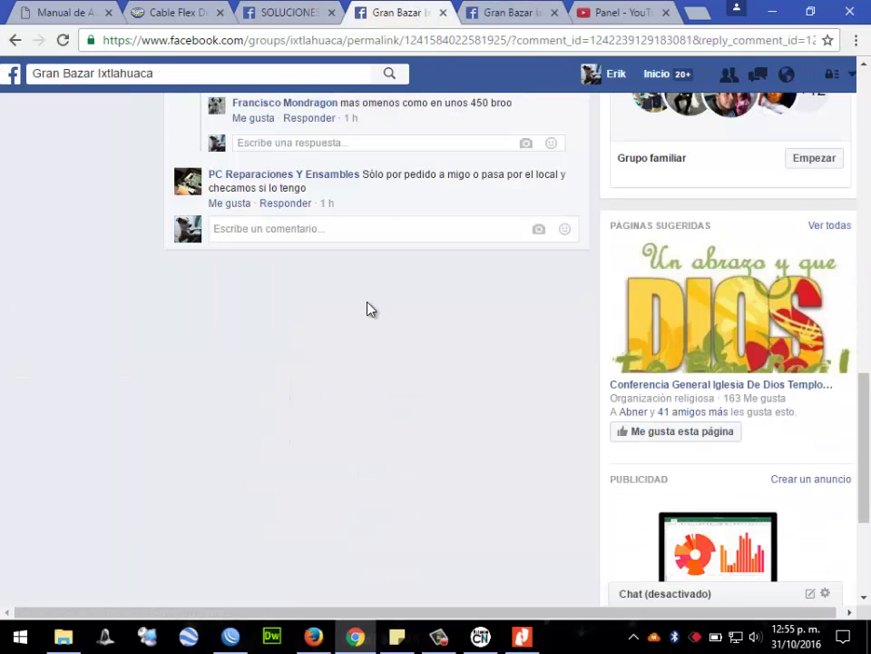
scroll(370, 307, up, 1)
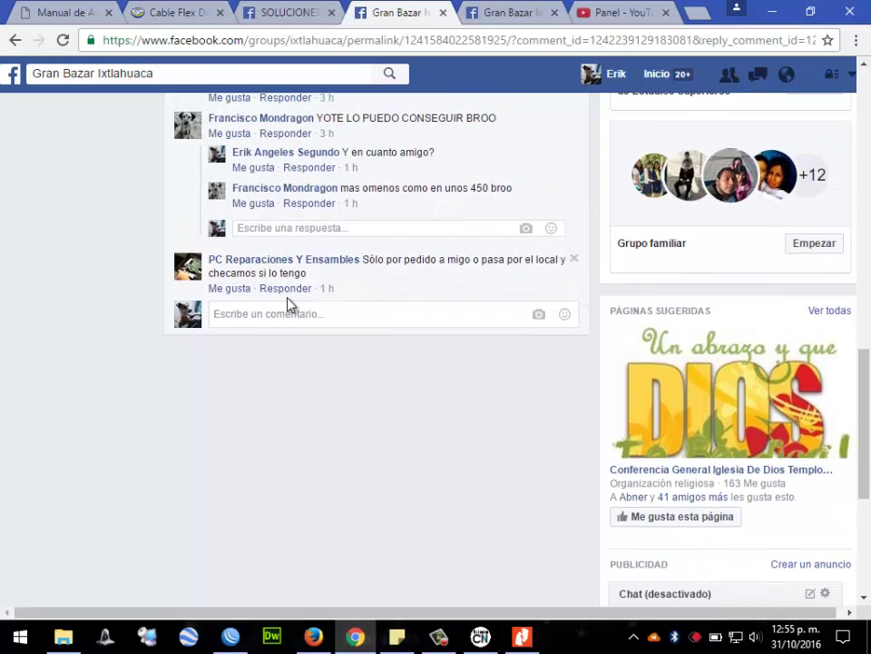
Step: Reply 'Y en cuanto!?' under the PC Reparaciones Y Ensambles comment
click(286, 290)
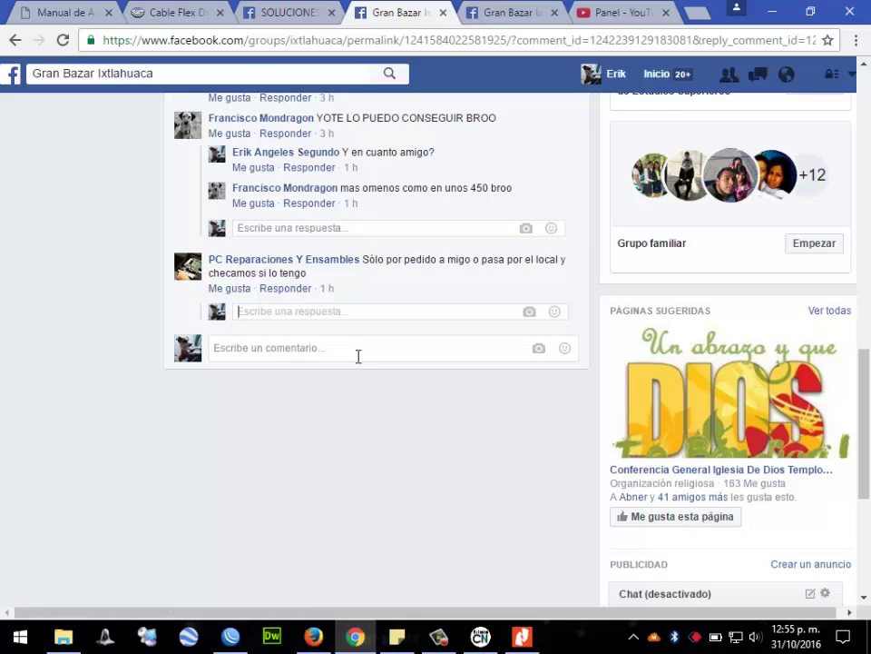
text(Y en cua)
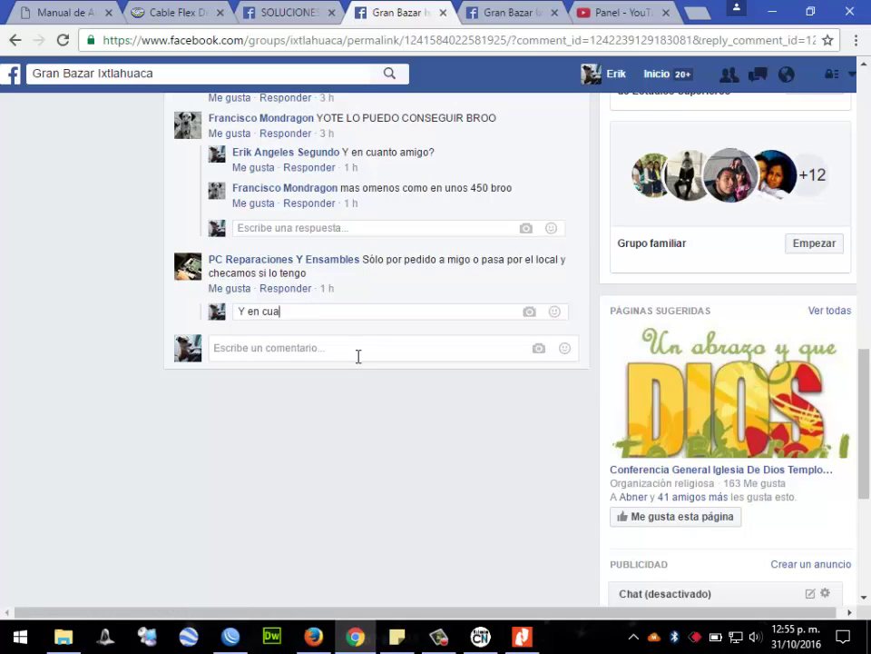
text(nto)
key(BackSpace)
text(!?)
key(Return)
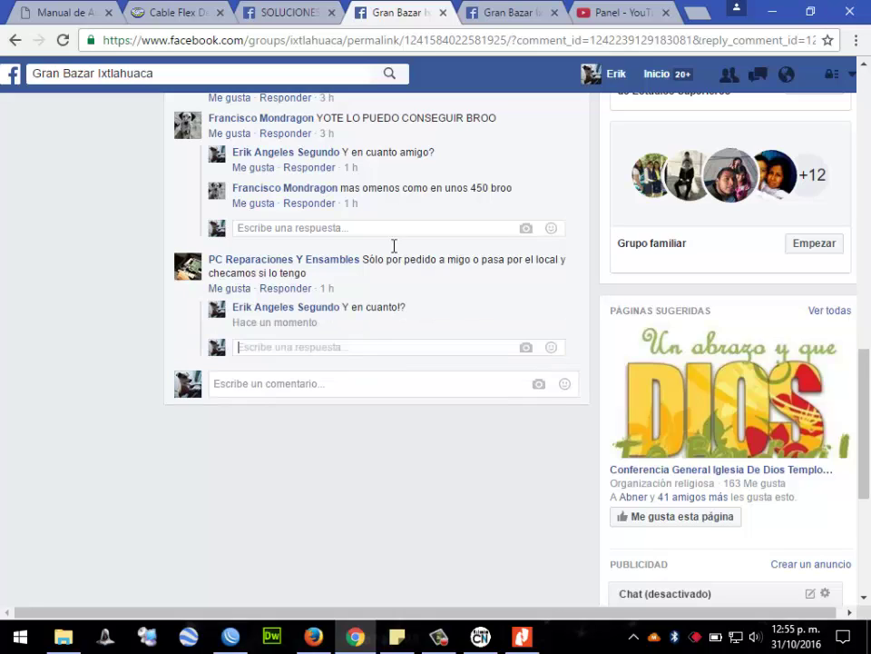
Step: Expand the two hidden replies and close the Gran Bazar group pages
click(443, 14)
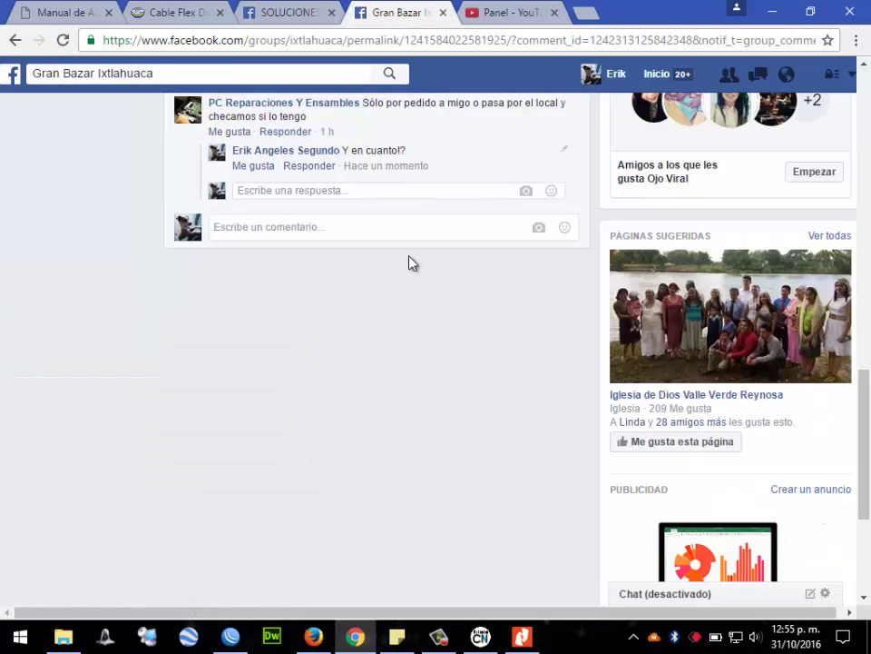
scroll(410, 263, up, 3)
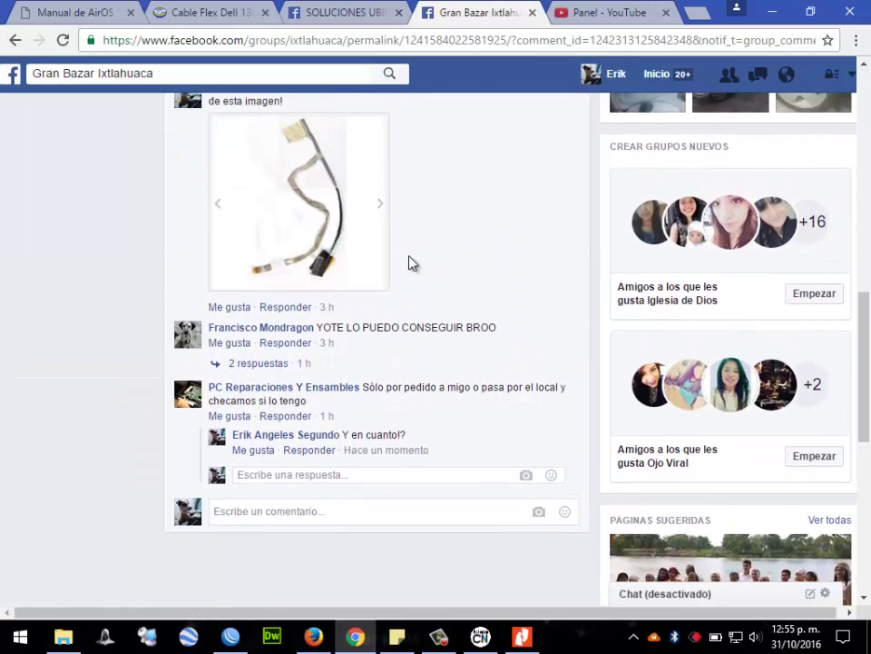
click(259, 363)
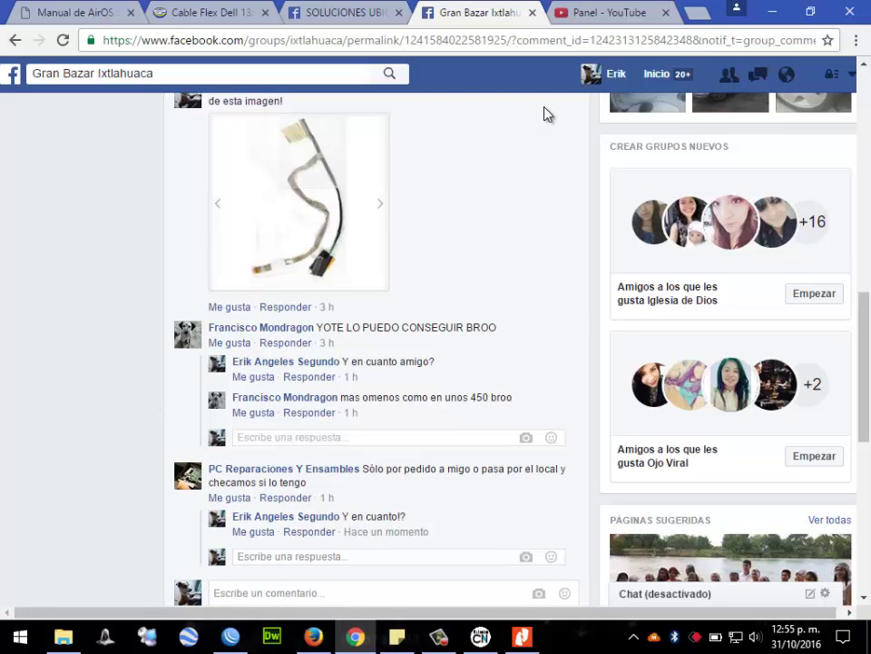
click(532, 12)
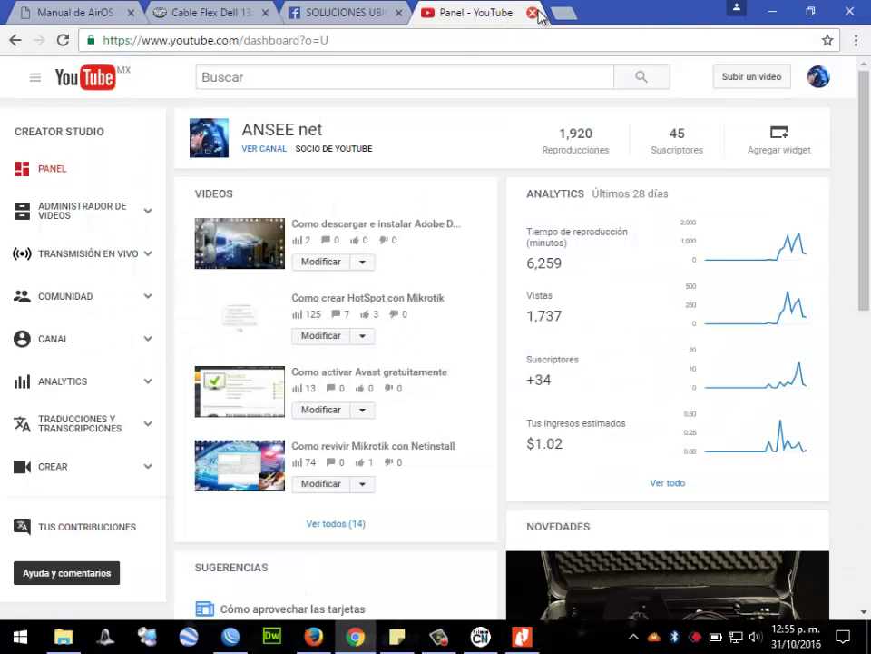
Step: Open and reload a blank Chrome tab, then return to WinBox's user 1h141 limits dialog
click(380, 9)
click(481, 12)
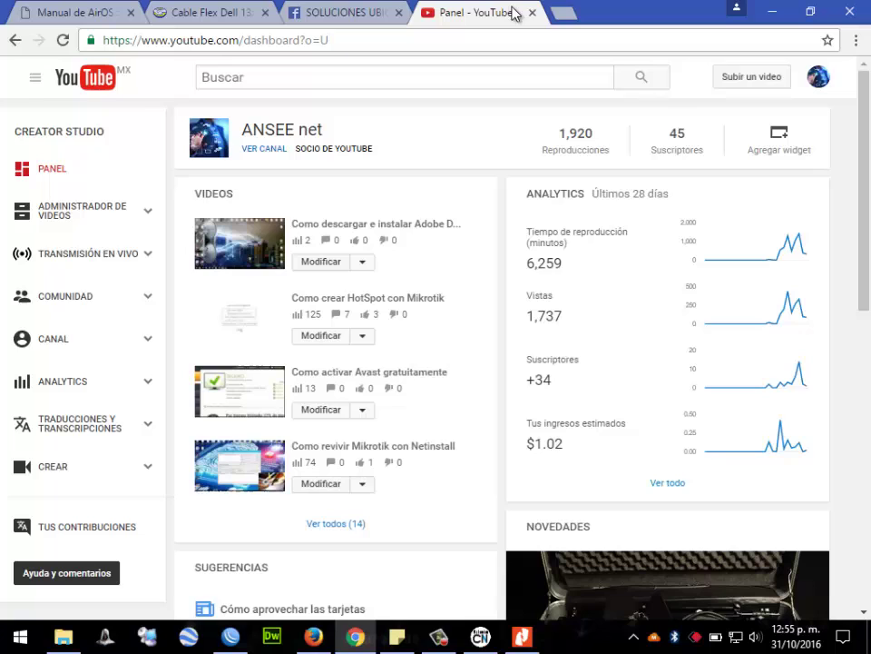
click(563, 16)
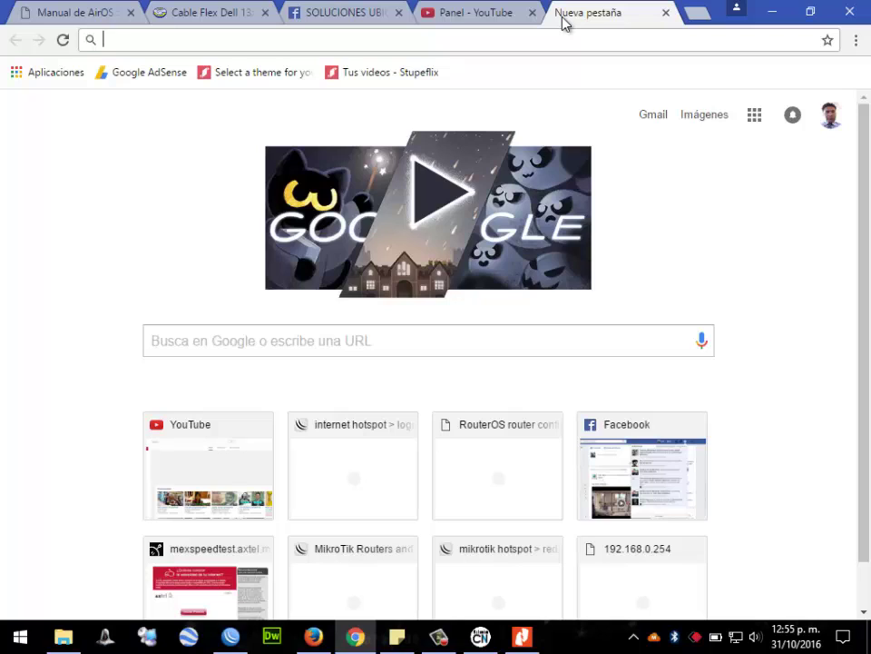
key(F5)
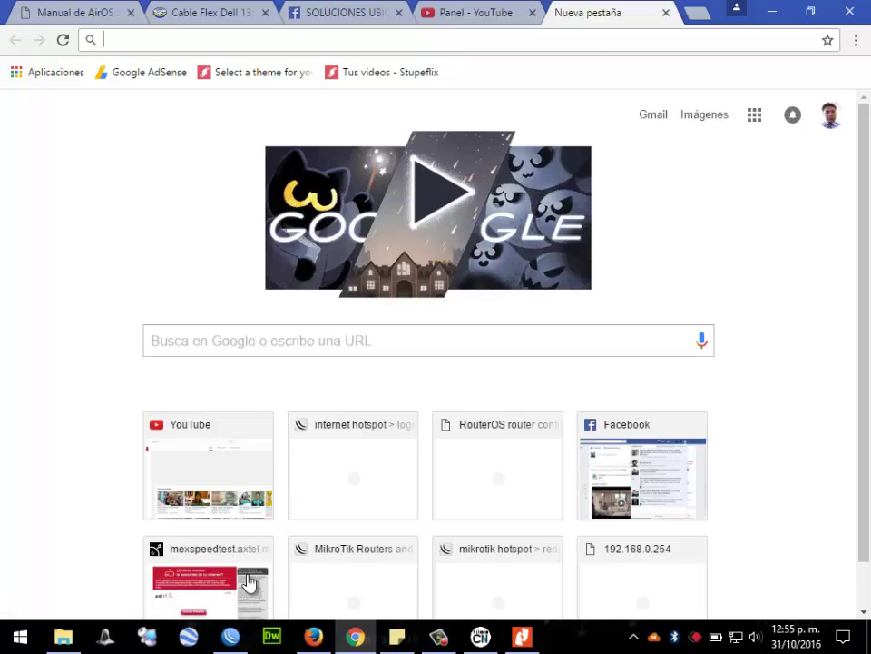
click(231, 637)
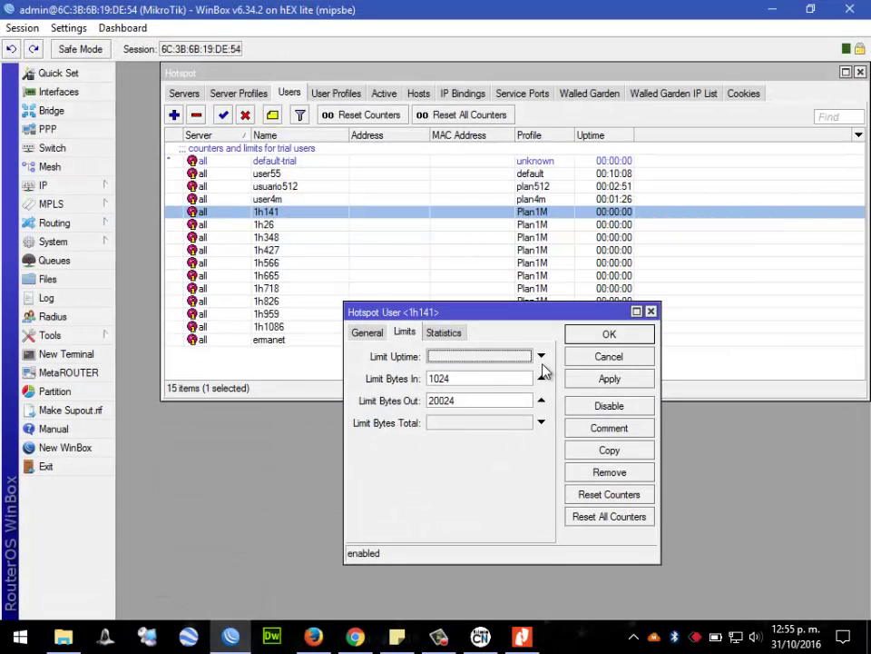
Step: Close user 1h141's dialog, stretch the Hotspot window to show all 15 users, then bring up Firefox
click(609, 335)
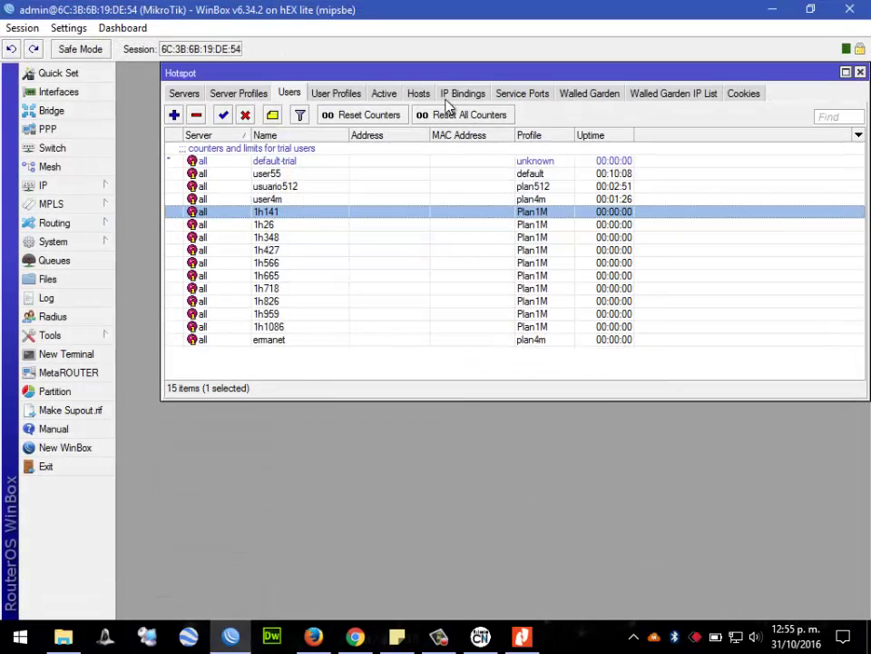
drag(442, 398, 414, 617)
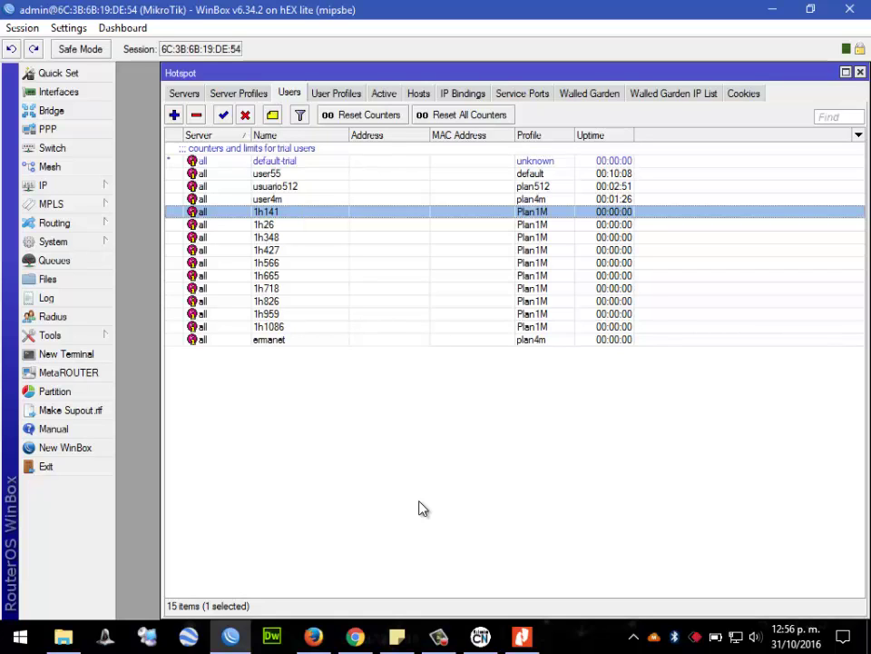
click(315, 639)
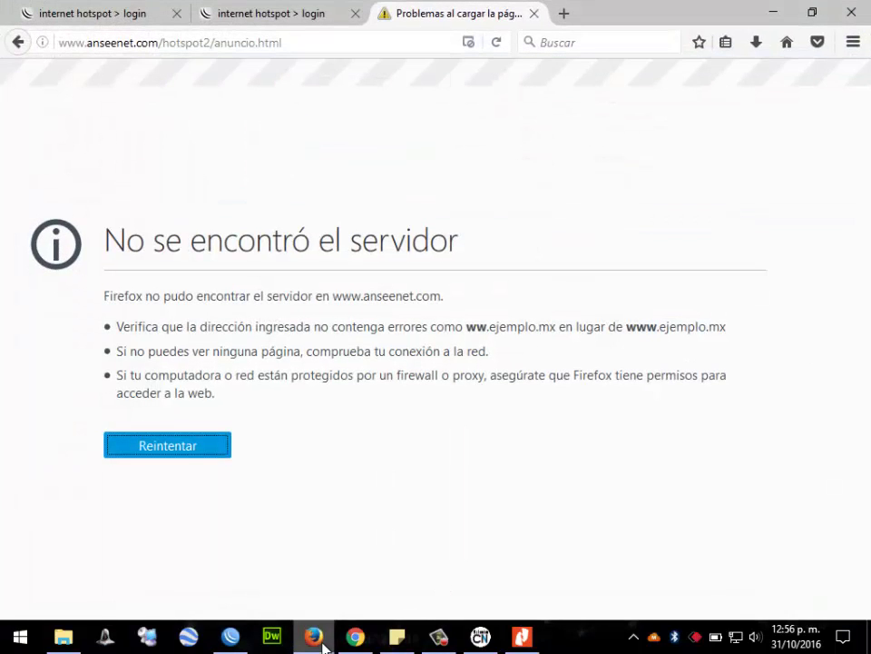
Step: Close Firefox and all three of its tabs, confirming with Cerrar pestañas
click(849, 15)
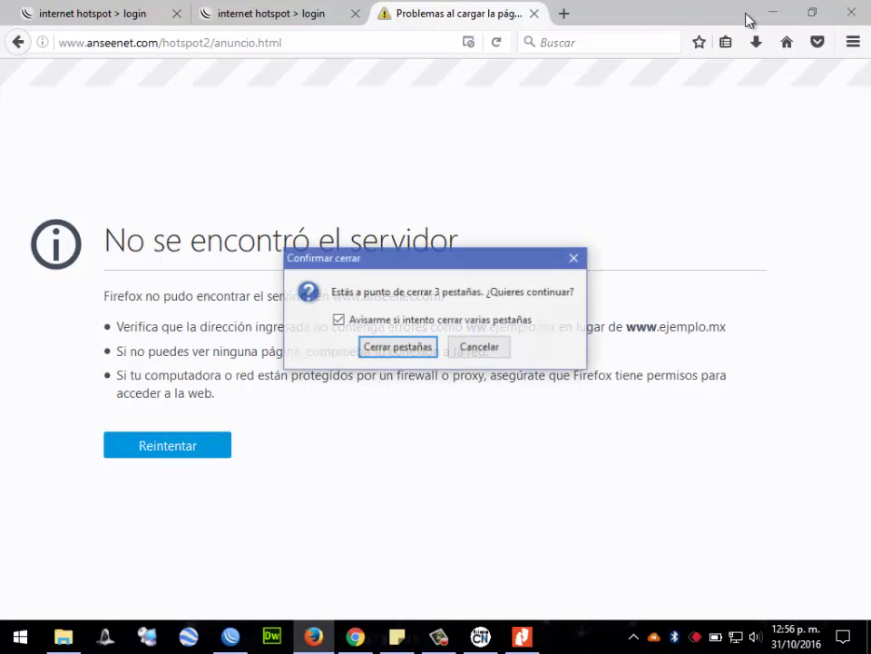
click(398, 347)
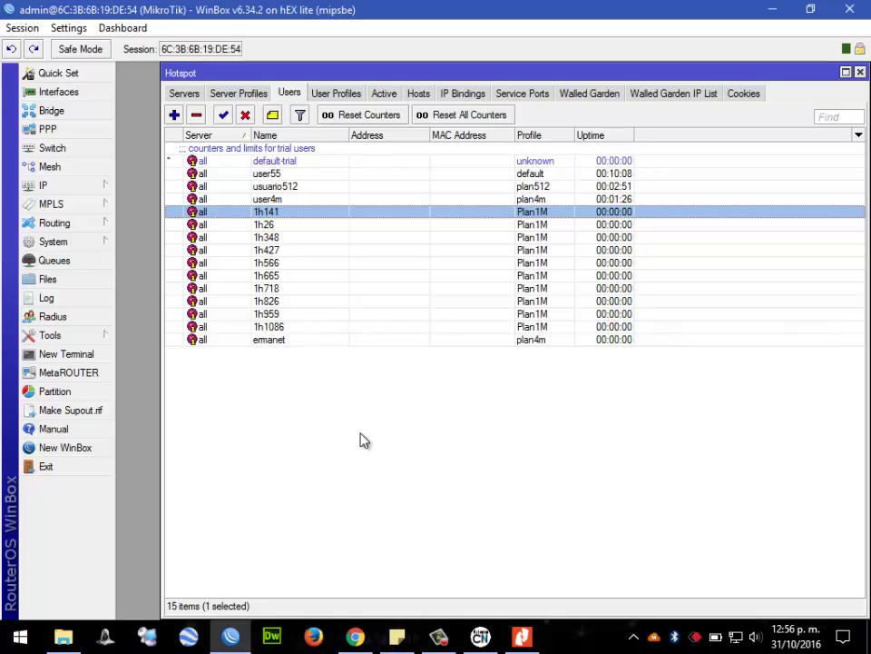
Step: Open the IP Address List and place it below the hotspot users, trimming its top edge
click(436, 640)
click(790, 556)
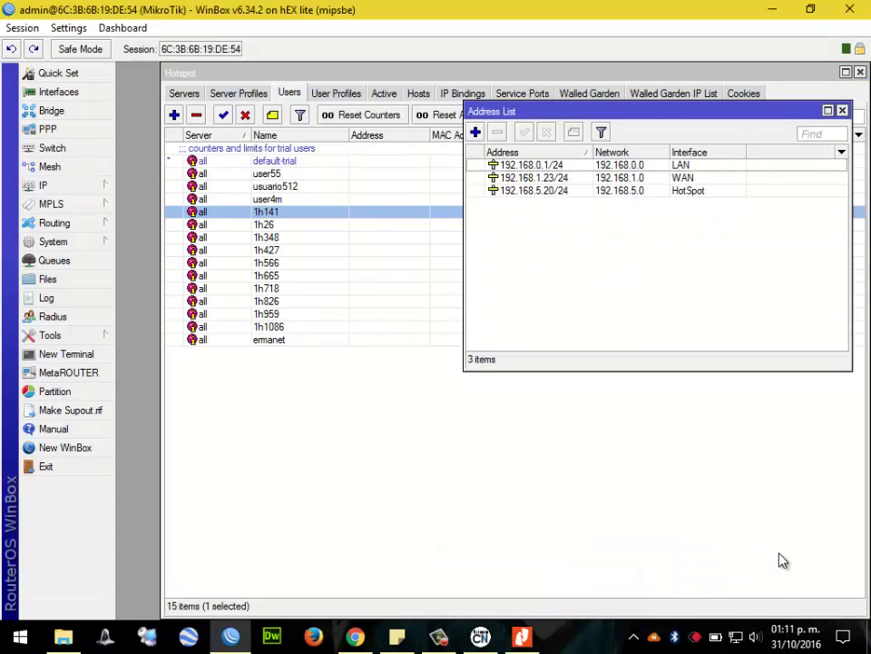
drag(576, 110, 587, 357)
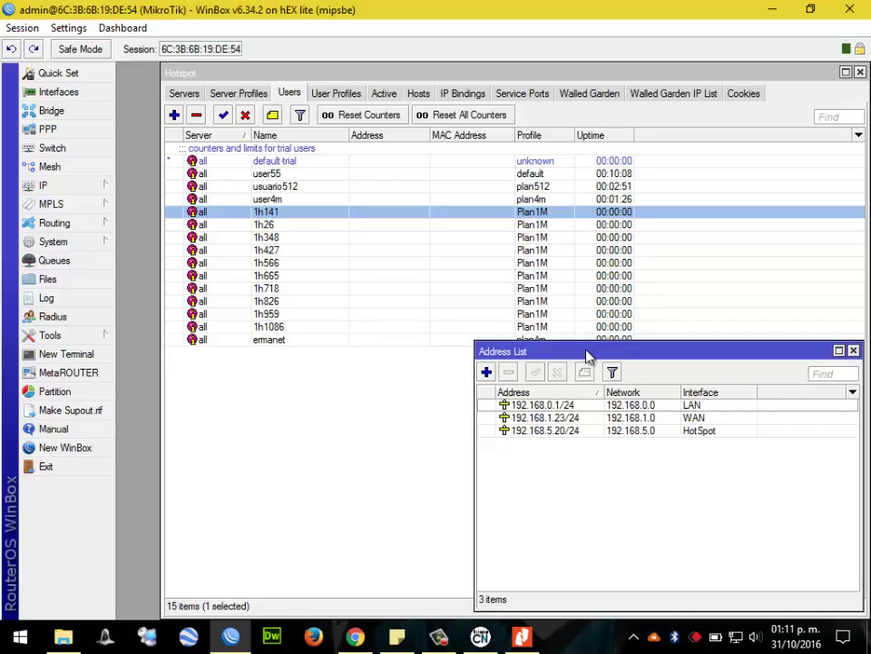
drag(592, 343, 598, 362)
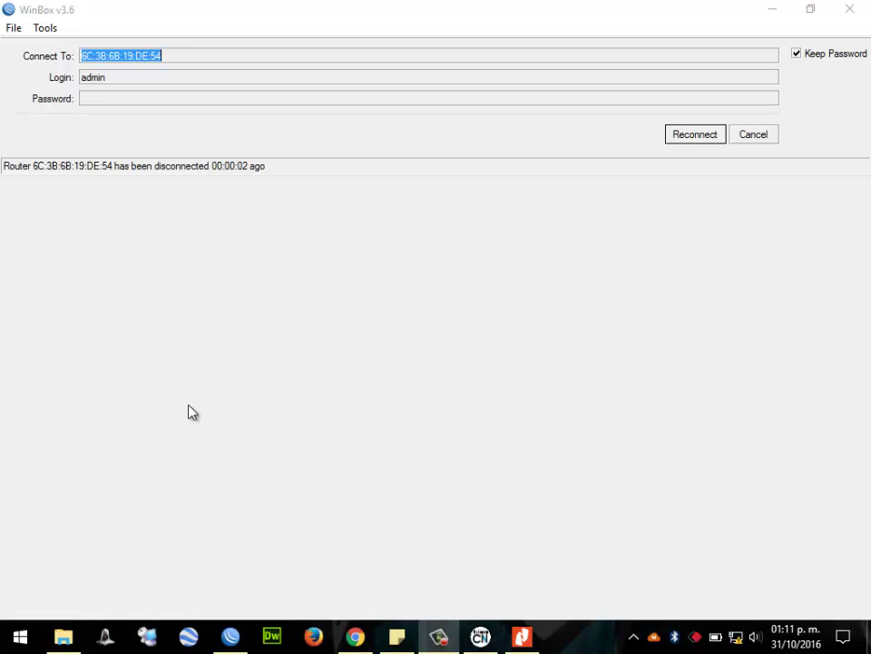
Step: Reconnect WinBox to the dropped router session
click(709, 137)
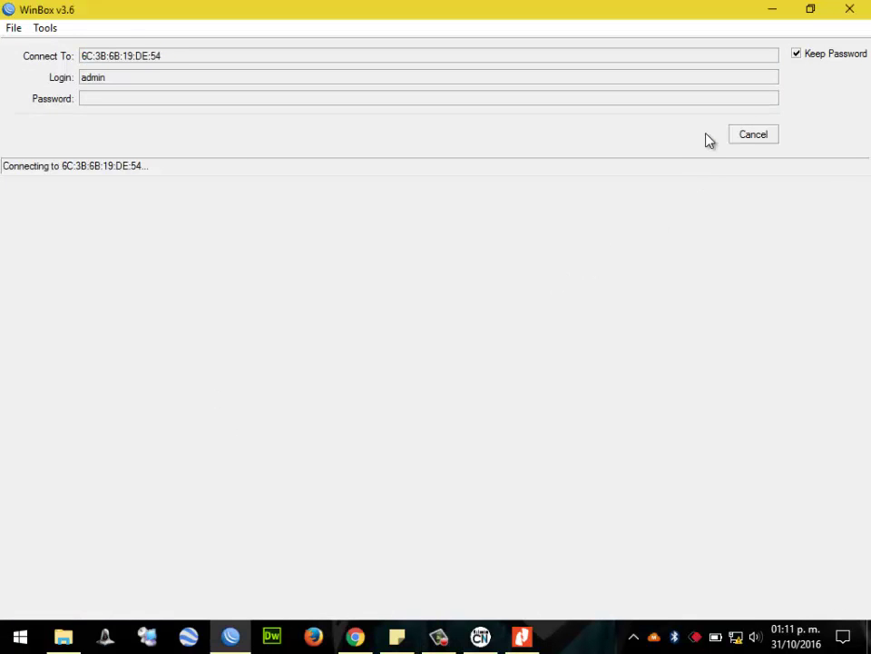
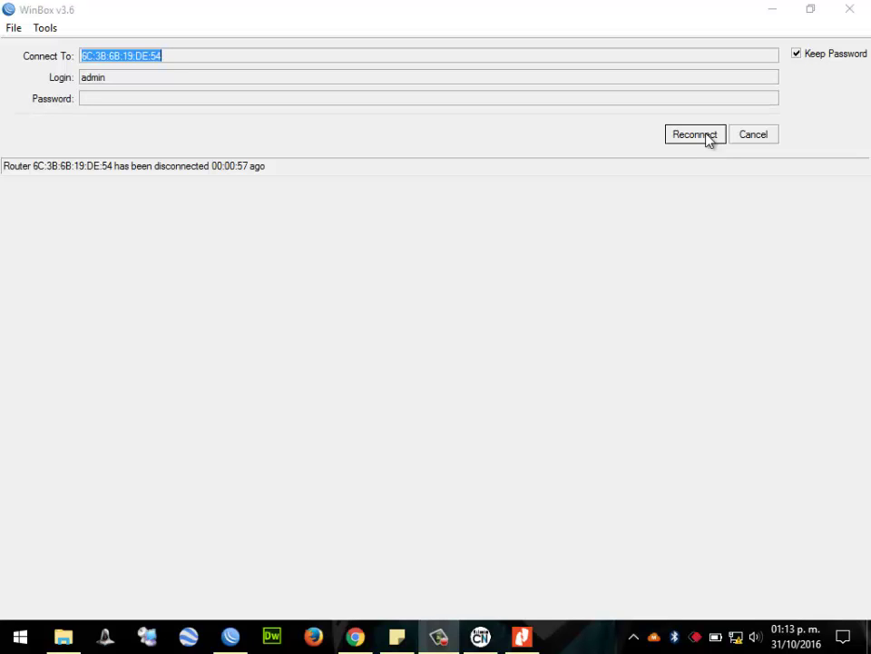
Step: Reconnect WinBox to router 6C:3B:6B:19:DE:54 to reach the 15-user Hotspot list
click(708, 137)
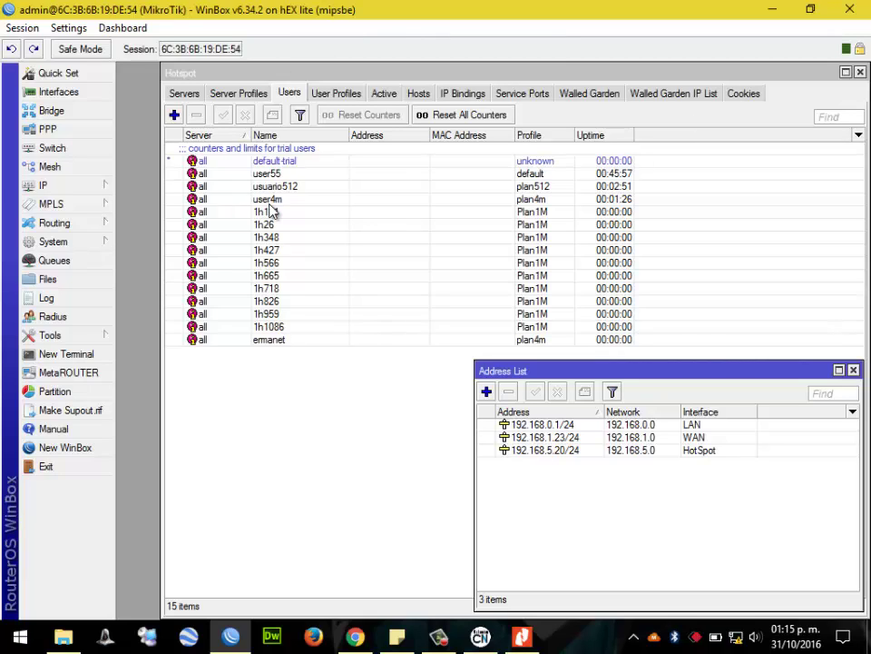
click(106, 187)
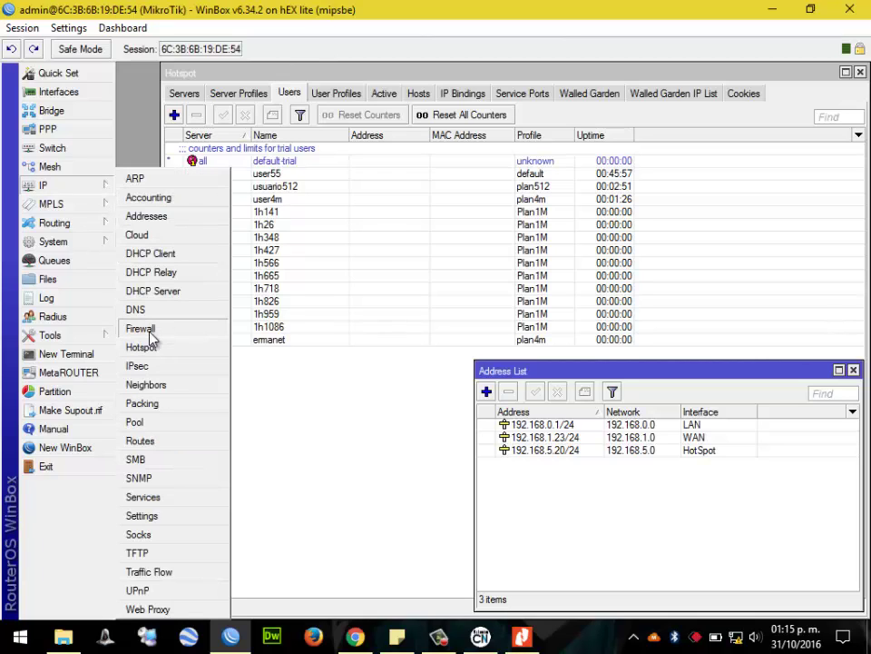
click(146, 385)
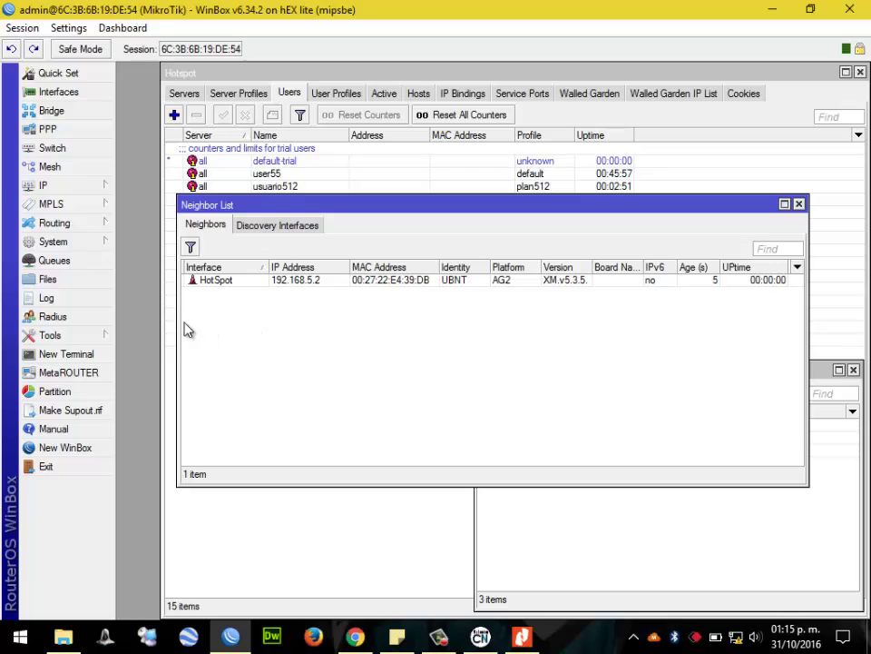
drag(173, 319, 122, 319)
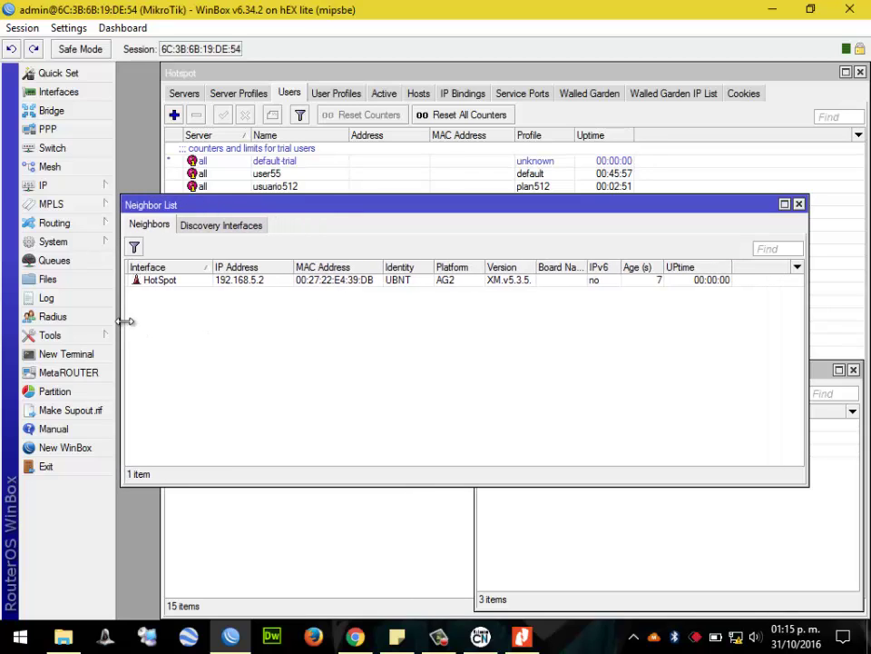
drag(291, 266, 315, 266)
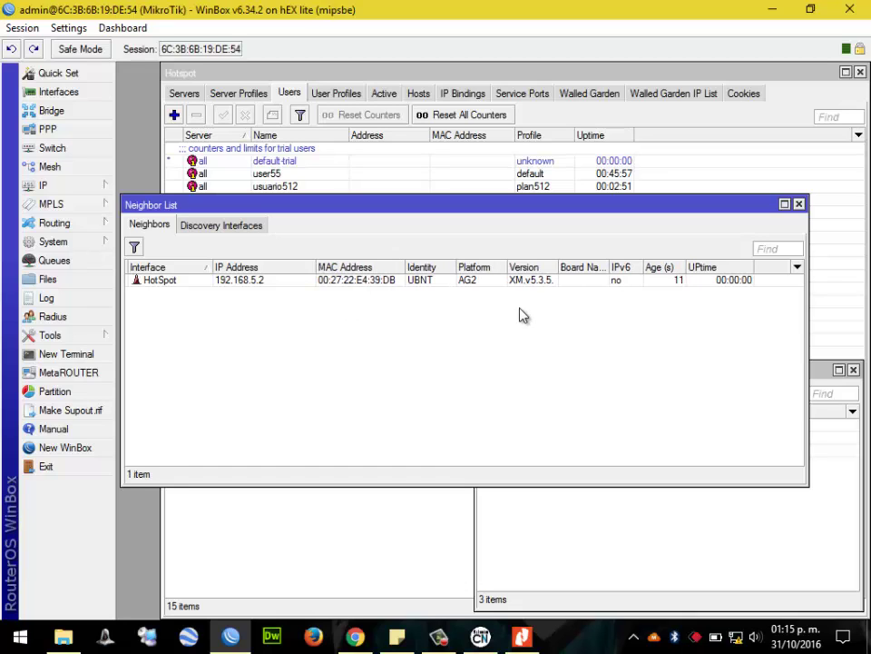
click(799, 203)
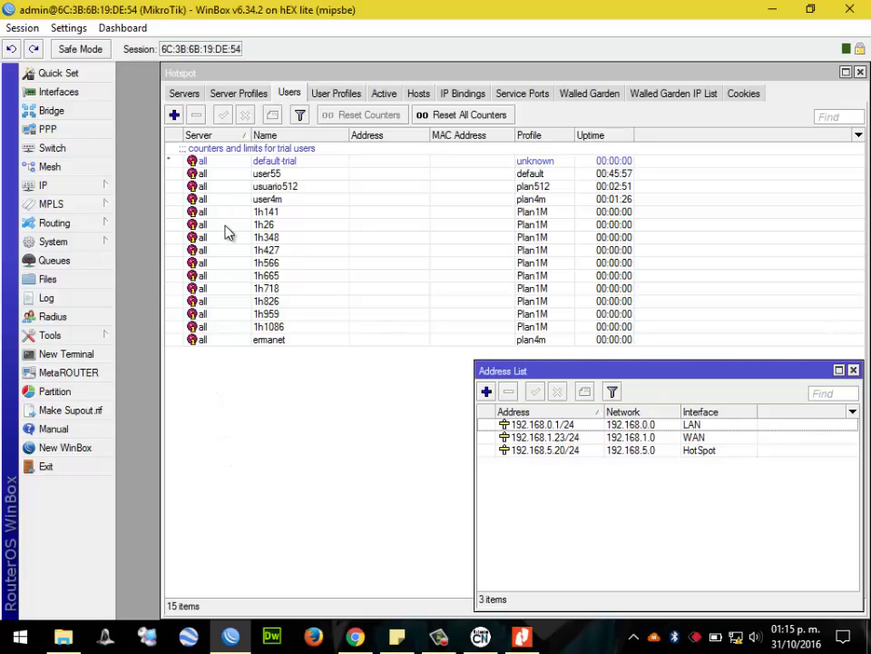
Step: Bring the Hotspot window in front of the address list, then reopen the IP menu
click(95, 185)
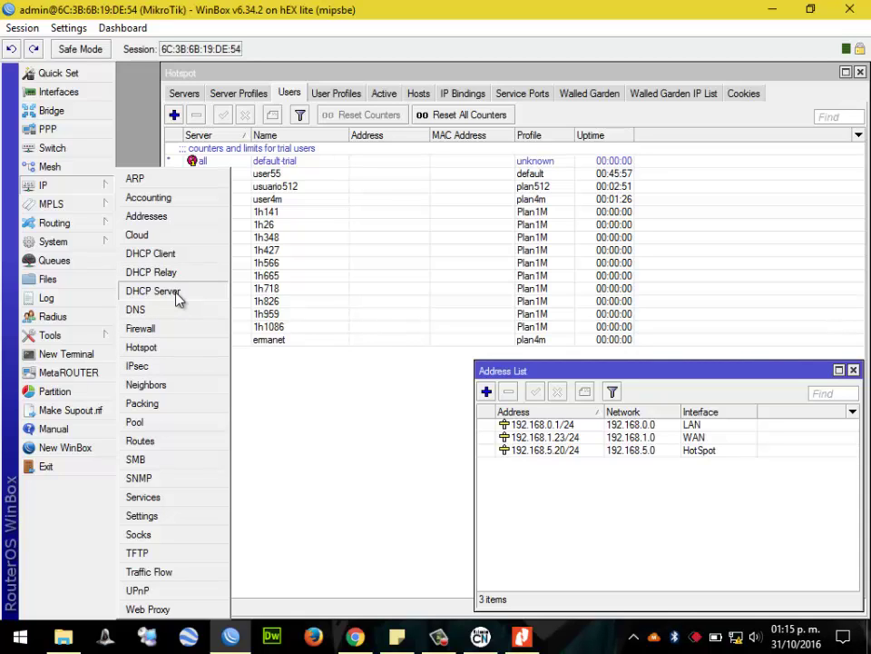
click(162, 350)
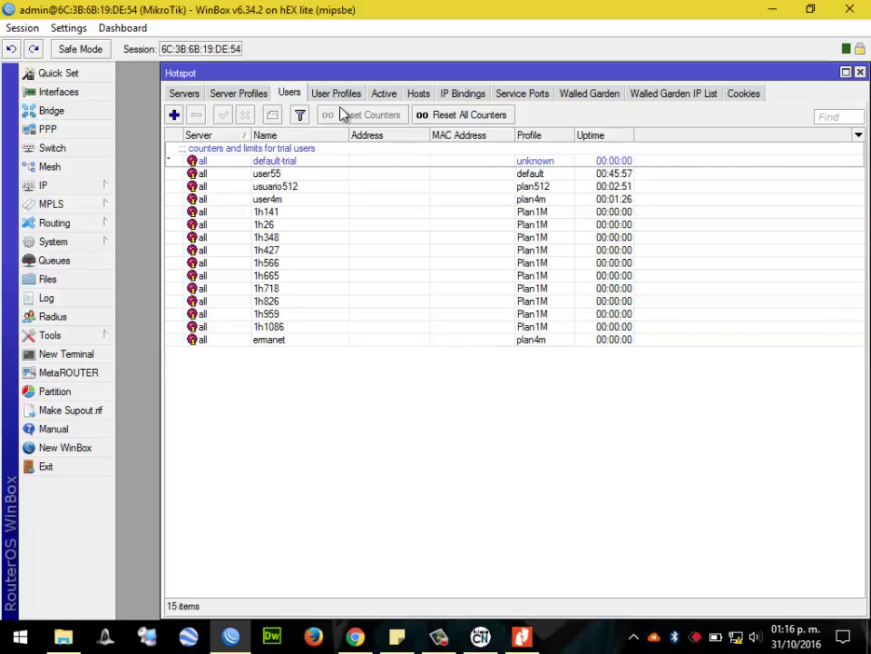
click(102, 191)
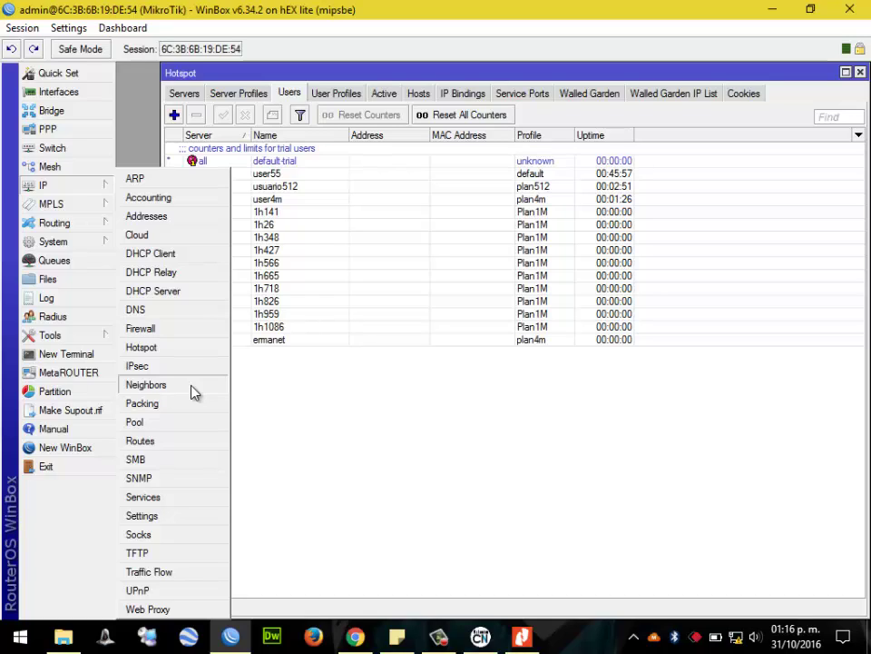
Step: Copy MAC 00:27:22:E4:39:DB from the HotSpot neighbour's details, then close the Neighbor List
click(146, 385)
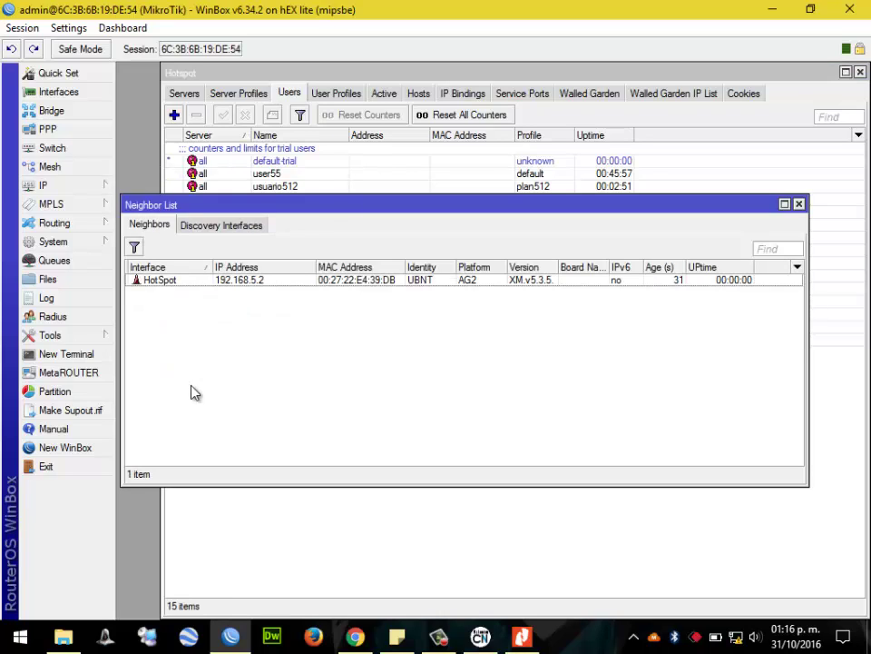
click(249, 283)
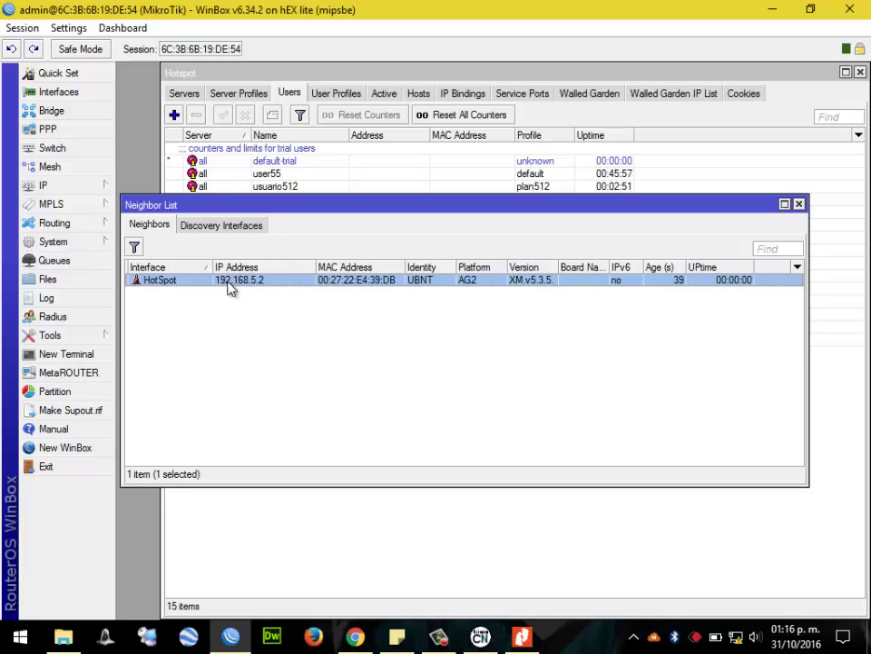
double_click(368, 285)
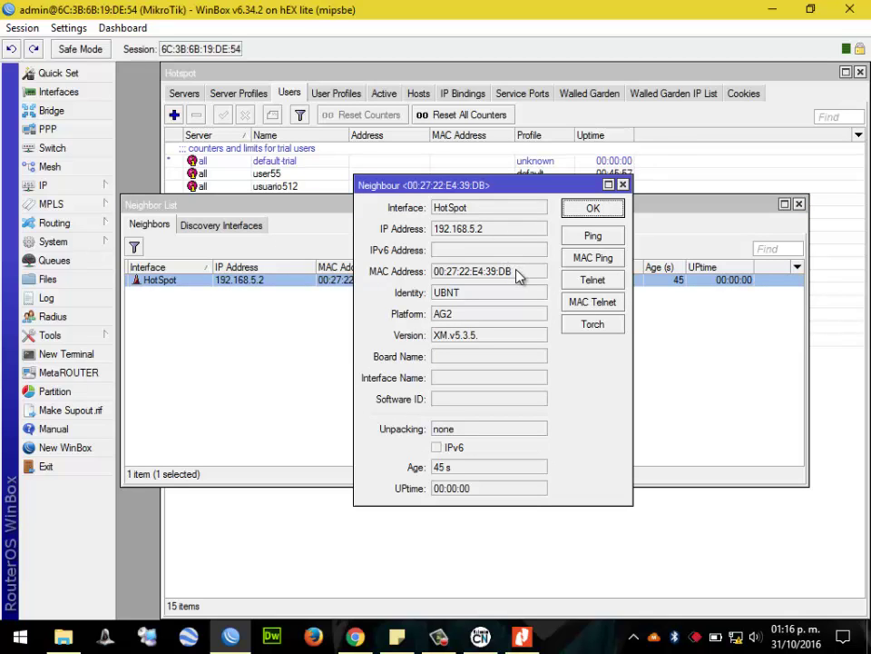
drag(519, 276, 435, 271)
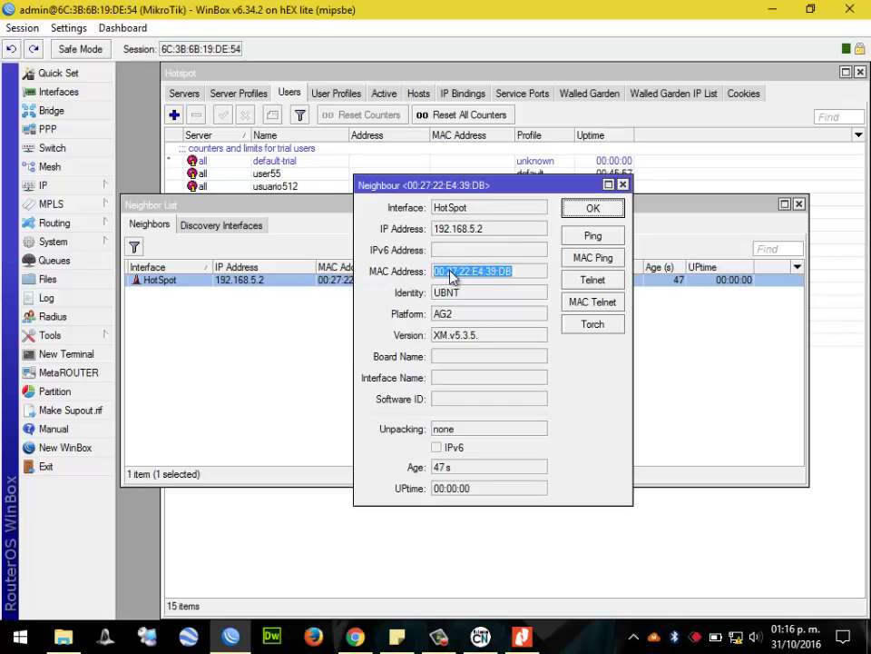
right_click(452, 277)
click(485, 284)
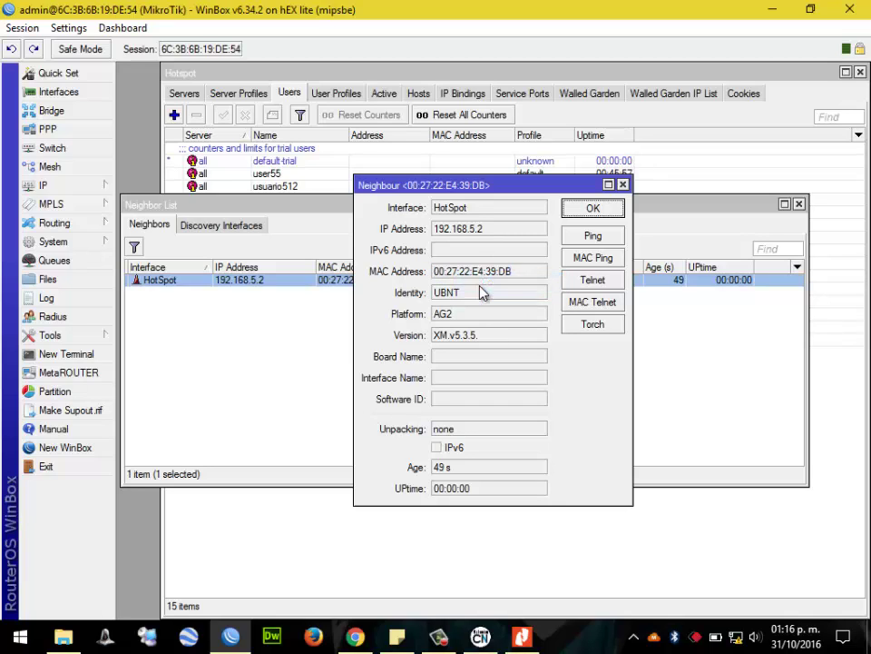
click(622, 184)
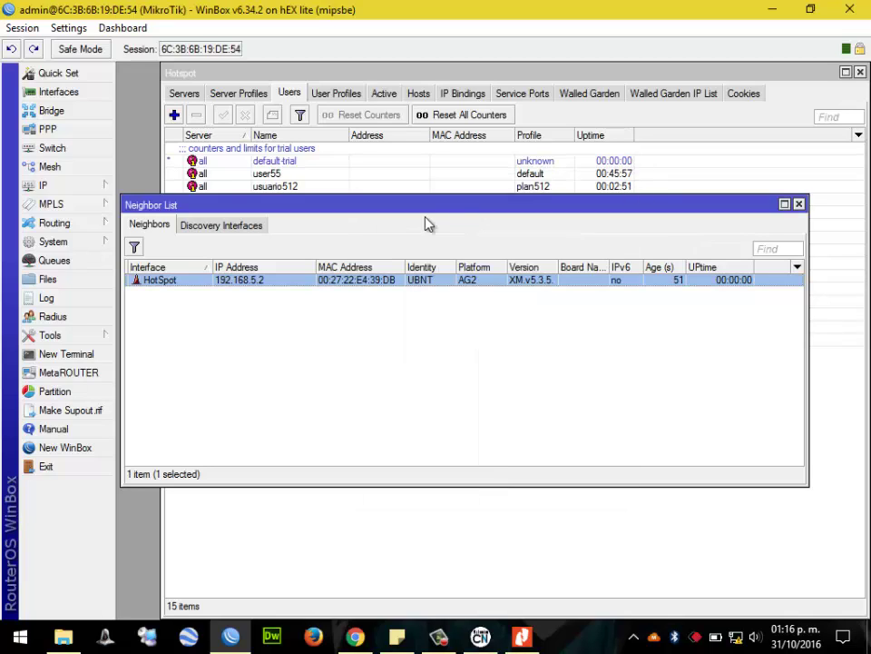
click(798, 204)
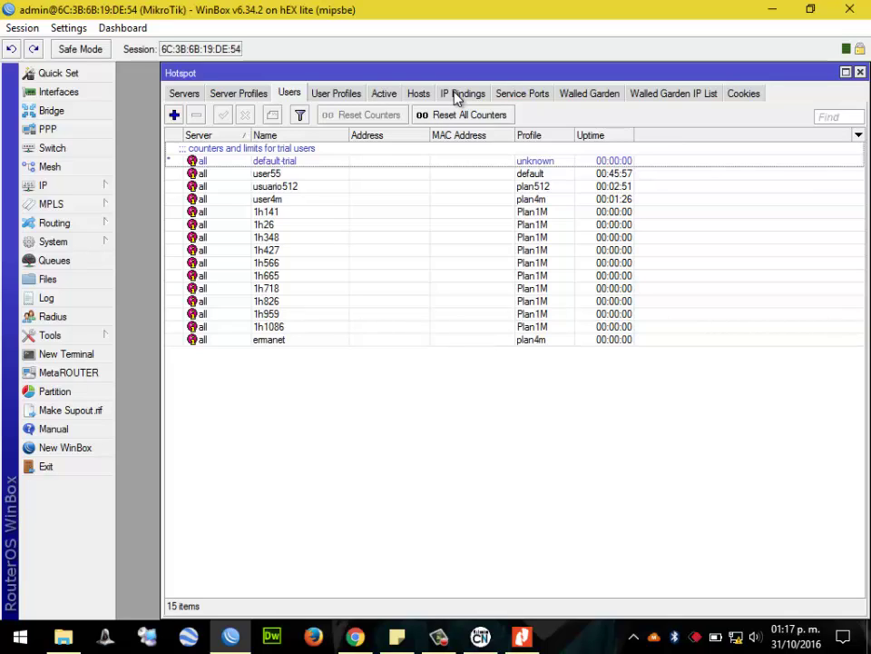
Step: Switch the Hotspot window to its empty IP Bindings tab
click(457, 96)
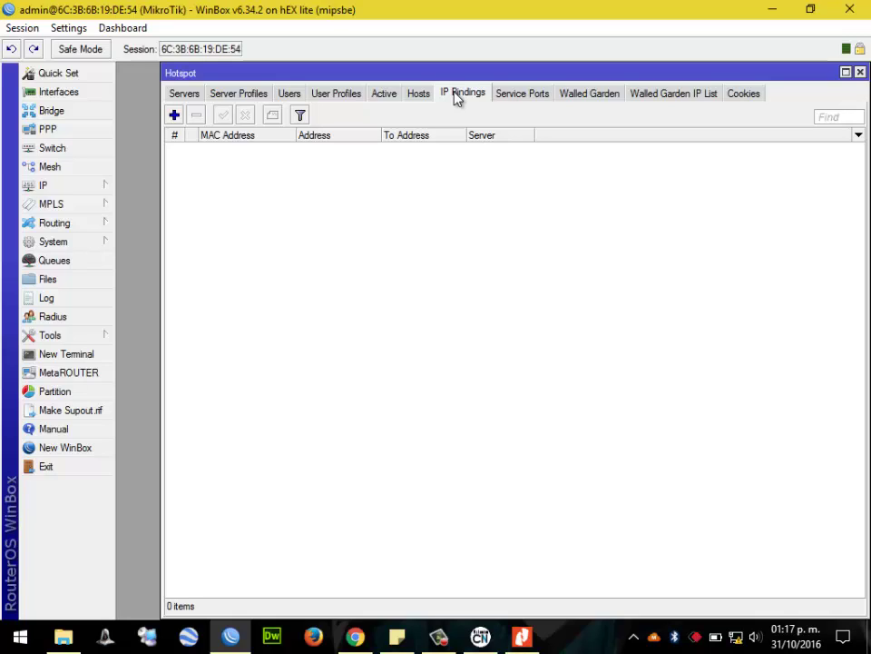
Step: Add a new IP binding for MAC 00:27:22:E4:39:DB at 192.168.5.2 on all servers
click(172, 118)
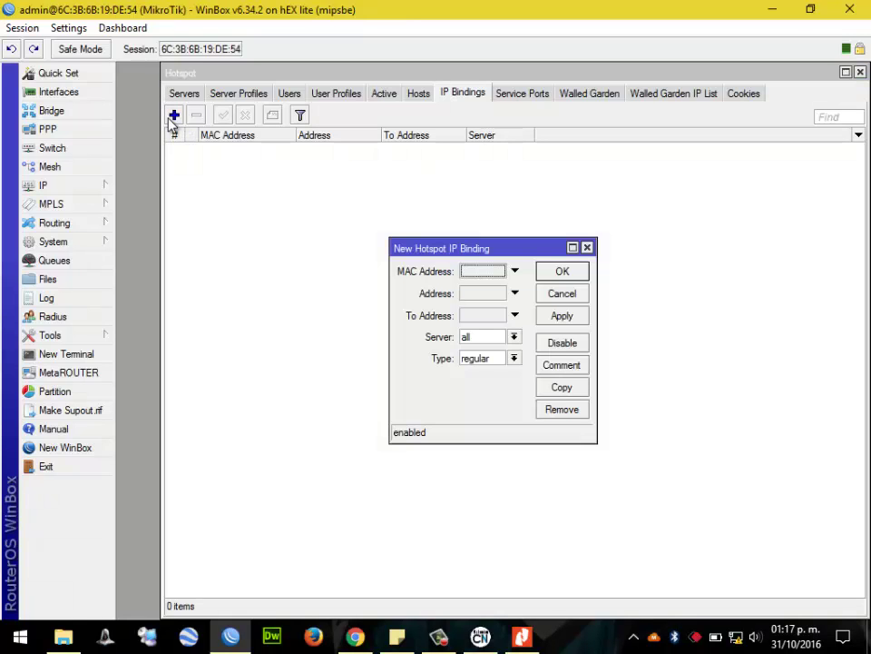
click(465, 271)
key(ctrl+v)
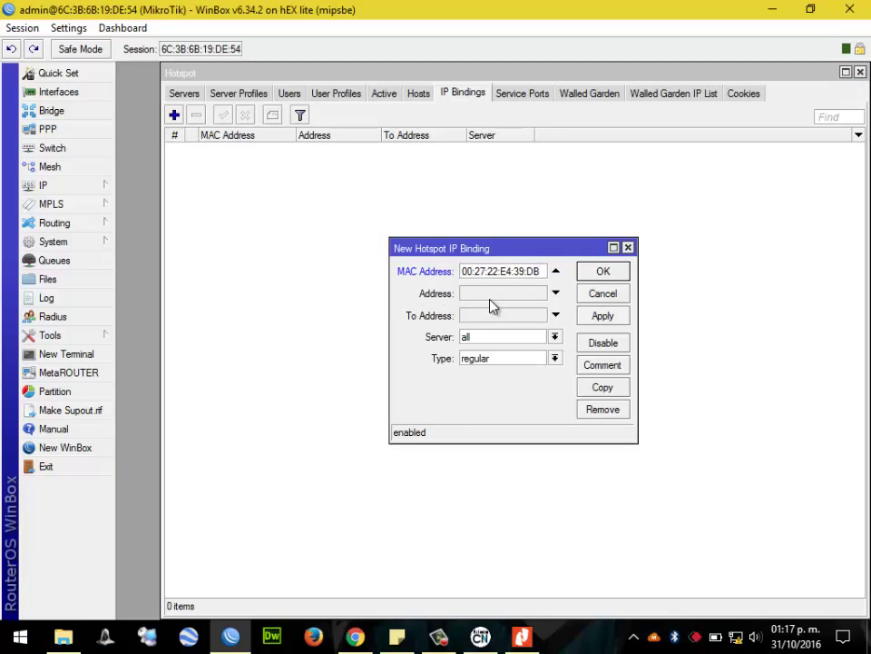
click(493, 294)
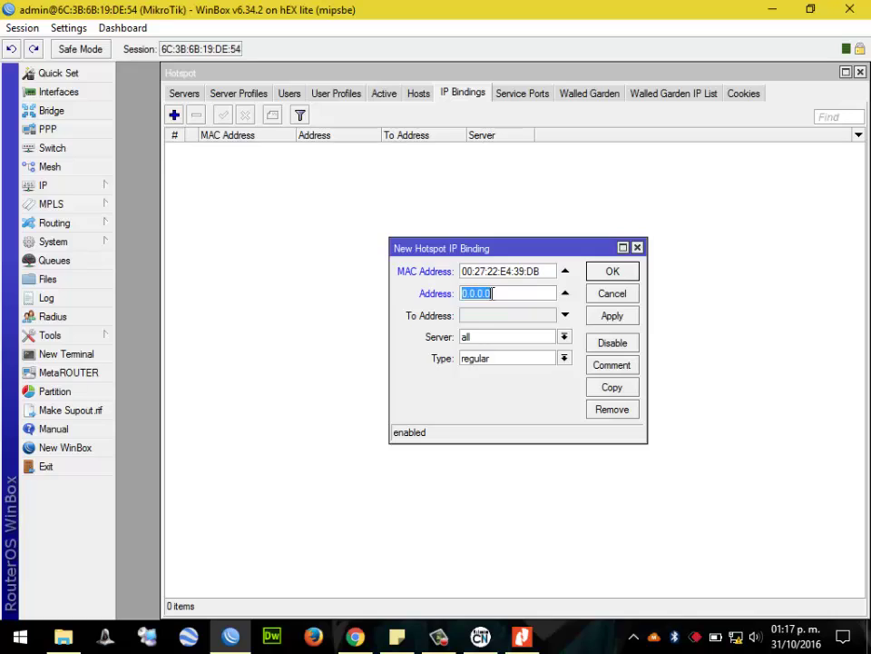
text(192.168)
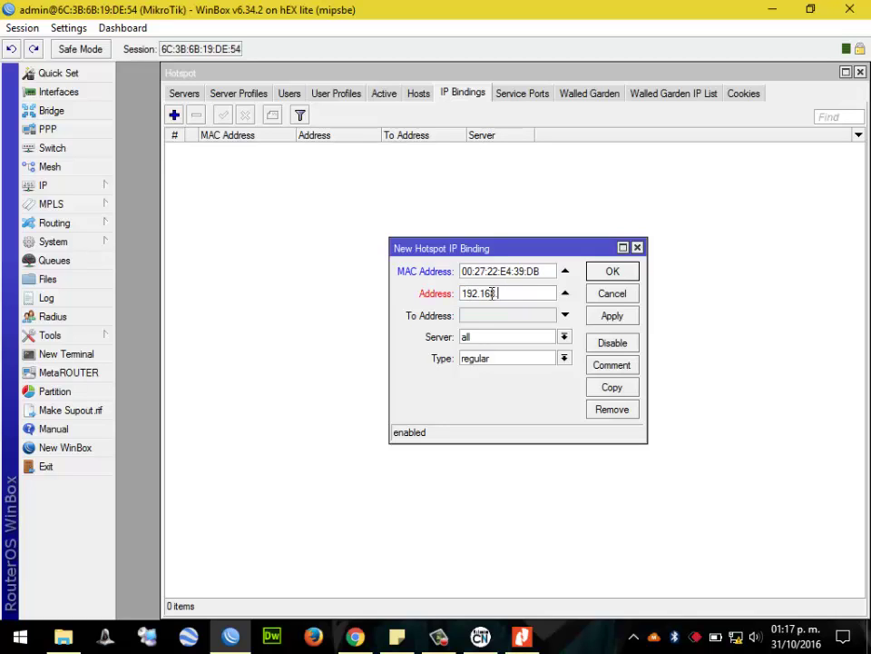
text(.5.2)
click(563, 336)
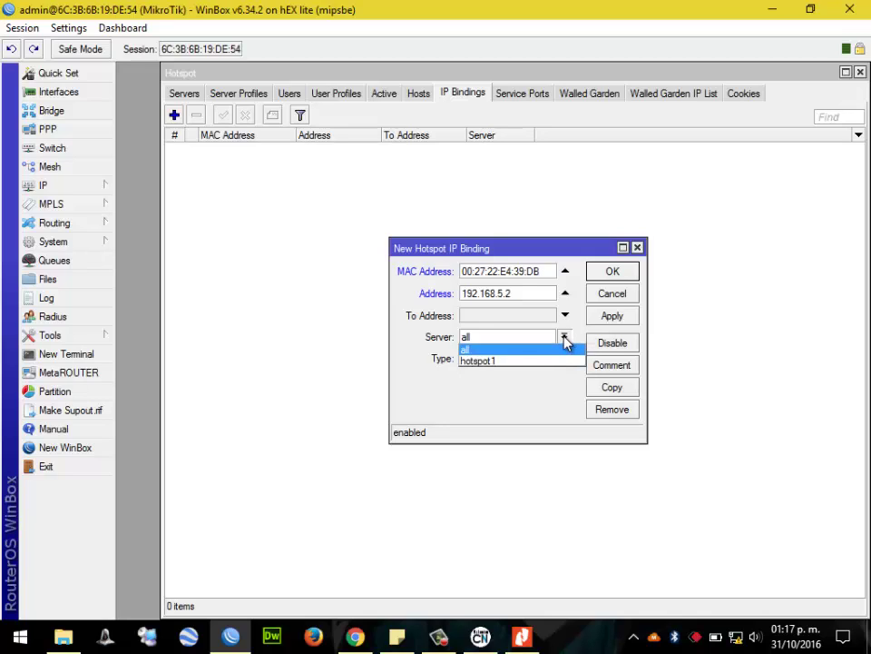
click(564, 338)
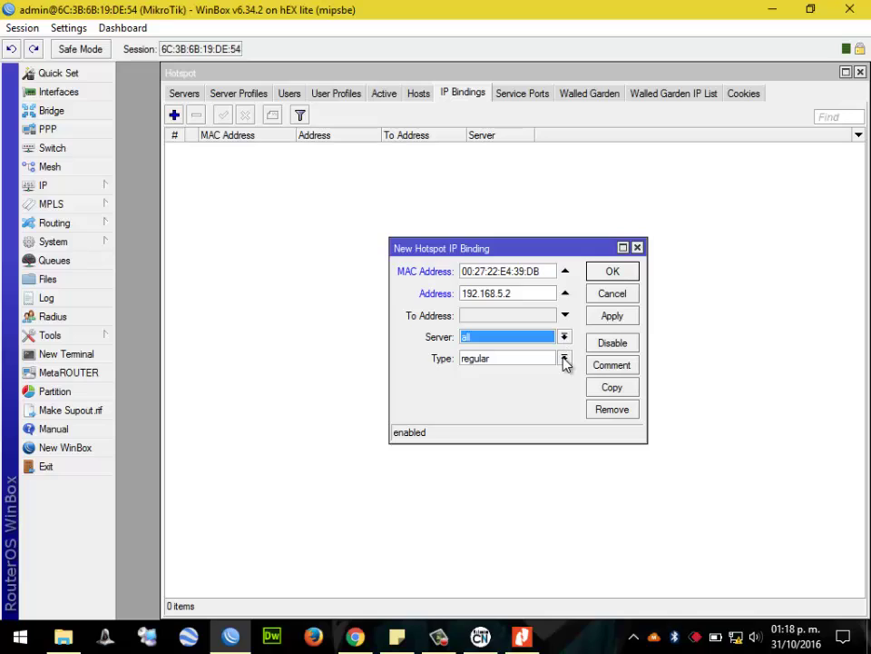
Step: Set the 192.168.5.2 binding type to bypassed and apply it
click(564, 359)
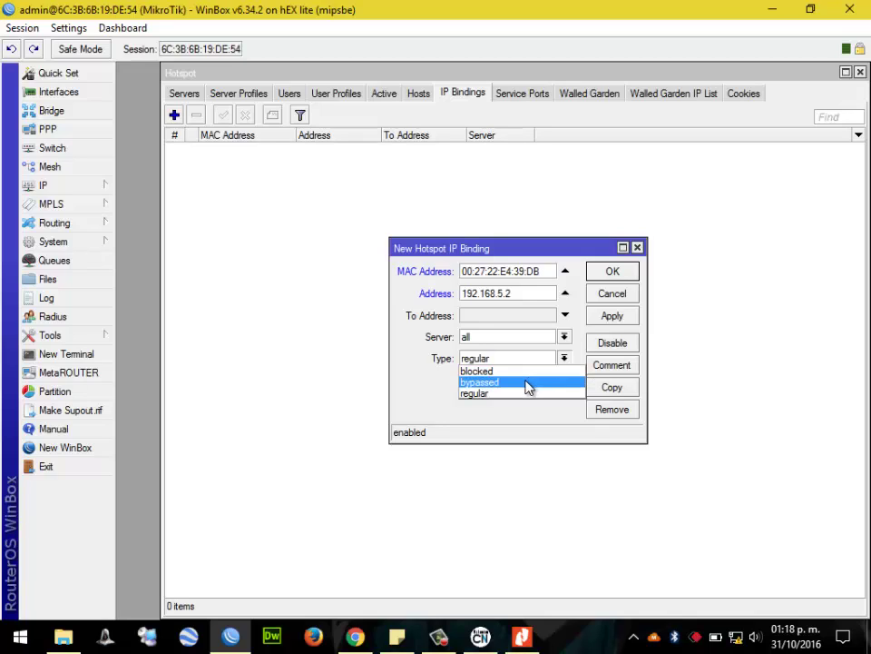
click(525, 385)
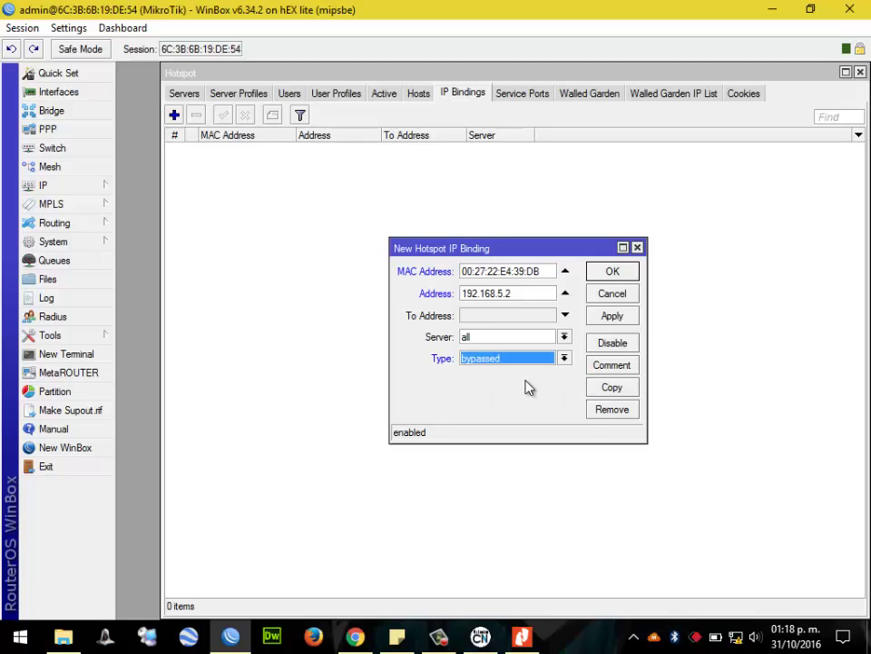
click(610, 318)
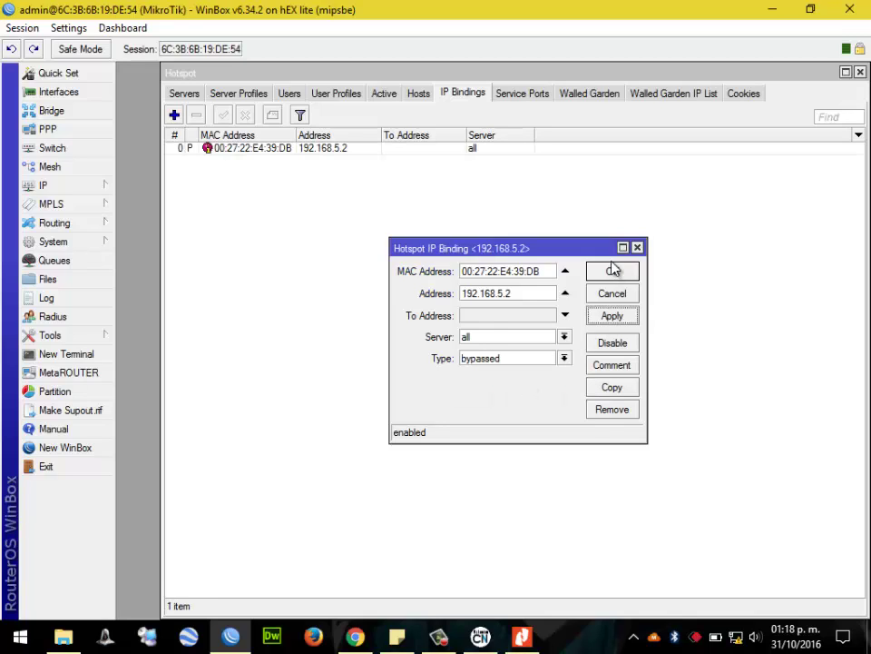
click(613, 274)
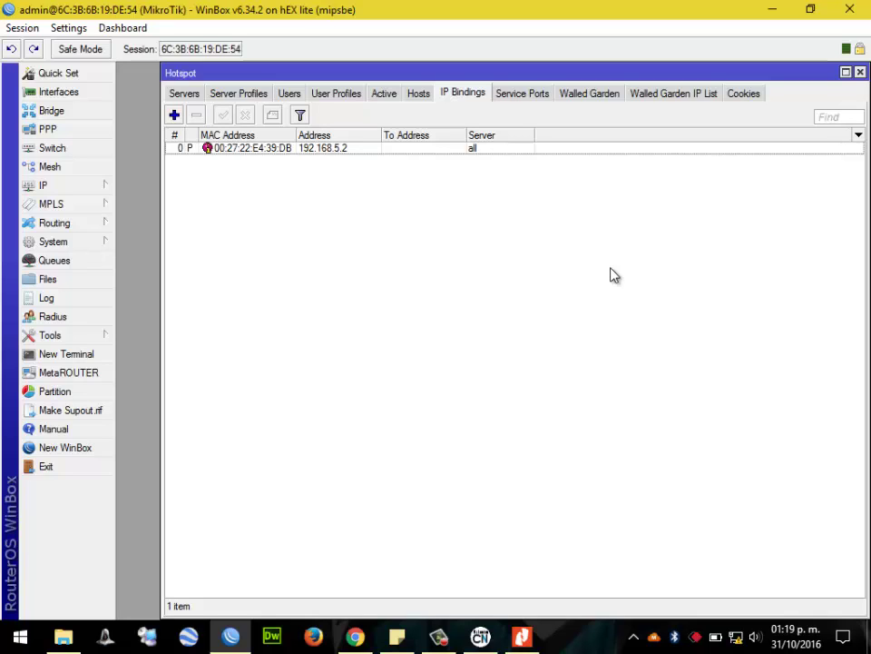
double_click(404, 151)
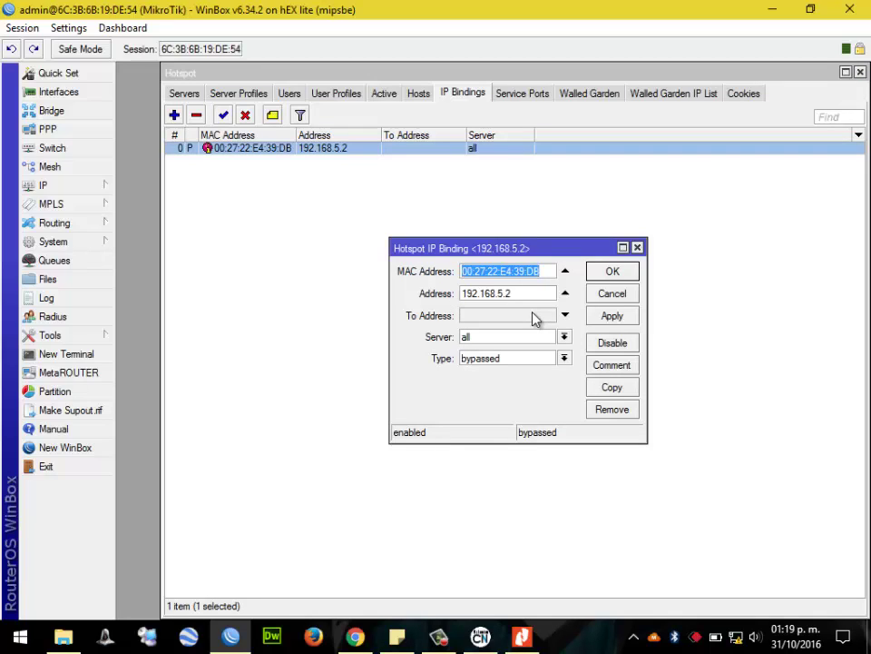
click(77, 185)
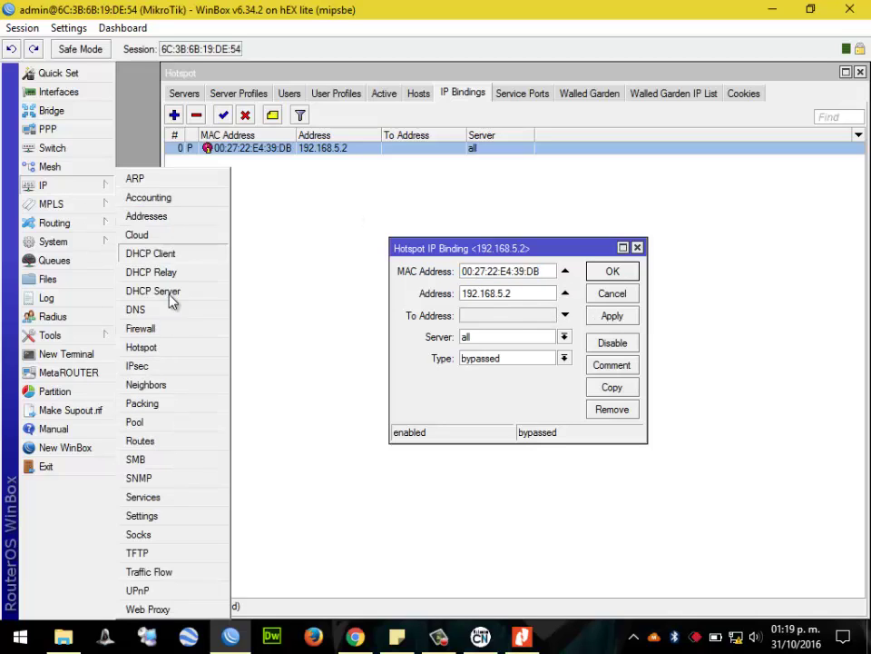
click(178, 385)
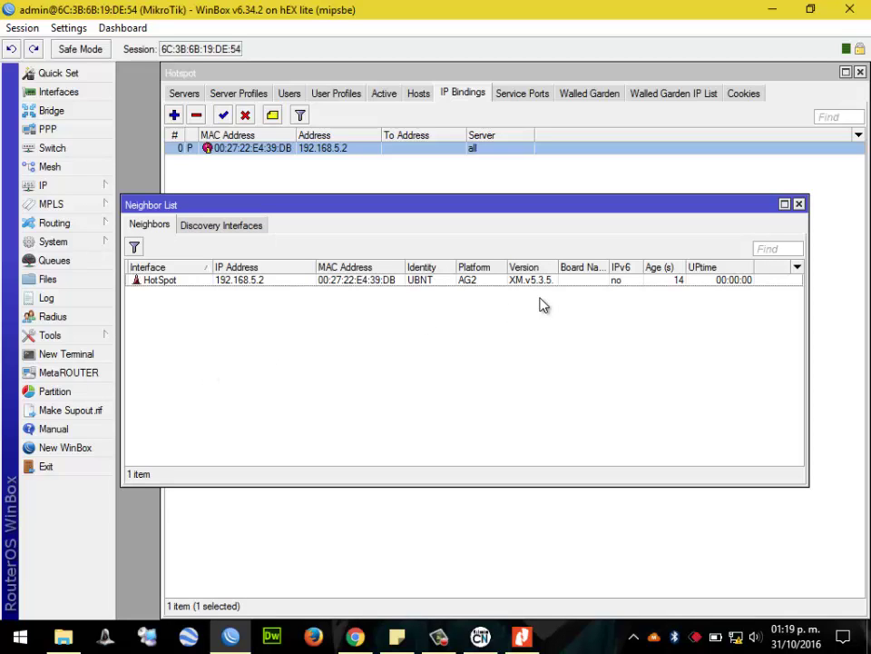
click(799, 204)
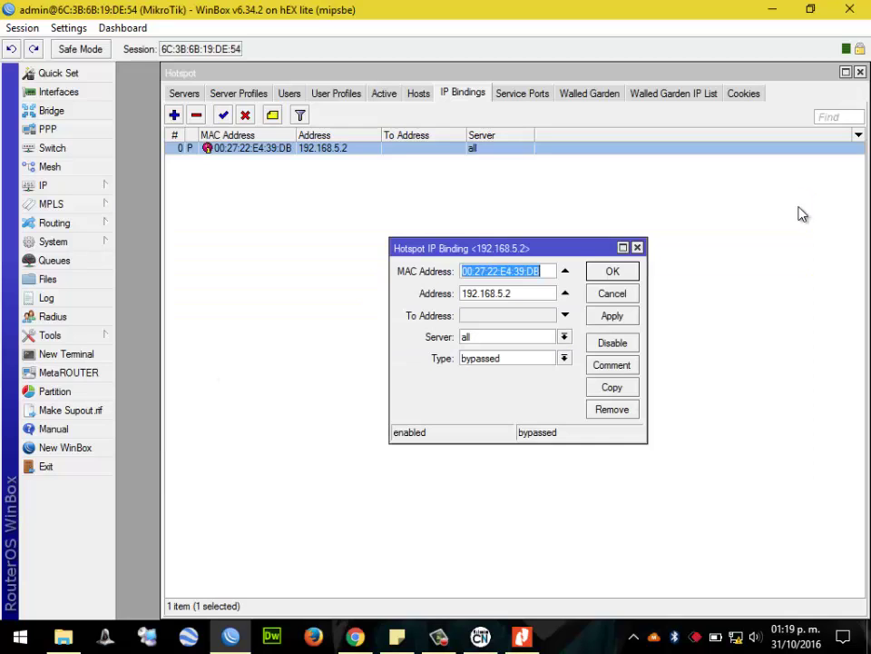
Step: Confirm the bypassed binding with OK and view the empty Hosts tab
click(609, 271)
click(395, 95)
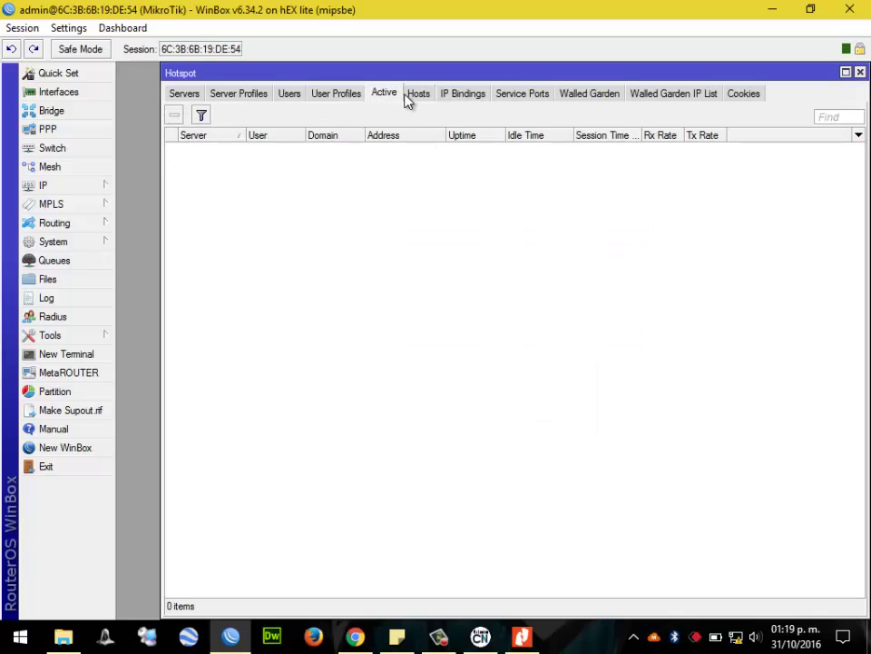
click(410, 96)
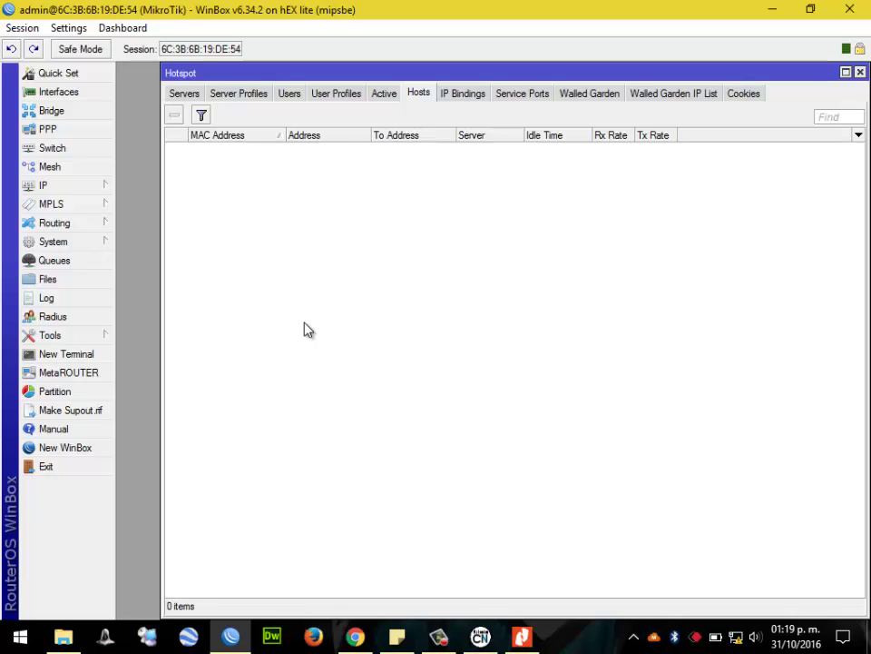
Step: Load 192.168.5.2 in Chrome's new tab, which fails with ERR_ADDRESS_UNREACHABLE
click(354, 636)
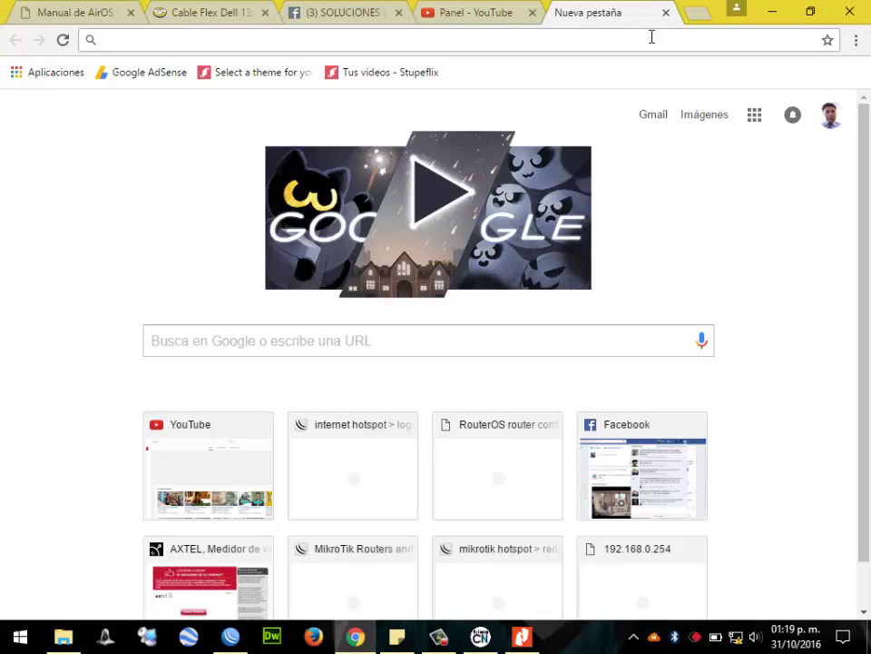
text(192.168.1.254)
key(BackSpace)
key(BackSpace)
key(BackSpace)
key(BackSpace)
key(BackSpace)
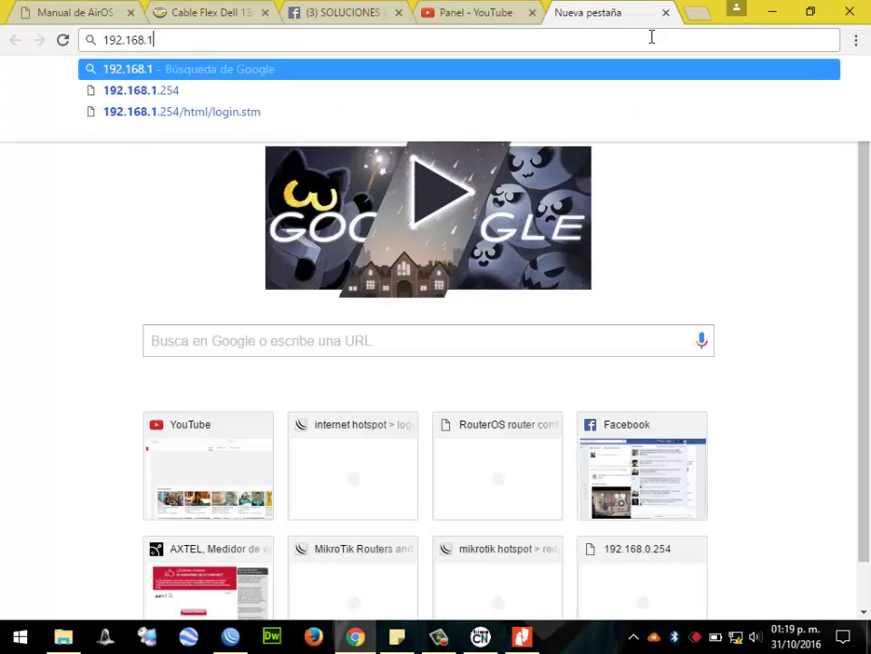
text(5.2)
key(Return)
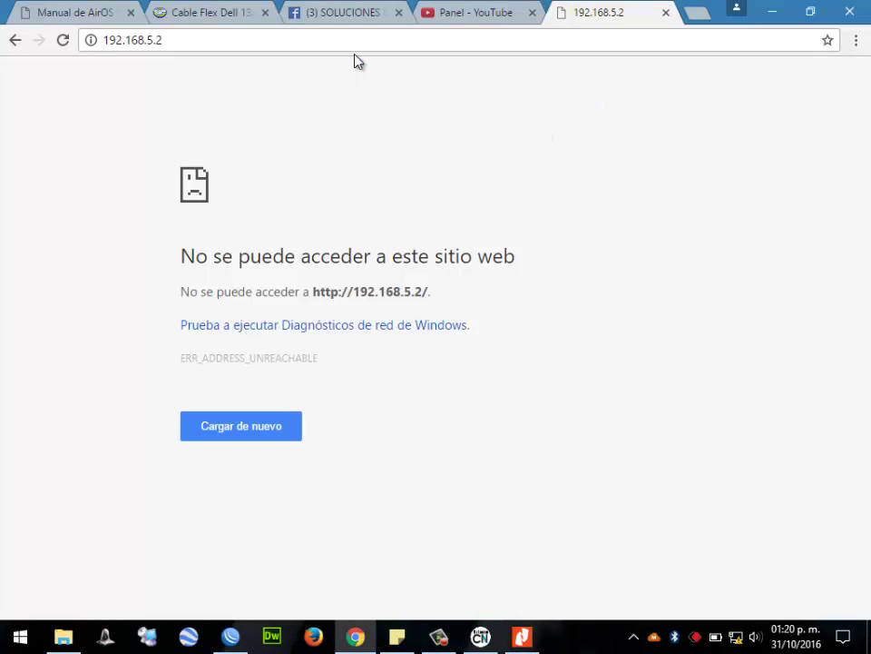
Step: Close the failed 192.168.5.2 tab, leaving the YouTube dashboard showing
click(668, 14)
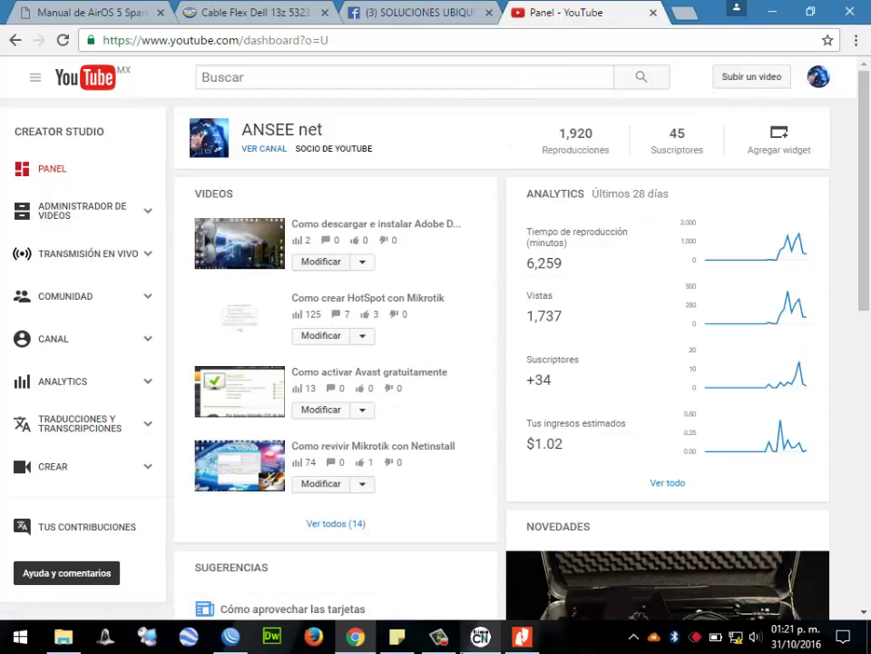
Step: Back in WinBox, show the Active tab with ermanet logged in from 192.168.5.1
click(231, 636)
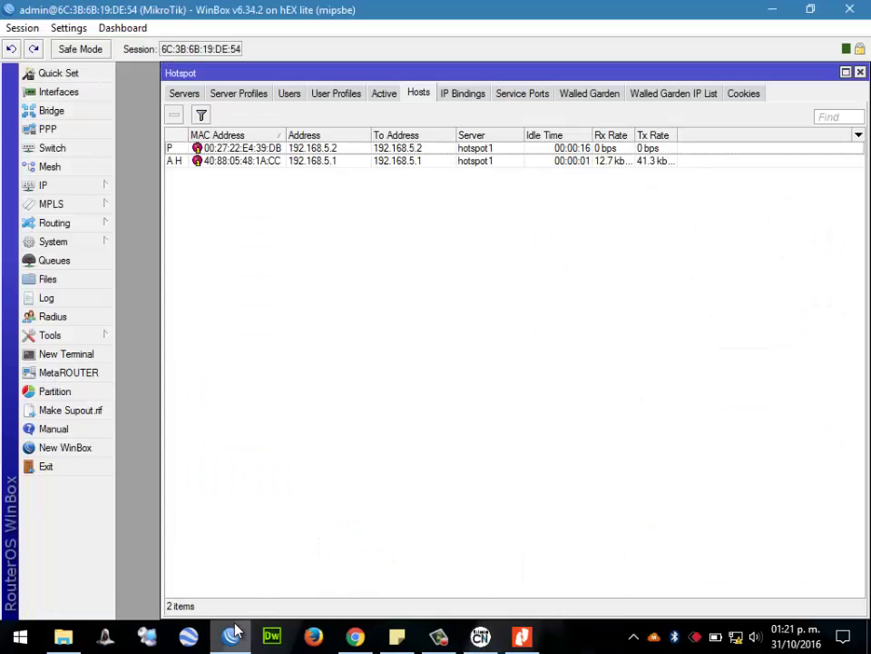
click(379, 98)
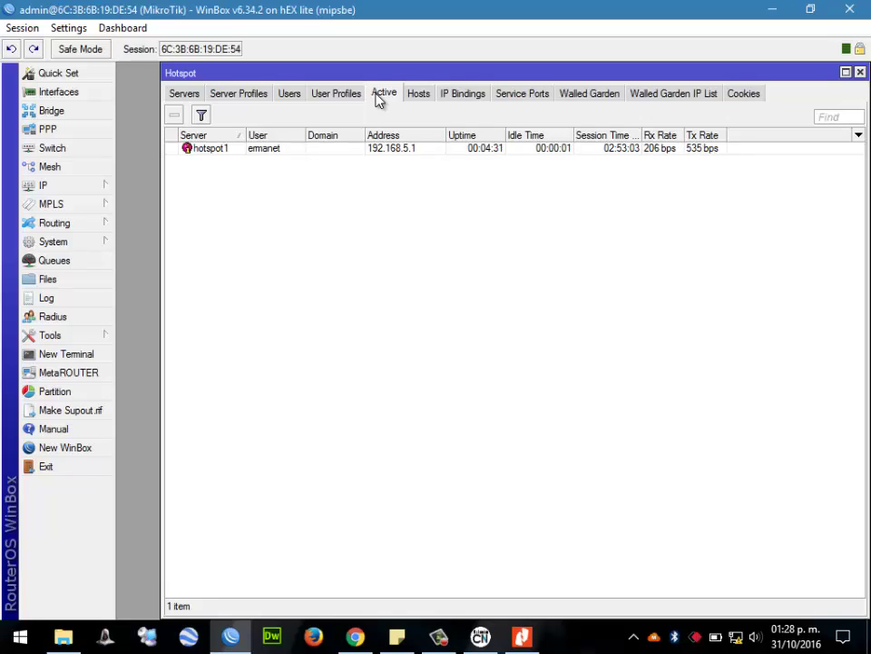
Step: Open the usuario512 hotspot user from the Users list and inspect its General settings on plan512
click(289, 93)
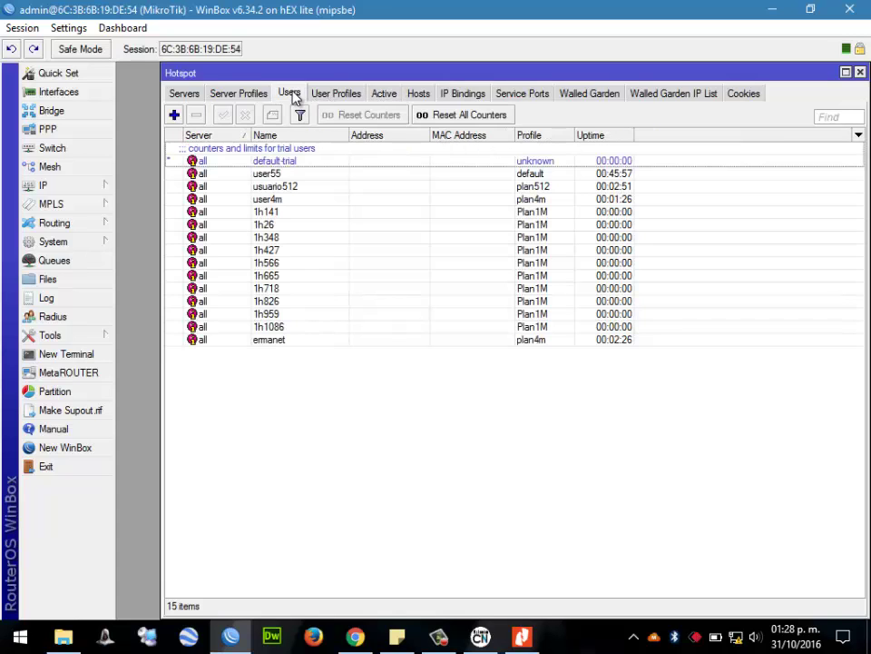
click(294, 190)
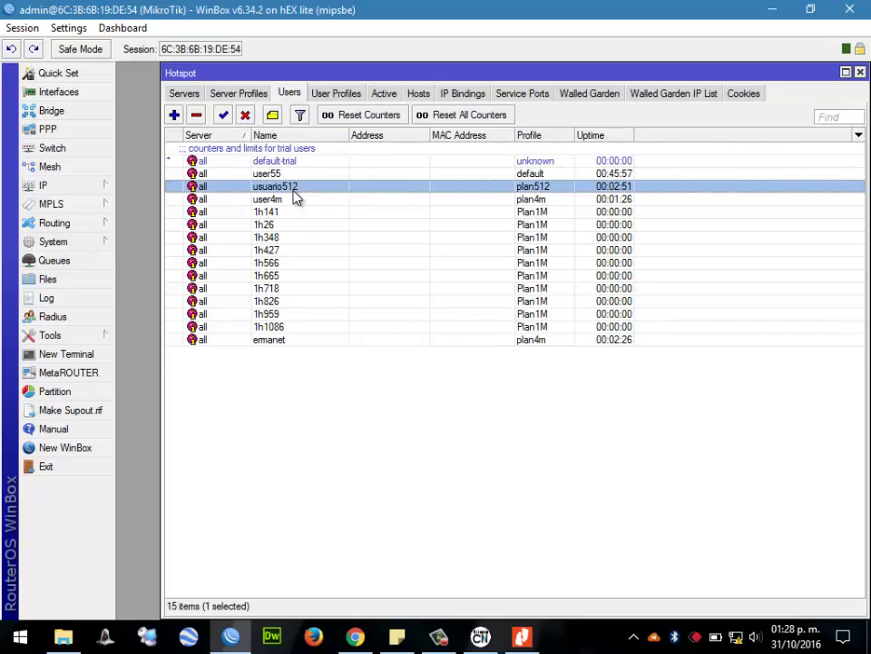
double_click(242, 191)
click(380, 335)
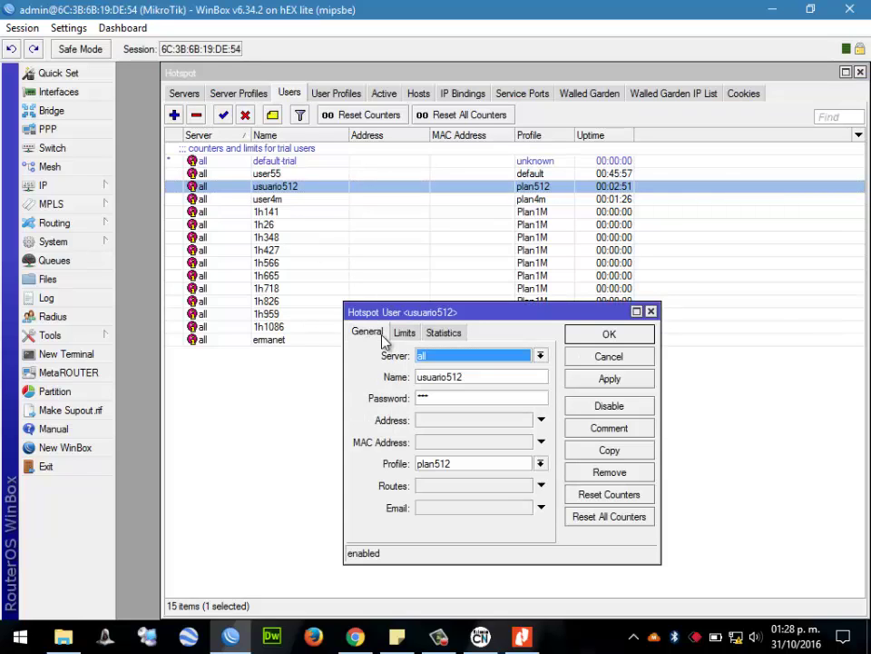
click(650, 312)
click(263, 173)
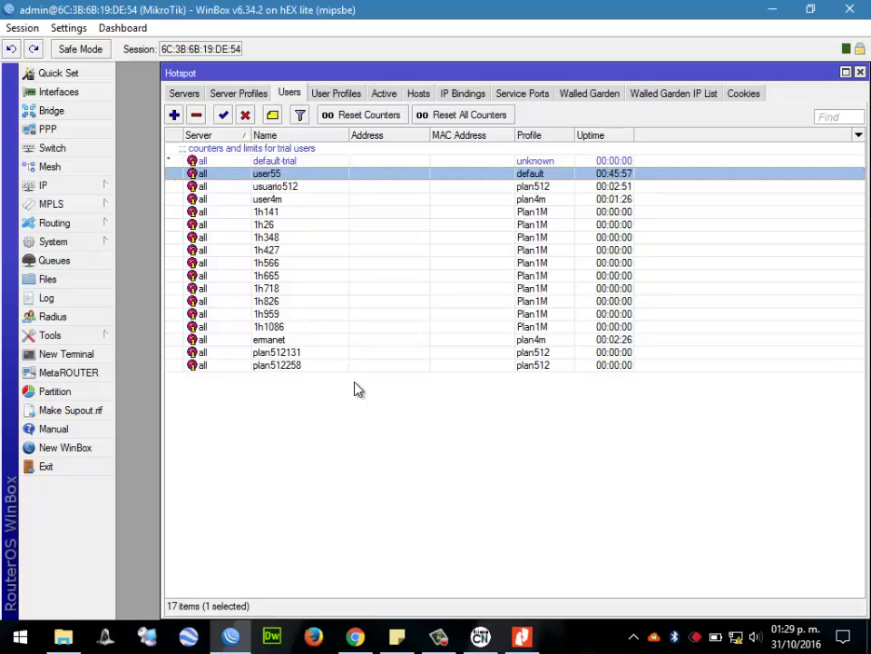
click(388, 94)
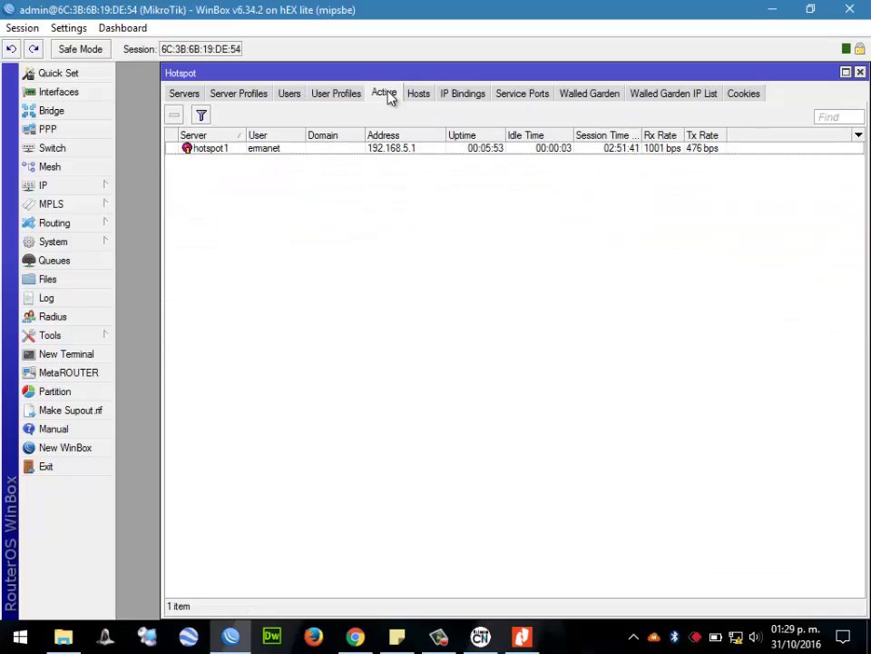